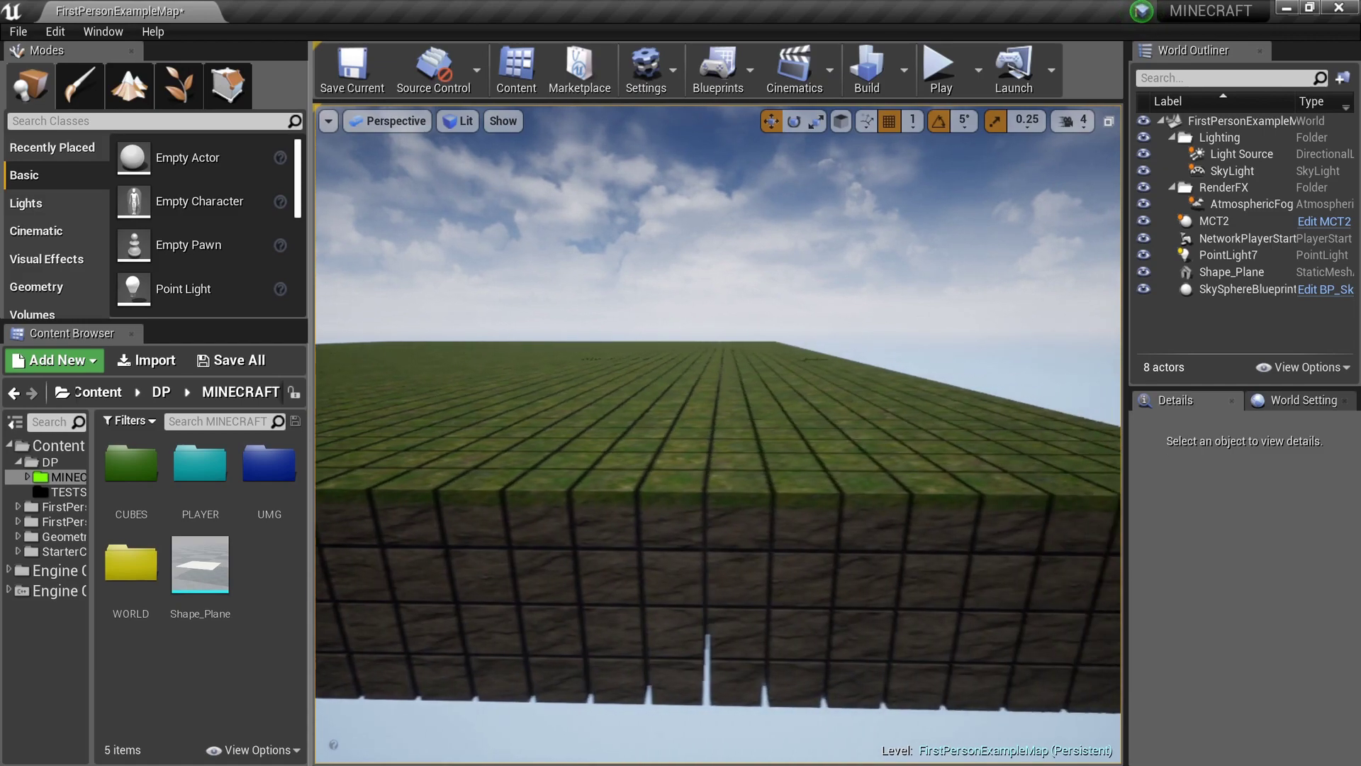
Play-test the block terrain level in the editor and stop the session.
right_drag(717, 436, 702, 444)
key(a)
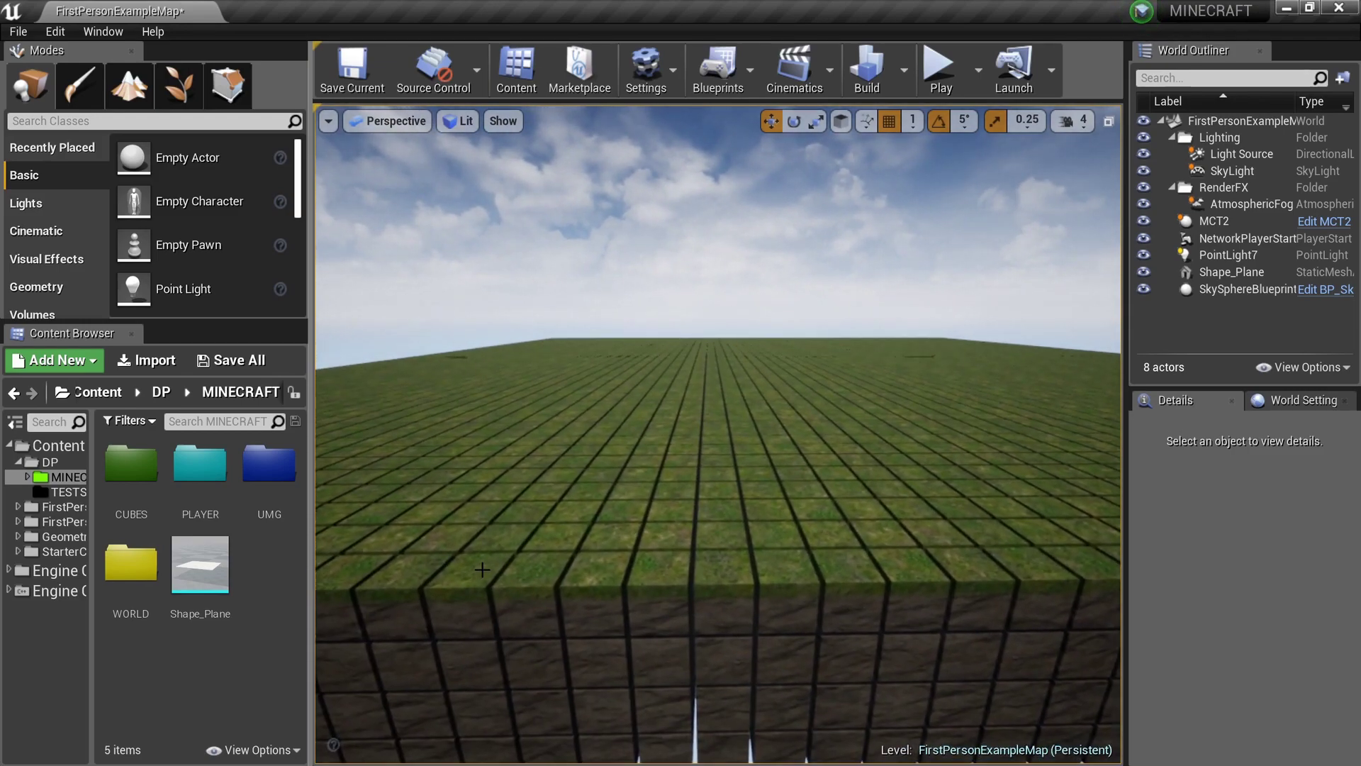
key(alt+p)
click(485, 567)
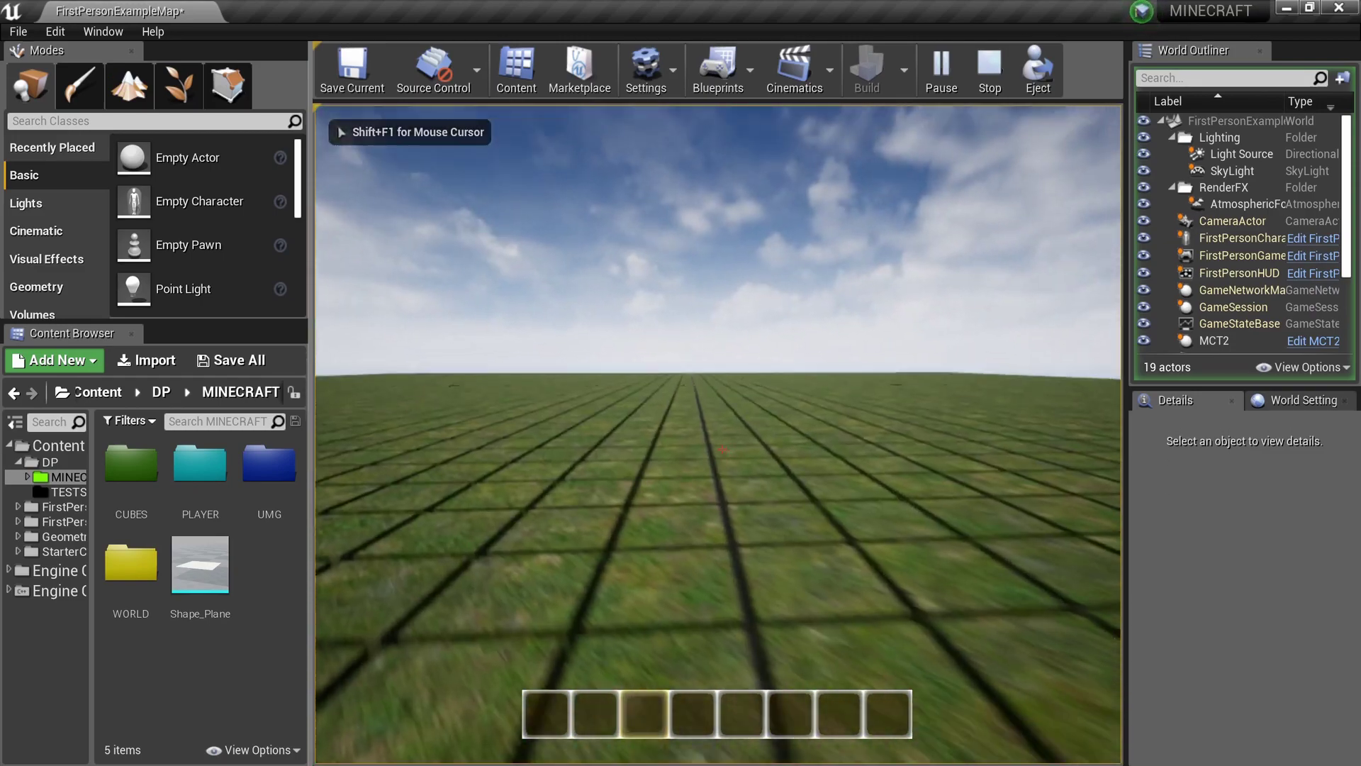
key(Escape)
right_drag(656, 601, 525, 599)
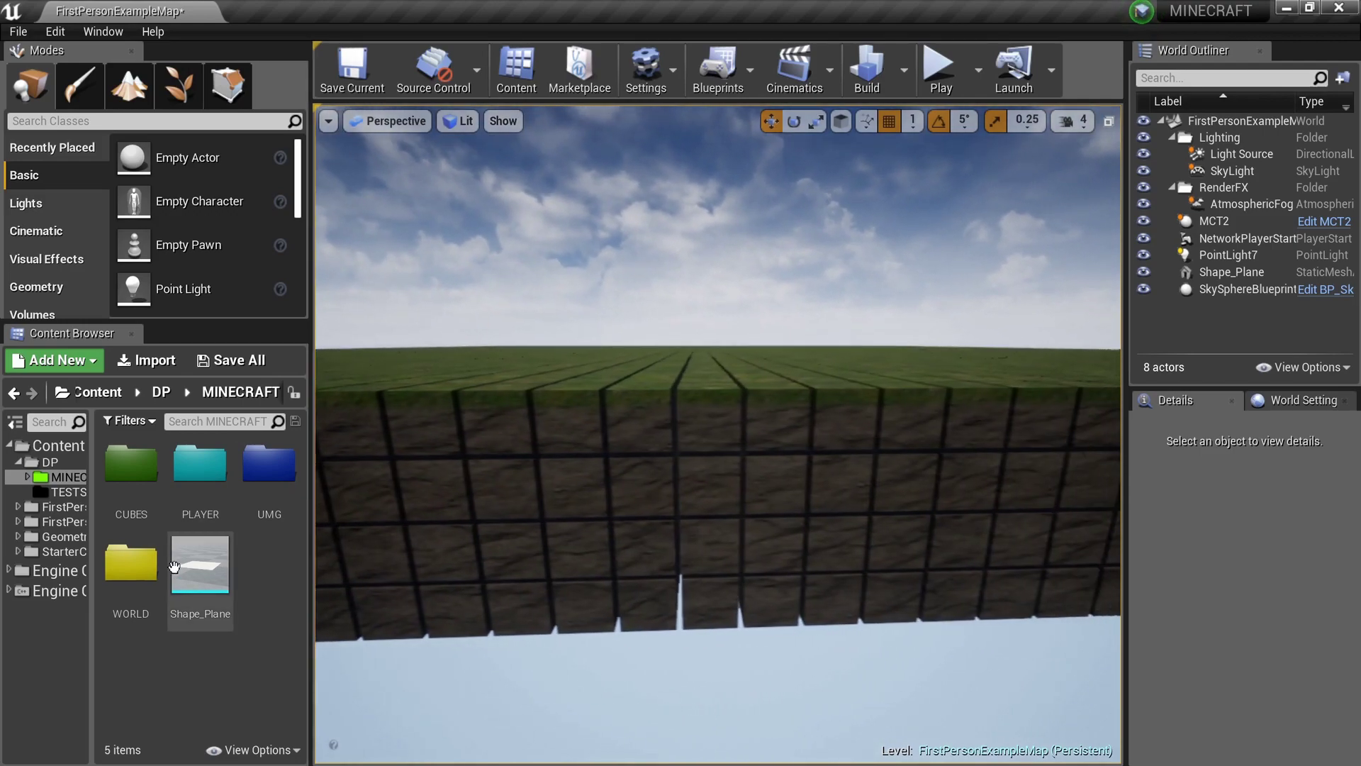
Look through the CUBES folder and its EMISSIVE subfolder, and return to the MINECRAFT folder.
double_click(123, 503)
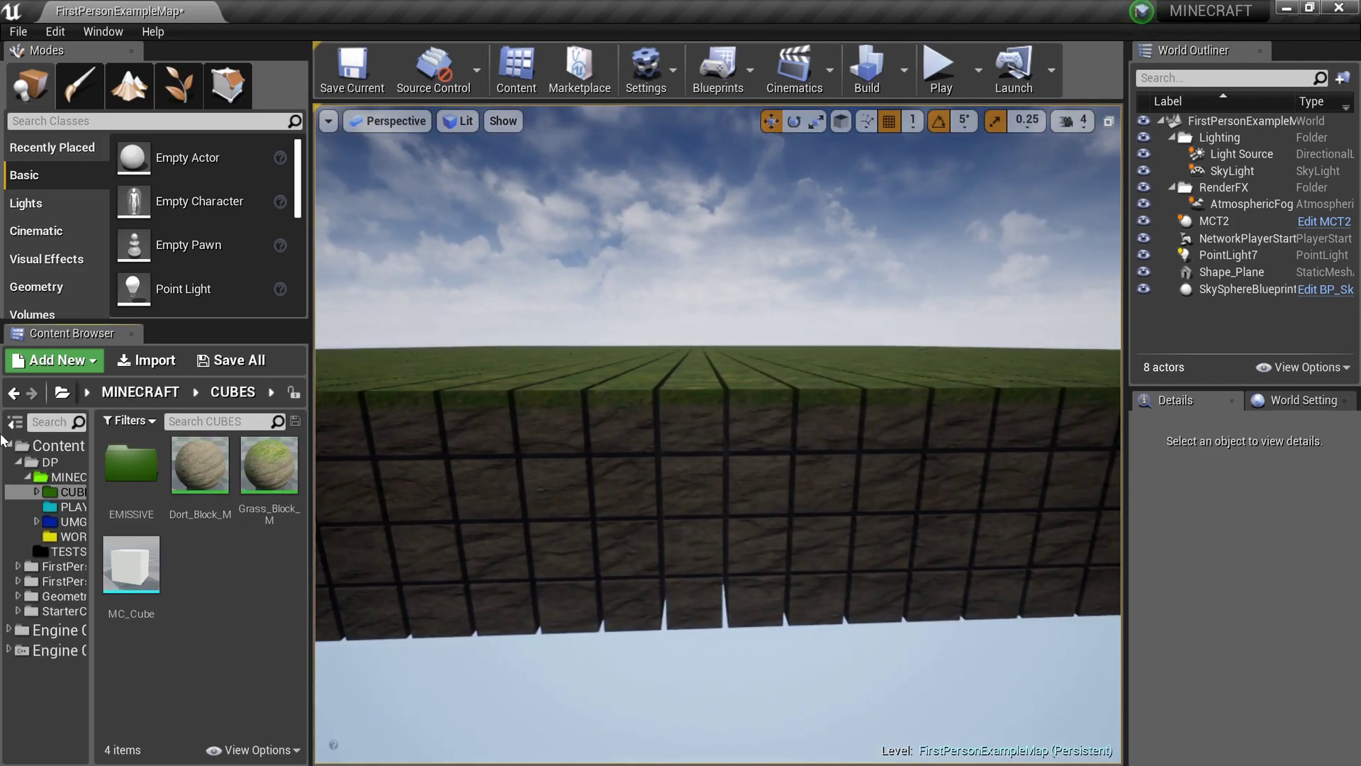
double_click(132, 464)
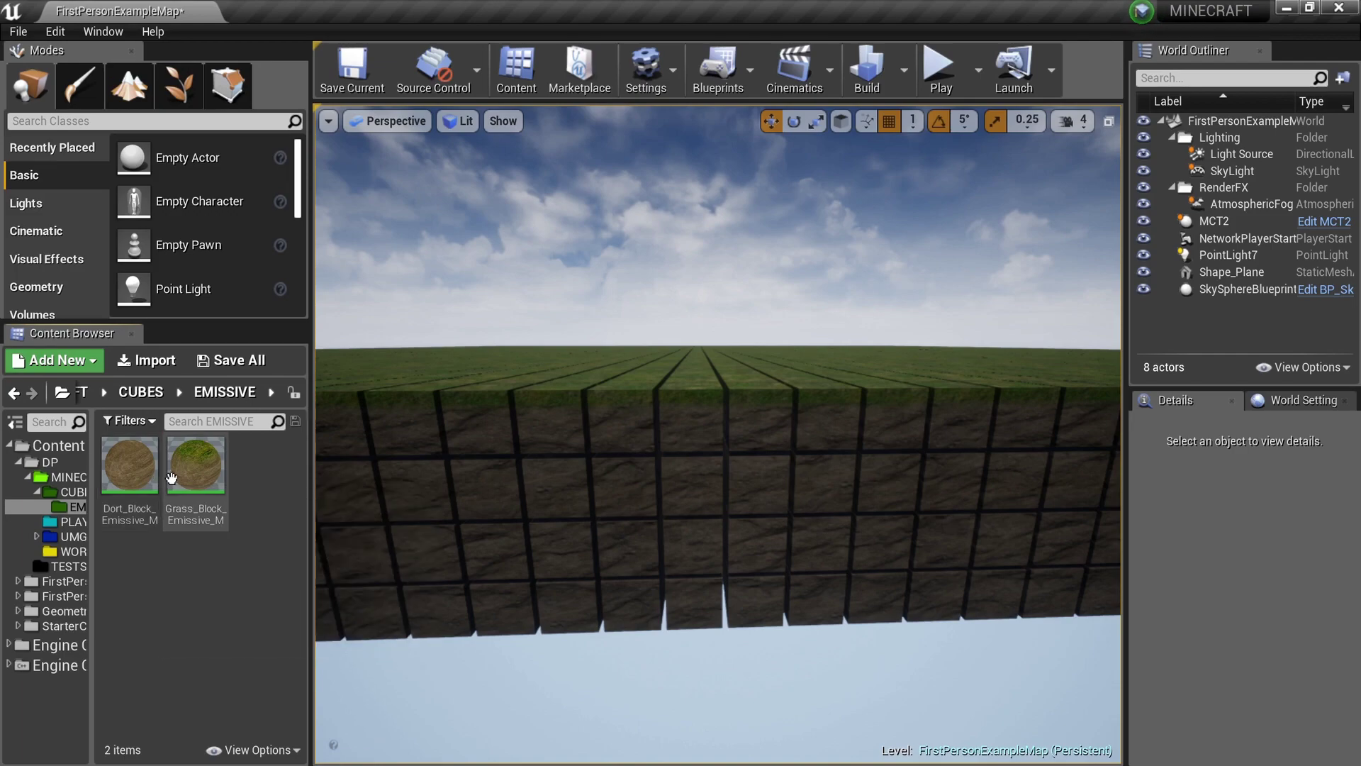
click(13, 394)
click(12, 394)
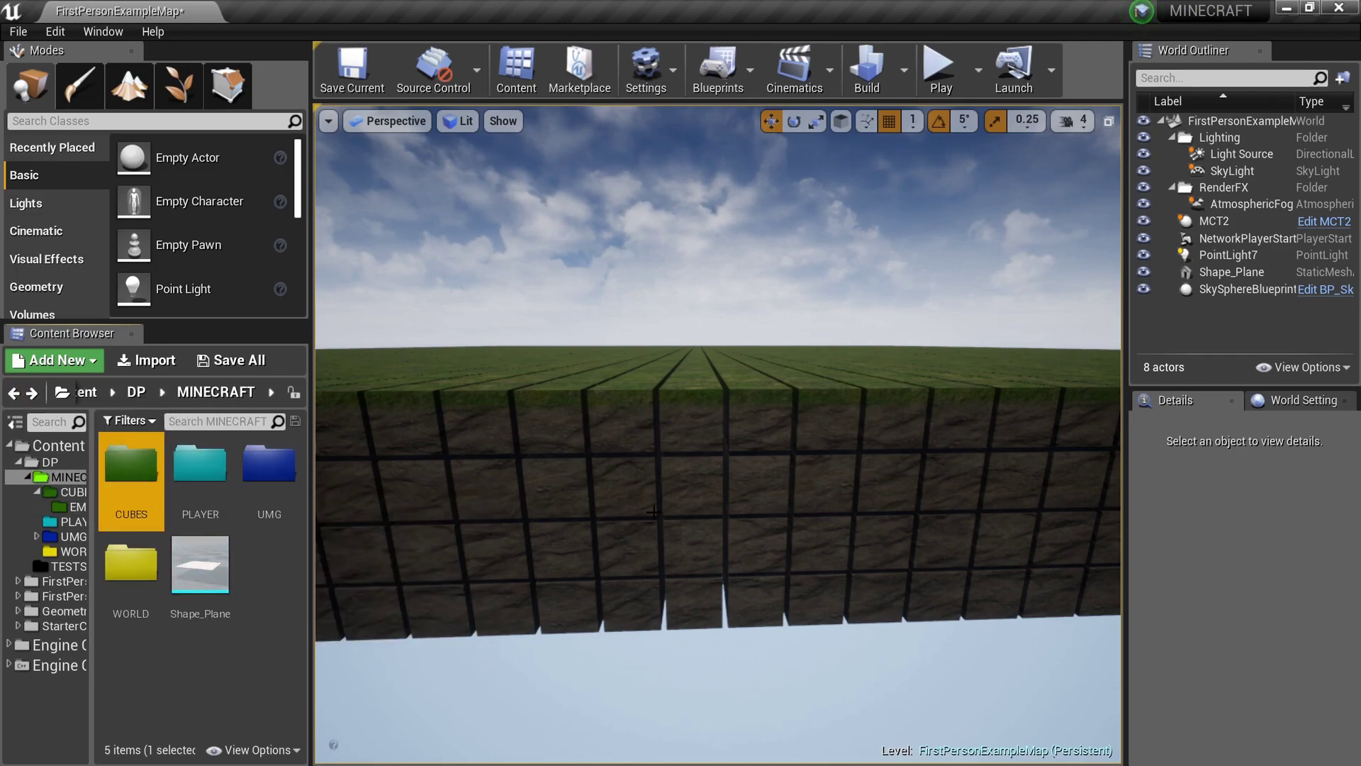
key(d)
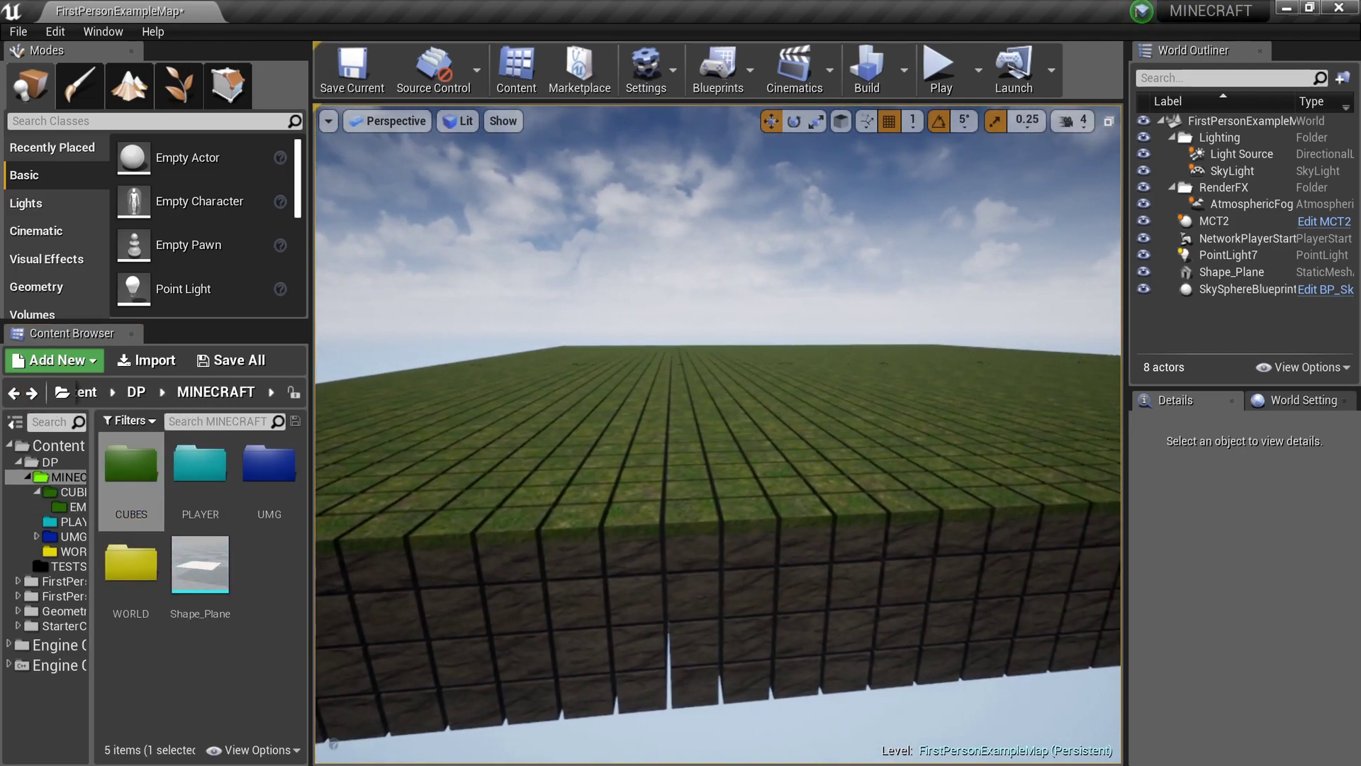
key(d)
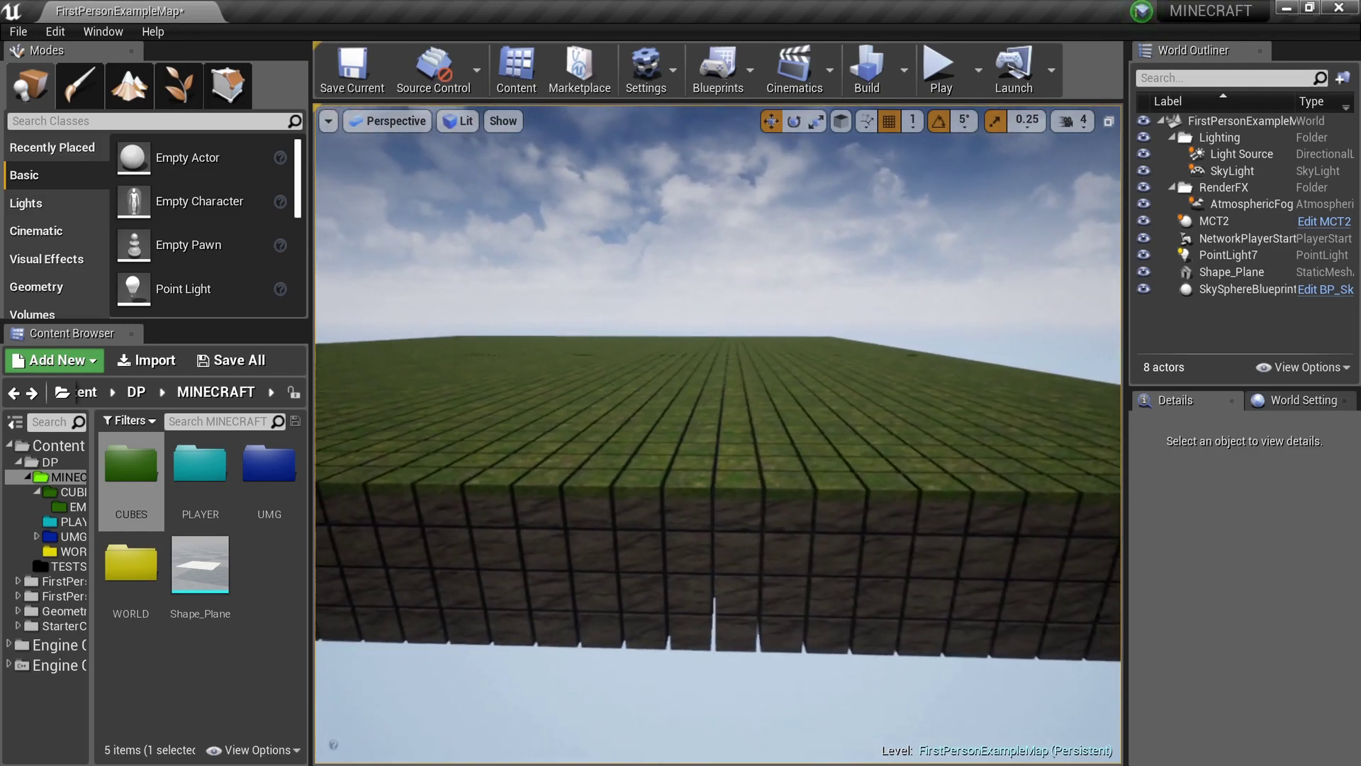
key(a)
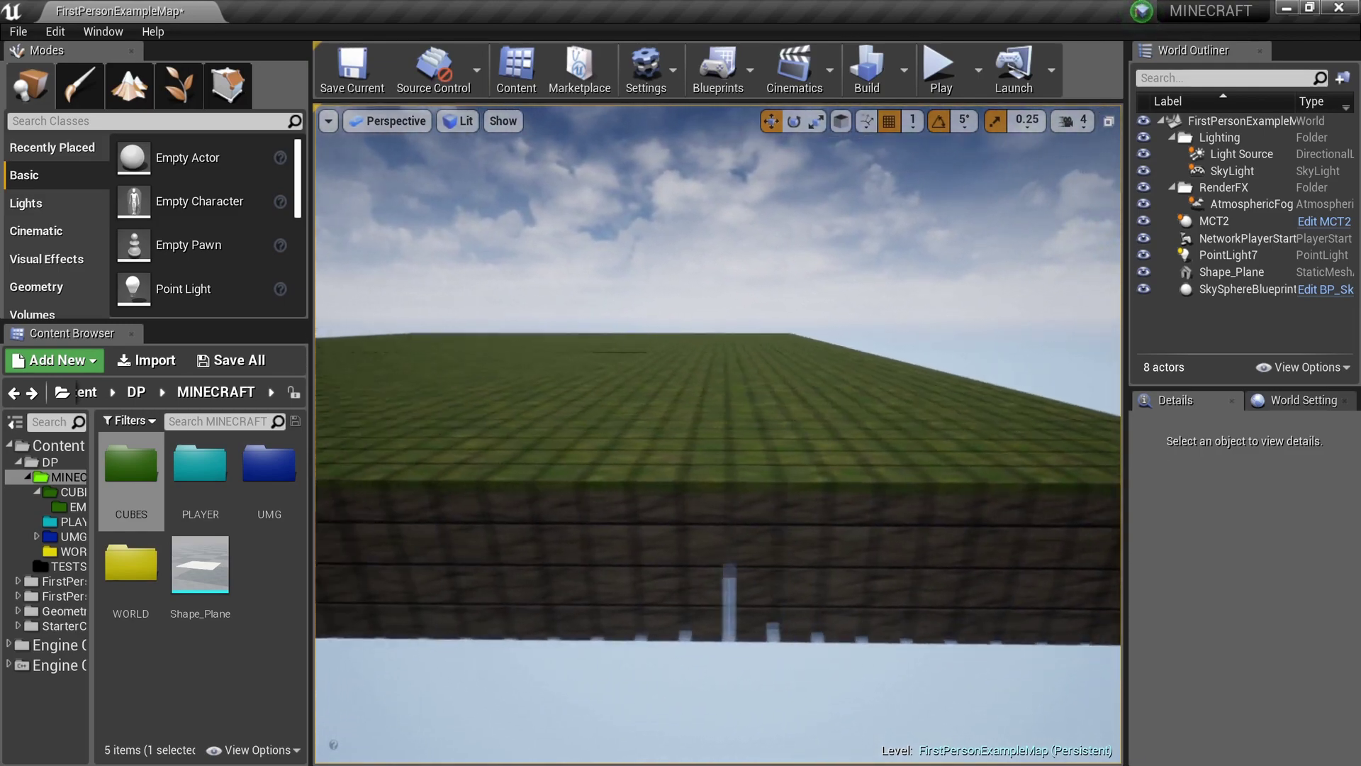
key(d)
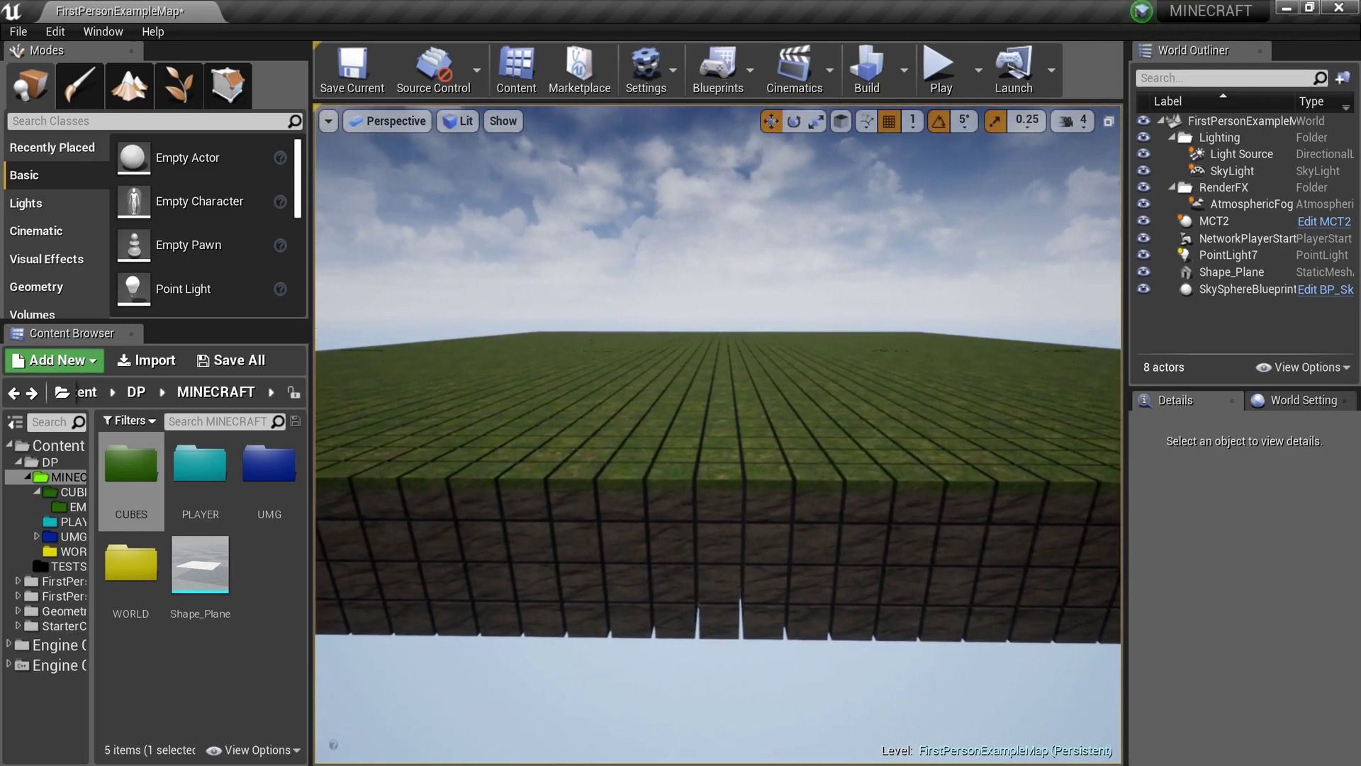
key(a)
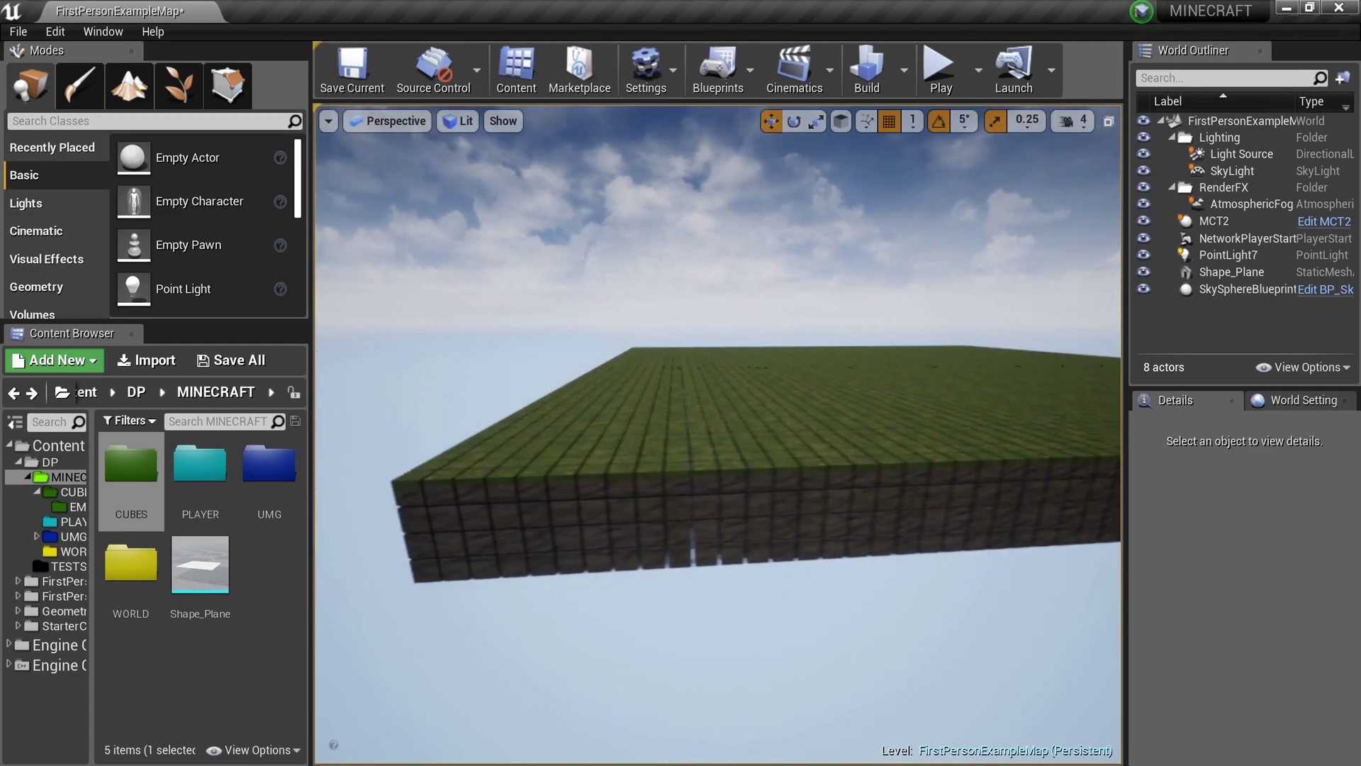
key(d)
key(d)
key(a)
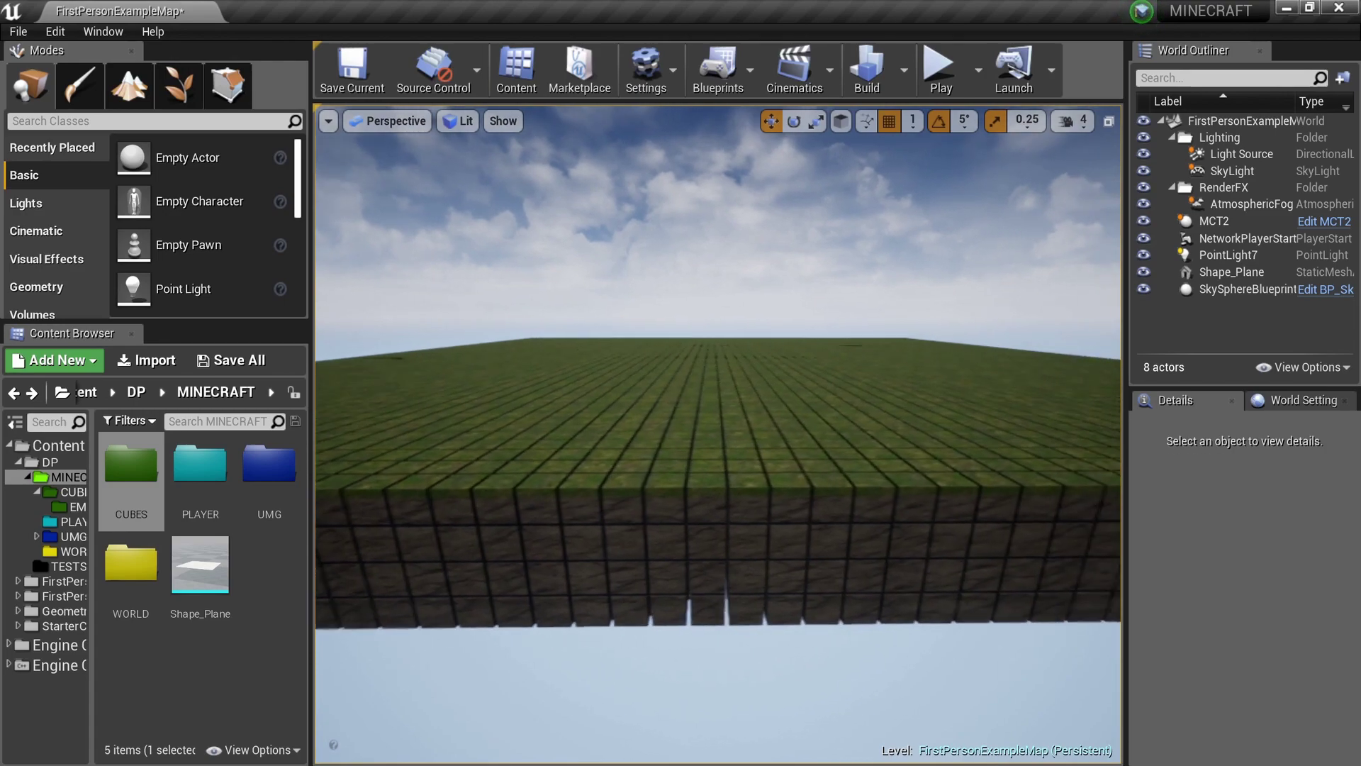
Rename the Shape_Plane static mesh in the MINECRAFT folder as Icon_PLane.
key(q)
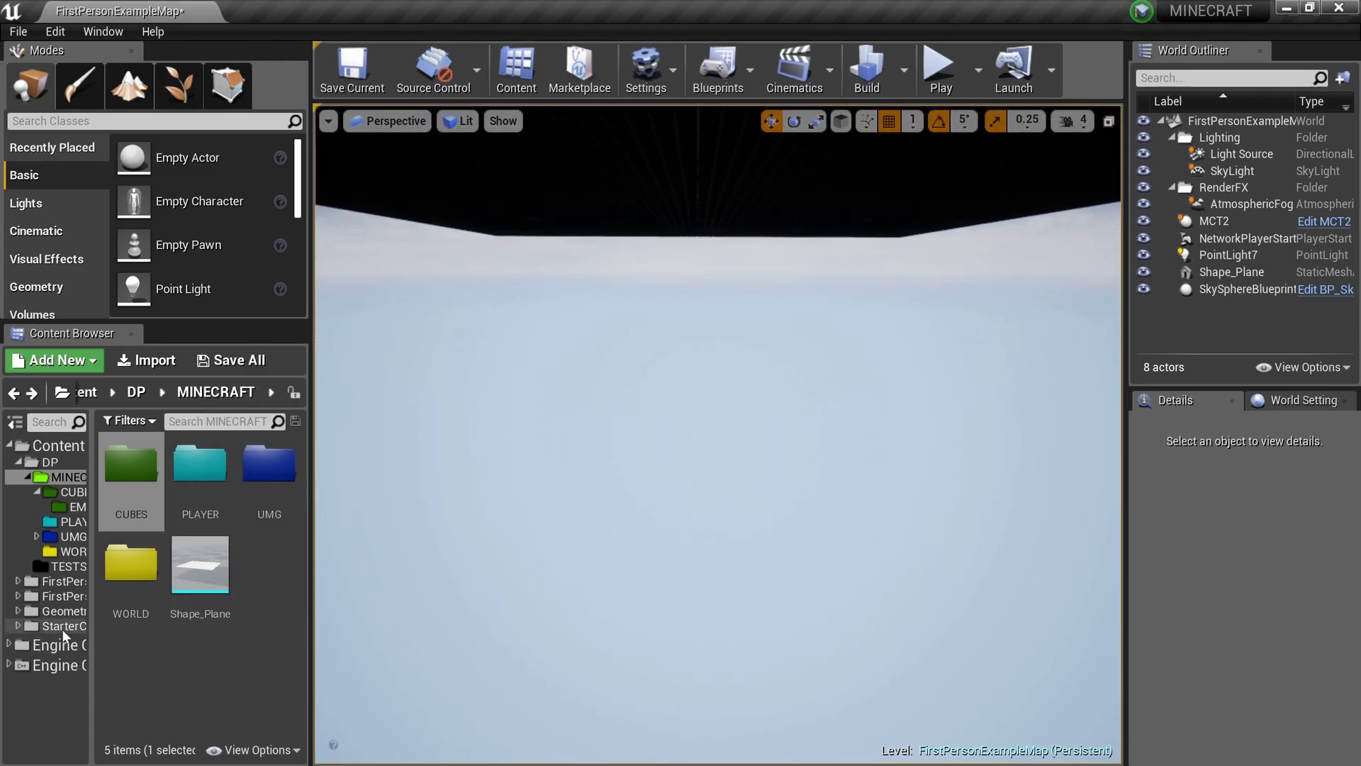
right_click(221, 582)
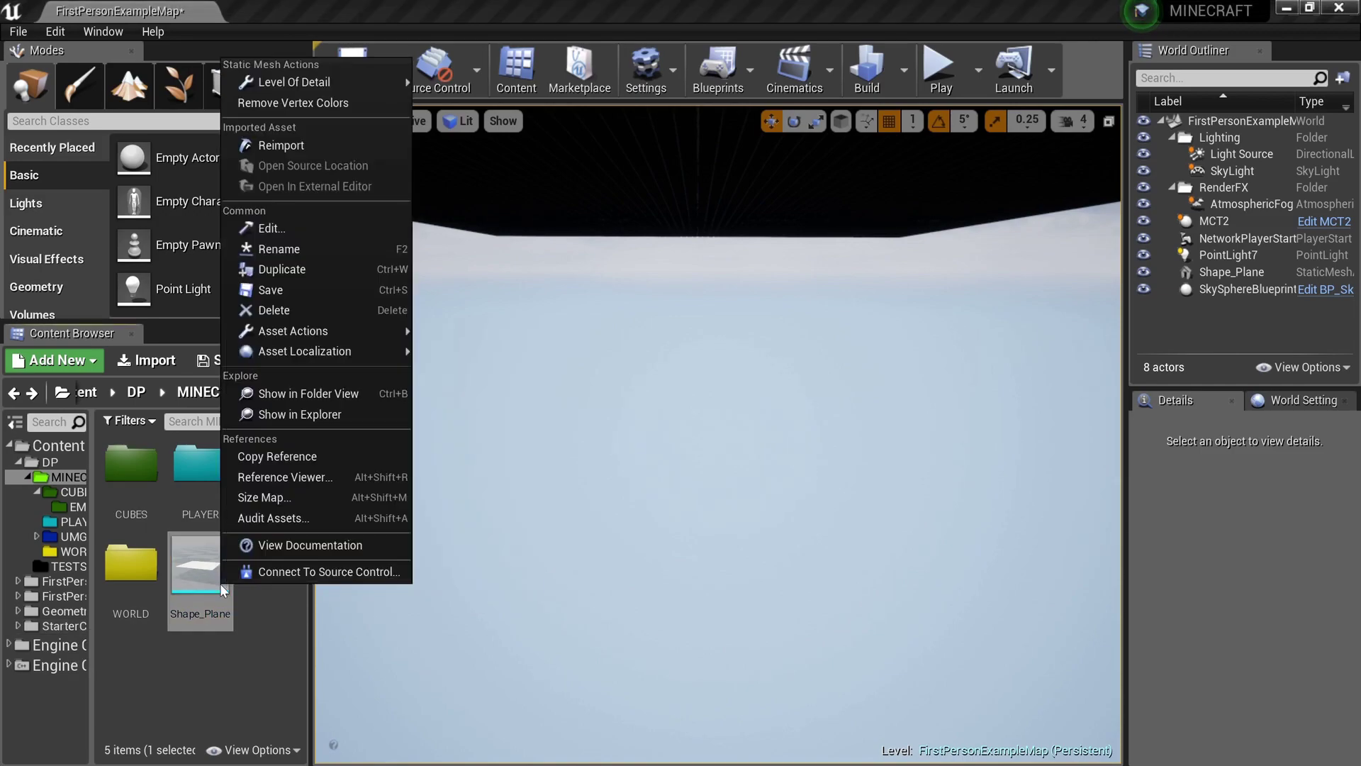
click(351, 257)
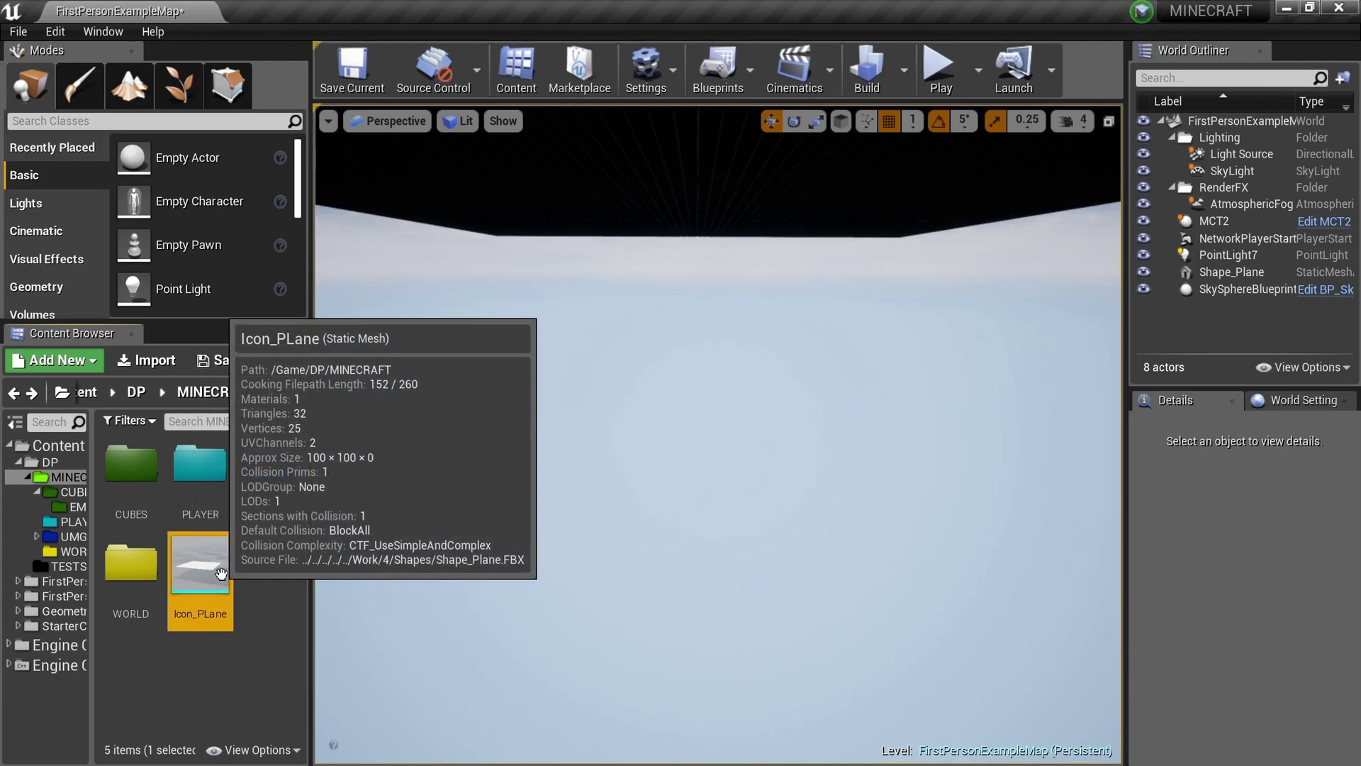
Create a new material named Black_M in the MINECRAFT folder.
right_click(251, 568)
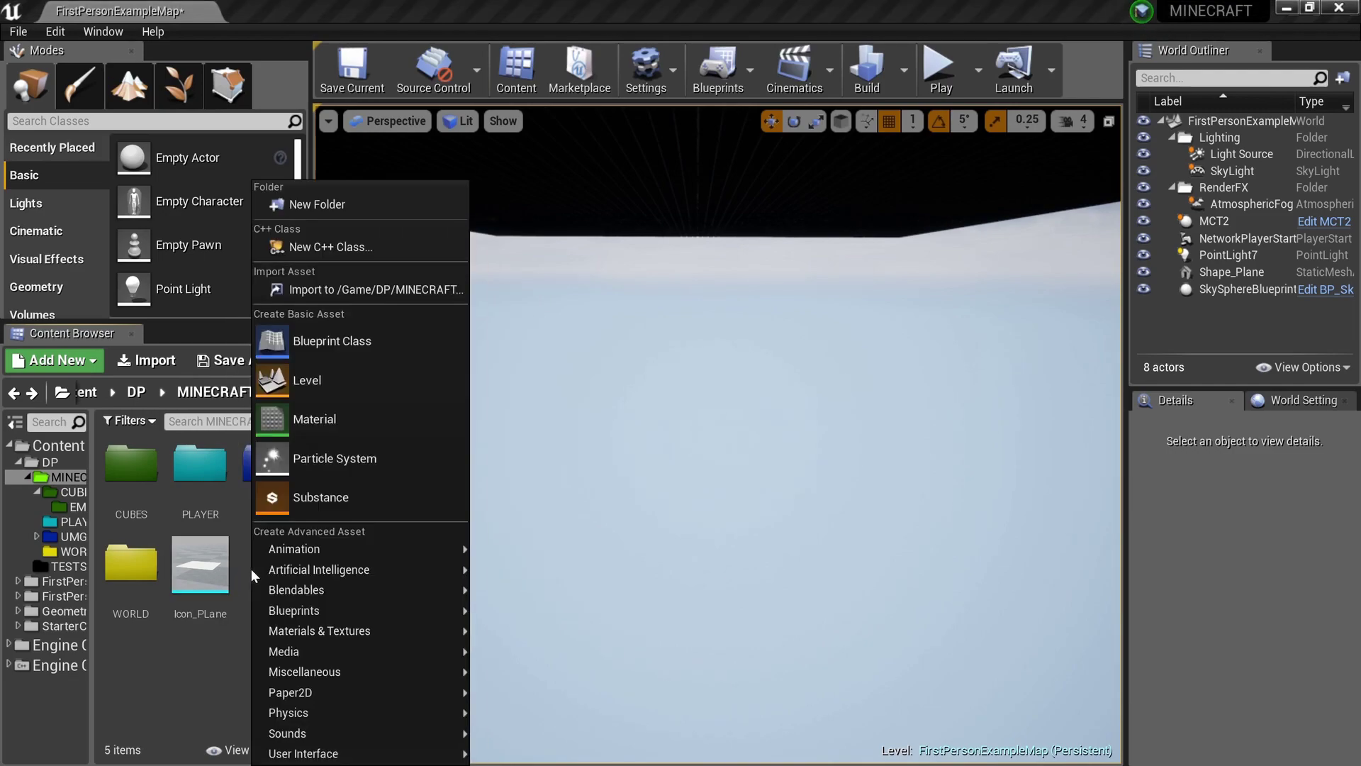
click(409, 434)
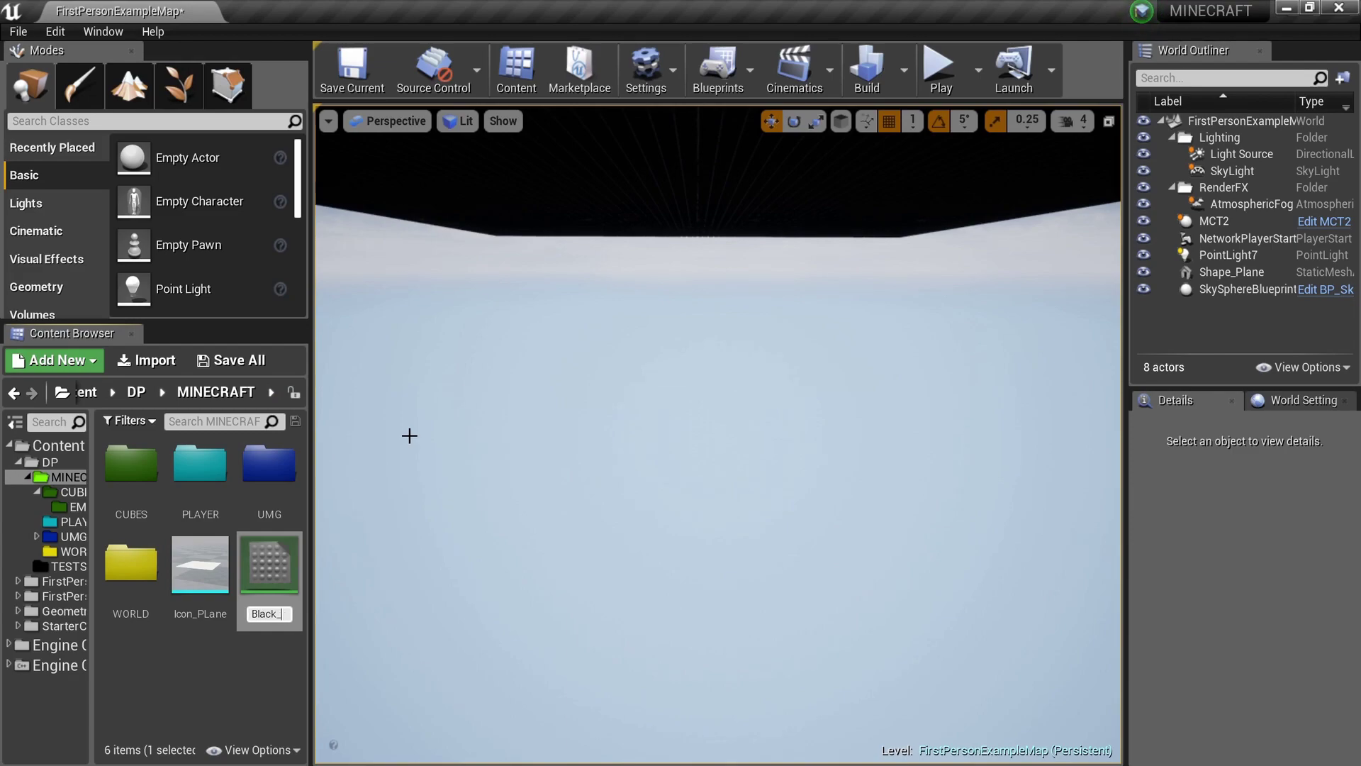
key(Return)
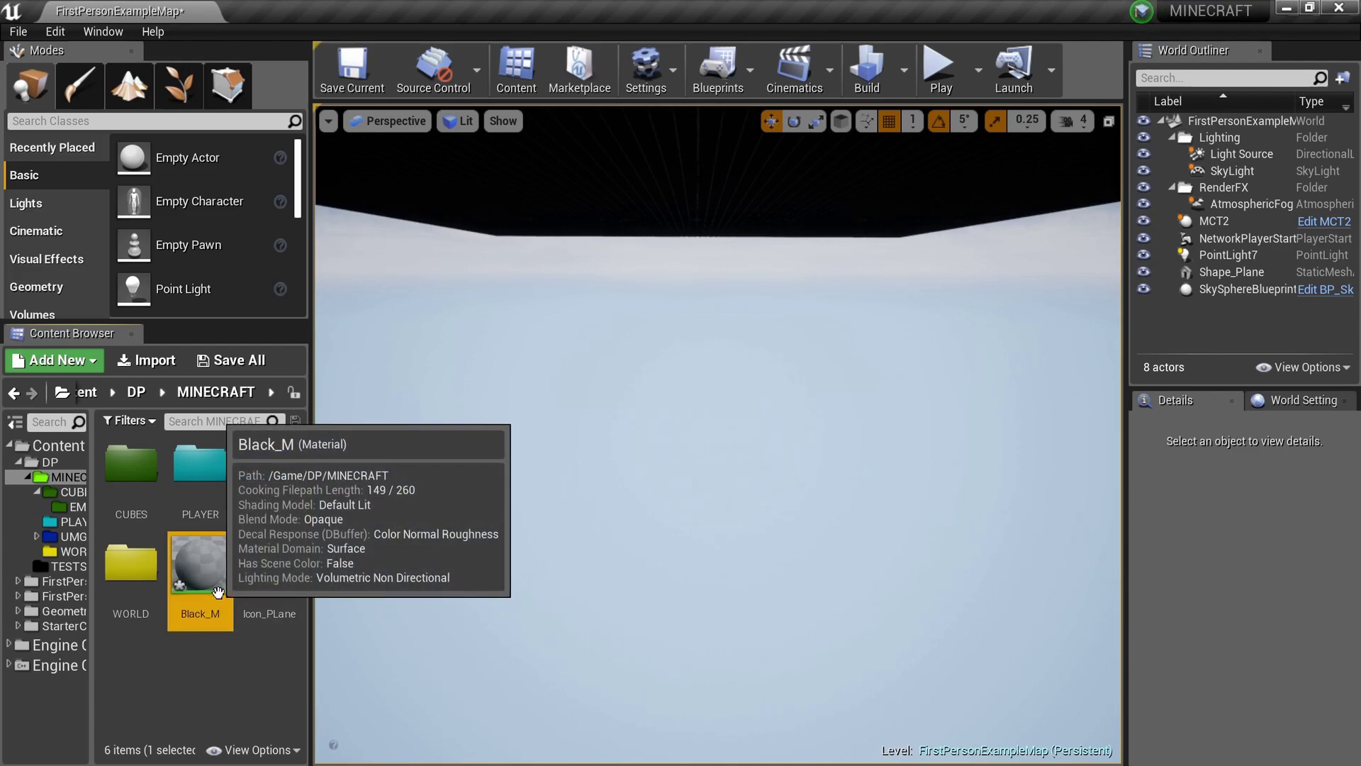
Set the Black_M material's shading model to Unlit, save the material and close its editor.
double_click(202, 567)
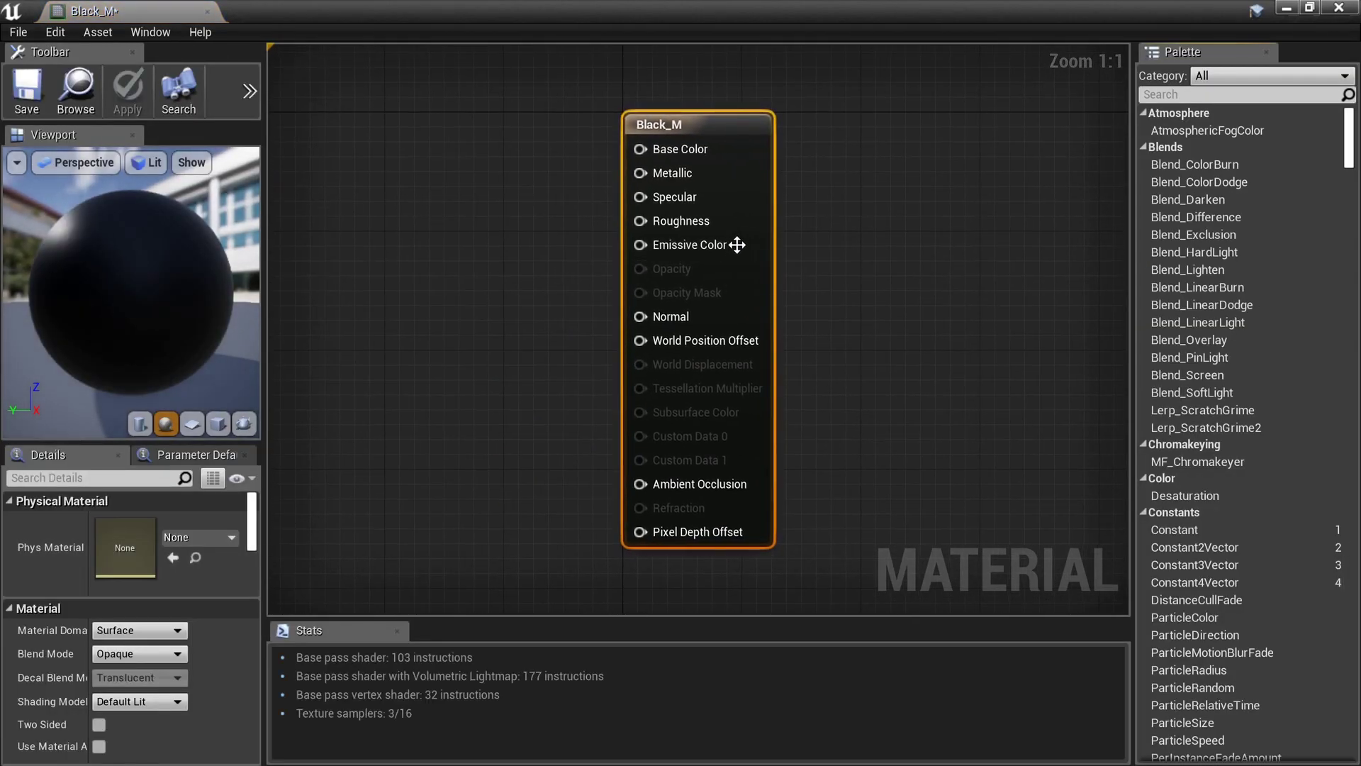
click(153, 654)
click(209, 641)
click(177, 701)
click(152, 580)
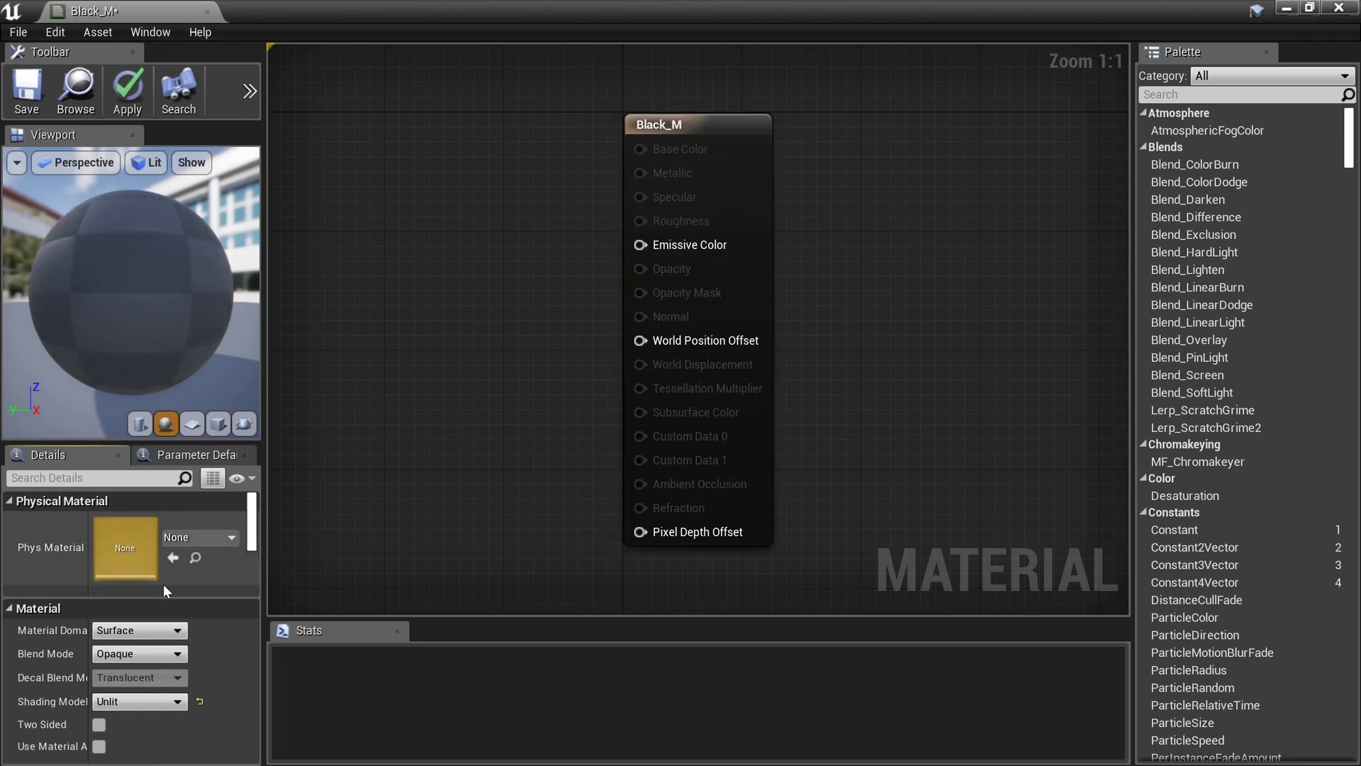
click(18, 103)
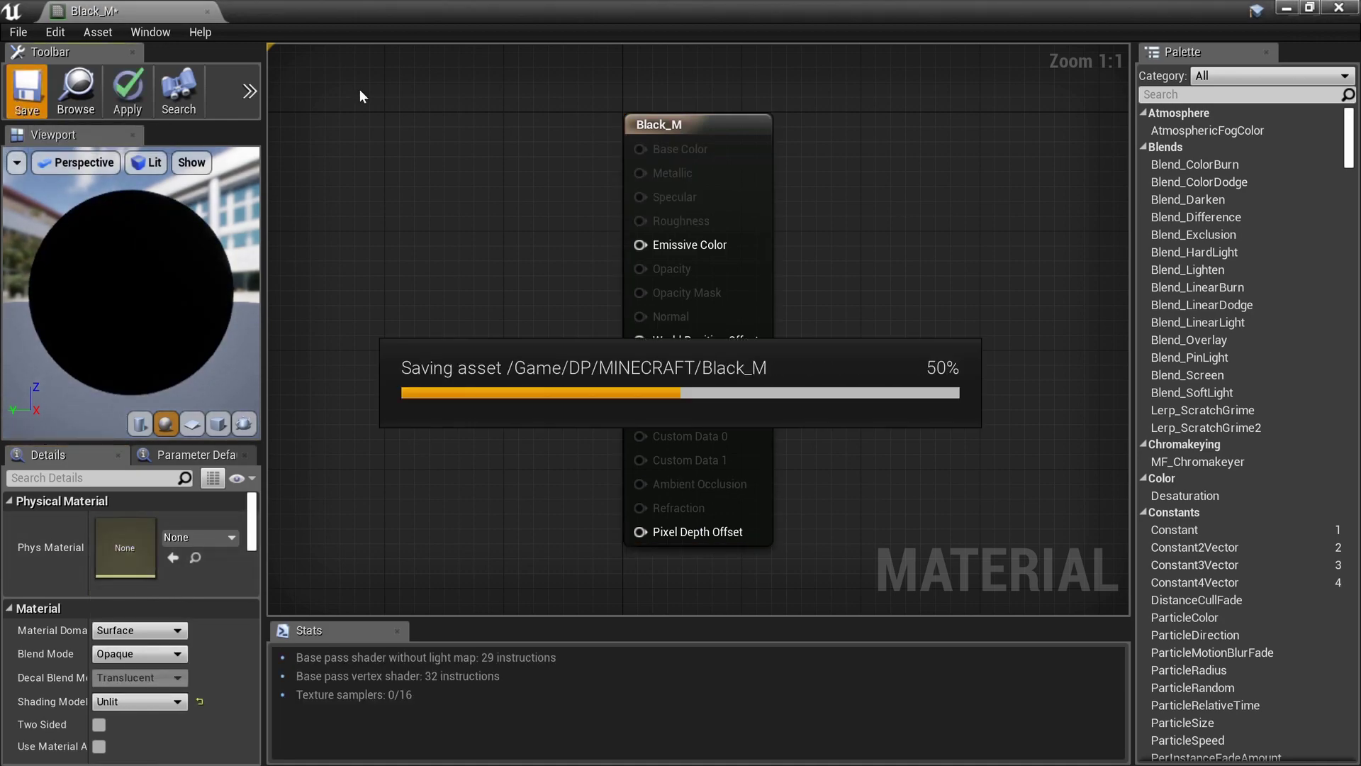
click(207, 13)
Assign the Black_M material to the Icon_PLane mesh's Element 0 slot and close the mesh editor.
click(264, 571)
double_click(263, 571)
drag(173, 11, 356, 6)
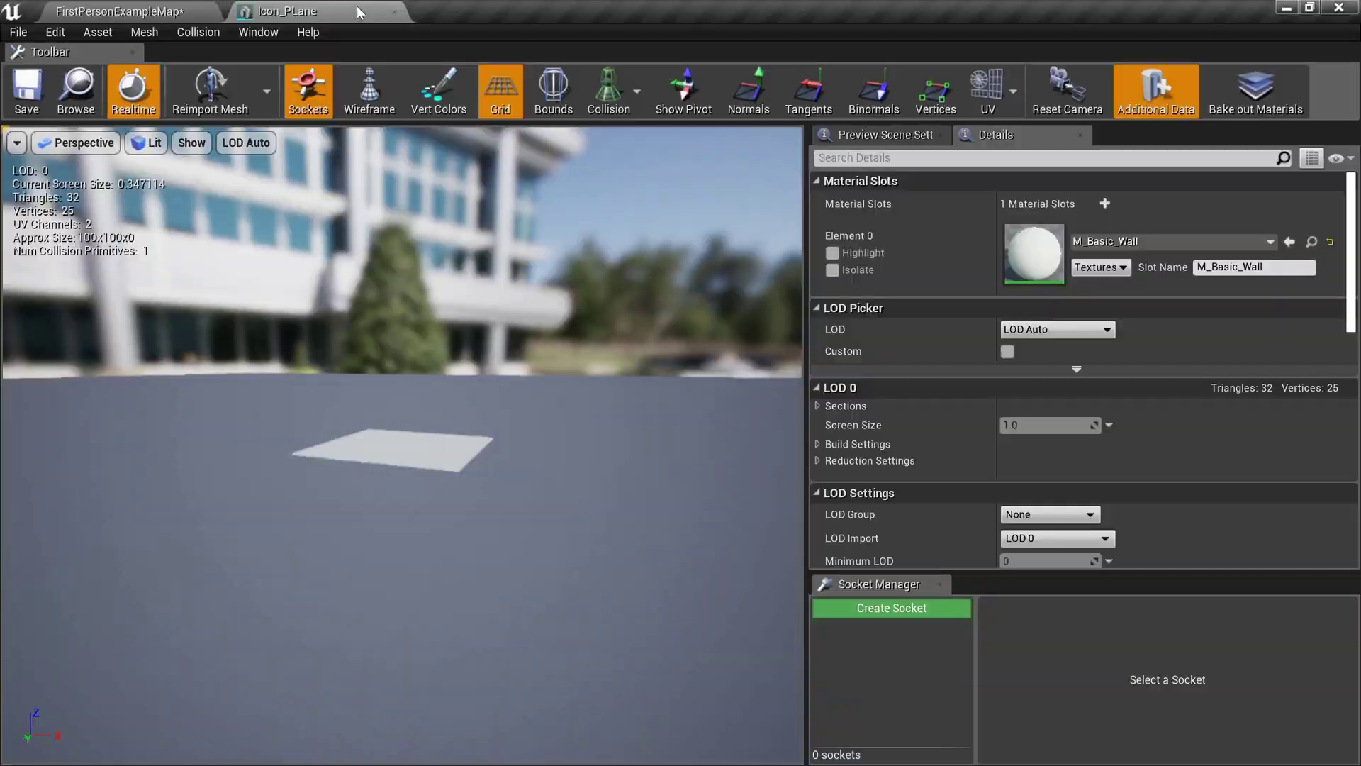
click(147, 10)
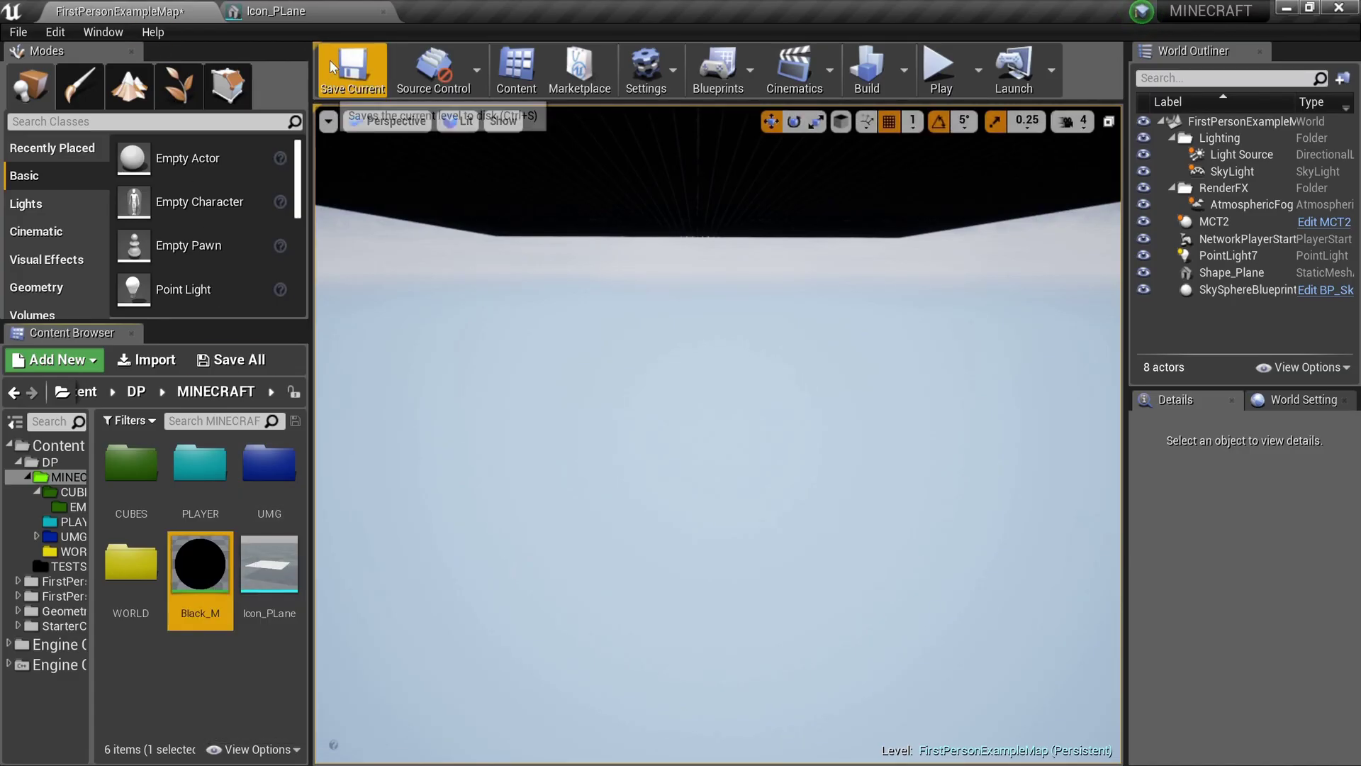
click(341, 10)
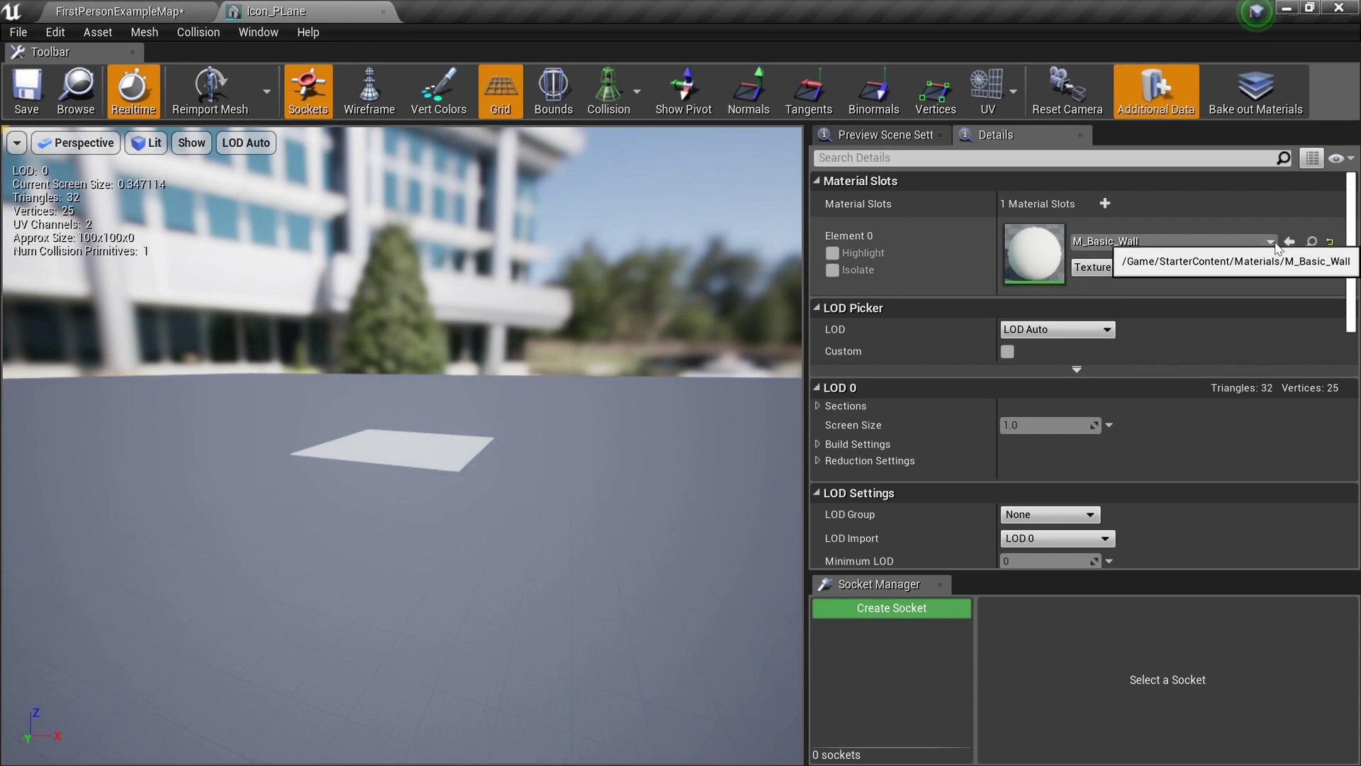
click(1289, 241)
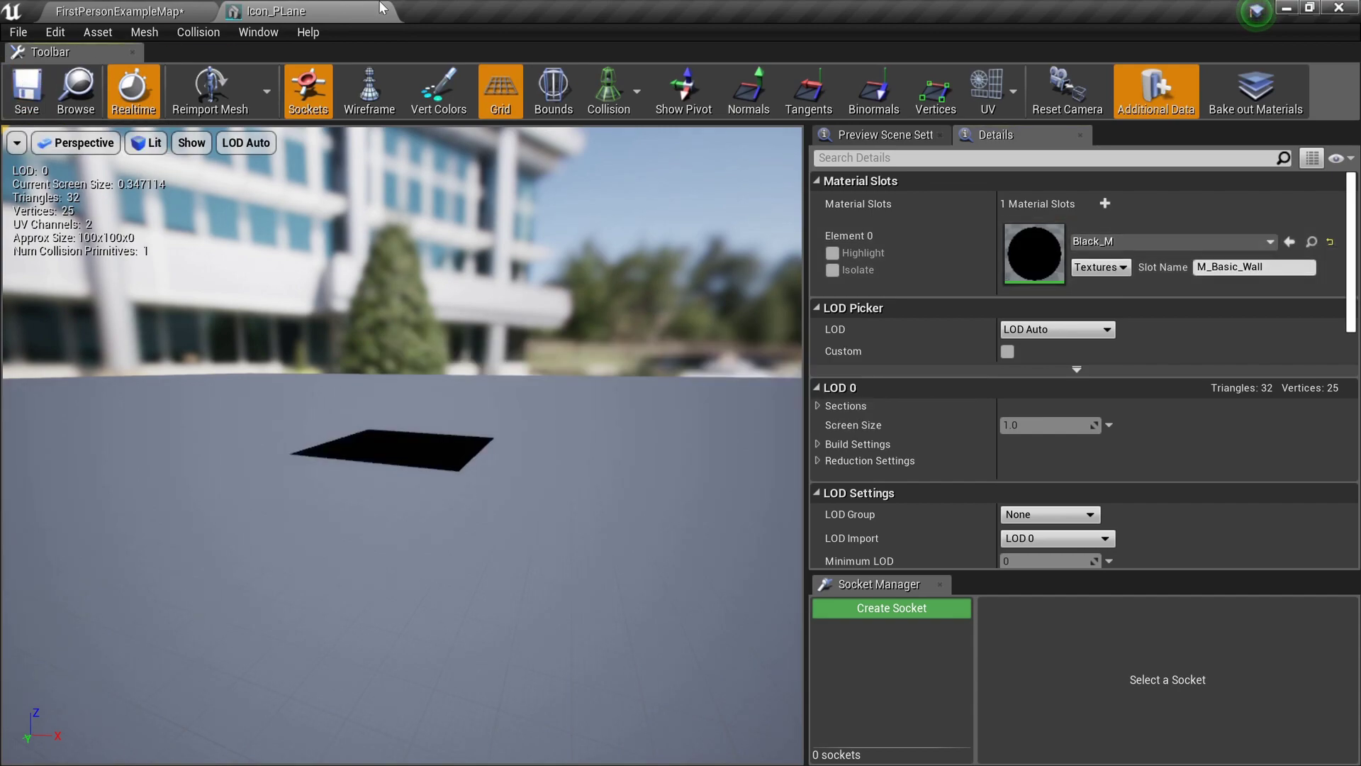
click(384, 12)
Place Icon_PLane in the level below the terrain and scale it uniformly to 50.
drag(200, 564, 685, 556)
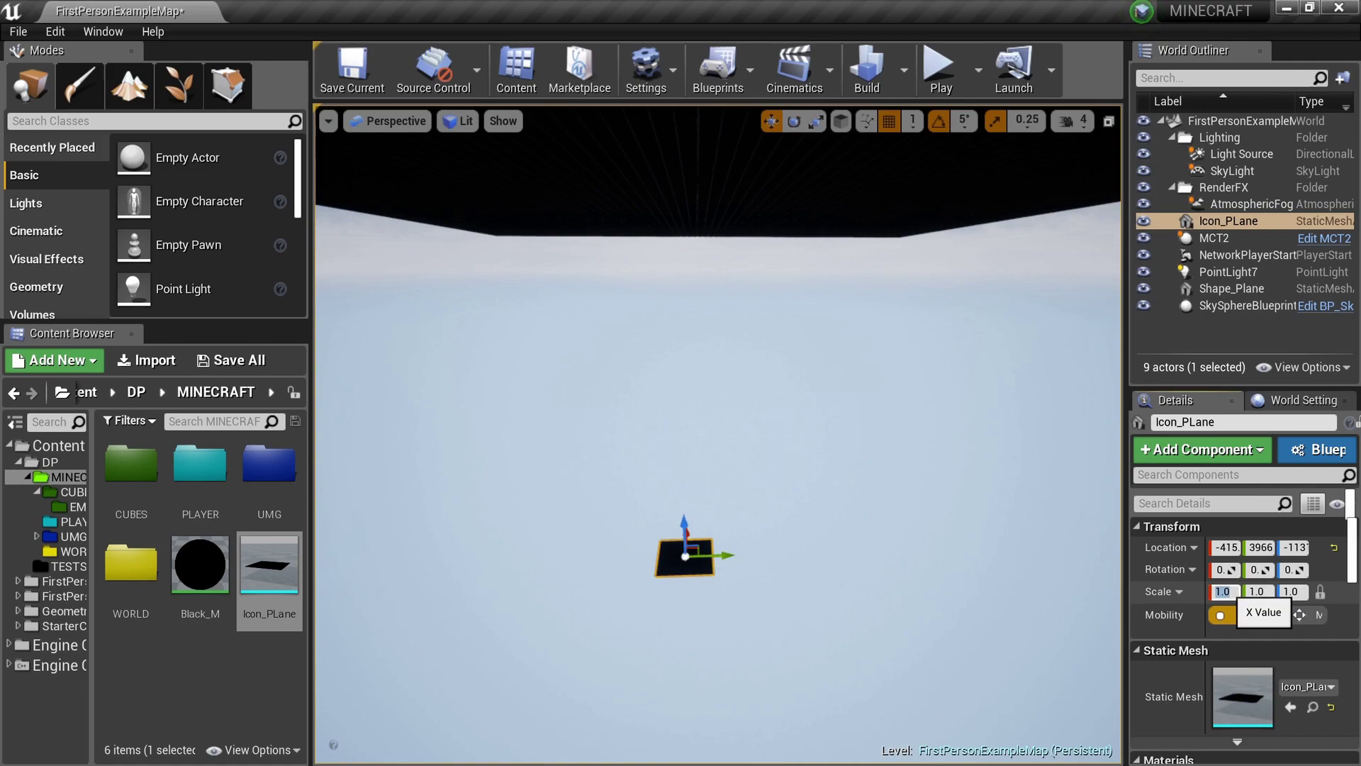
text(50)
key(Return)
key(f)
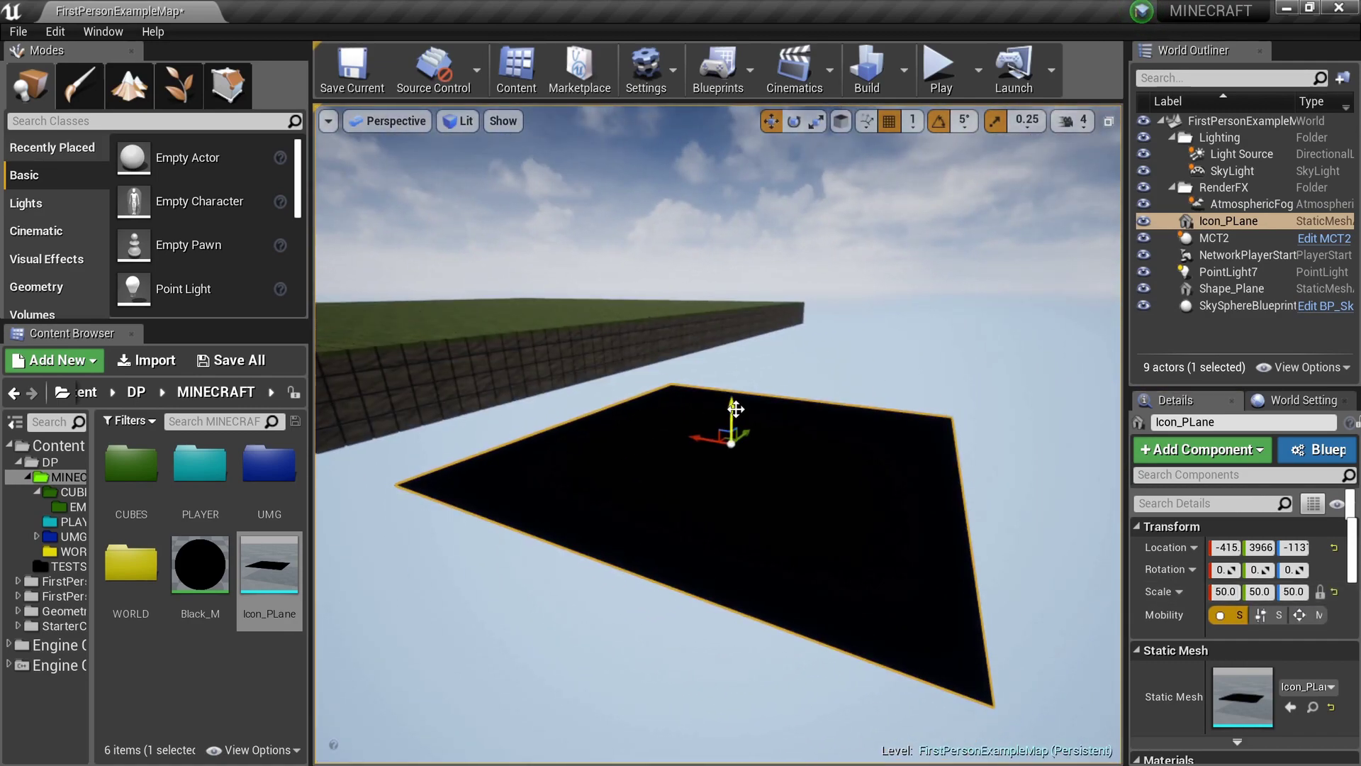
Move the Icon_PLane actor well below the block terrain and shift it along the X axis.
drag(736, 408, 734, 603)
right_drag(734, 603, 797, 635)
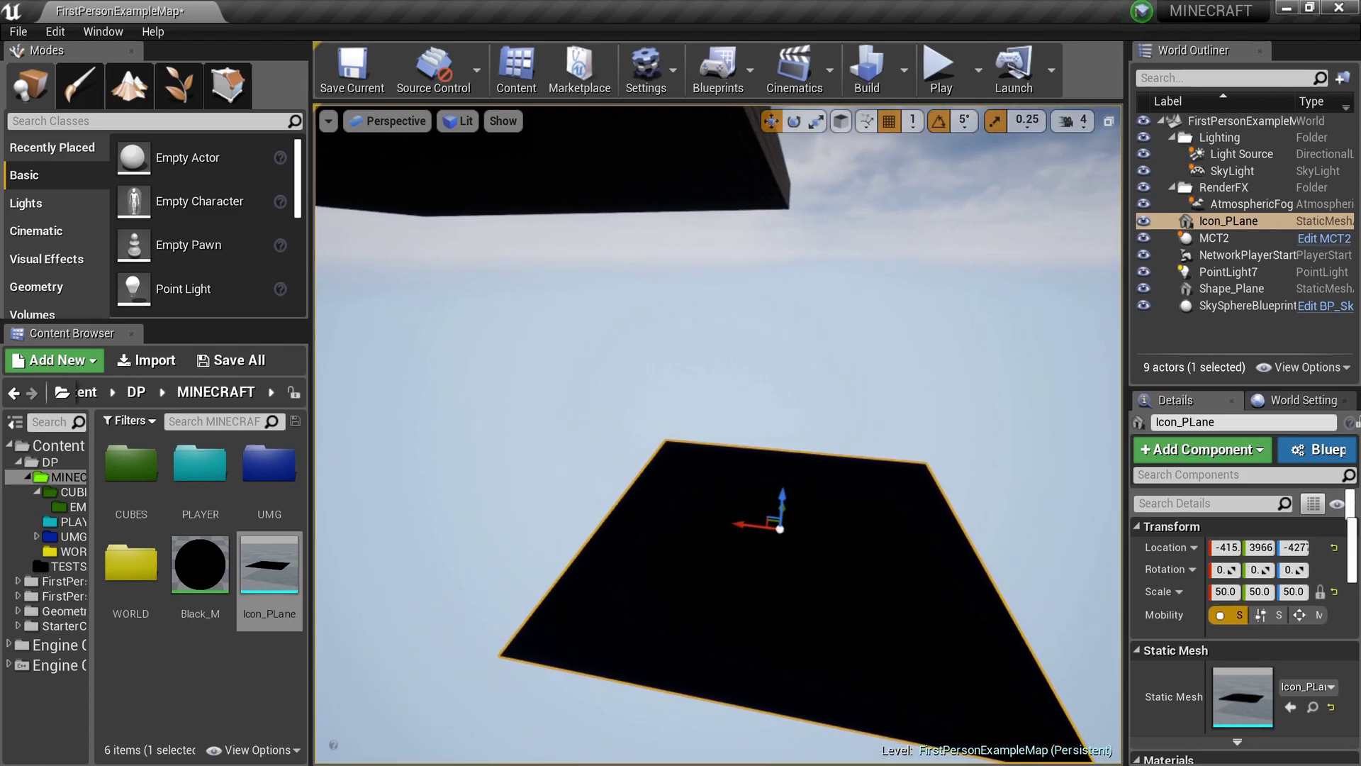
shift+drag(761, 528, 776, 496)
Rotate the Icon_PLane actor 90 degrees so that it stands upright like a wall.
key(e)
drag(693, 457, 734, 418)
right_drag(733, 418, 842, 468)
click(782, 447)
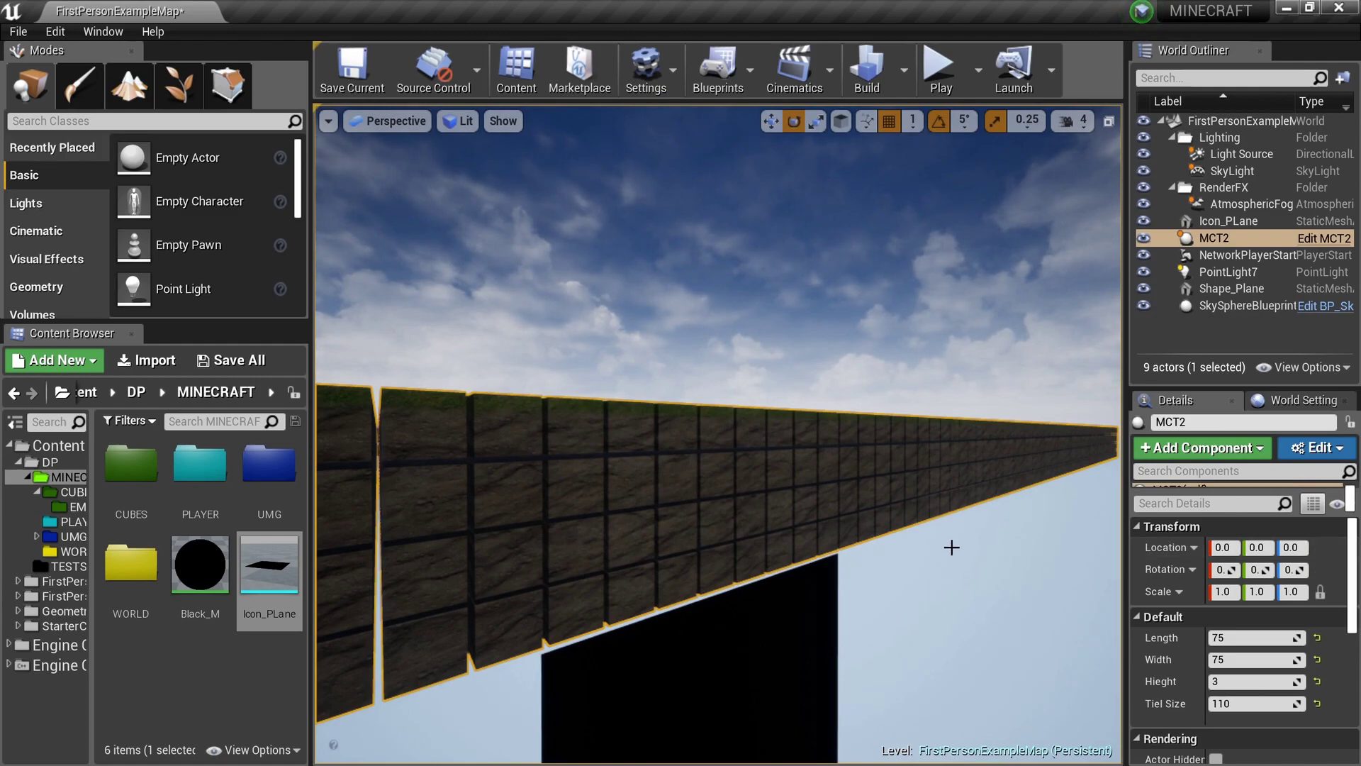
Lower the upright Icon_PLane actor further below the terrain and save all levels and assets.
right_drag(951, 547, 943, 588)
click(794, 539)
right_drag(794, 539, 765, 560)
key(w)
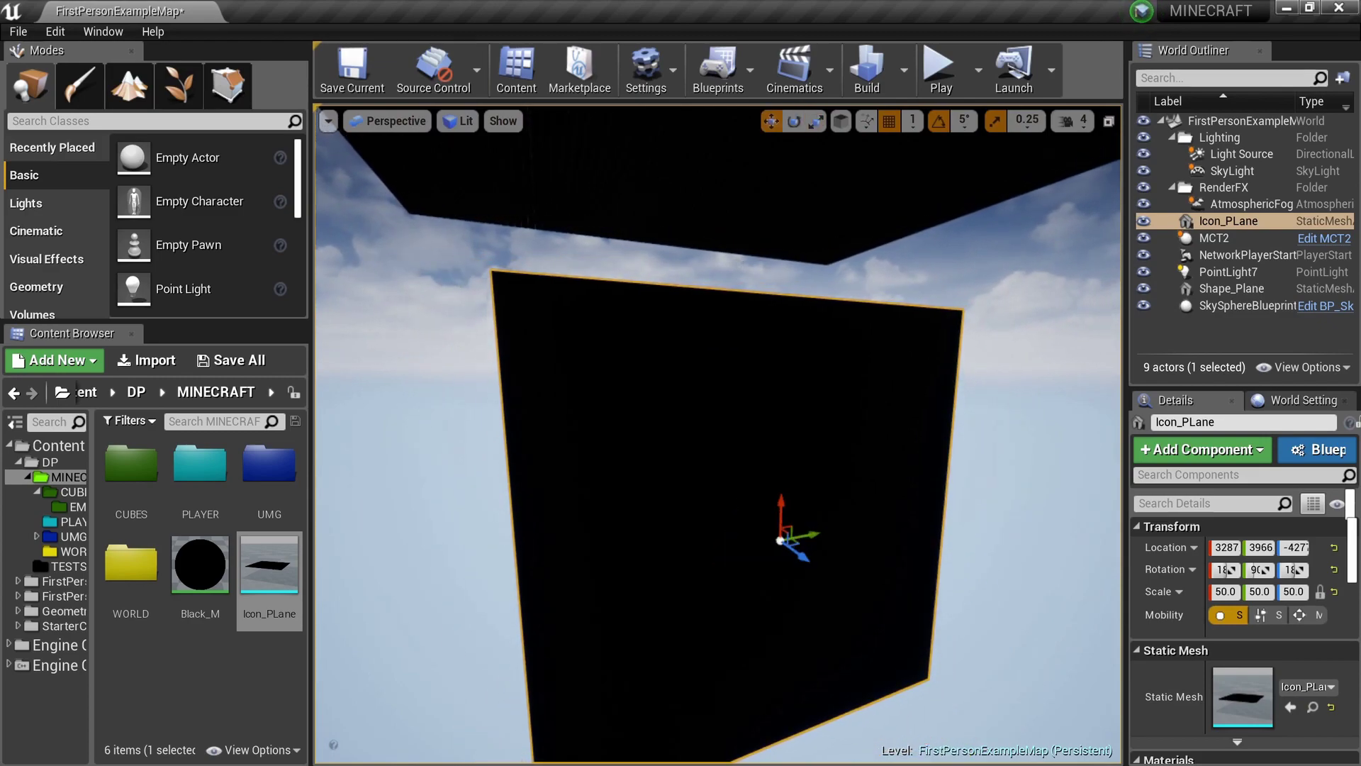
drag(783, 500, 784, 737)
right_drag(783, 738, 829, 745)
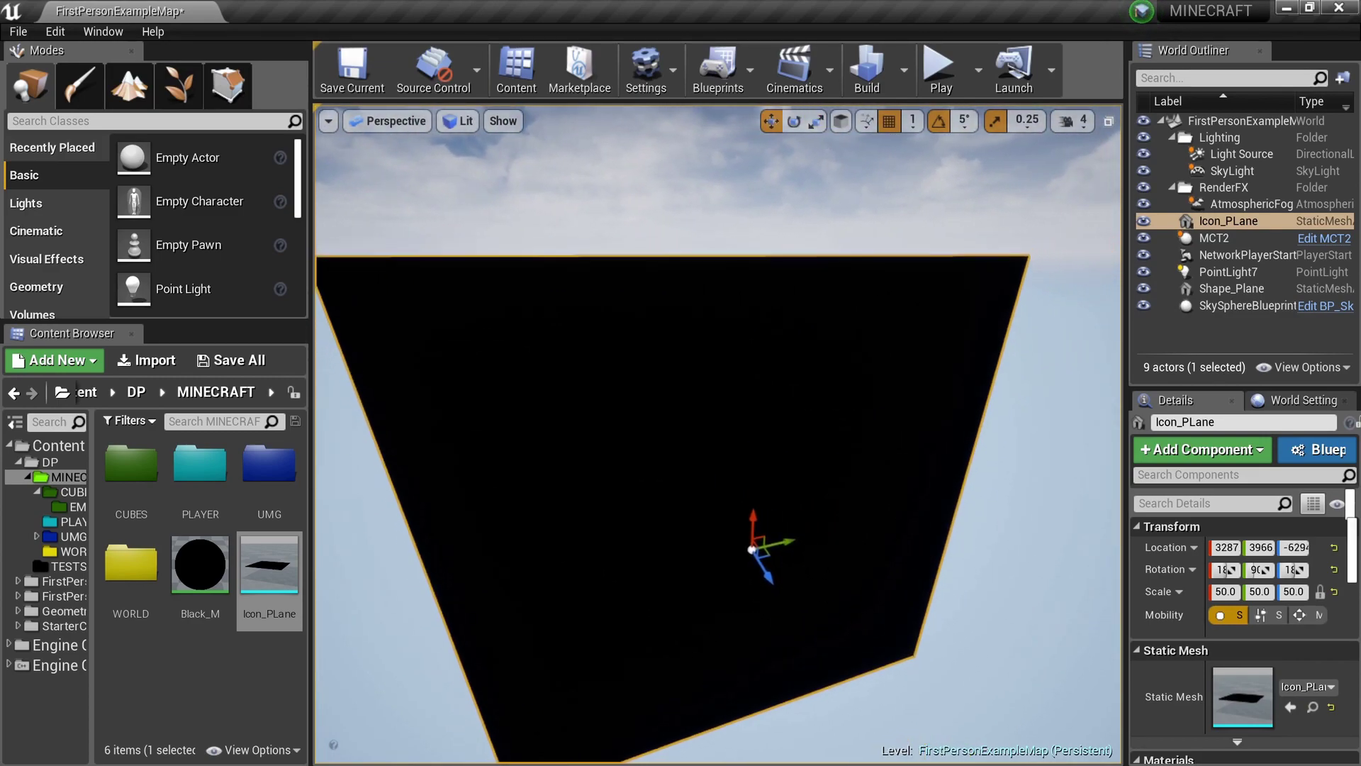
click(18, 31)
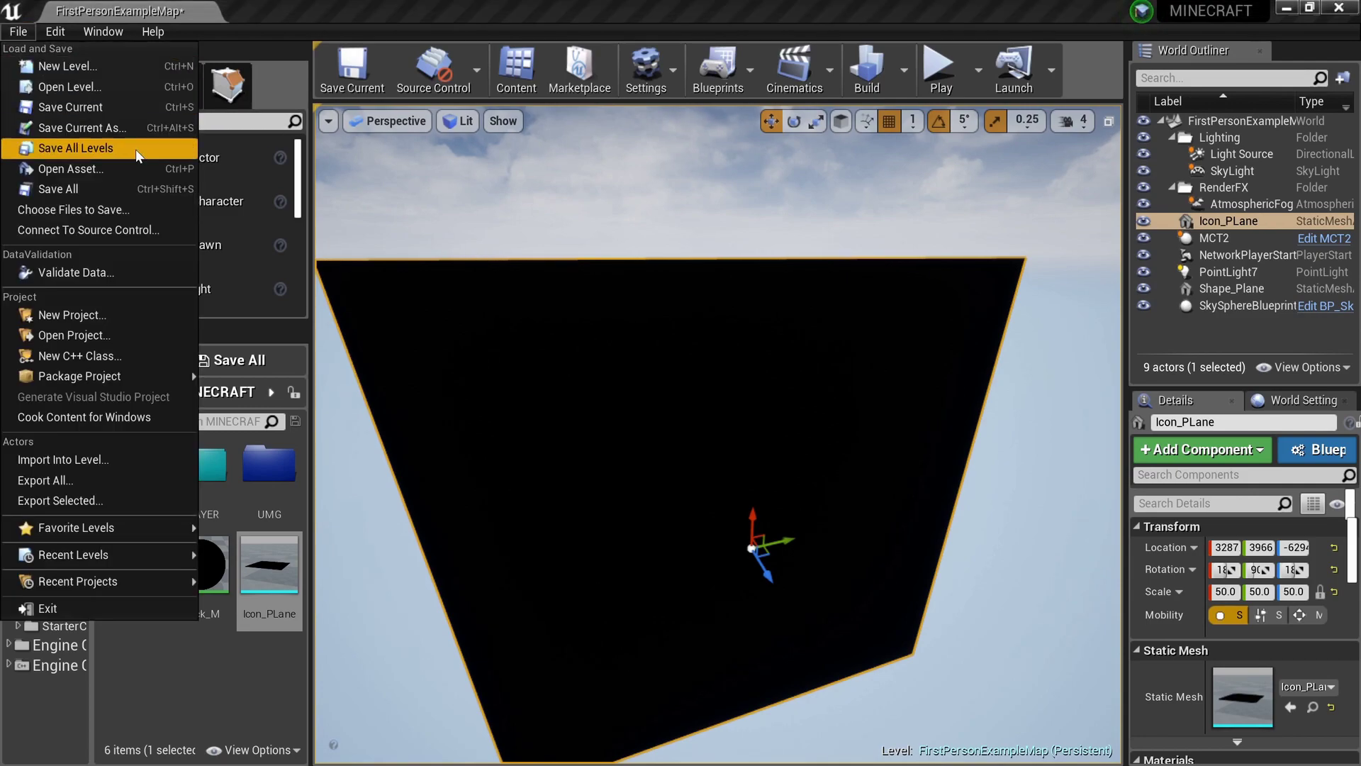
click(148, 189)
Find the Camera actor among the placeable classes and place one at the black plane.
text(camera)
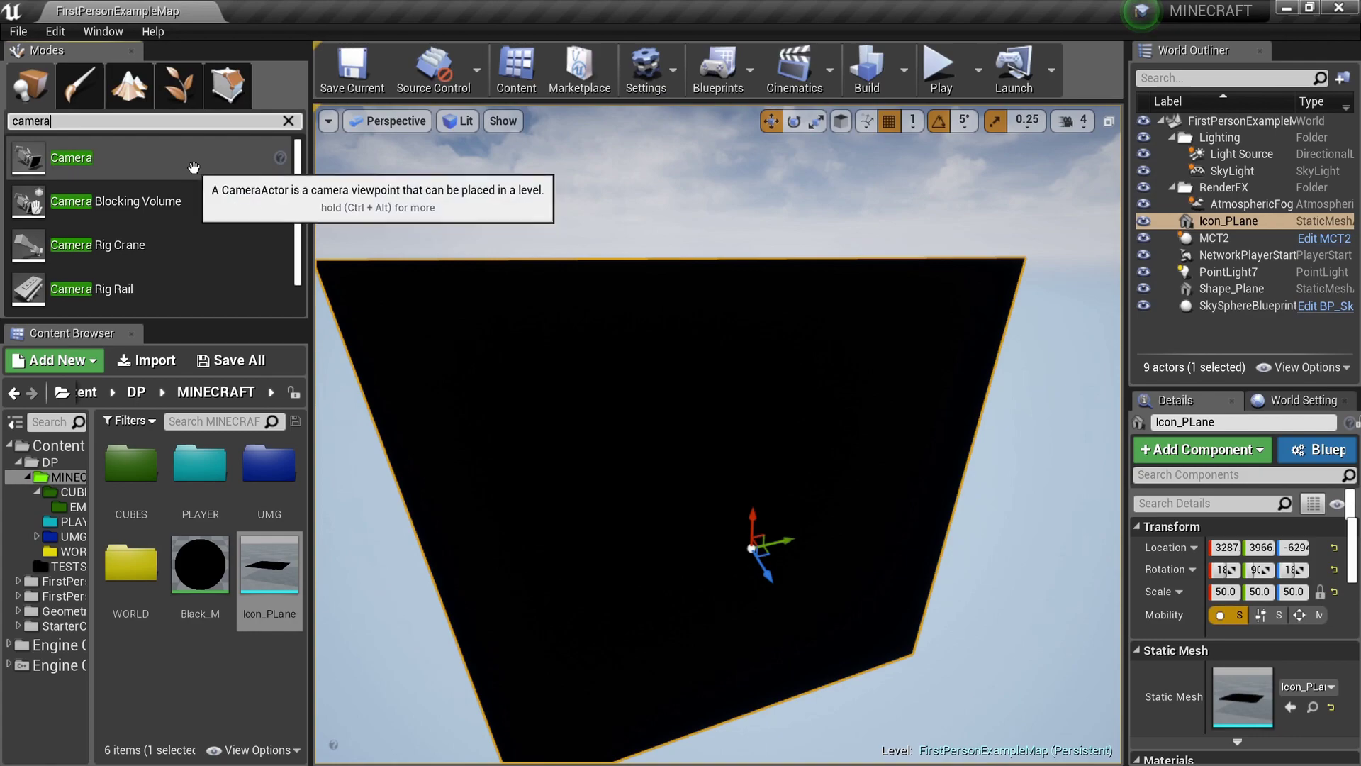
drag(190, 165, 840, 632)
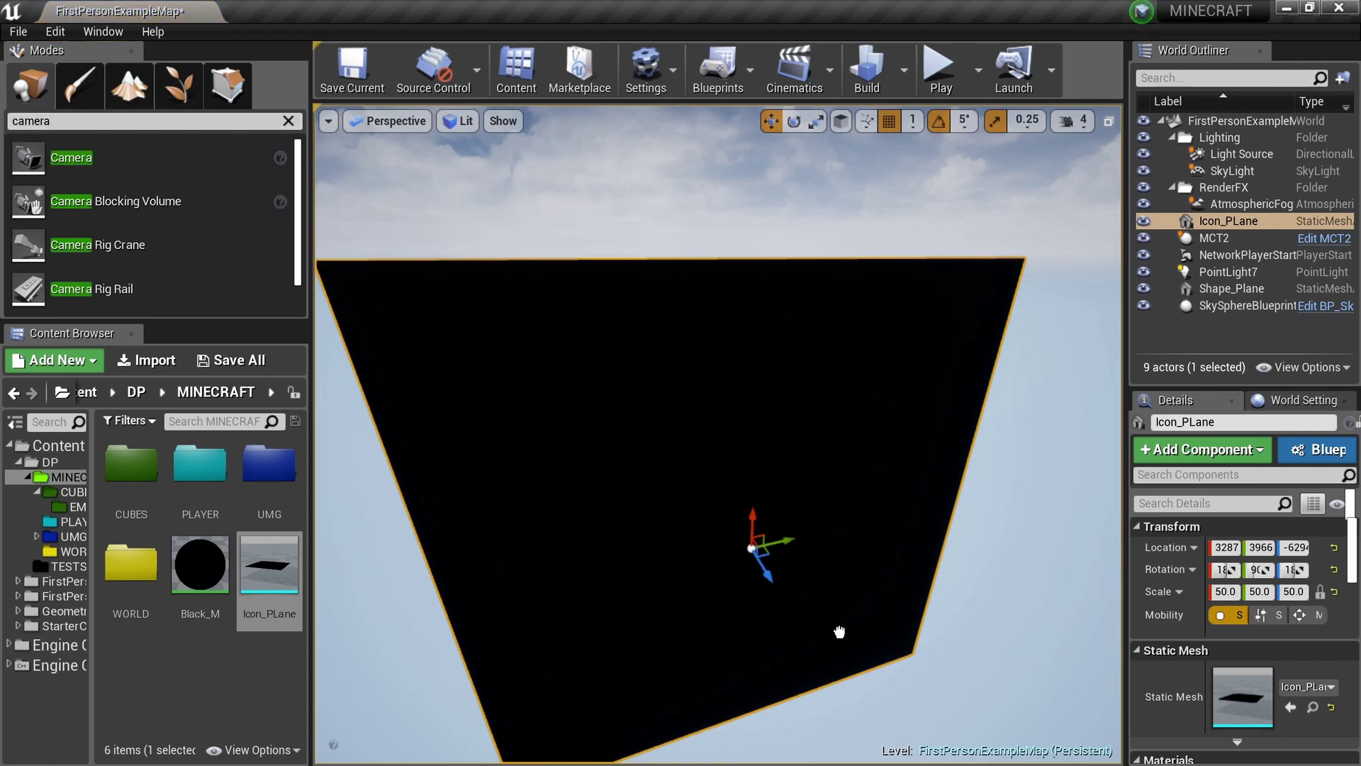
drag(750, 532, 750, 533)
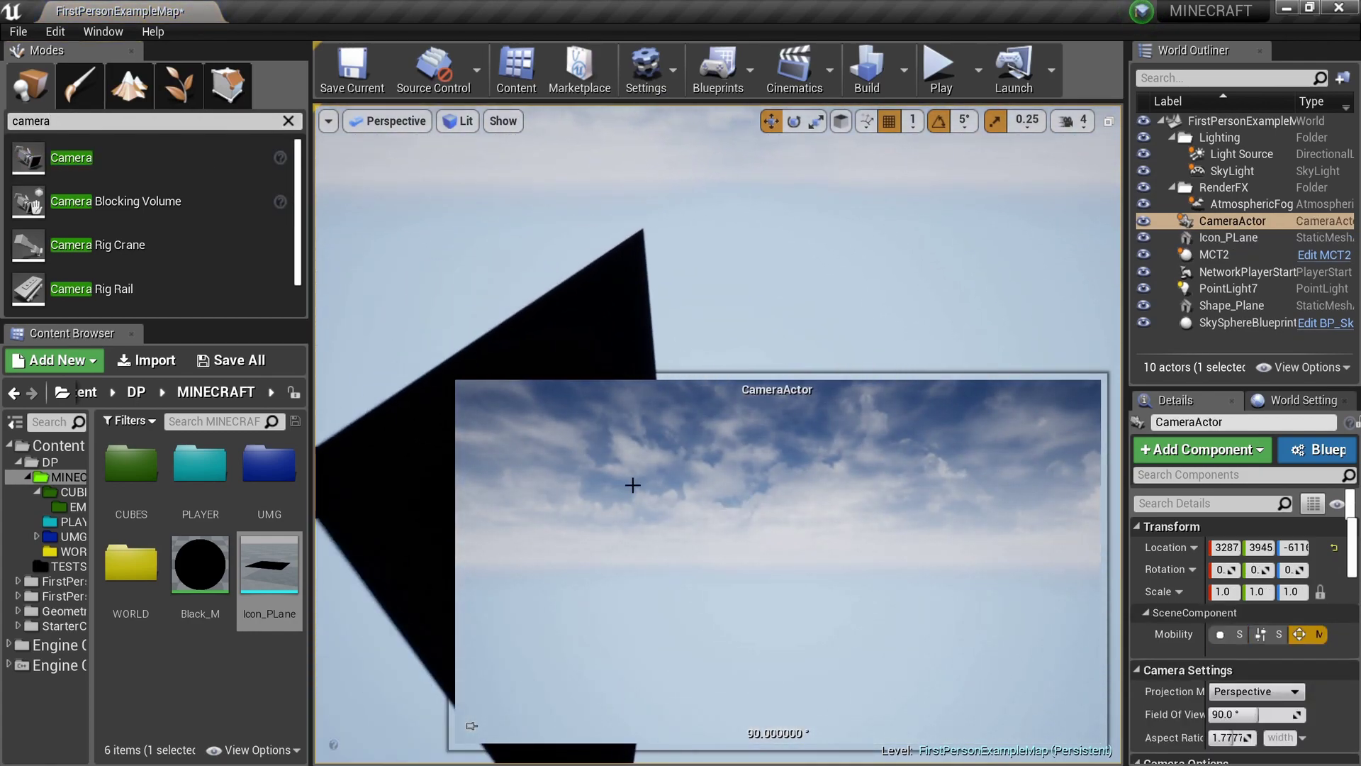
Pin the CameraActor preview and move the camera along the X axis away from the black plane.
scroll(524, 516, down, 1)
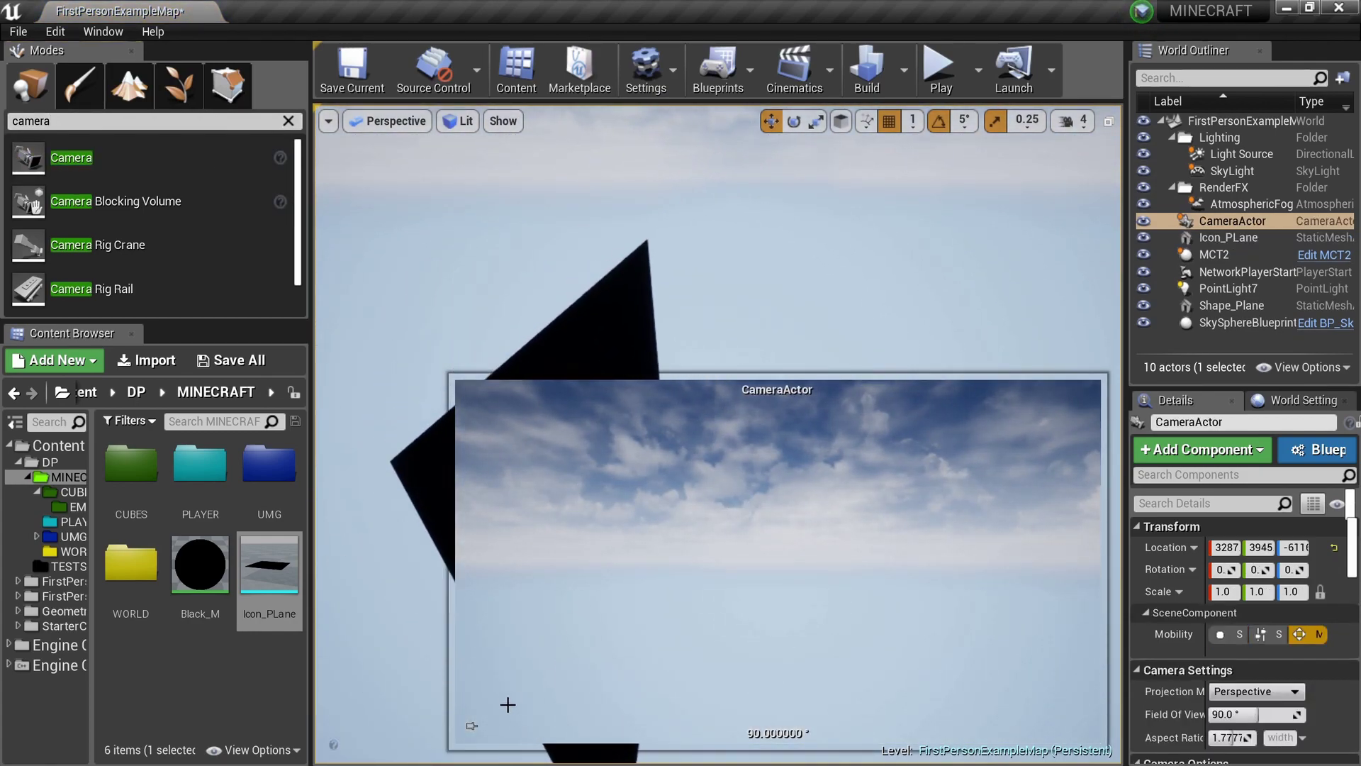
click(471, 727)
right_drag(394, 626, 454, 660)
right_drag(454, 449, 354, 460)
alt+drag(652, 296, 837, 375)
alt+drag(739, 322, 707, 247)
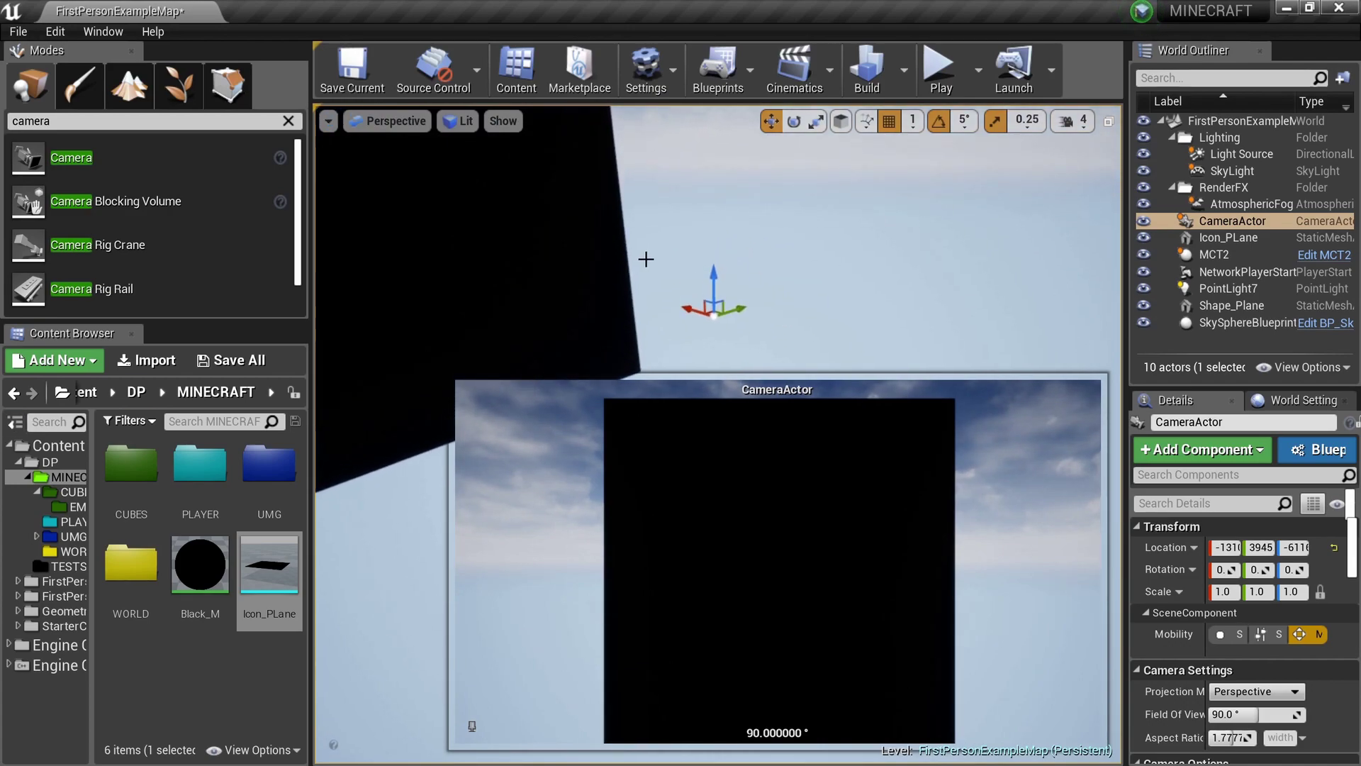
Move CameraActor along the X axis back toward Icon_PLane until the black plane fills the camera's view.
alt+drag(682, 293, 861, 229)
right_drag(861, 228, 862, 228)
drag(485, 323, 869, 250)
right_drag(869, 250, 897, 249)
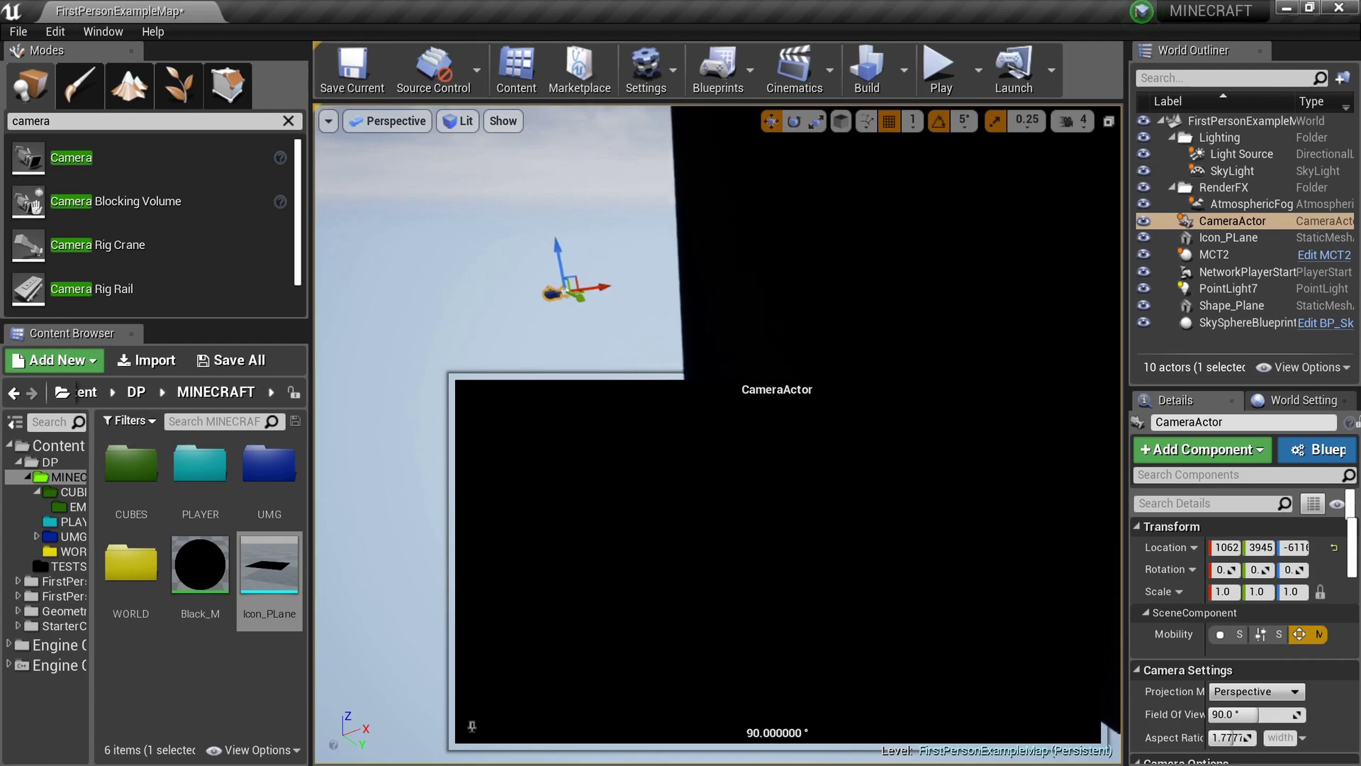
right_drag(621, 263, 833, 263)
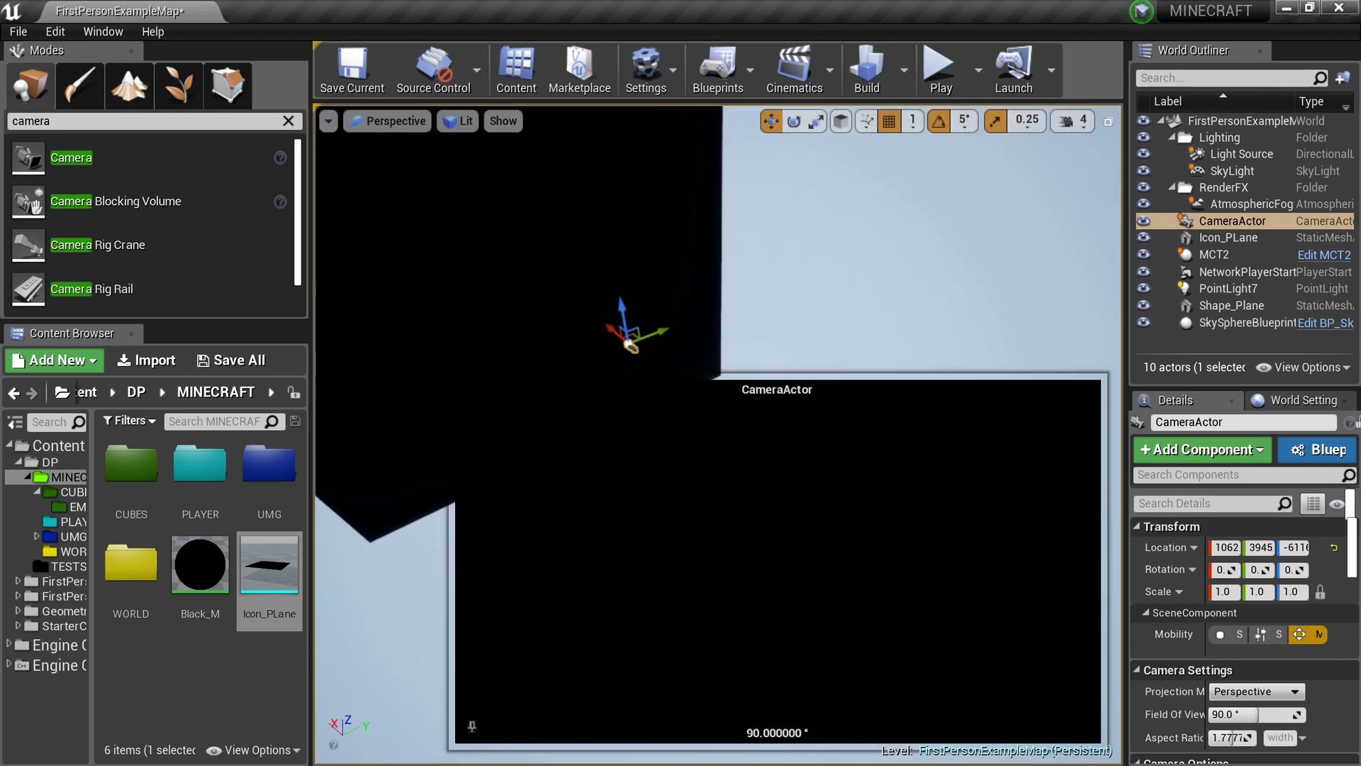
Examine the placement of Icon_PLane and CameraActor relative to each other, selecting each in turn.
click(455, 566)
click(589, 369)
right_drag(589, 368, 553, 358)
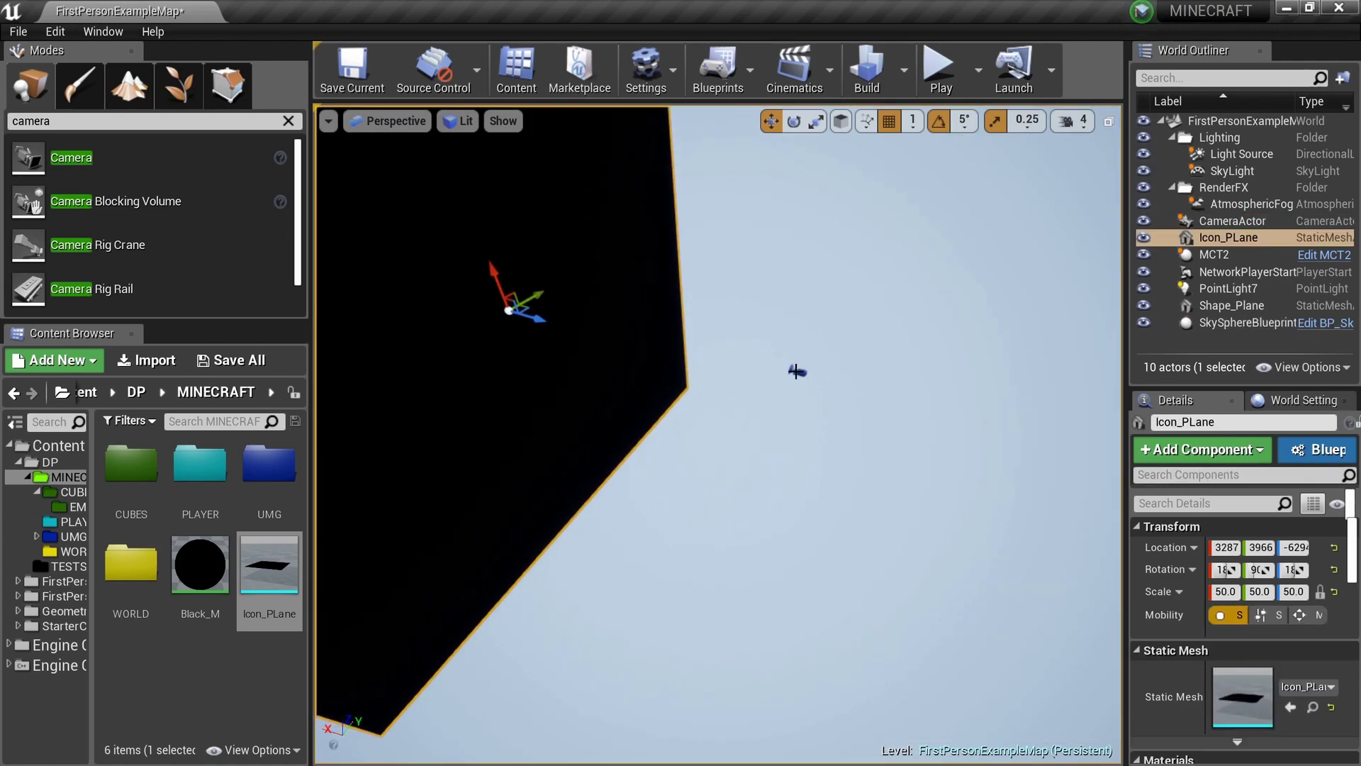
click(797, 371)
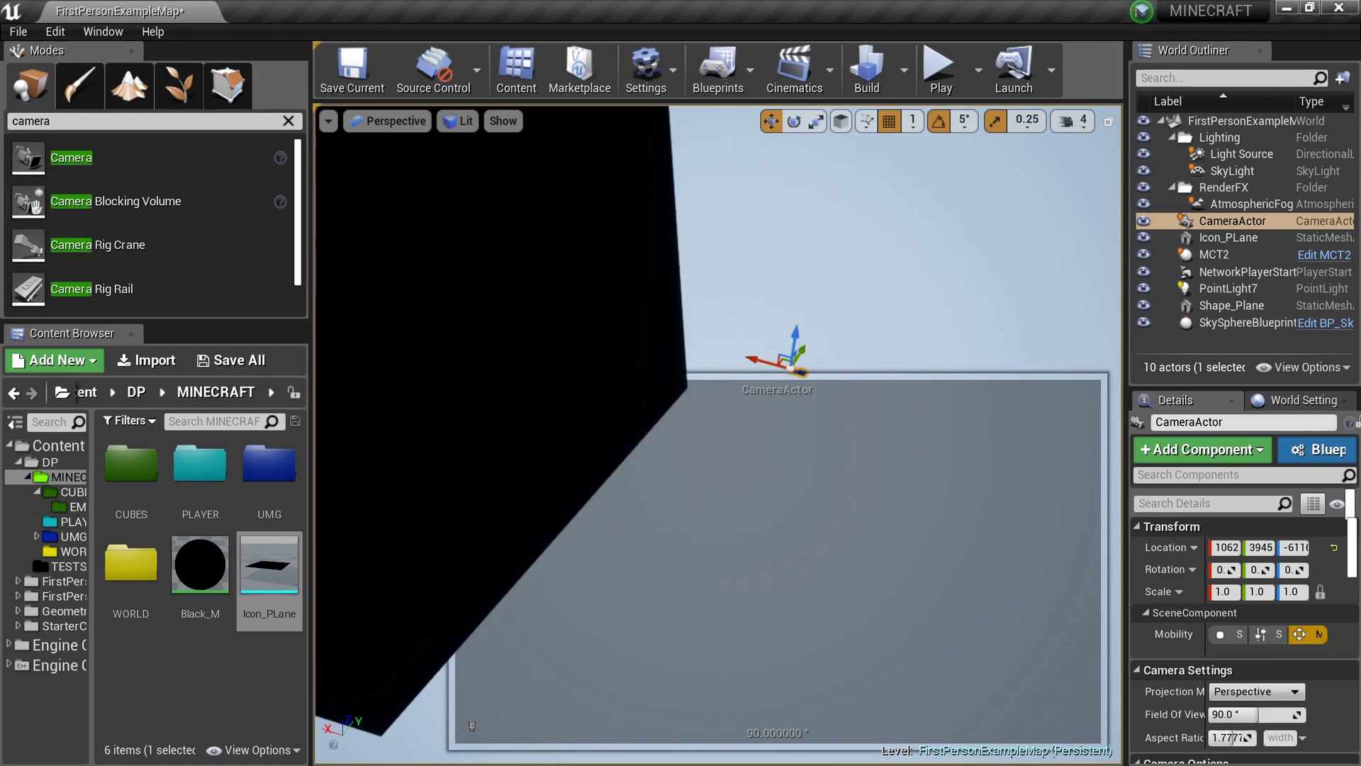
click(638, 283)
right_drag(791, 362, 786, 404)
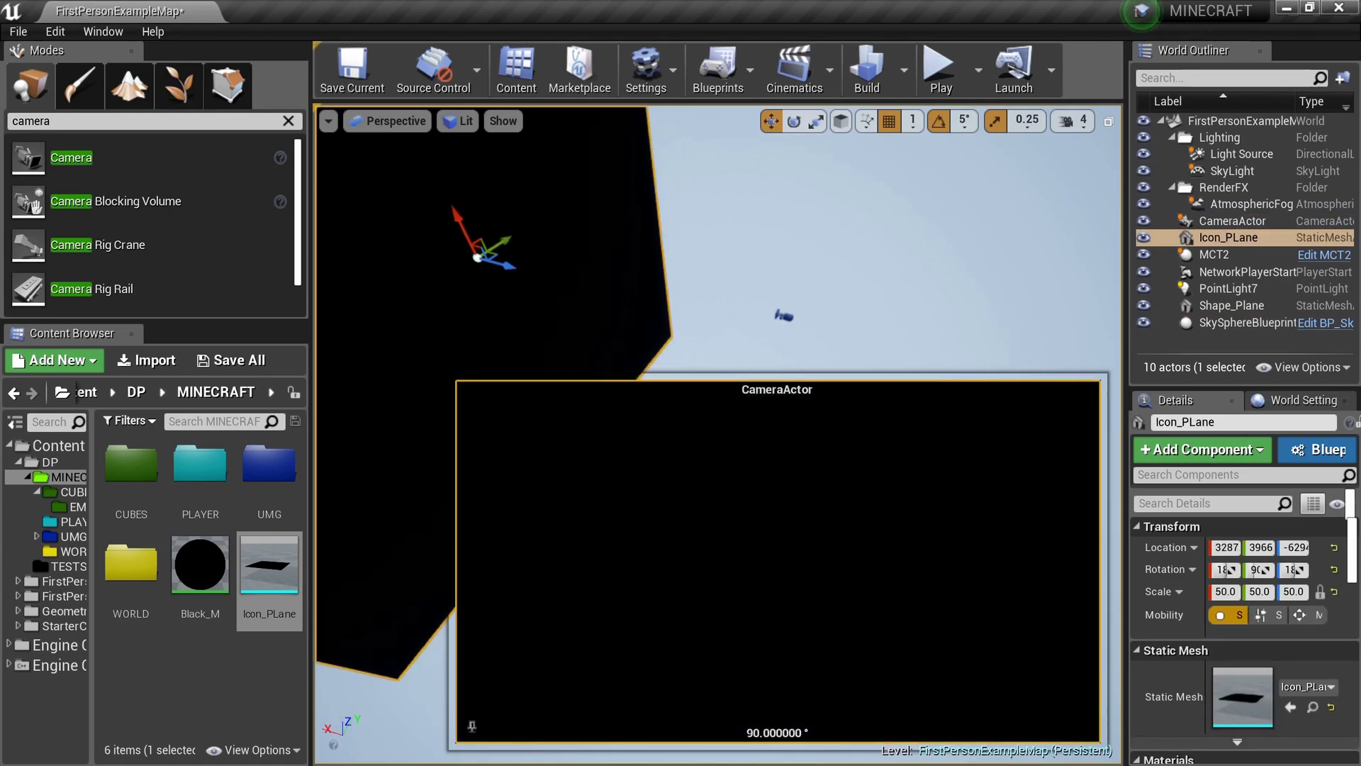
click(783, 313)
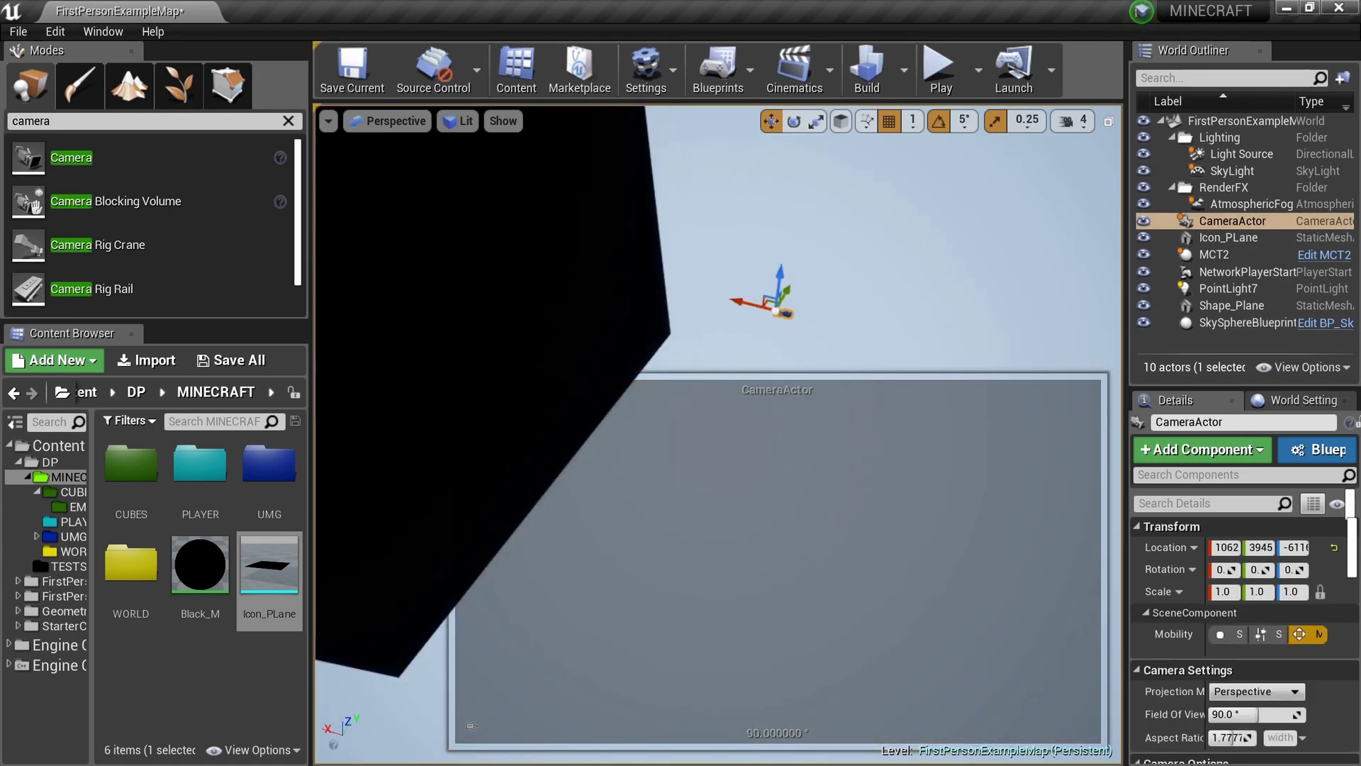
right_drag(718, 340, 682, 314)
click(675, 339)
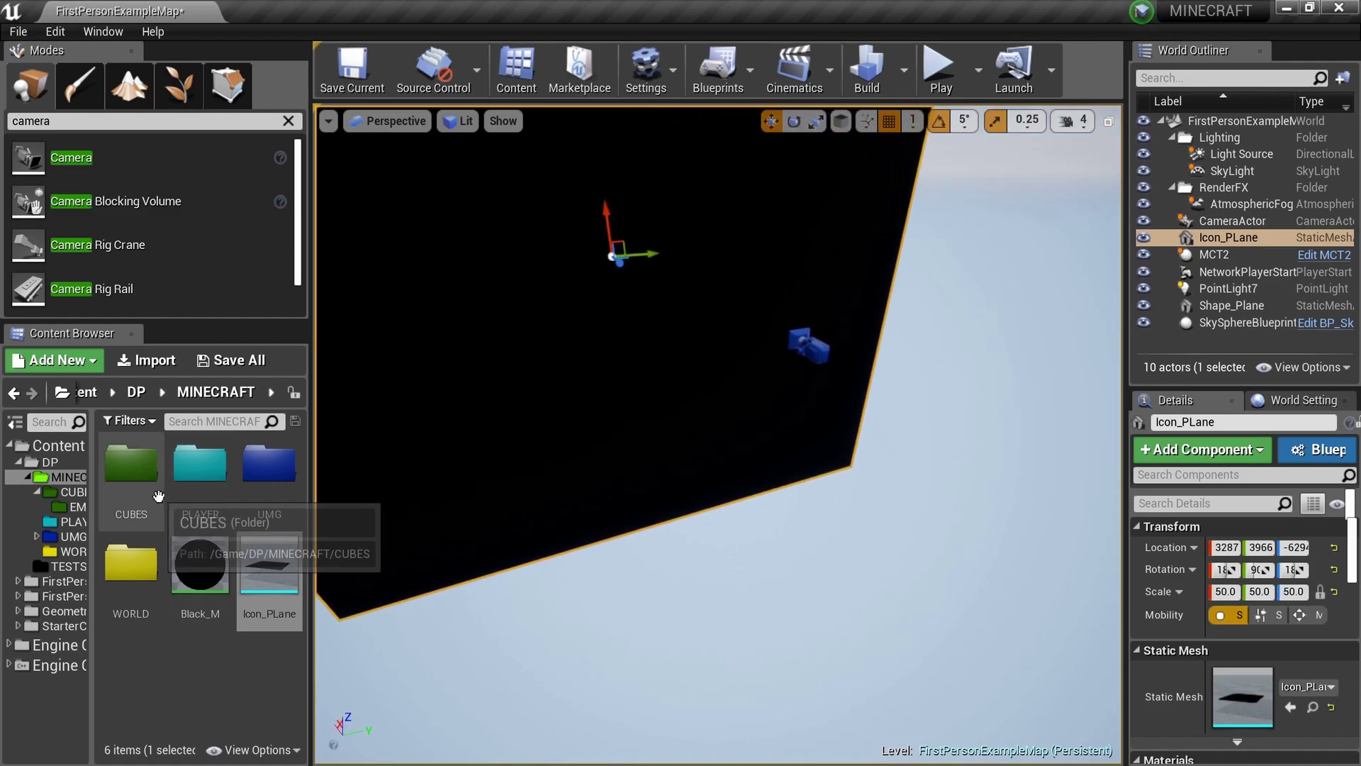
Place the MC_Cube mesh from the CUBES folder in front of the black plane and bring it toward the camera.
double_click(131, 464)
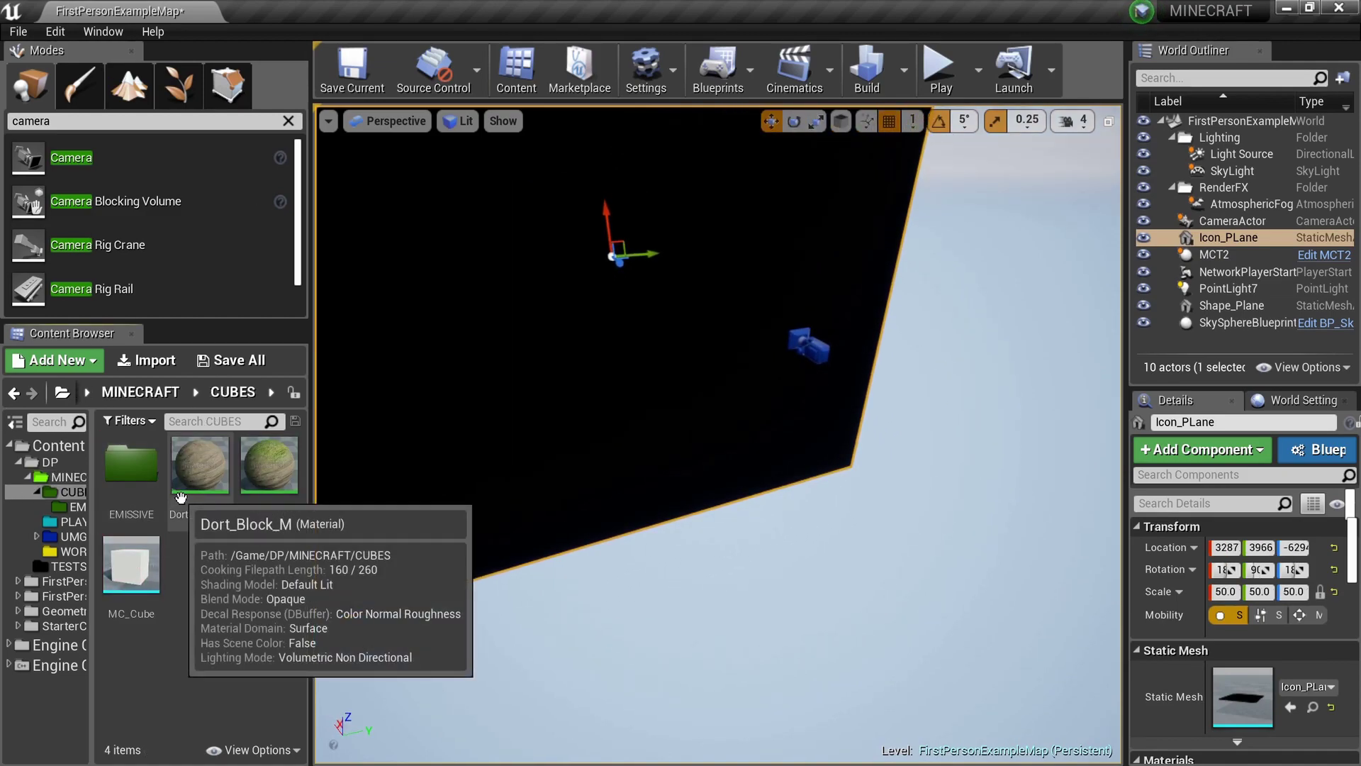
right_drag(425, 319, 399, 298)
drag(131, 563, 605, 253)
right_drag(605, 253, 706, 256)
mouse_move(363, 392)
right_down()
mouse_move(443, 404)
mouse_move(368, 386)
right_up()
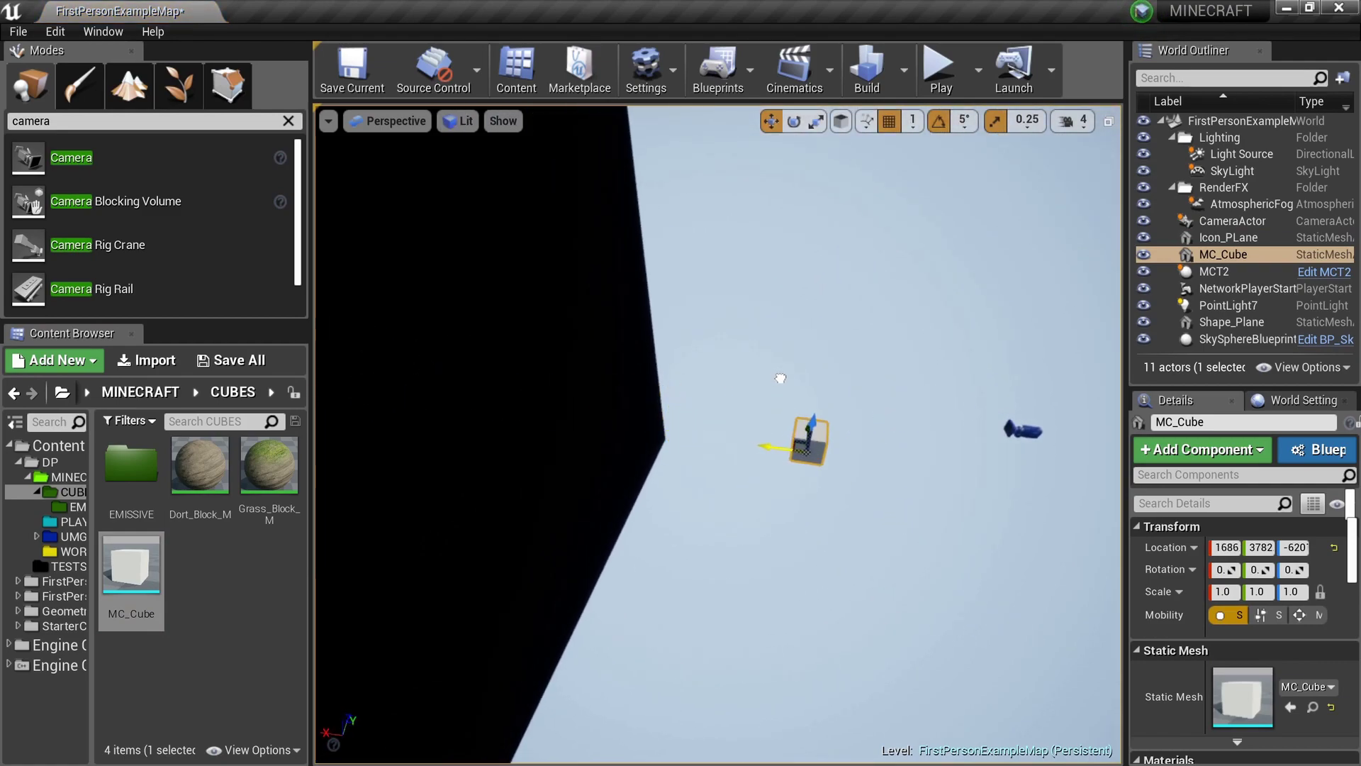
Shift MC_Cube along the Y axis so that it lines up with the camera.
right_drag(837, 426, 619, 325)
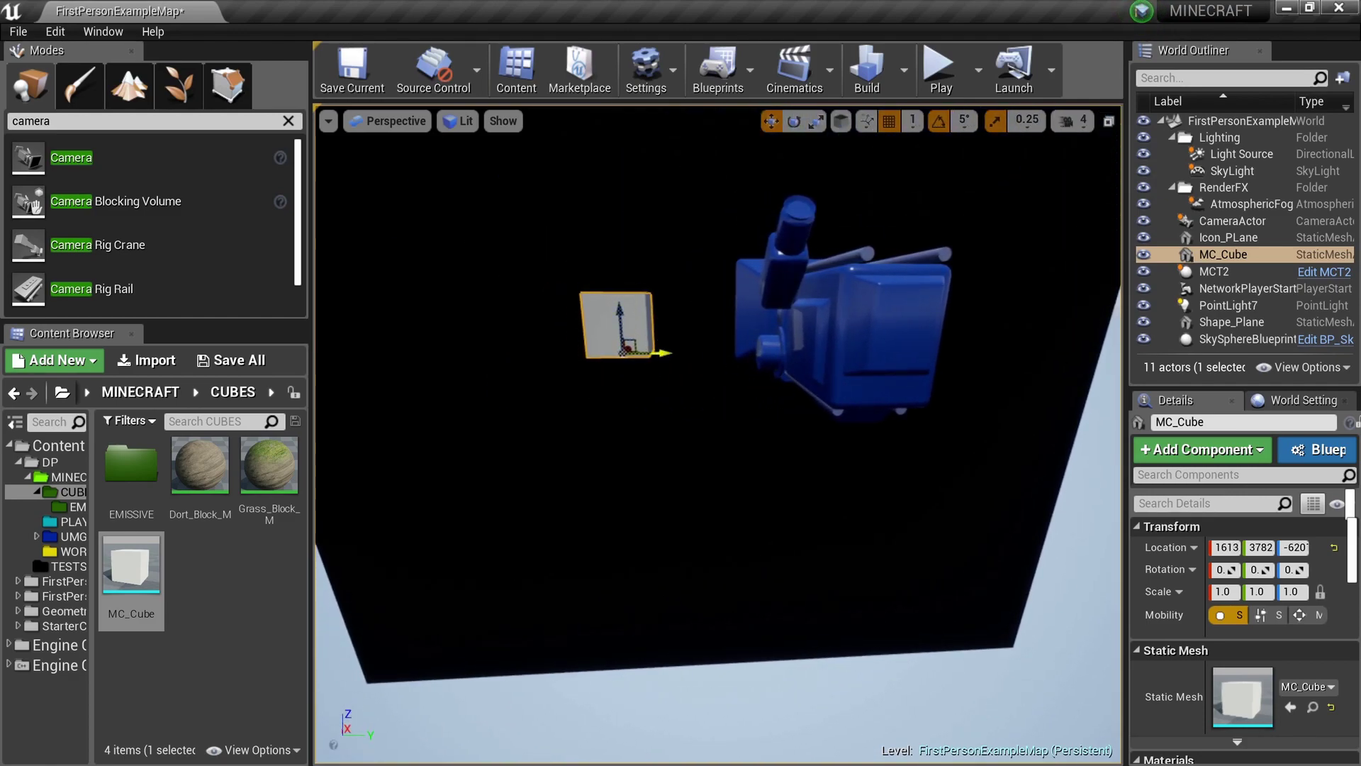
drag(658, 347, 836, 342)
key(f)
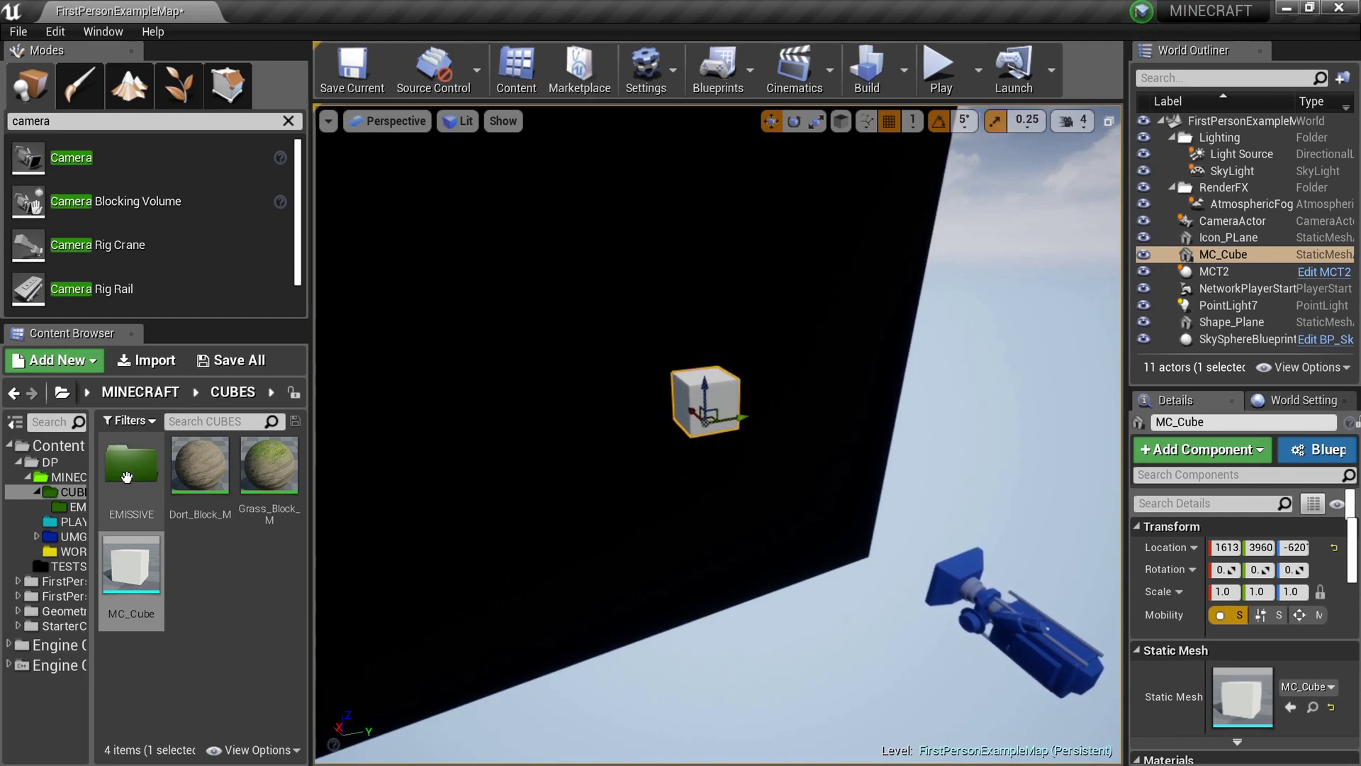
Apply the Grass_Block_Emissive_M material from the EMISSIVE folder to MC_Cube and check it through CameraActor.
double_click(129, 477)
drag(196, 465, 717, 397)
click(1035, 652)
key(f)
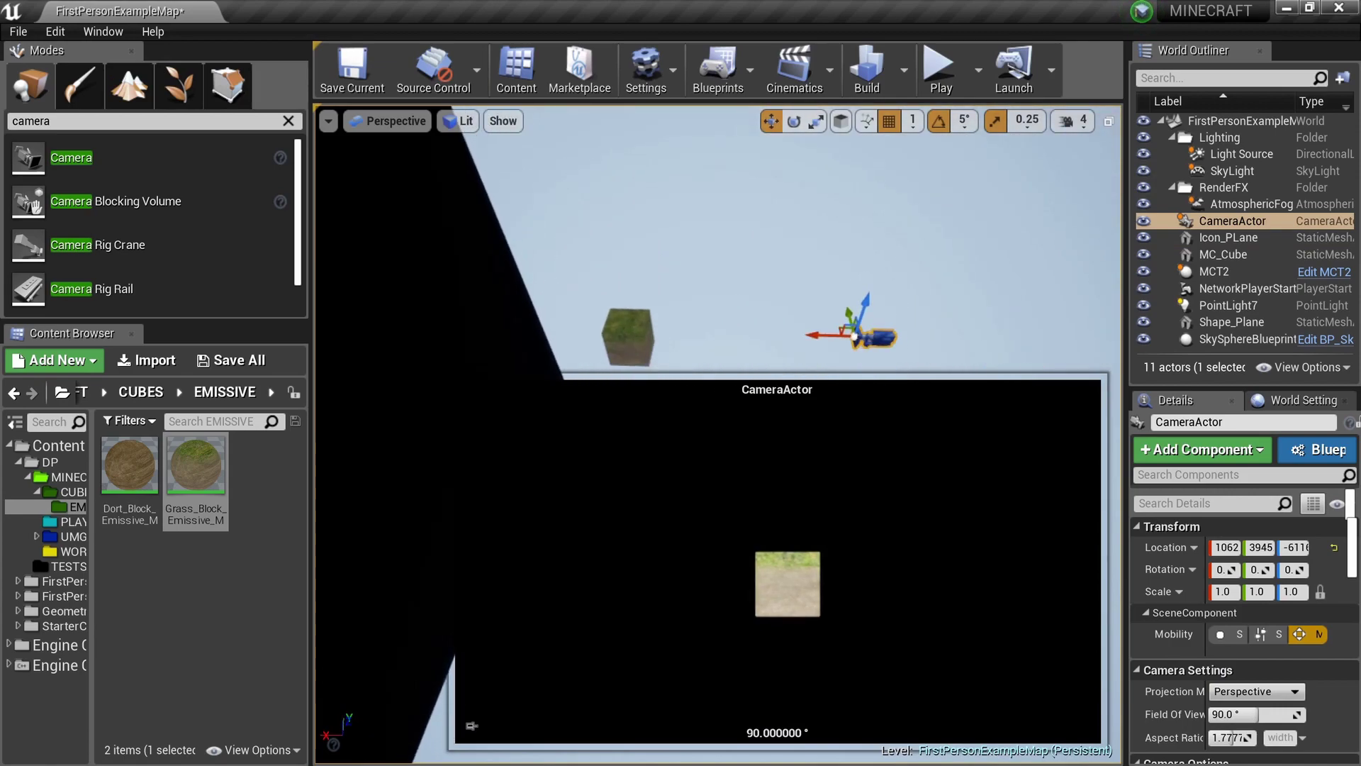
Move MC_Cube closer to the camera and rotate it about the vertical axis so that one edge faces the lens.
click(618, 343)
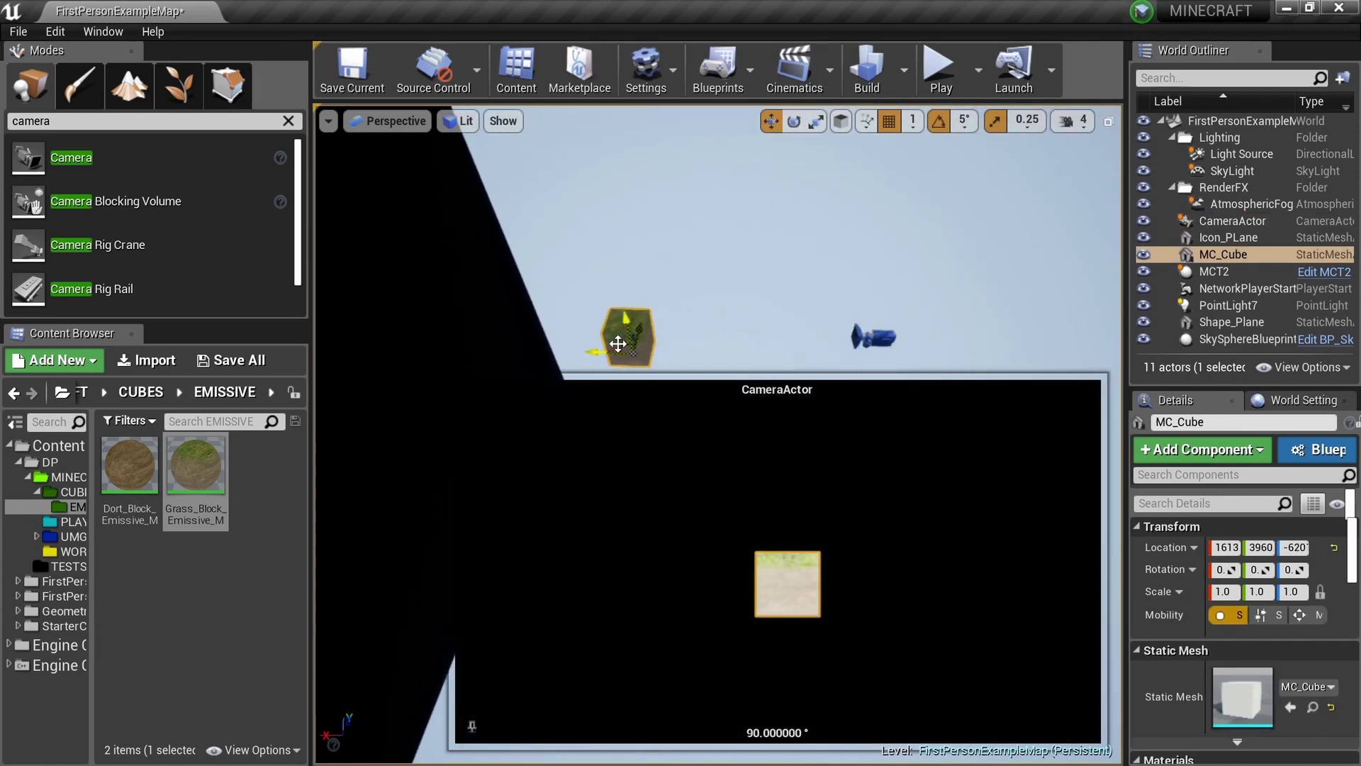
drag(604, 357, 730, 307)
right_drag(757, 306, 582, 287)
key(r)
drag(586, 305, 546, 307)
right_drag(867, 323, 869, 302)
Raise CameraActor above the cube and tilt it about 25 degrees downward to show the grass top.
click(748, 265)
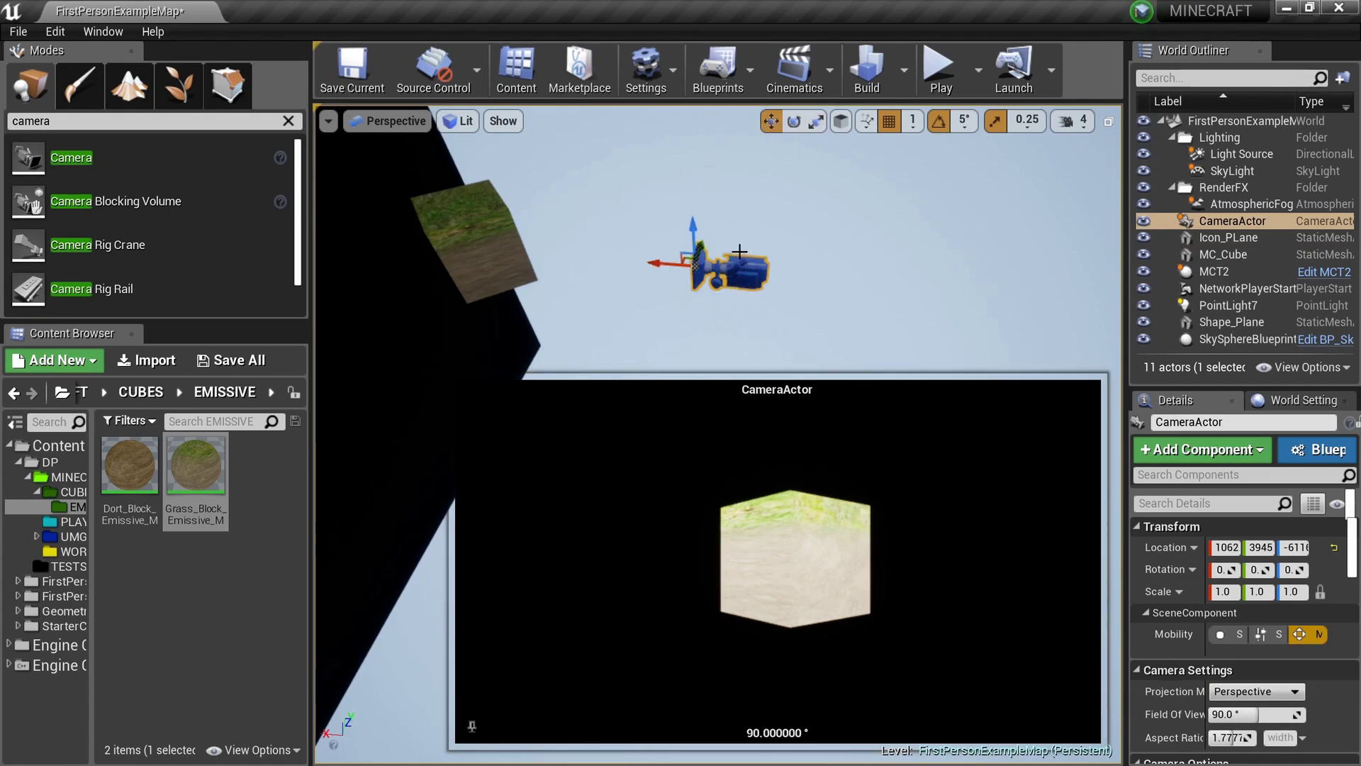
drag(694, 232, 694, 185)
mouse_move(699, 200)
right_down()
mouse_move(709, 177)
mouse_move(700, 200)
right_up()
alt+drag(707, 348, 719, 330)
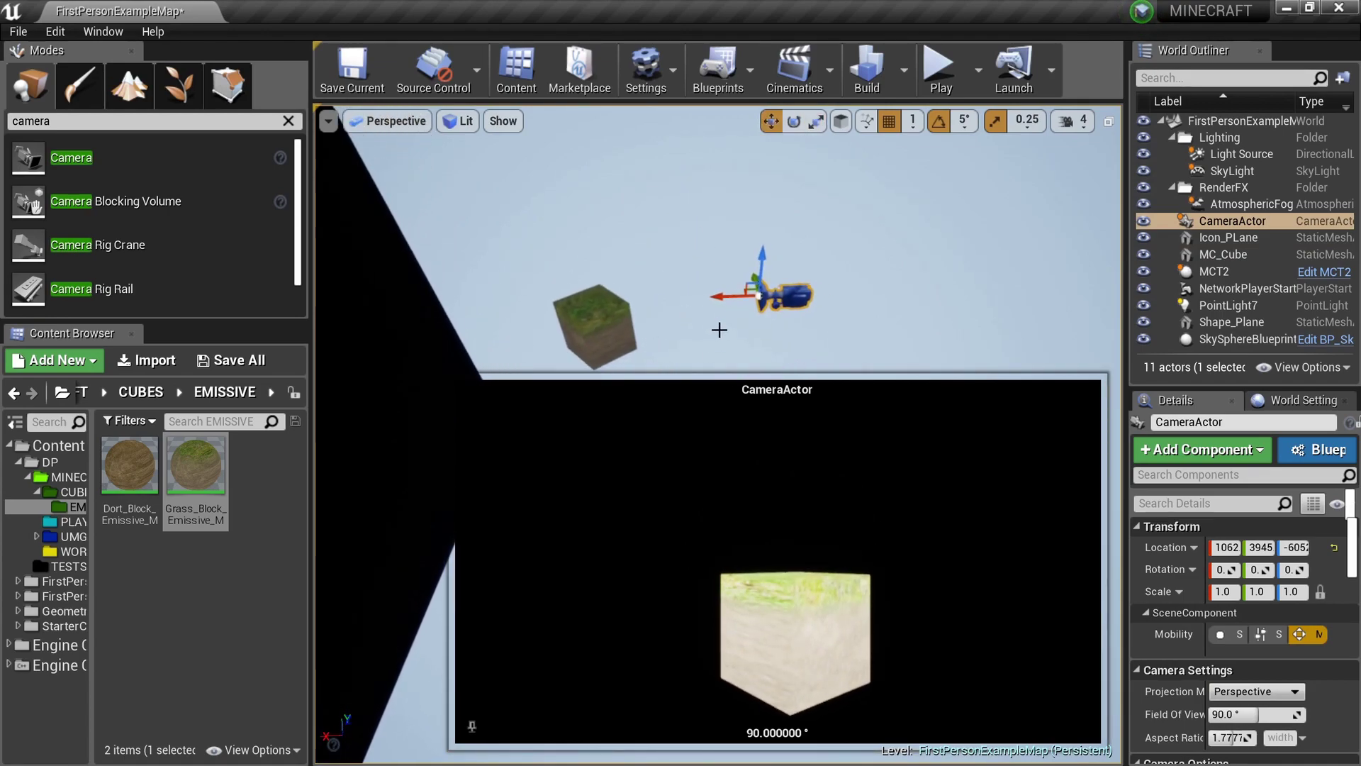
drag(764, 250, 767, 209)
drag(705, 261, 711, 283)
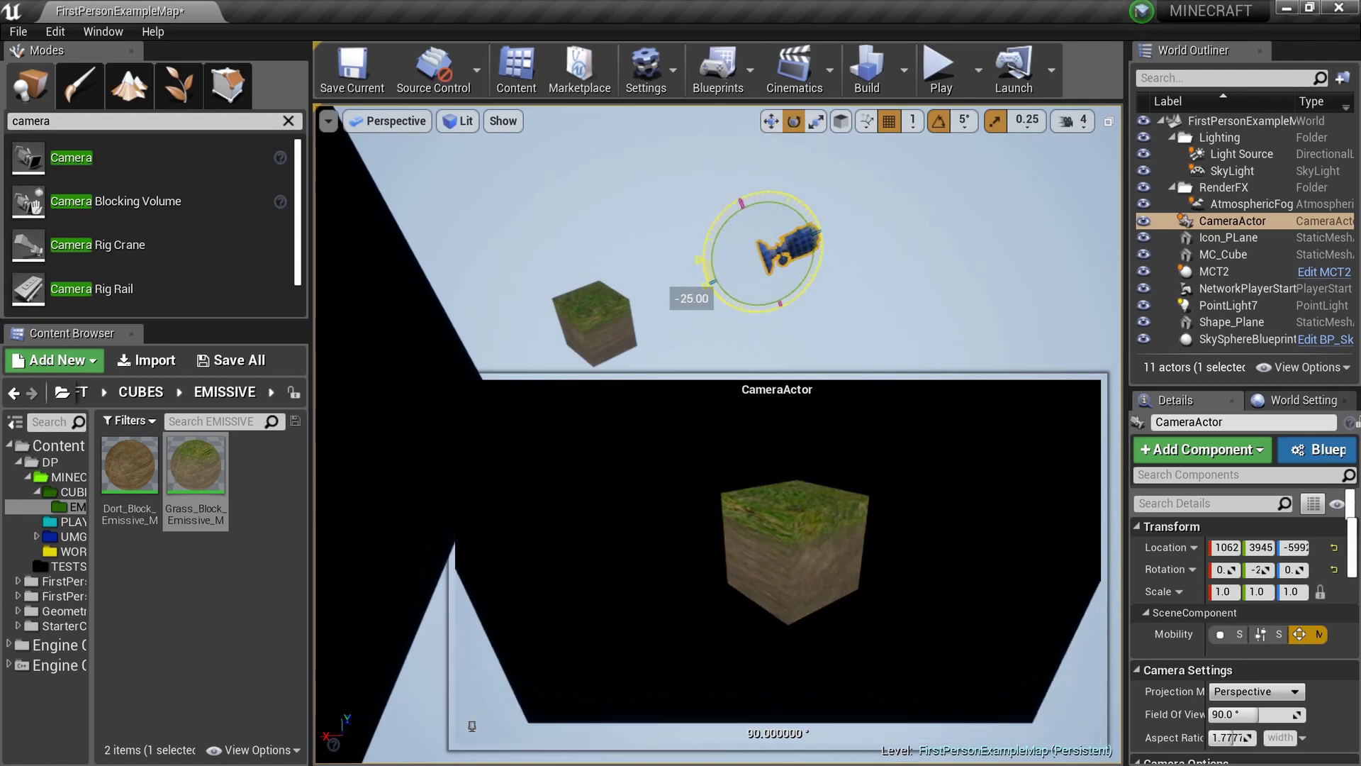
drag(754, 225, 745, 210)
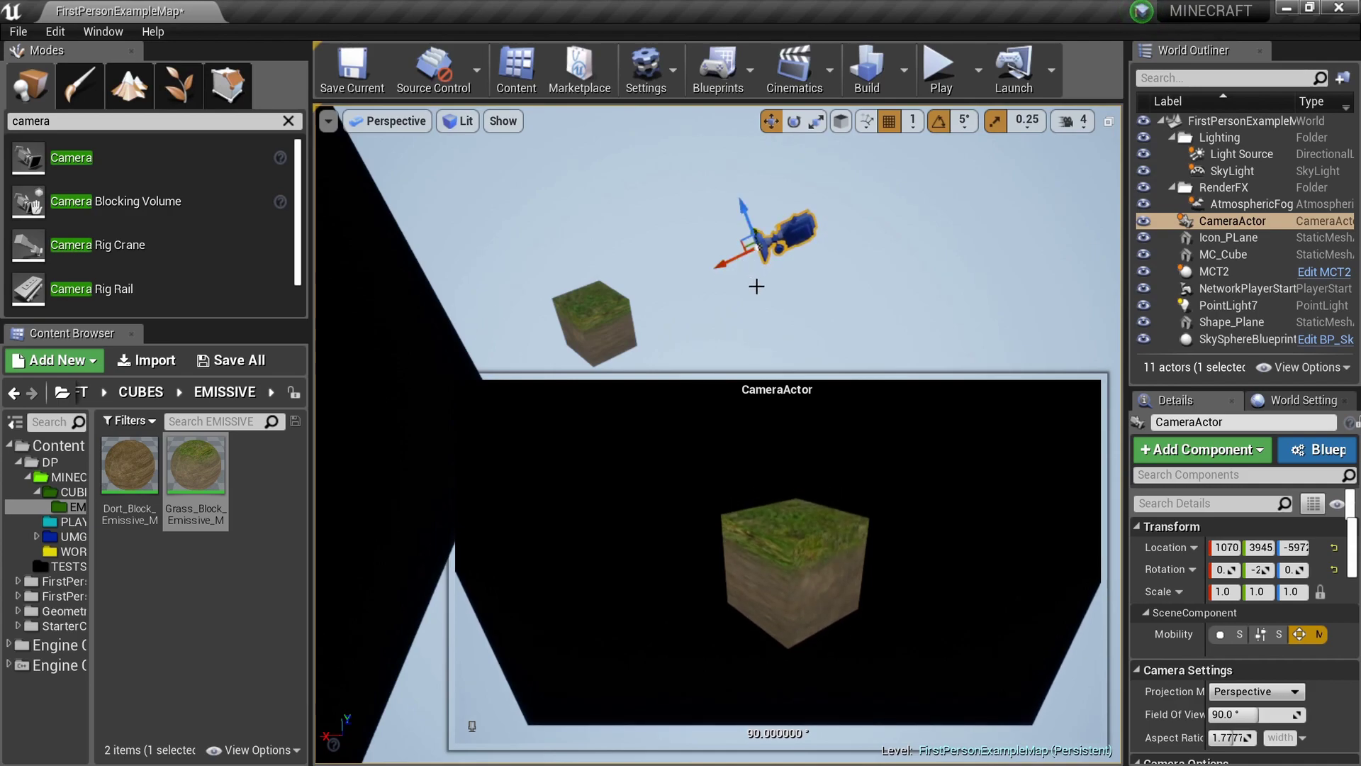
Move Icon_PLane along the X axis closer to the cube so that black fills the tilted camera's whole view.
right_drag(858, 278, 780, 234)
click(624, 284)
right_drag(624, 284, 621, 320)
drag(607, 225, 729, 225)
mouse_move(729, 225)
right_down()
mouse_move(681, 213)
mouse_move(638, 234)
mouse_move(723, 213)
right_up()
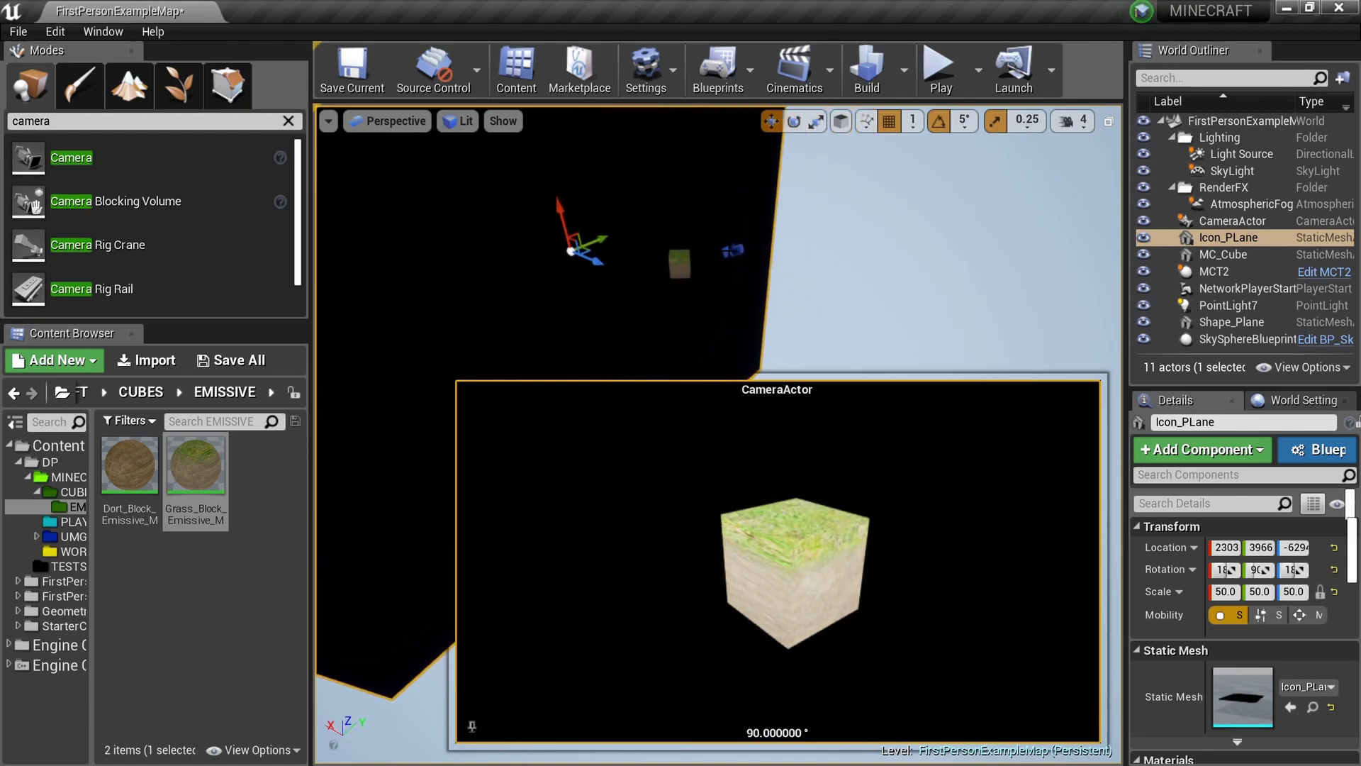
Rename CameraActor to "Icon Camera" and save the current level.
click(732, 249)
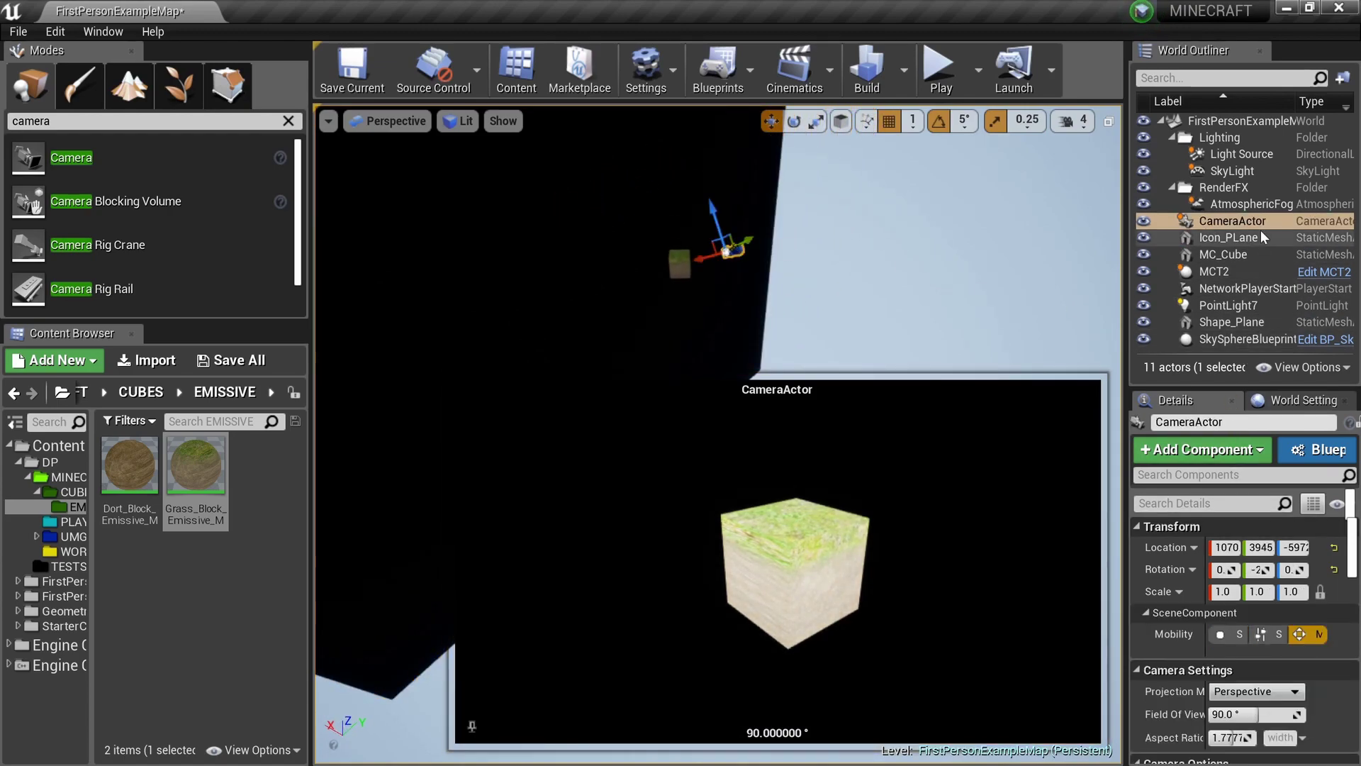
click(1205, 422)
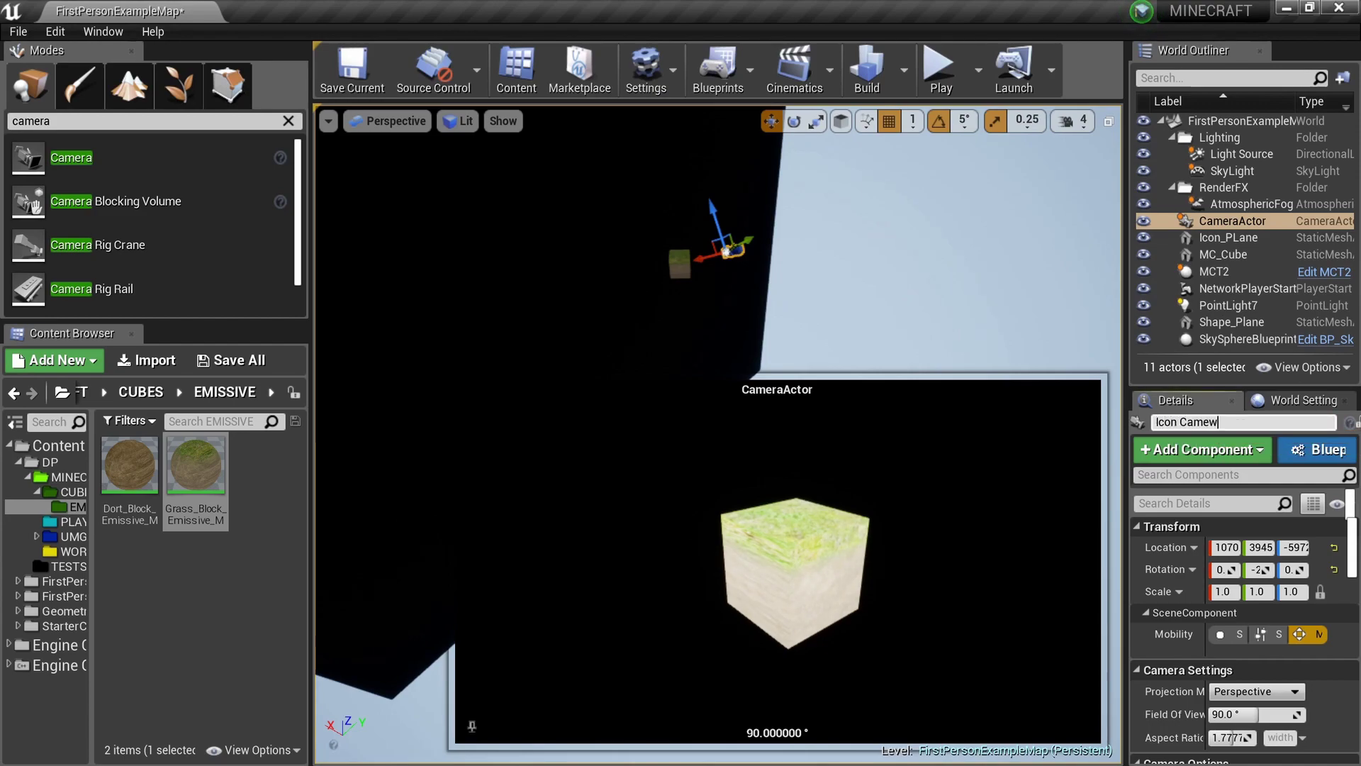
text(Icon Camera)
key(Return)
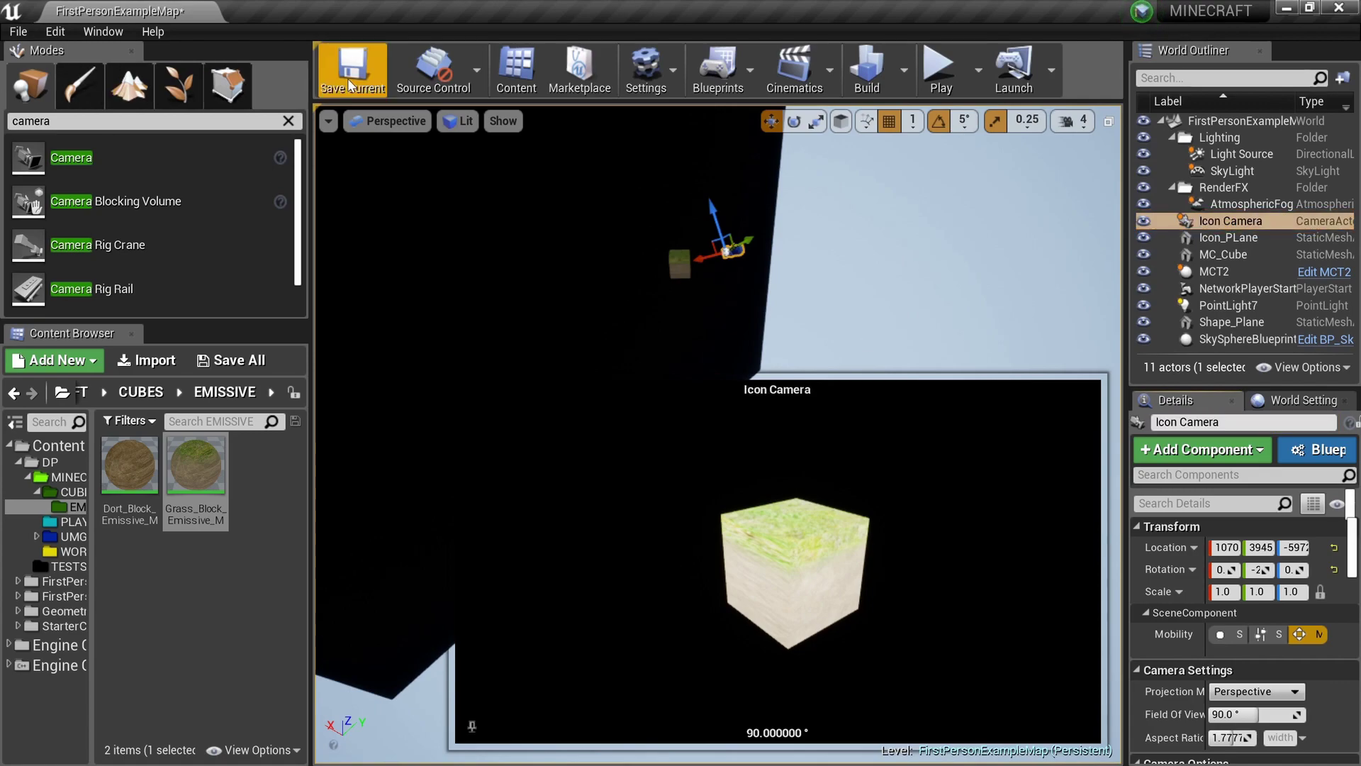
click(353, 71)
Search the placeable classes for "post" and place a Post Process Volume on the block terrain.
mouse_move(869, 331)
right_down()
mouse_move(886, 327)
mouse_move(882, 337)
right_up()
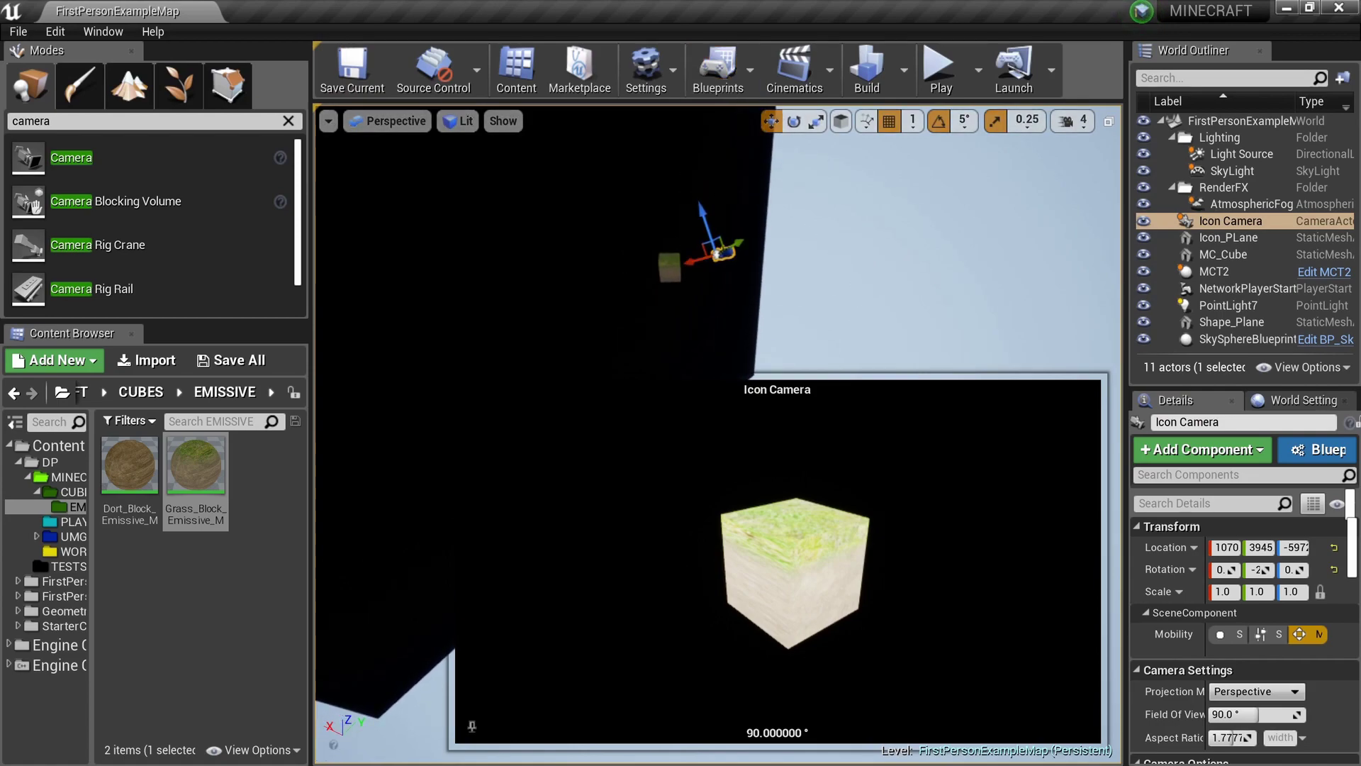
right_drag(701, 246, 705, 218)
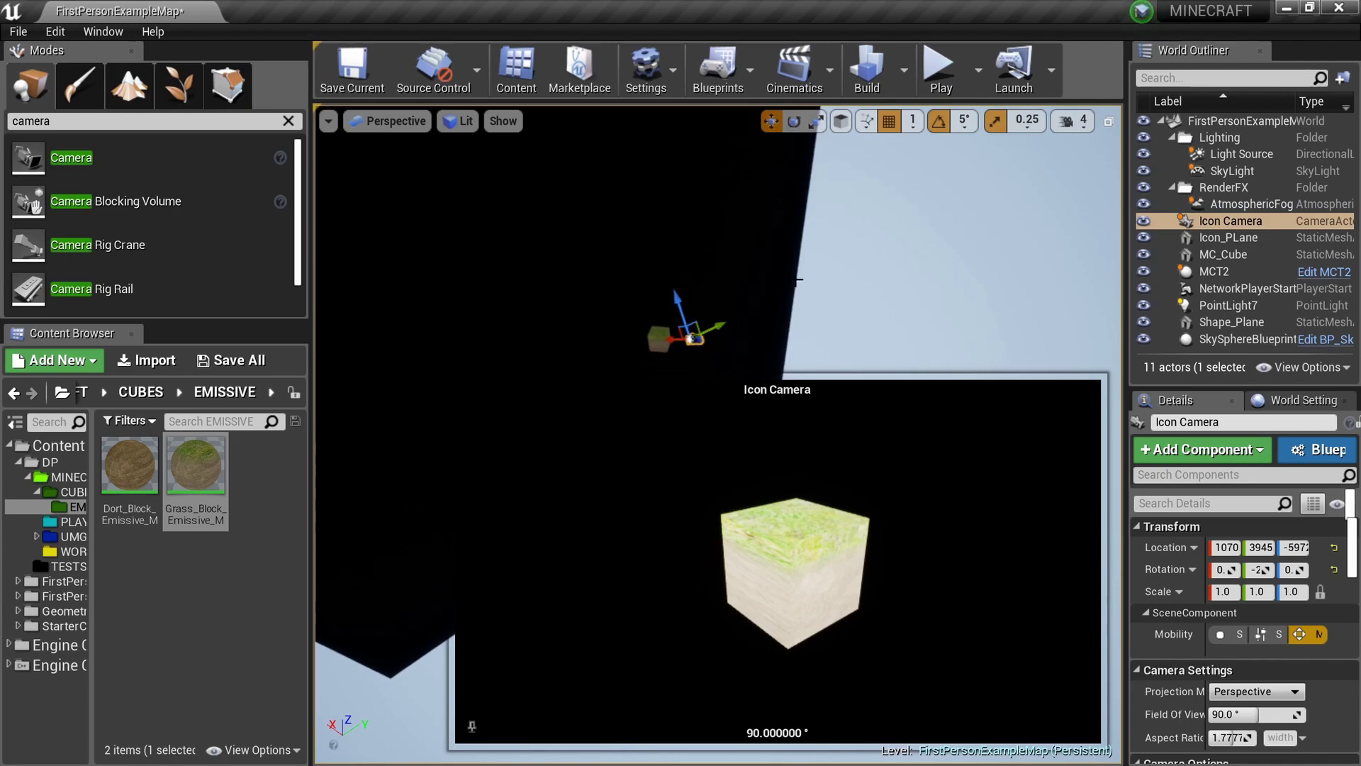
right_drag(962, 348, 929, 369)
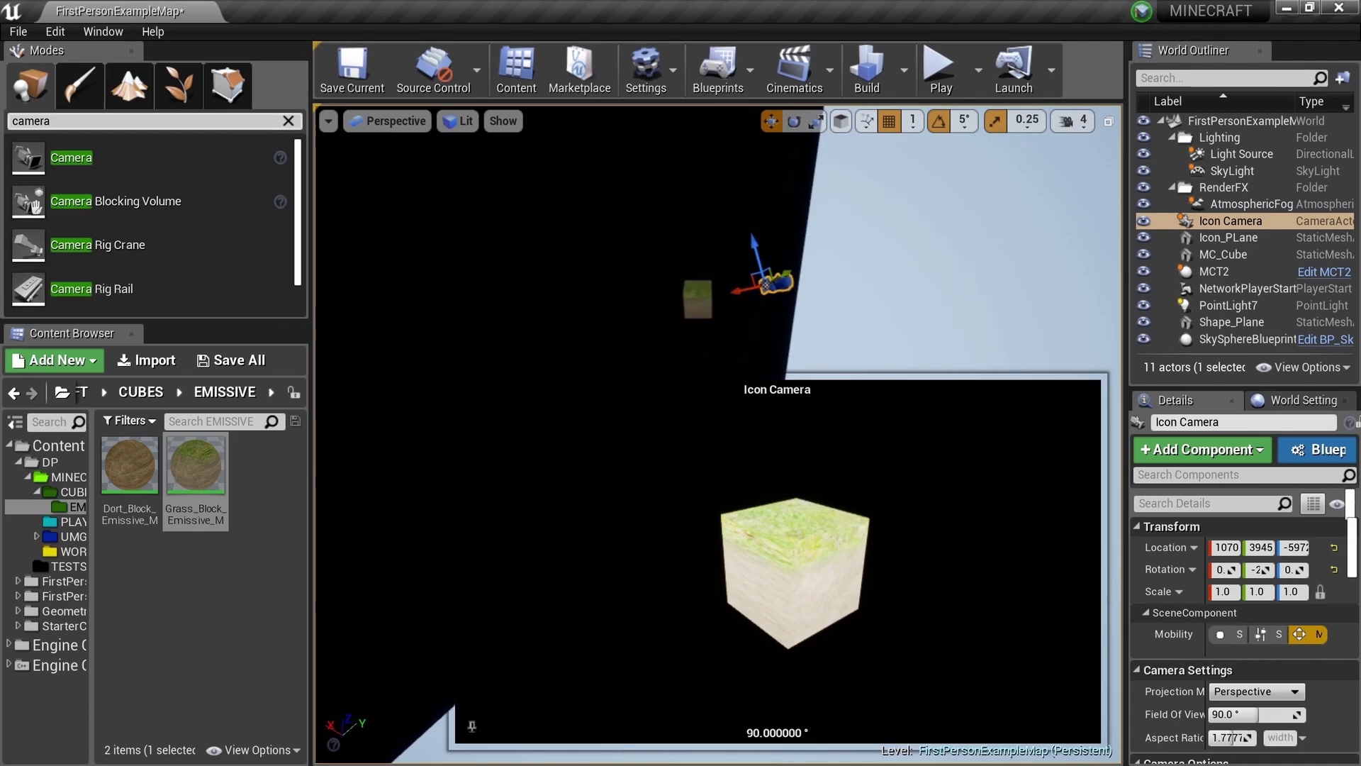
click(288, 121)
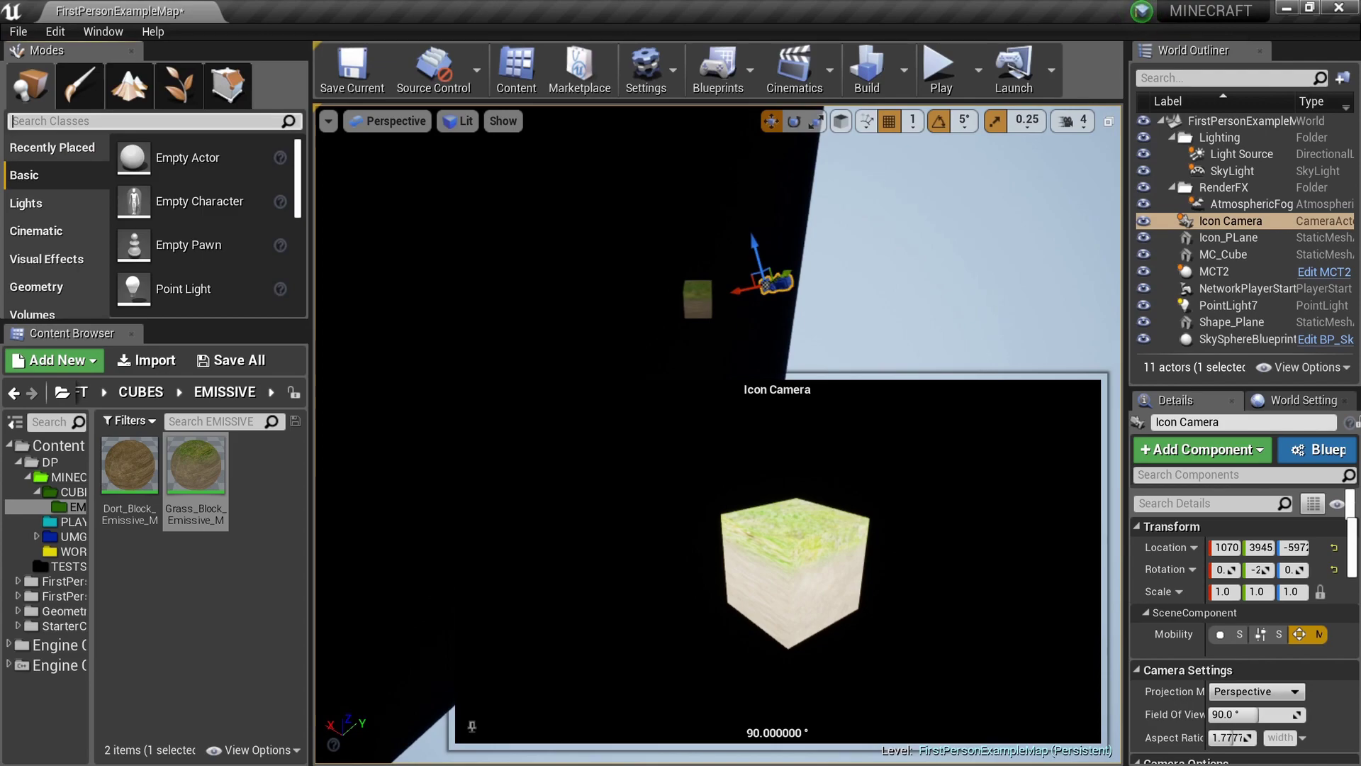
text(post)
right_drag(709, 298, 581, 213)
right_drag(929, 271, 929, 271)
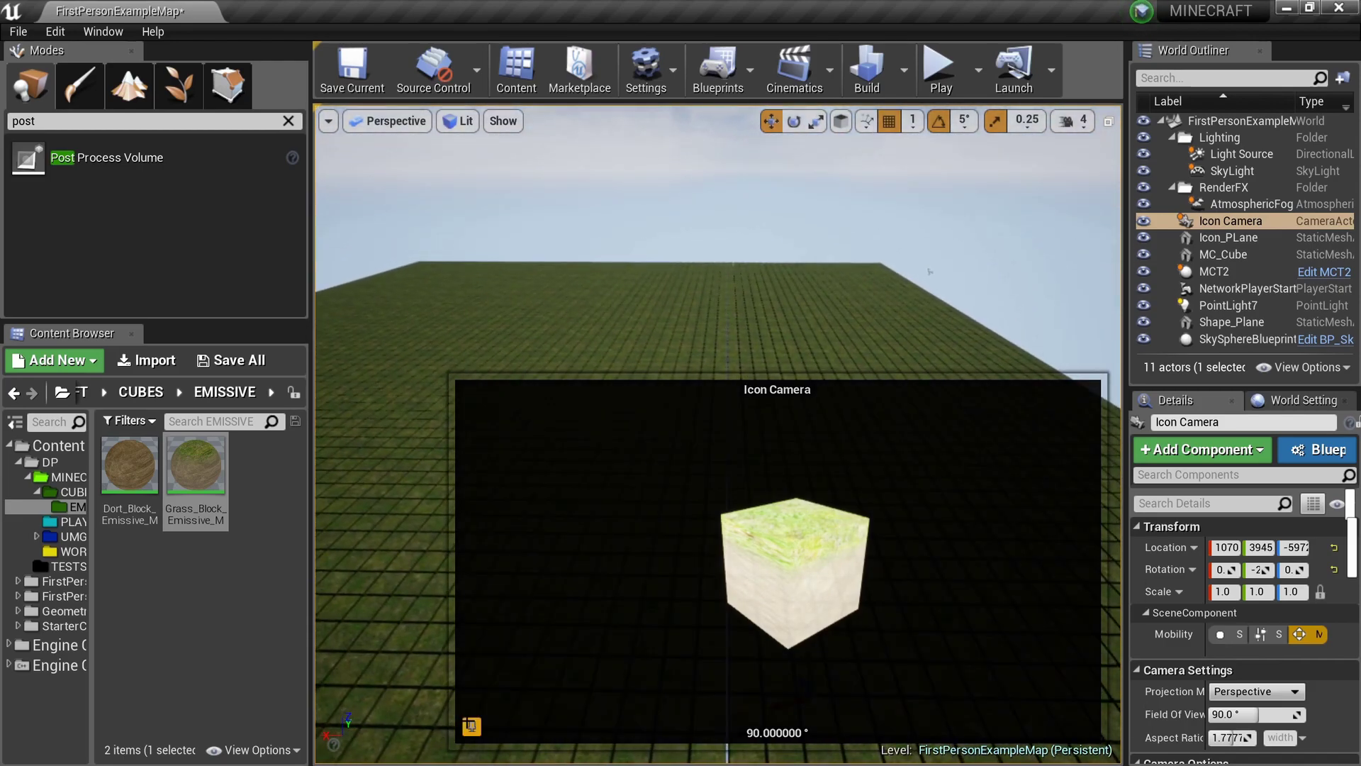
click(353, 529)
drag(111, 166, 526, 283)
drag(611, 401, 610, 401)
Widen the details area and enable Infinite Extent (Unbound) for the PostProcessVolume.
right_drag(679, 433, 679, 433)
scroll(1246, 631, down, 2)
scroll(1244, 626, down, 12)
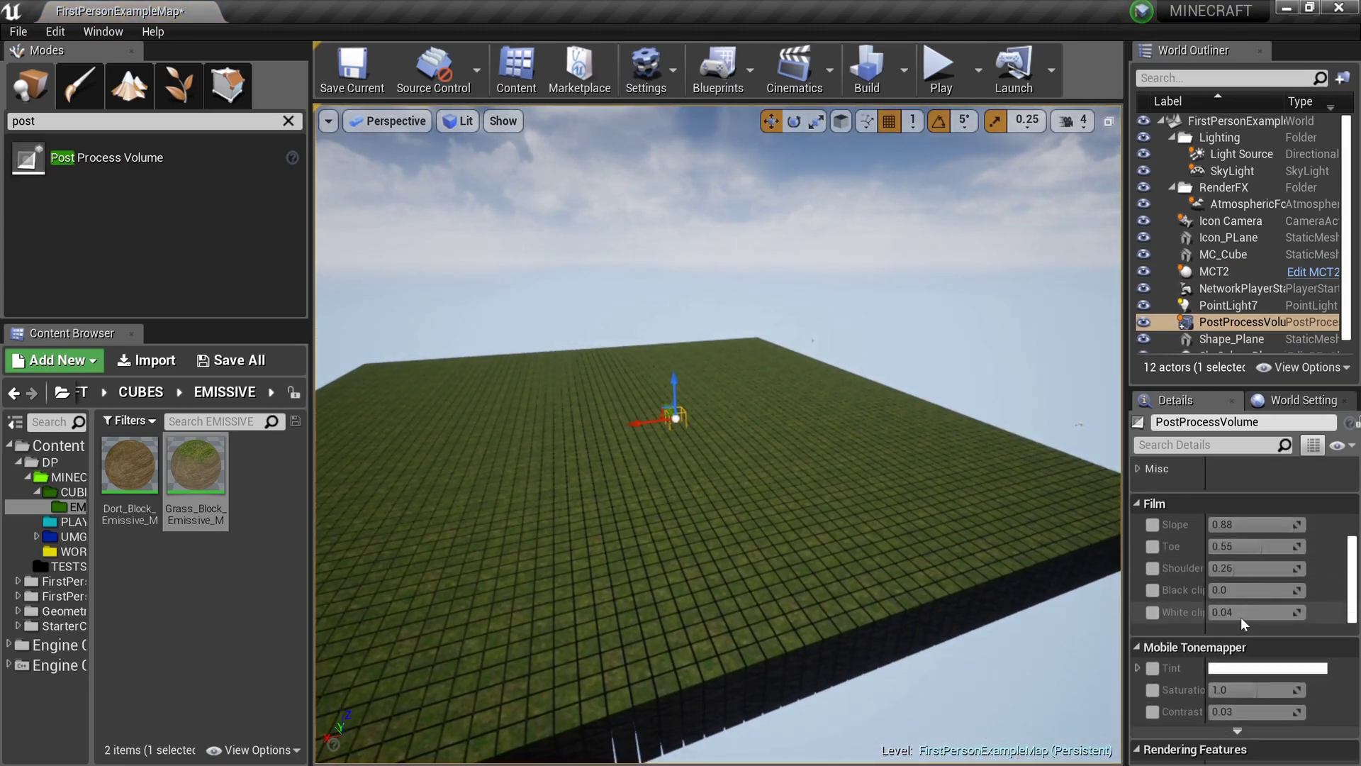
scroll(1238, 618, down, 5)
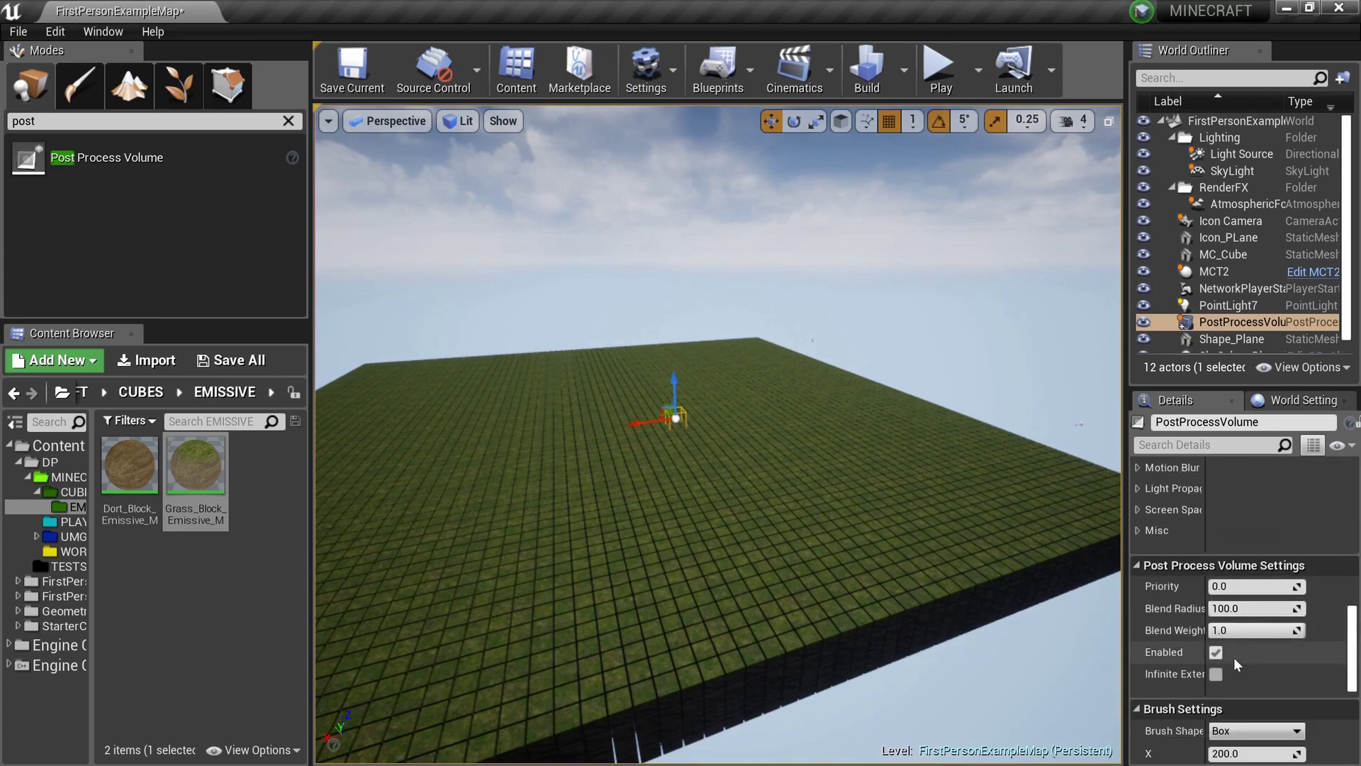
drag(1126, 661, 935, 660)
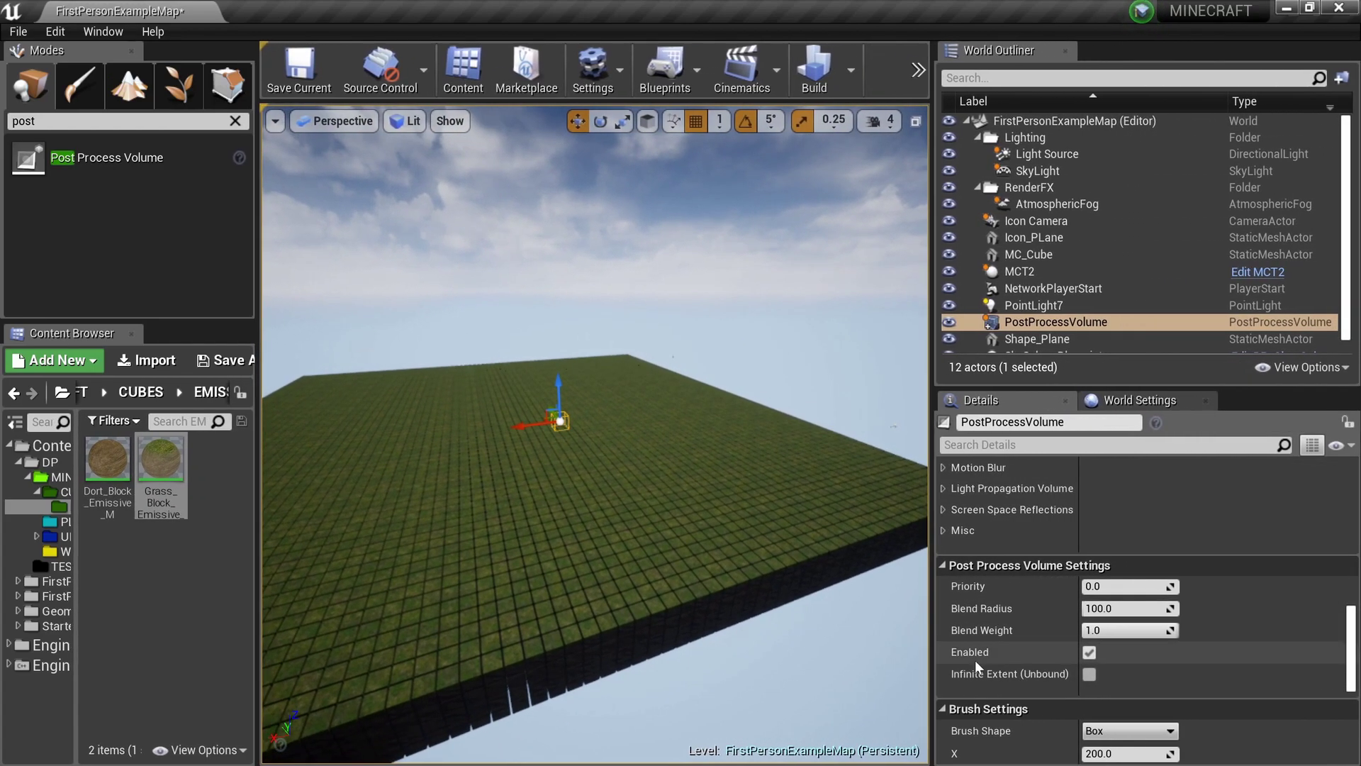
click(1090, 673)
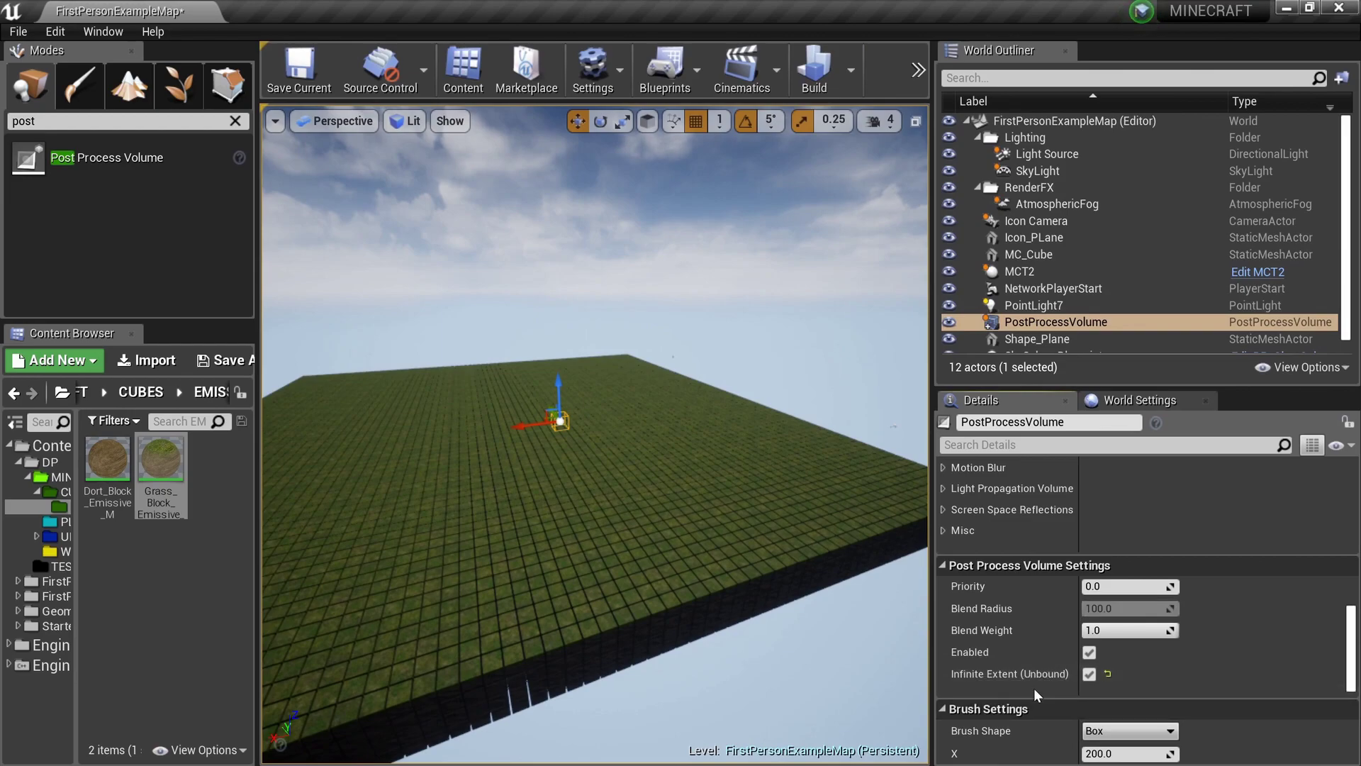
Examine how the scene's exposure adapts when moving close to and away from the block terrain around the PostProcessVolume.
right_drag(787, 531, 822, 531)
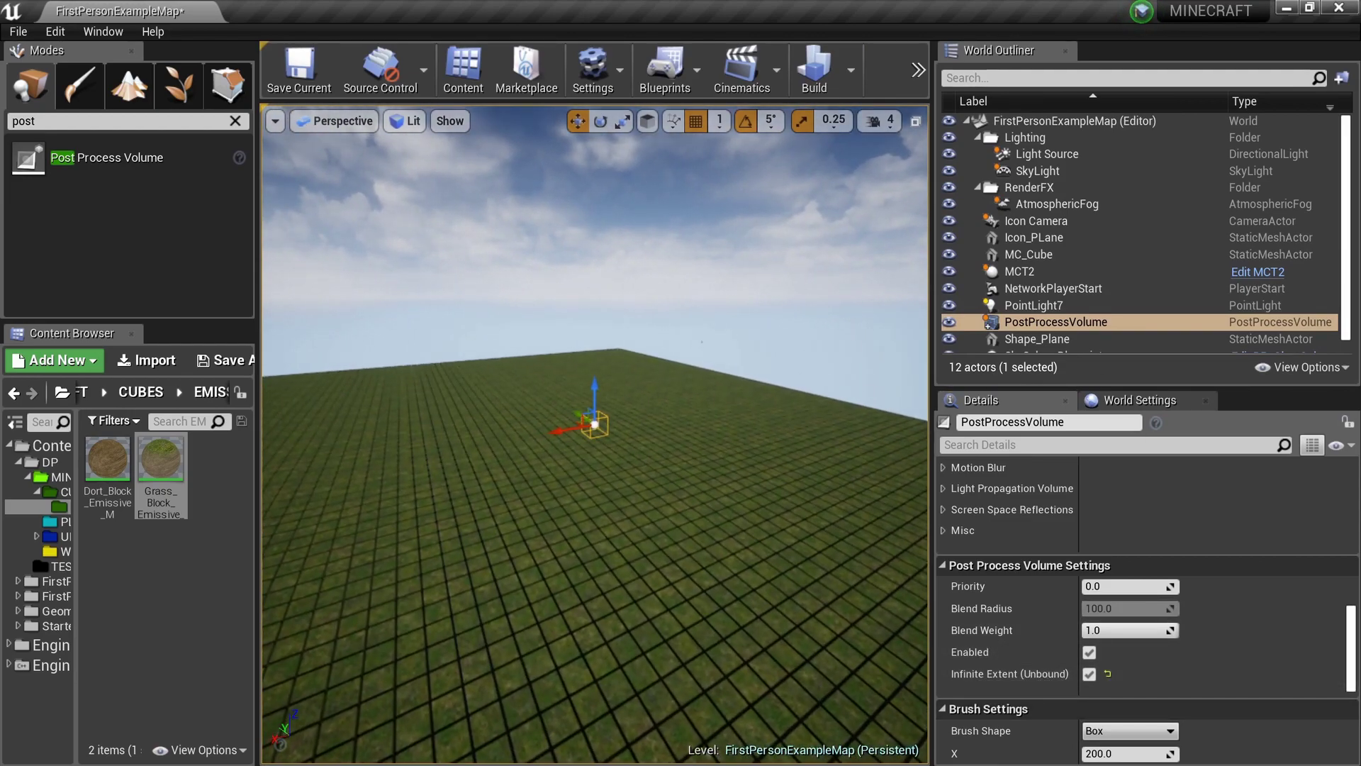
scroll(1095, 559, up, 6)
scroll(786, 530, up, 10)
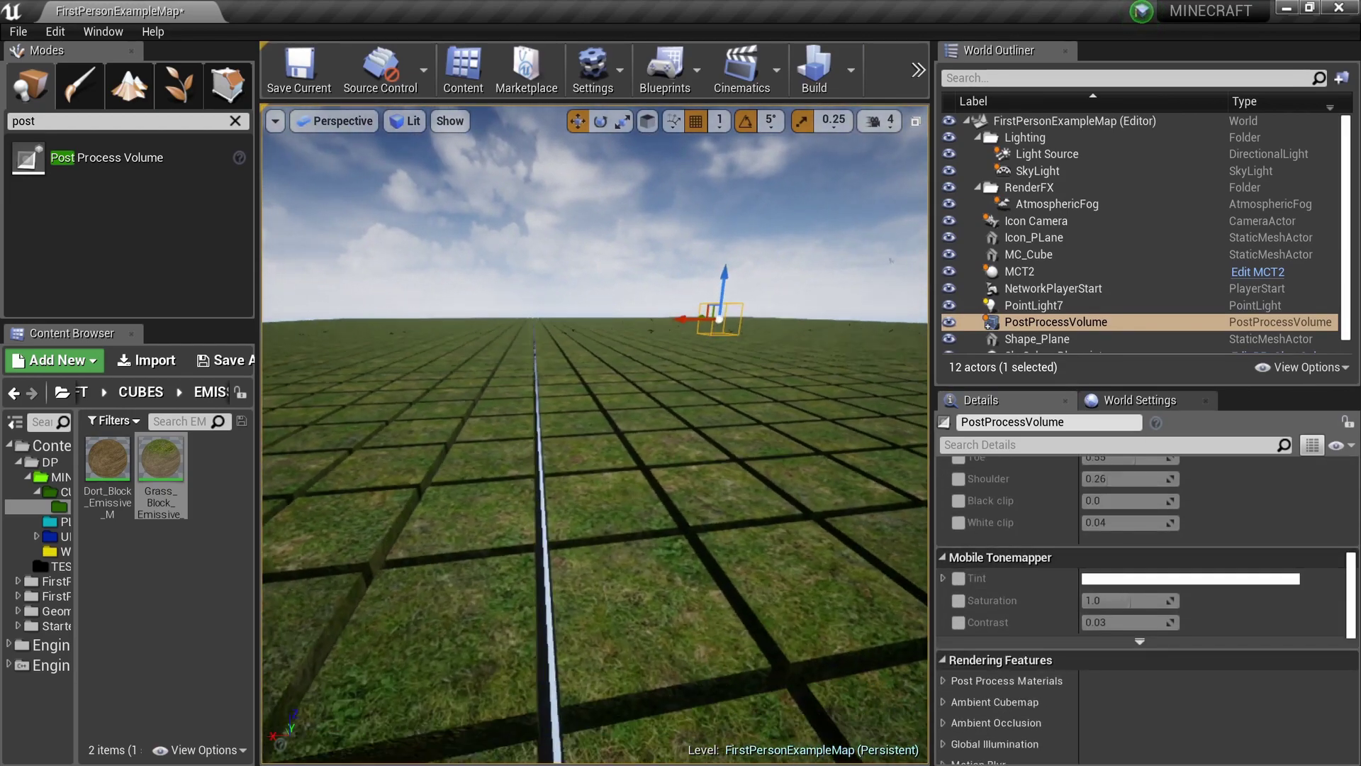
scroll(830, 266, down, 10)
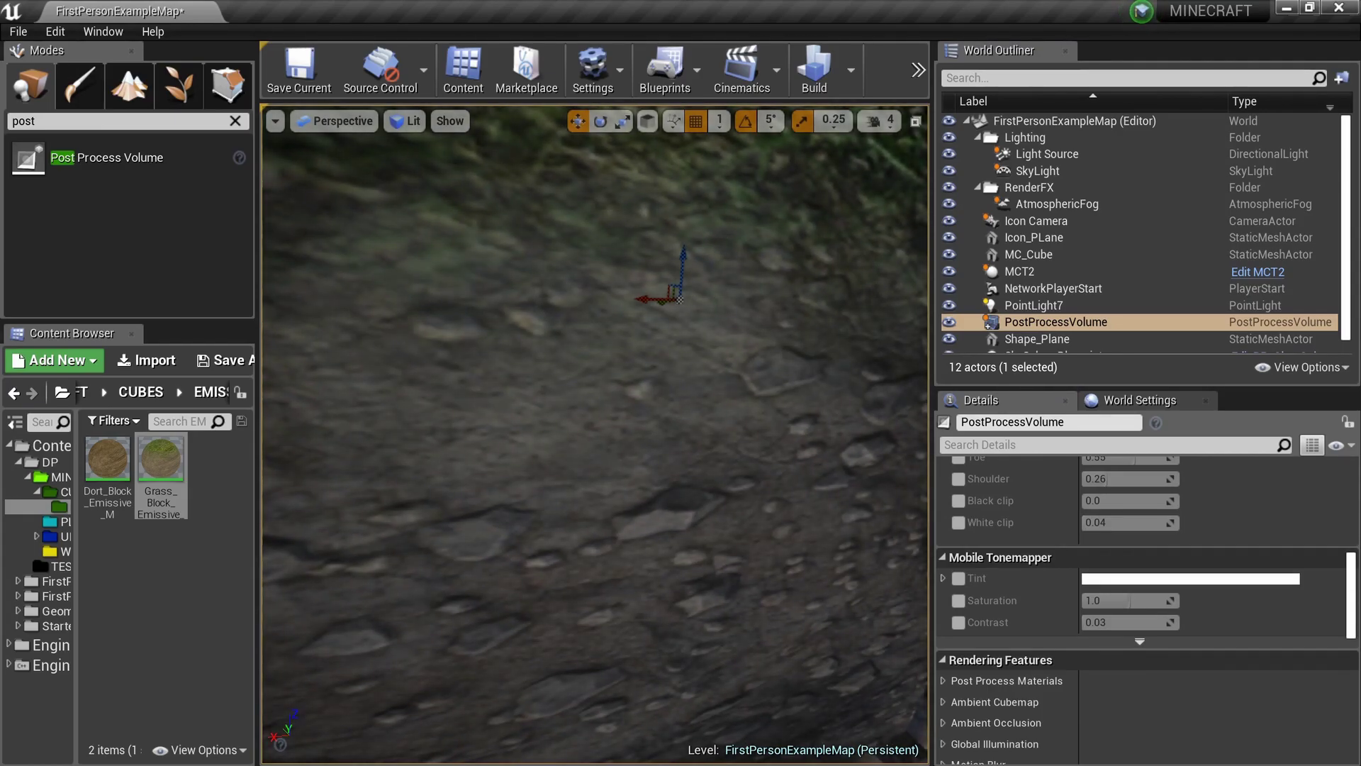
scroll(830, 266, up, 6)
scroll(830, 273, down, 6)
scroll(595, 434, up, 3)
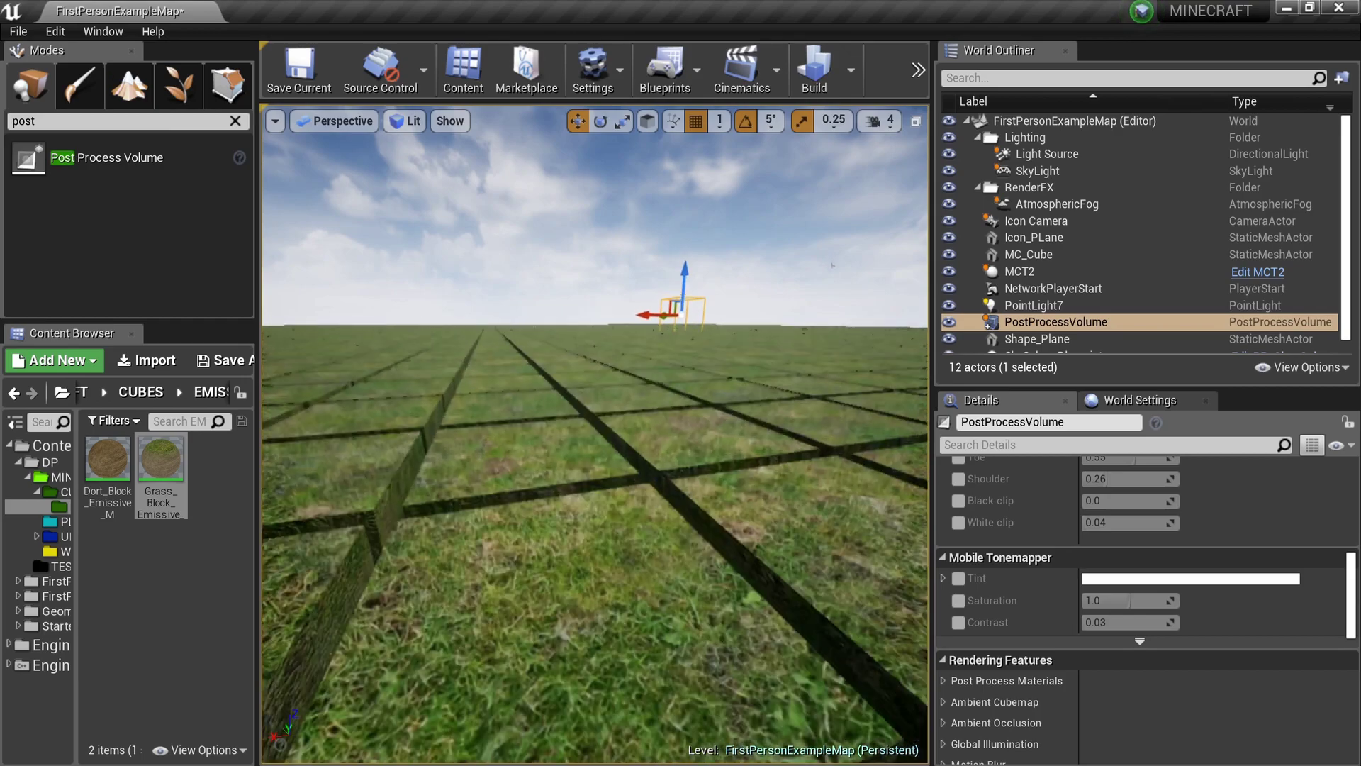
scroll(595, 434, down, 5)
scroll(1173, 589, up, 3)
scroll(1172, 585, up, 6)
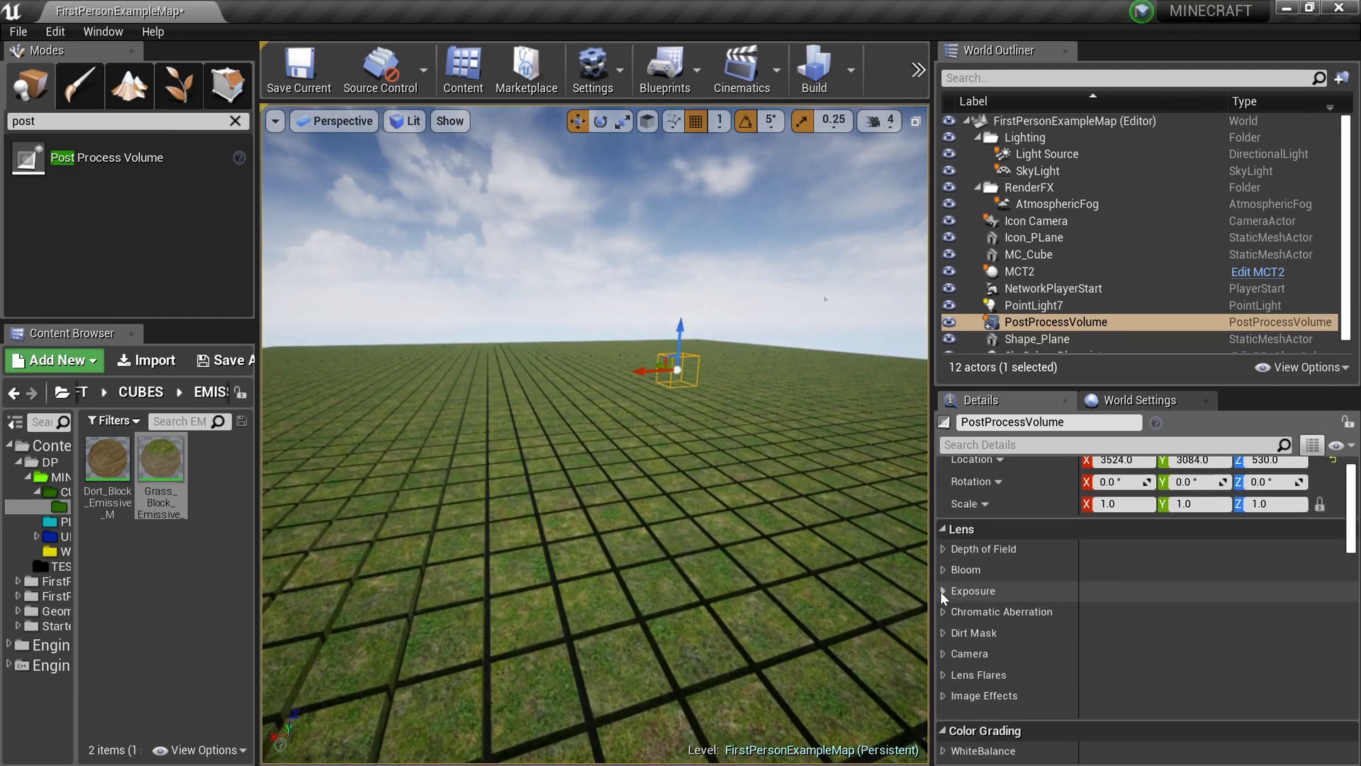
click(941, 591)
click(944, 589)
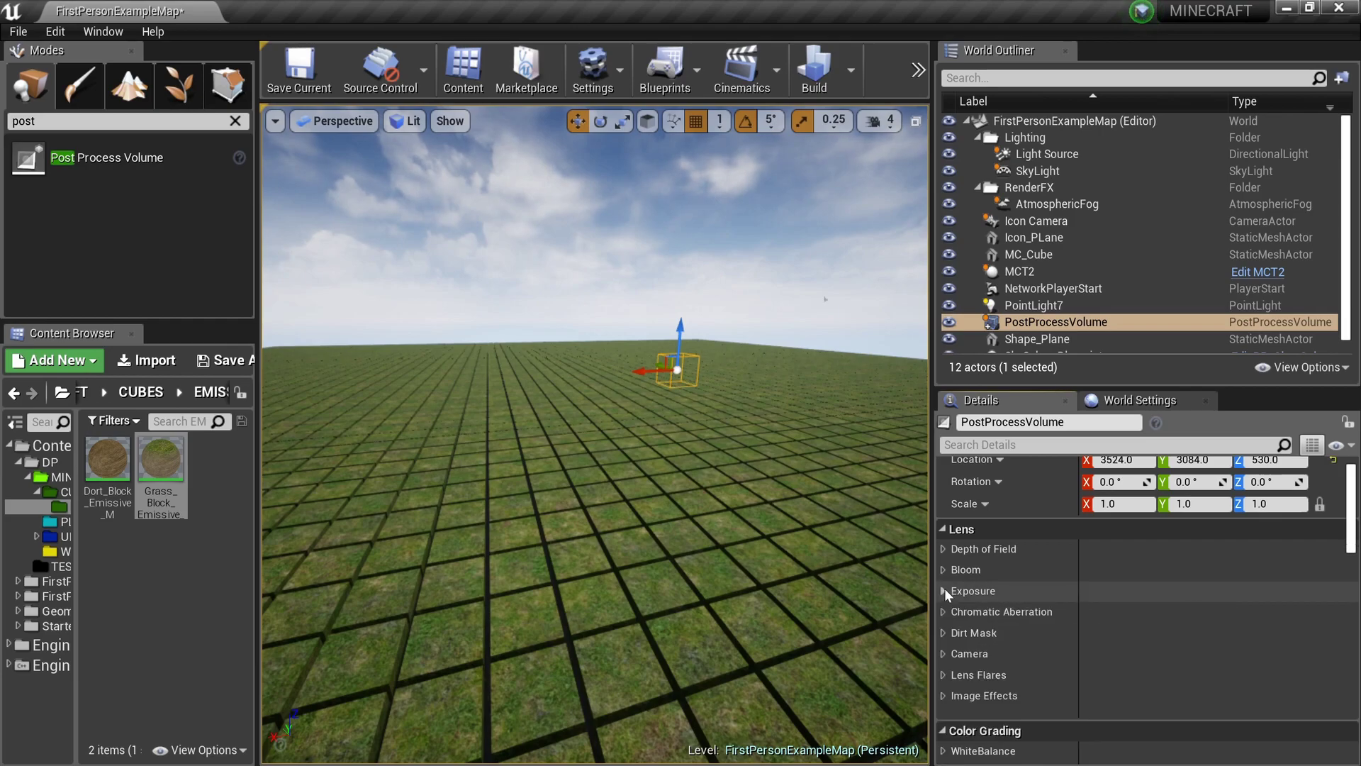
right_drag(780, 496, 822, 500)
scroll(1205, 596, up, 1)
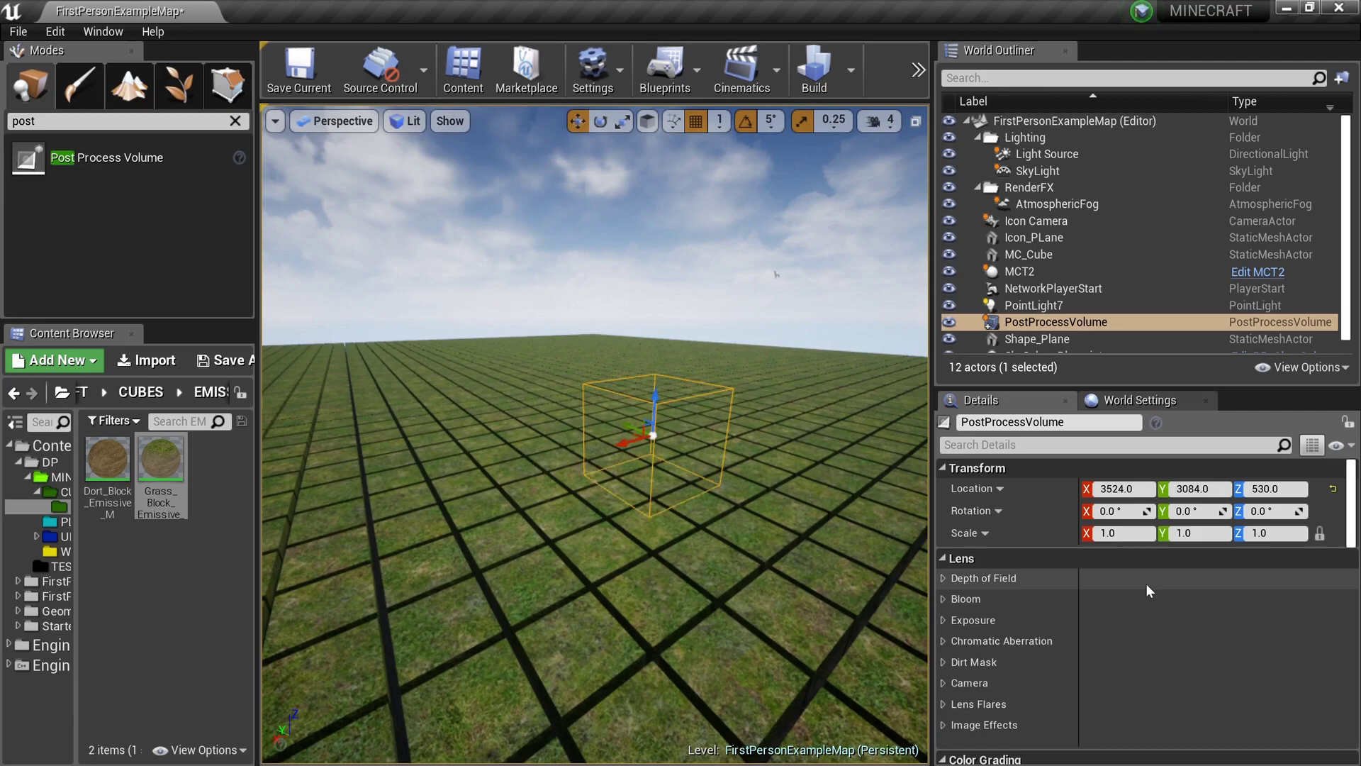
Override the PostProcessVolume's exposure Min Brightness and Max Brightness, setting both to 1.0.
scroll(1148, 591, down, 1)
click(943, 561)
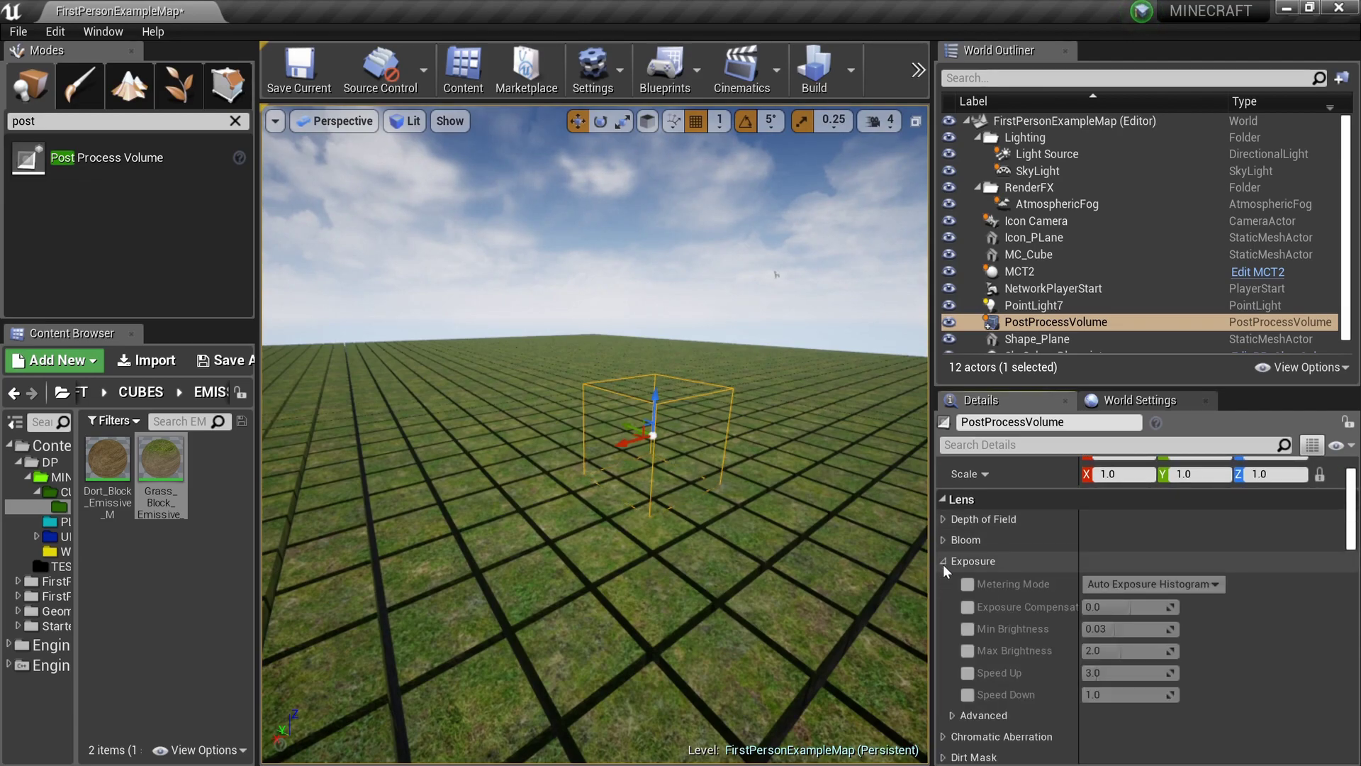
click(967, 628)
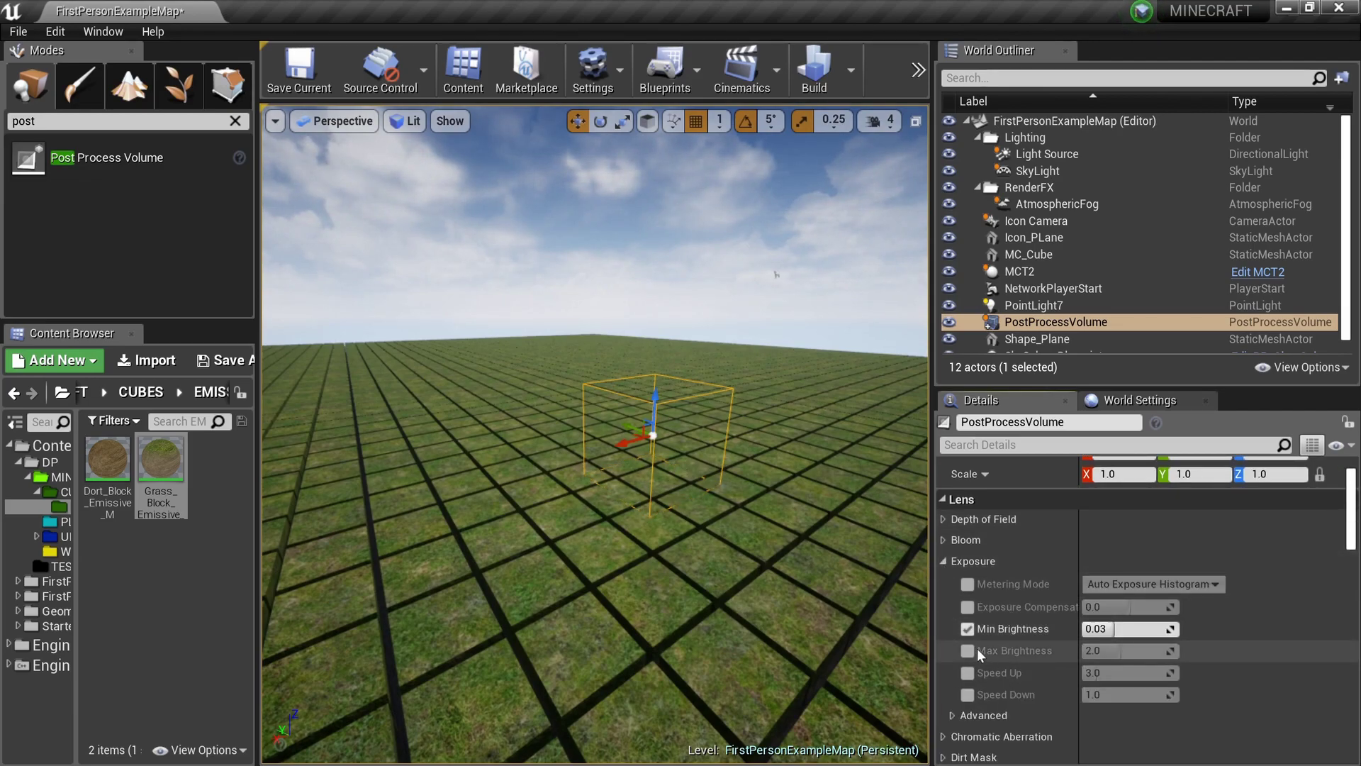
click(1107, 629)
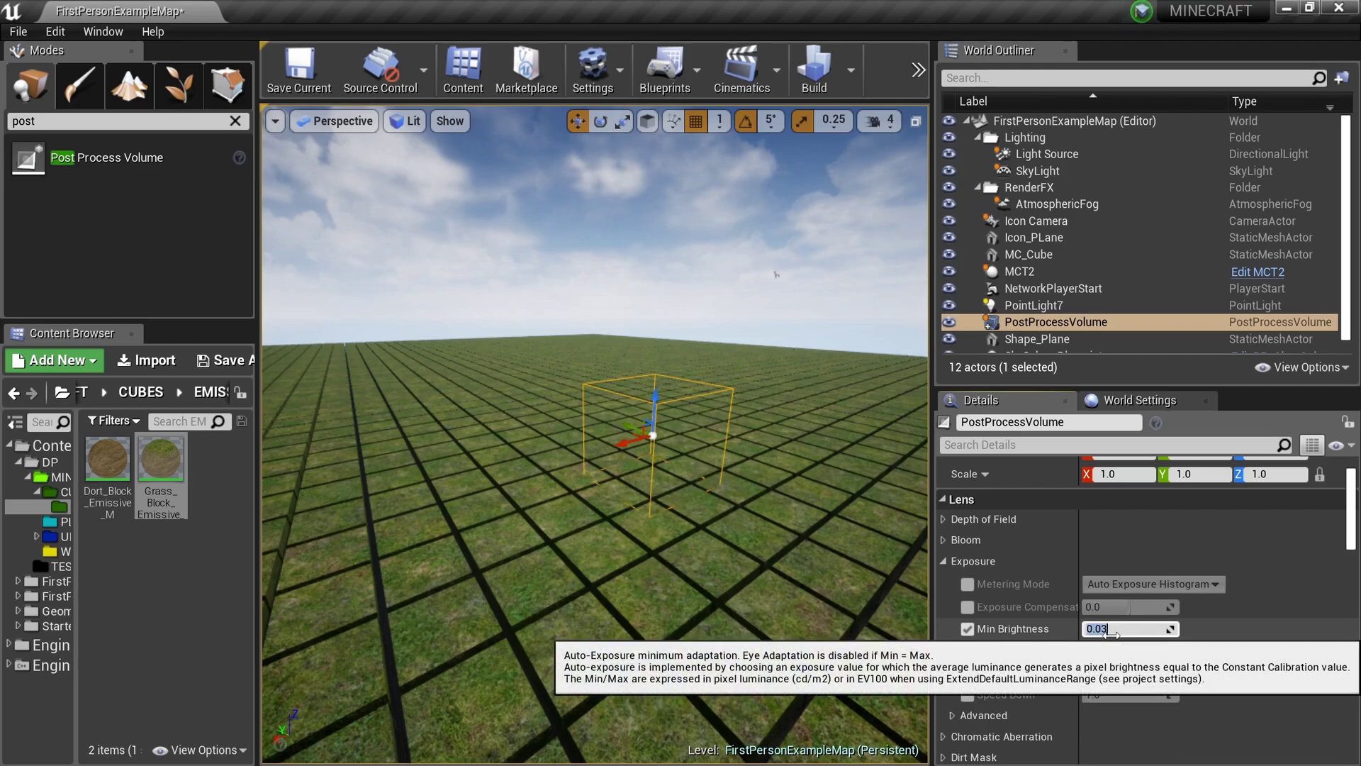
text(1)
key(Return)
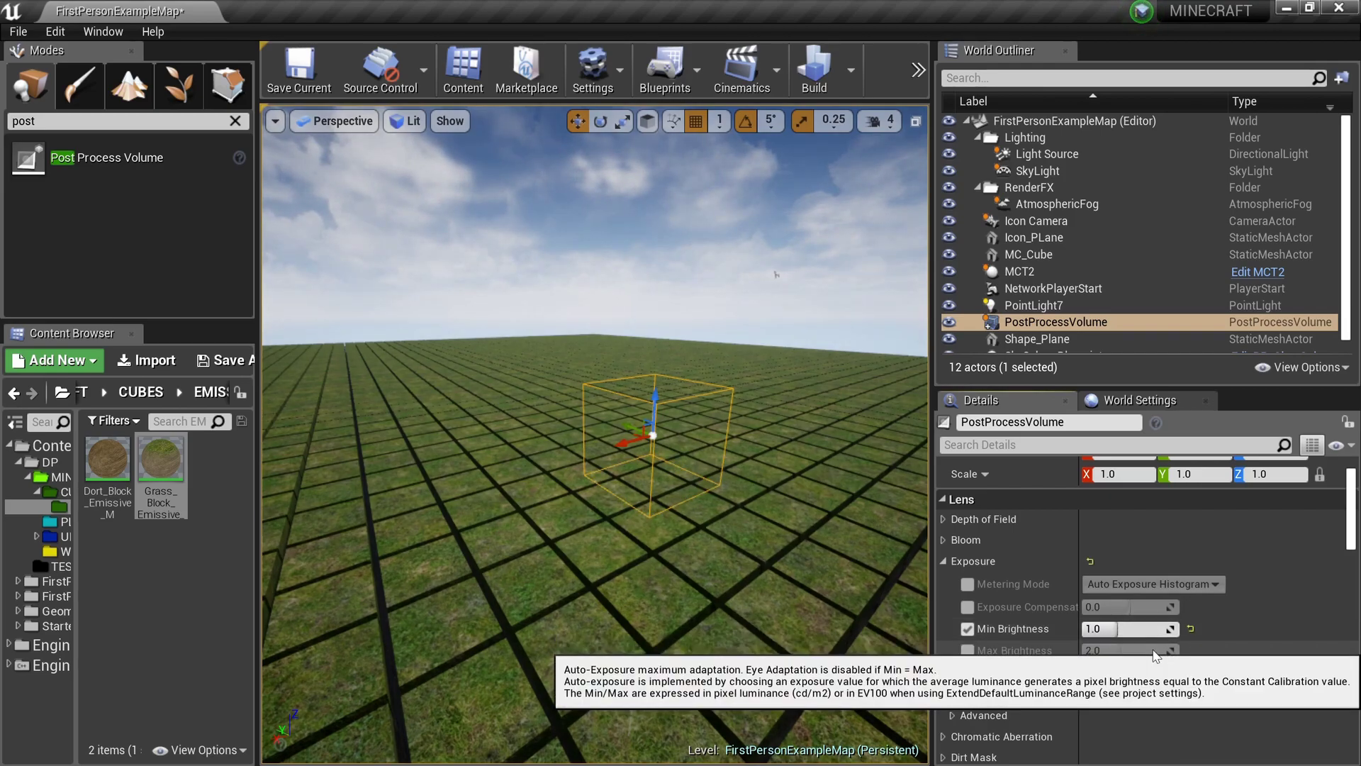
click(967, 650)
click(1106, 650)
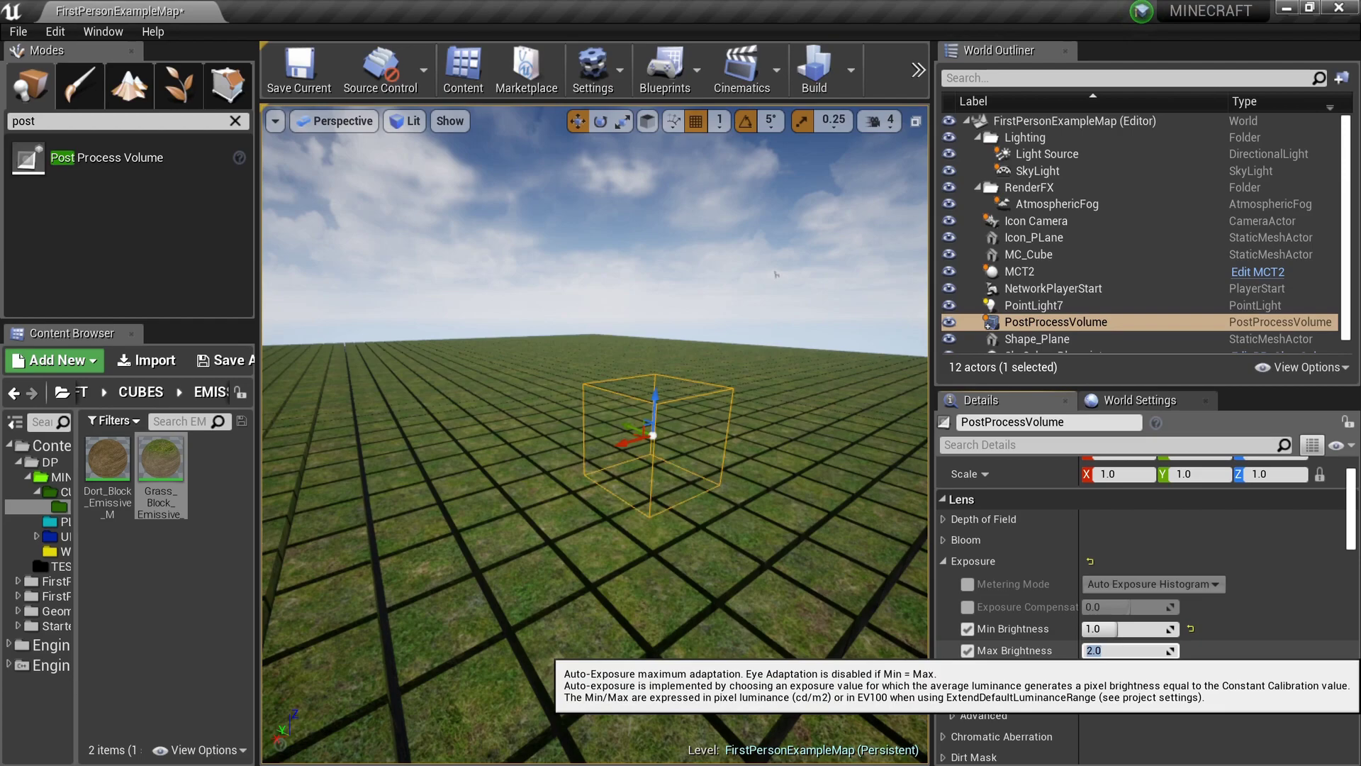
text(1)
key(Return)
Find the black backdrop beneath the terrain and check the block's brightness in the Icon Camera preview.
right_drag(681, 426, 836, 404)
right_drag(803, 289, 788, 209)
right_drag(737, 589, 688, 597)
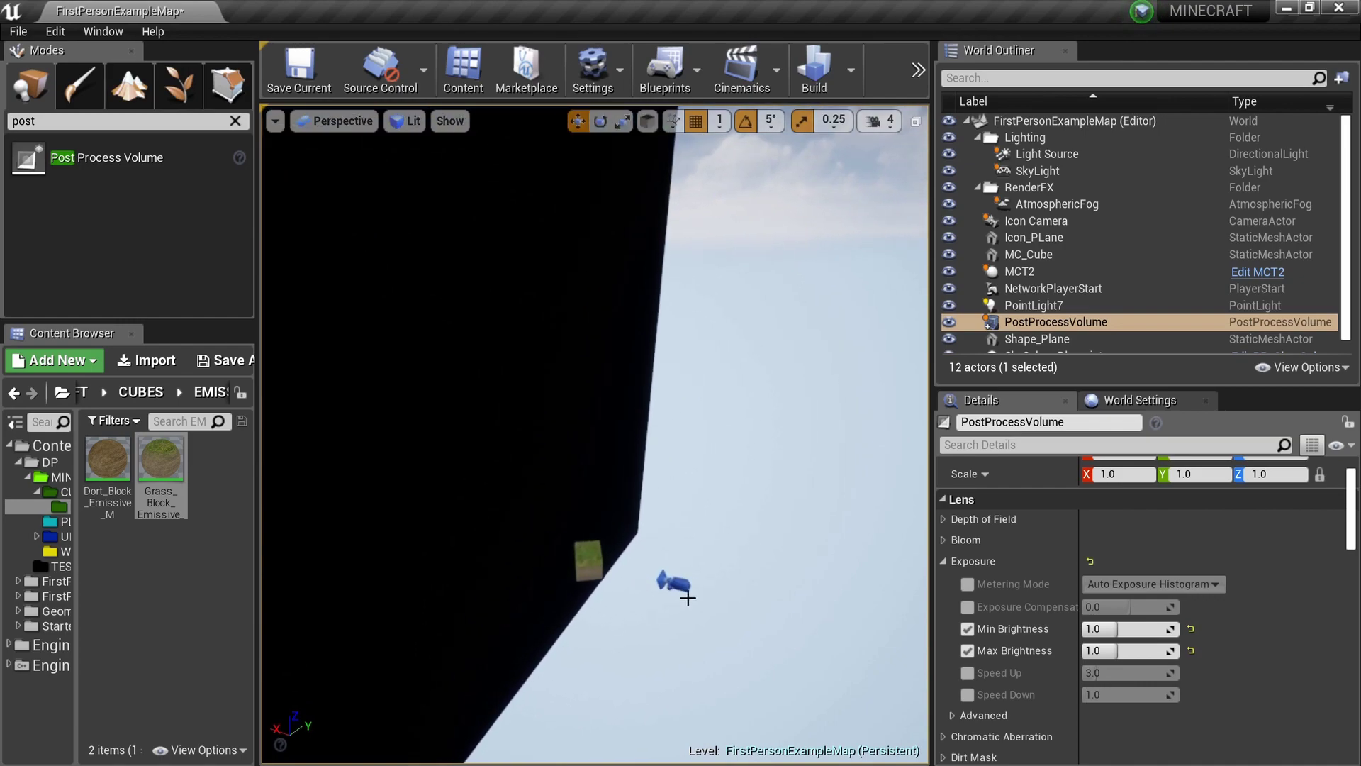
click(673, 581)
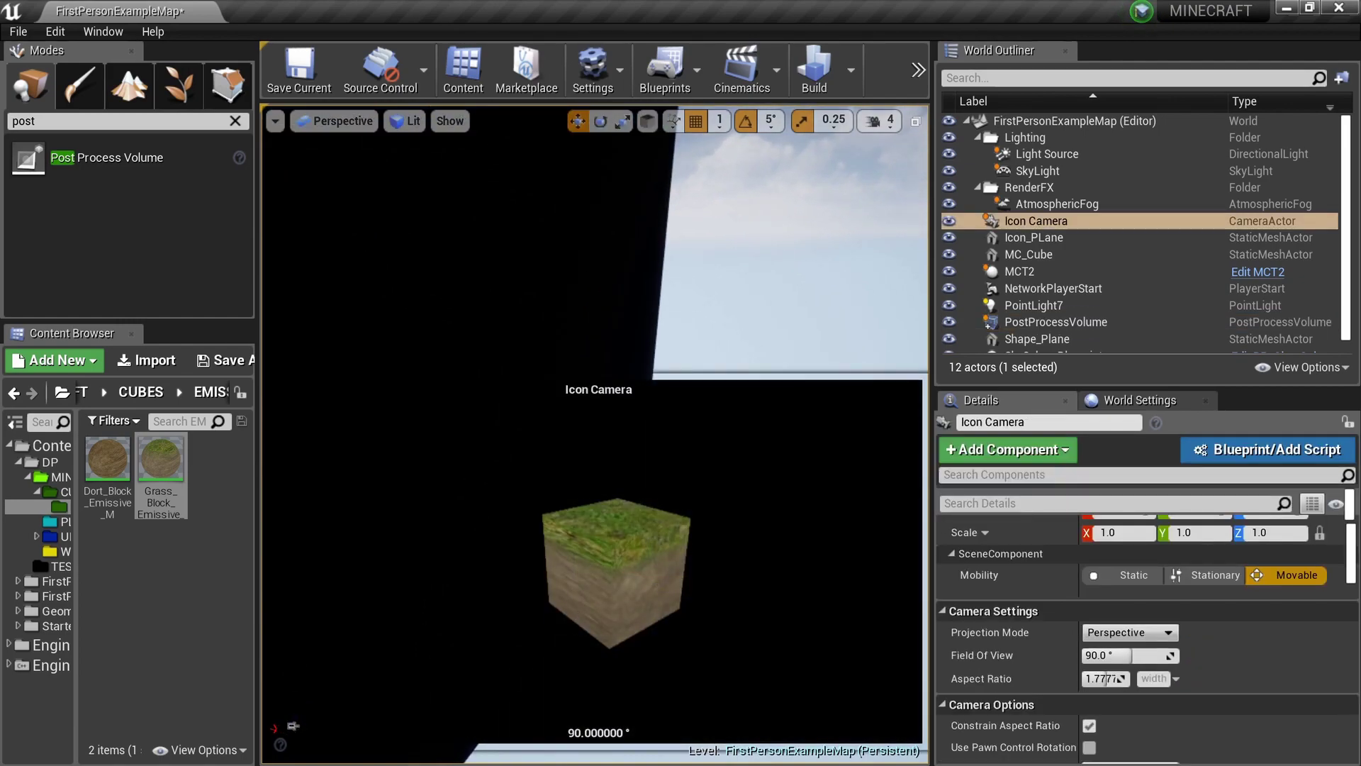
right_drag(681, 336, 674, 335)
click(560, 272)
mouse_move(662, 535)
right_down()
mouse_move(653, 577)
mouse_move(655, 539)
right_up()
Save the level and clear the search for placeable classes.
click(18, 31)
click(61, 185)
click(234, 120)
Select Icon Camera beside the grass block to review its framing, then deselect it.
right_drag(497, 397, 652, 411)
right_drag(539, 425, 539, 426)
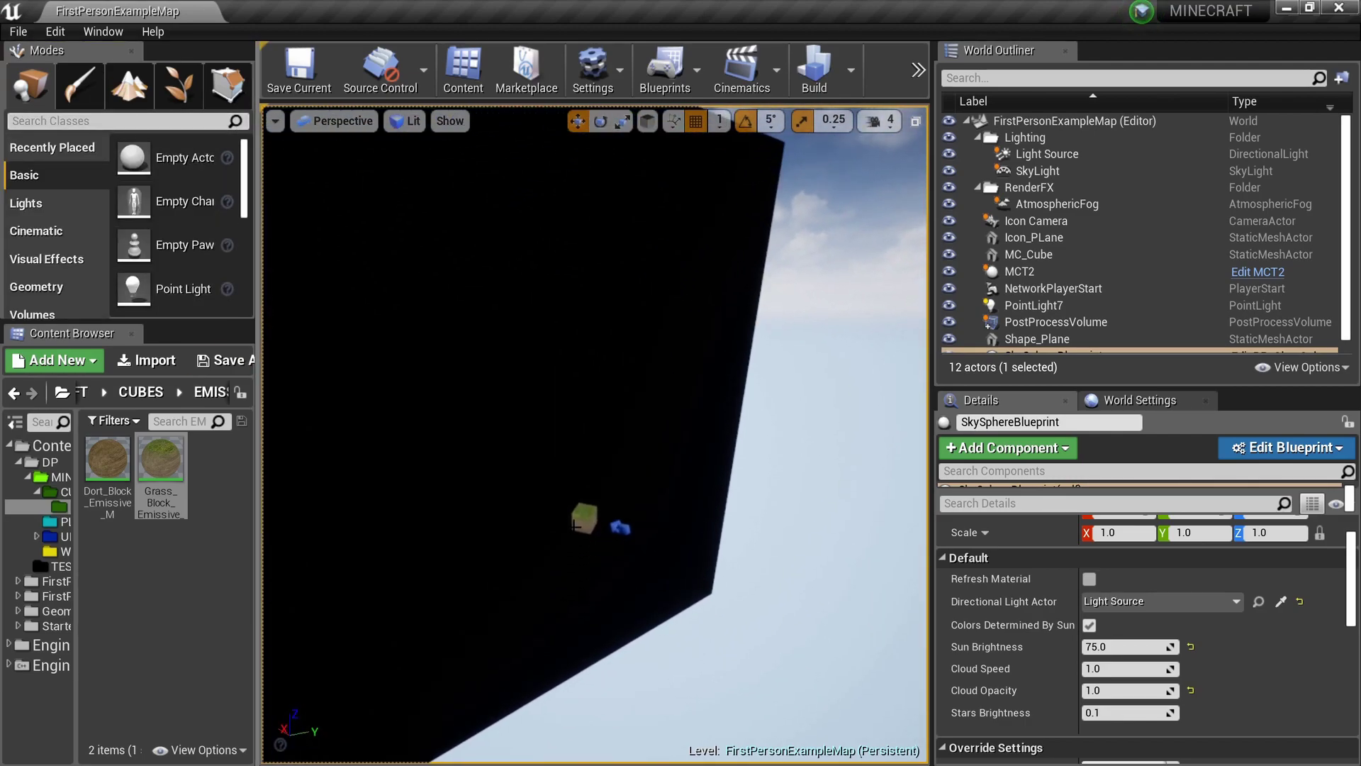
click(620, 526)
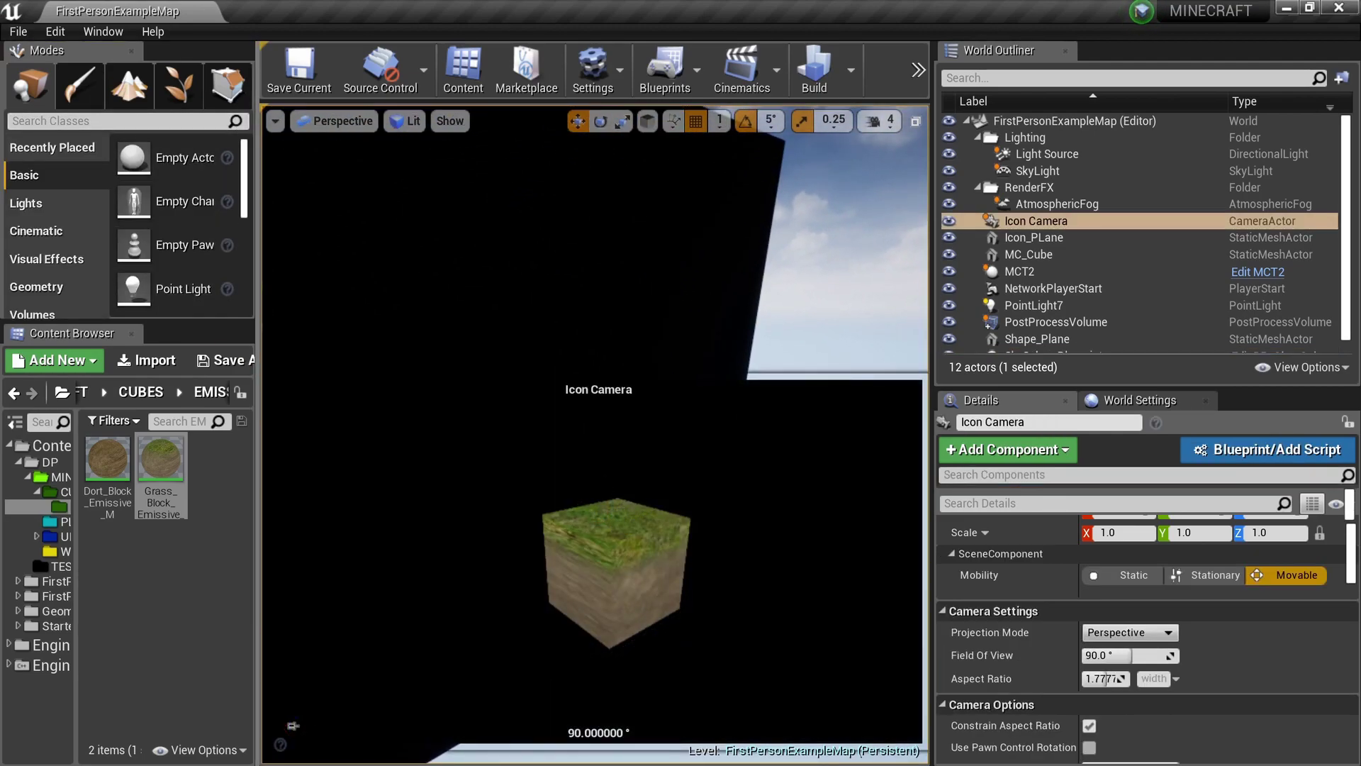
click(754, 291)
right_drag(753, 292, 702, 297)
click(753, 291)
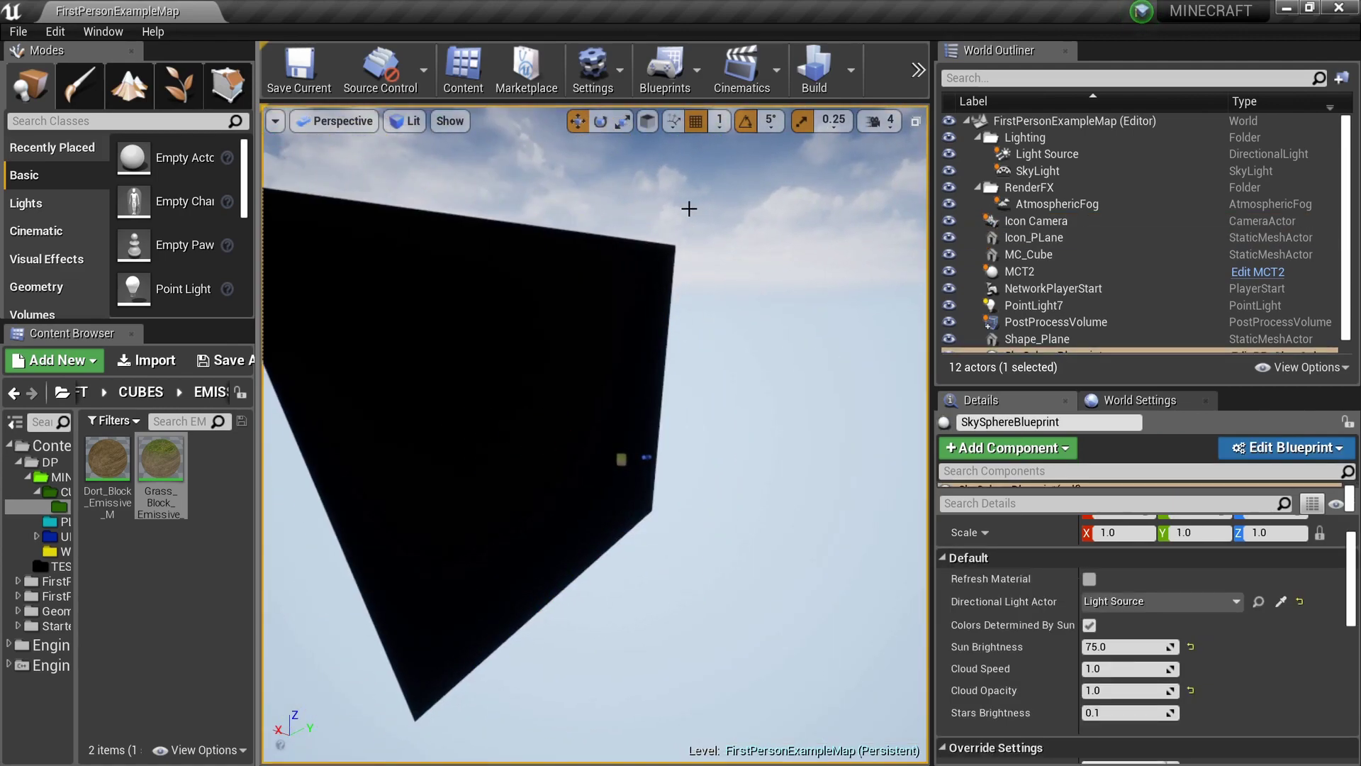
Open the Level Blueprint and add an Event BeginPlay node to its event graph.
click(667, 87)
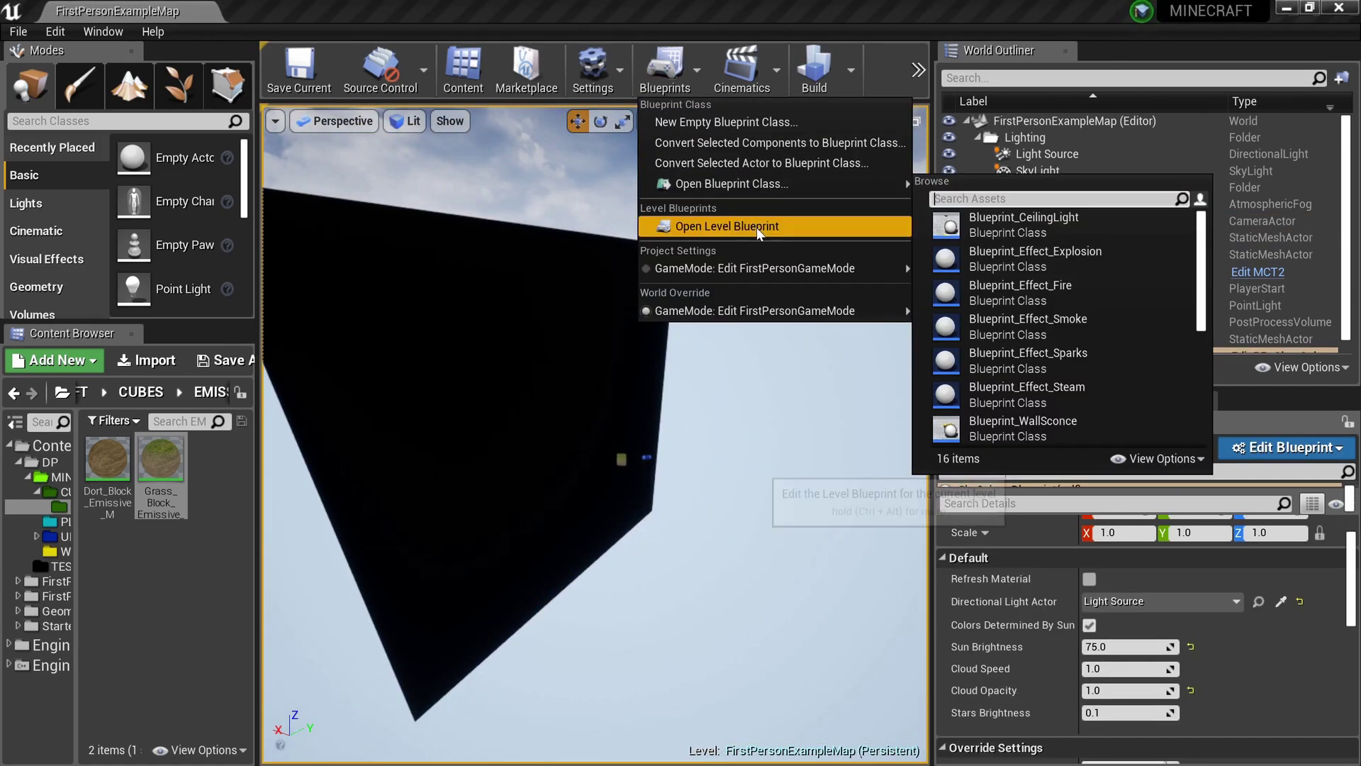
click(755, 226)
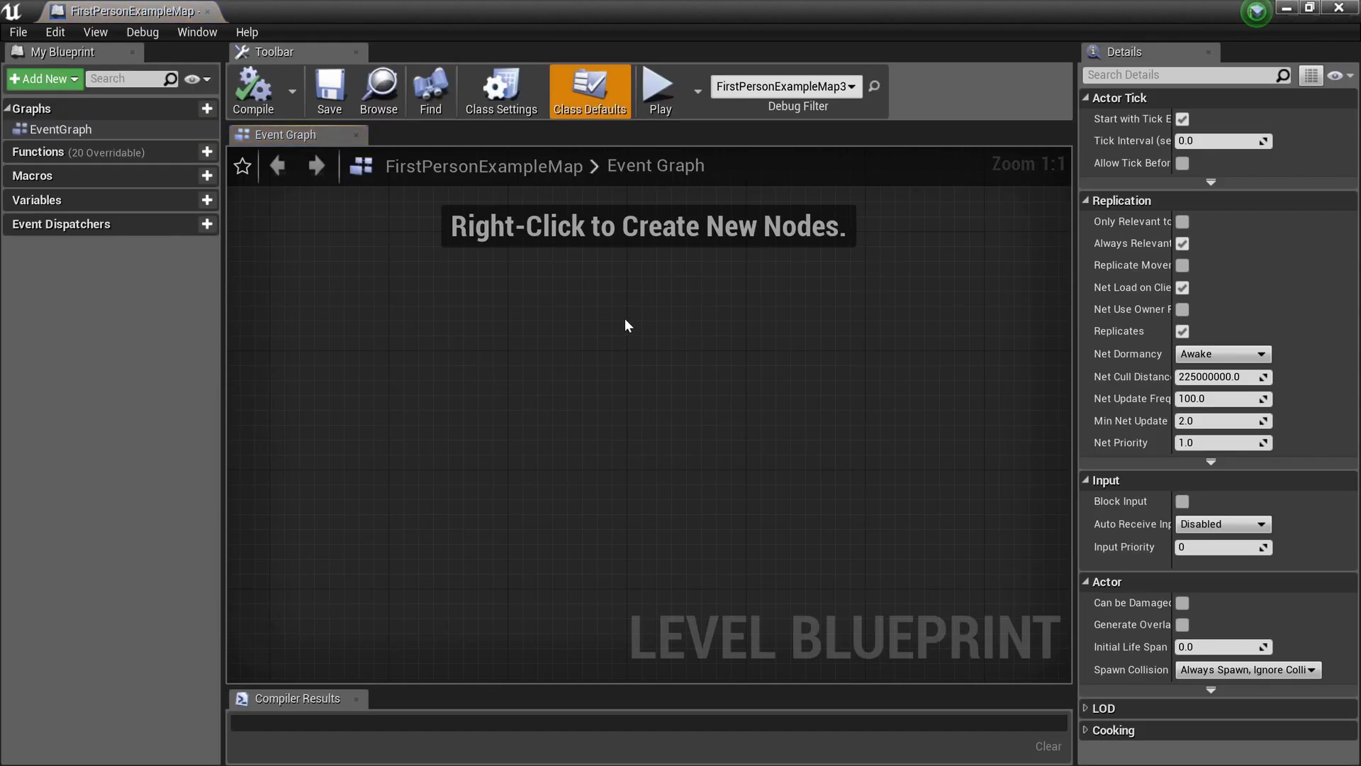
right_click(534, 336)
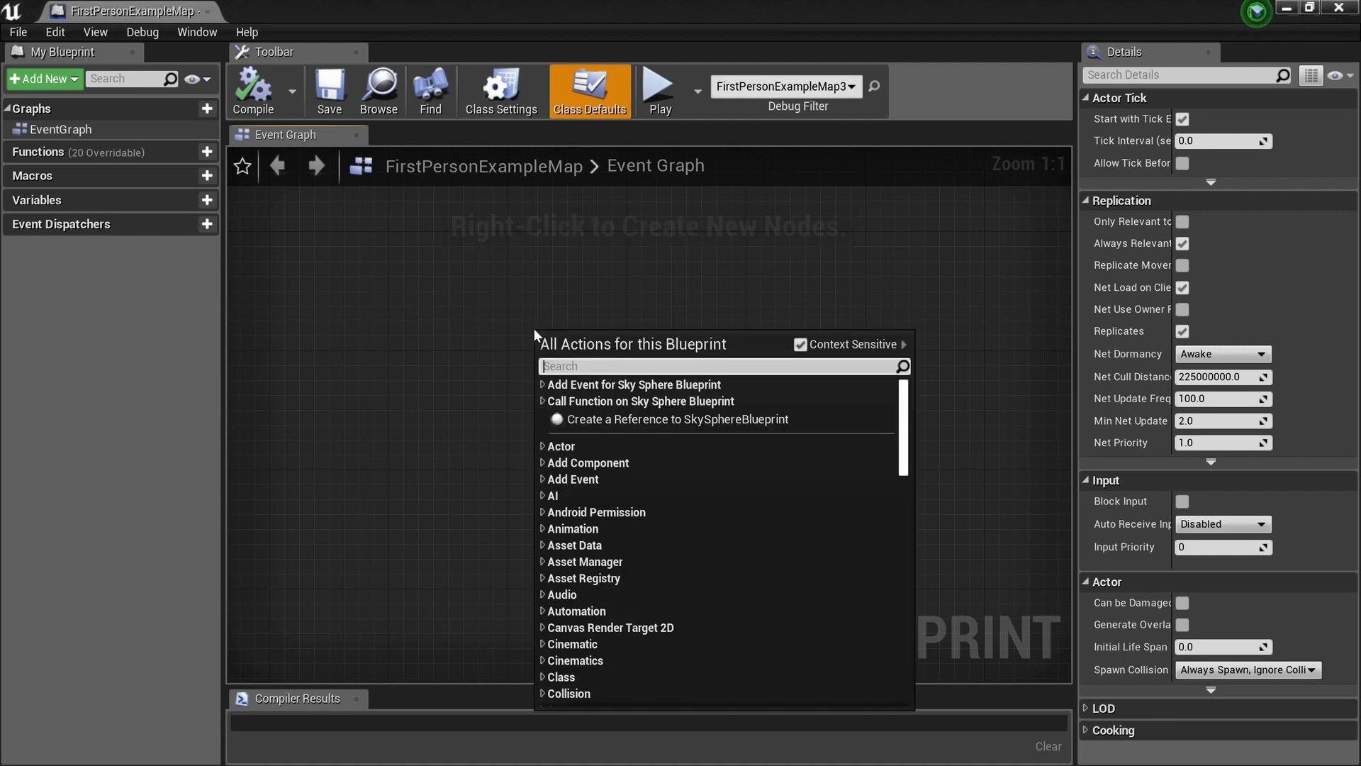
text(eent)
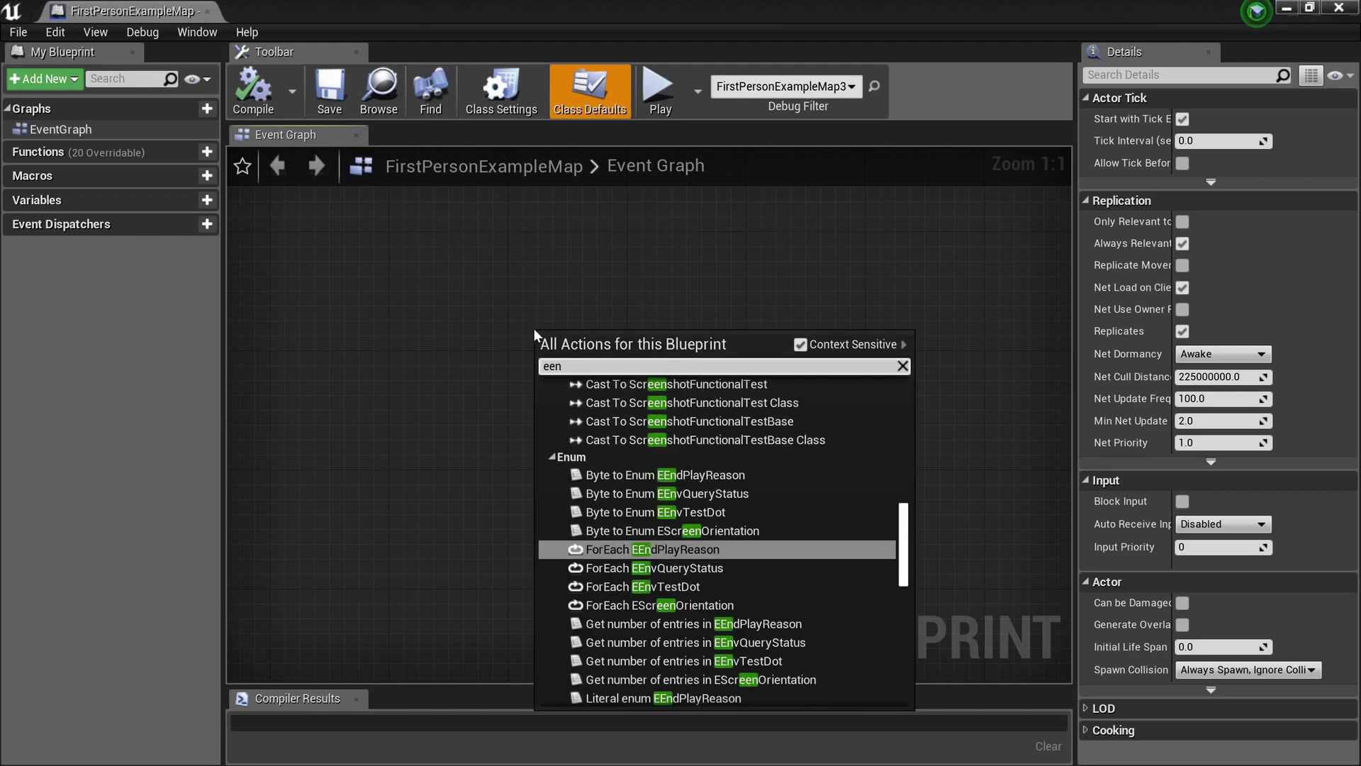
key(BackSpace)
key(BackSpace)
key(BackSpace)
key(BackSpace)
text(eventbe)
key(Return)
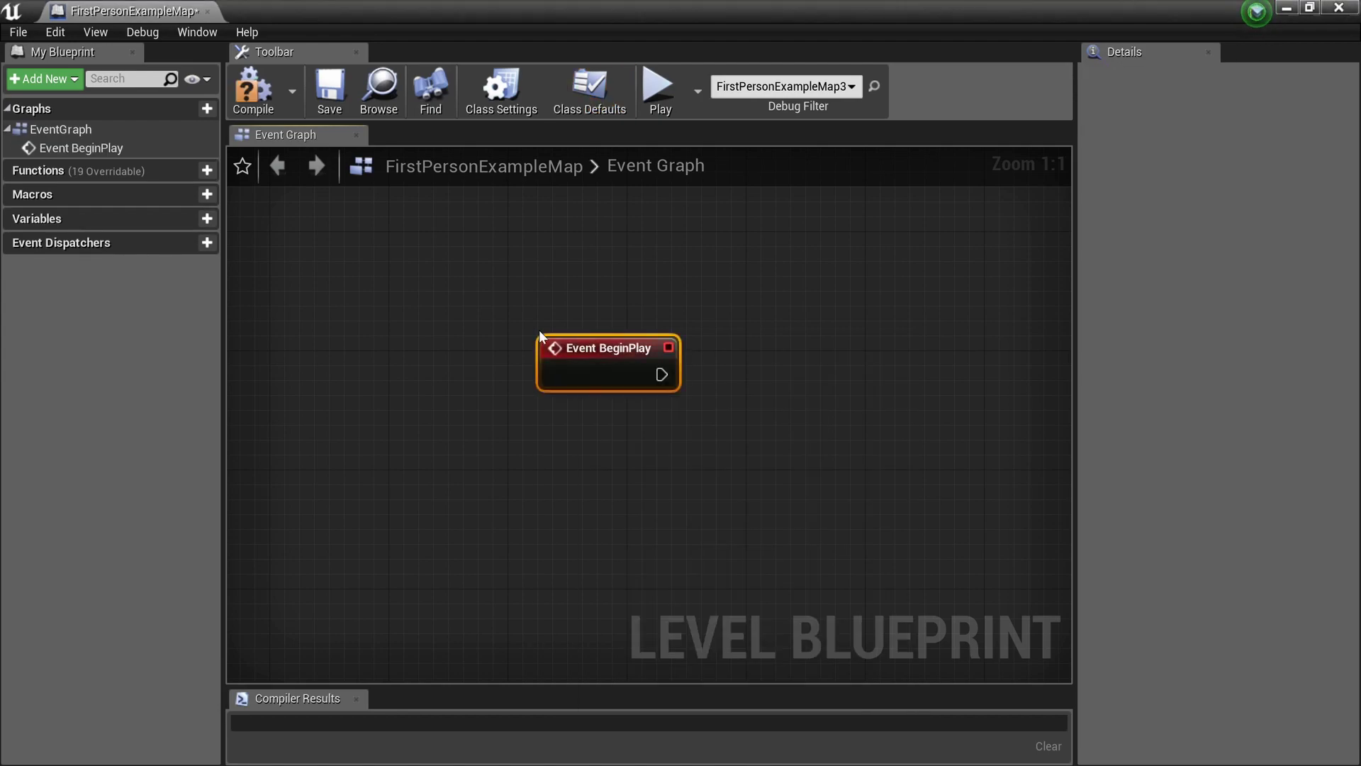
Add a Get Player Controller node and place it below Event BeginPlay.
scroll(539, 332, up, 4)
right_drag(521, 456, 533, 450)
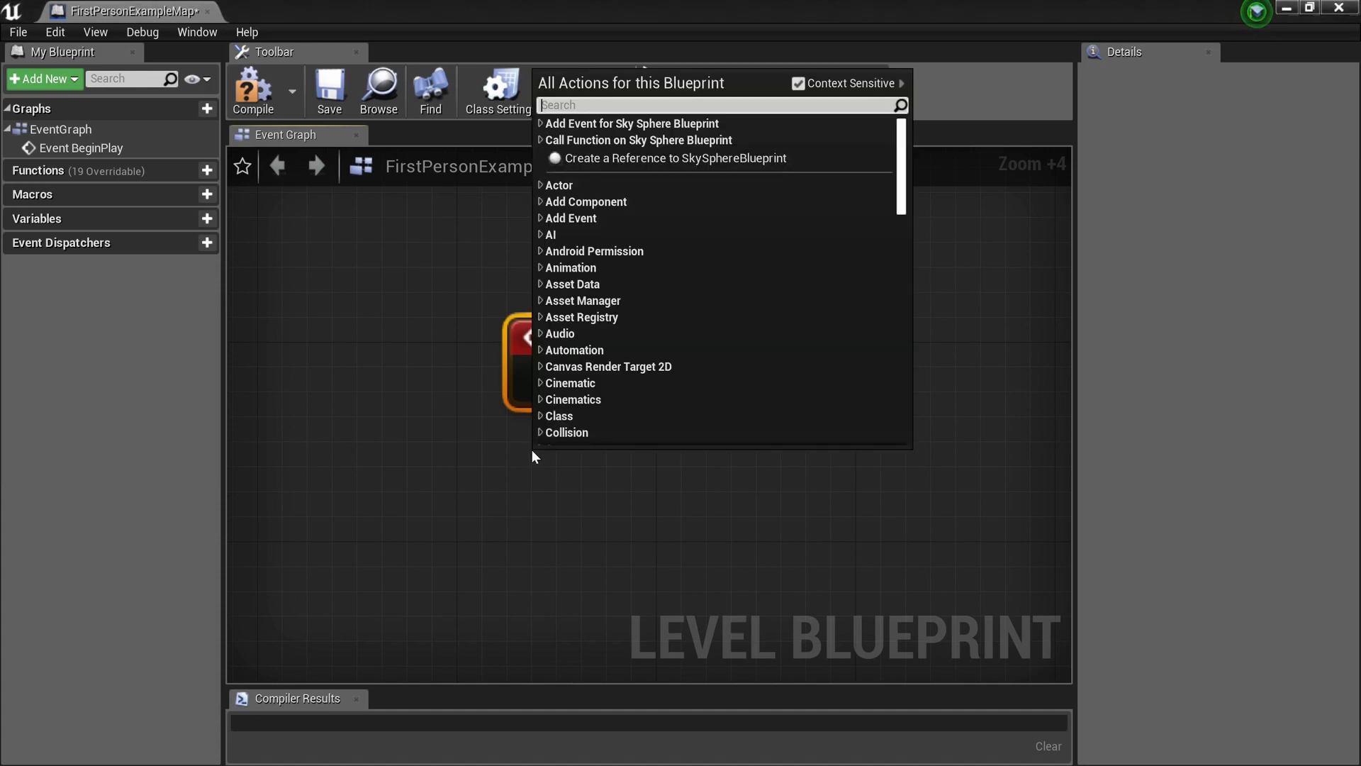
text(get)
text(playre)
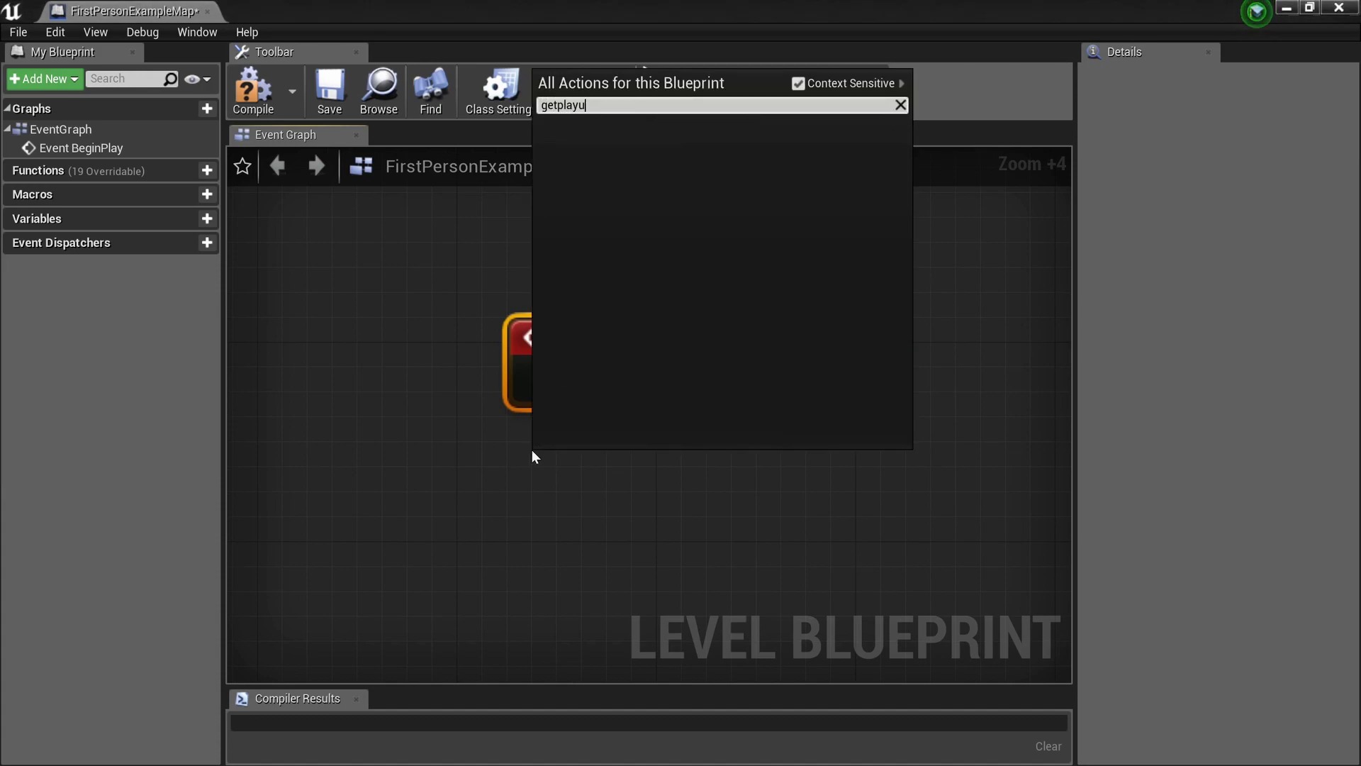
key(BackSpace)
key(BackSpace)
key(BackSpace)
click(719, 198)
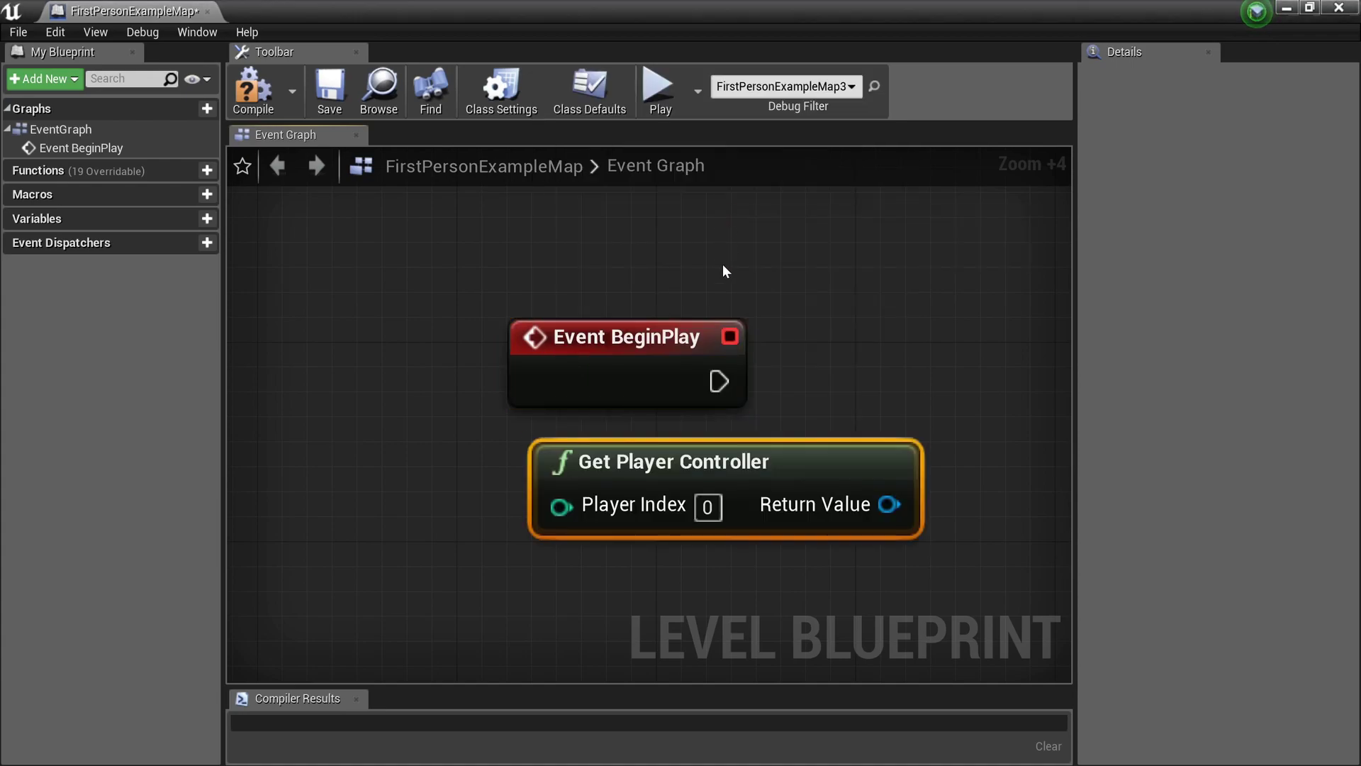
drag(820, 449, 560, 487)
Add a Set View Target with Blend node from the player controller's Return Value and position it beside the other nodes.
scroll(624, 524, up, 1)
drag(631, 530, 795, 464)
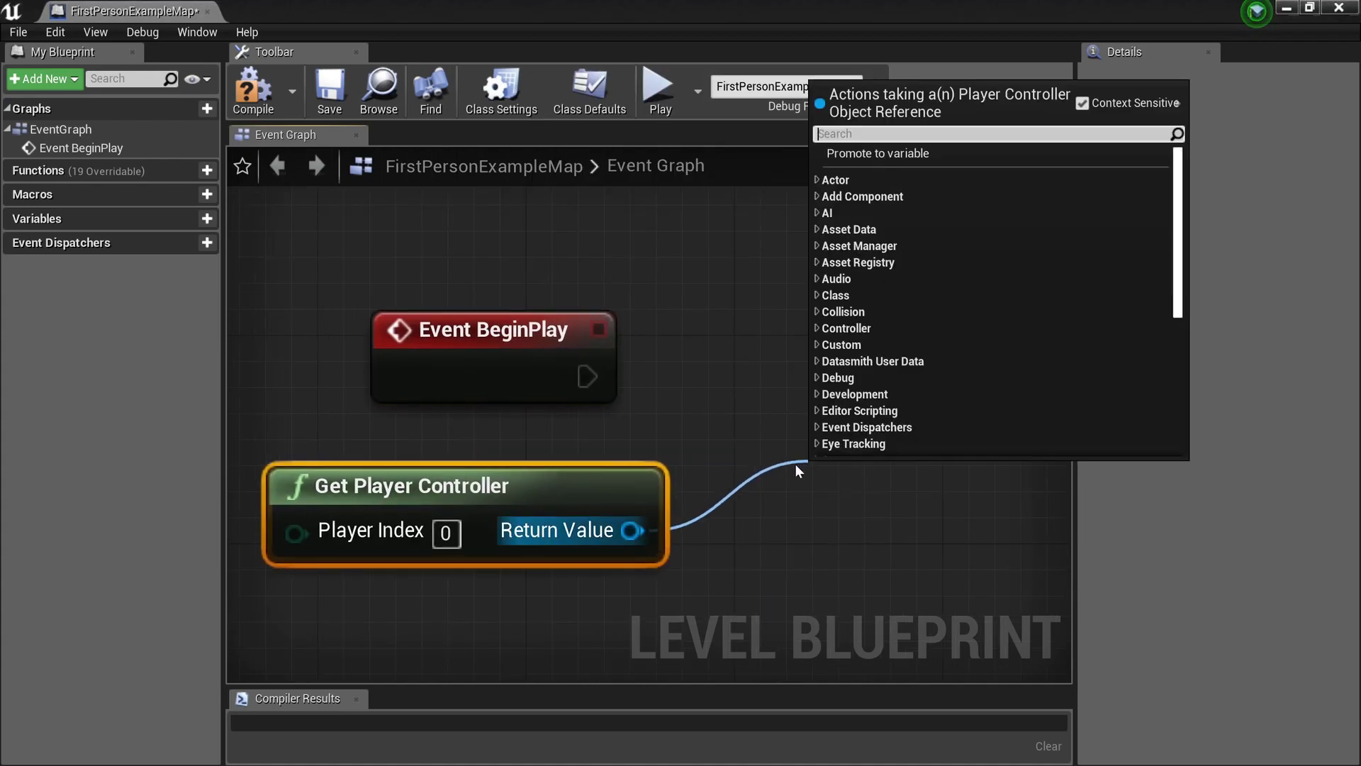
text(blend)
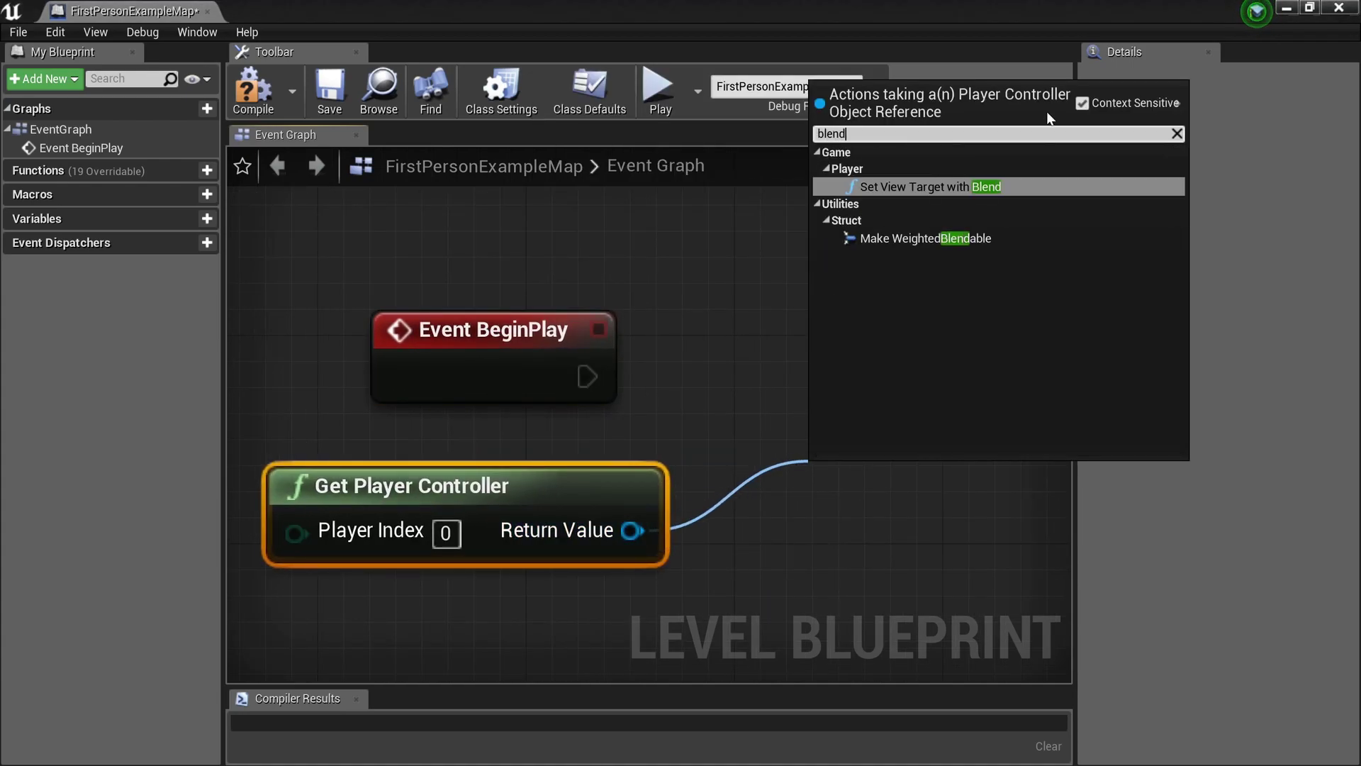
click(1018, 187)
scroll(844, 462, up, 2)
drag(787, 403, 887, 264)
Connect Event BeginPlay's execution output to Set View Target with Blend and compile the Level Blueprint.
drag(365, 287, 714, 290)
right_drag(575, 290, 665, 328)
click(249, 91)
Dock the Level Blueprint beside the level editor and select Icon Camera in the level.
drag(135, 10, 384, 16)
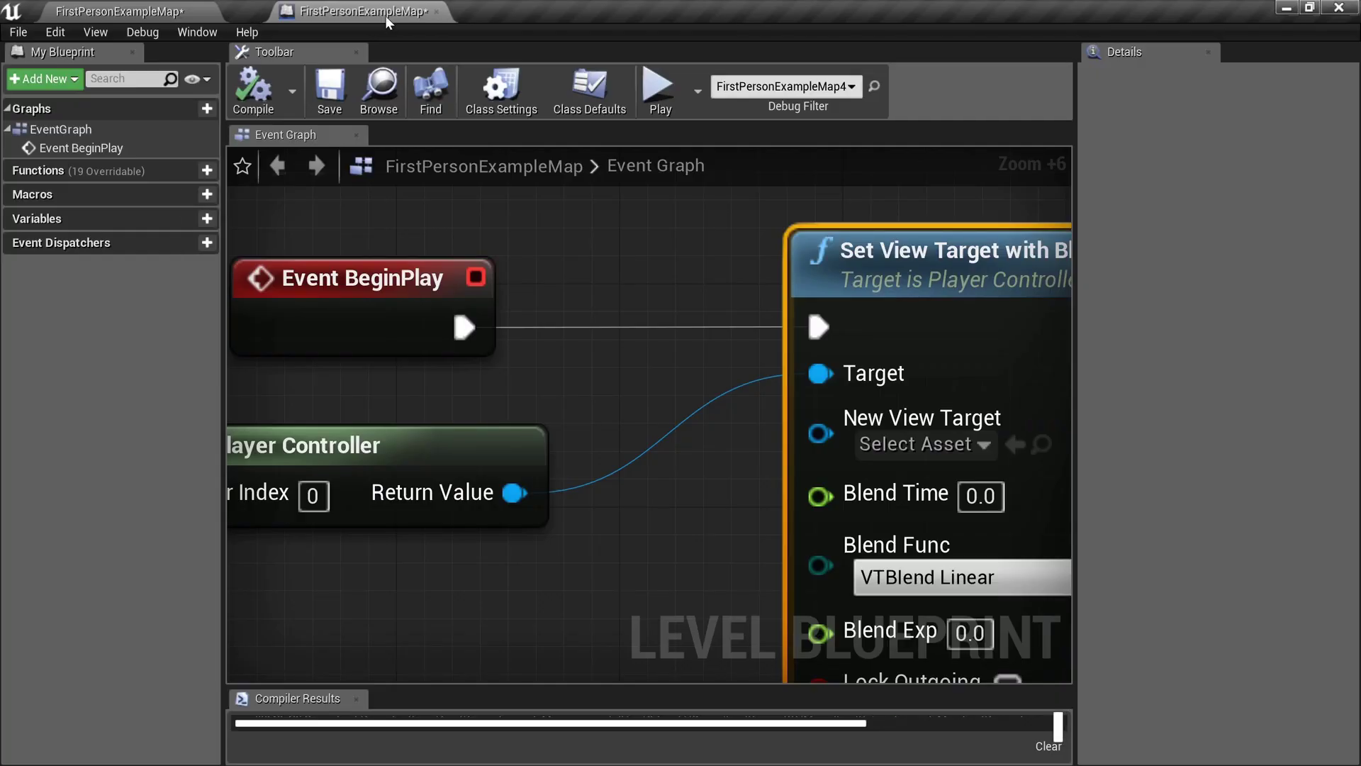
click(187, 15)
key(w)
right_drag(665, 477, 804, 495)
click(871, 512)
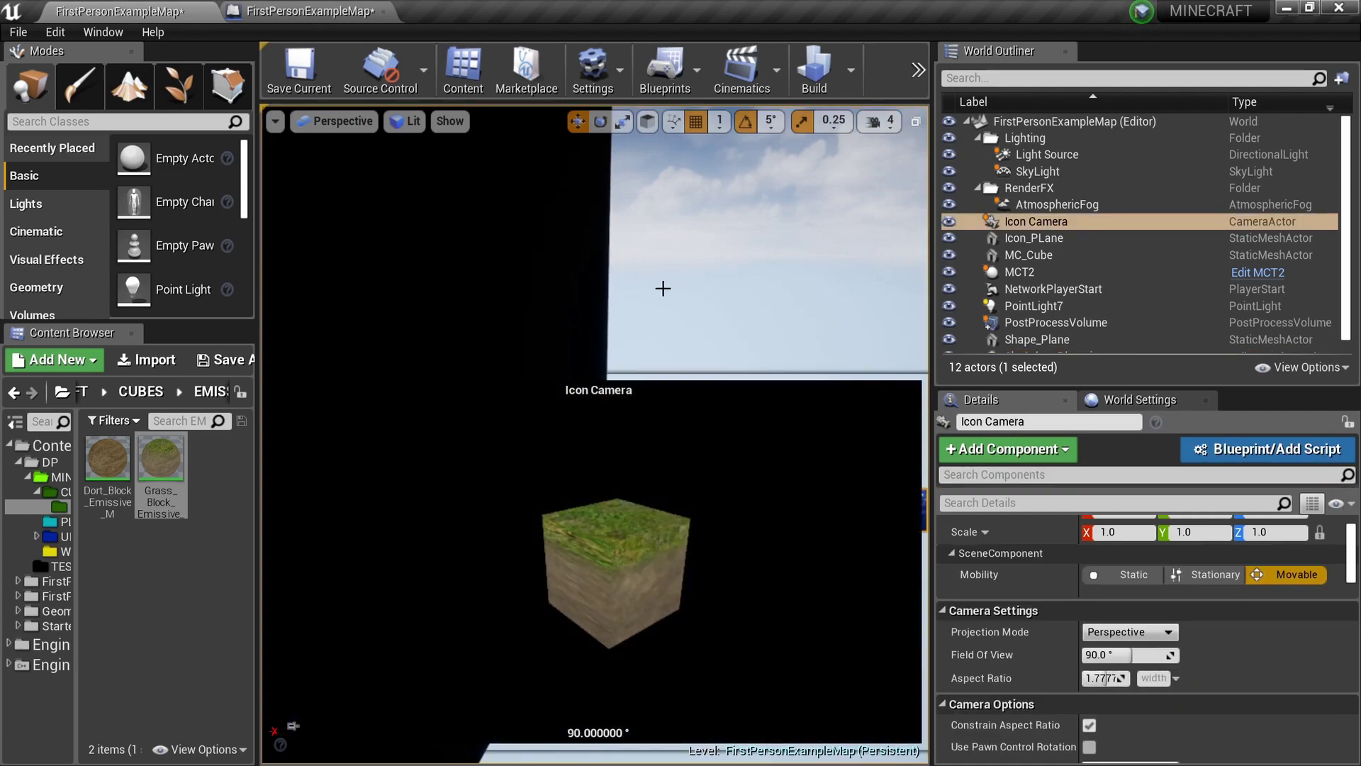
Create a reference to Icon Camera in the Level Blueprint and place it below Get Player Controller.
click(310, 11)
right_drag(395, 589, 526, 453)
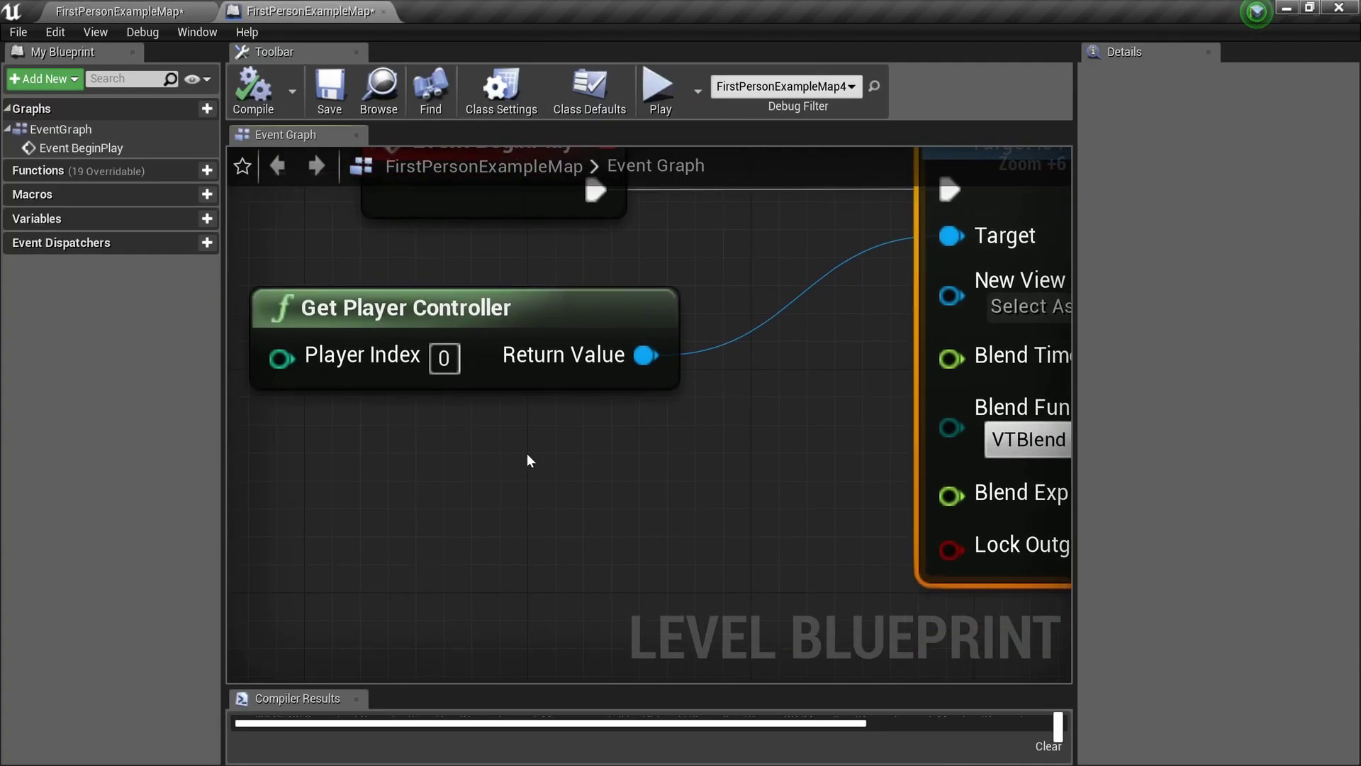
right_click(526, 452)
click(585, 161)
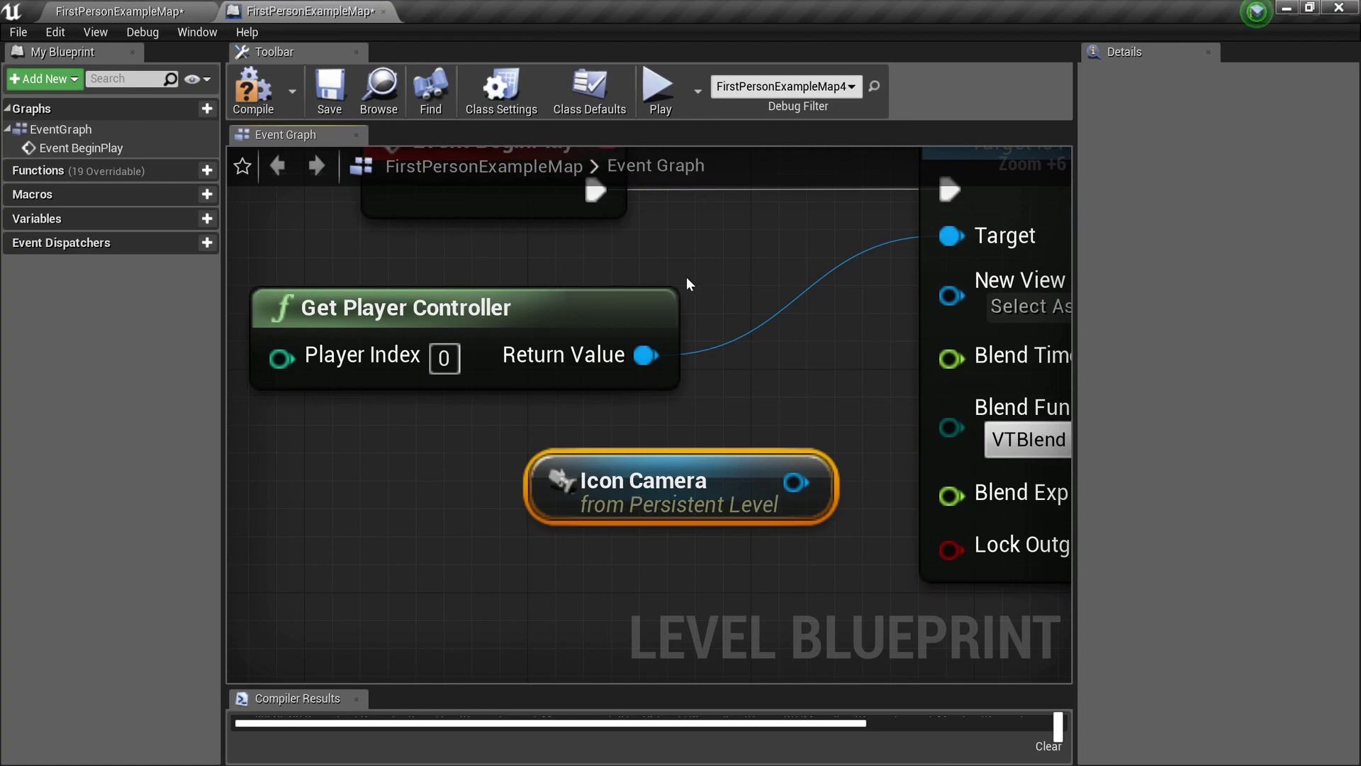
drag(755, 454, 674, 482)
right_drag(767, 461, 635, 466)
Connect the Icon Camera reference to New View Target and compile the Level Blueprint.
click(162, 7)
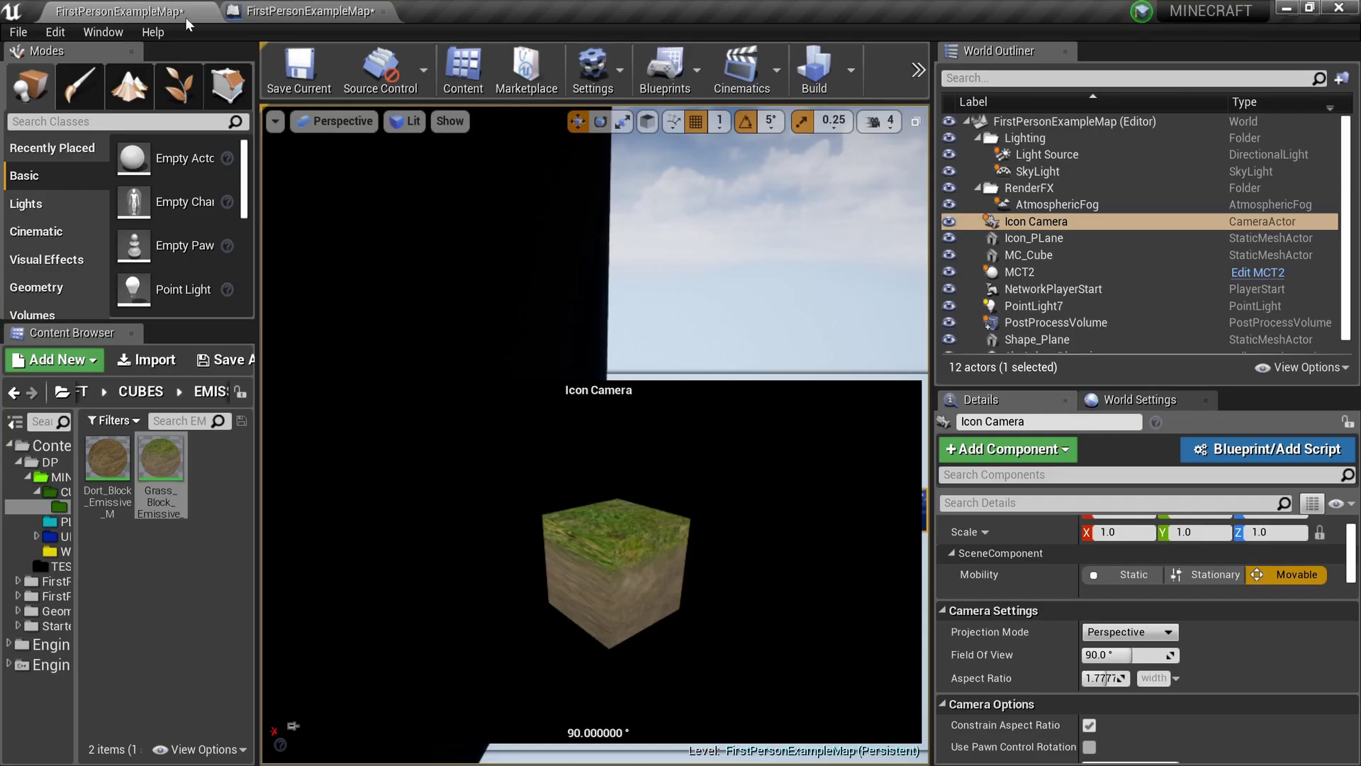
click(311, 11)
drag(577, 516, 838, 296)
scroll(838, 297, down, 1)
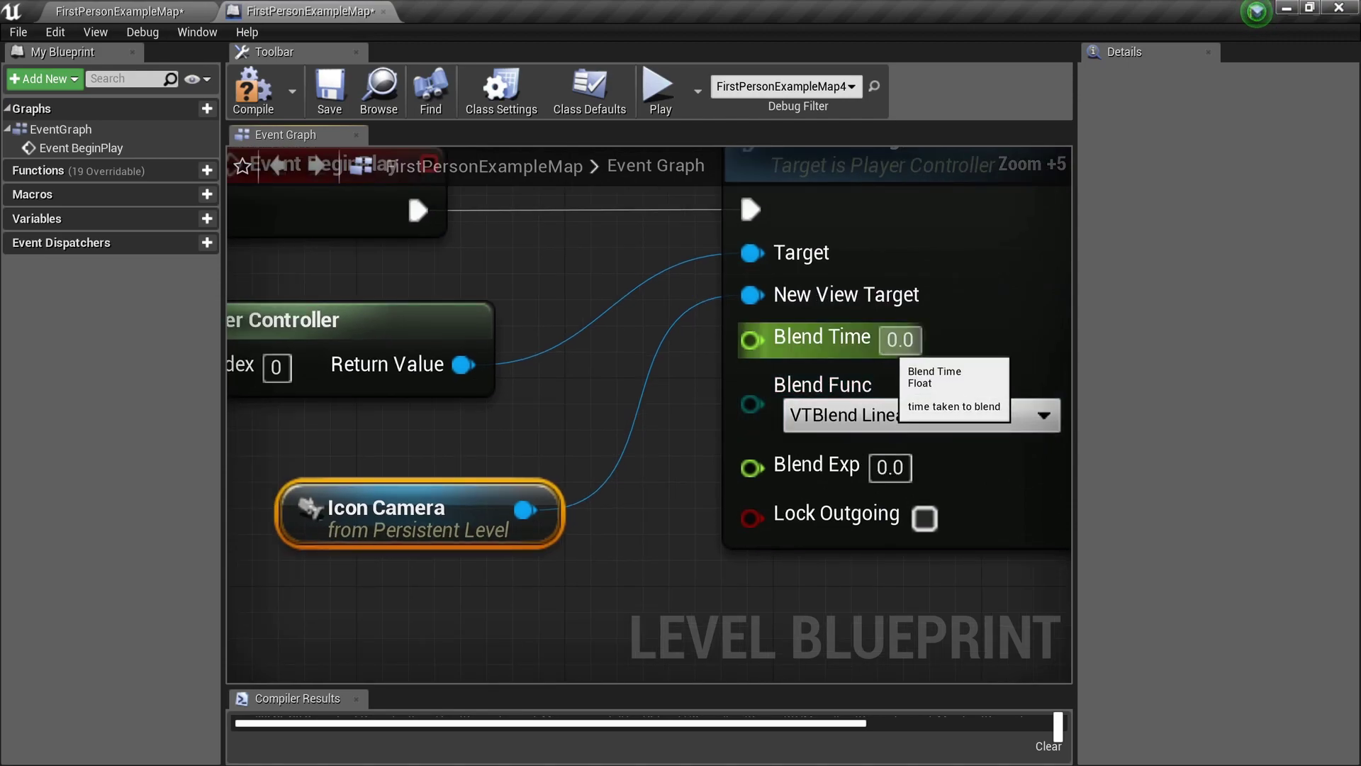
right_drag(952, 498, 871, 496)
click(265, 94)
Return to the level, deselect the camera and play the level in a fullscreen viewport to check the icon shot.
click(170, 14)
click(740, 312)
right_drag(741, 312, 737, 312)
key(F11)
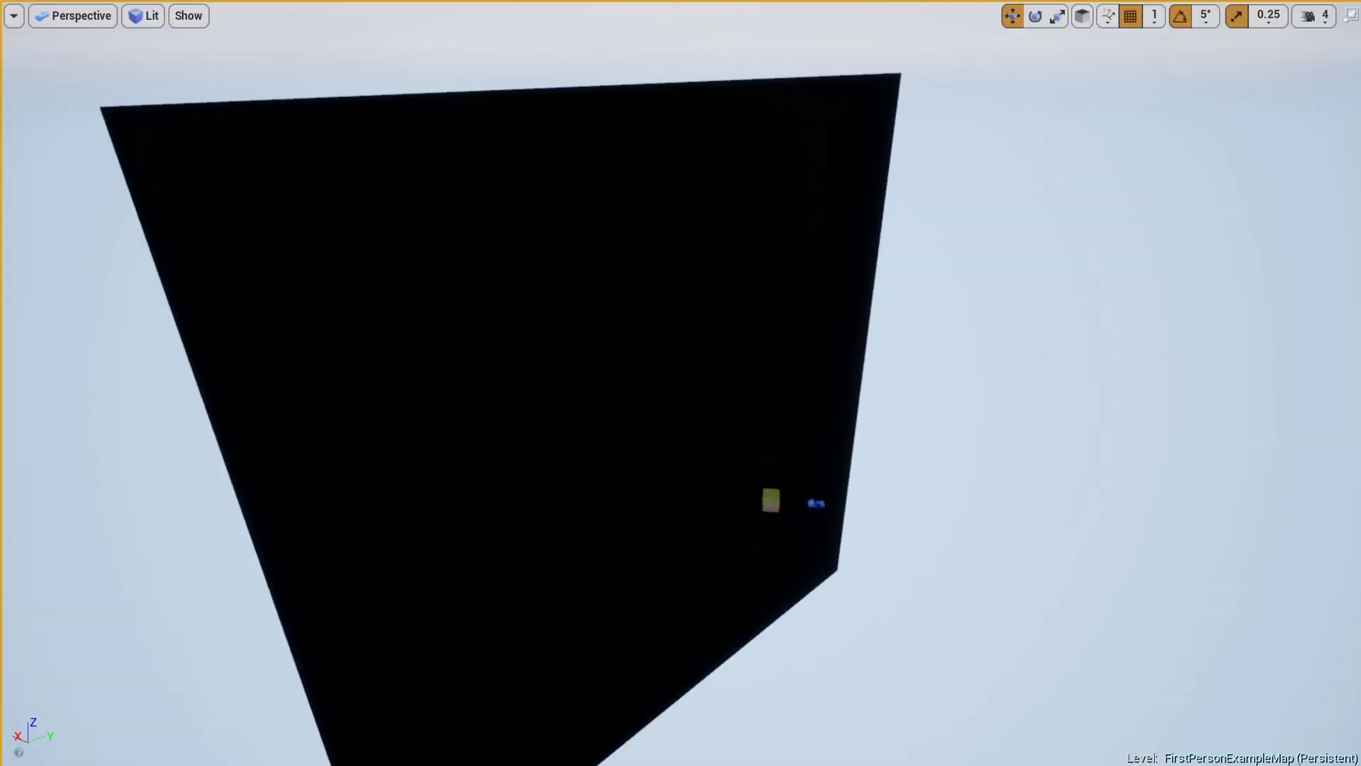
key(alt+p)
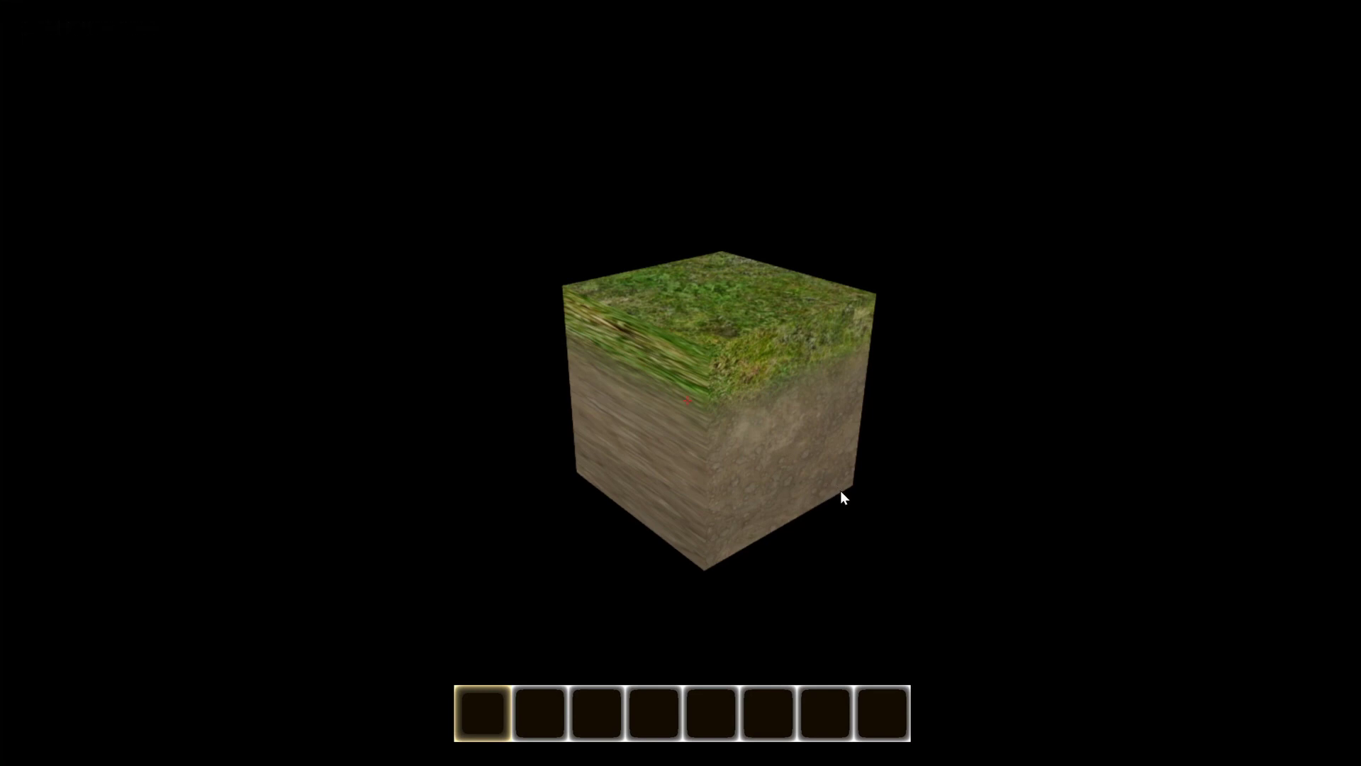
Stop the play session and restore the level viewport from fullscreen.
key(Escape)
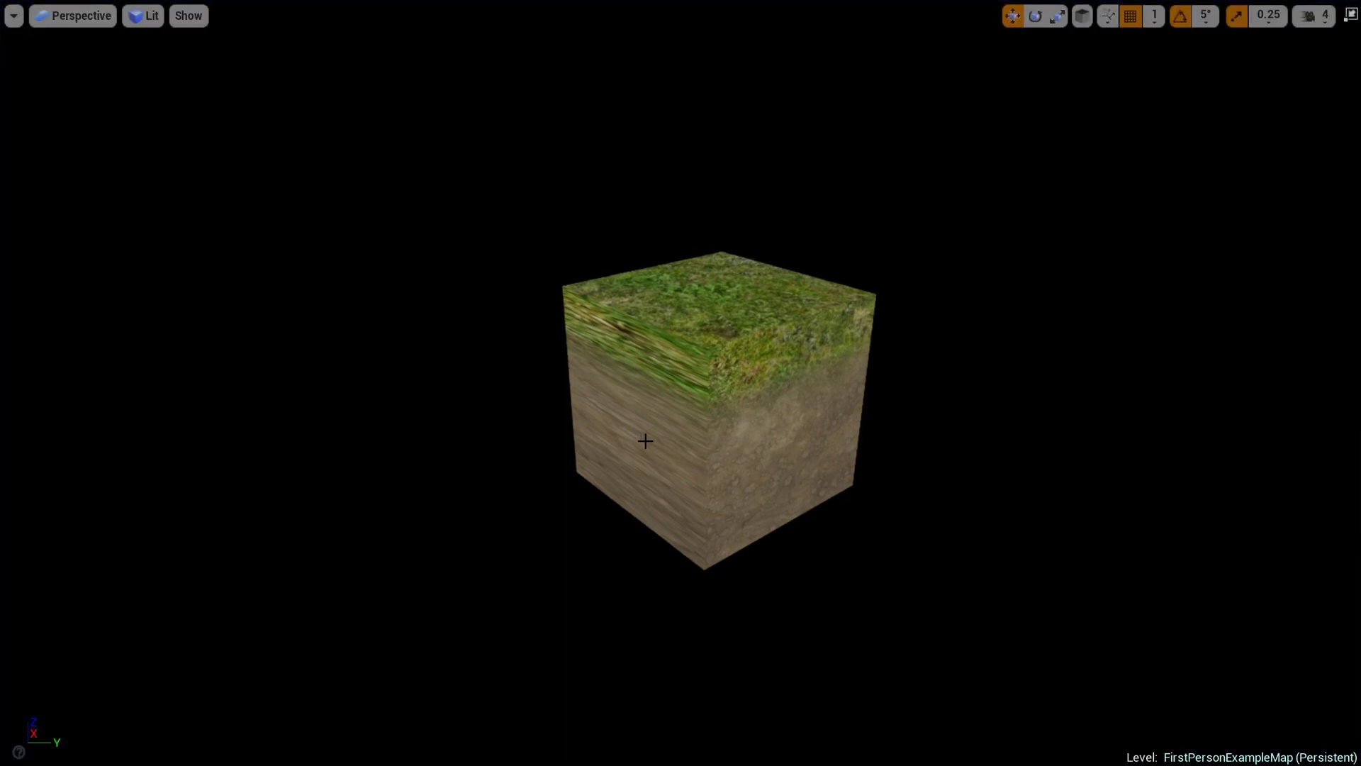
key(F11)
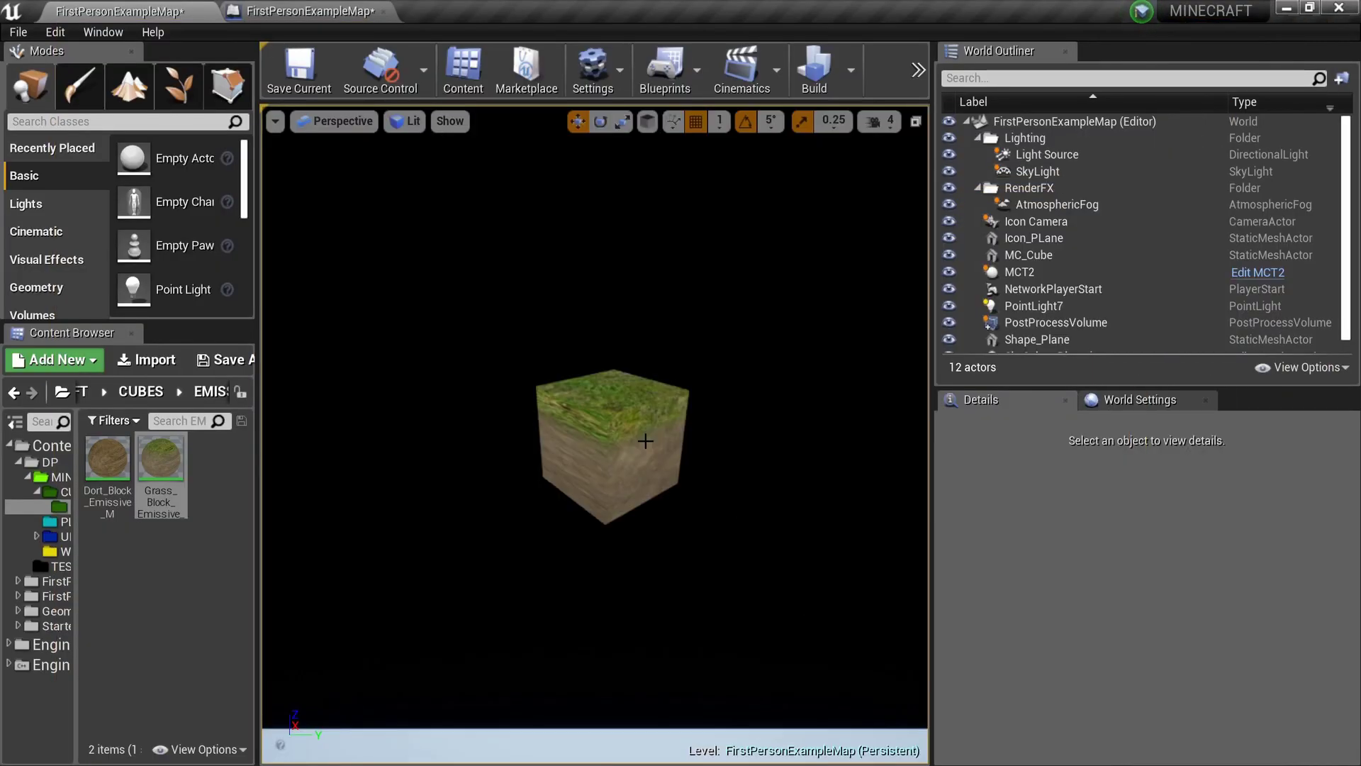
key(q)
key(s)
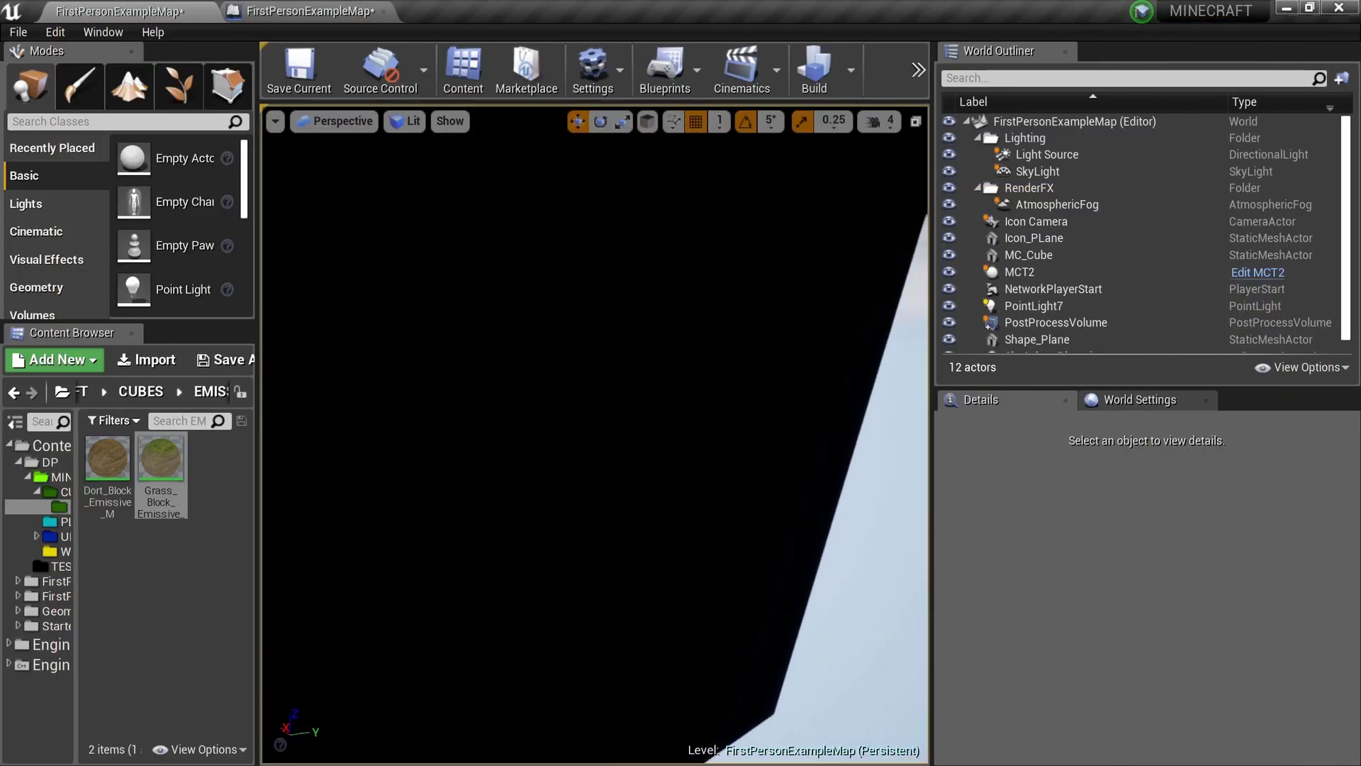
key(w)
key(q)
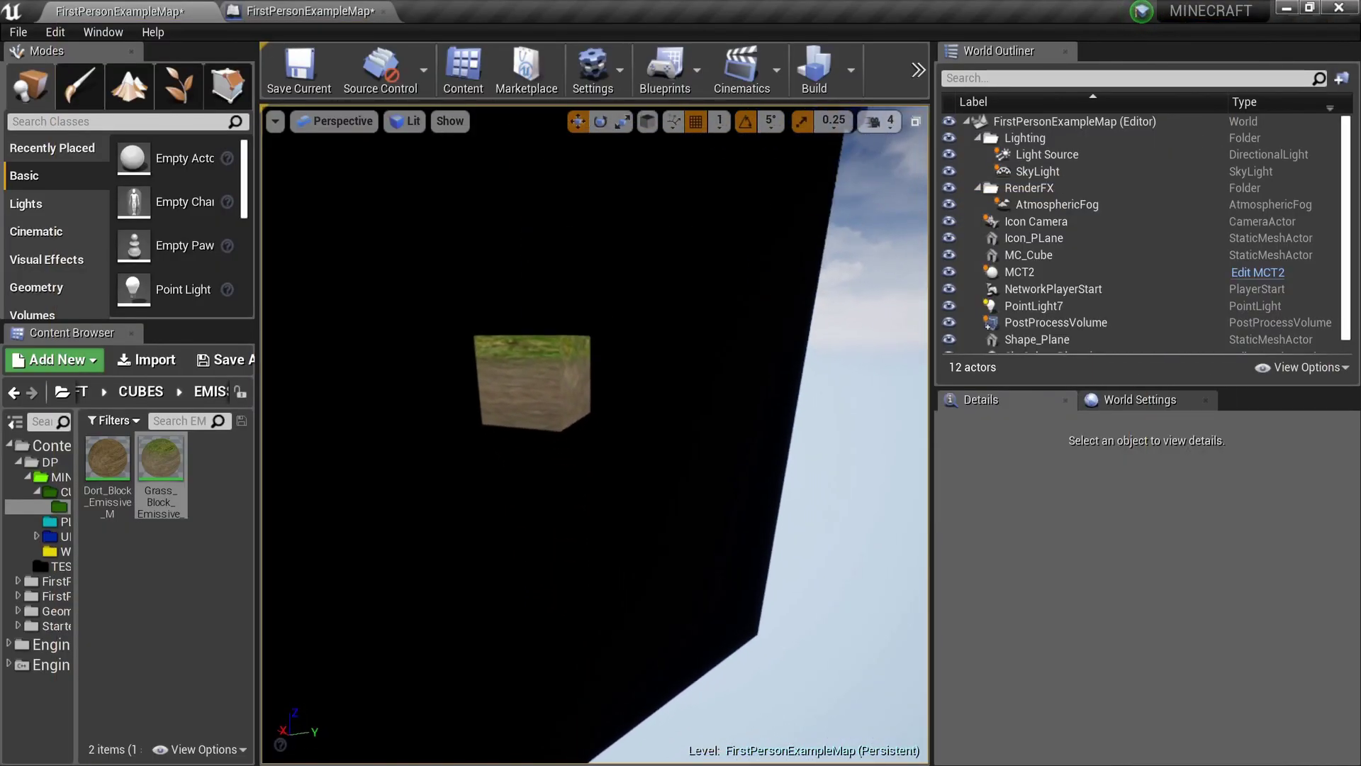
key(w)
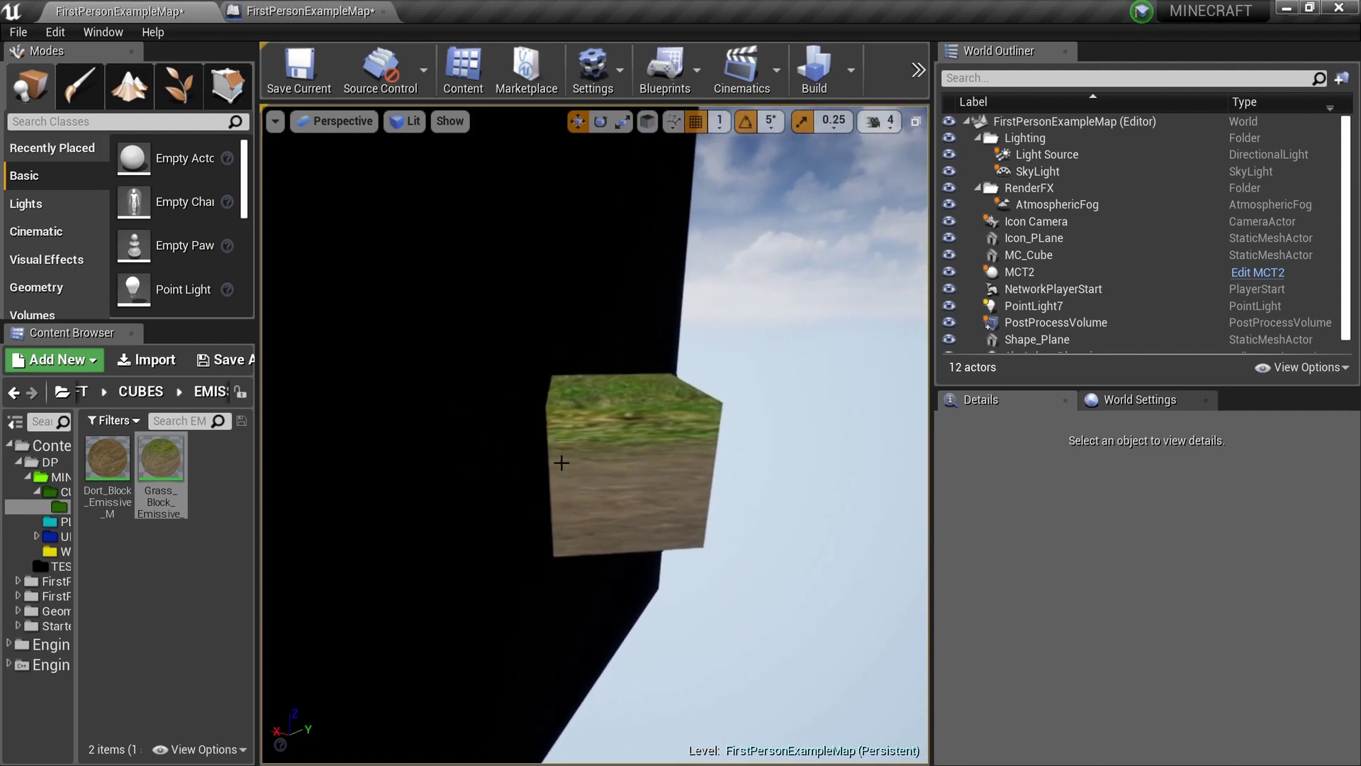
Reorient the grass cube relative to Icon Camera so it is seen face-on, and select Icon Camera.
click(615, 491)
drag(597, 544, 618, 546)
mouse_move(618, 546)
right_down()
mouse_move(510, 543)
mouse_move(611, 546)
right_up()
drag(610, 547, 666, 547)
right_drag(667, 548, 666, 638)
right_drag(667, 439, 750, 483)
click(808, 446)
key(w)
right_drag(808, 447, 837, 496)
key(s)
click(293, 725)
right_drag(683, 238, 692, 200)
key(r)
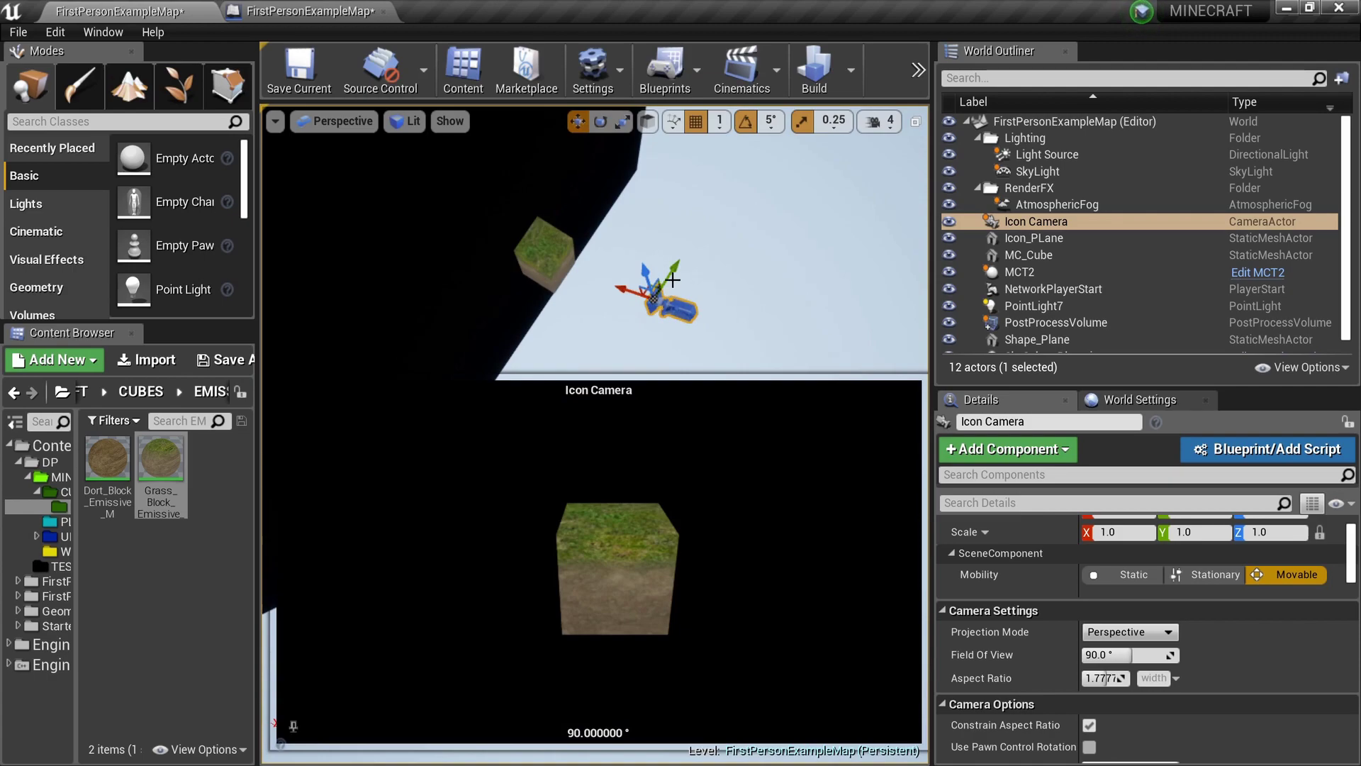
Shift Icon Camera sideways from the grass cube for an angled shot, undoing an unwanted adjustment along the way.
drag(672, 280, 608, 352)
mouse_move(616, 331)
right_down()
mouse_move(617, 354)
mouse_move(622, 291)
mouse_move(624, 354)
right_up()
alt+drag(611, 305, 607, 304)
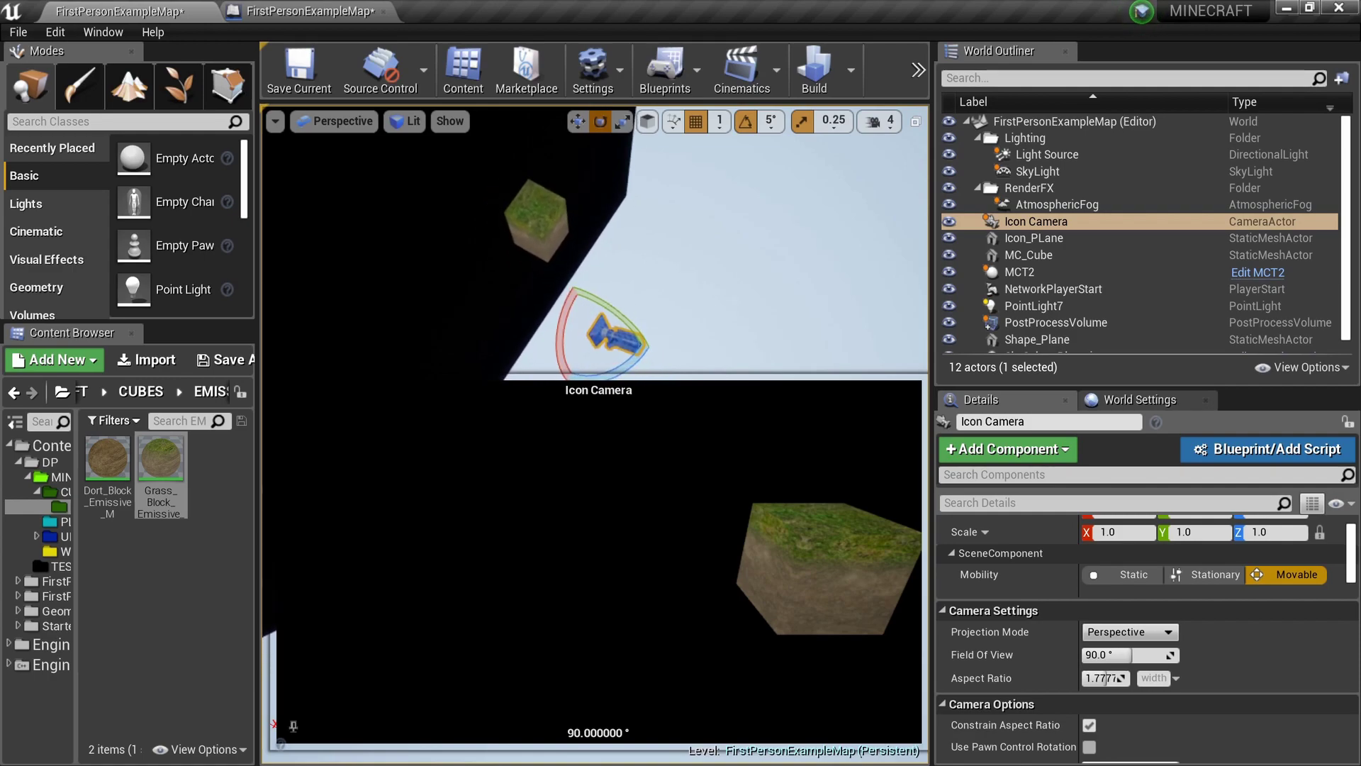
right_drag(624, 340, 628, 353)
mouse_move(627, 349)
mouse_down()
mouse_move(582, 361)
mouse_move(638, 339)
mouse_up()
key(ctrl+z)
right_drag(643, 310, 628, 245)
drag(609, 219, 634, 241)
right_drag(634, 241, 625, 185)
drag(602, 182, 602, 260)
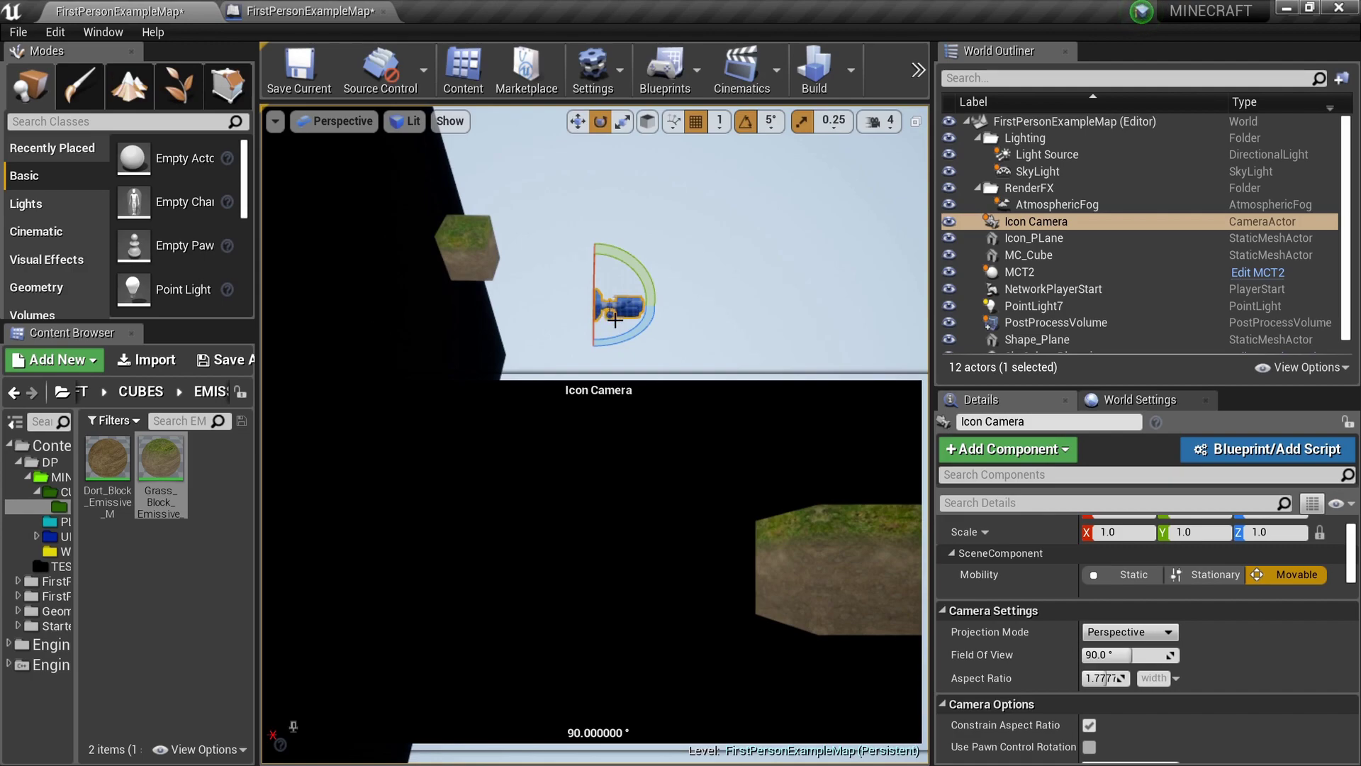
Reposition and rotate Icon Camera until the grass cube is centred corner-on in the camera preview.
drag(633, 330, 606, 302)
mouse_move(664, 330)
right_down()
mouse_move(624, 382)
mouse_move(613, 347)
mouse_move(664, 329)
right_up()
key(r)
drag(619, 303, 570, 302)
mouse_move(570, 301)
right_down()
mouse_move(524, 290)
mouse_move(566, 278)
right_up()
drag(561, 277, 547, 177)
right_drag(547, 177, 588, 273)
drag(589, 275, 628, 267)
key(e)
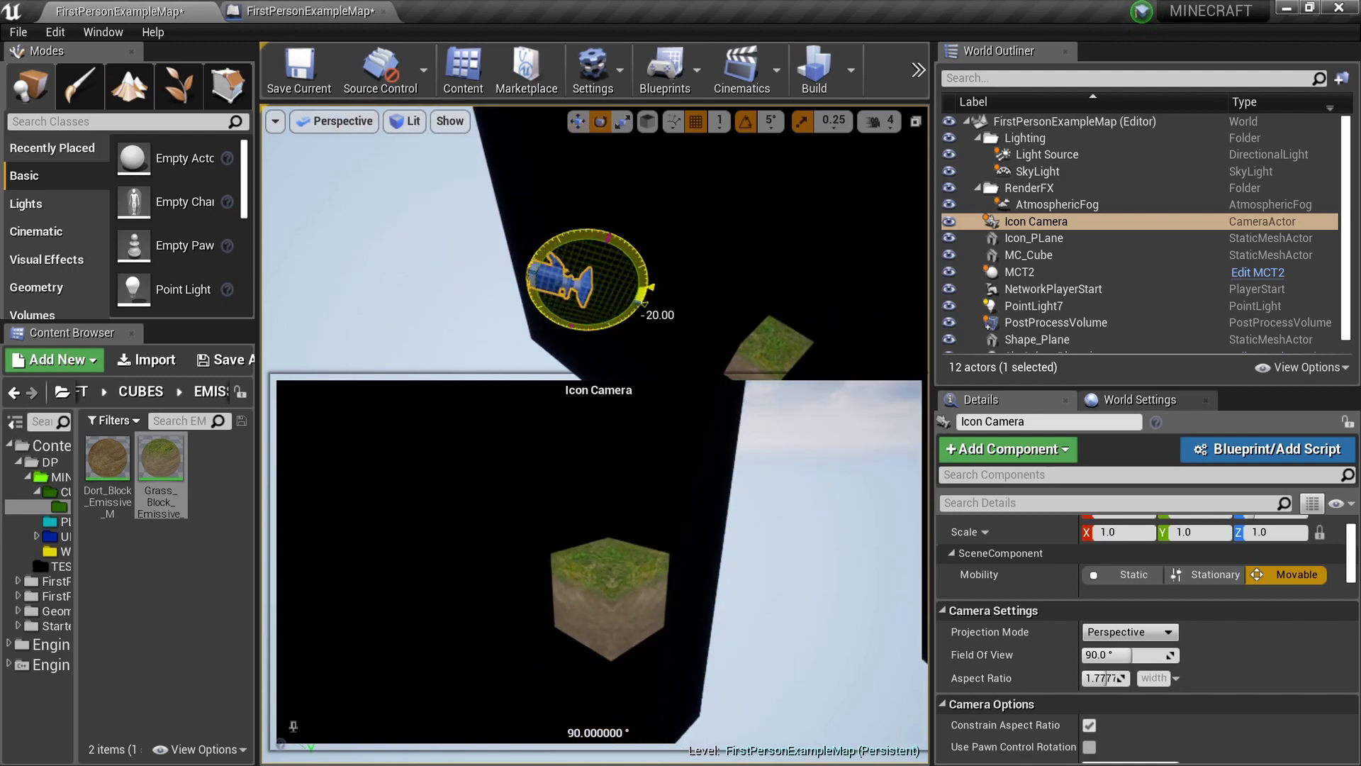
Rotate the Icon_PLane backdrop so black fills the whole background of the Icon Camera view.
mouse_move(628, 267)
right_down()
mouse_move(691, 291)
mouse_move(642, 284)
right_up()
click(628, 267)
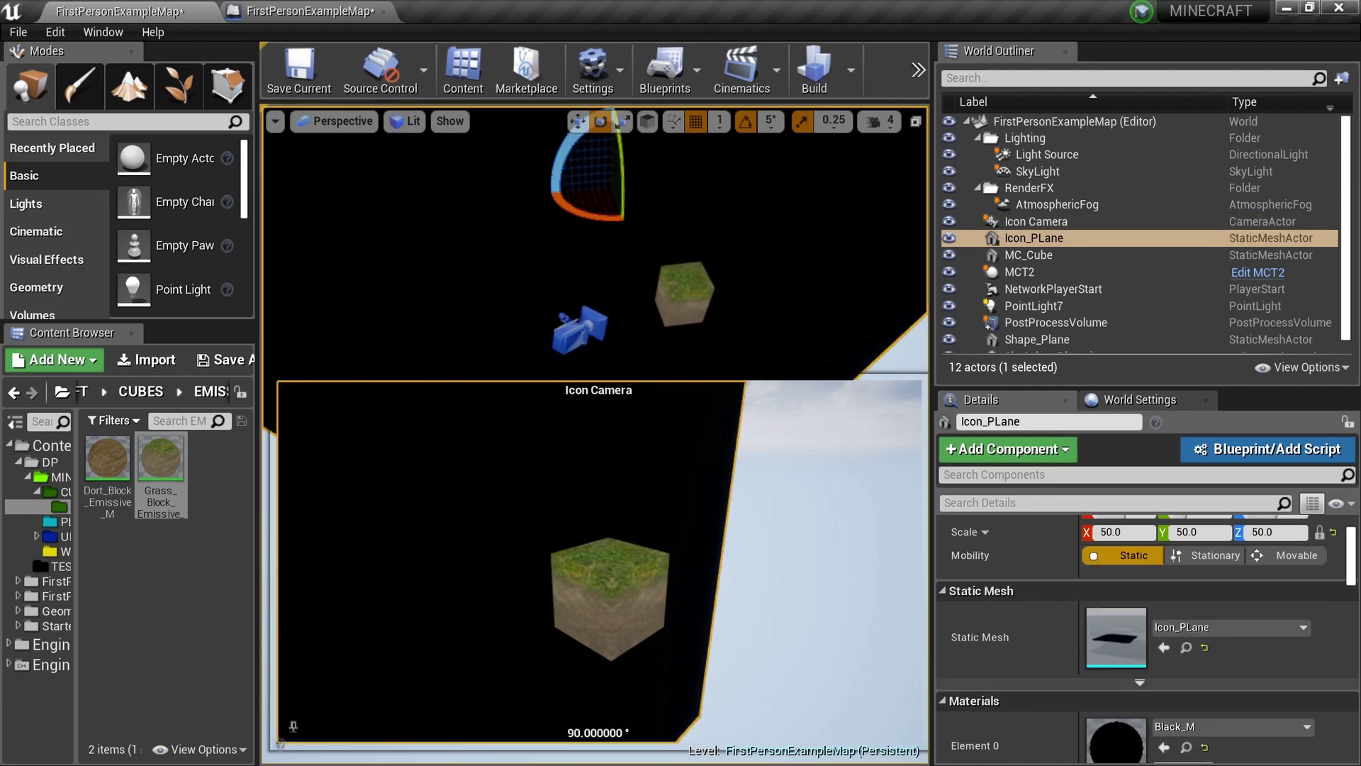
drag(606, 217, 669, 217)
right_drag(669, 217, 704, 290)
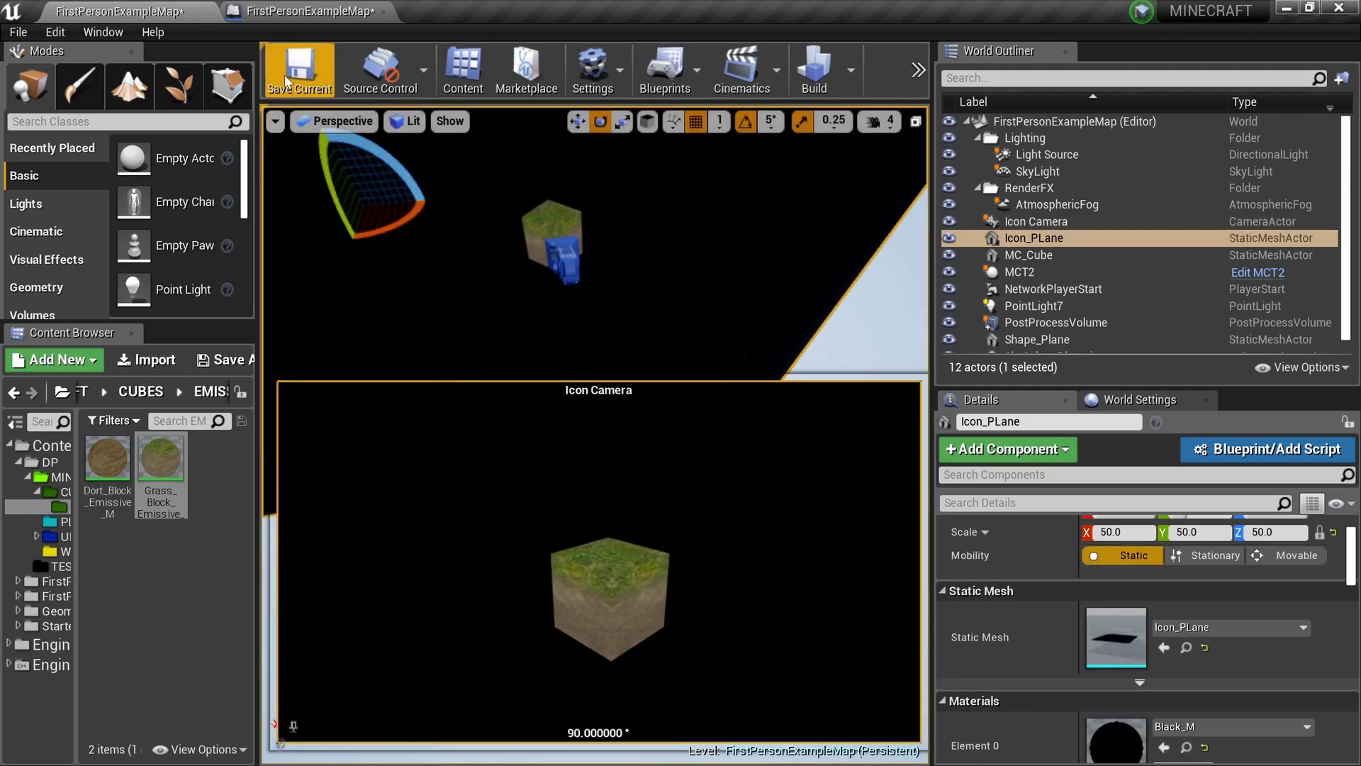
Play the level in a fullscreen viewport to check the corner-on icon shot, and return to the editor.
key(F11)
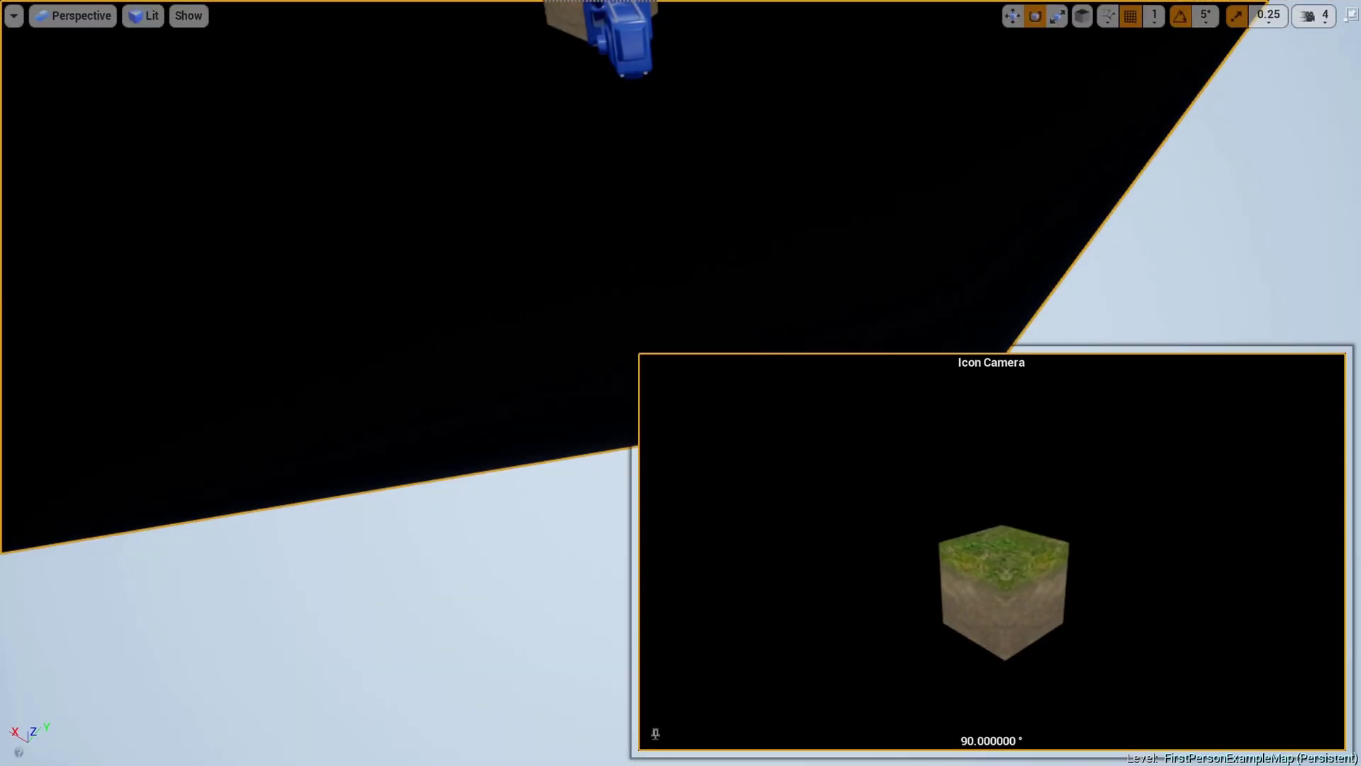
key(alt+p)
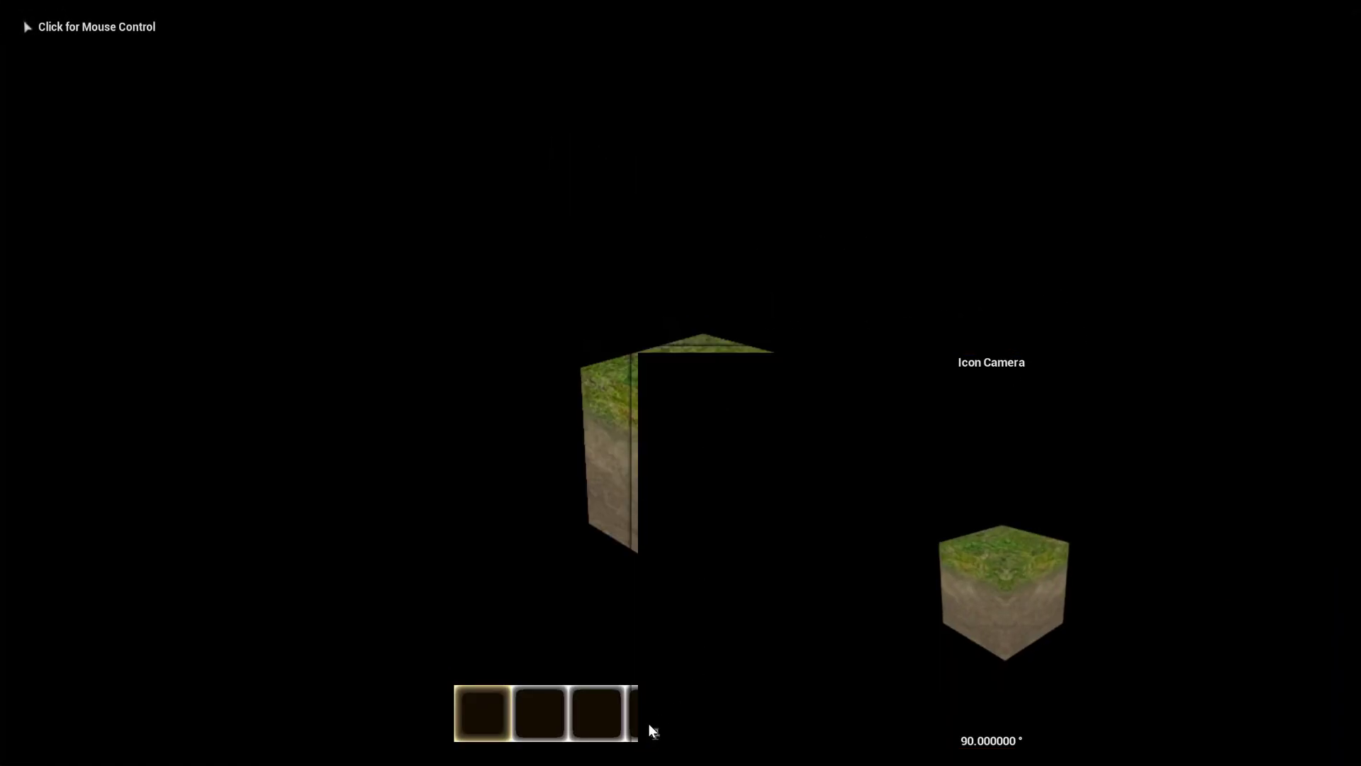
click(653, 730)
key(Escape)
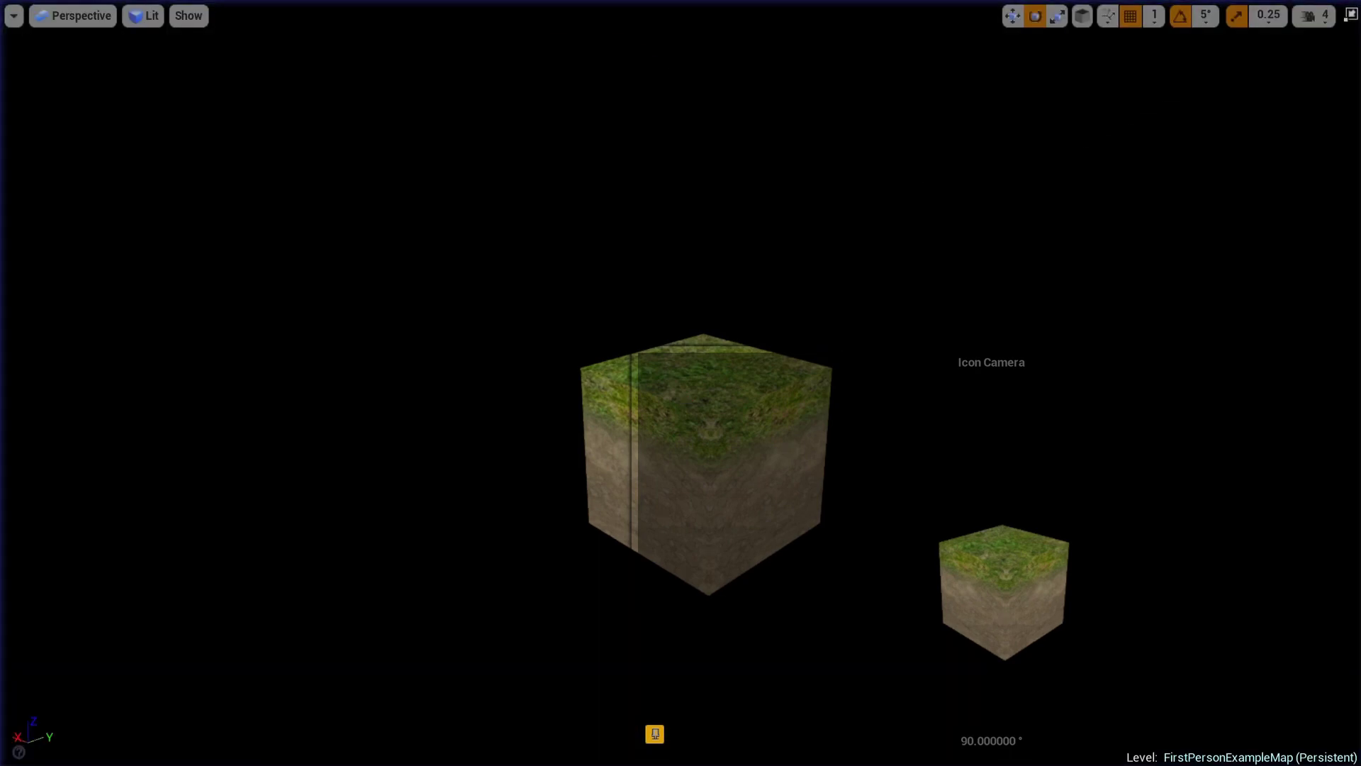
key(F11)
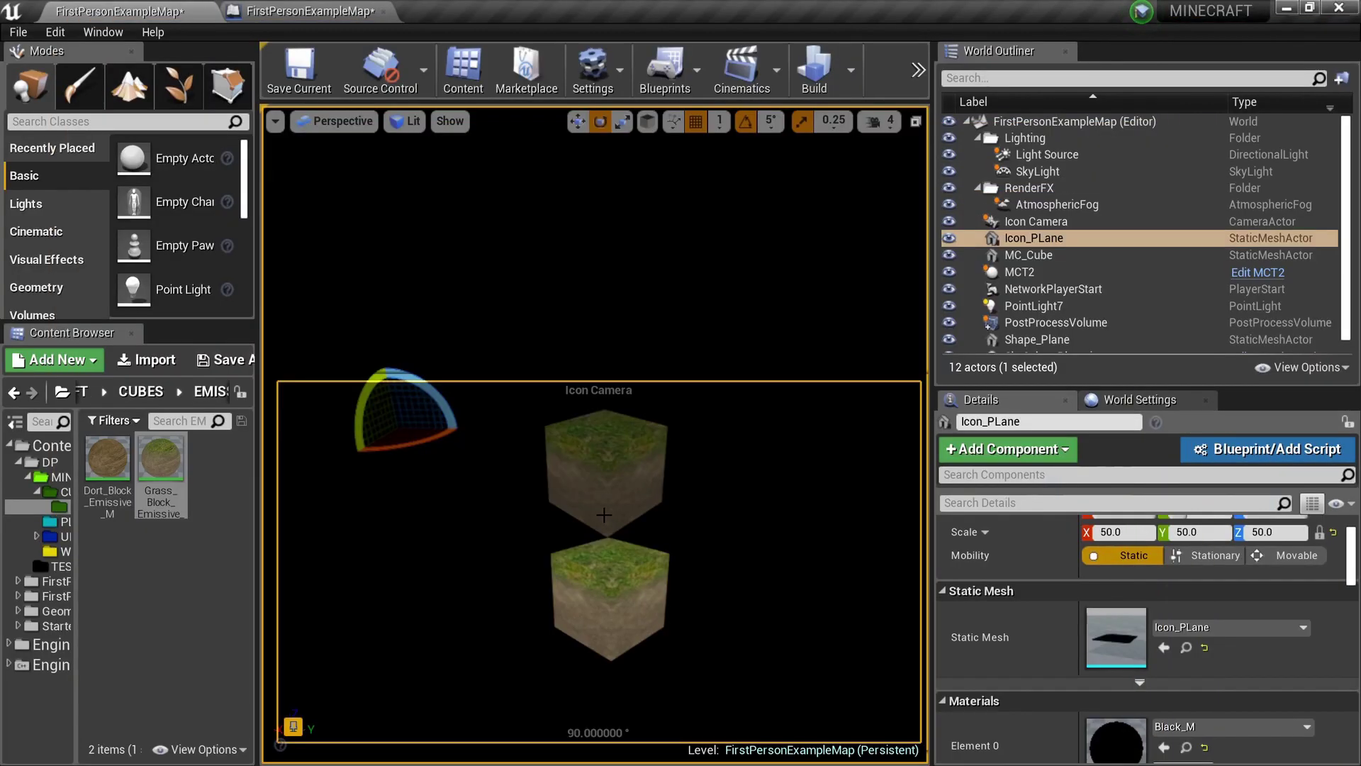
Unpin the Icon Camera preview and replay the level fullscreen to check the unobstructed shot.
click(293, 726)
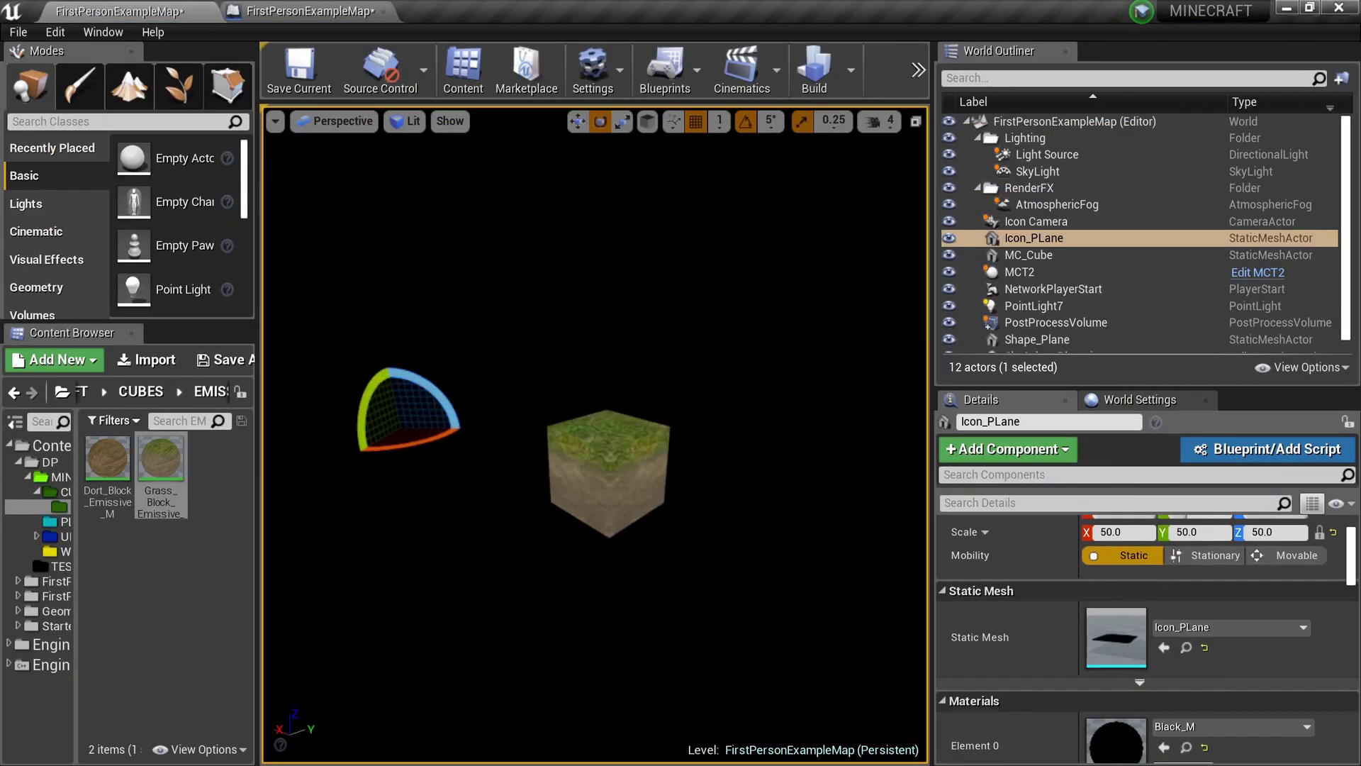
right_drag(595, 434, 624, 434)
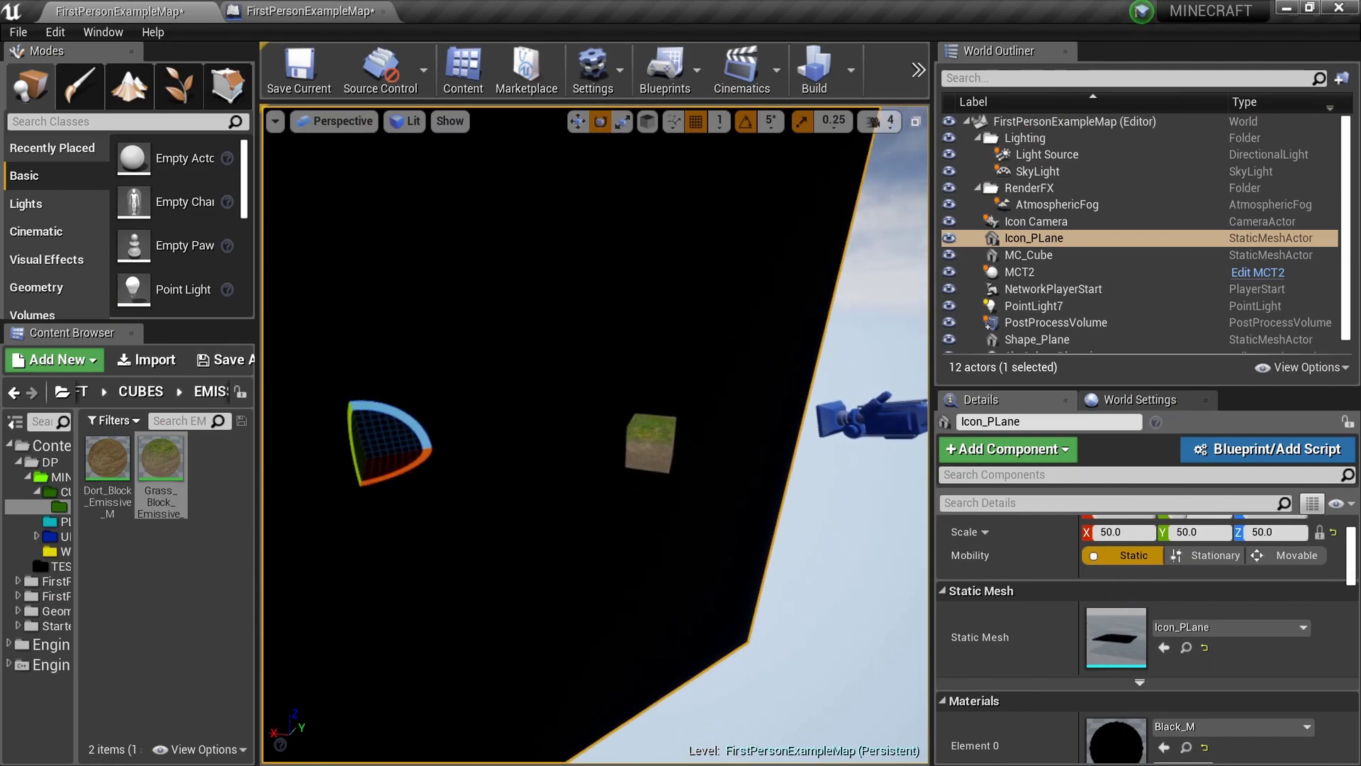
key(F11)
key(alt+p)
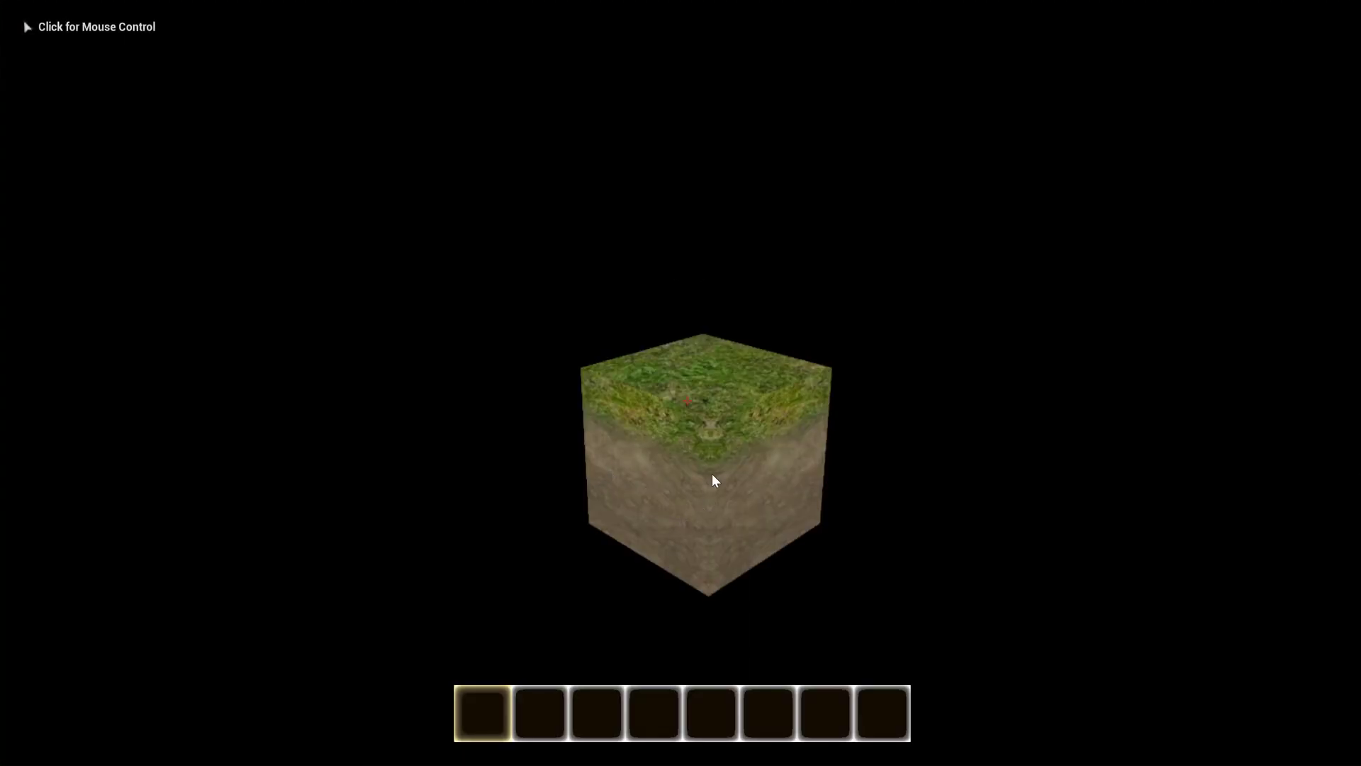
key(Escape)
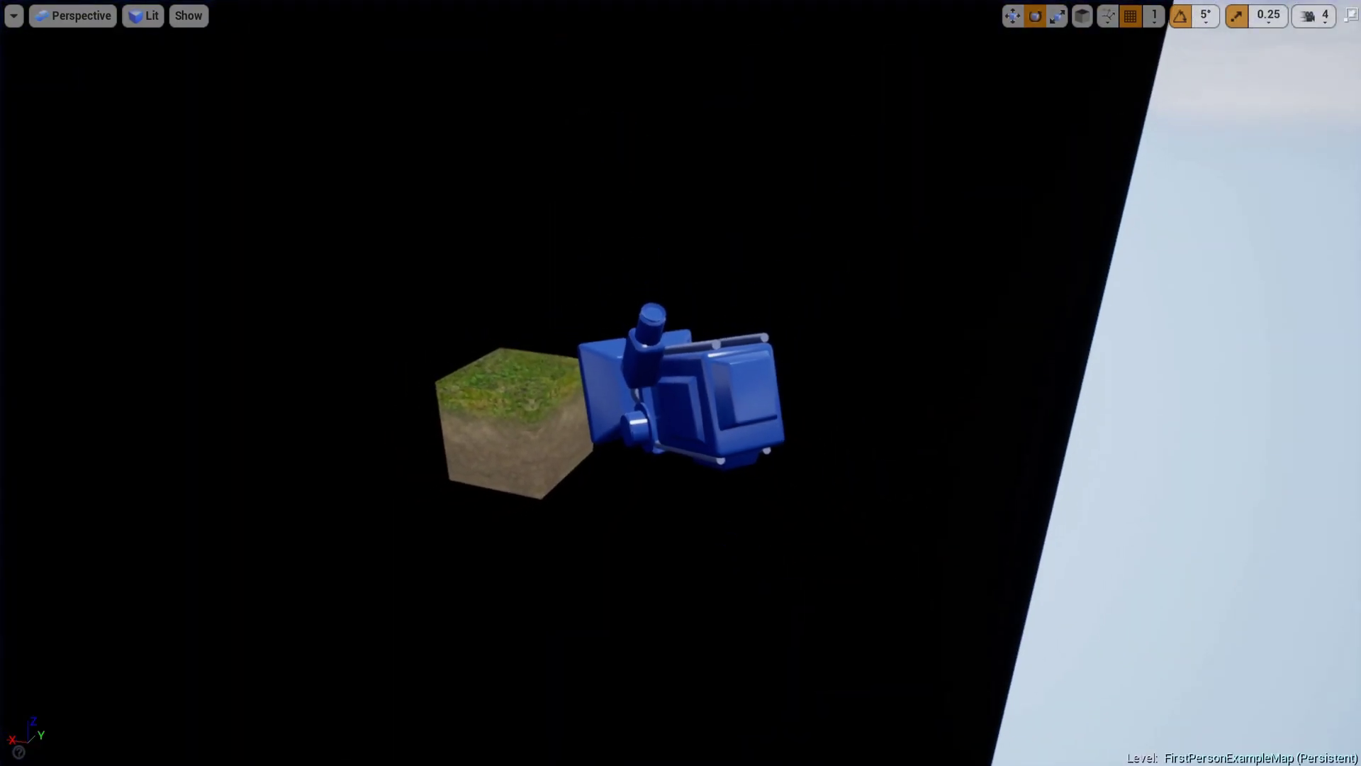
Lower Icon Camera slightly so the cube sits closer to the vertical centre of the shot, and leave fullscreen.
right_drag(680, 382, 751, 404)
key(s)
key(w)
drag(597, 328, 598, 363)
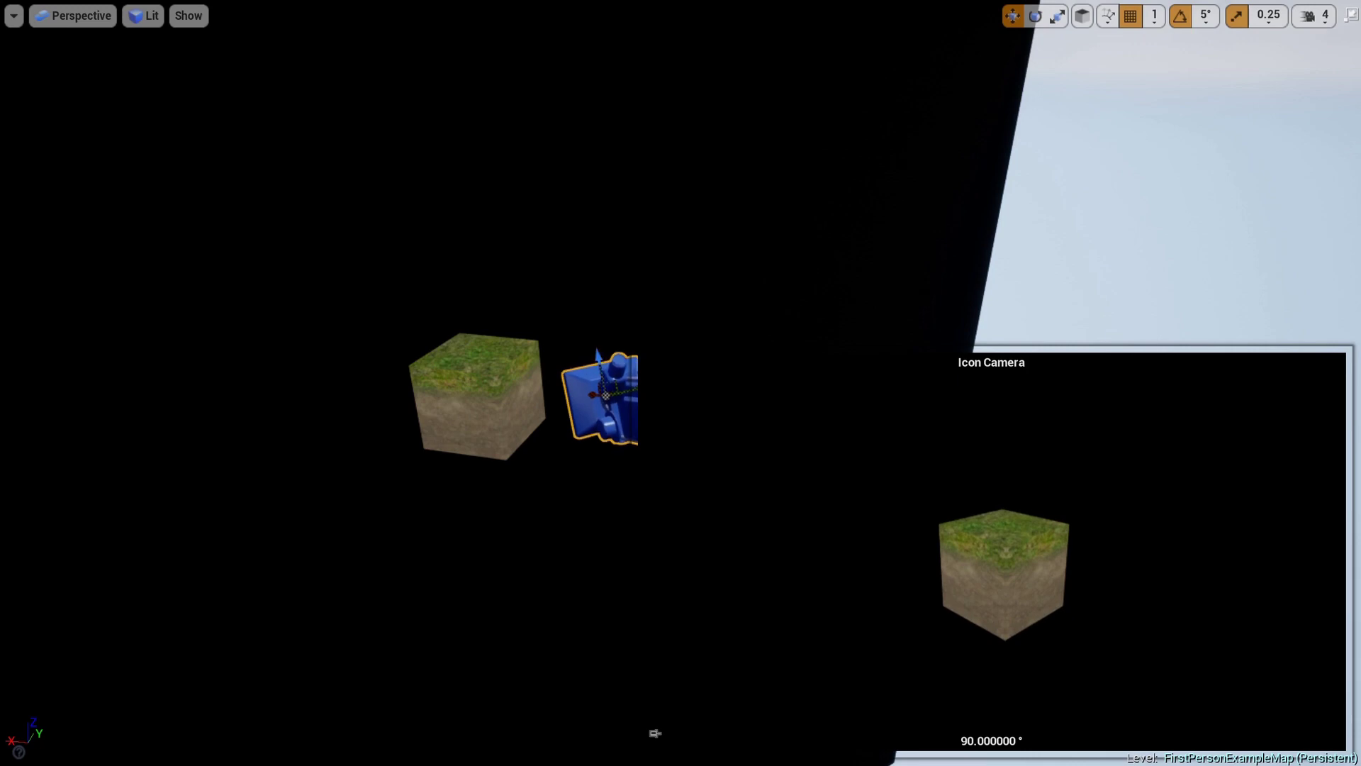
key(F11)
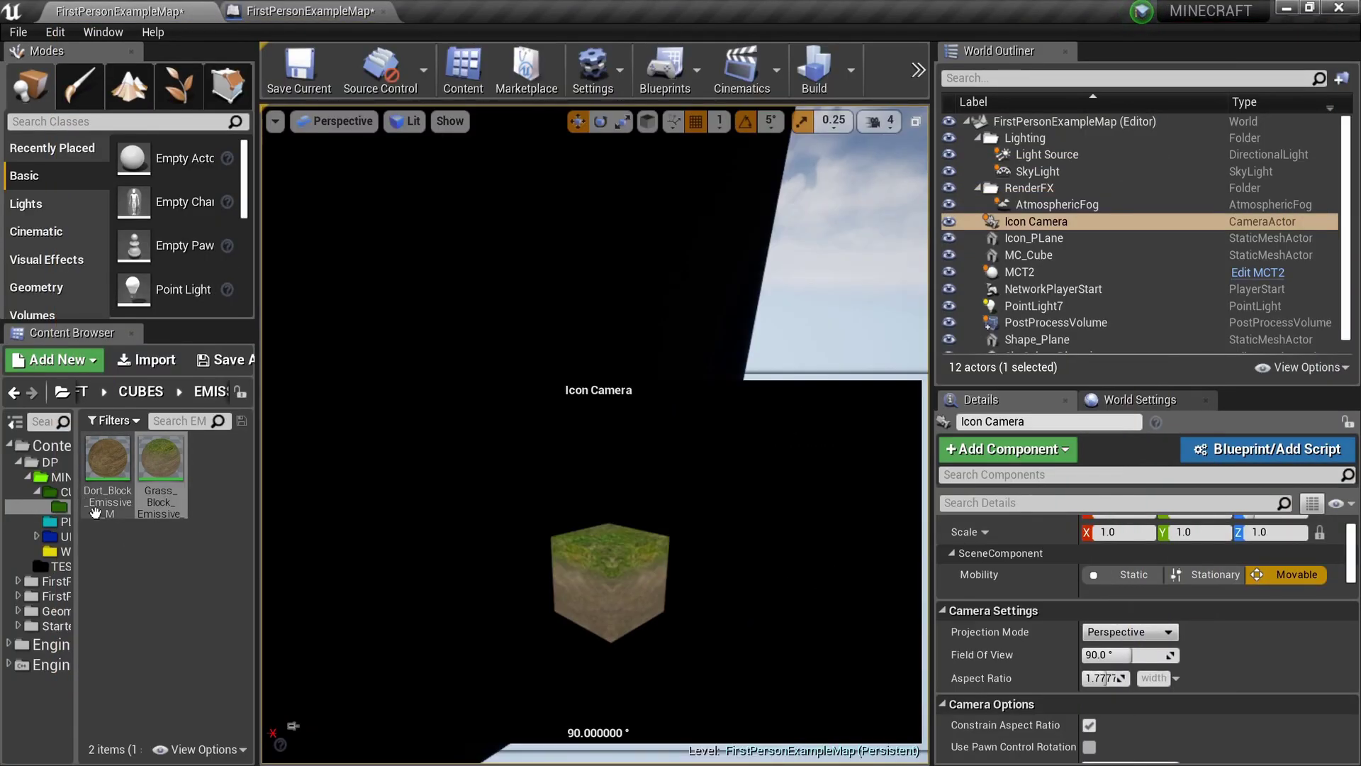
Deselect Icon Camera and open the FirstPersonCharacter blueprint from the PLAYER folder.
click(326, 537)
mouse_move(326, 537)
right_down()
mouse_move(355, 537)
mouse_move(312, 536)
right_up()
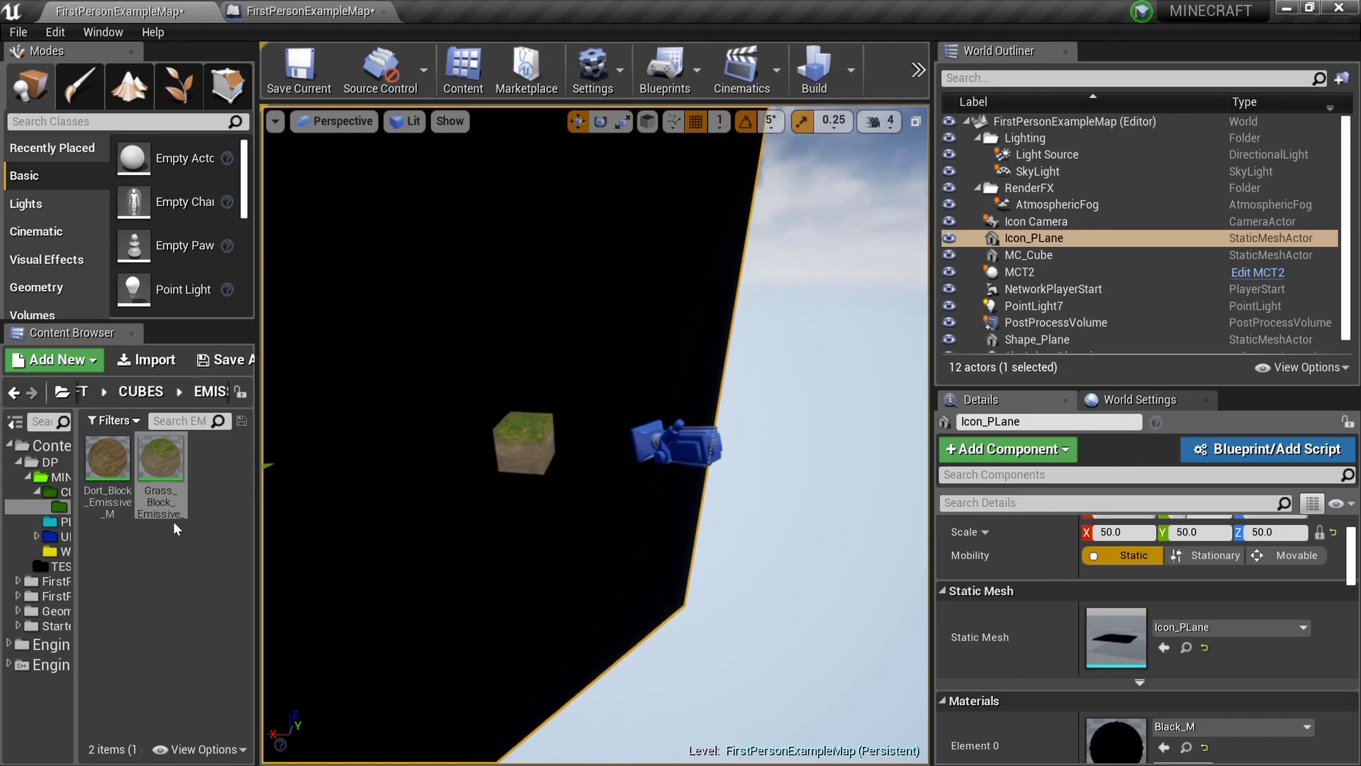
click(65, 522)
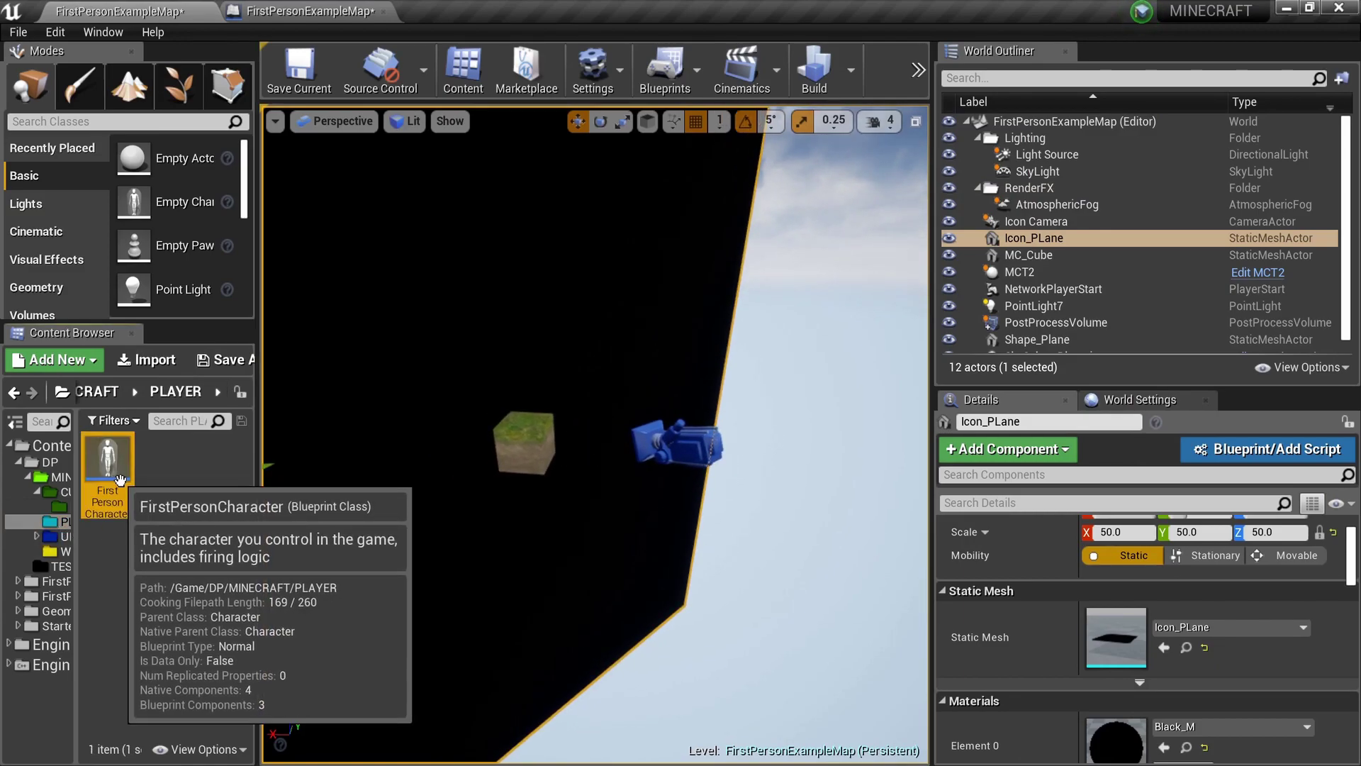
double_click(107, 464)
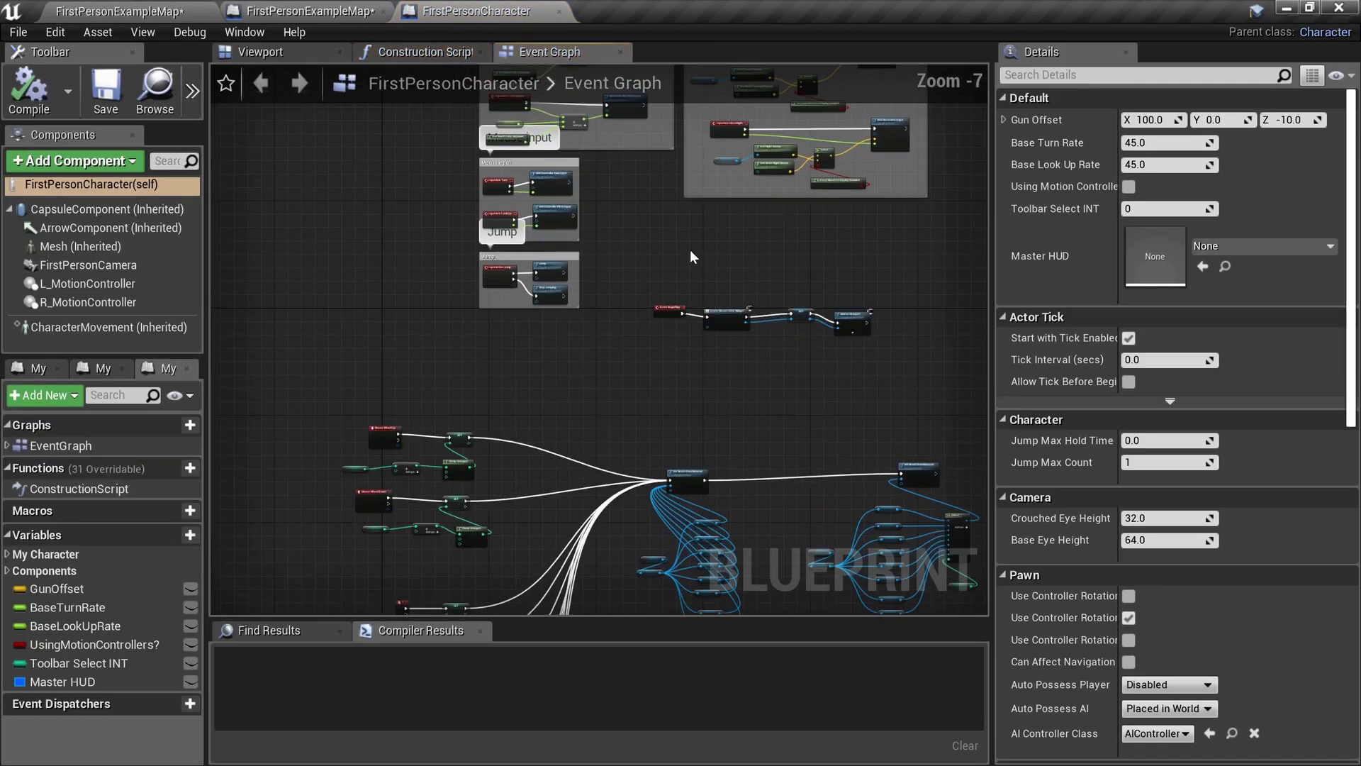
Disconnect Event BeginPlay from Create Master HUD Widget in the FirstPersonCharacter Event Graph and compile the blueprint.
click(21, 81)
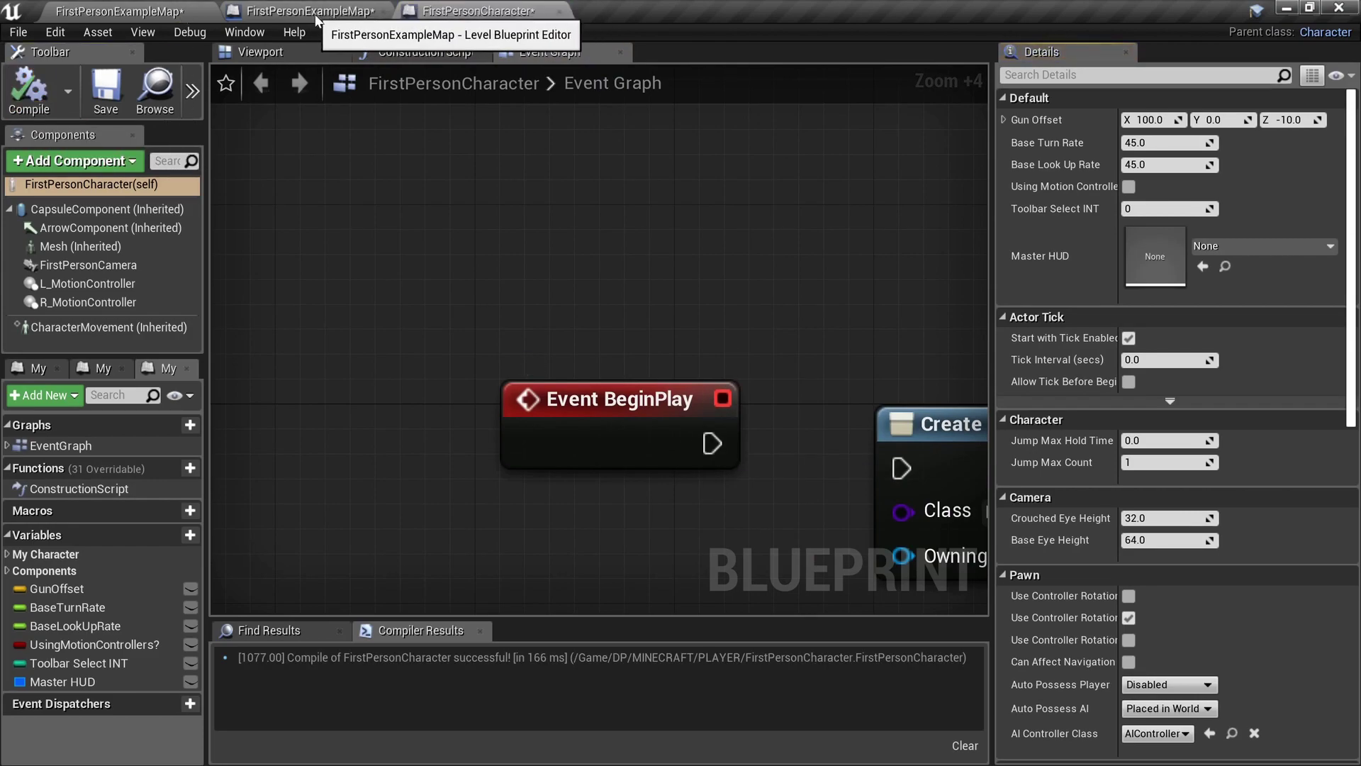
click(316, 19)
click(494, 8)
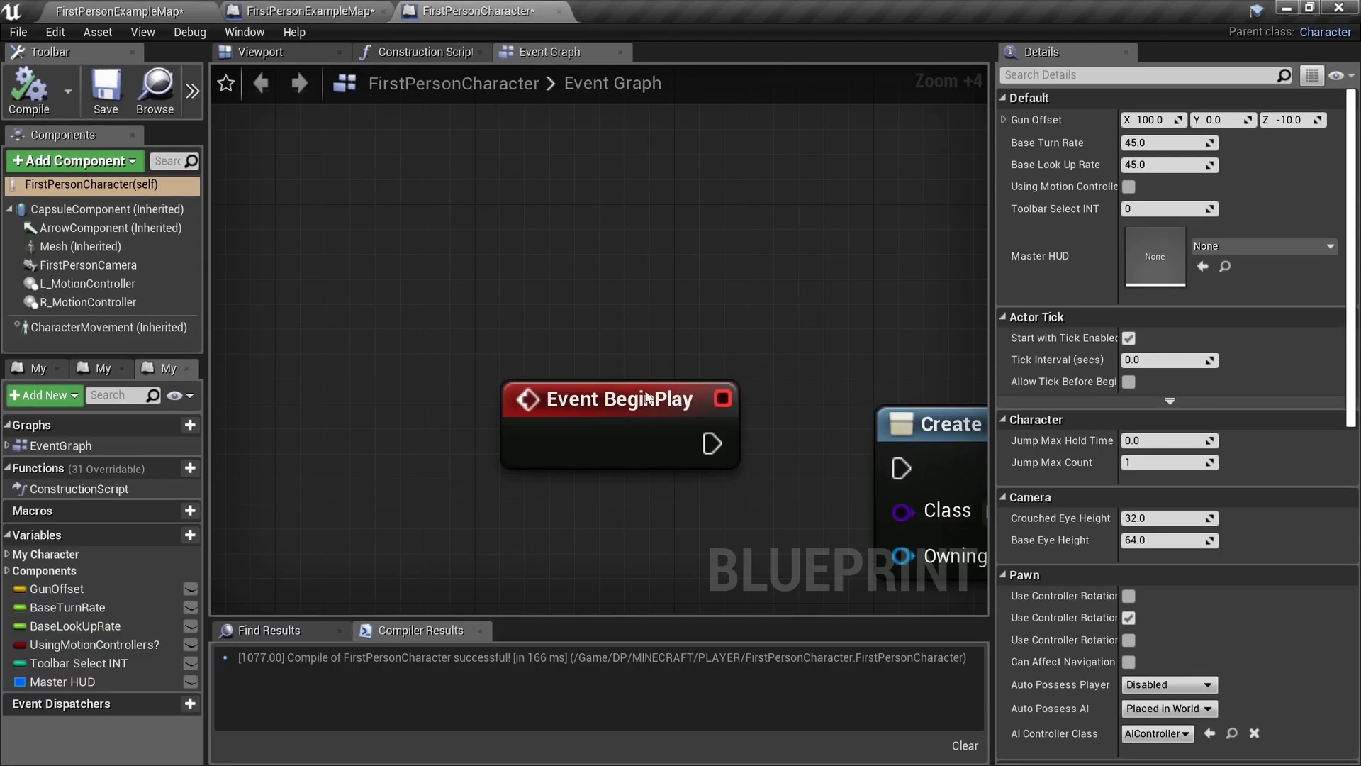
scroll(638, 395, down, 9)
right_drag(652, 398, 499, 377)
scroll(499, 377, up, 2)
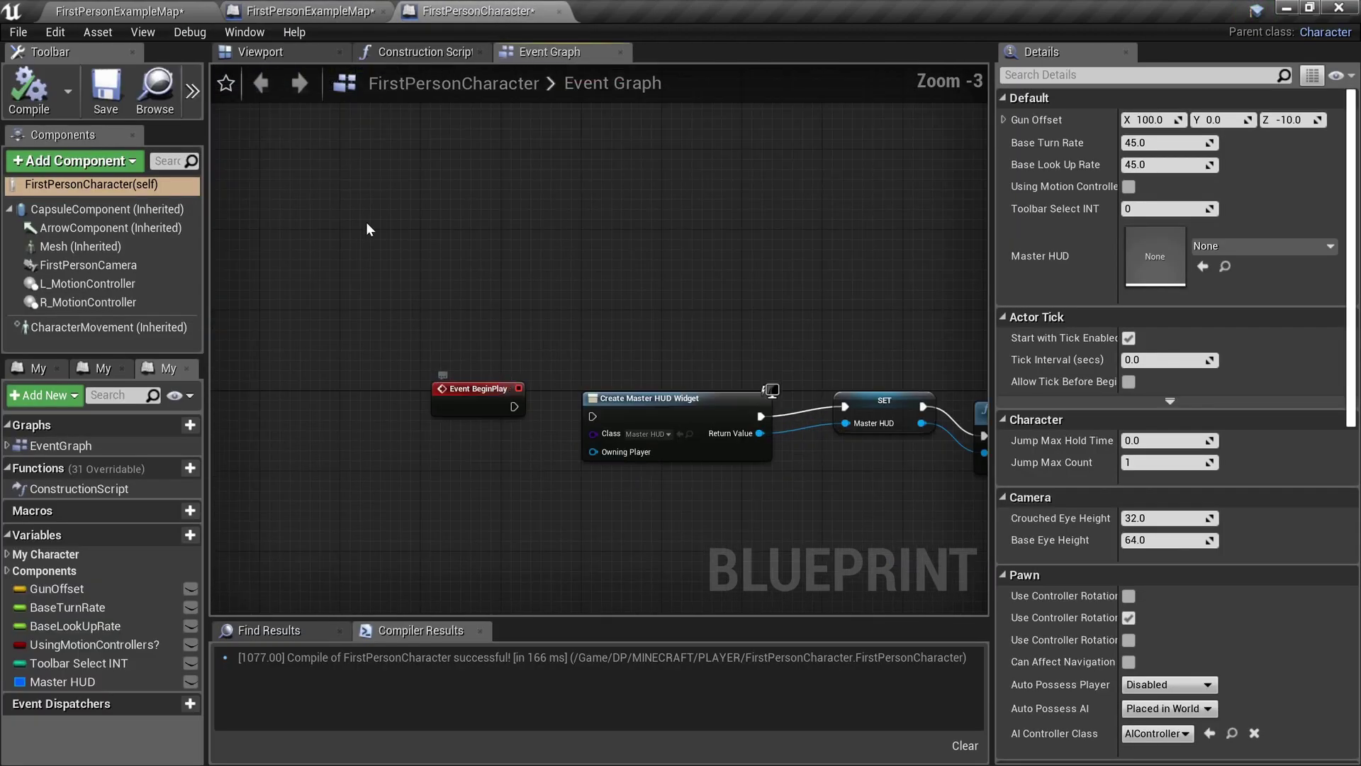
Return to the level and play it fullscreen to check the grass block shot without the HUD.
click(156, 16)
right_drag(596, 436, 604, 443)
key(w)
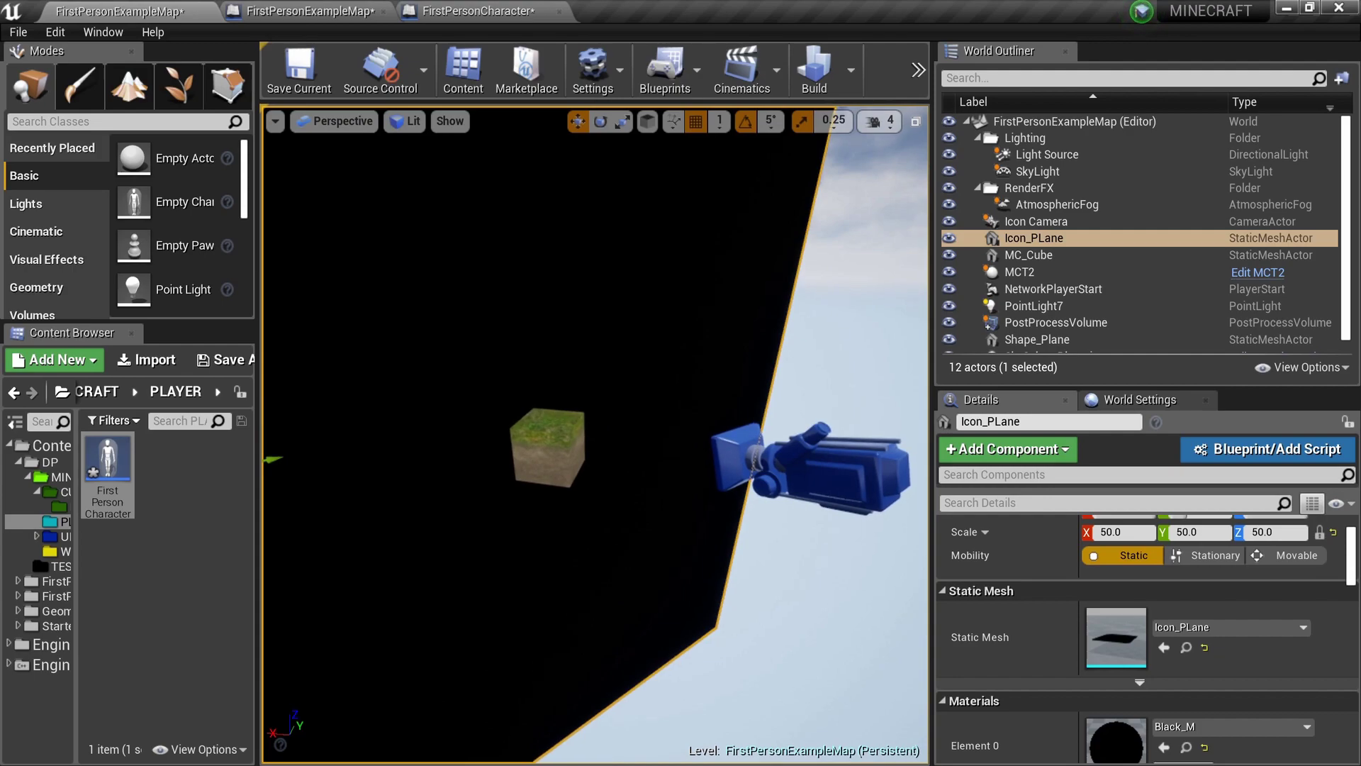
key(a)
right_drag(604, 444, 659, 441)
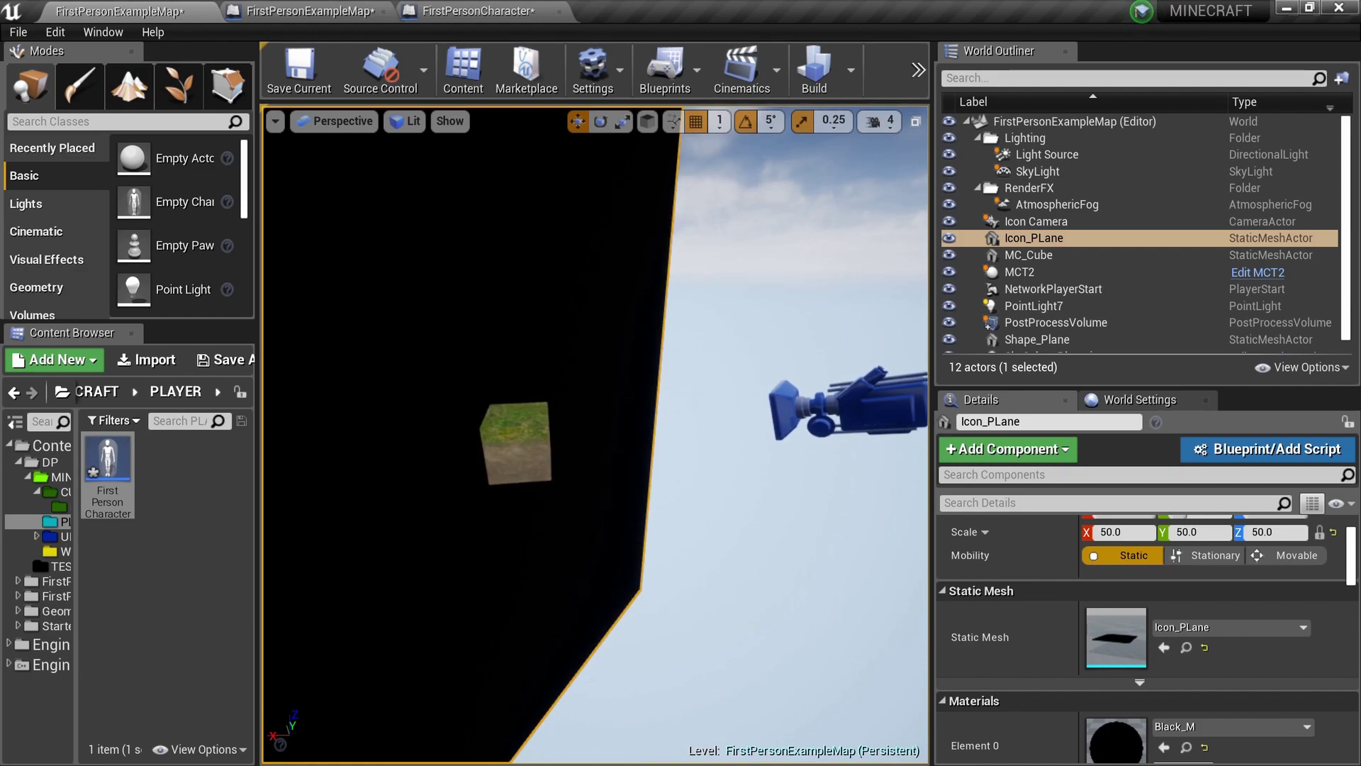
key(F11)
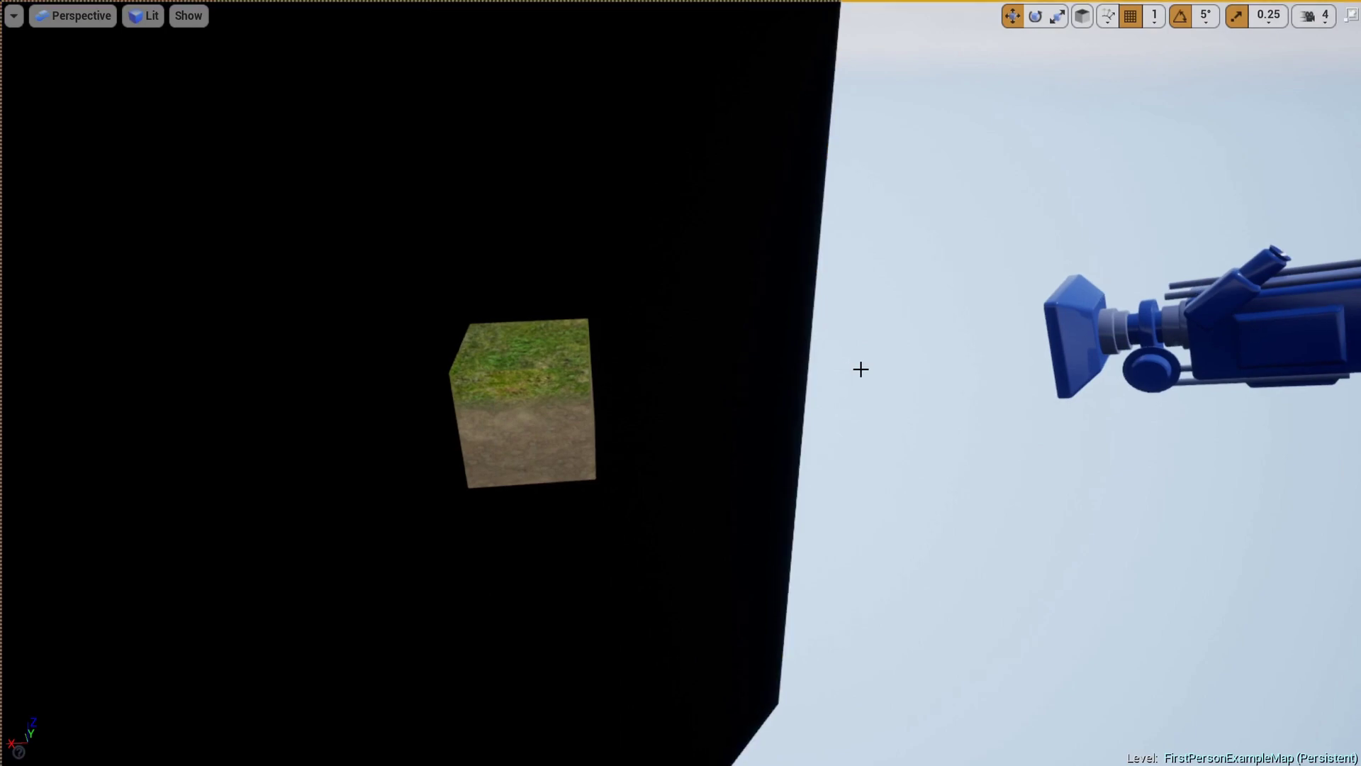
key(alt+p)
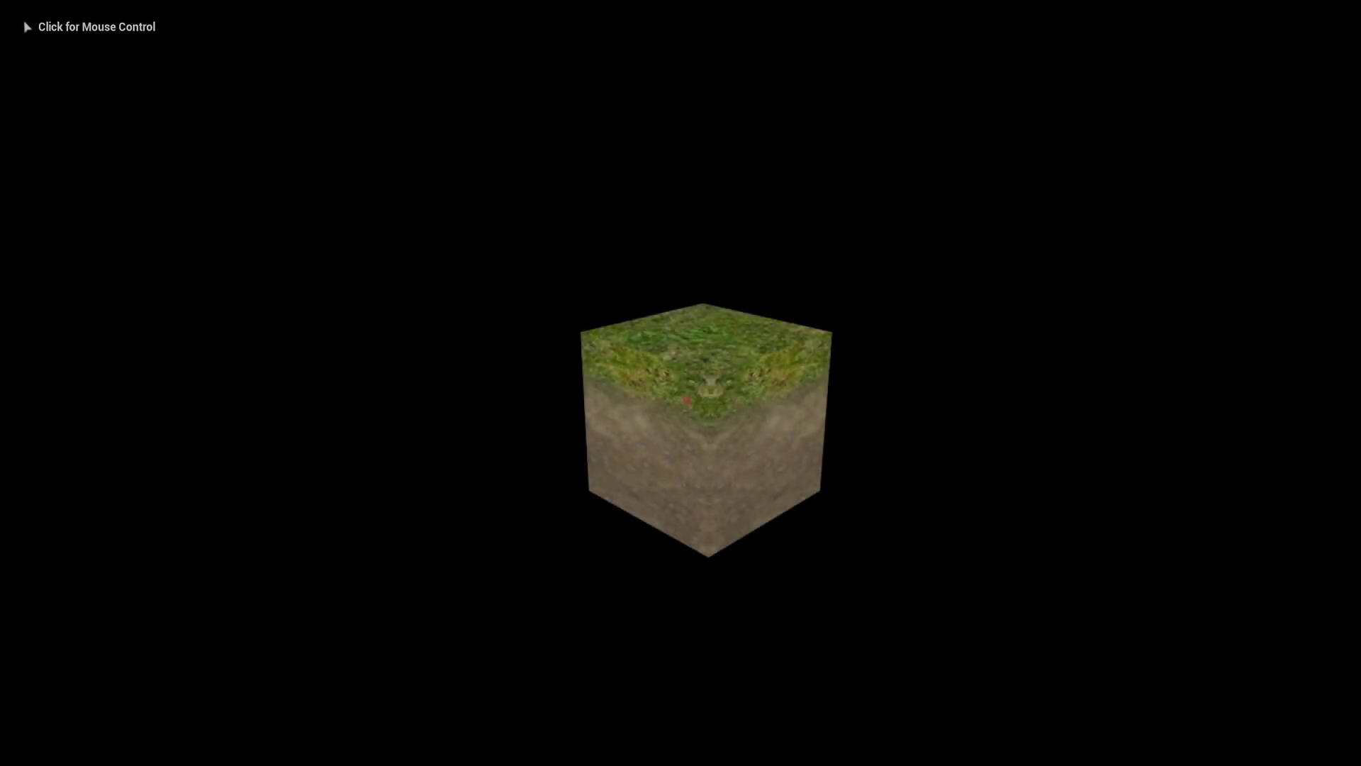
key(Escape)
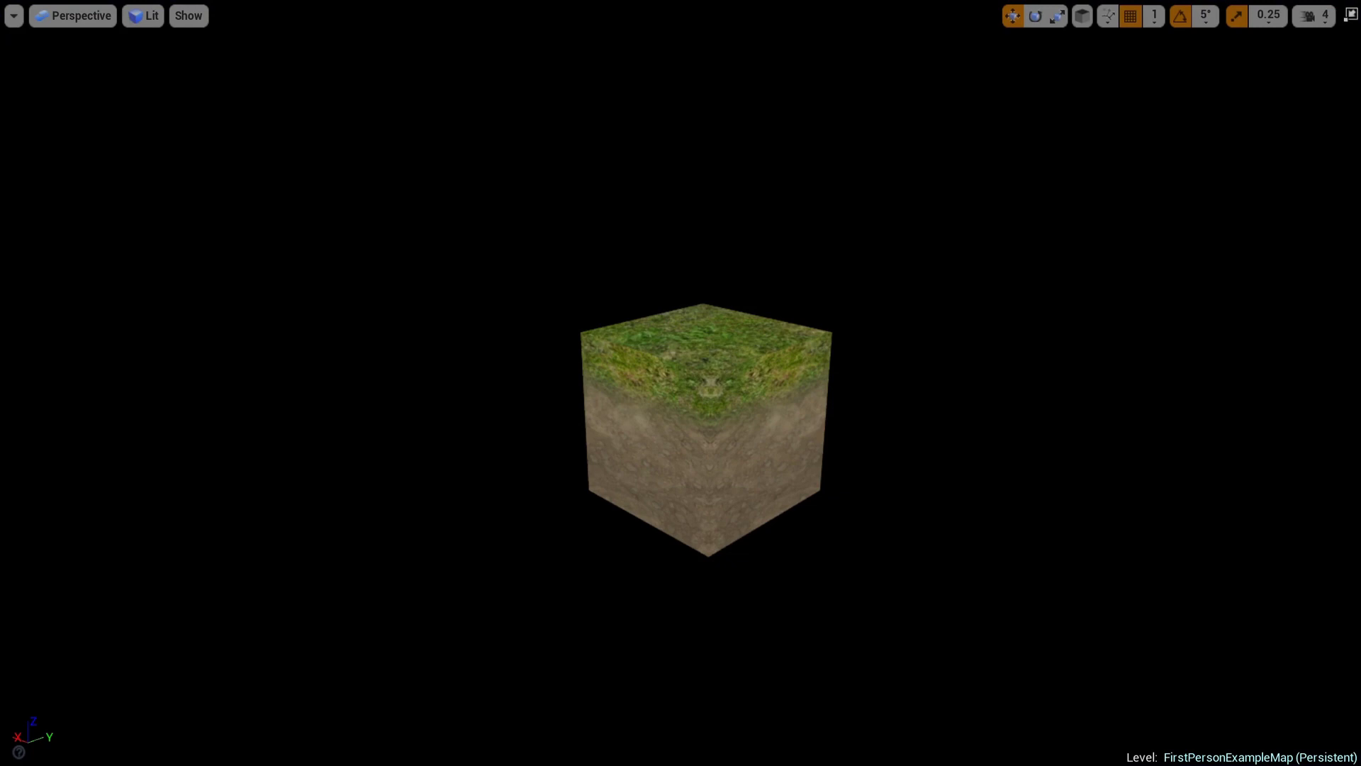
key(F11)
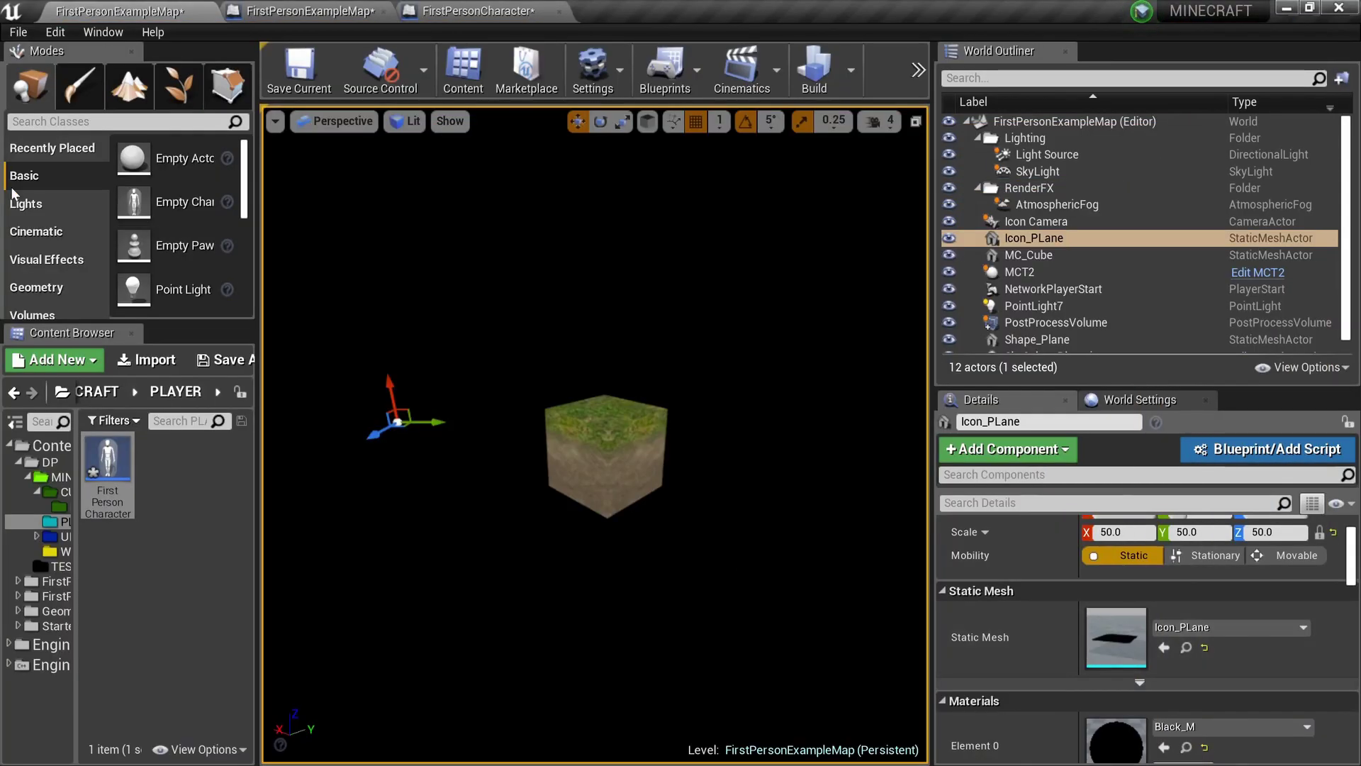
Apply Dort_Block_Emissive_M from the EMISSIVE folder to the cube and play the level fullscreen for the dirt icon shot.
click(59, 507)
click(62, 492)
click(62, 507)
drag(74, 488, 595, 477)
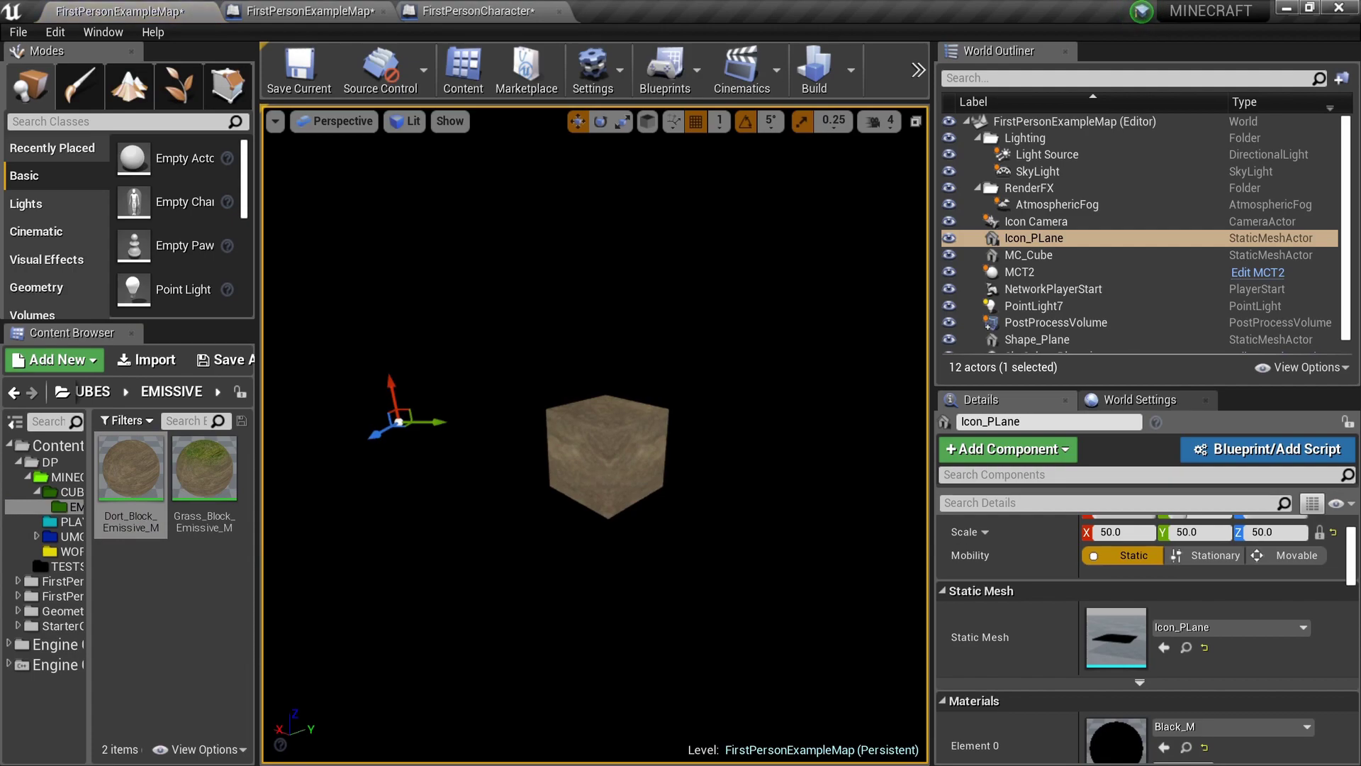
key(F11)
key(alt+p)
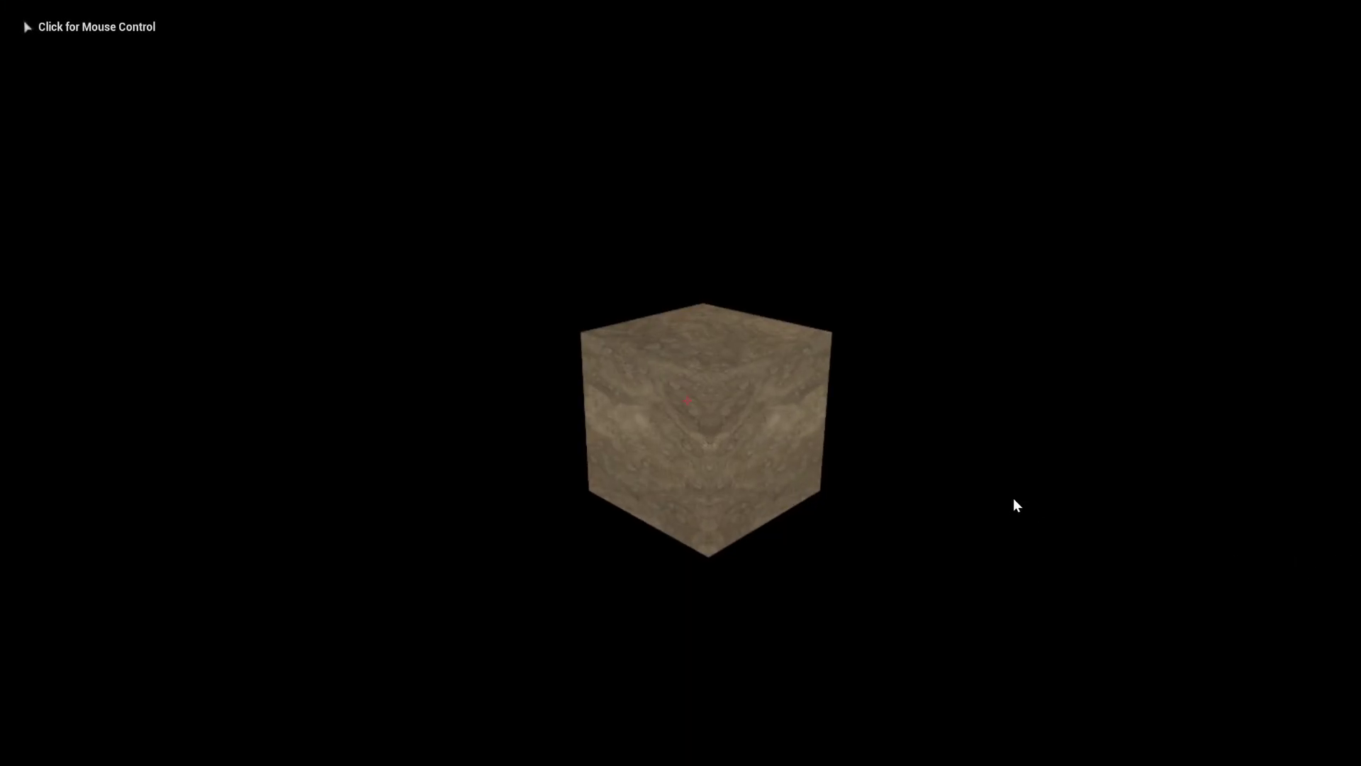
End the fullscreen play session and briefly replay the level in the viewport to check the dirt block shot.
key(shift+F1)
key(F11)
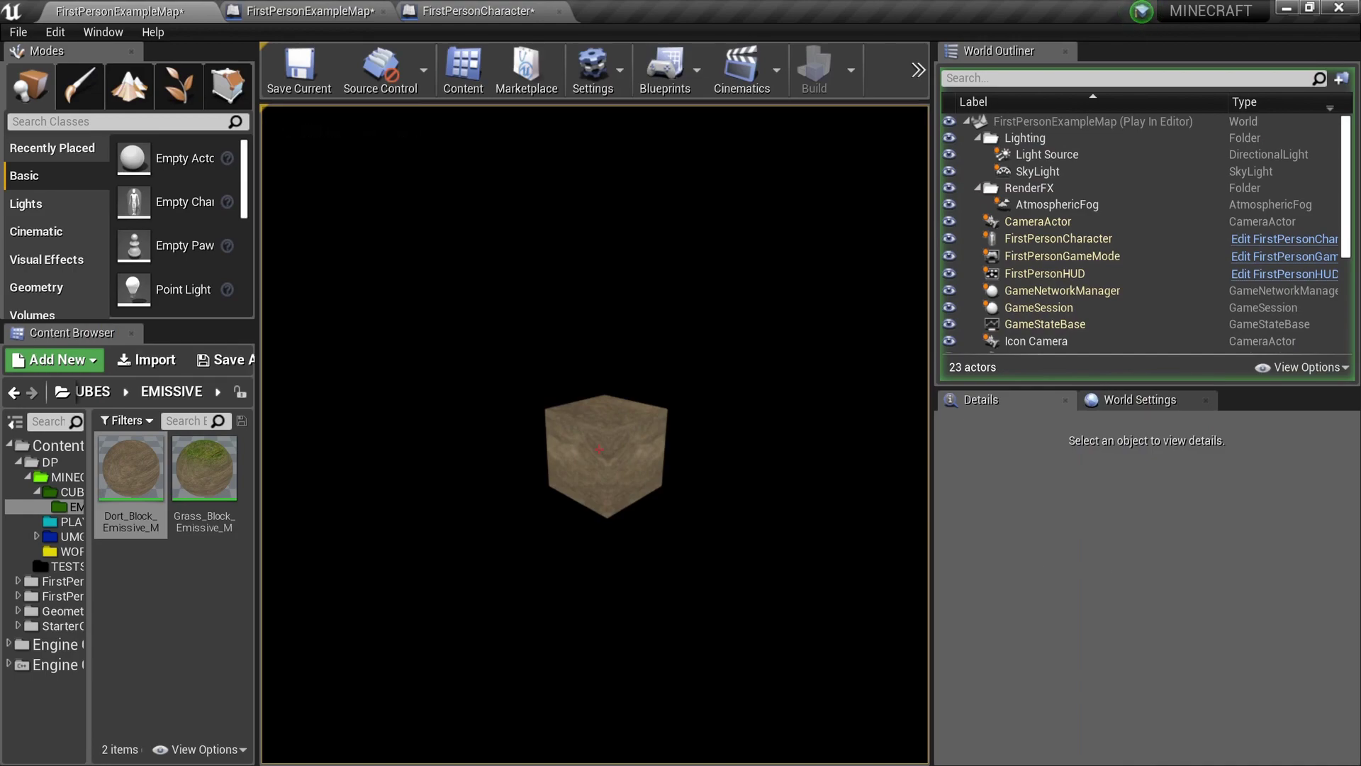
key(Escape)
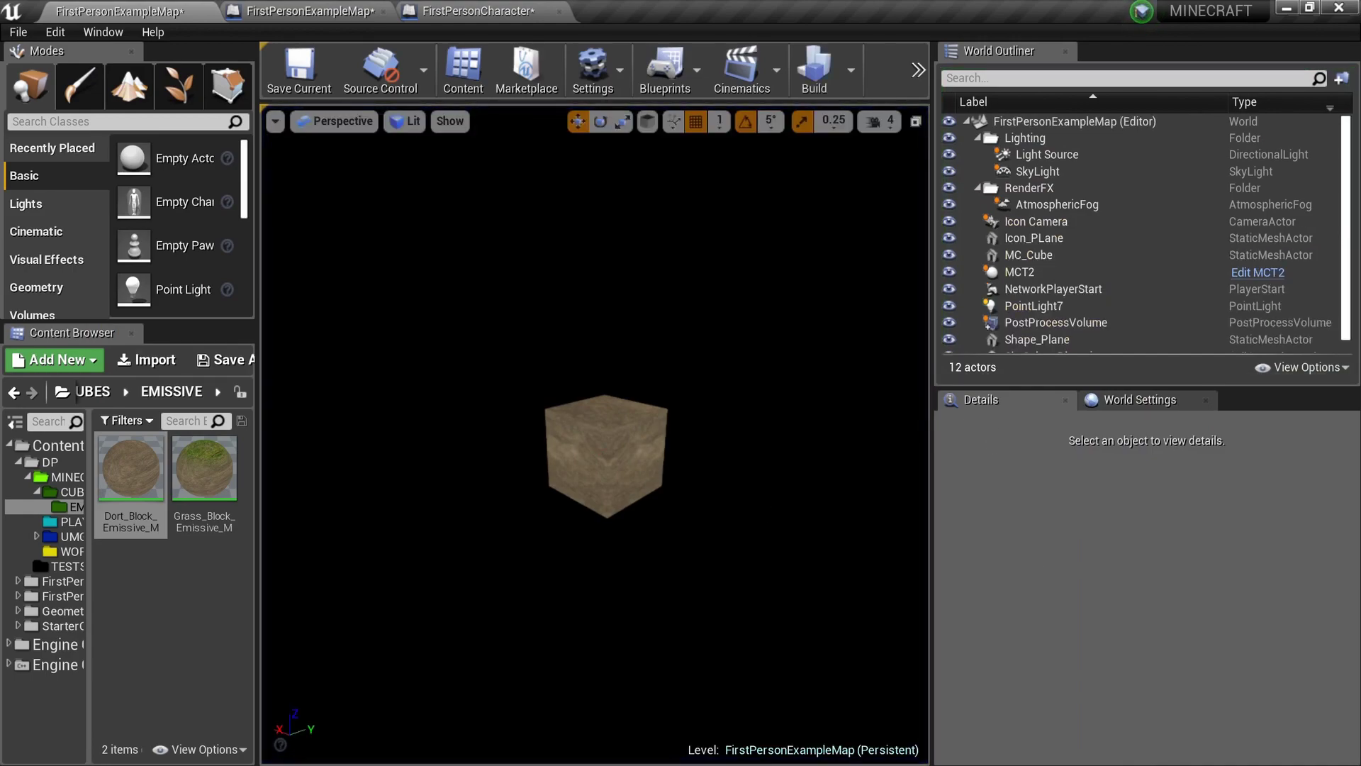
key(alt+p)
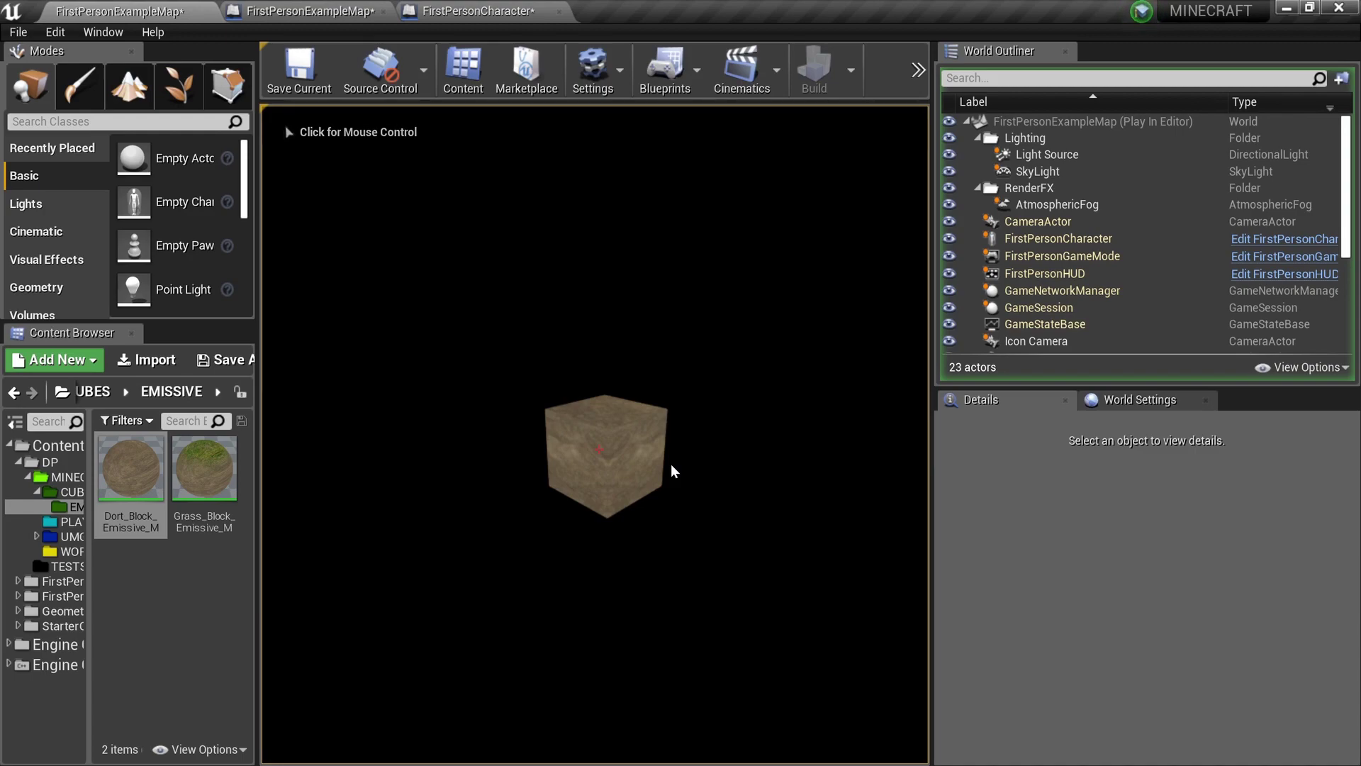
key(Escape)
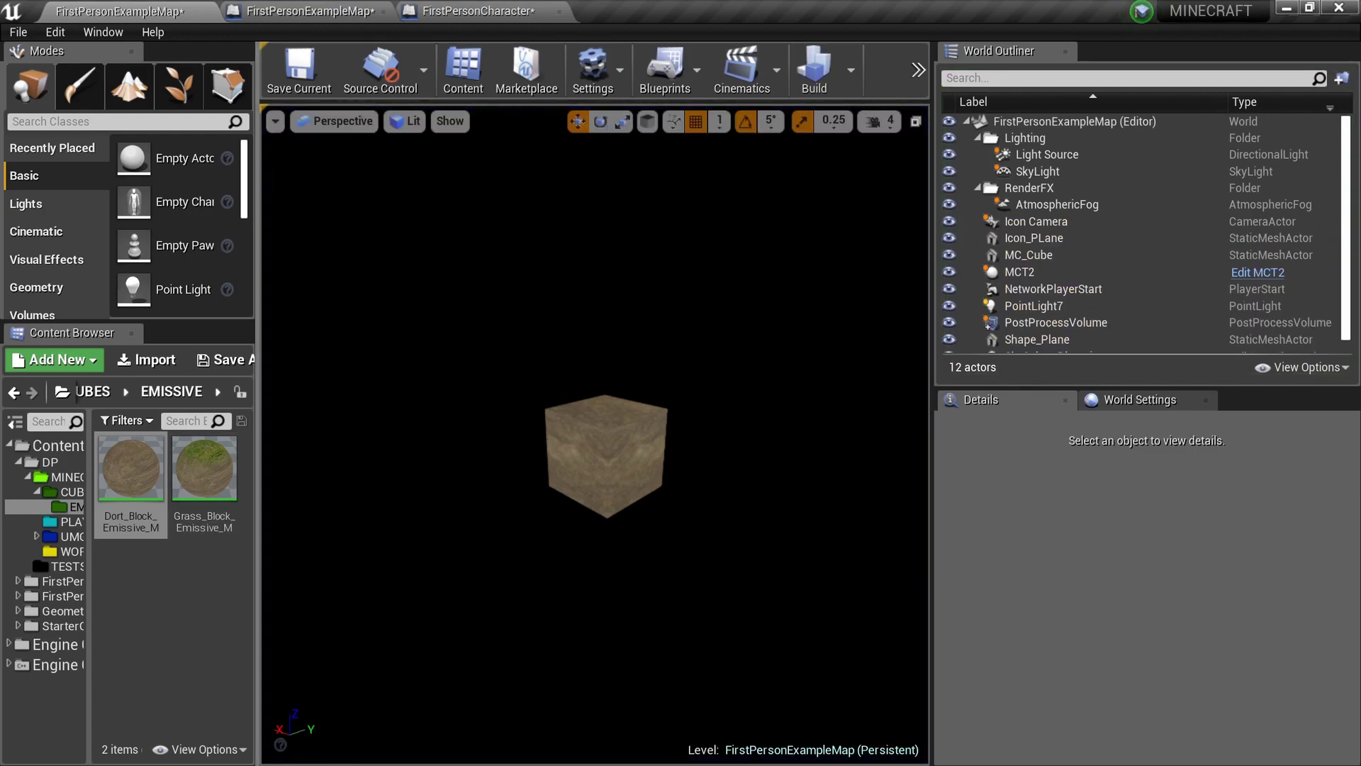
Widen the Content Browser and open the FirstPersonHUD blueprint from the FirstPersonBP Blueprints folder.
drag(254, 578, 383, 567)
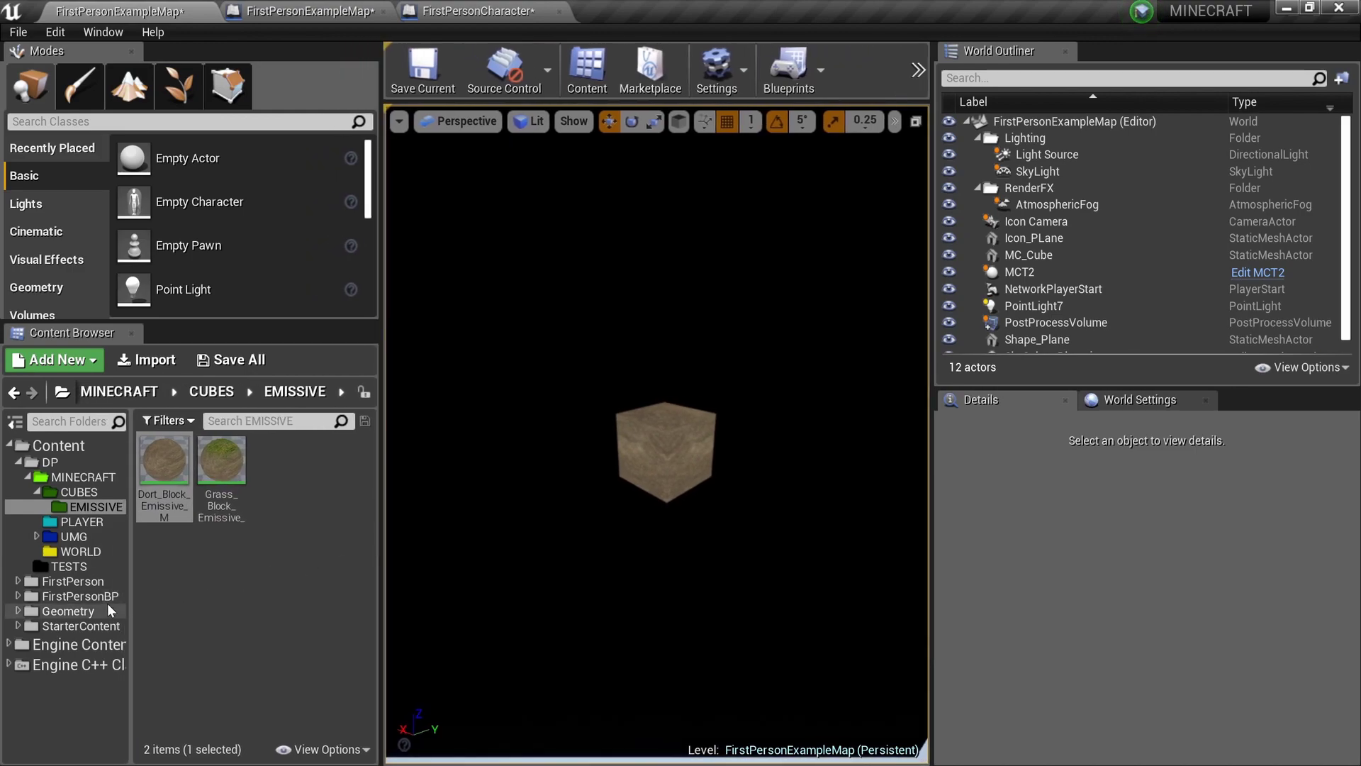
click(110, 597)
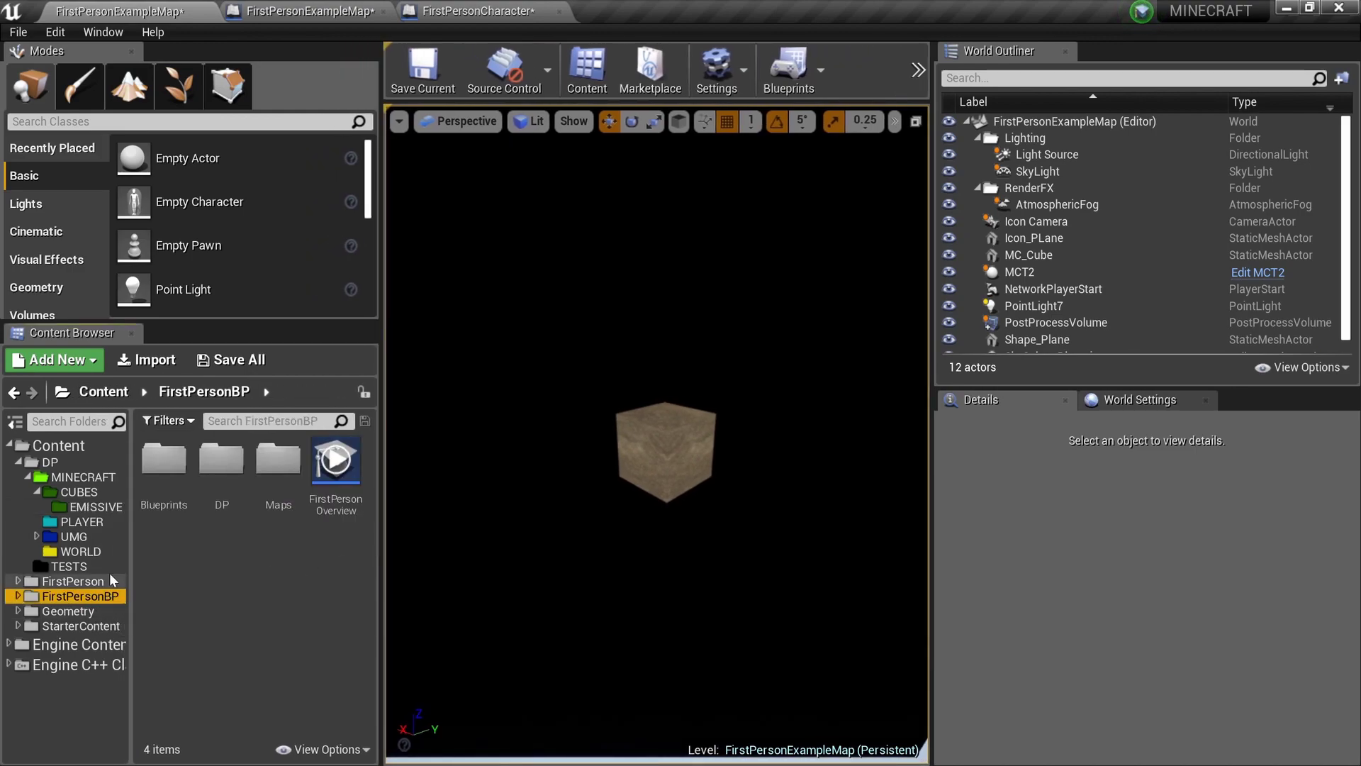
double_click(164, 460)
double_click(224, 486)
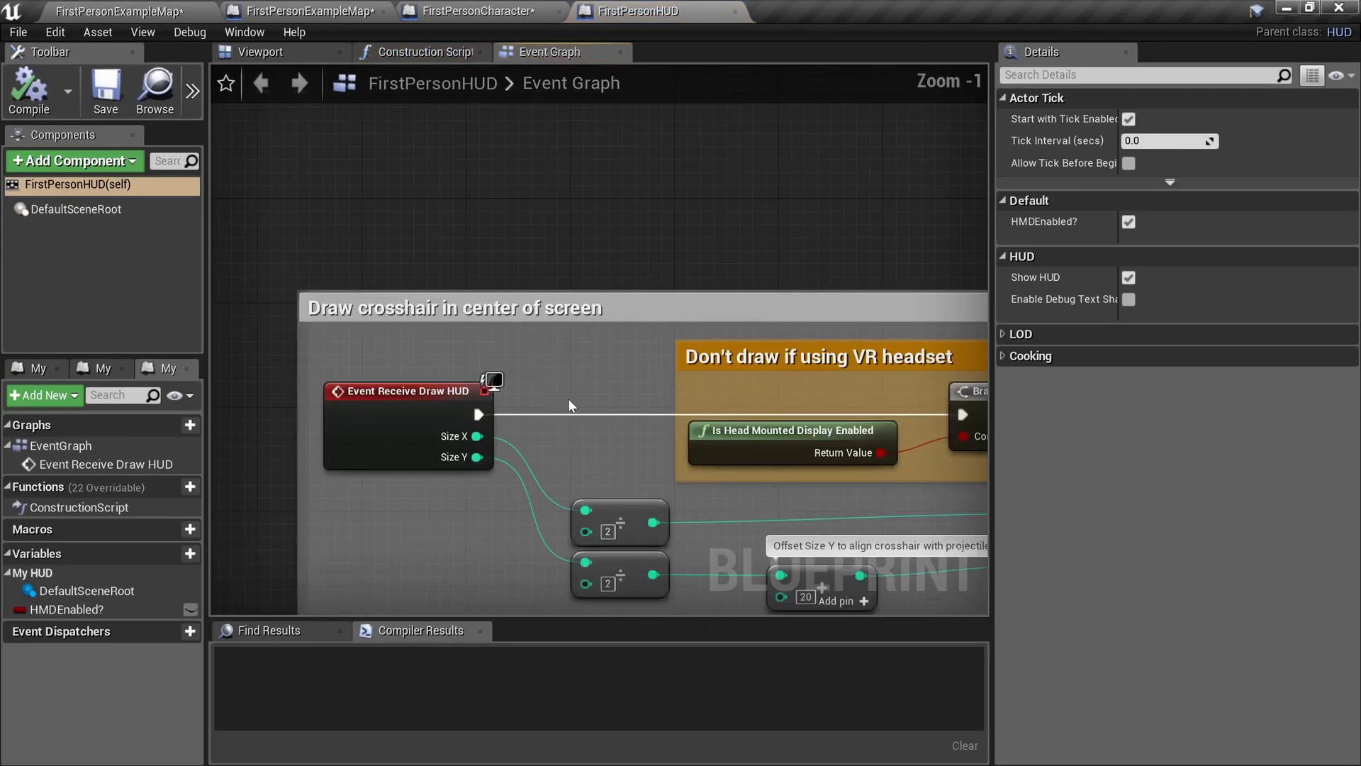
Delete all crosshair-drawing nodes from the FirstPersonHUD Event Graph, compile the blueprint and close it to return to the level.
scroll(502, 390, down, 5)
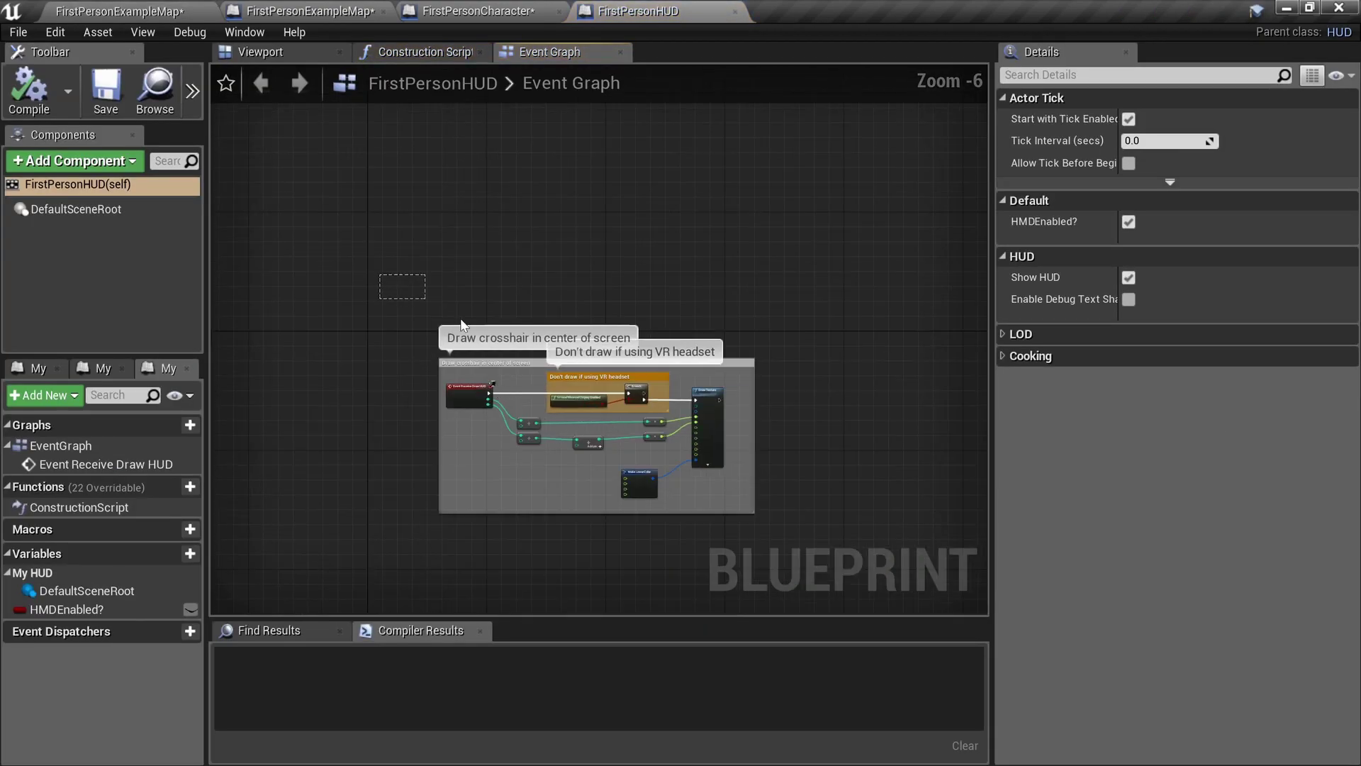
drag(408, 296, 797, 544)
key(Delete)
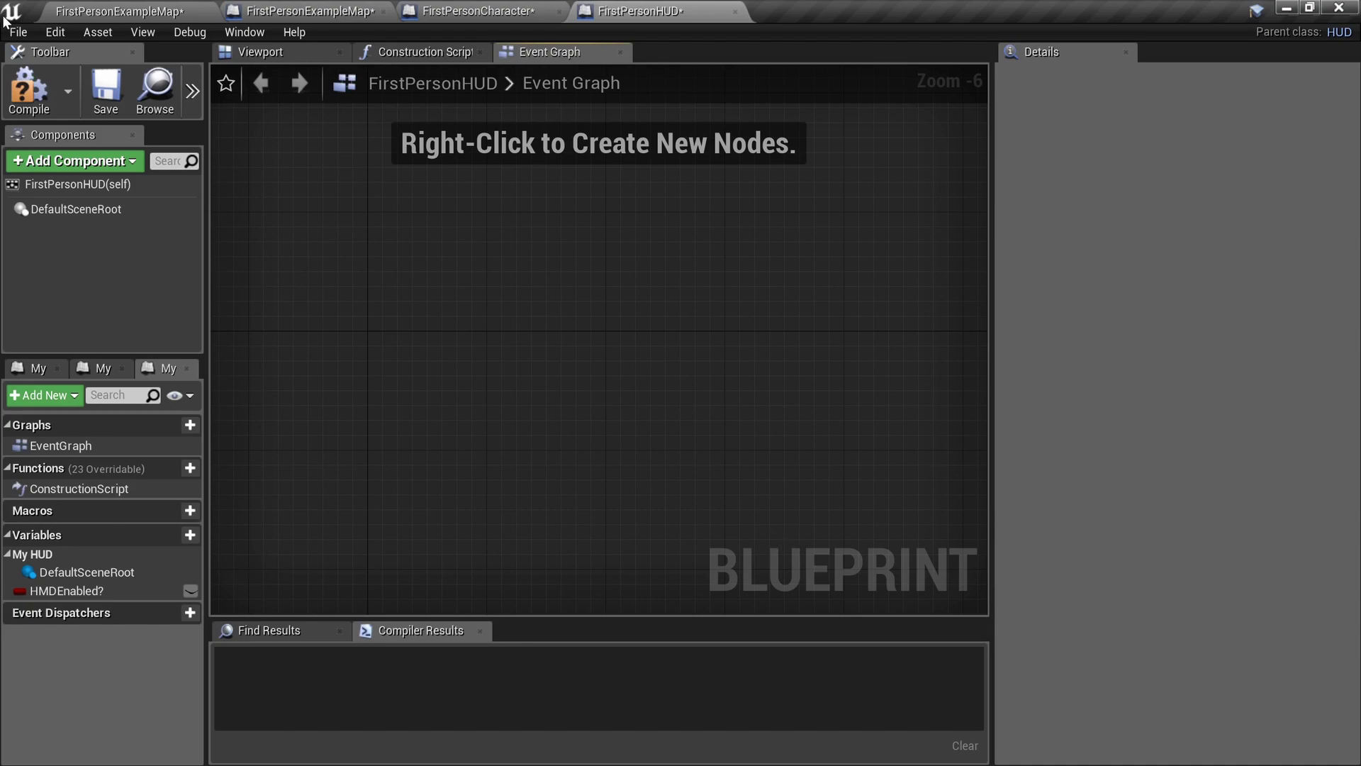
click(10, 104)
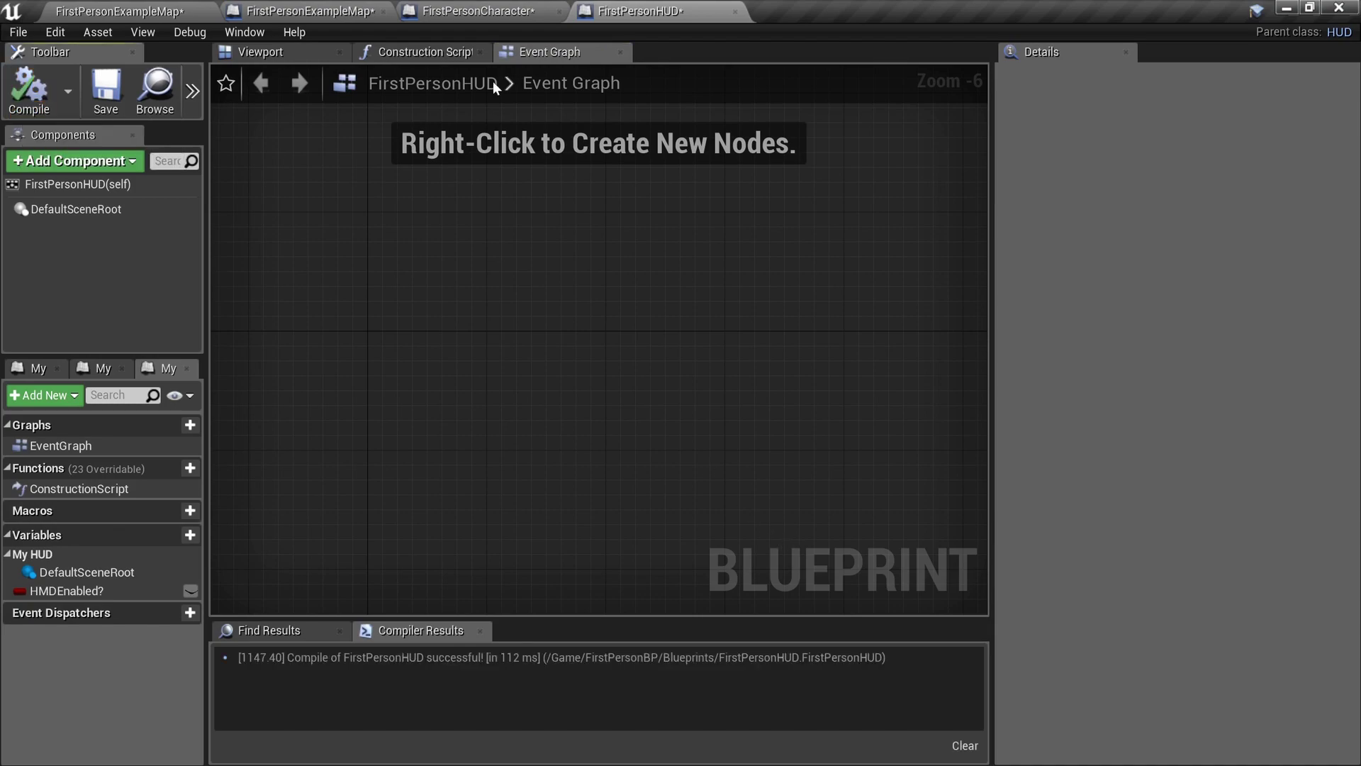
click(734, 11)
click(180, 13)
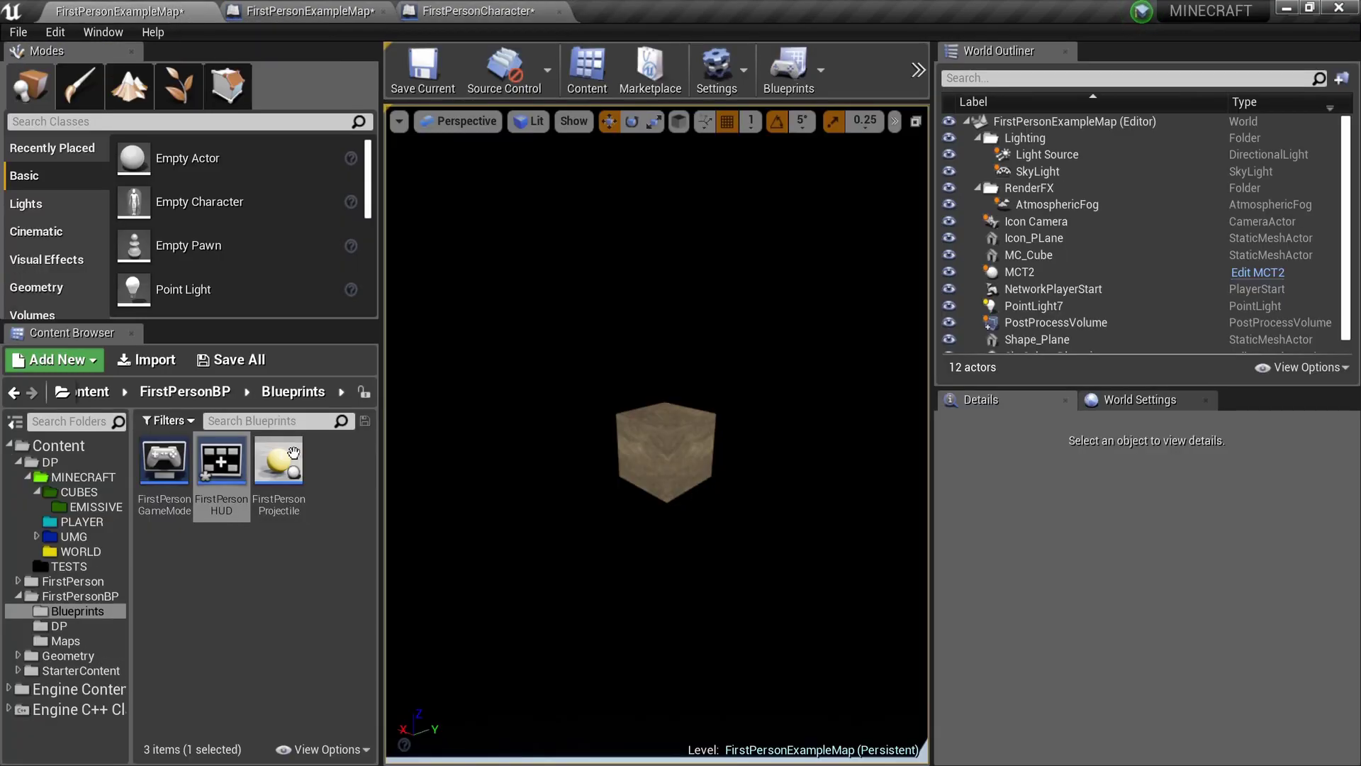
Apply the grass block emissive material from the EMISSIVE folder to the cube and play the level fullscreen for the grass icon shot.
click(96, 507)
drag(221, 461, 666, 454)
middle_drag(773, 546, 741, 546)
click(773, 546)
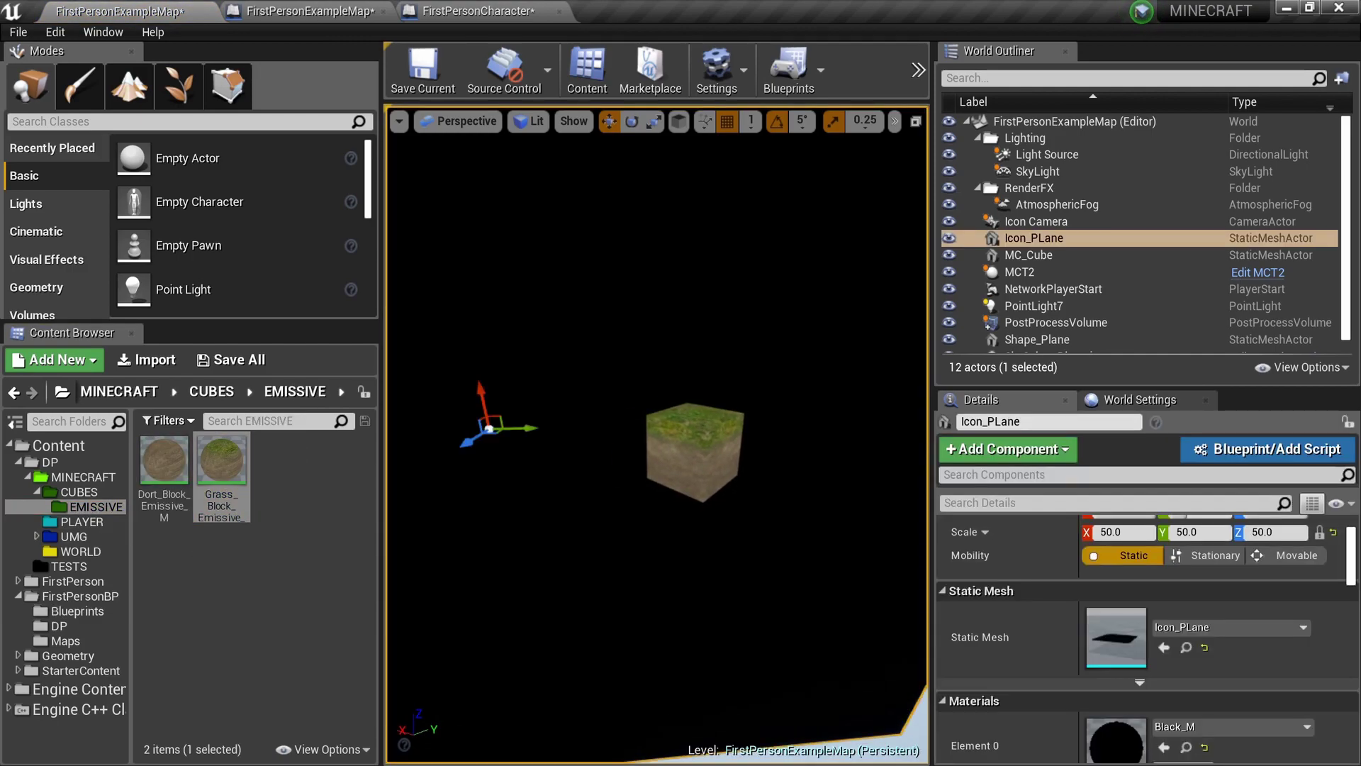
key(F11)
key(alt+p)
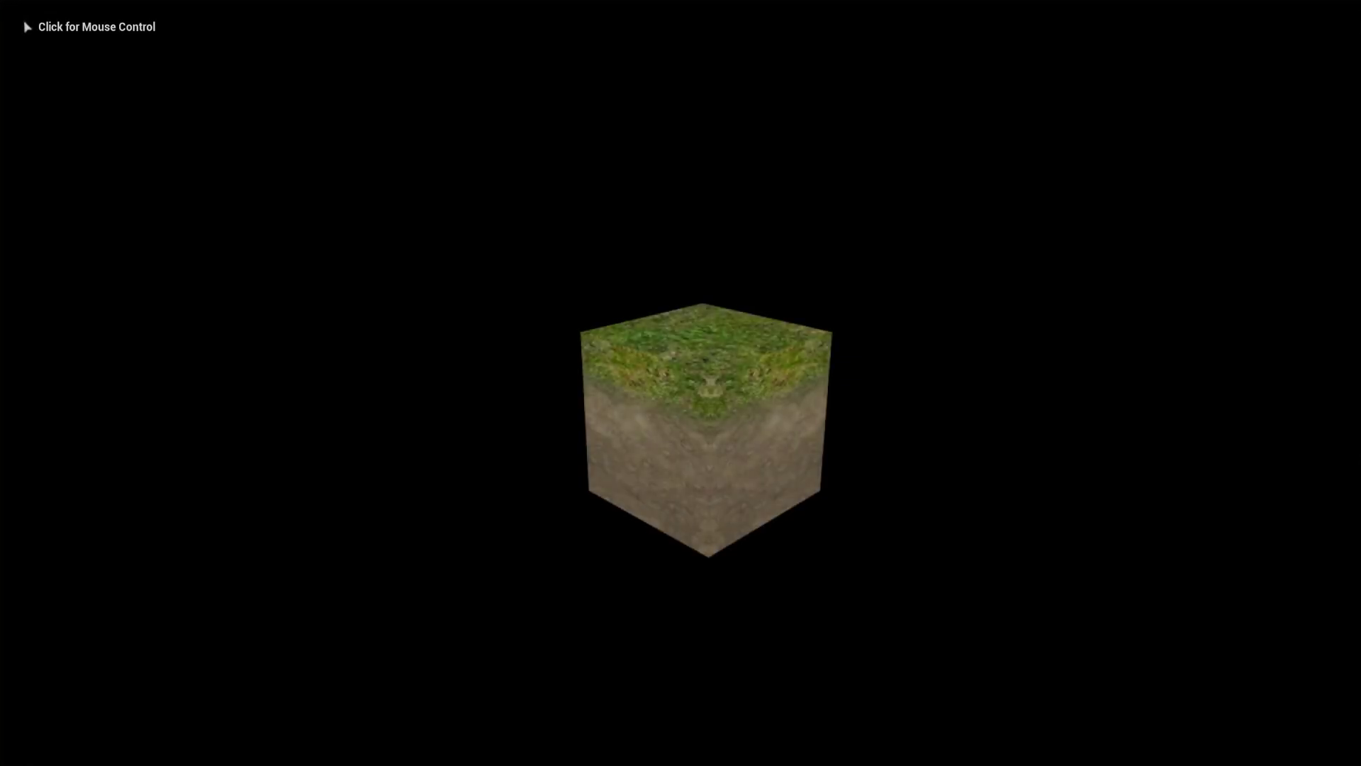
key(Escape)
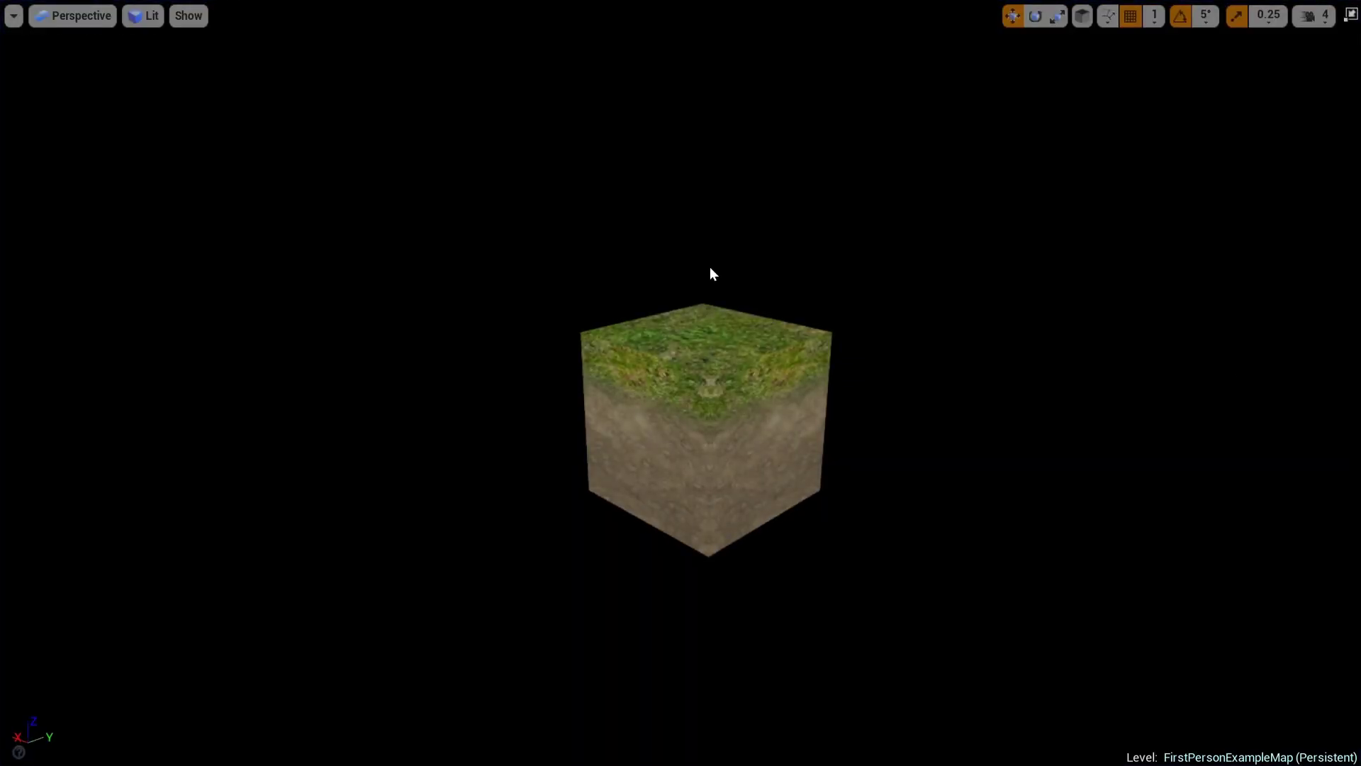
key(F11)
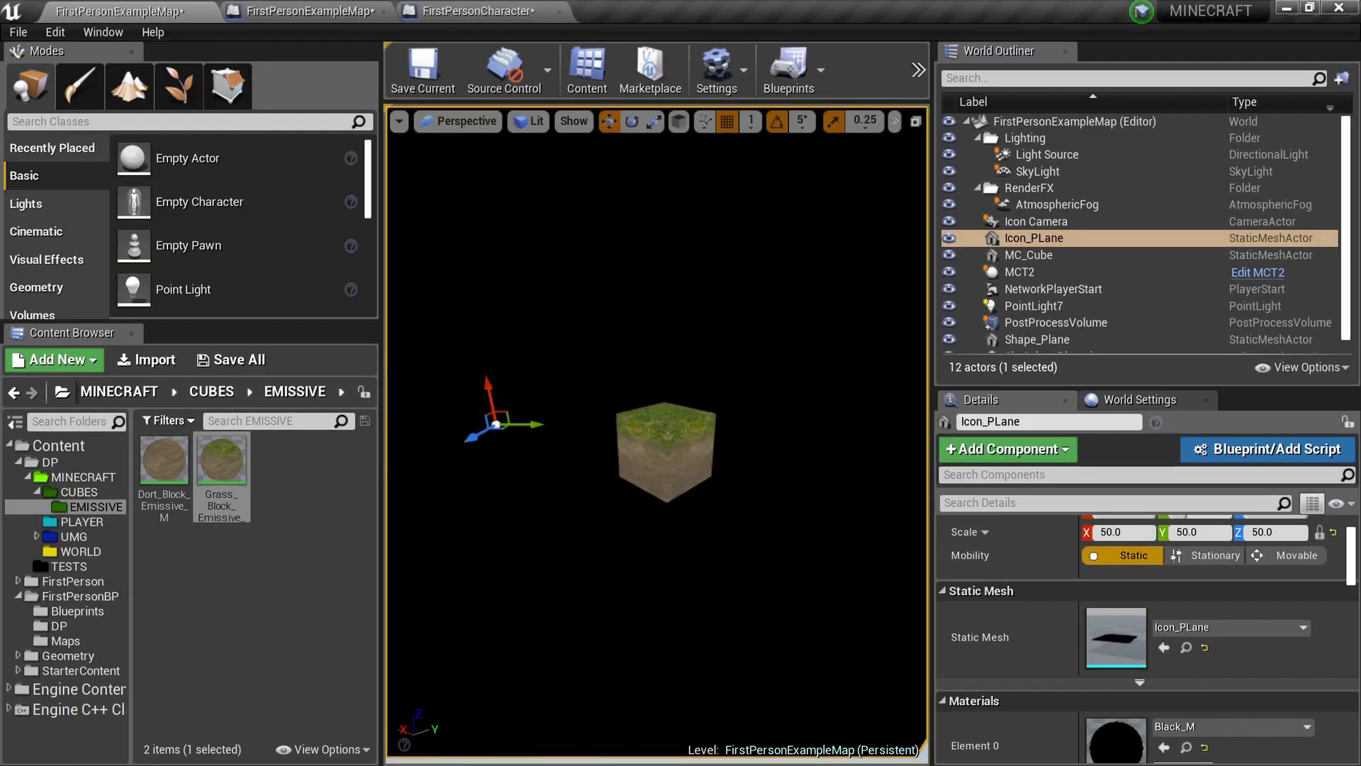
Apply Dort_Block_Emissive_M to the cube and play the level fullscreen in game view for the crosshair-free dirt icon shot.
drag(156, 489, 667, 454)
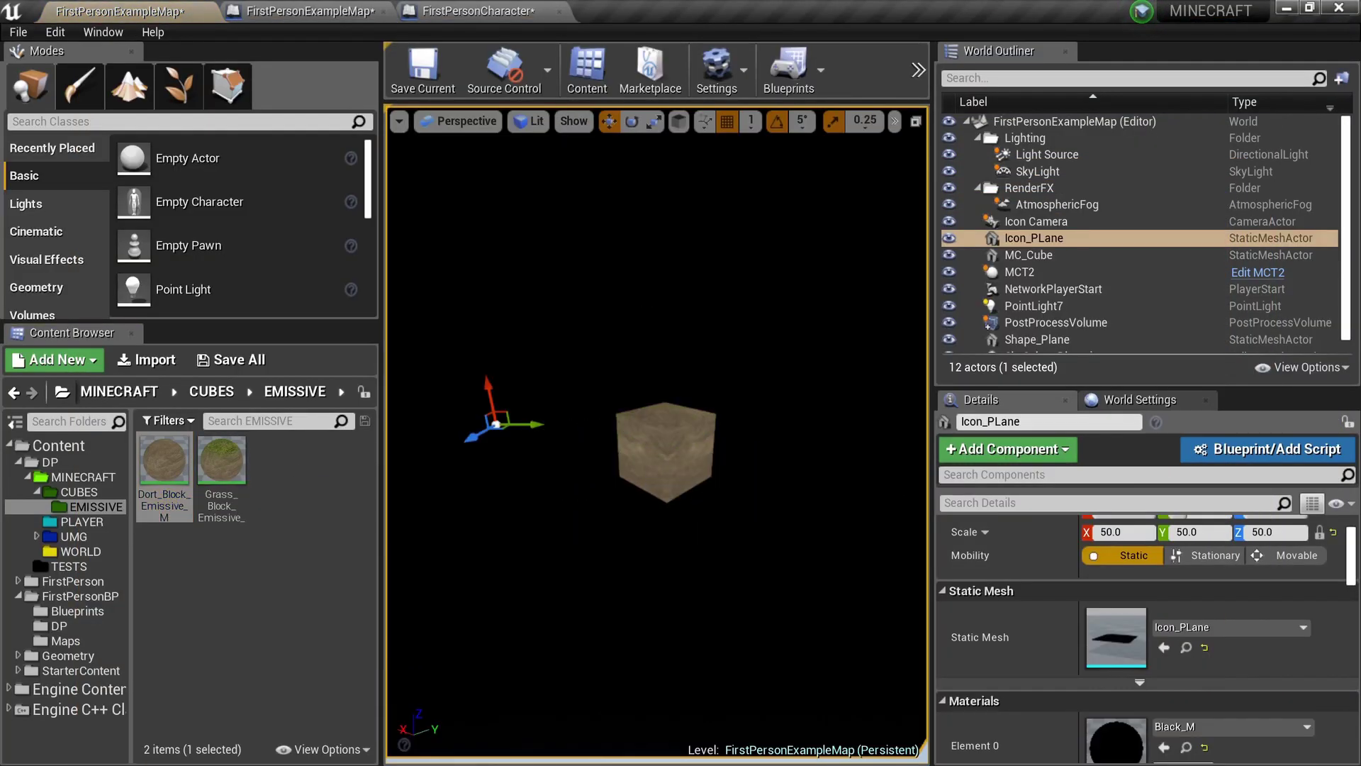
key(F11)
drag(774, 402, 775, 397)
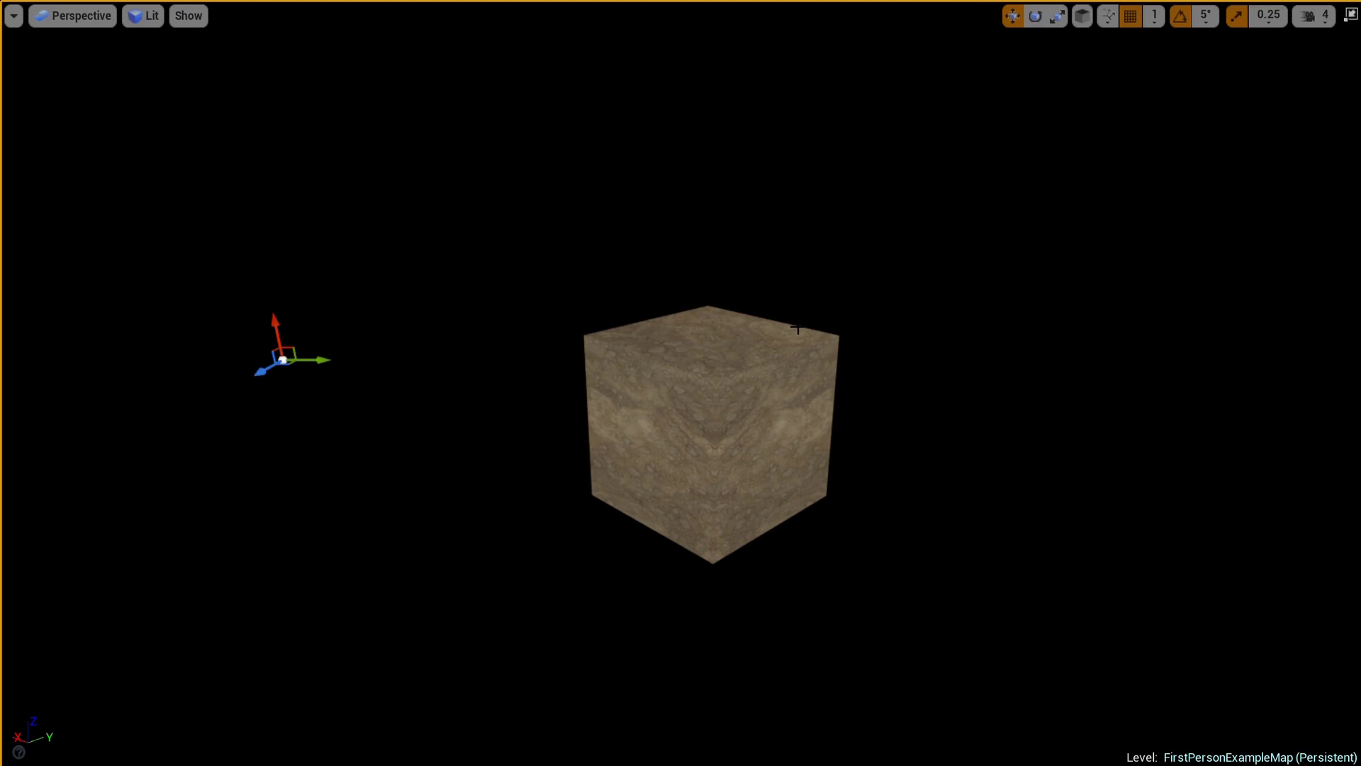
key(g)
key(g)
key(alt+p)
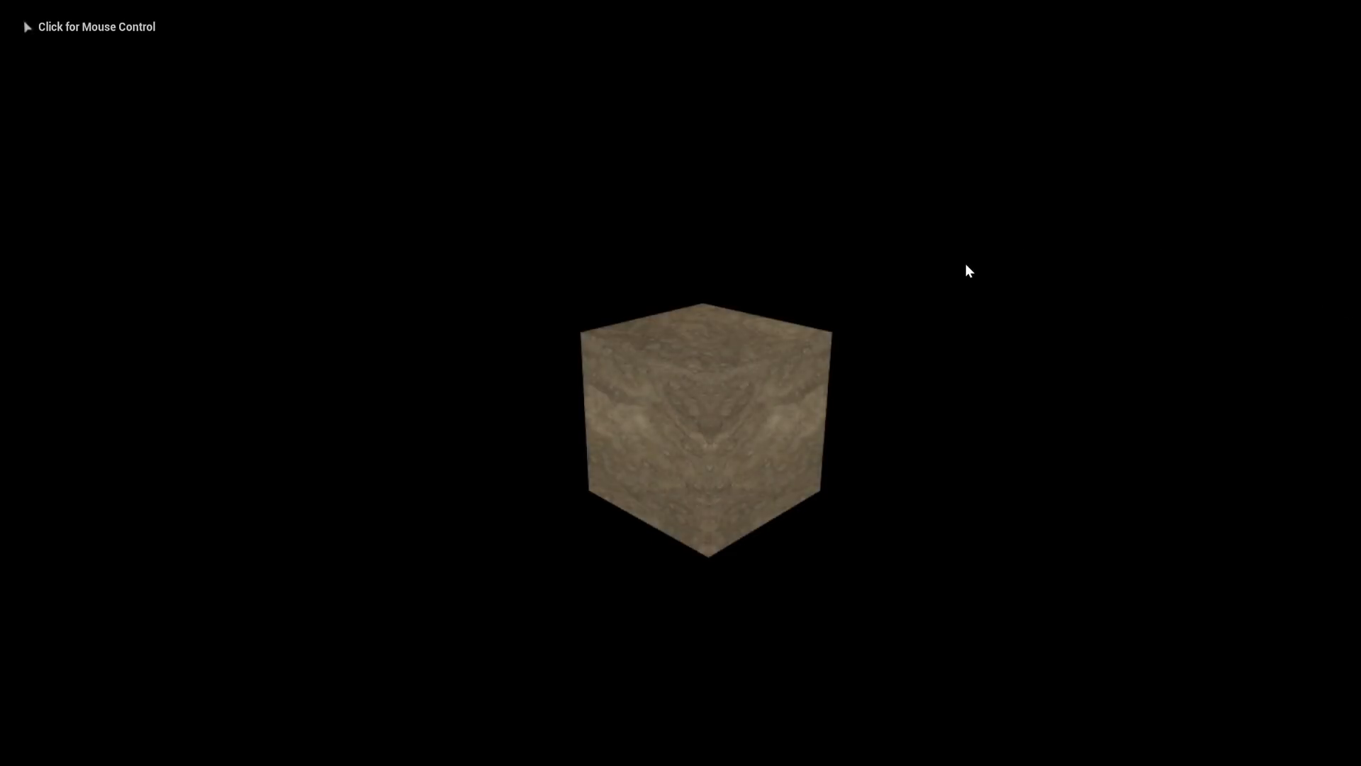
key(Escape)
key(F11)
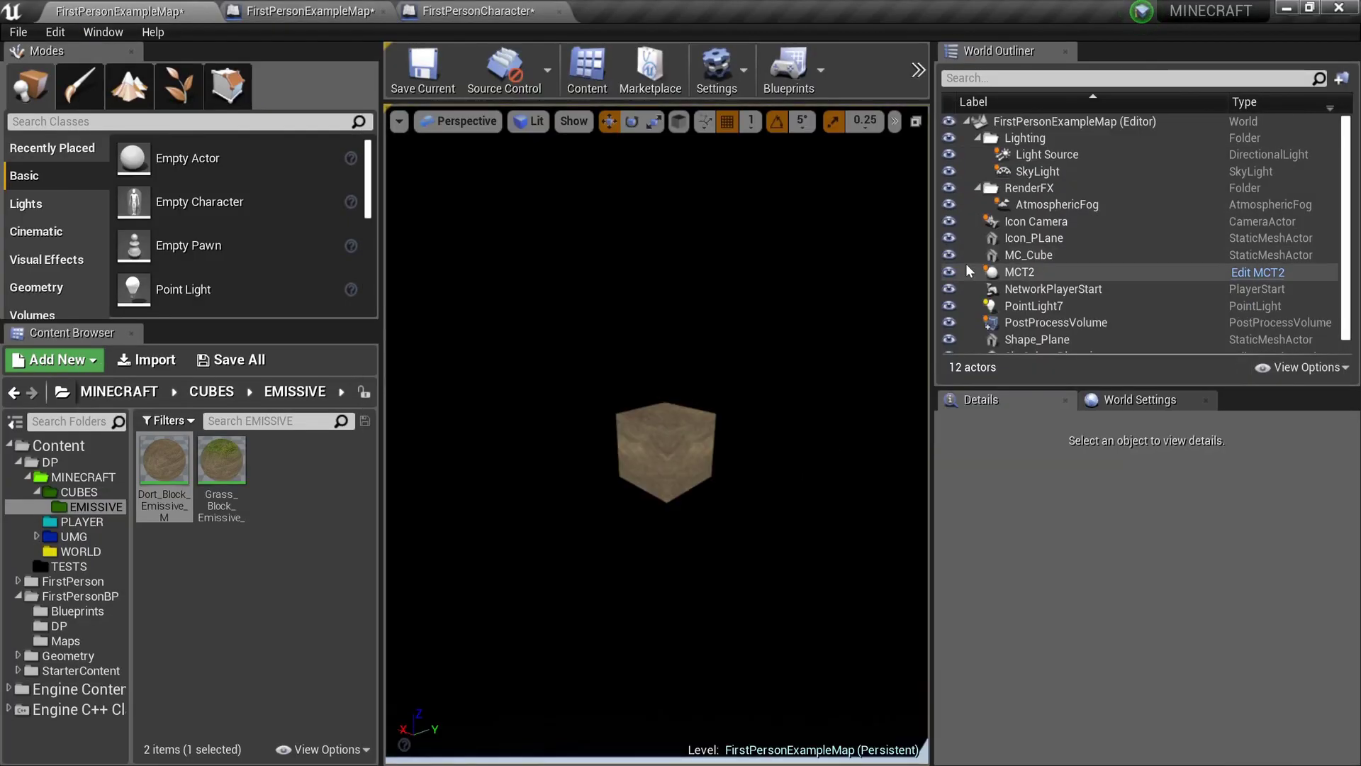
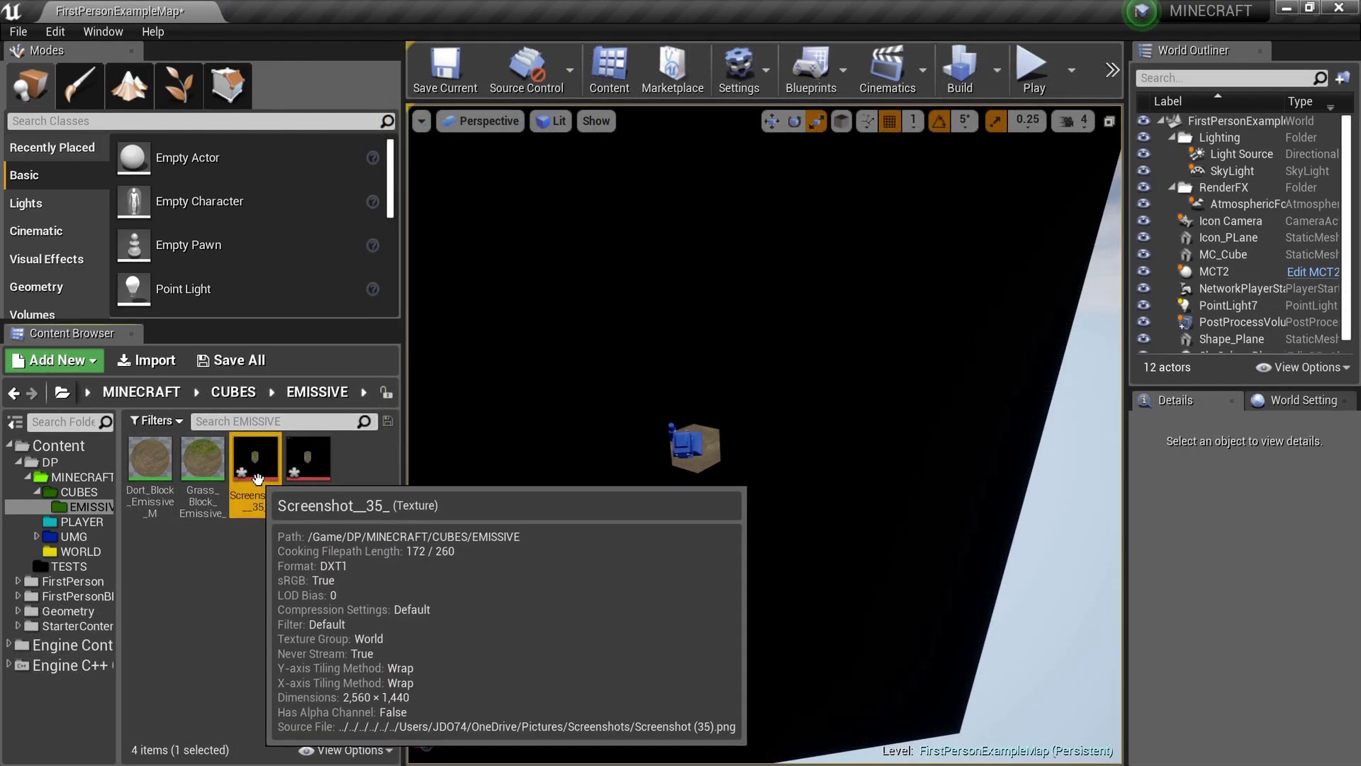
Inspect the imported Screenshot__35_ and Screenshot__36_ textures in the texture editor and at different thumbnail sizes in the EMISSIVE folder.
double_click(258, 479)
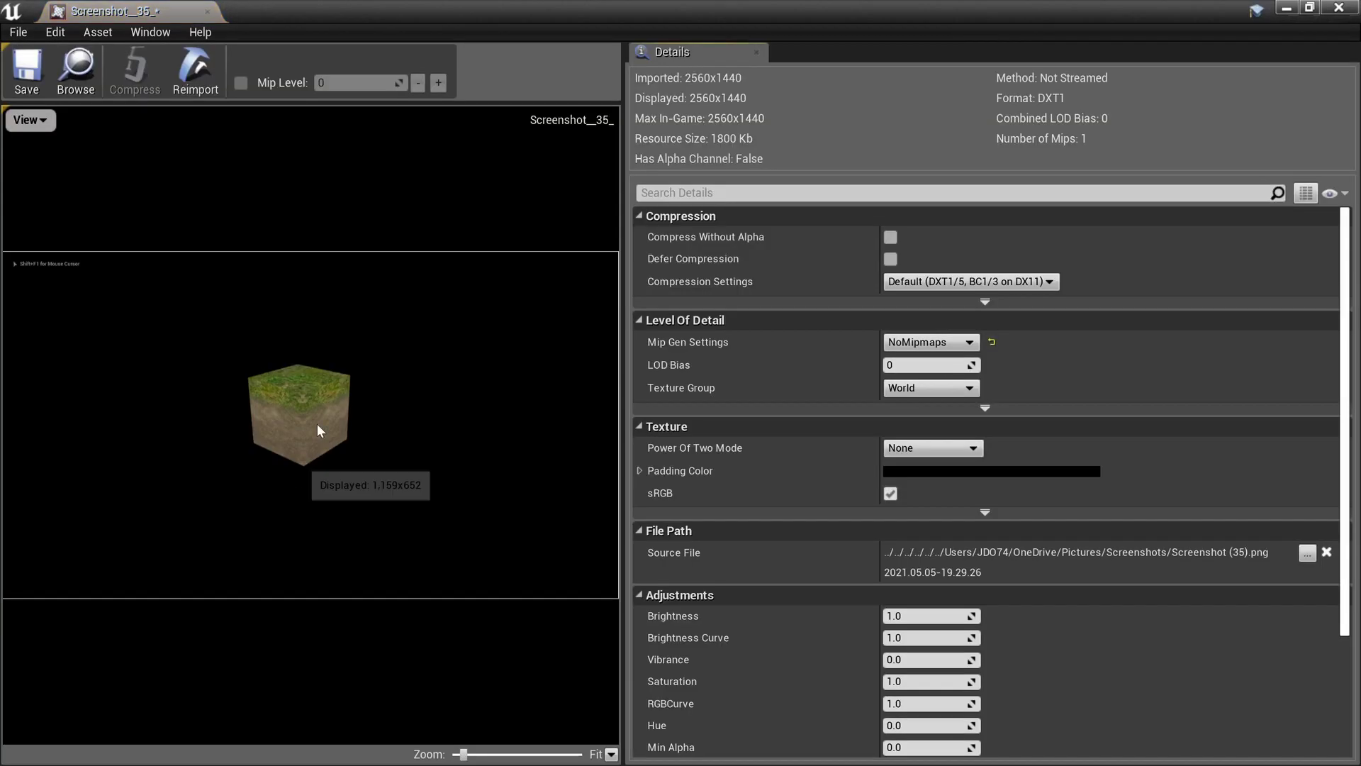
click(207, 12)
double_click(311, 475)
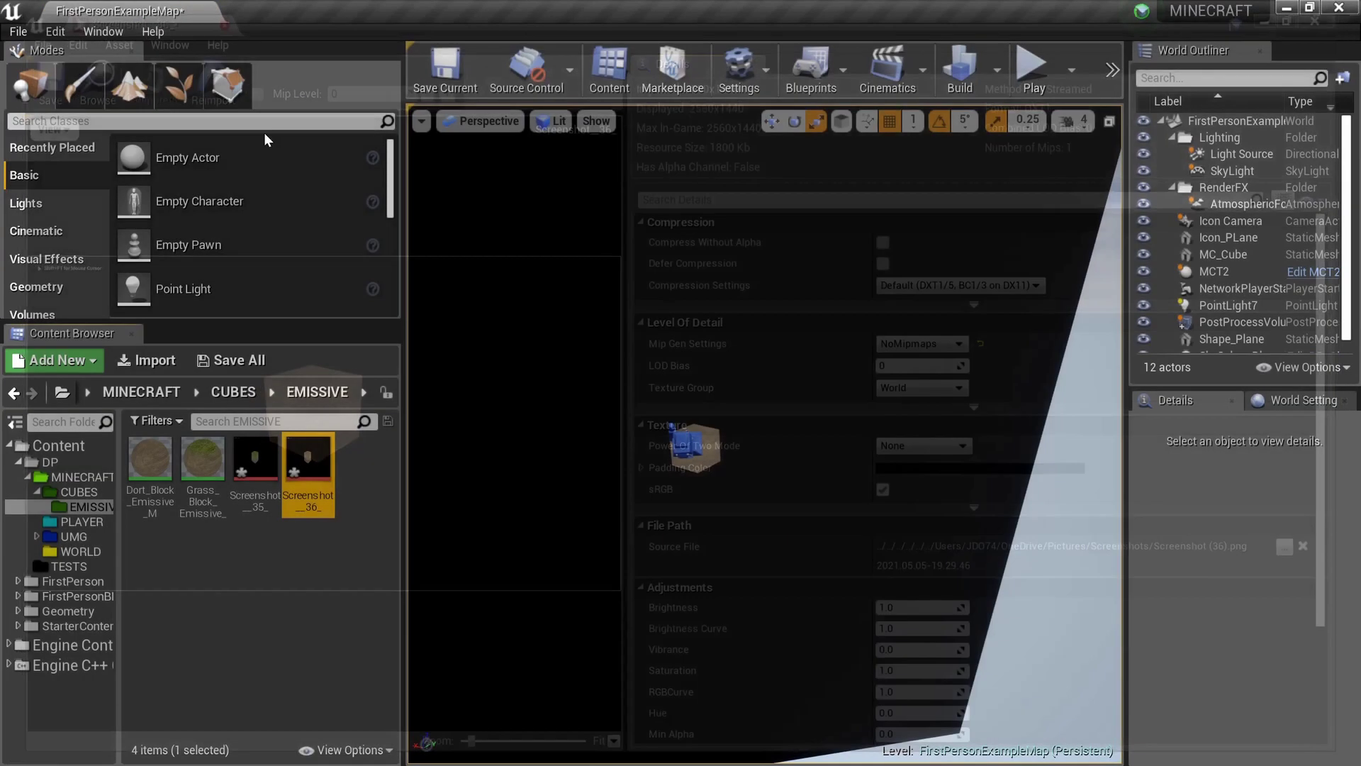
click(207, 11)
double_click(272, 498)
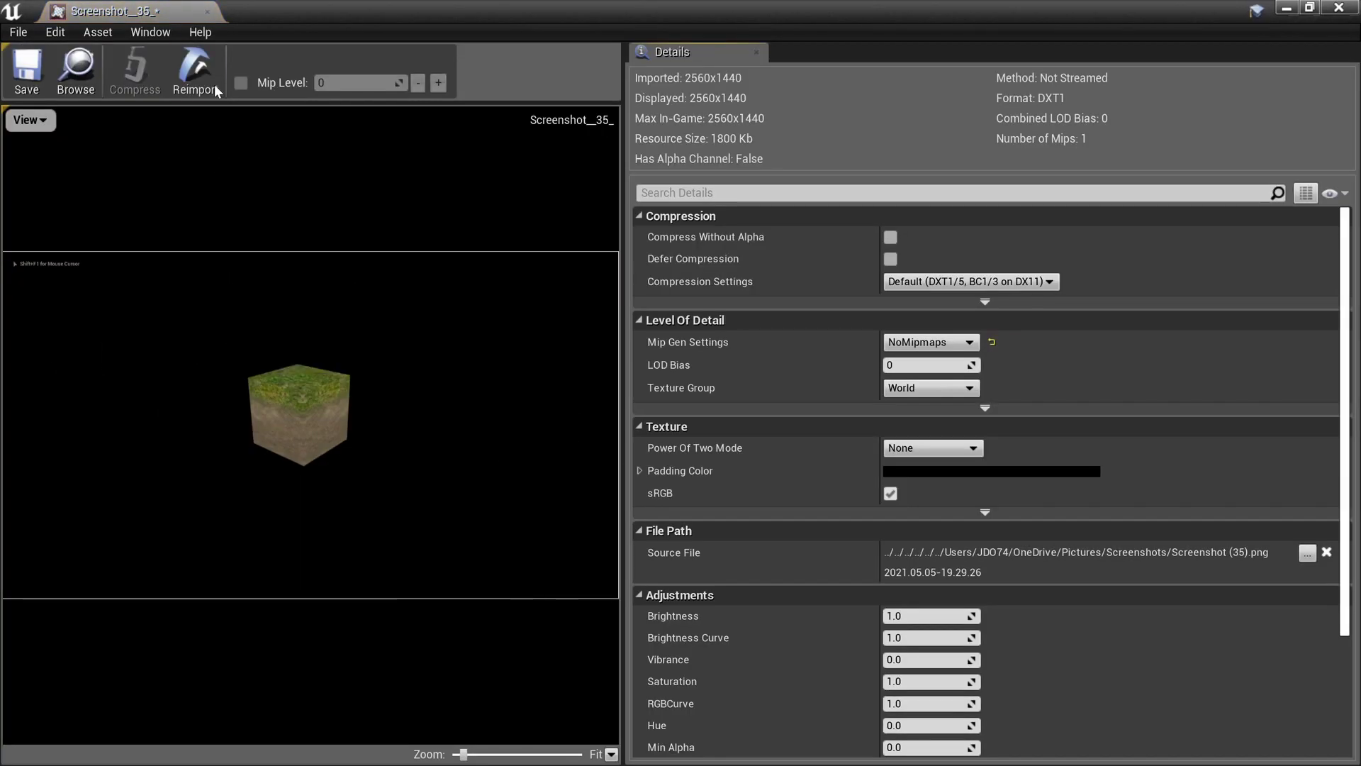
click(206, 11)
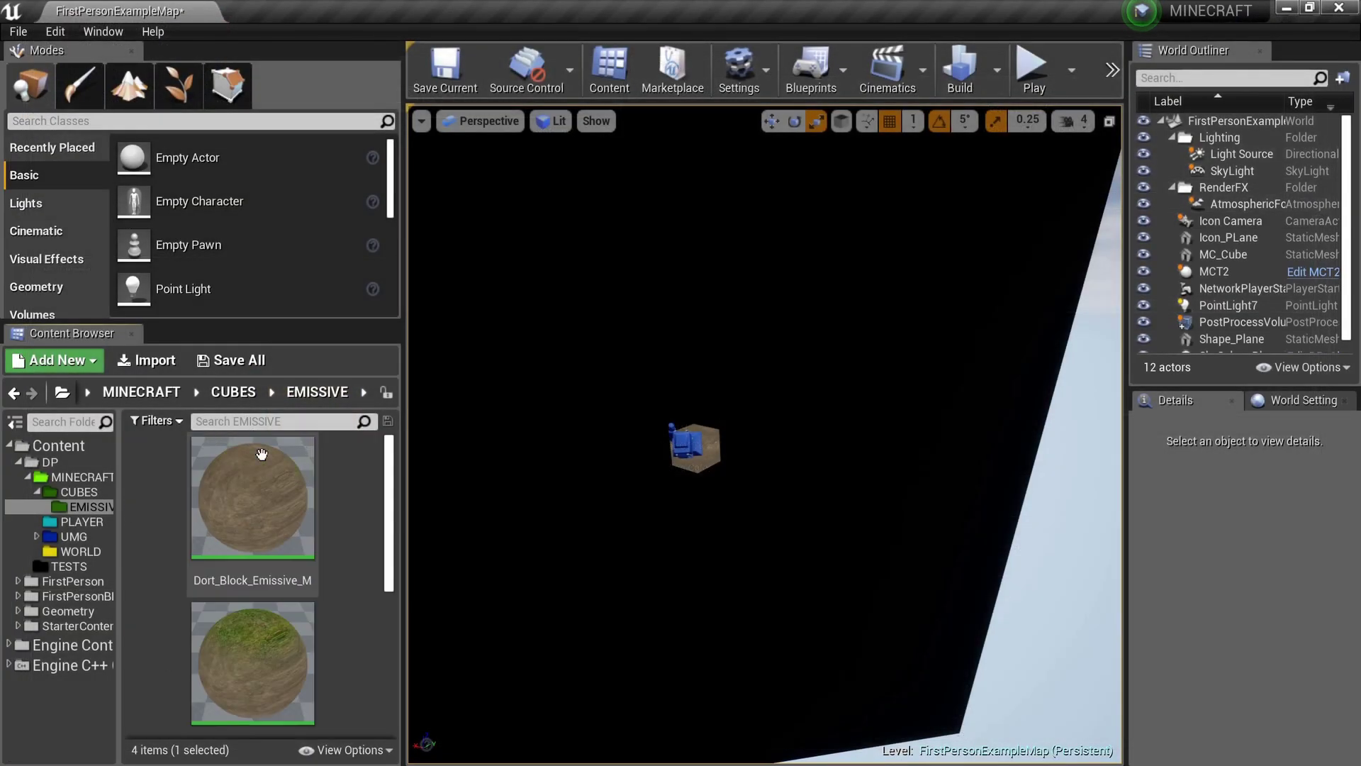
scroll(234, 560, down, 3)
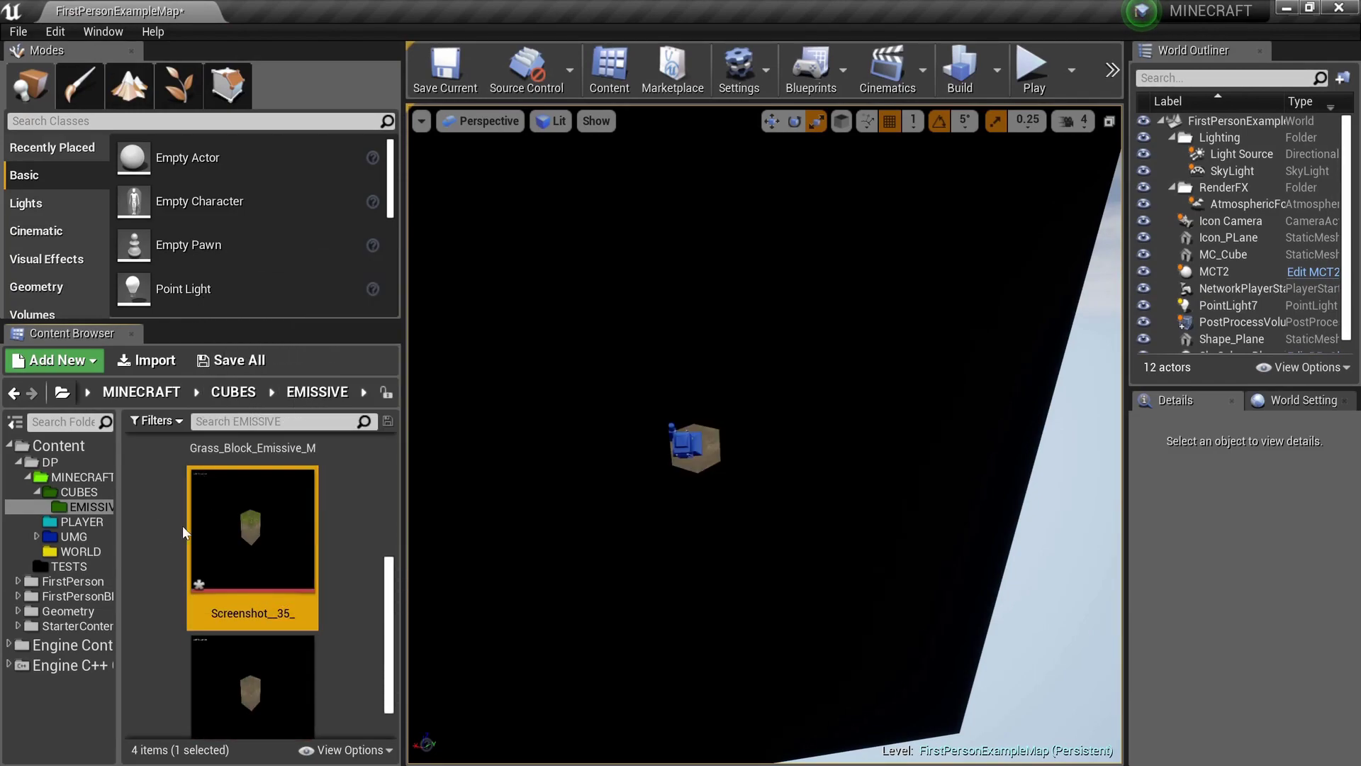
ctrl+scroll(293, 586, down, 2)
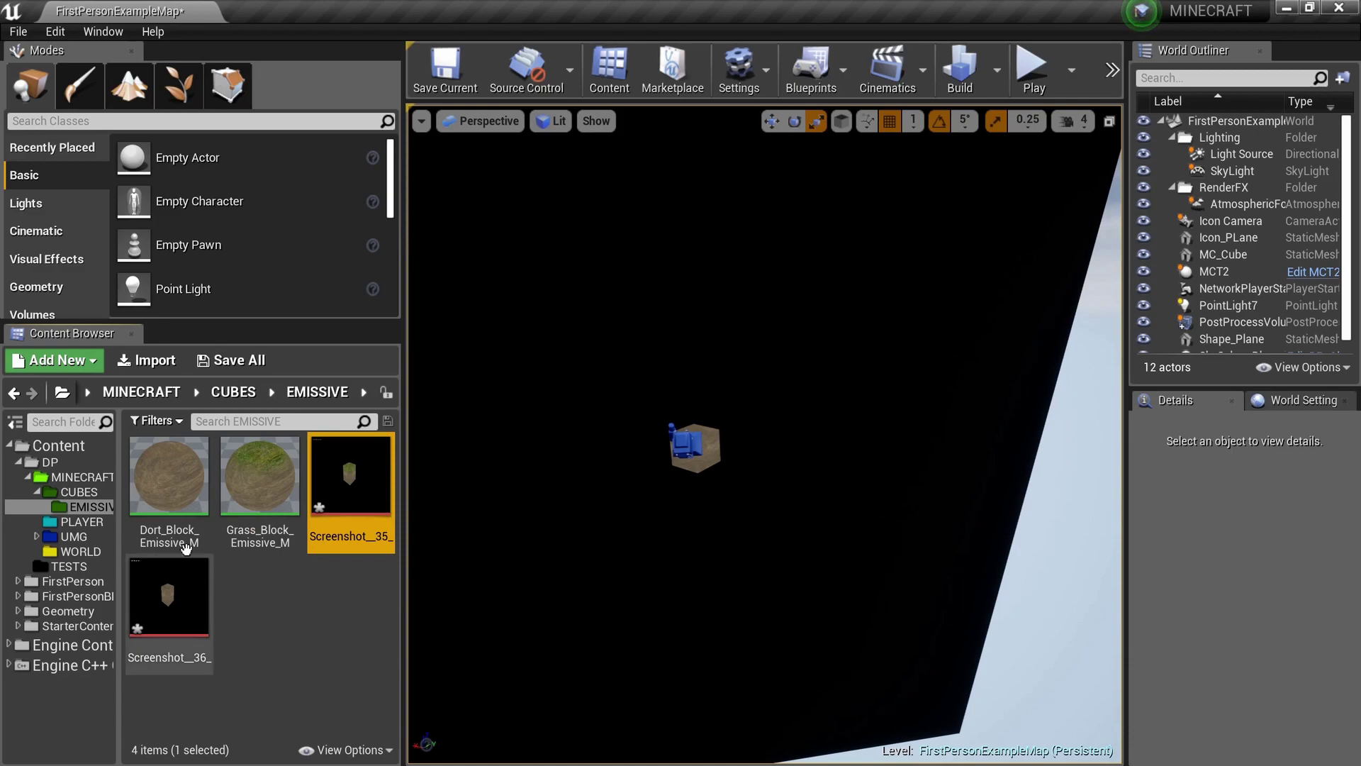
Open FirstPersonCharacter from the PLAYER folder to review its Event BeginPlay nodes, and close the blueprint.
click(82, 521)
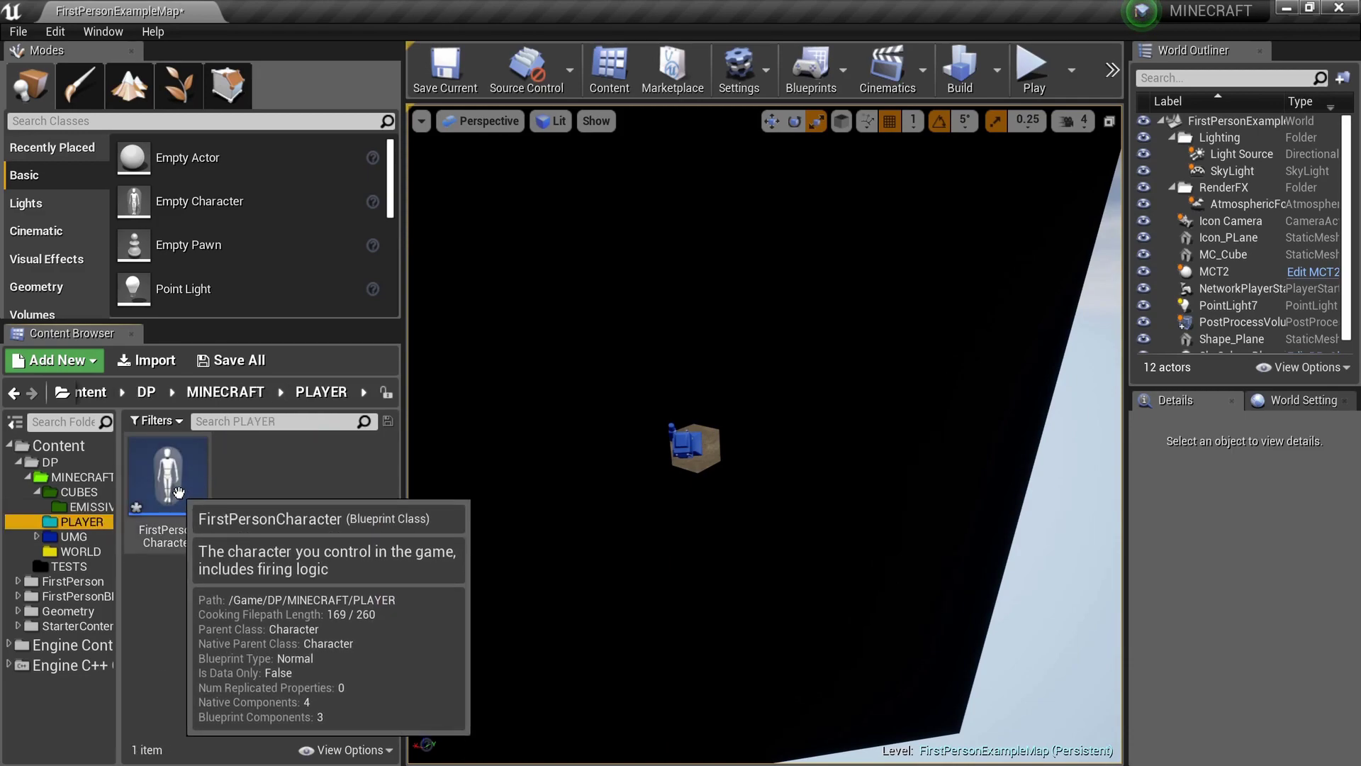
double_click(170, 475)
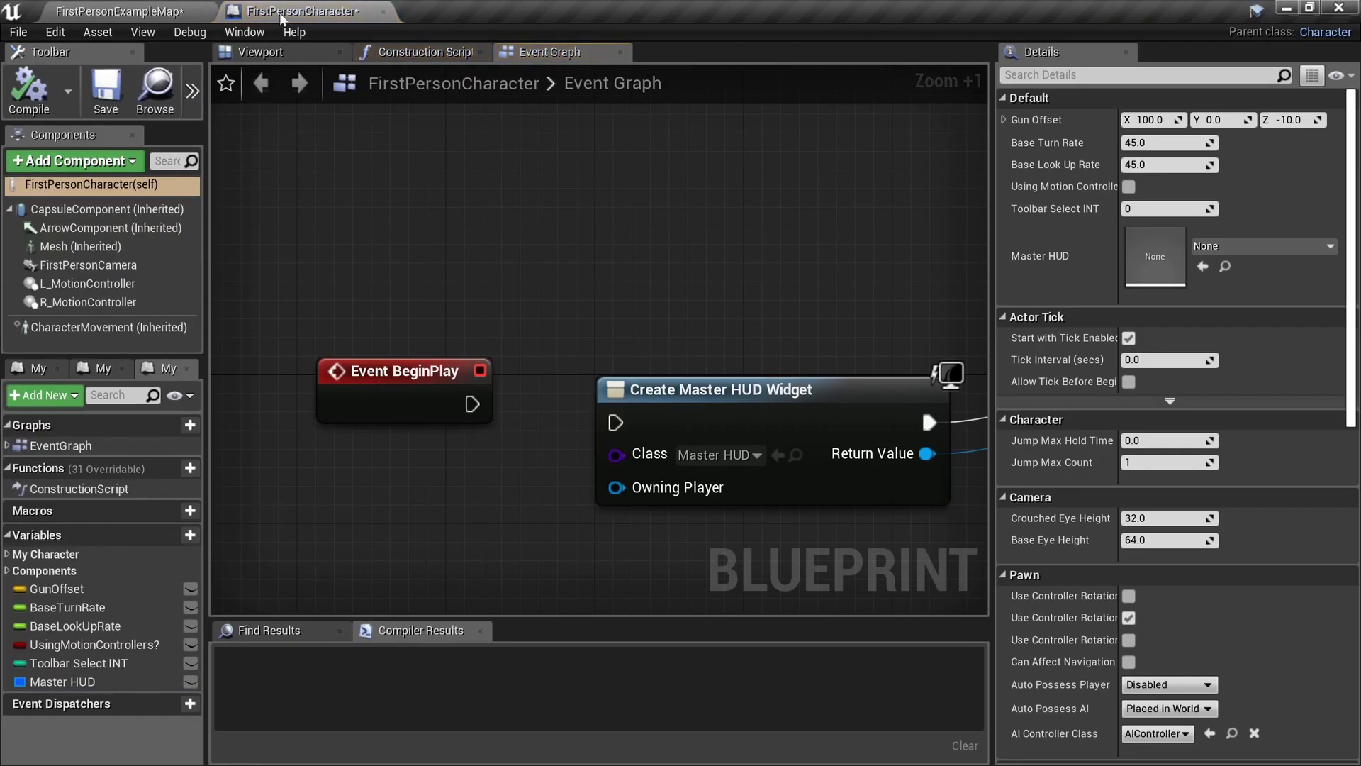
click(383, 12)
click(728, 89)
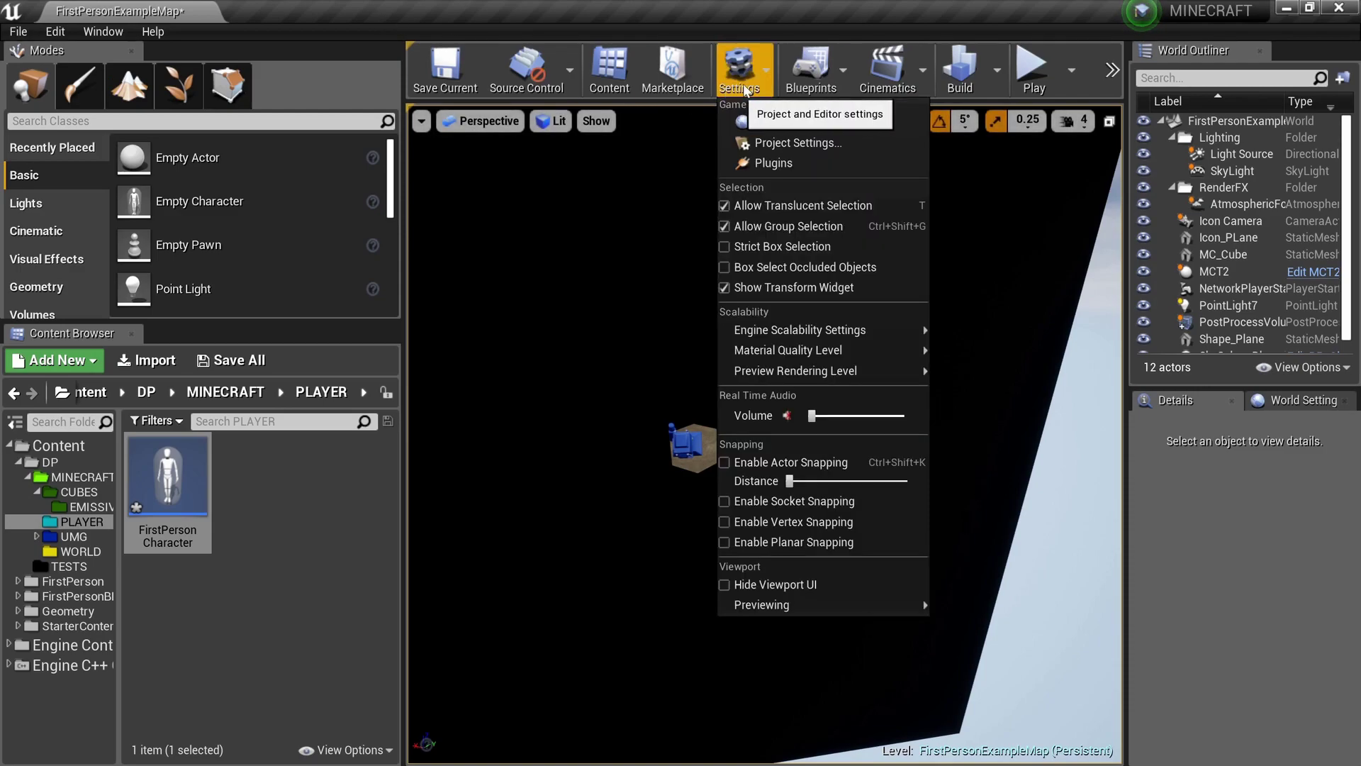
click(794, 85)
click(920, 227)
click(920, 227)
right_drag(920, 226, 826, 322)
click(778, 389)
right_drag(777, 389, 840, 365)
Move the Screenshot__35_ and Screenshot__36_ textures from the EMISSIVE folder to the UMG folder and open UMG.
click(79, 491)
click(88, 506)
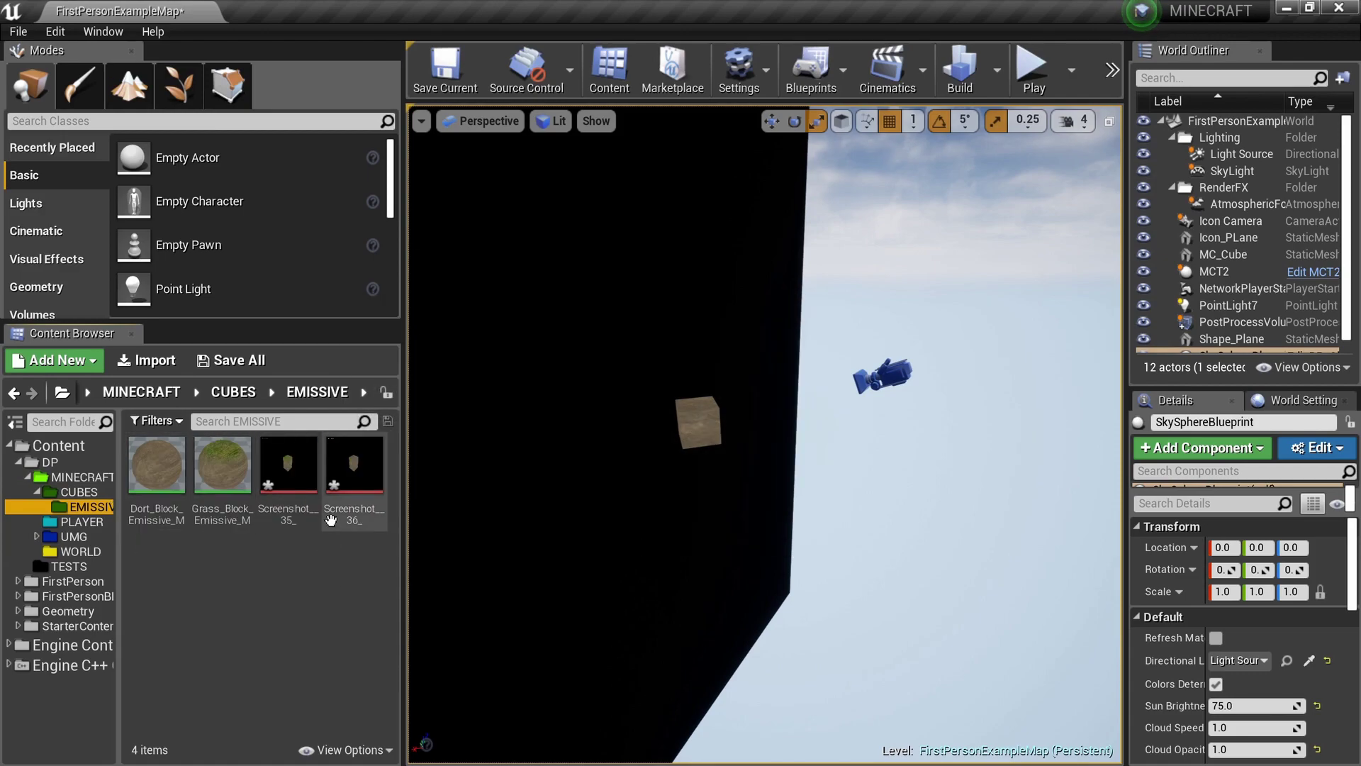
click(336, 512)
ctrl+click(297, 507)
drag(286, 498, 94, 537)
click(125, 580)
click(71, 536)
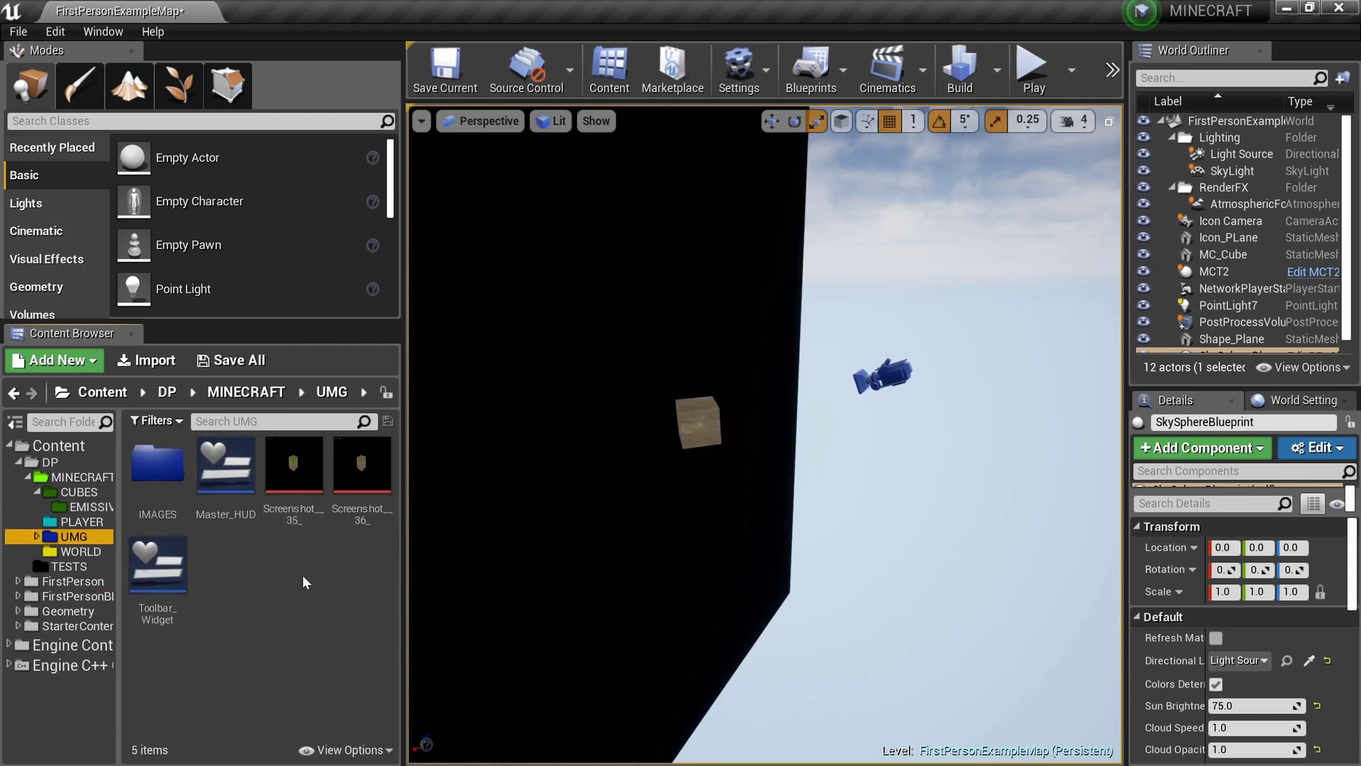
Create a folder named ICONS inside UMG and color it blue like the IMAGES folder.
right_click(289, 586)
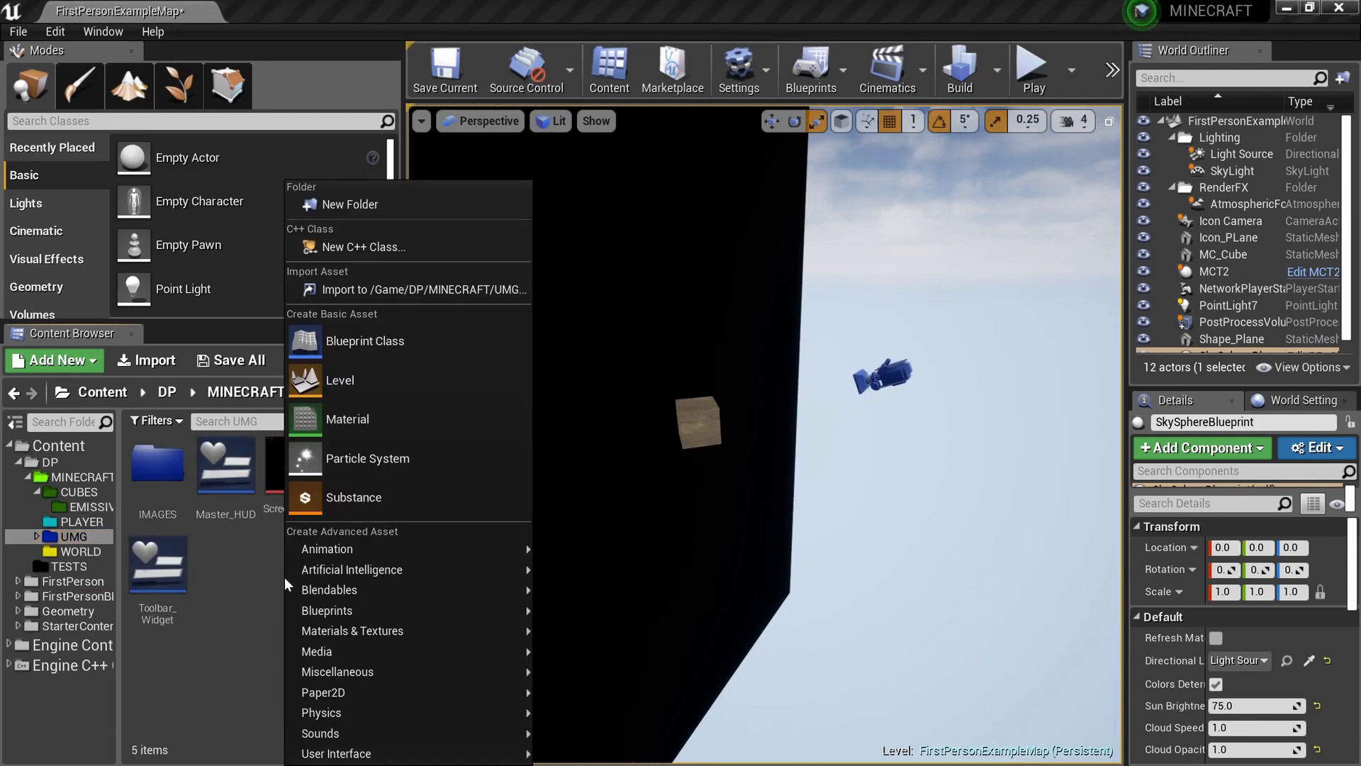
click(414, 205)
text(ICONS)
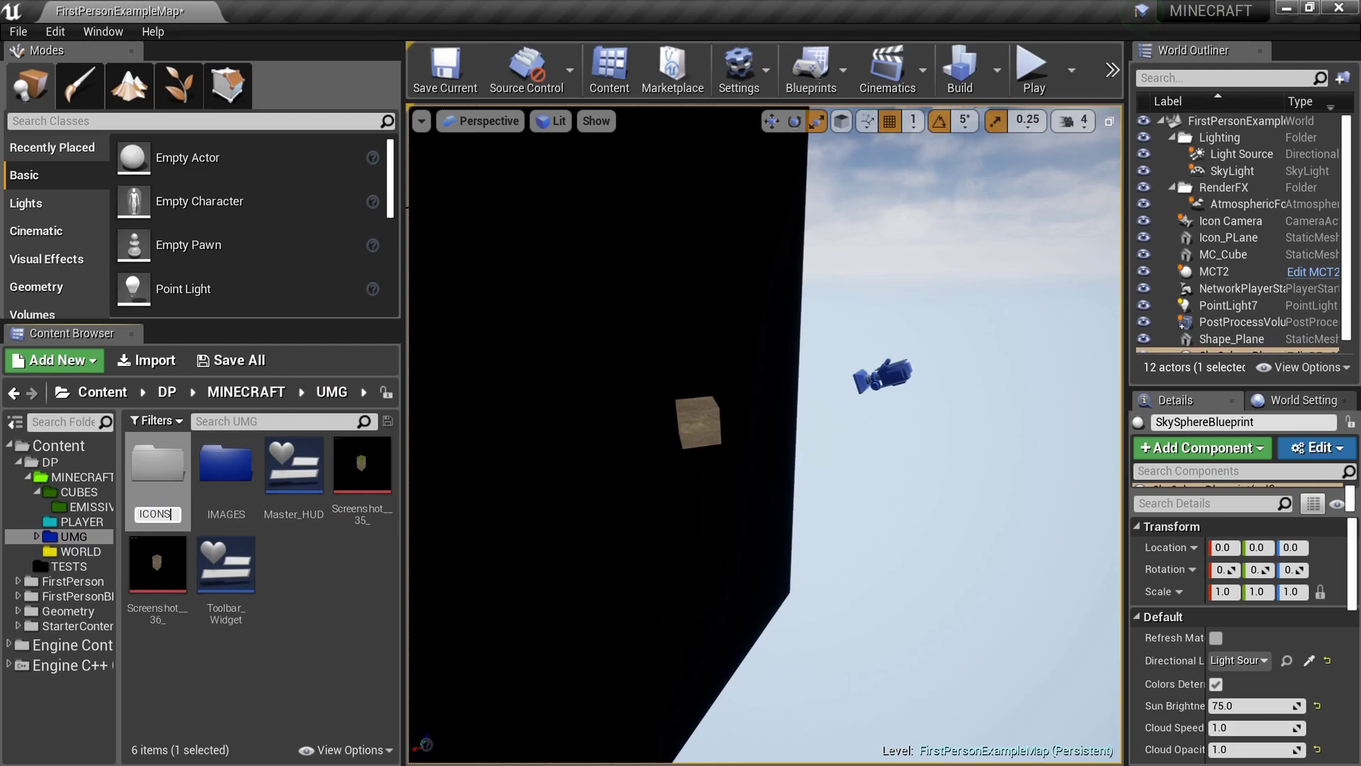
key(Return)
right_click(159, 468)
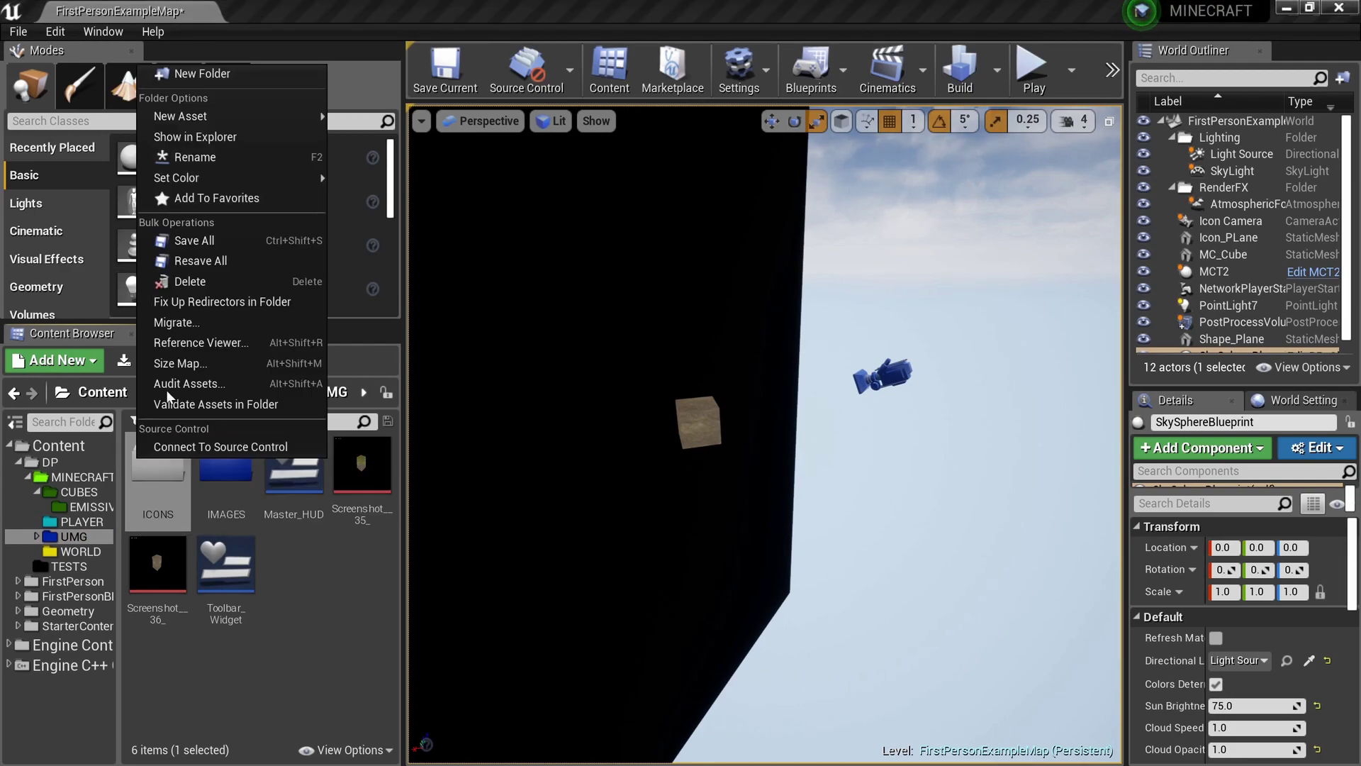
mouse_move(298, 177)
click(370, 248)
Move the Screenshot__35_ and Screenshot__36_ textures from UMG into the ICONS folder.
click(361, 468)
ctrl+click(135, 589)
drag(135, 590, 172, 500)
click(236, 544)
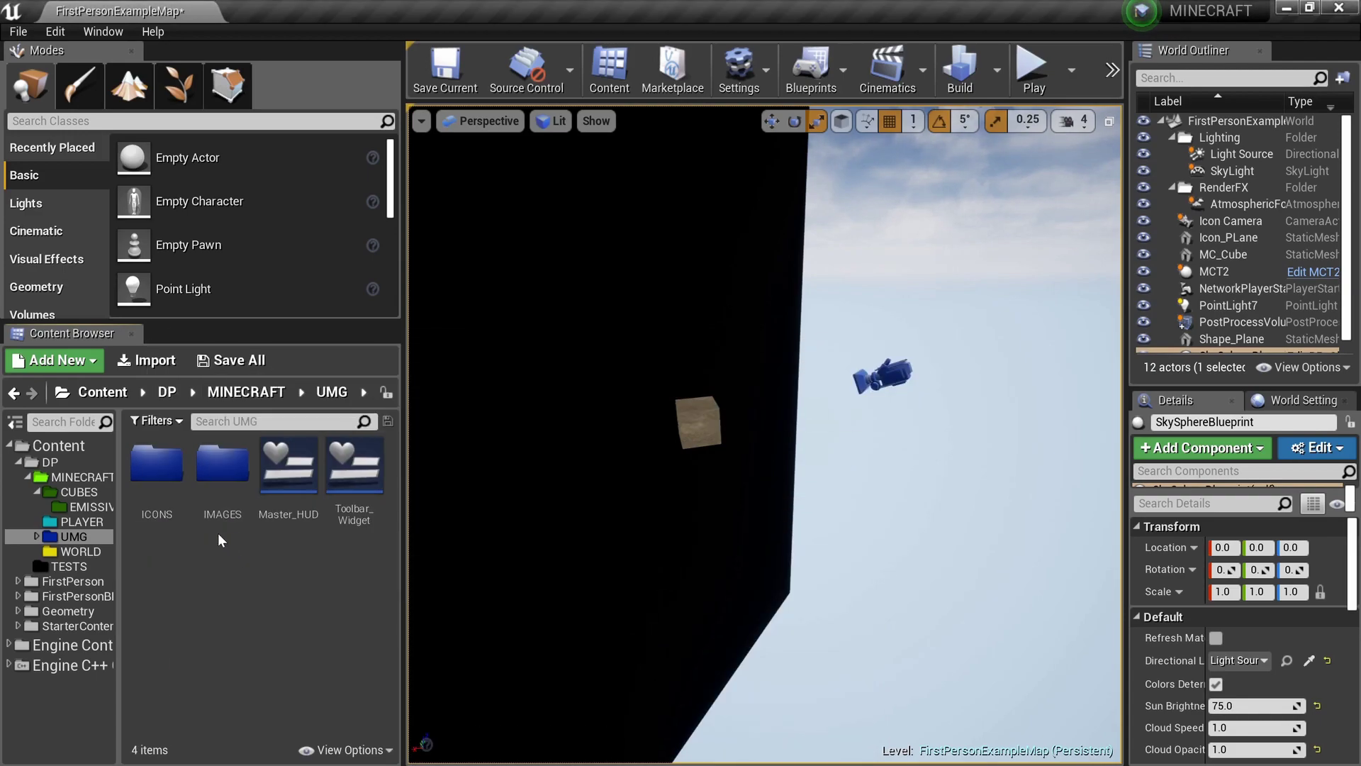
Open the ICONS folder and rename the Screenshot__35_ texture to Grass_BLock_Icon and Screenshot__36_ to Dirt_Block_icon.
click(163, 501)
double_click(163, 501)
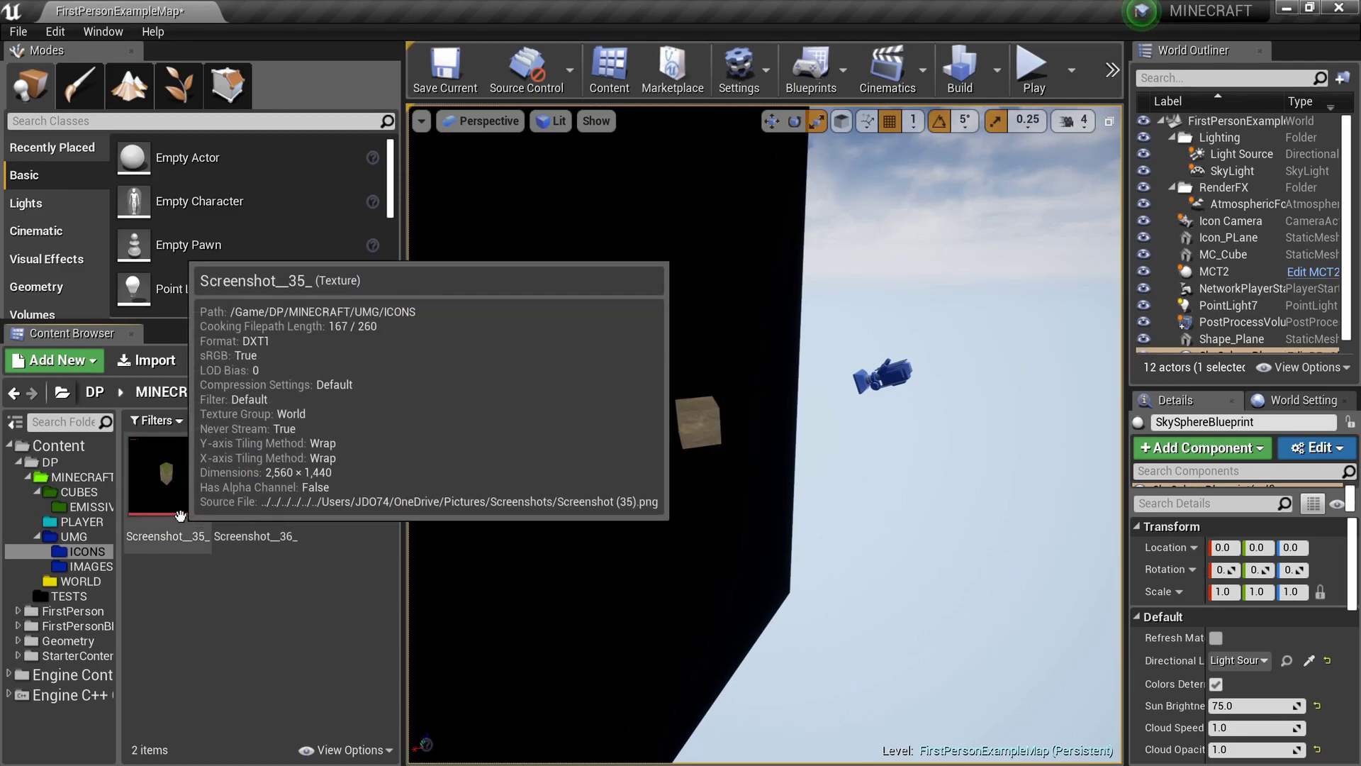
right_click(193, 482)
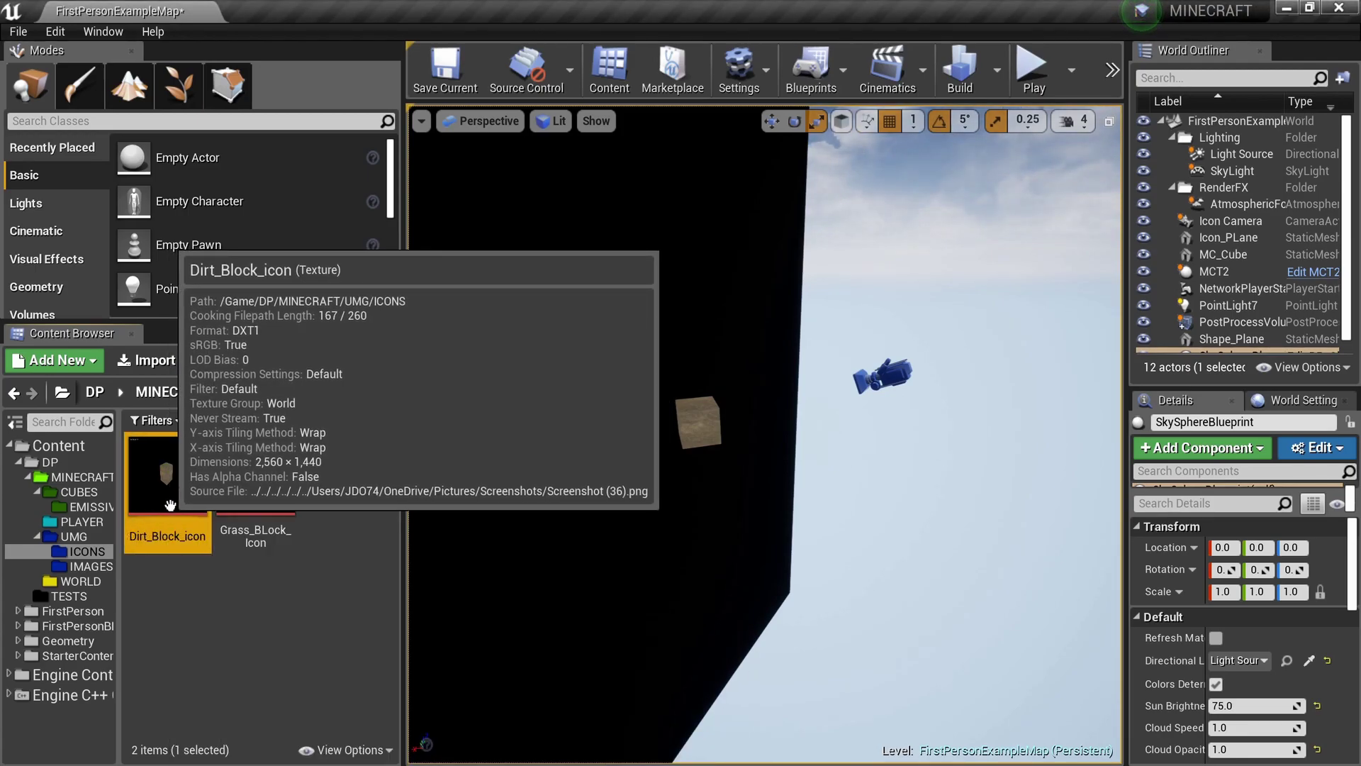
Create a material from the Dirt_Block_icon texture and name it Dirt_Block_icon_M.
right_click(185, 505)
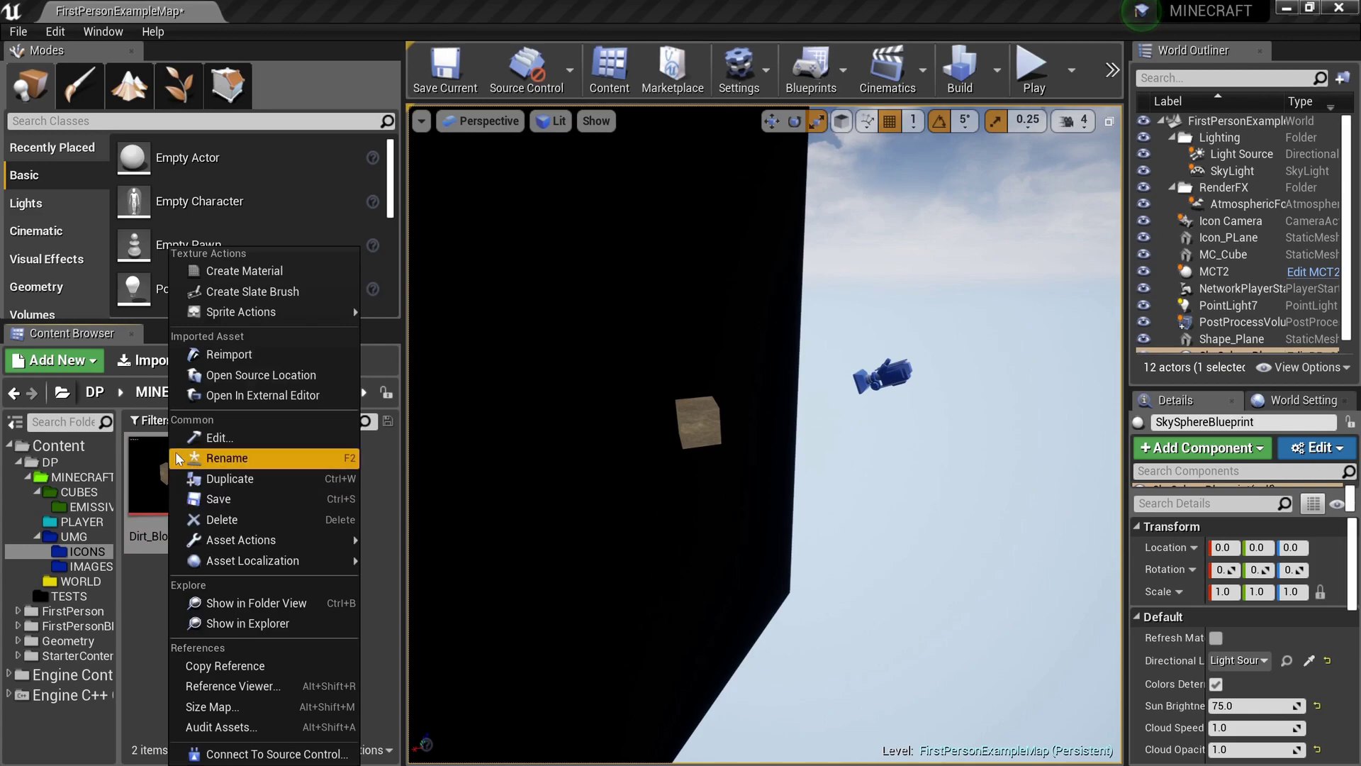
click(244, 272)
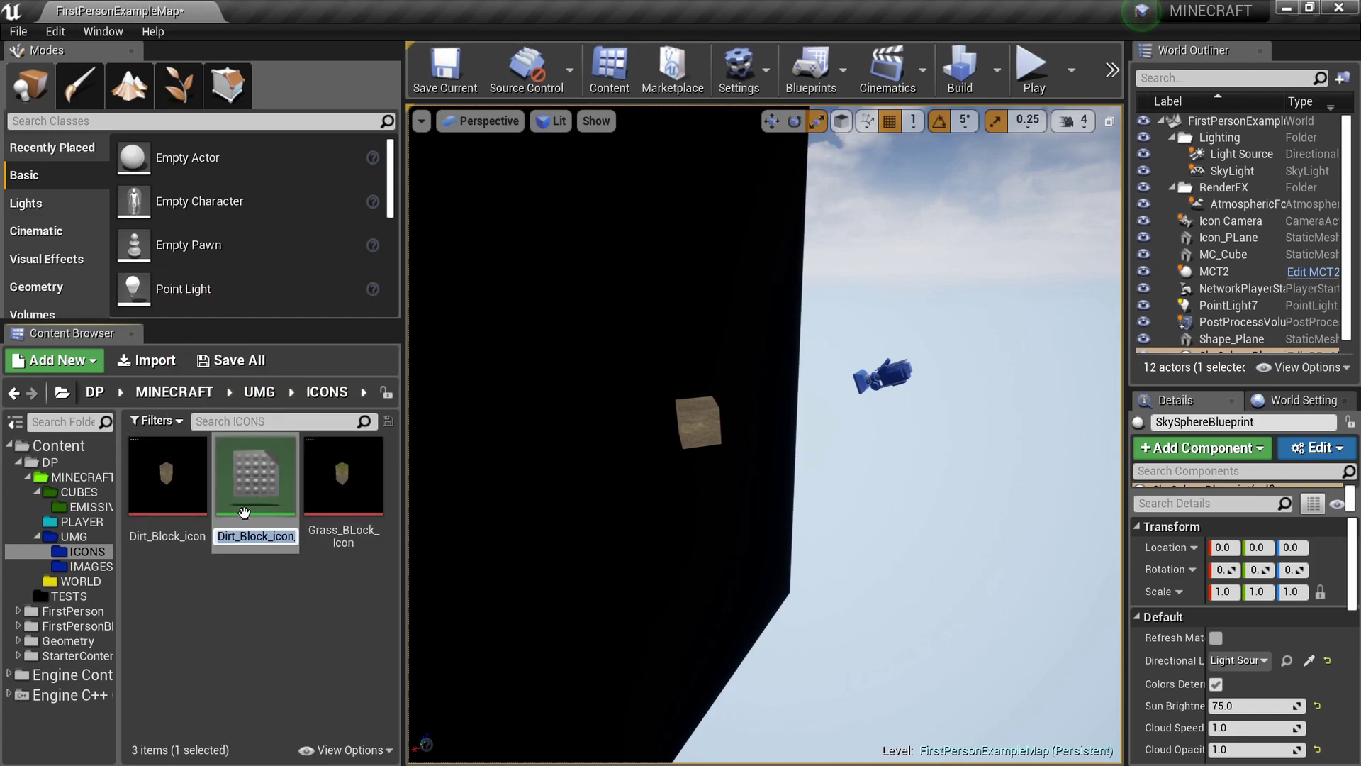
key(Return)
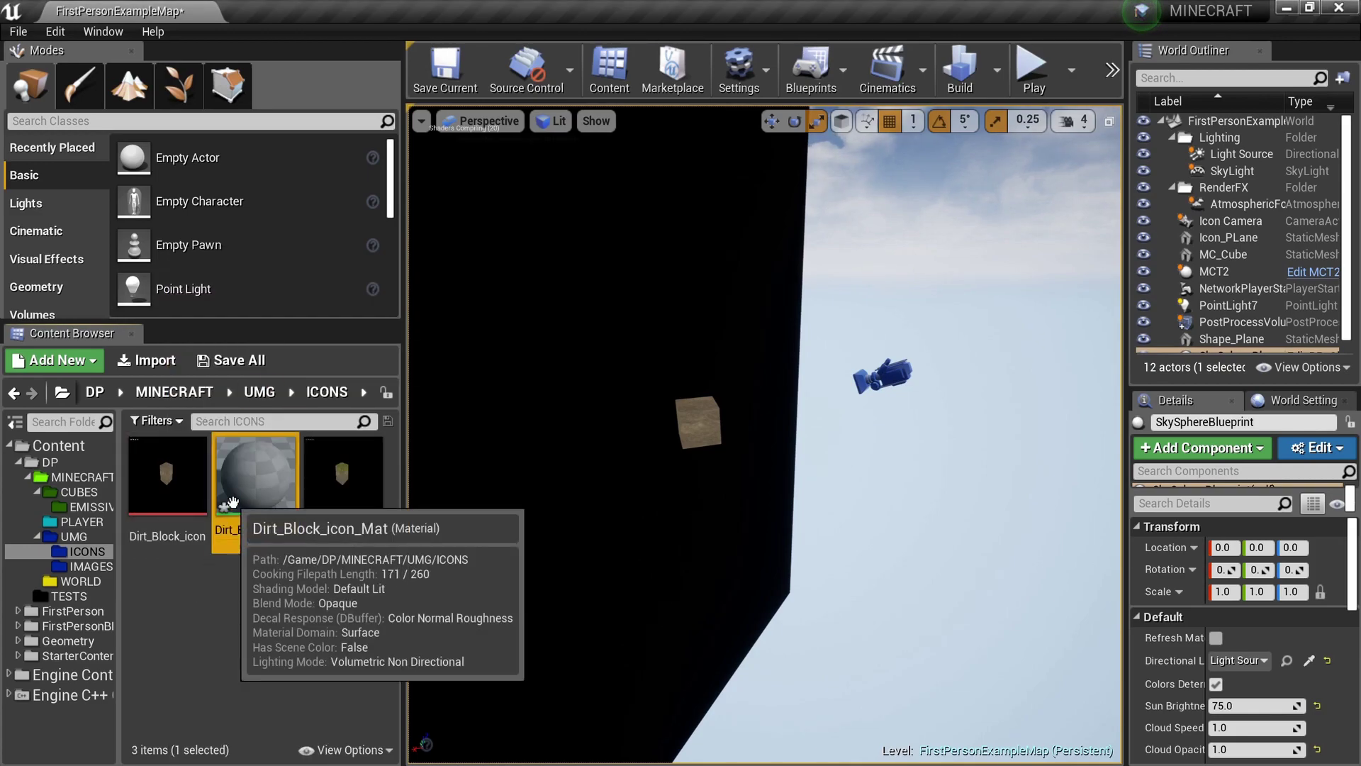
right_click(233, 502)
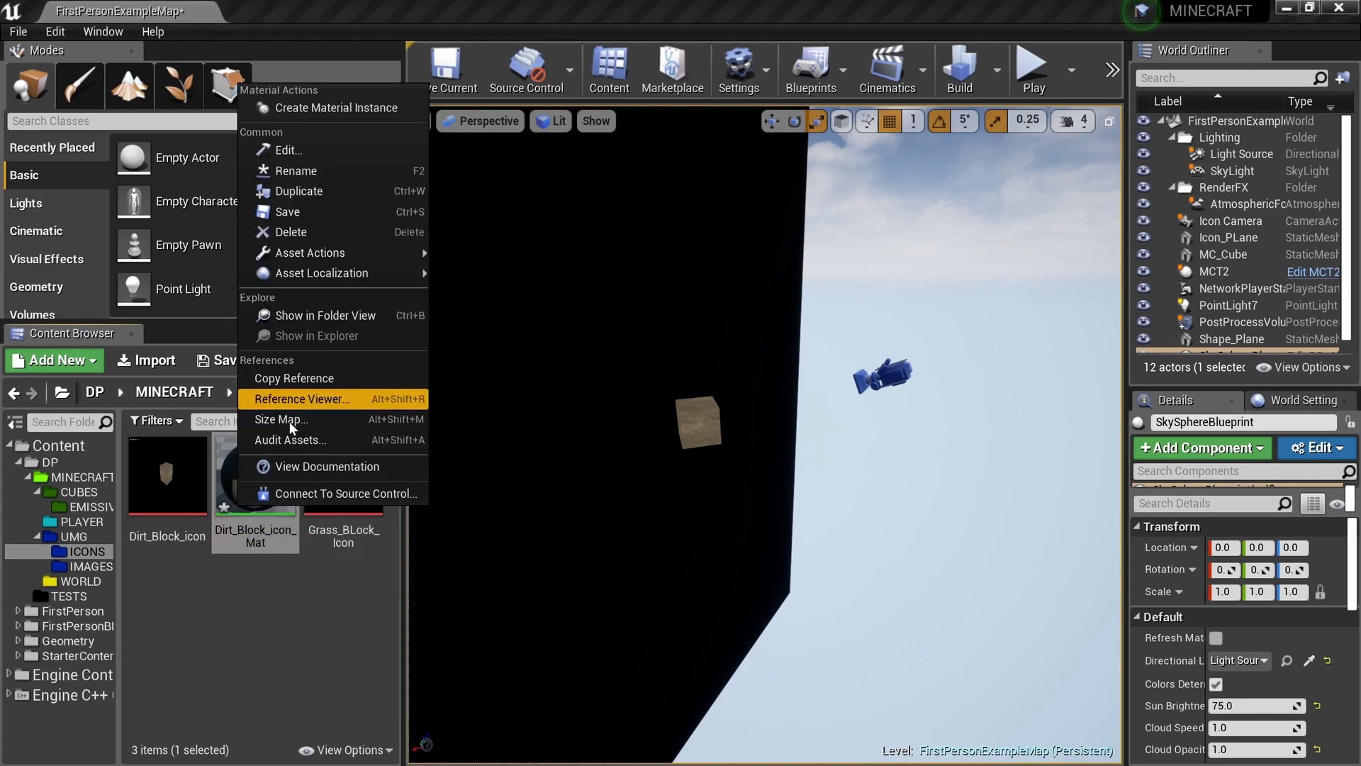
click(333, 171)
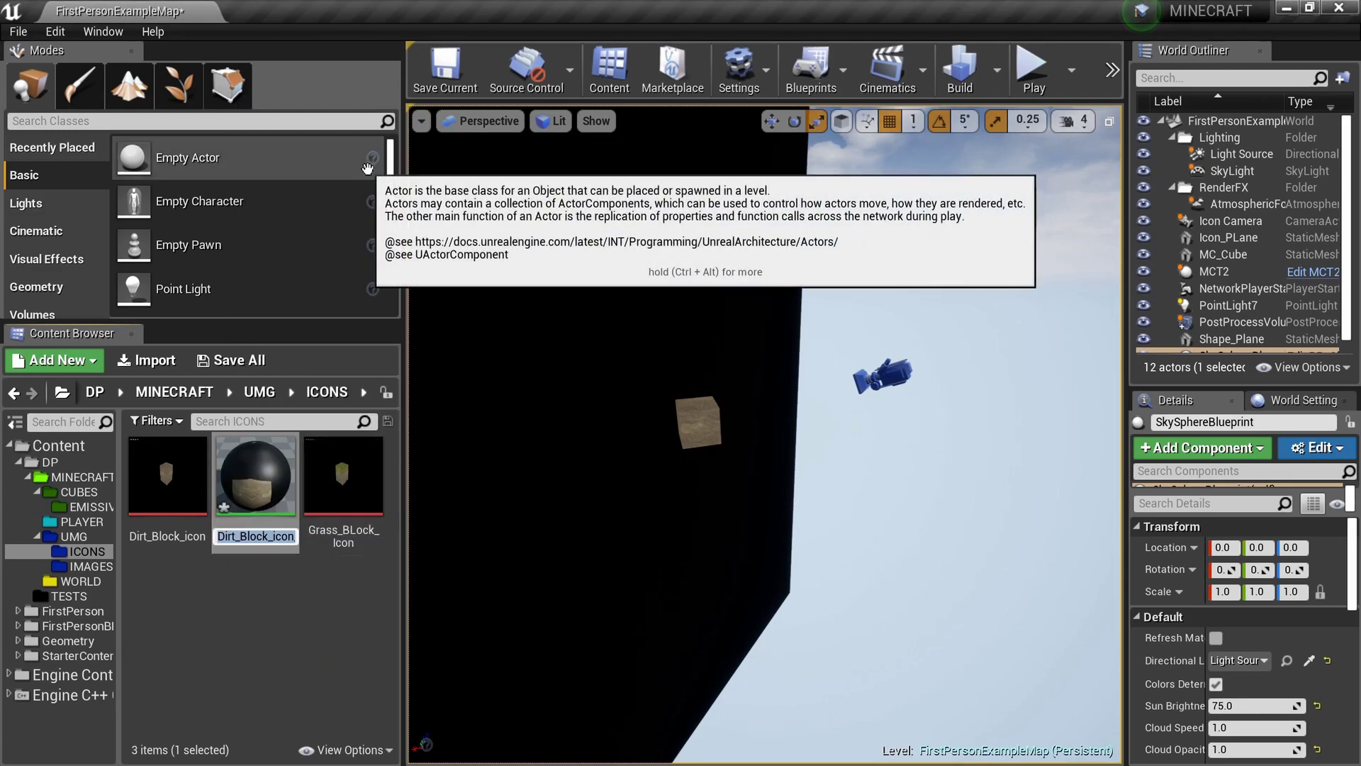
key(End)
key(BackSpace)
key(BackSpace)
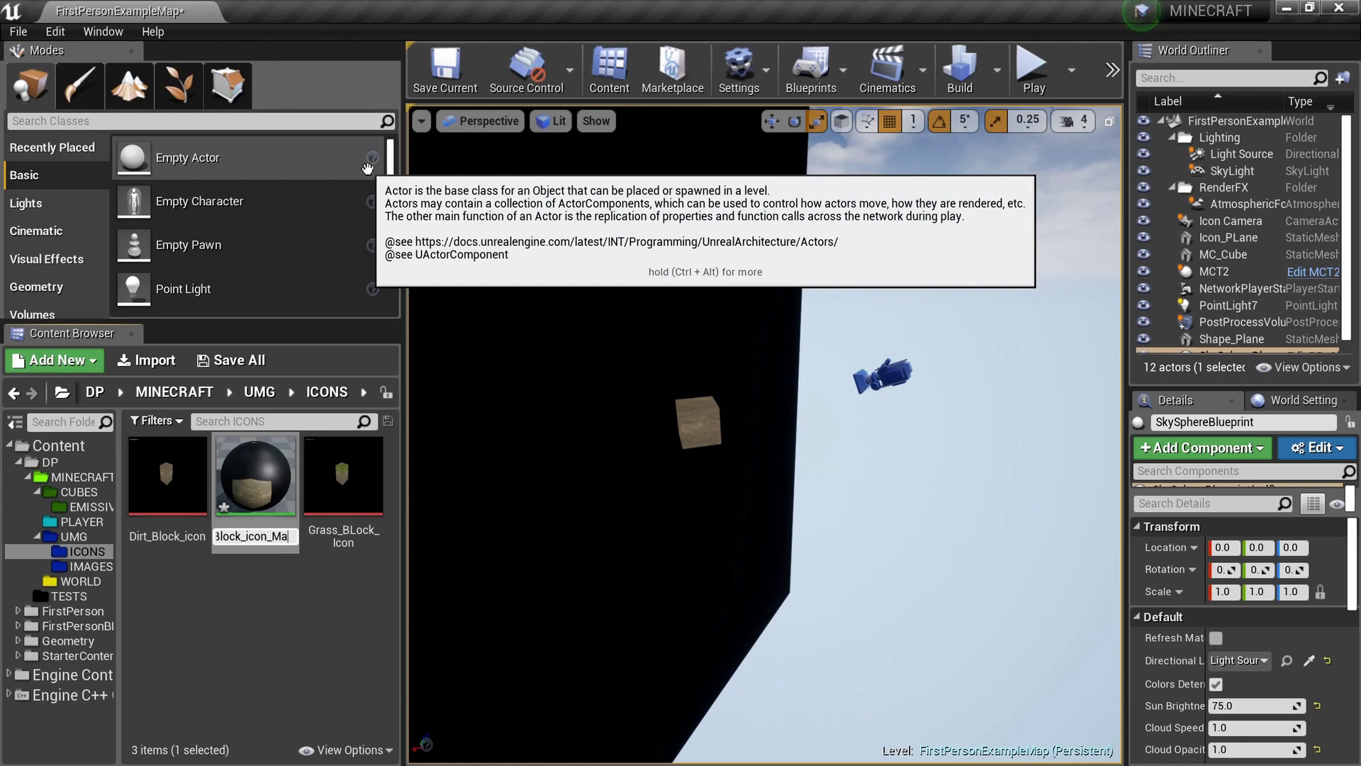
key(Return)
Create a material from the Grass_BLock_Icon texture and name it Grass_BLock_Icon_M.
right_click(353, 475)
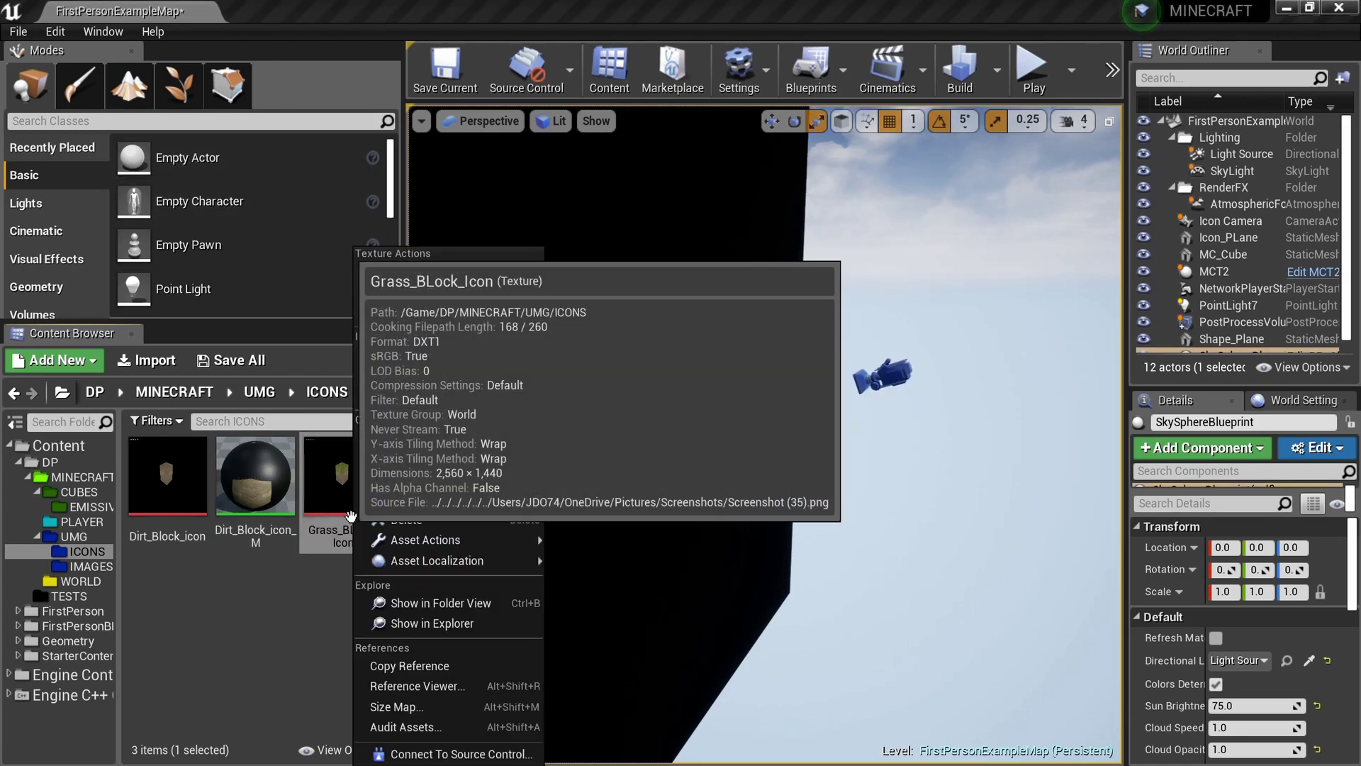
click(425, 270)
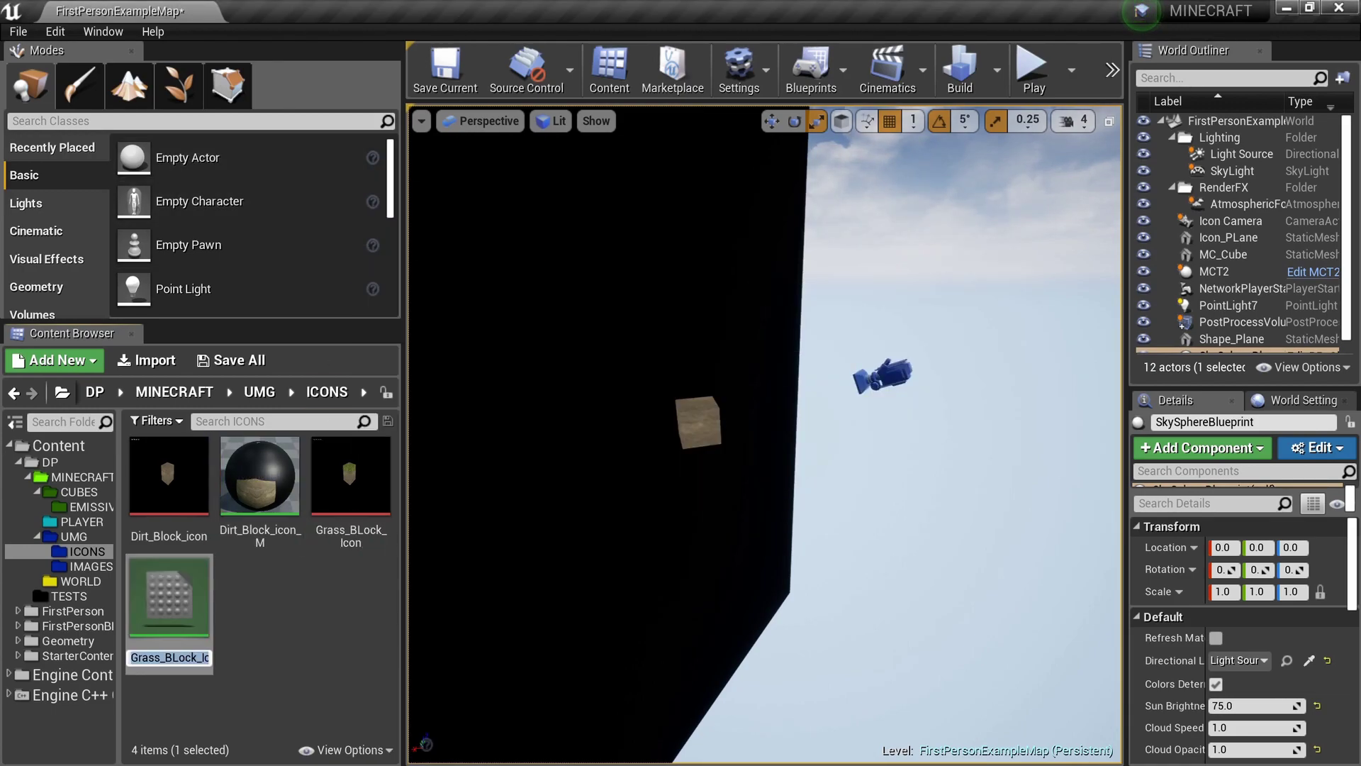
key(BackSpace)
key(BackSpace)
key(Return)
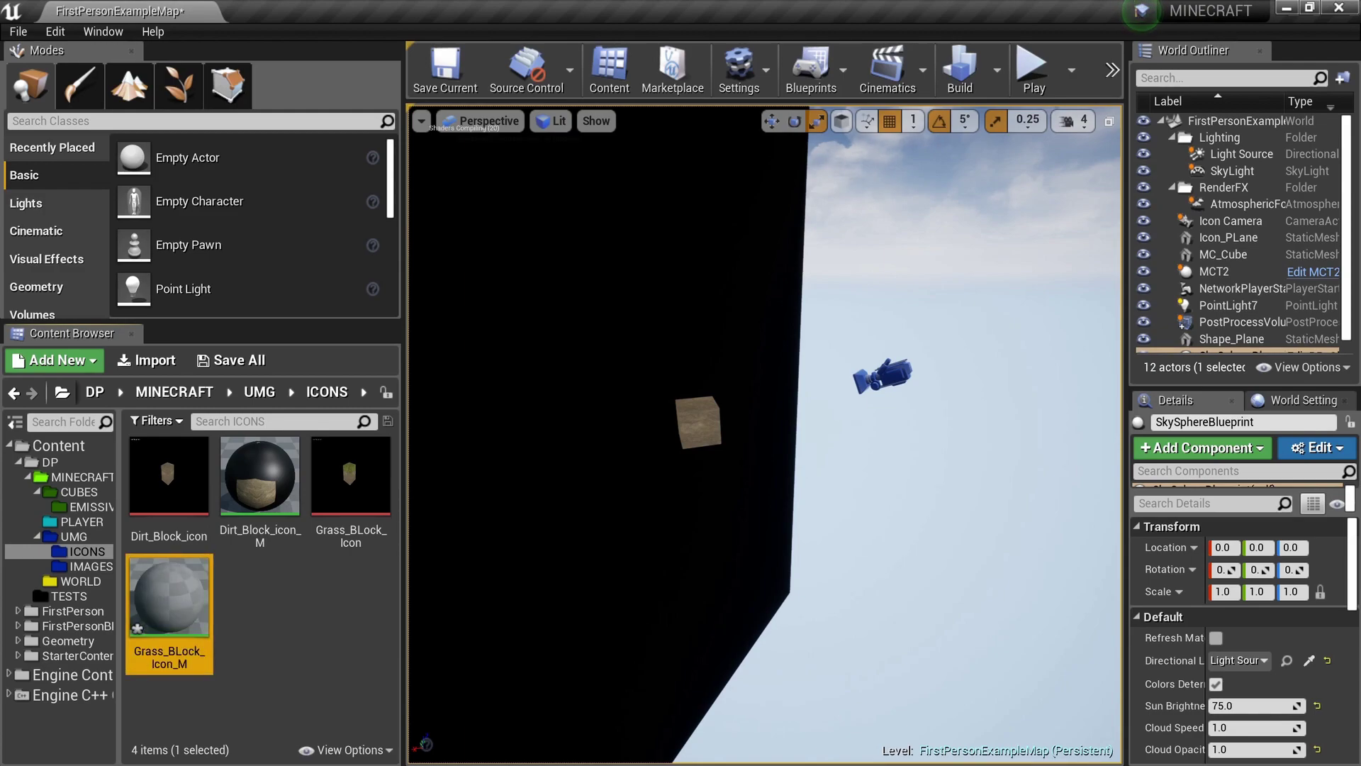
click(287, 602)
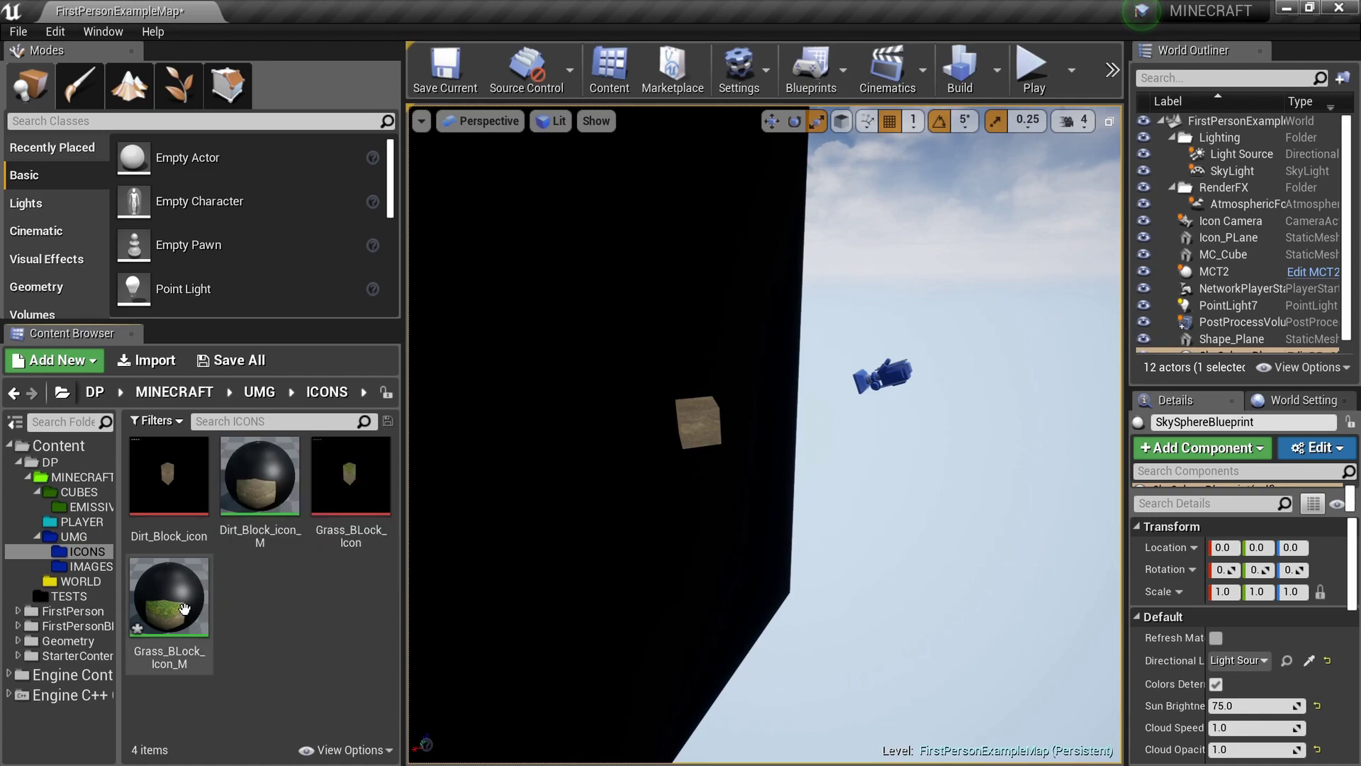
Open Toolbar_Widget from the UMG folder and select the overlay that holds T1.
click(73, 536)
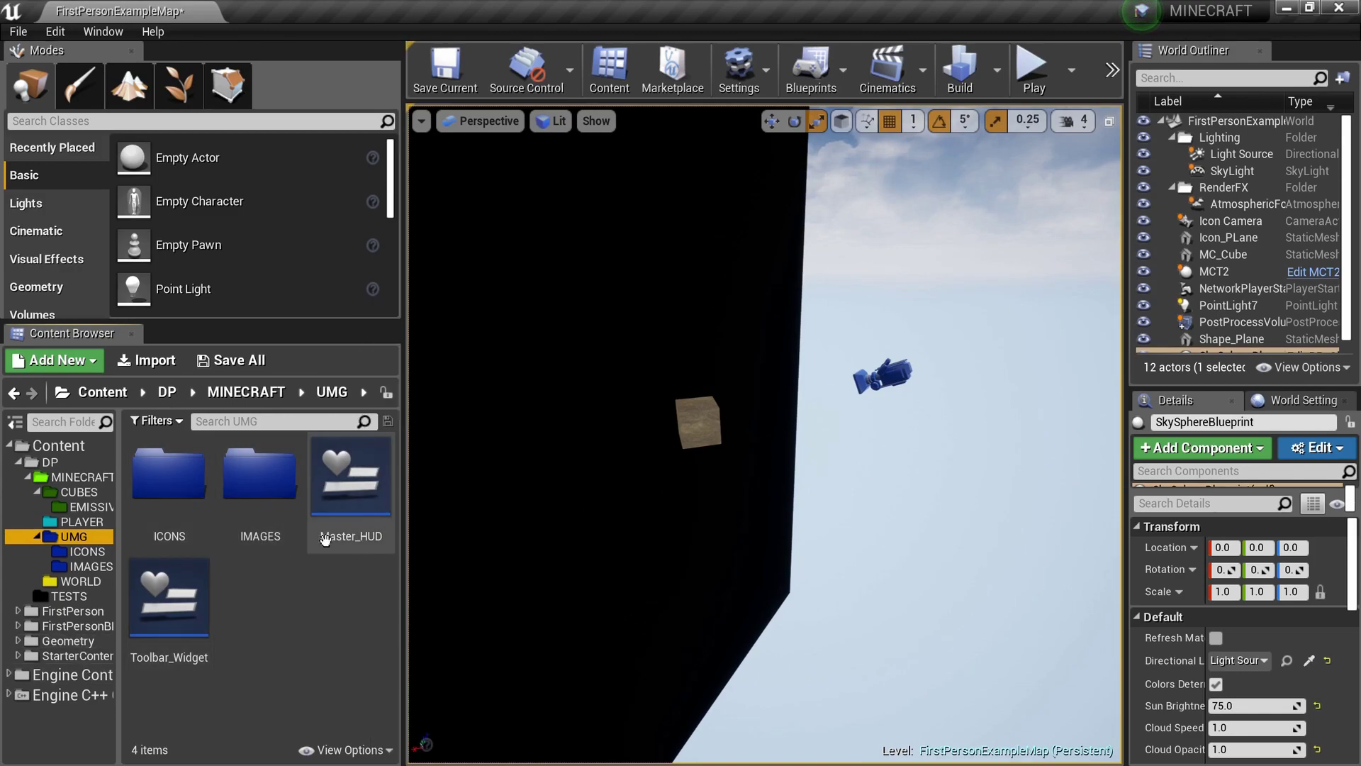
double_click(174, 636)
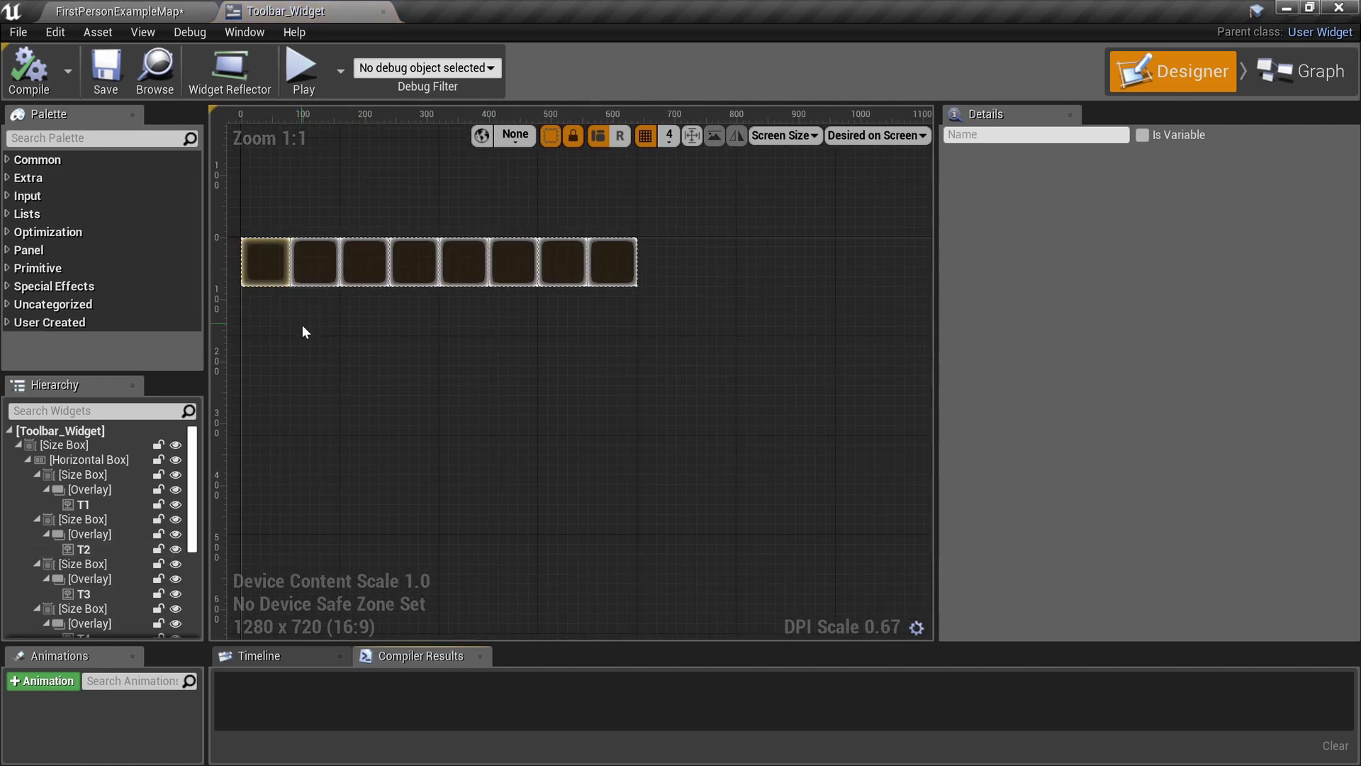
right_drag(305, 332, 444, 361)
click(385, 310)
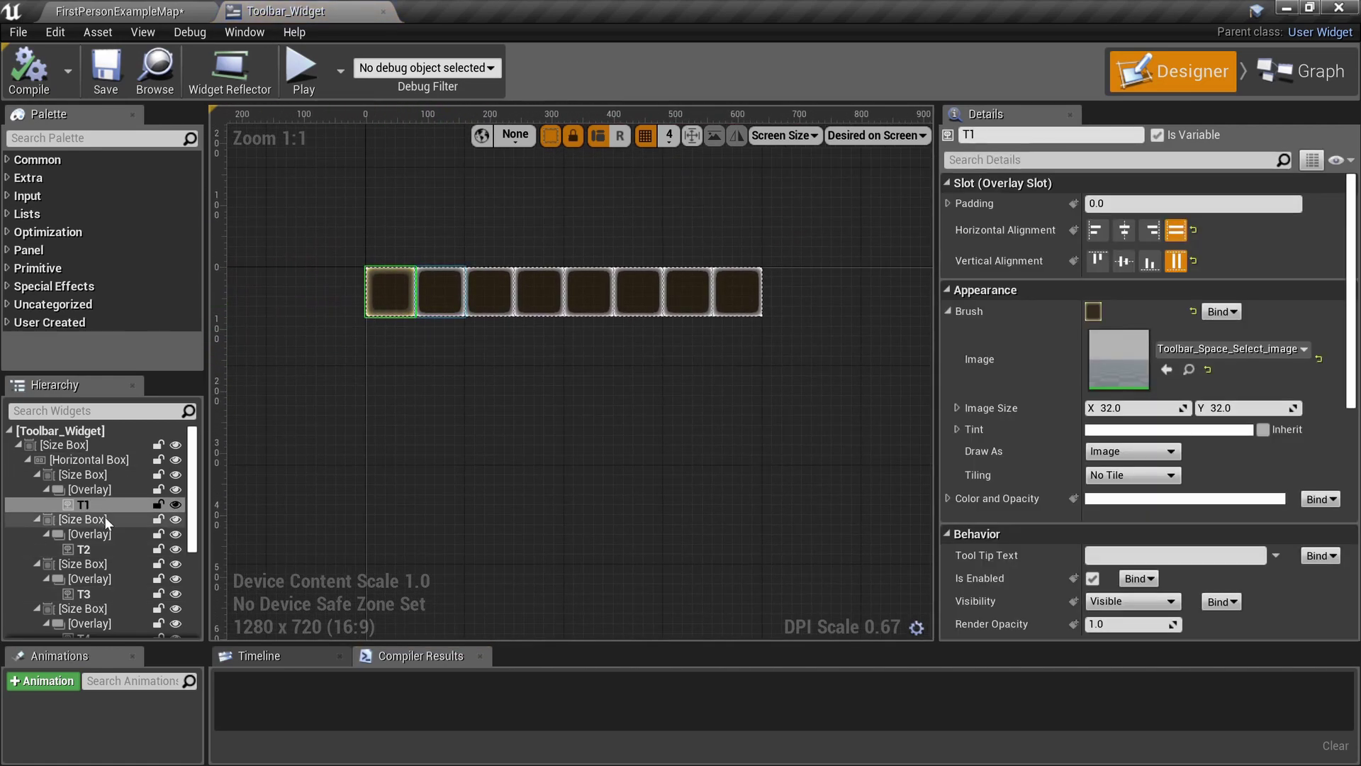
click(105, 492)
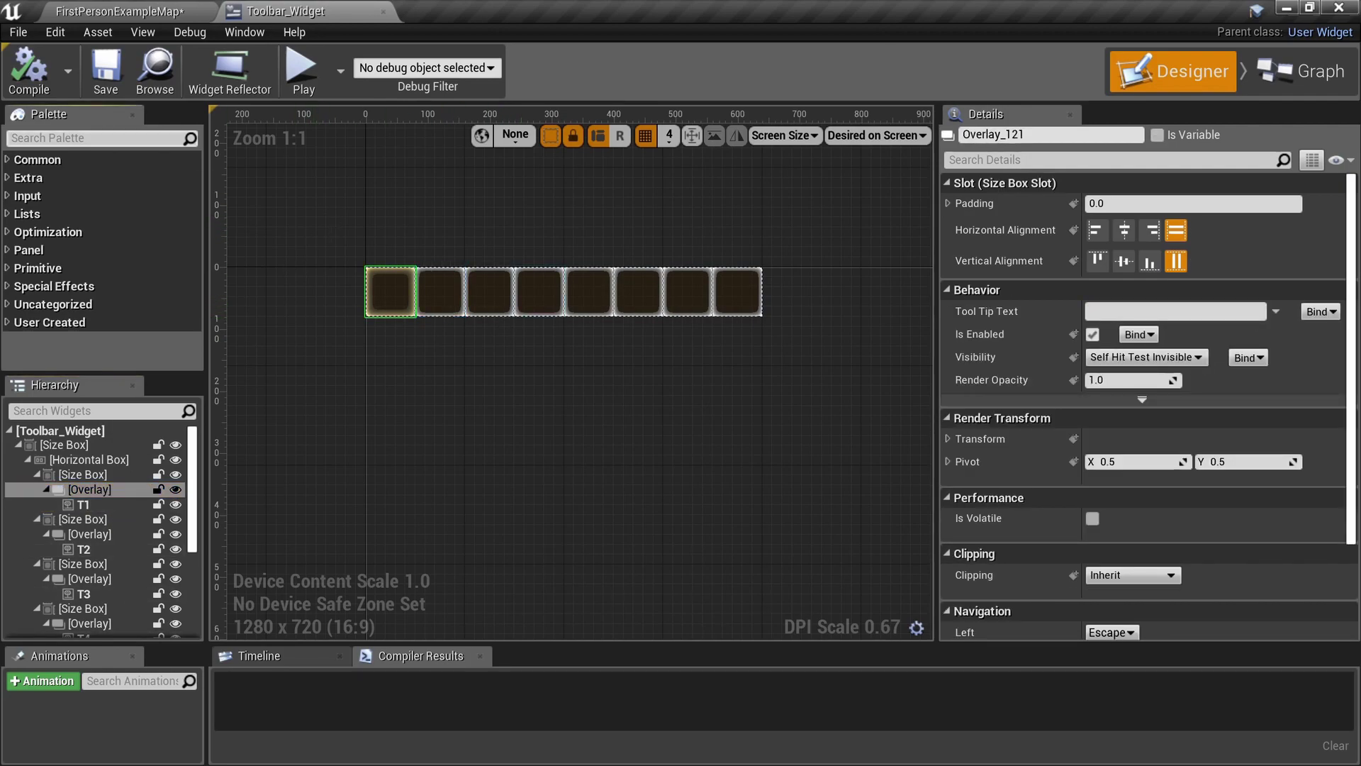
Add an Image widget to T1's overlay and set its horizontal and vertical alignment to fill.
click(95, 137)
text(image)
click(135, 183)
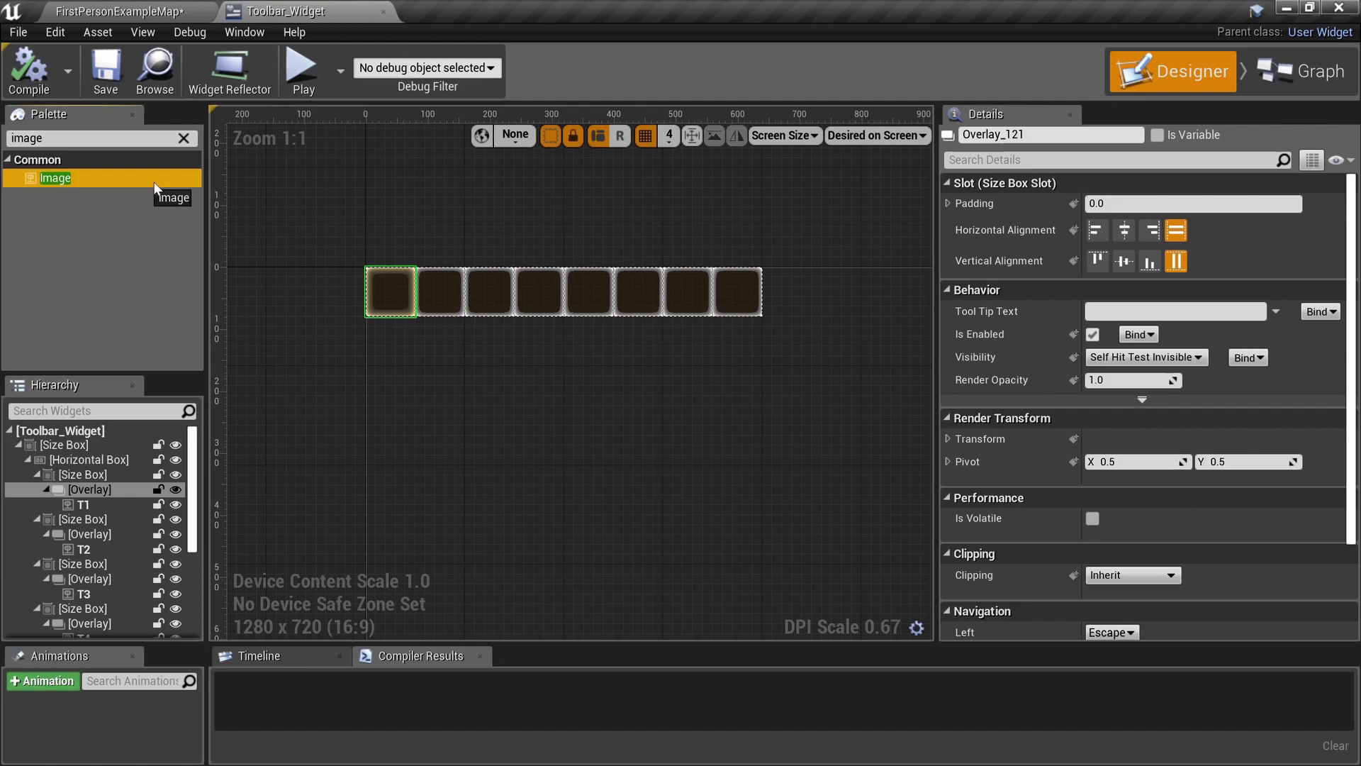
drag(390, 285, 391, 286)
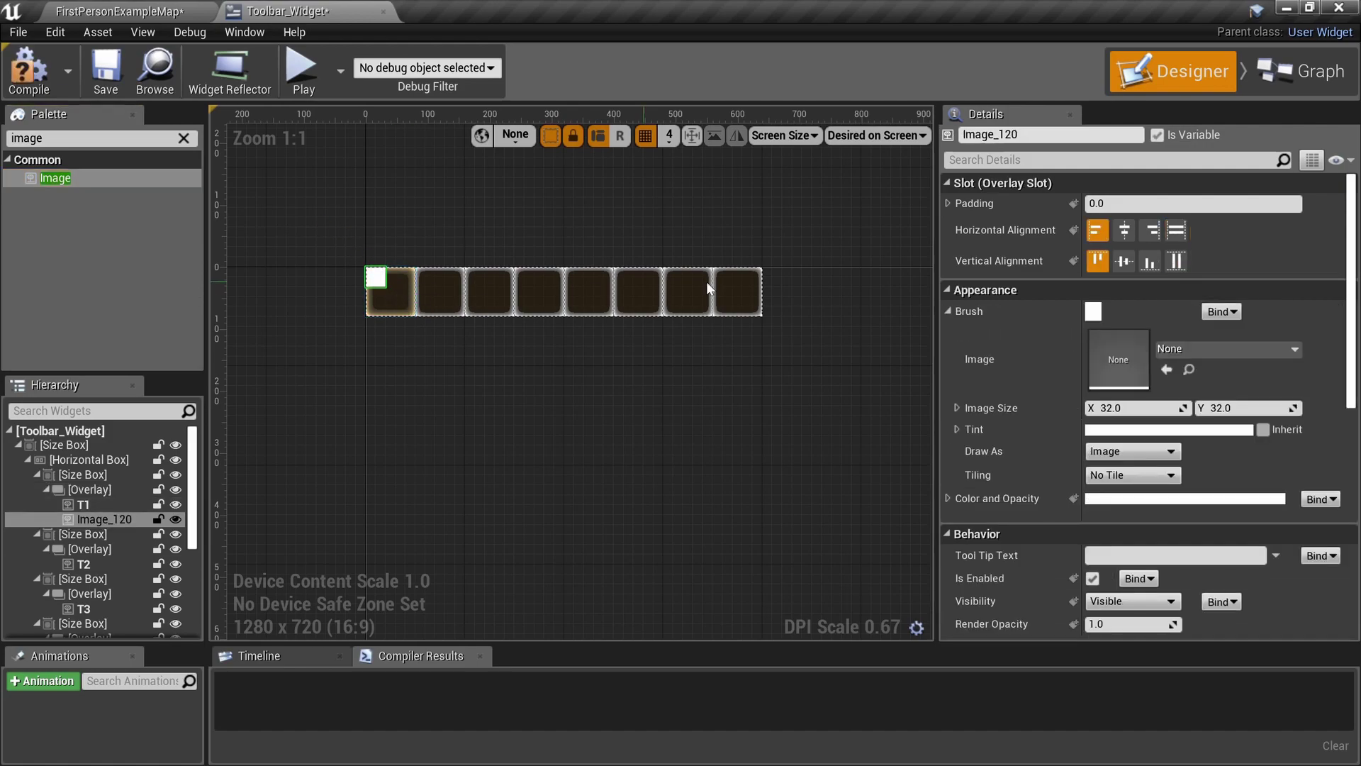
click(1176, 230)
click(1176, 260)
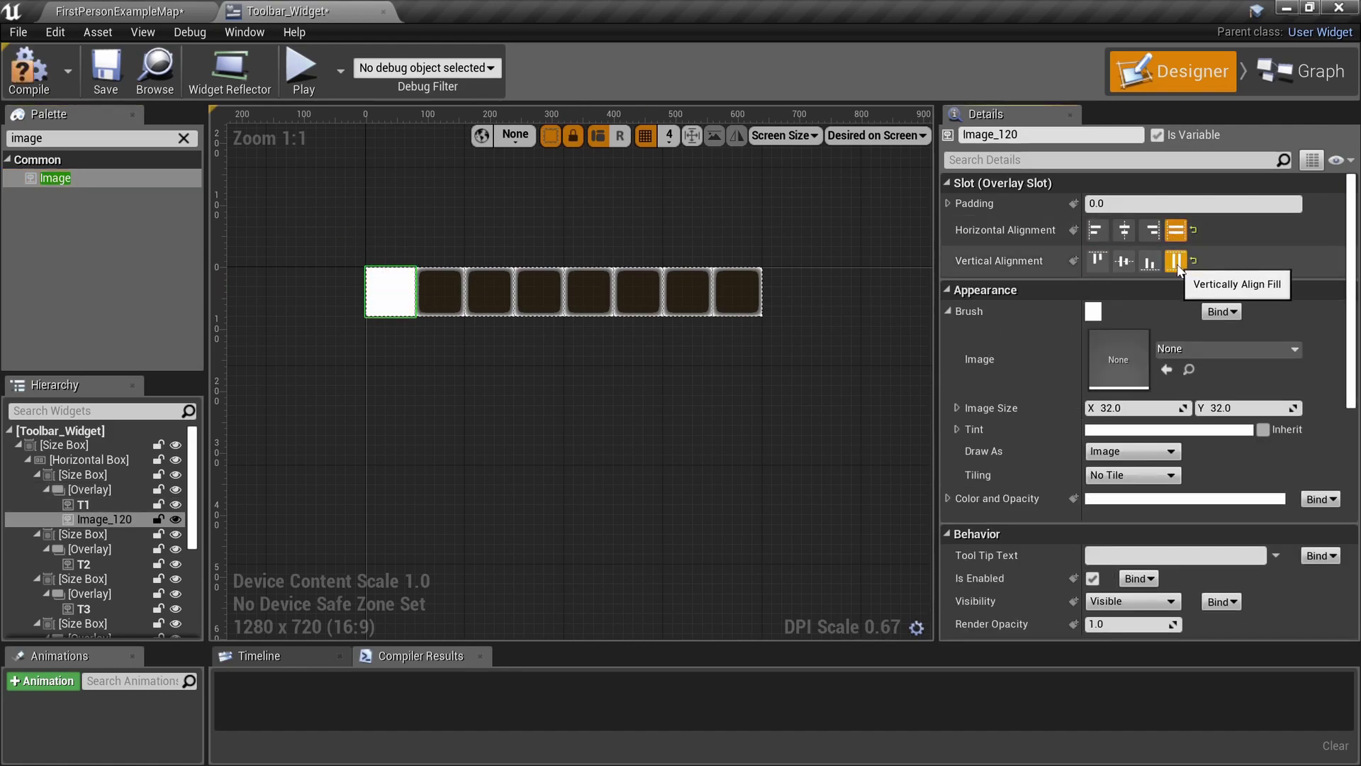
Rename the new image in T1's overlay as T1 Icon and compile the widget.
click(100, 521)
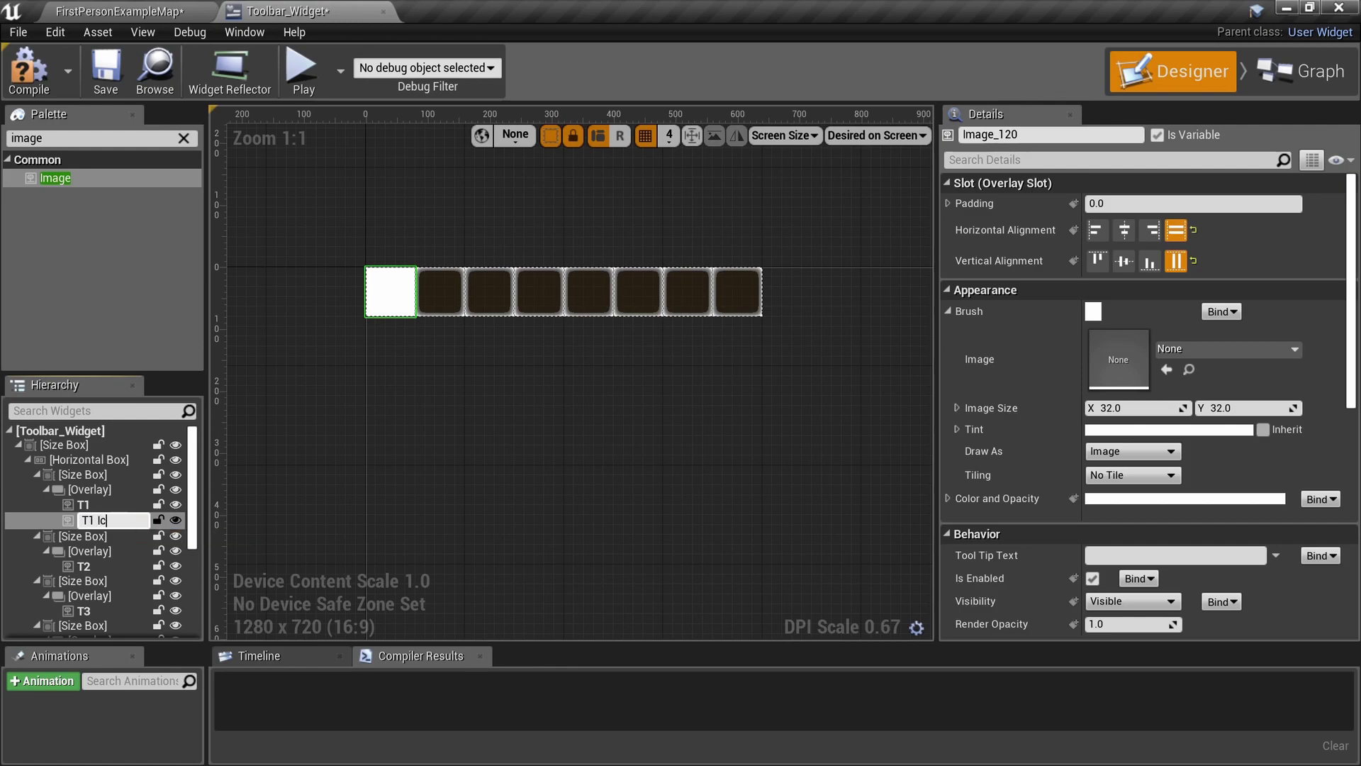
text(on)
key(Return)
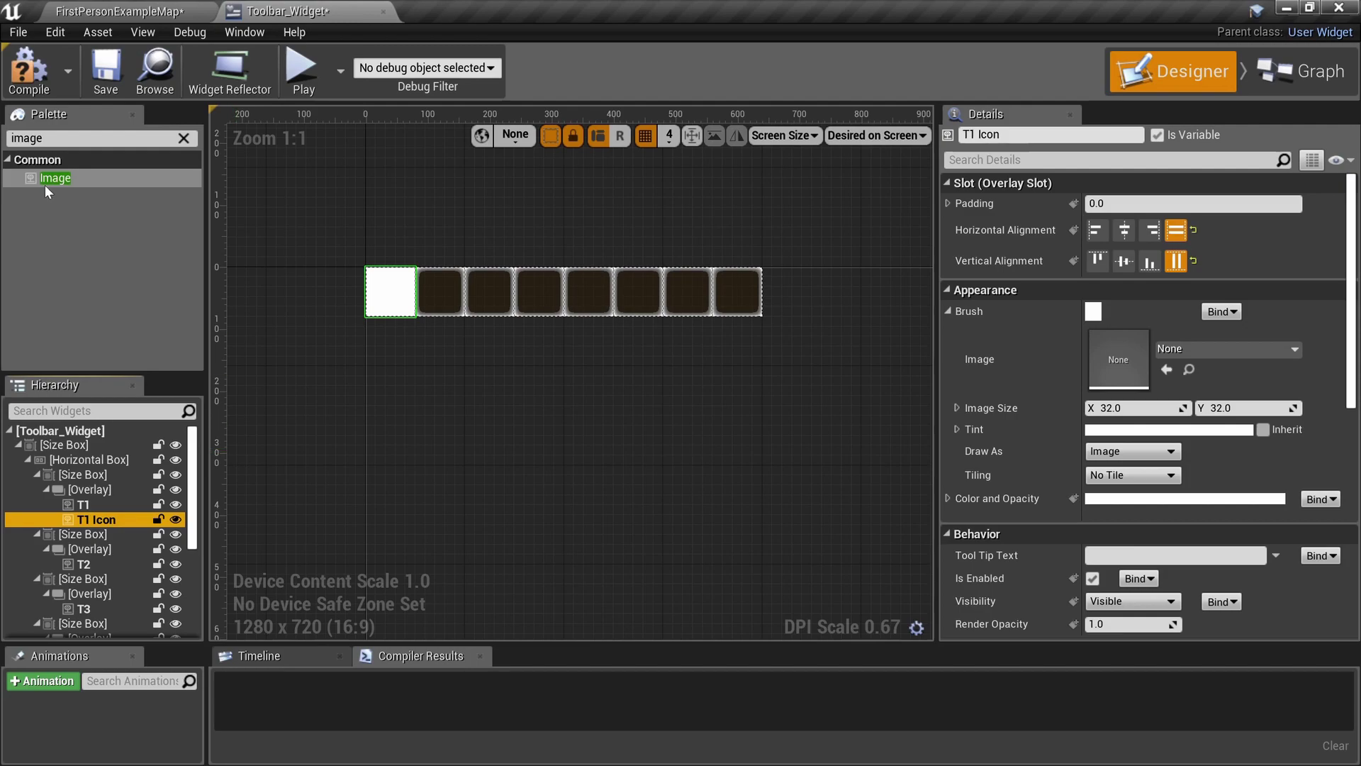
click(28, 71)
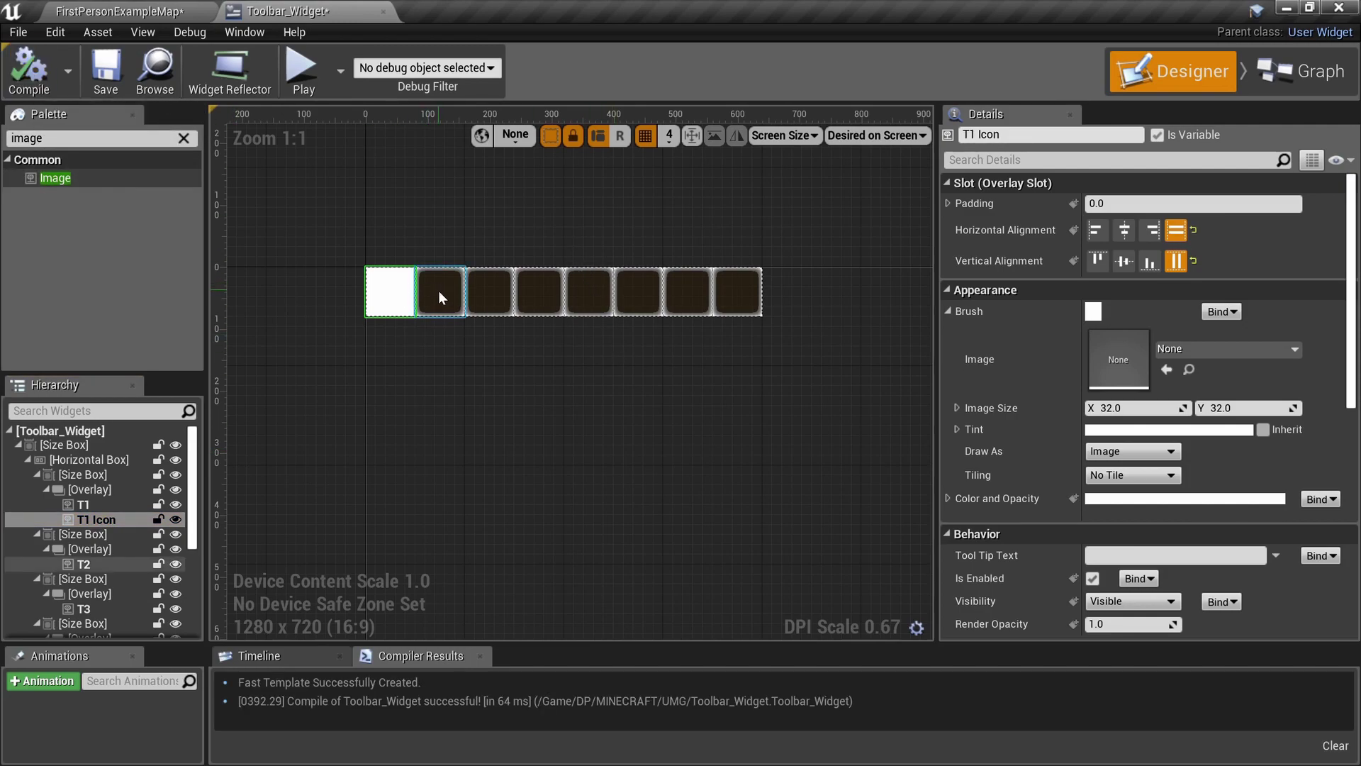
Add an Image widget to the second toolbar slot's overlay and set both its alignments to fill.
drag(55, 178, 434, 292)
click(1176, 230)
click(1176, 260)
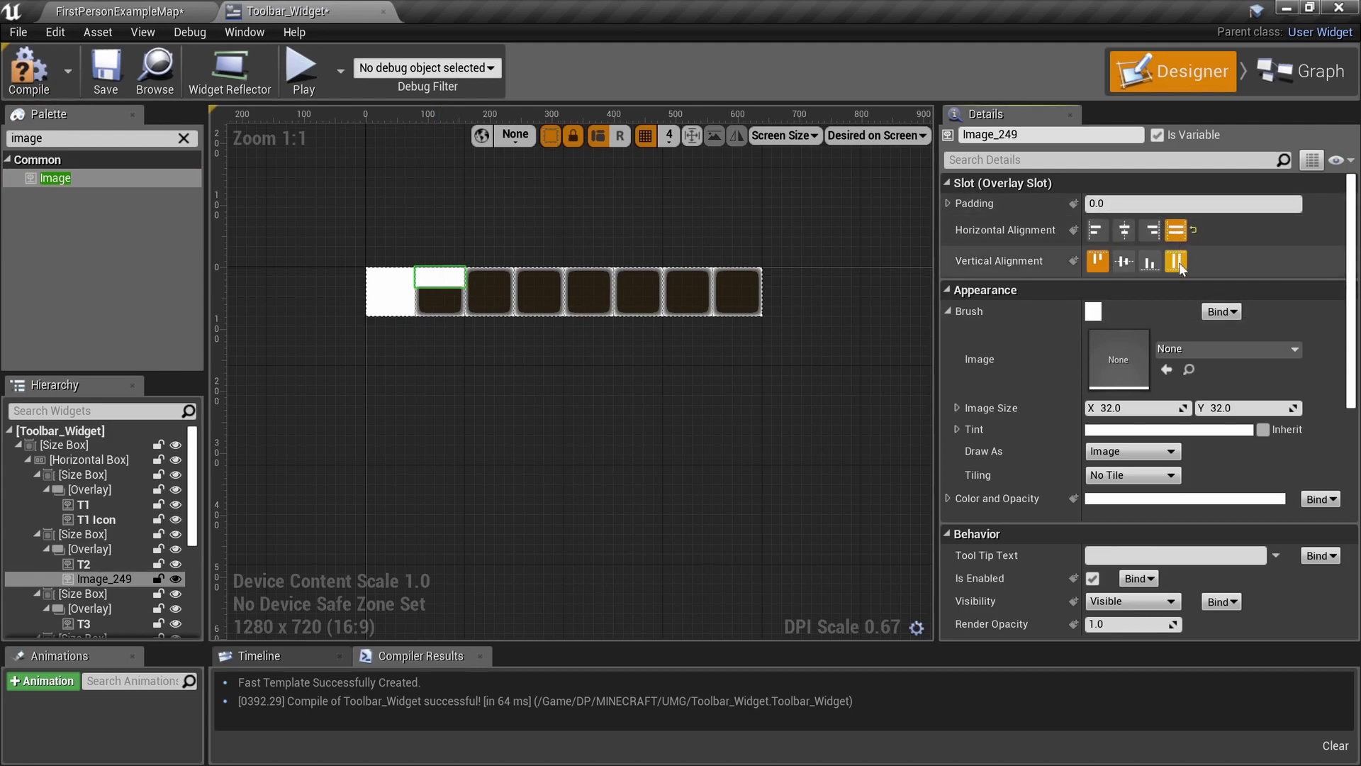
Rename the new image in T2's overlay as T2 Icon and compile the widget.
click(135, 578)
click(139, 577)
text(T2)
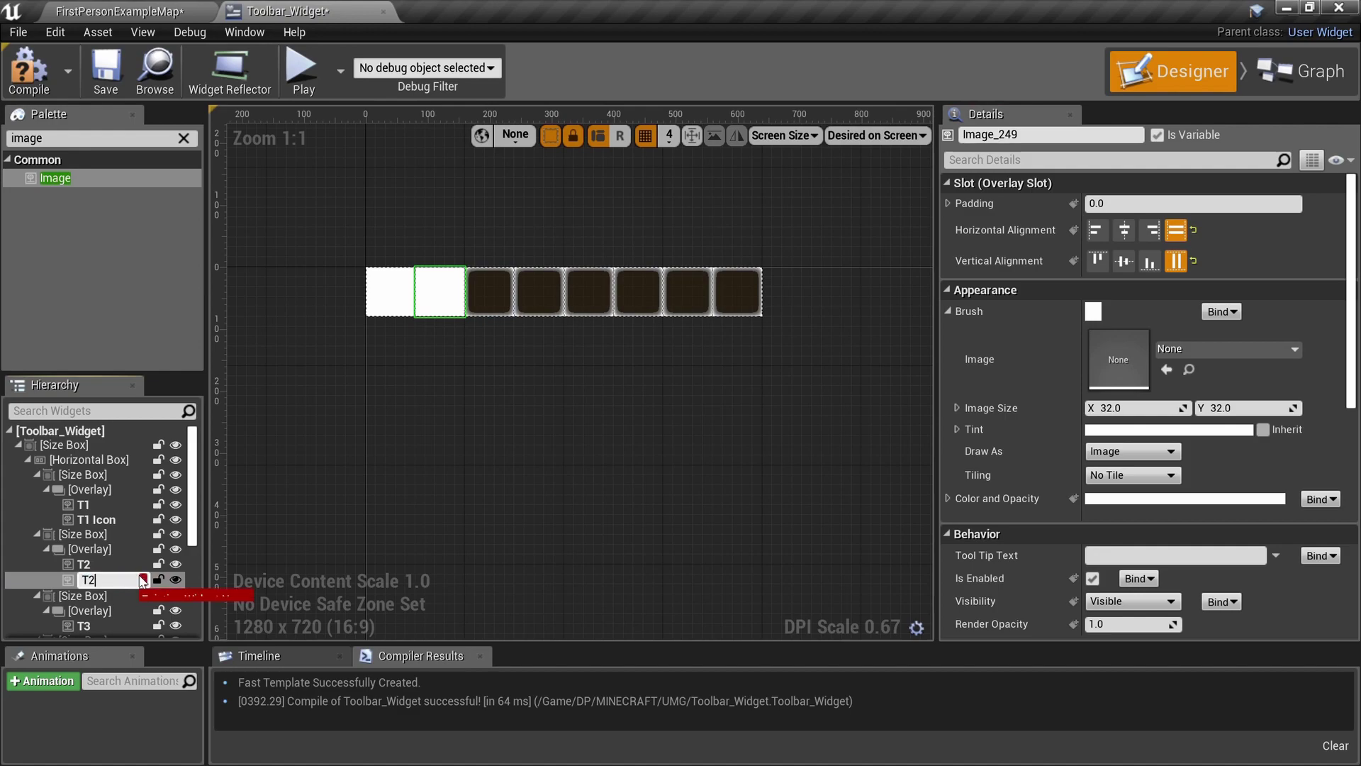
text( Icon)
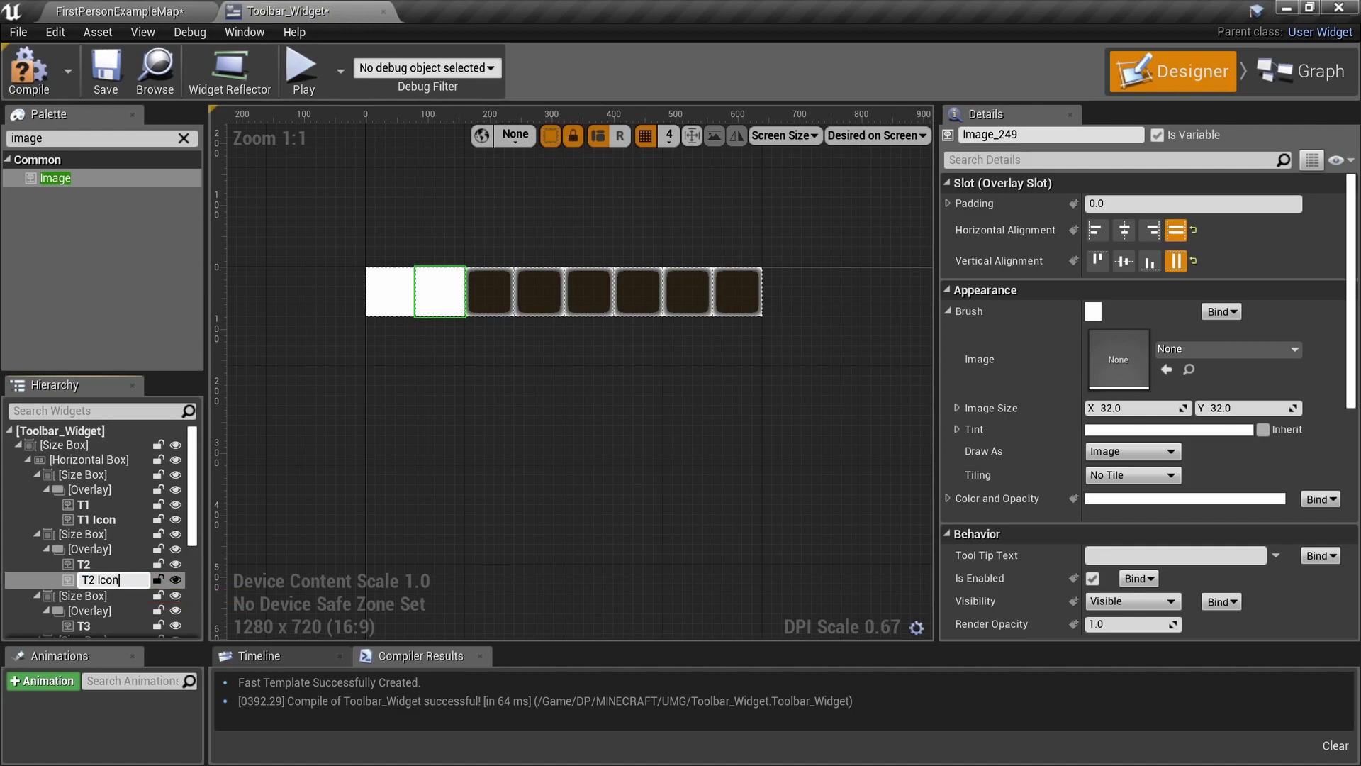
key(Return)
click(634, 394)
scroll(398, 350, up, 4)
click(28, 71)
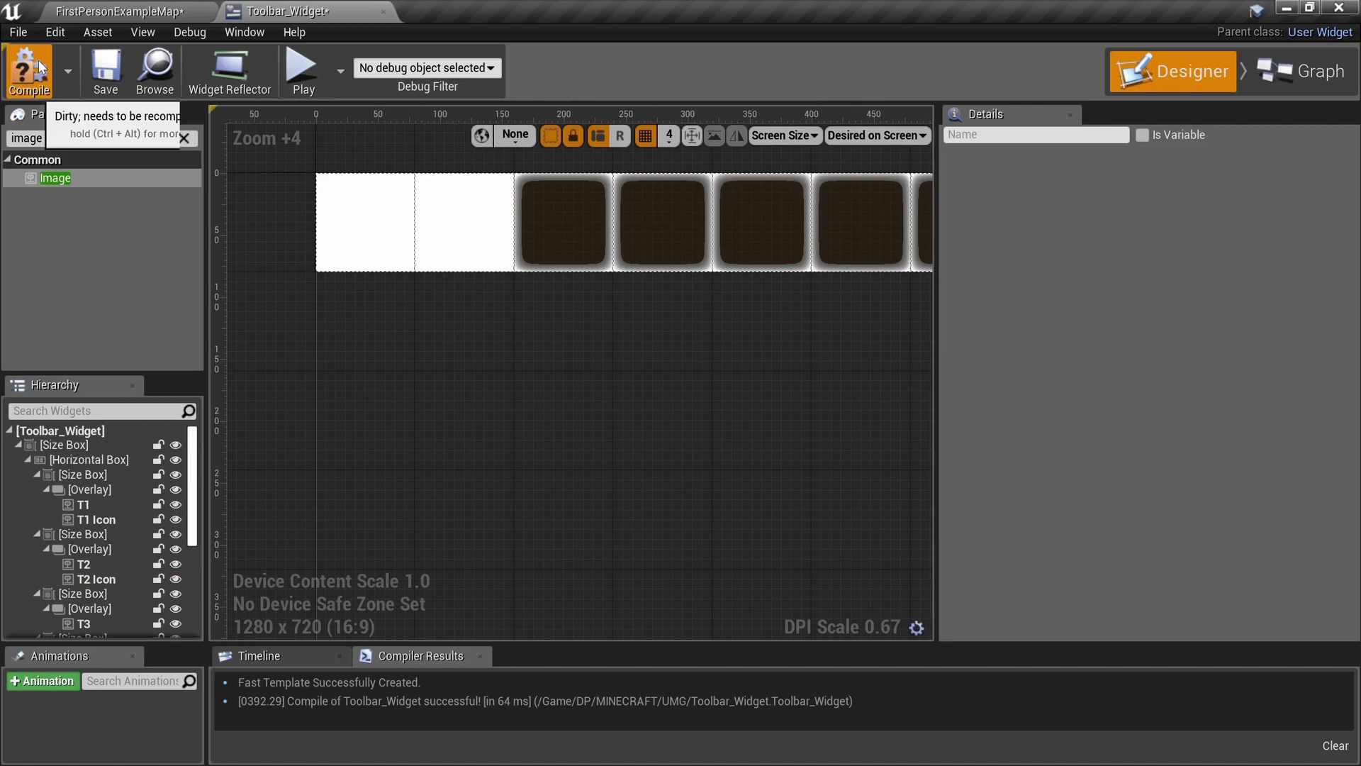
Return to the FirstPersonExampleMap level editor and open its Level Blueprint.
click(123, 13)
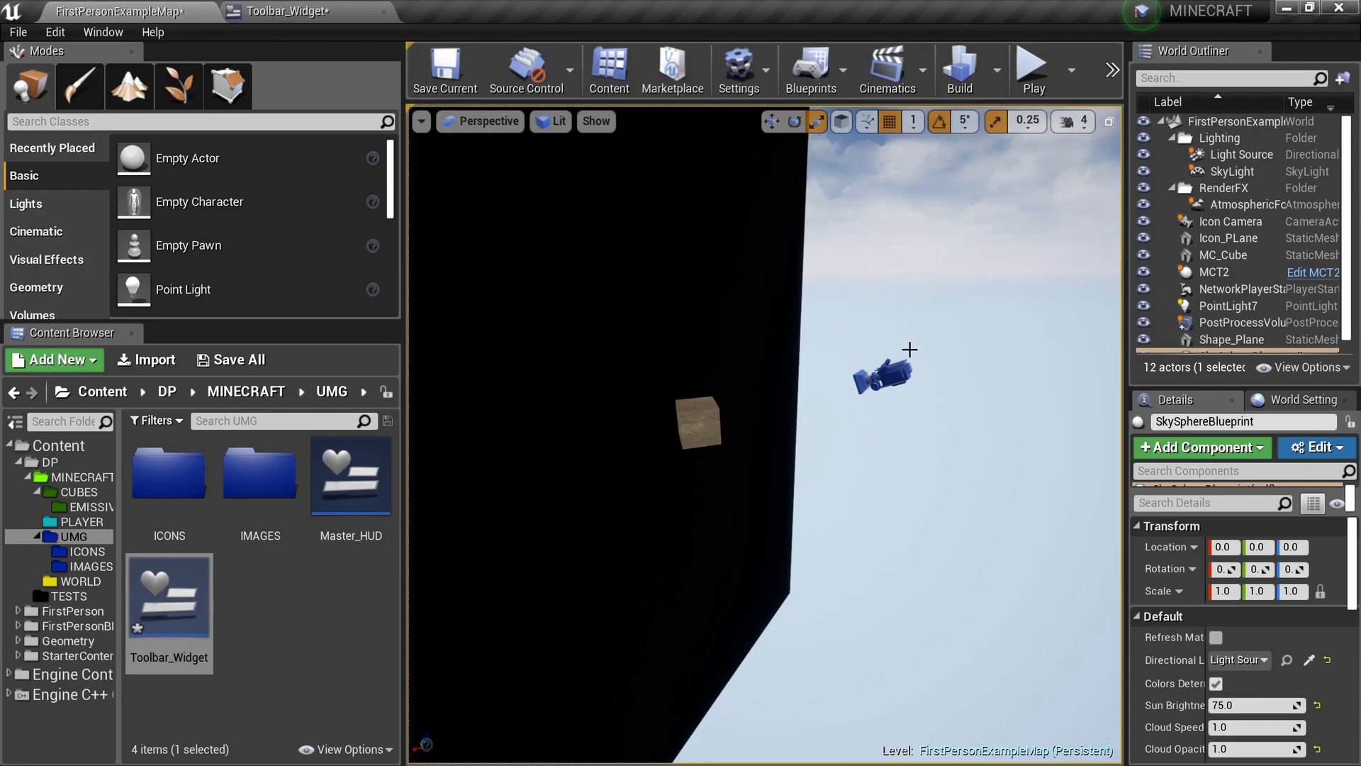
mouse_move(717, 198)
right_down()
mouse_move(698, 198)
mouse_move(717, 198)
right_up()
click(810, 71)
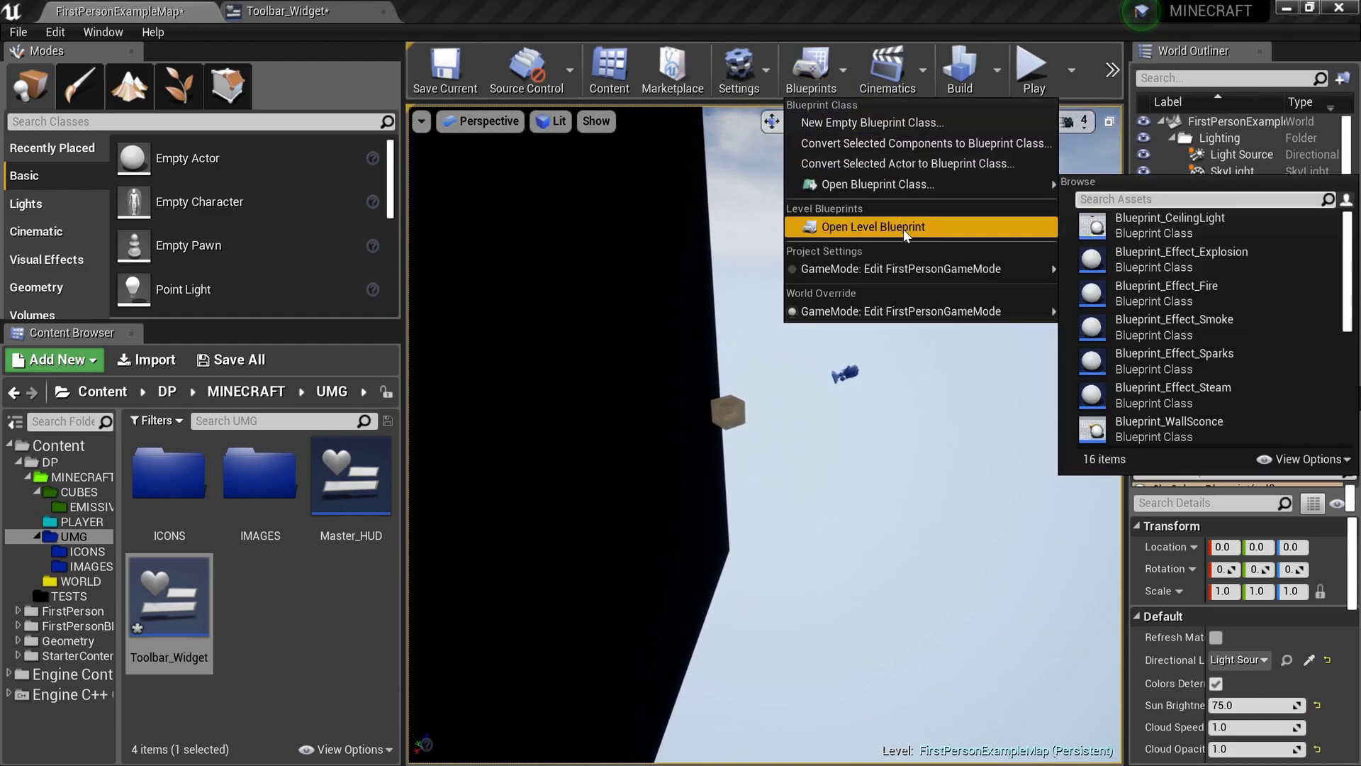
click(847, 229)
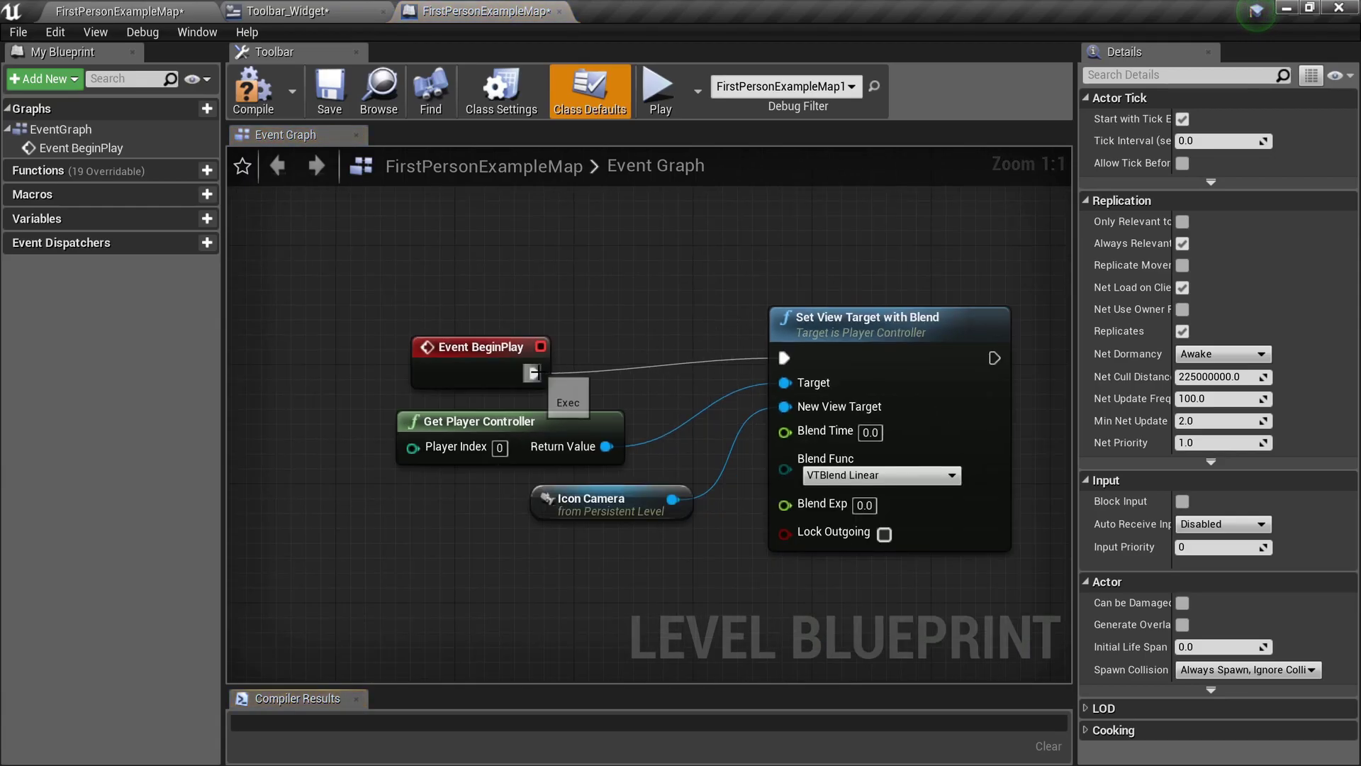
Disconnect Event BeginPlay from Set View Target with Blend and move the camera view nodes away from the event.
scroll(579, 379, down, 3)
drag(703, 422, 583, 346)
click(595, 383)
drag(909, 550, 672, 431)
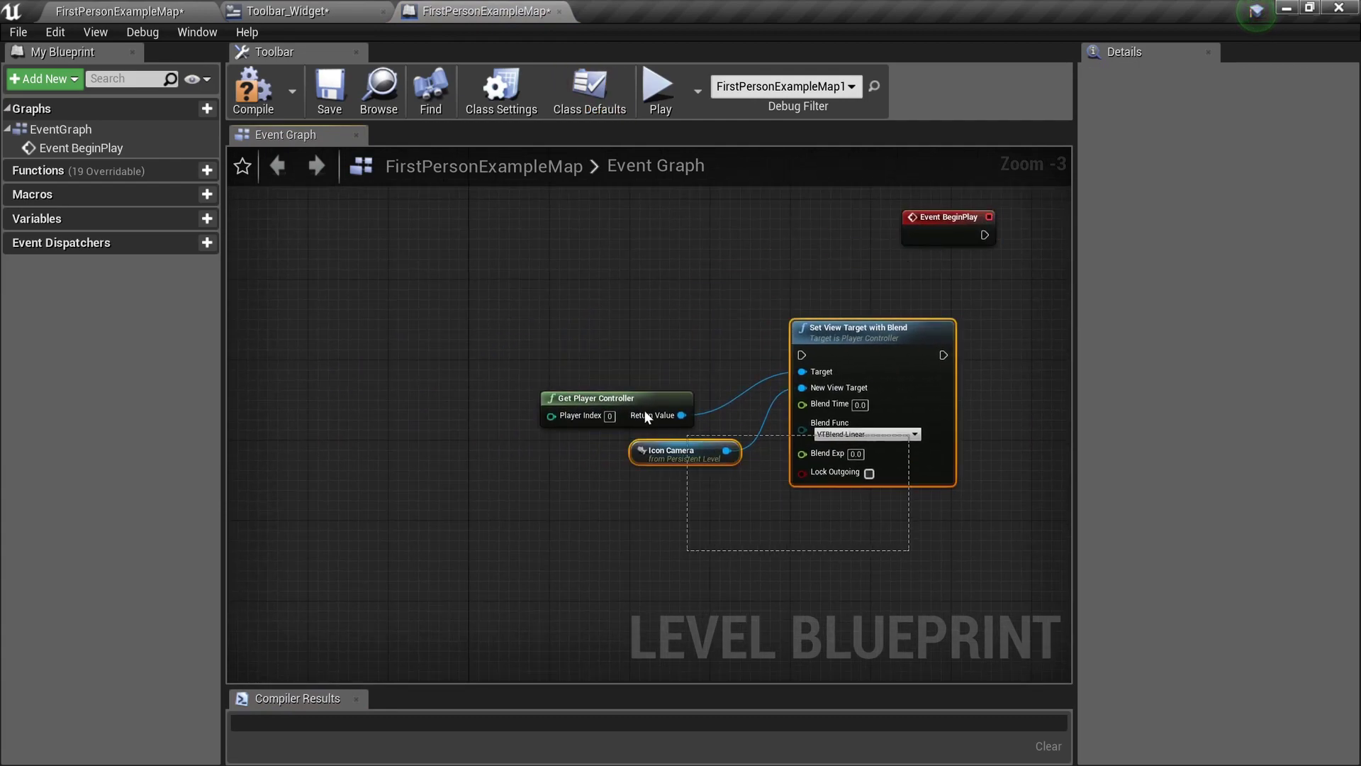
drag(927, 331, 767, 362)
Group Get Player Controller, Icon Camera and Set View Target with Blend in a comment titled Icon Shot.
drag(344, 307, 1041, 622)
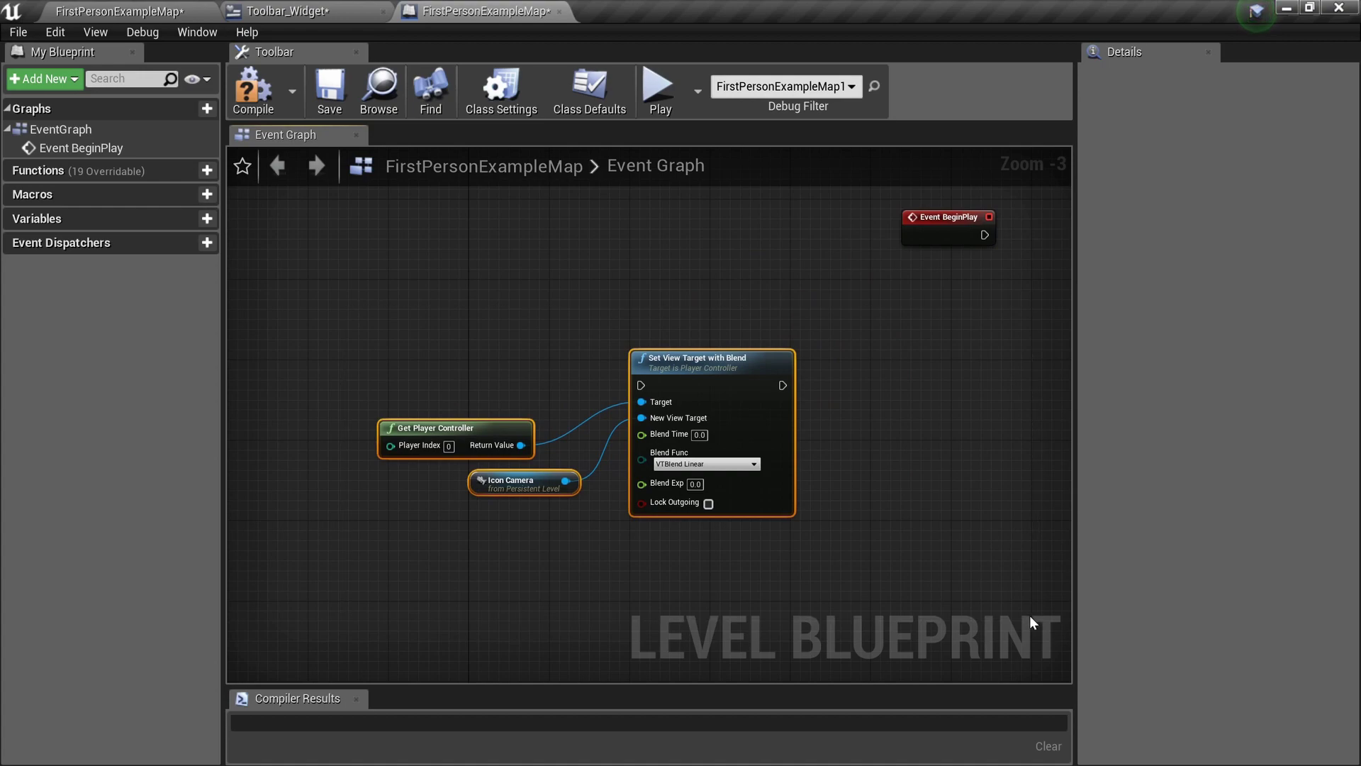
key(c)
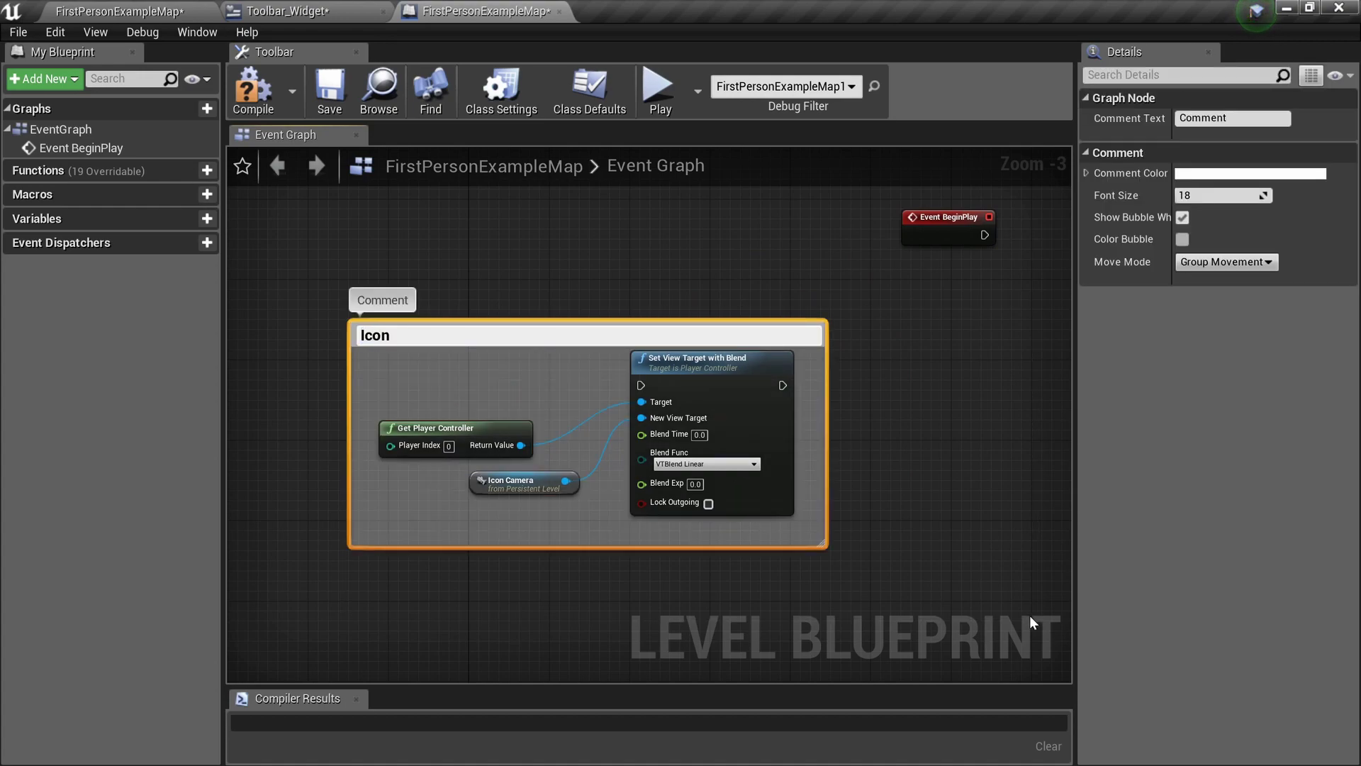
text(Icon Shot)
key(Return)
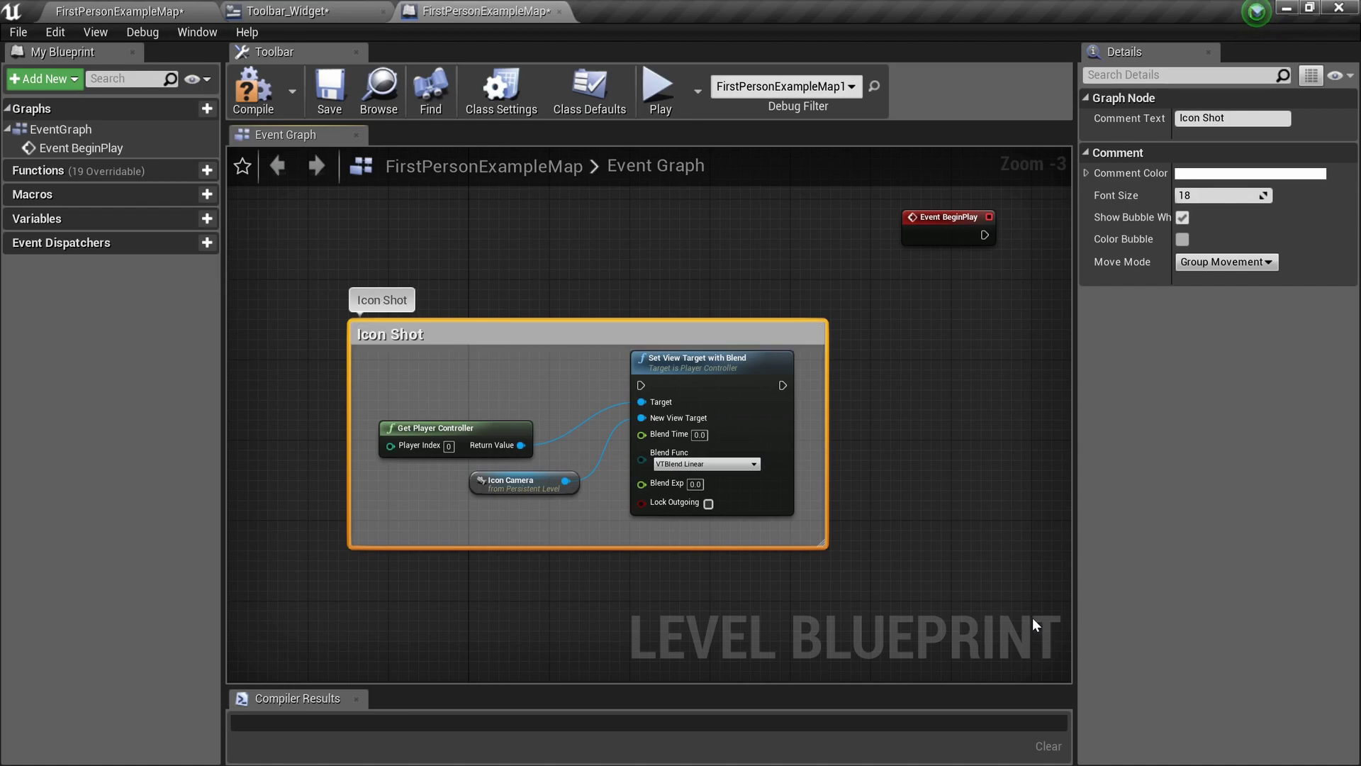
Color the Icon Shot comment magenta (hex sRGB FF00B1FF) and compile the level blueprint.
click(1265, 181)
drag(1092, 397, 1089, 281)
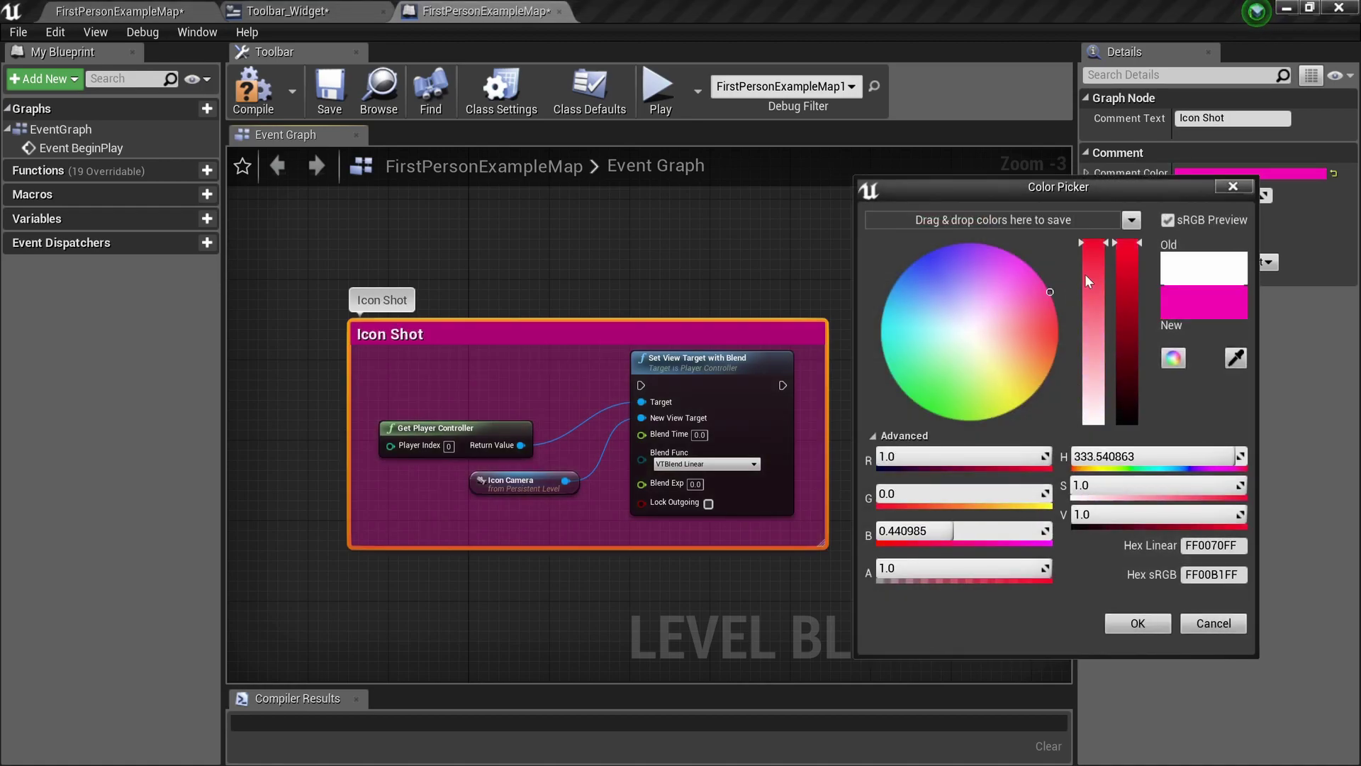
click(1127, 625)
scroll(500, 281, down, 2)
scroll(502, 282, down, 1)
right_drag(538, 281, 536, 349)
scroll(536, 349, up, 2)
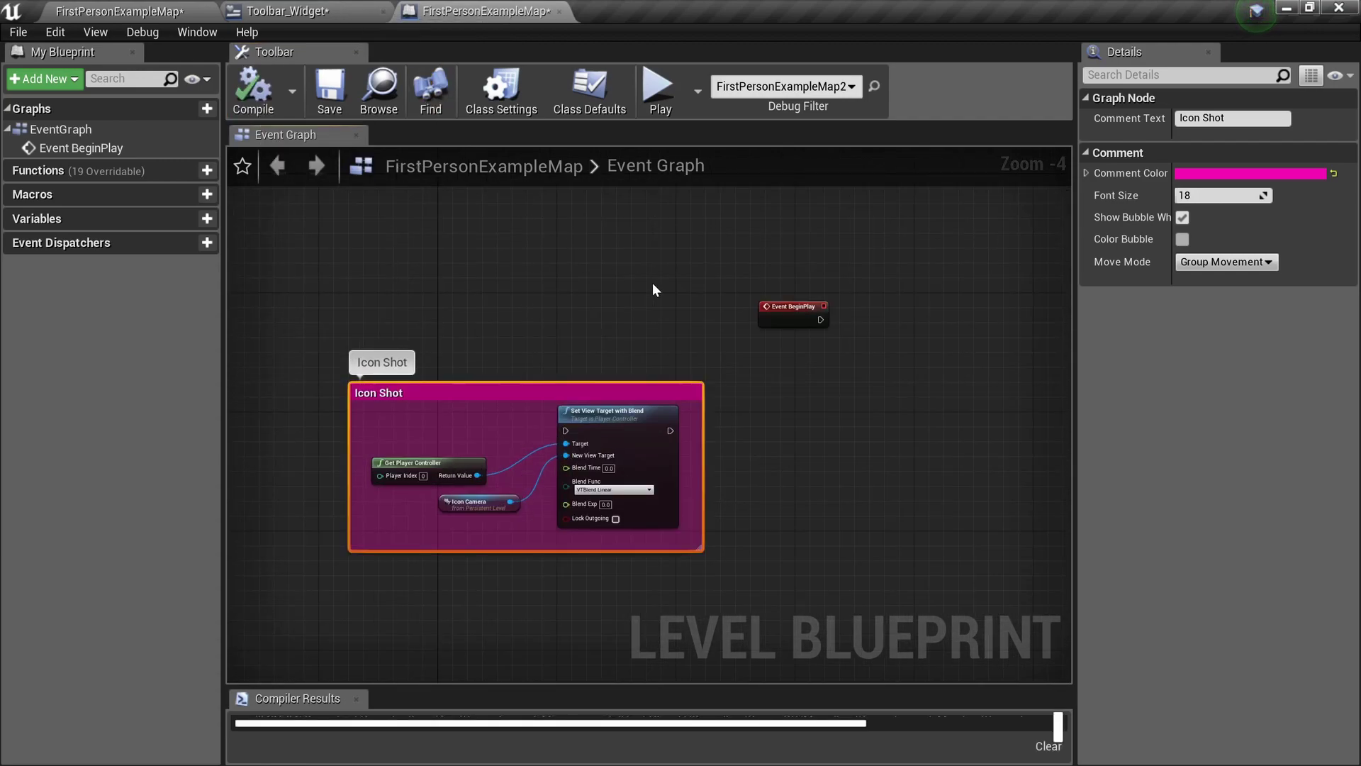
Move the Event BeginPlay node farther away from the Icon Shot comment and return to the FirstPersonExampleMap level editor.
drag(758, 305, 840, 305)
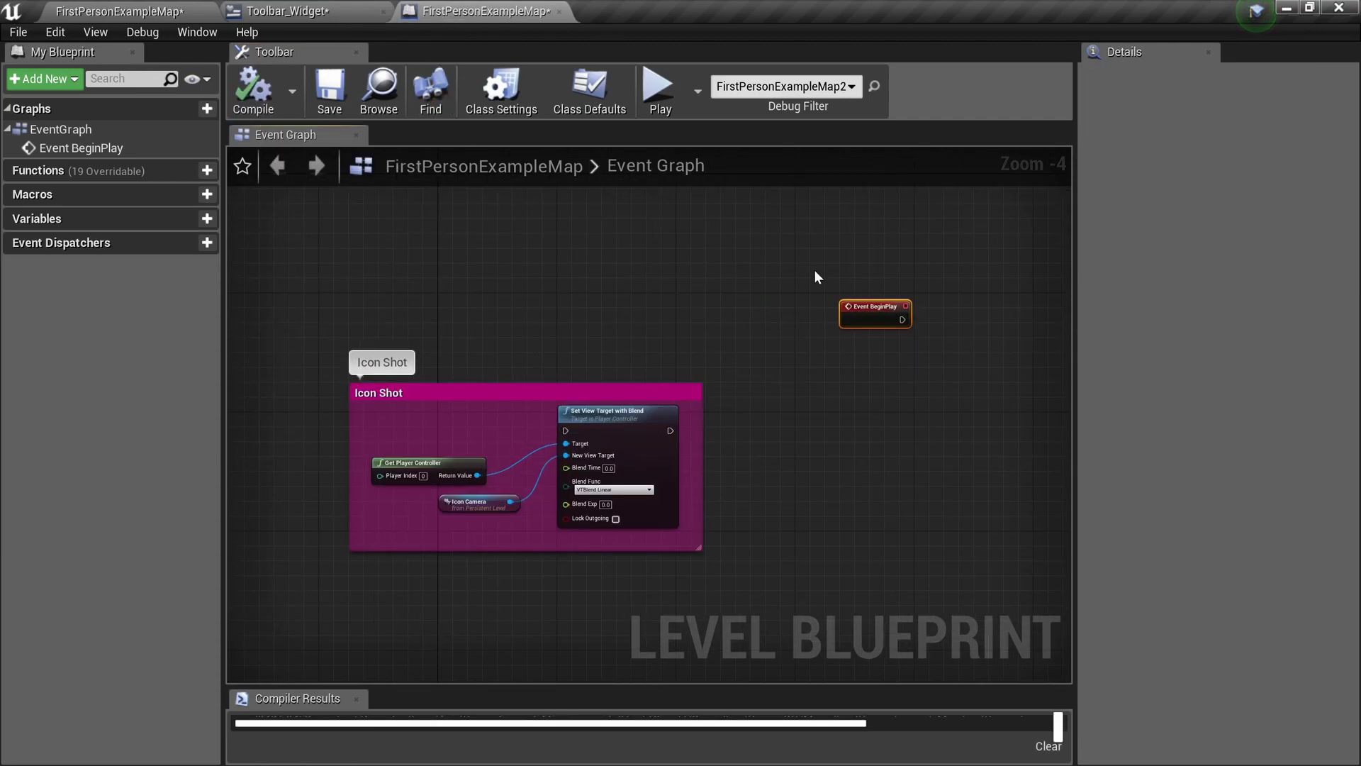
click(305, 8)
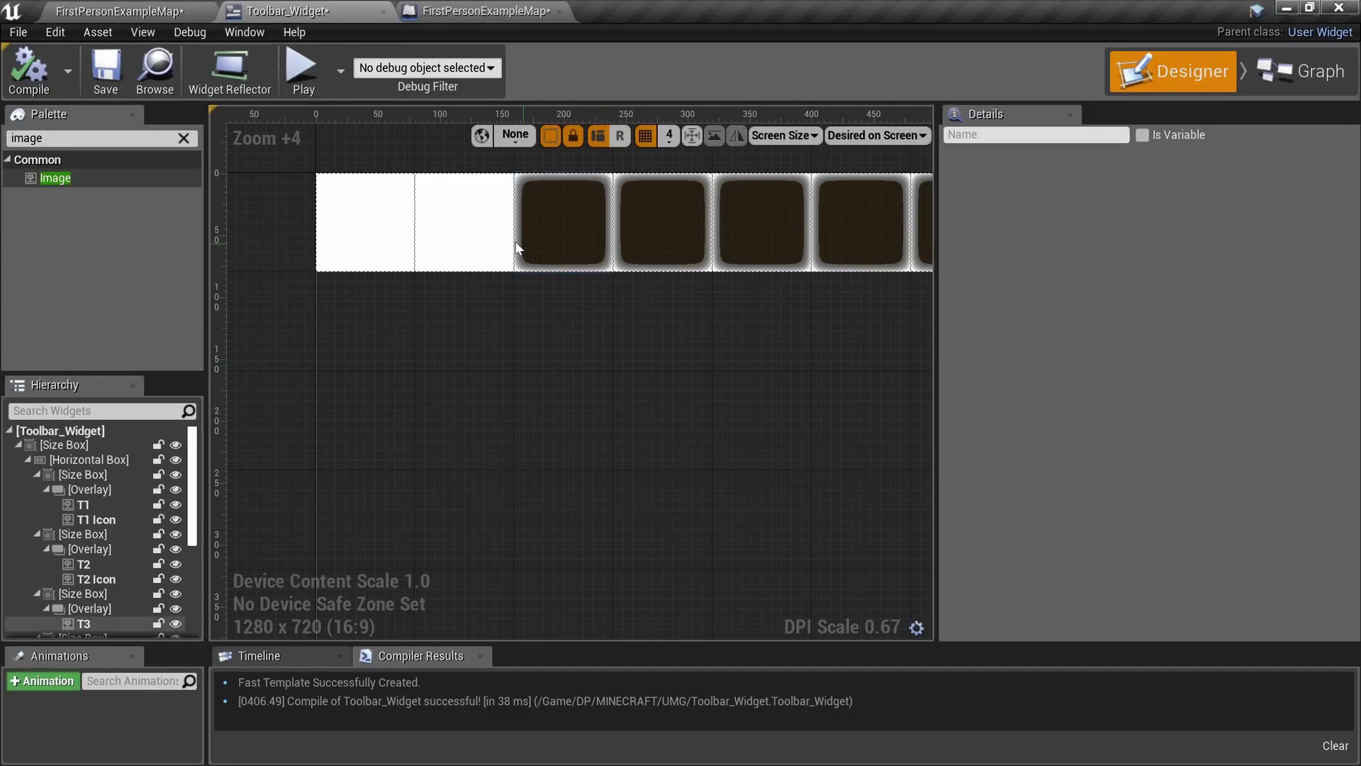
scroll(525, 249, down, 2)
click(142, 10)
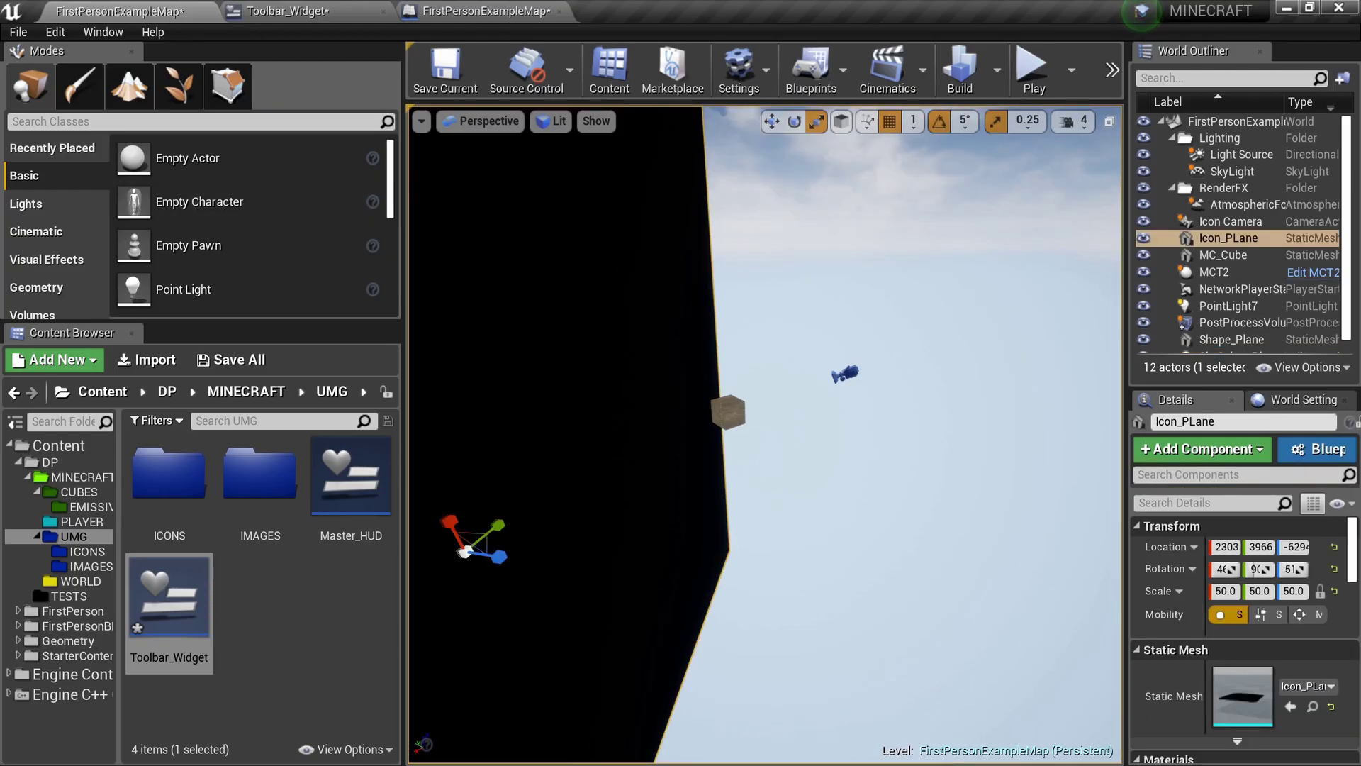
Play-test the level in a full-screen viewport to check the in-game view, and end the session.
key(F11)
key(alt+p)
click(525, 331)
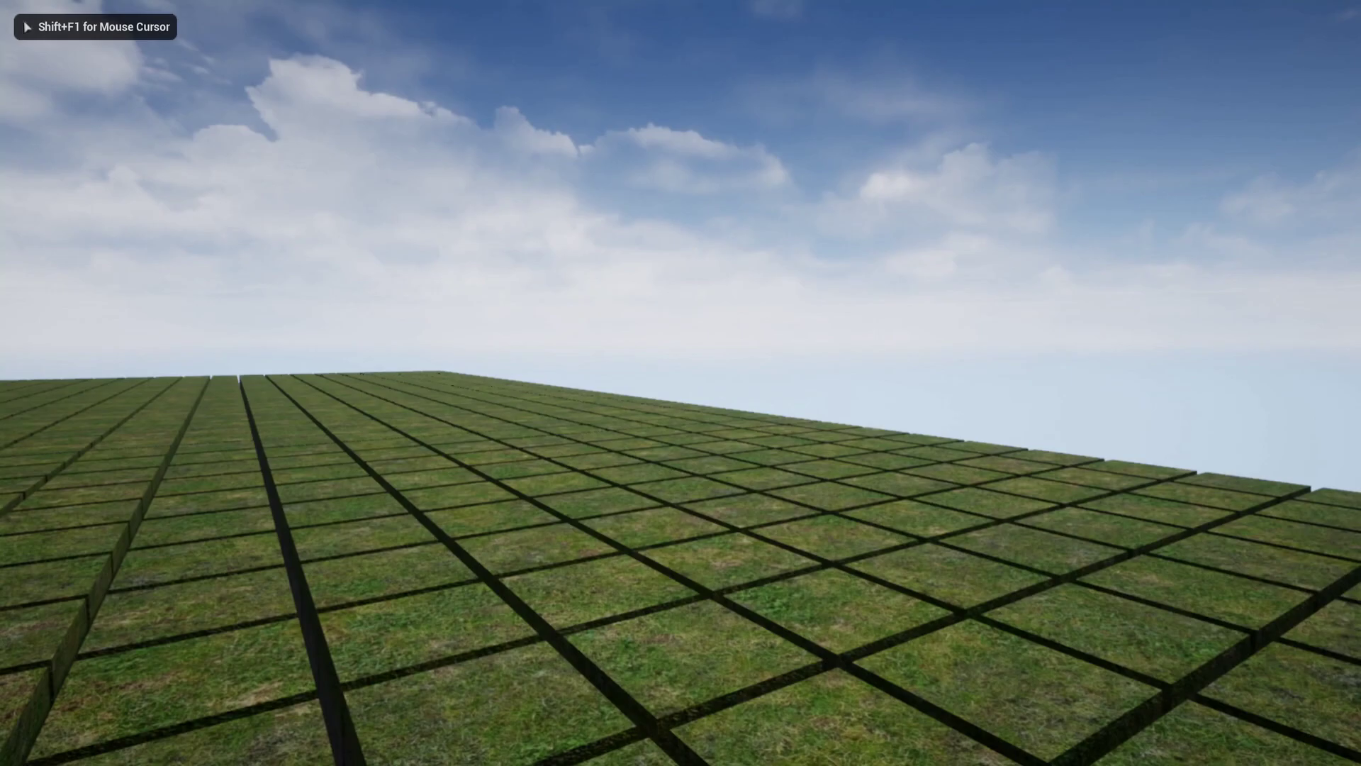
key(Escape)
key(F11)
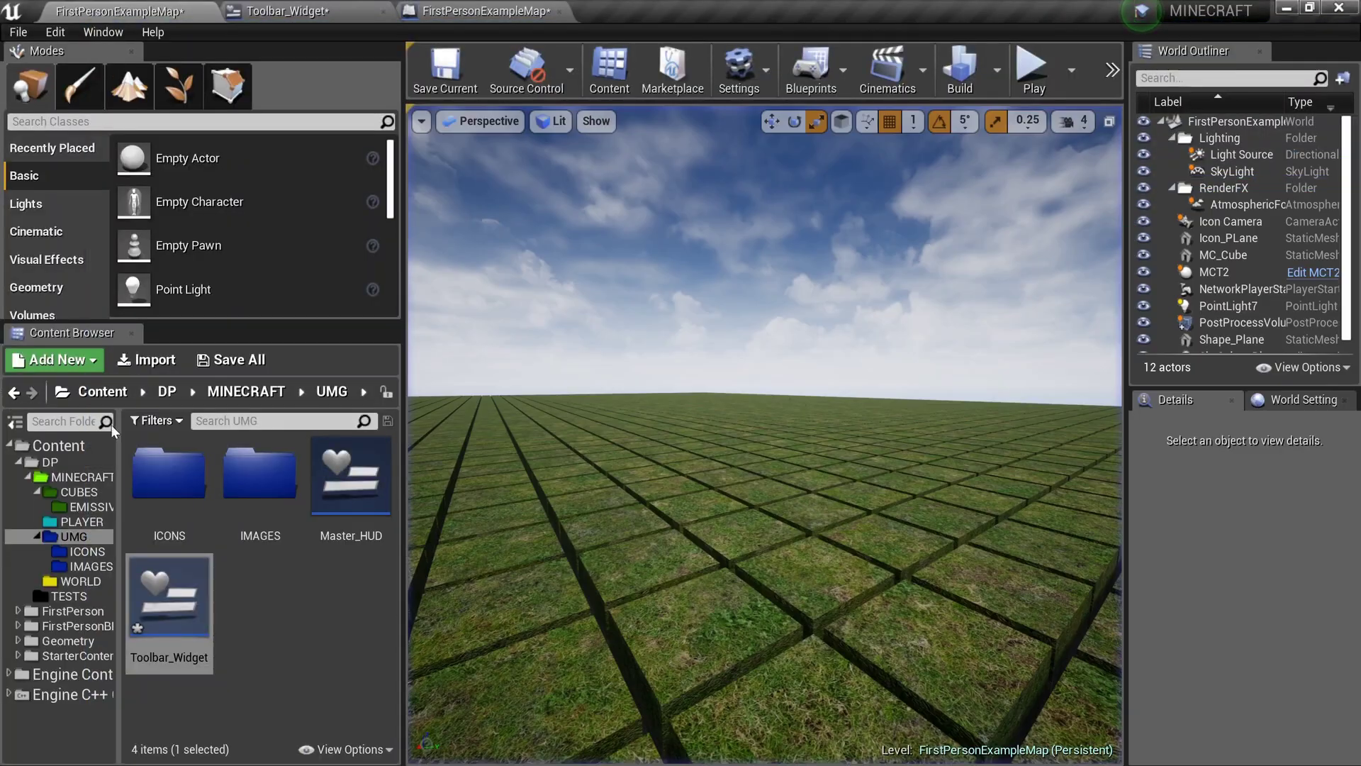
In the FirstPersonCharacter blueprint from the PLAYER folder, connect Event BeginPlay to Create Master HUD Widget and compile.
click(78, 523)
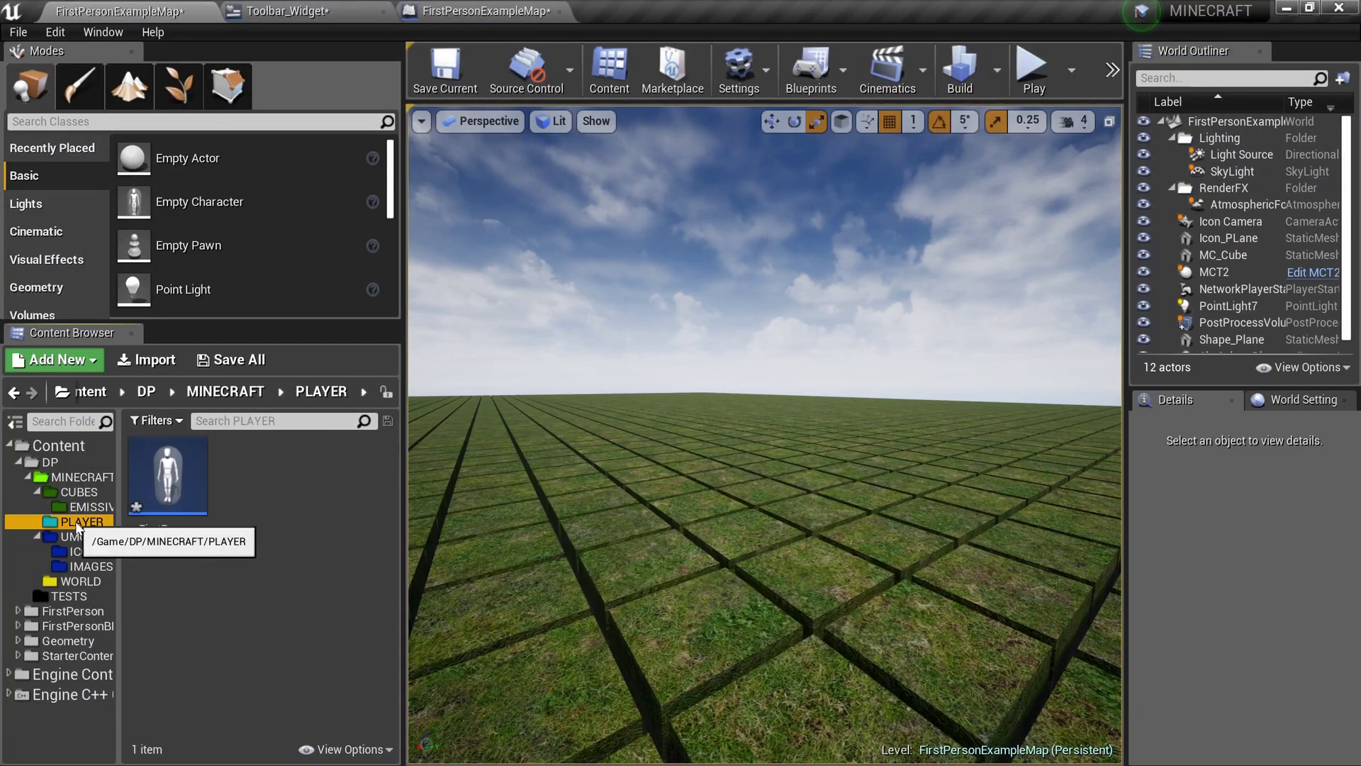
double_click(150, 539)
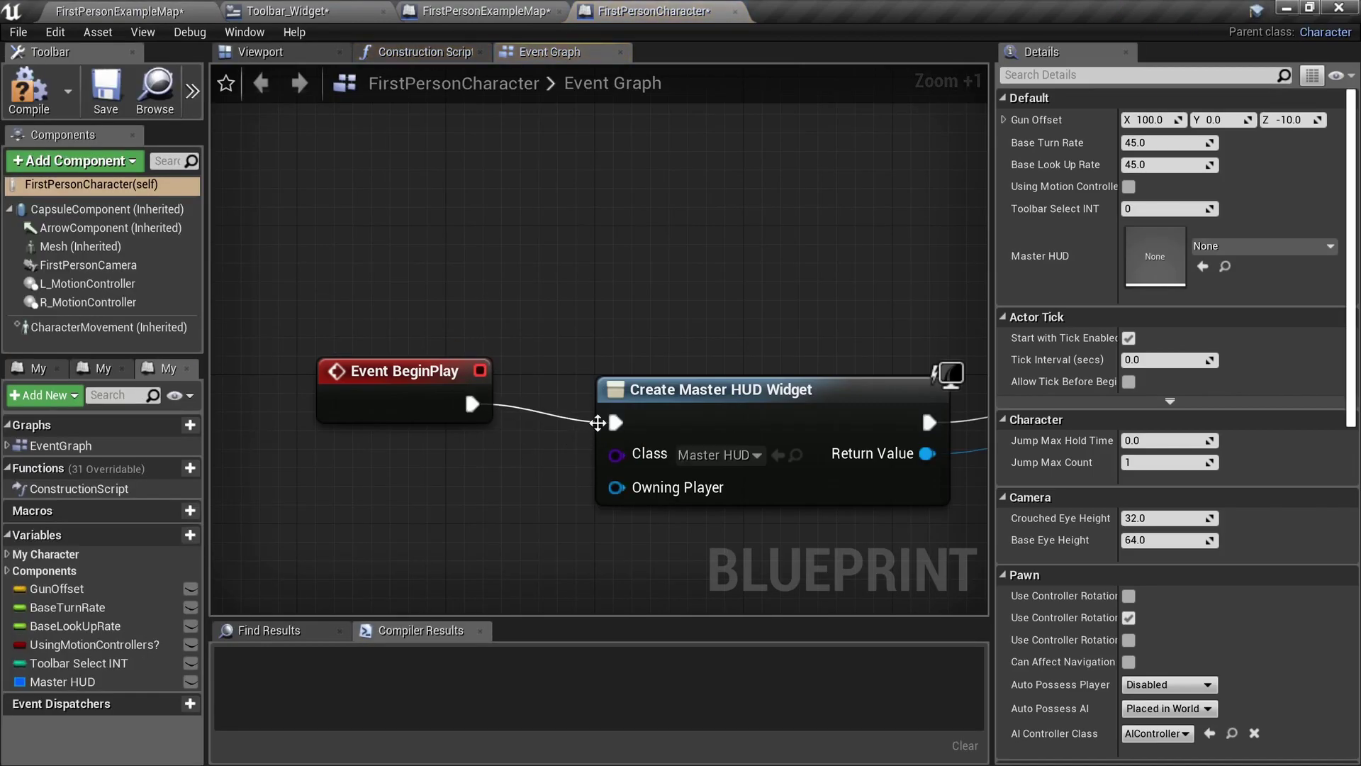
click(28, 92)
Return to the level editor and play-test full screen to check the toolbar slots in the HUD.
click(120, 10)
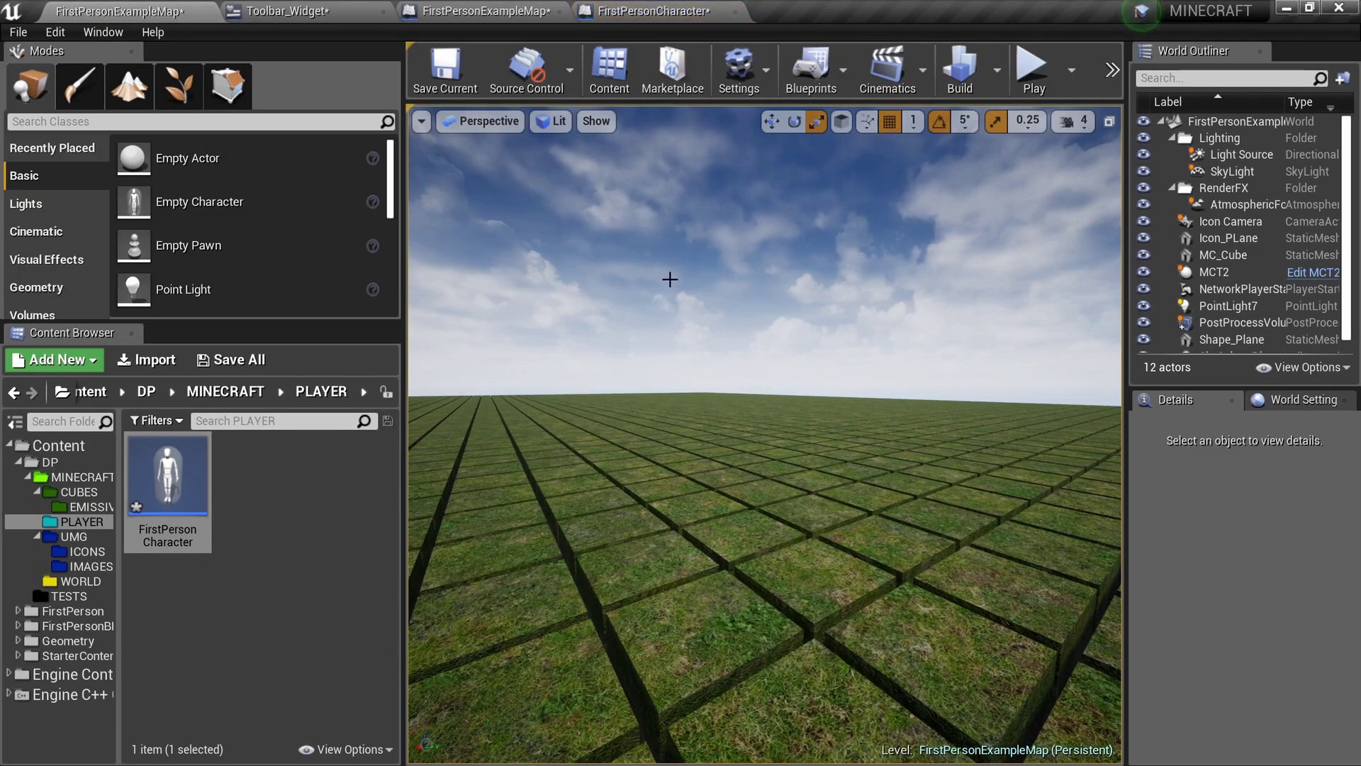
key(F11)
key(alt+p)
click(669, 279)
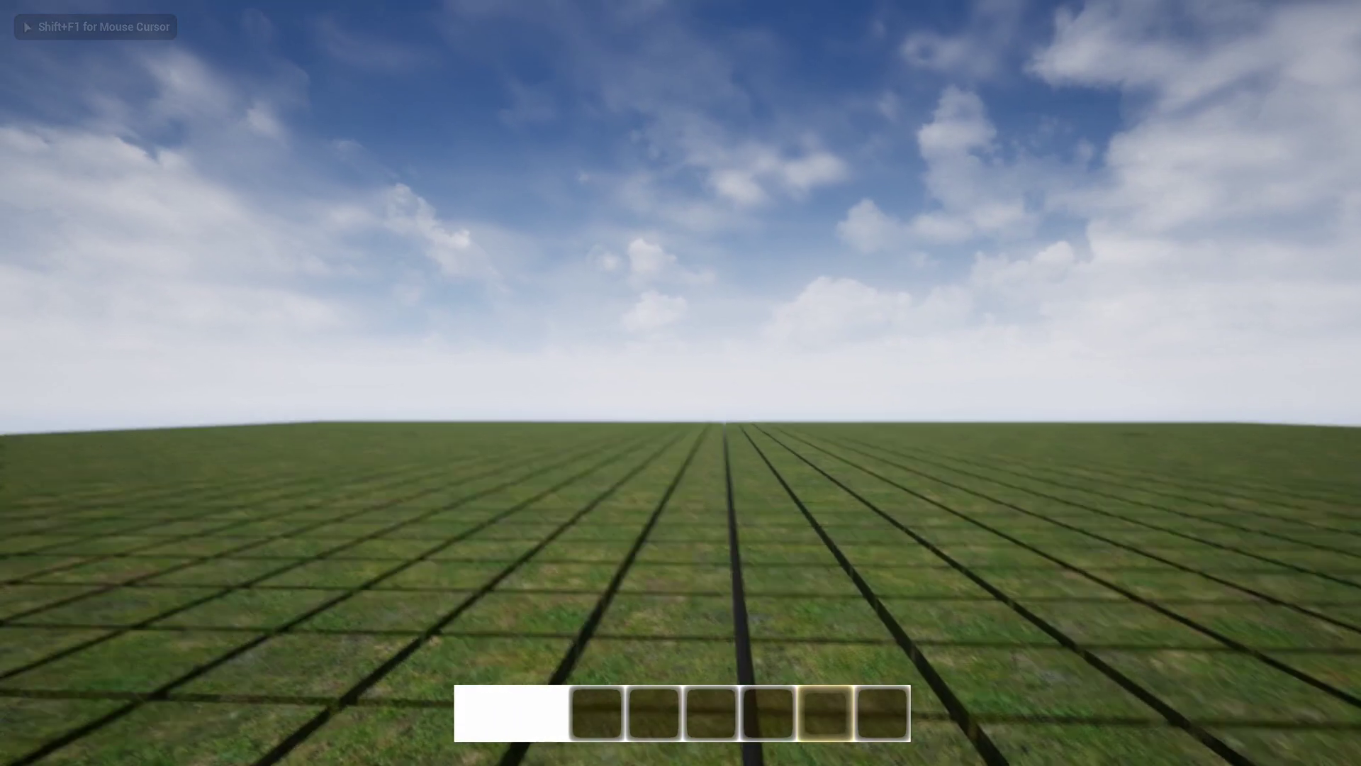
key(Escape)
key(F11)
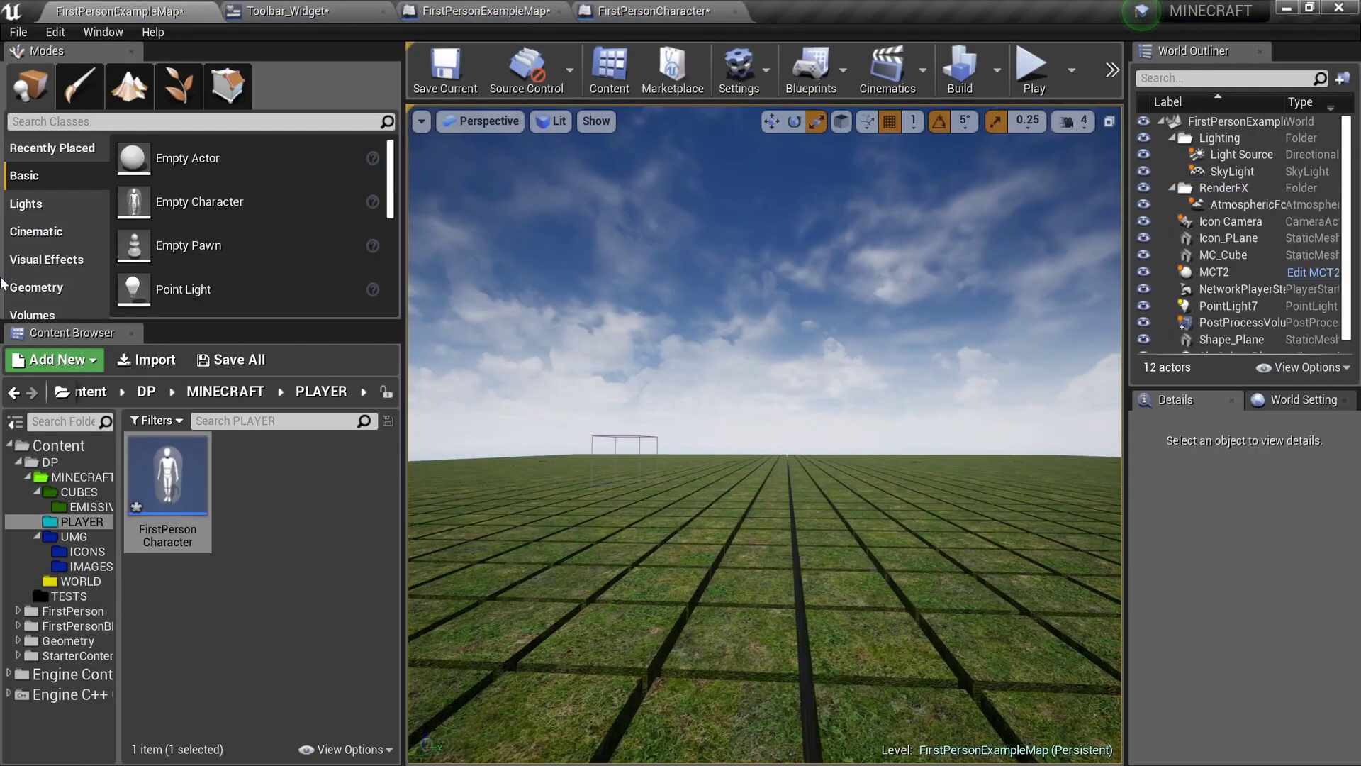
Open the Grass_BLock_Icon_M material from the UMG ICONS folder.
click(96, 539)
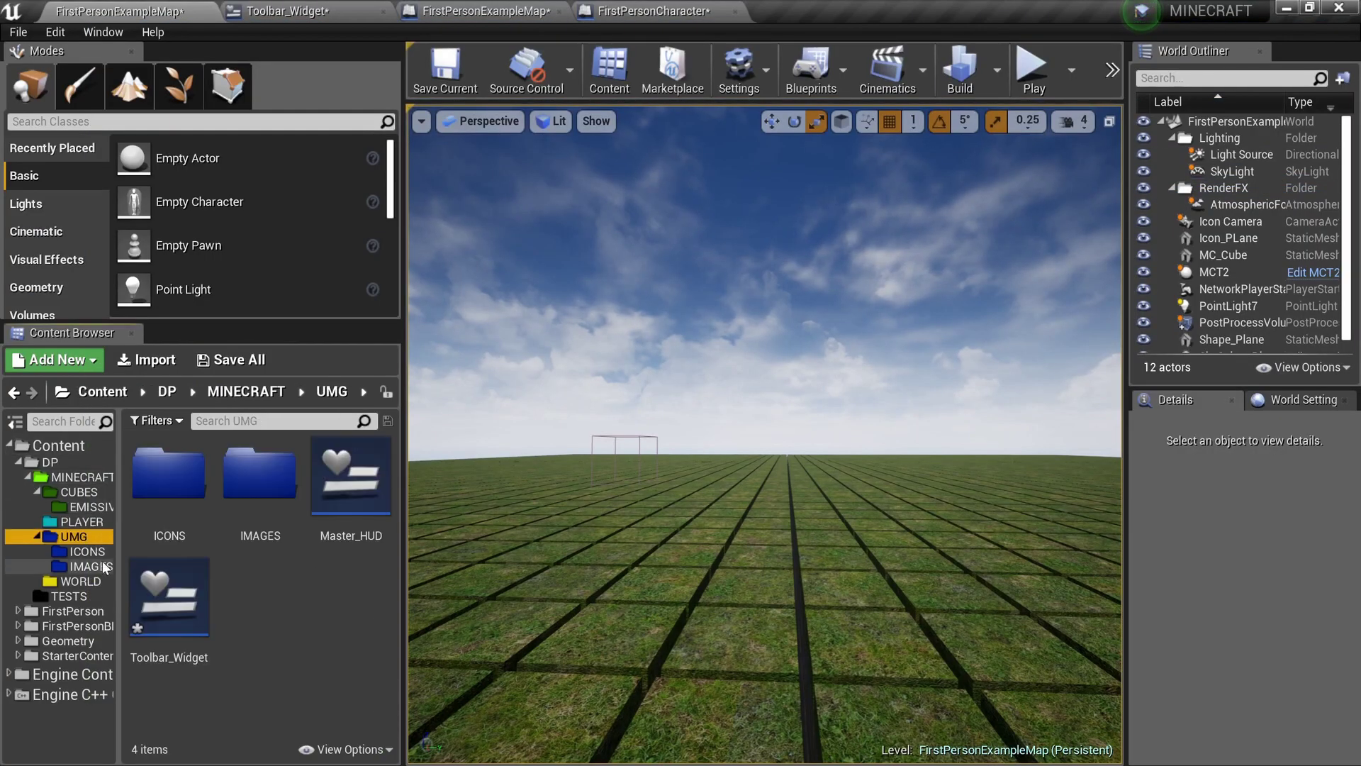
click(88, 551)
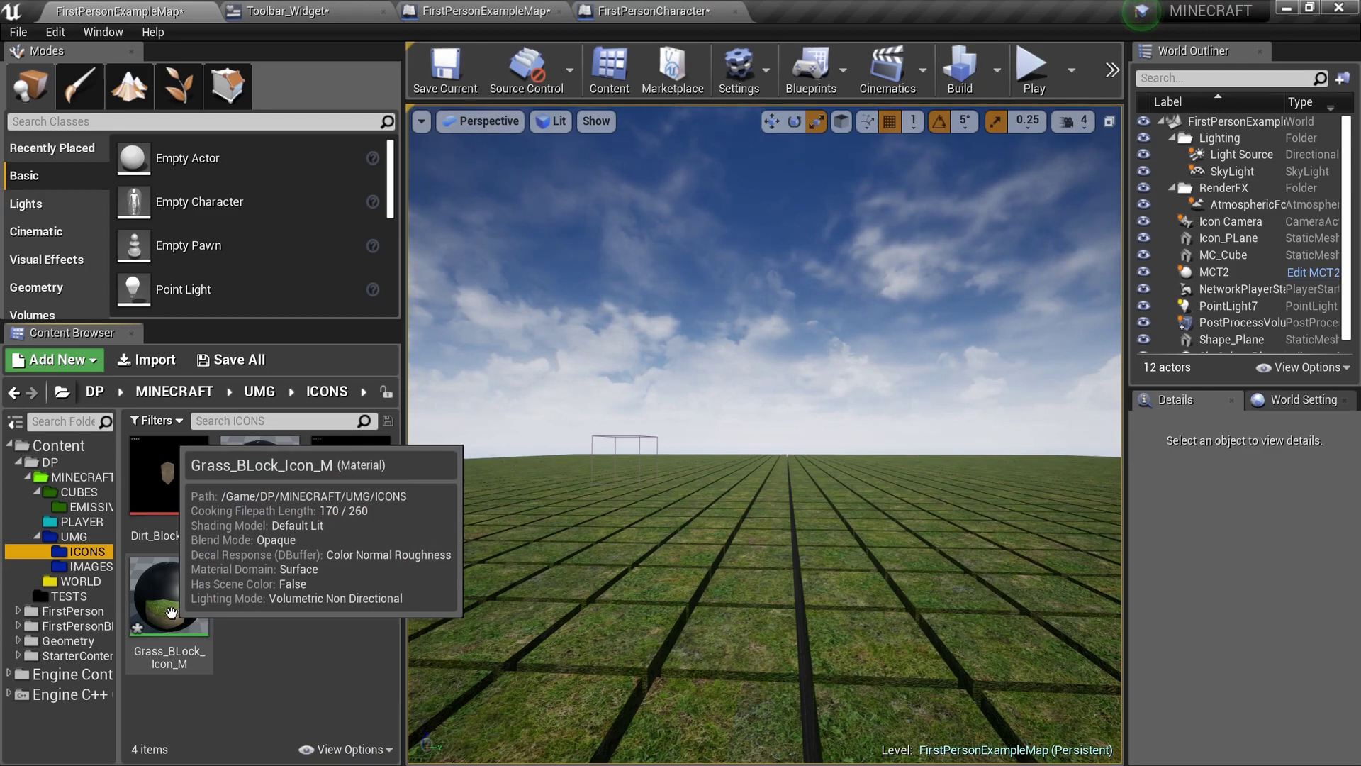
double_click(171, 612)
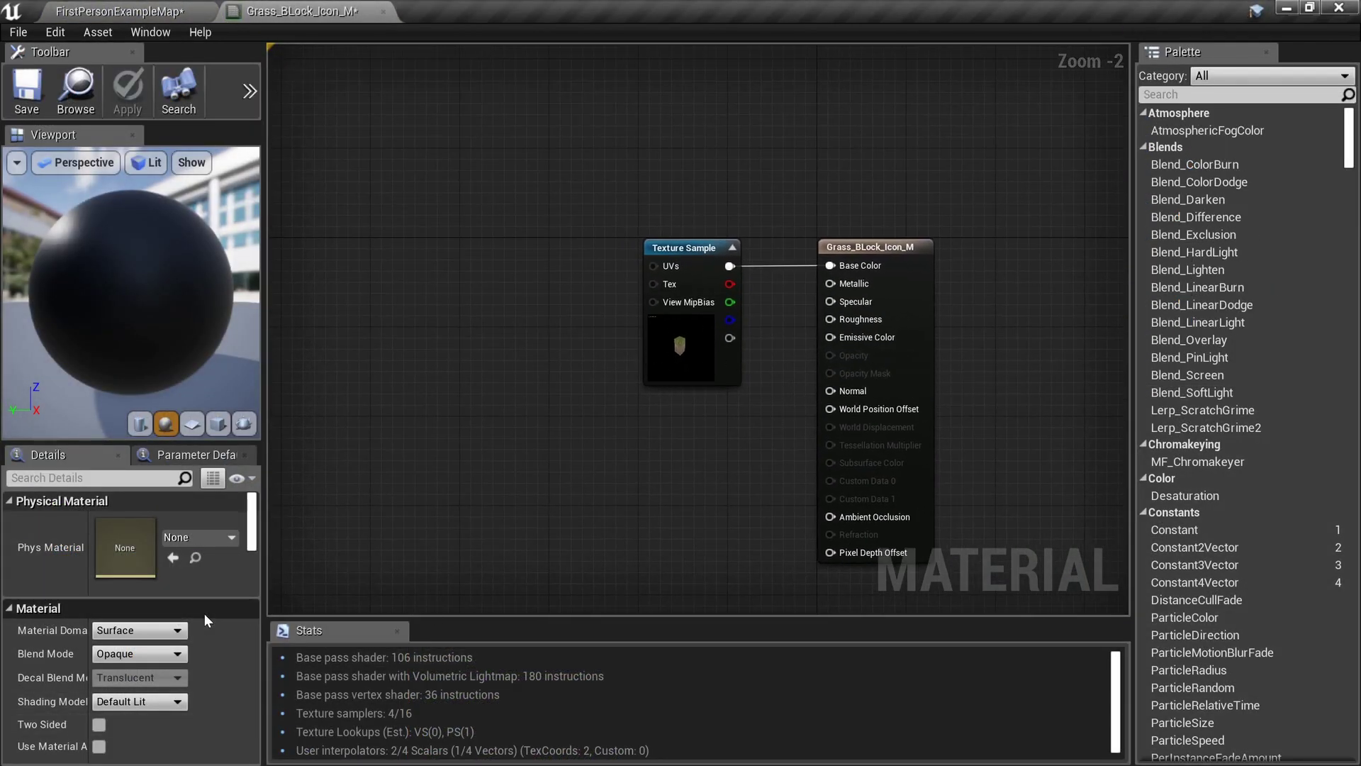
Set the blend mode of the Grass_BLock_Icon_M material to Translucent.
click(161, 630)
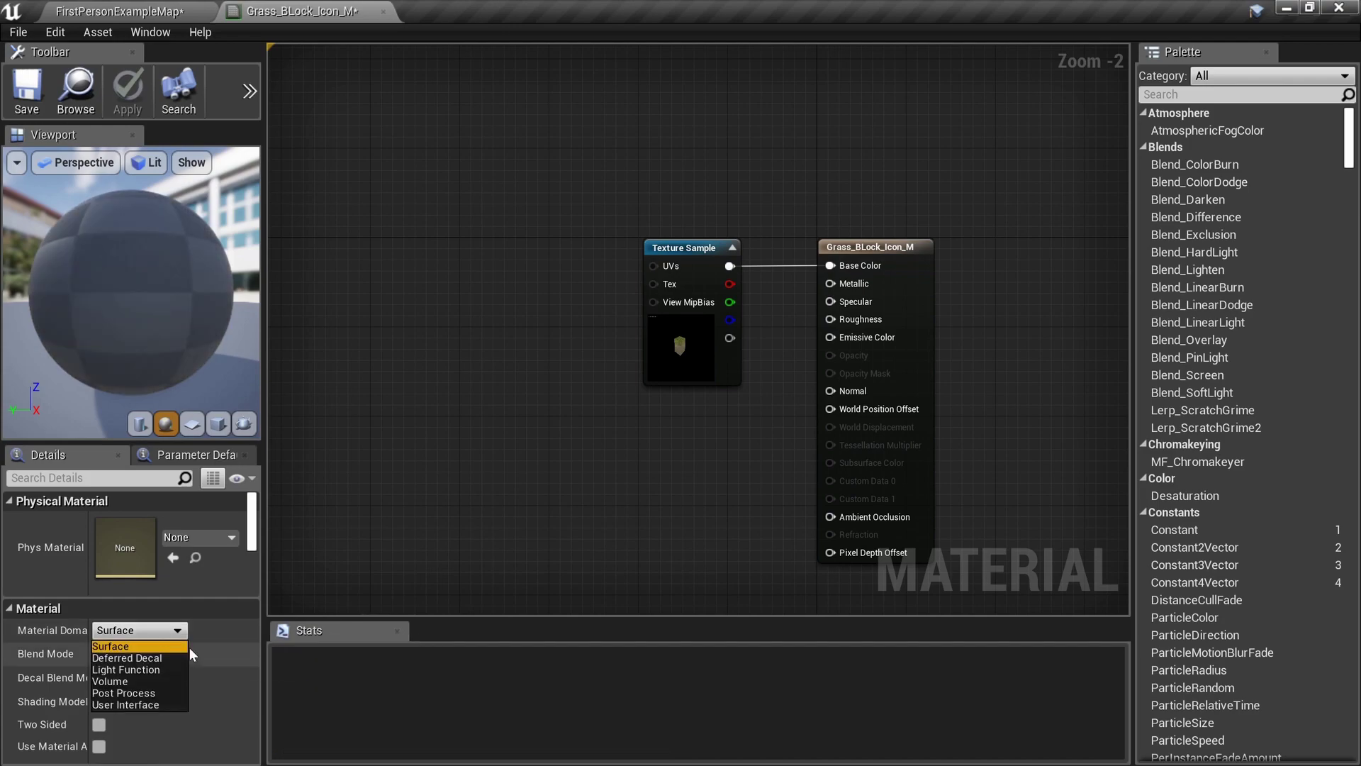
scroll(226, 666, down, 8)
click(919, 374)
scroll(286, 495, up, 2)
scroll(146, 585, down, 10)
scroll(146, 582, up, 10)
click(157, 654)
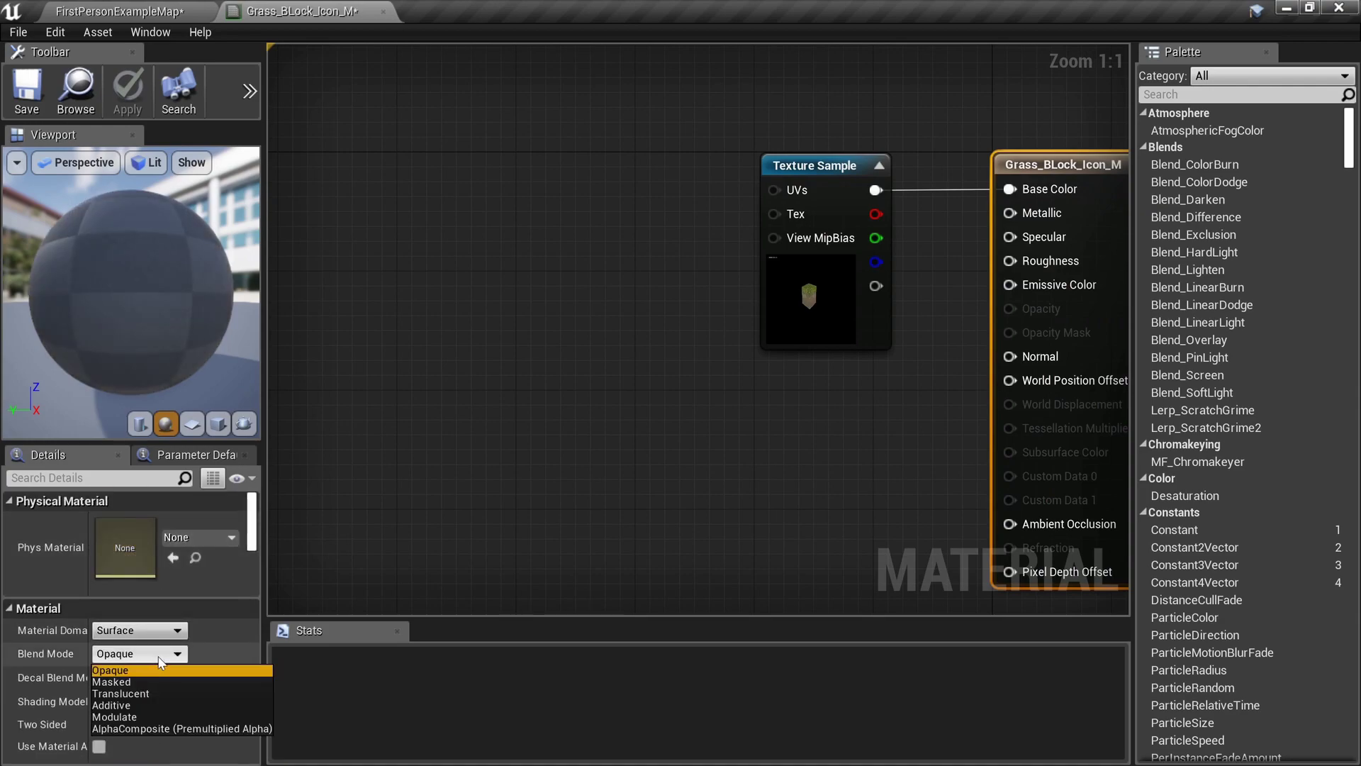
click(190, 692)
scroll(565, 486, up, 5)
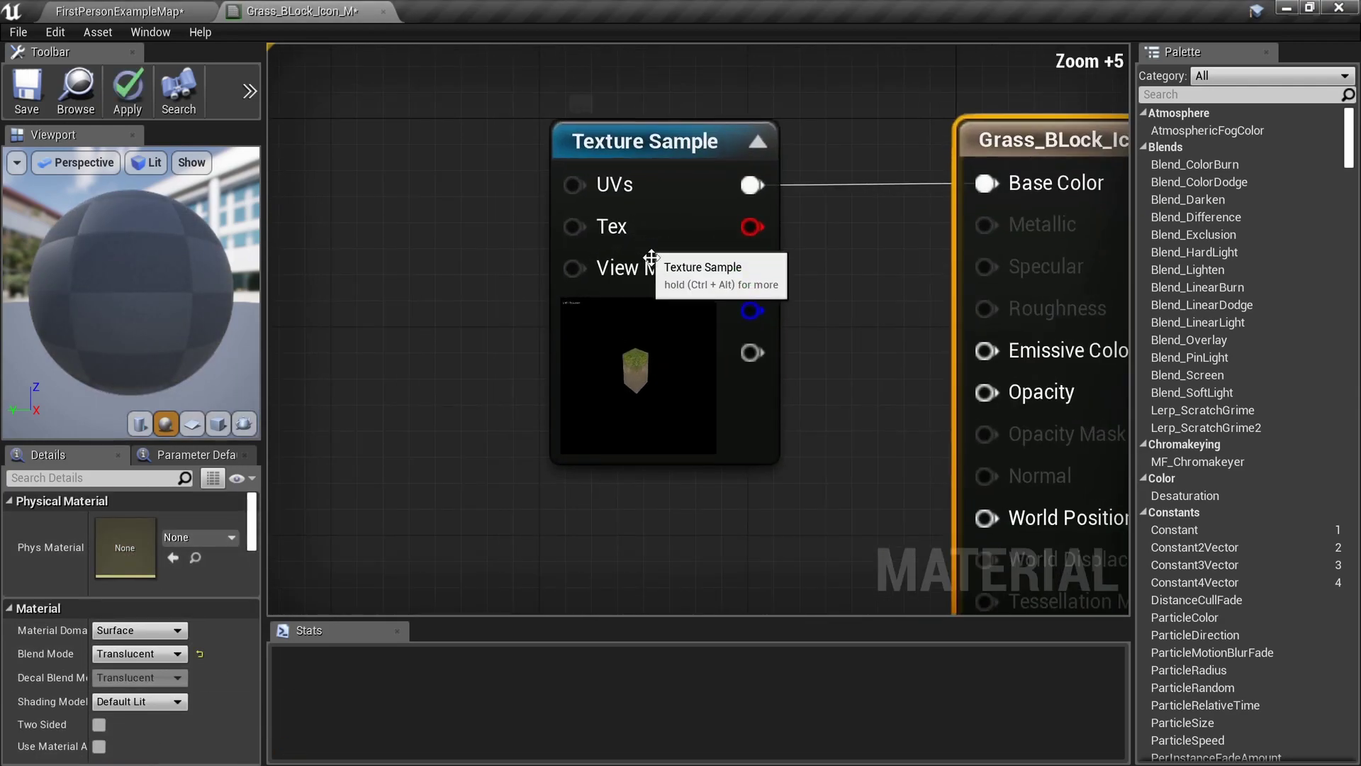
Switch the material preview mesh to a plane and inspect the grass block icon on it from the front.
scroll(651, 257, down, 4)
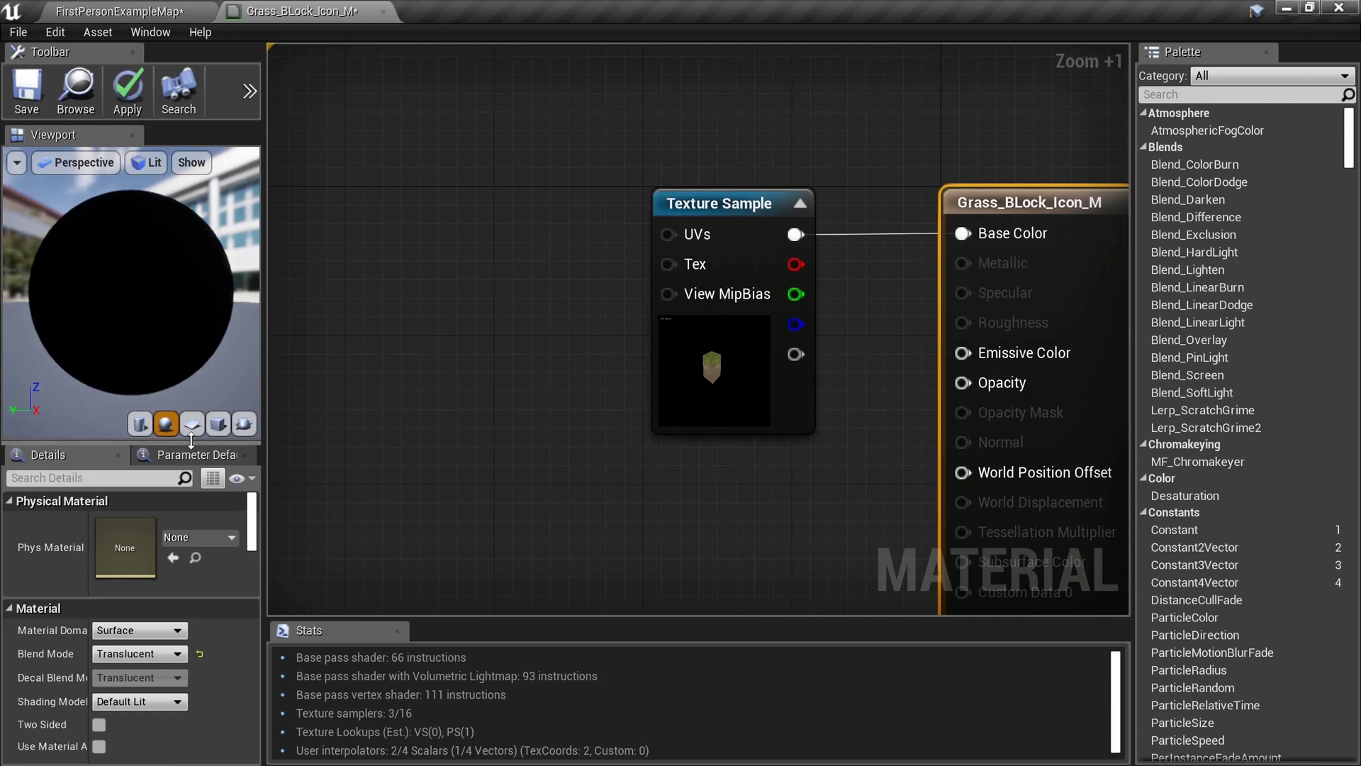
click(188, 427)
drag(131, 297, 227, 298)
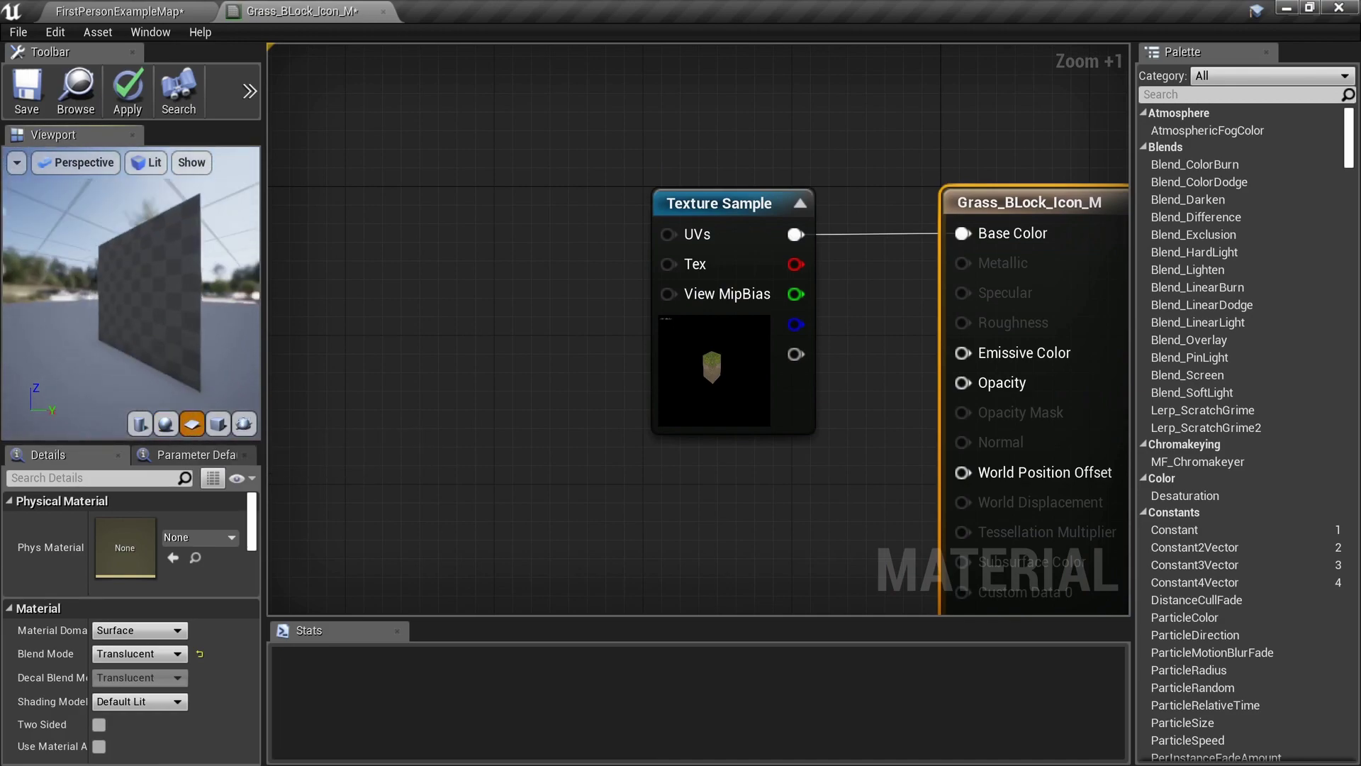
drag(134, 330, 49, 298)
scroll(119, 330, up, 5)
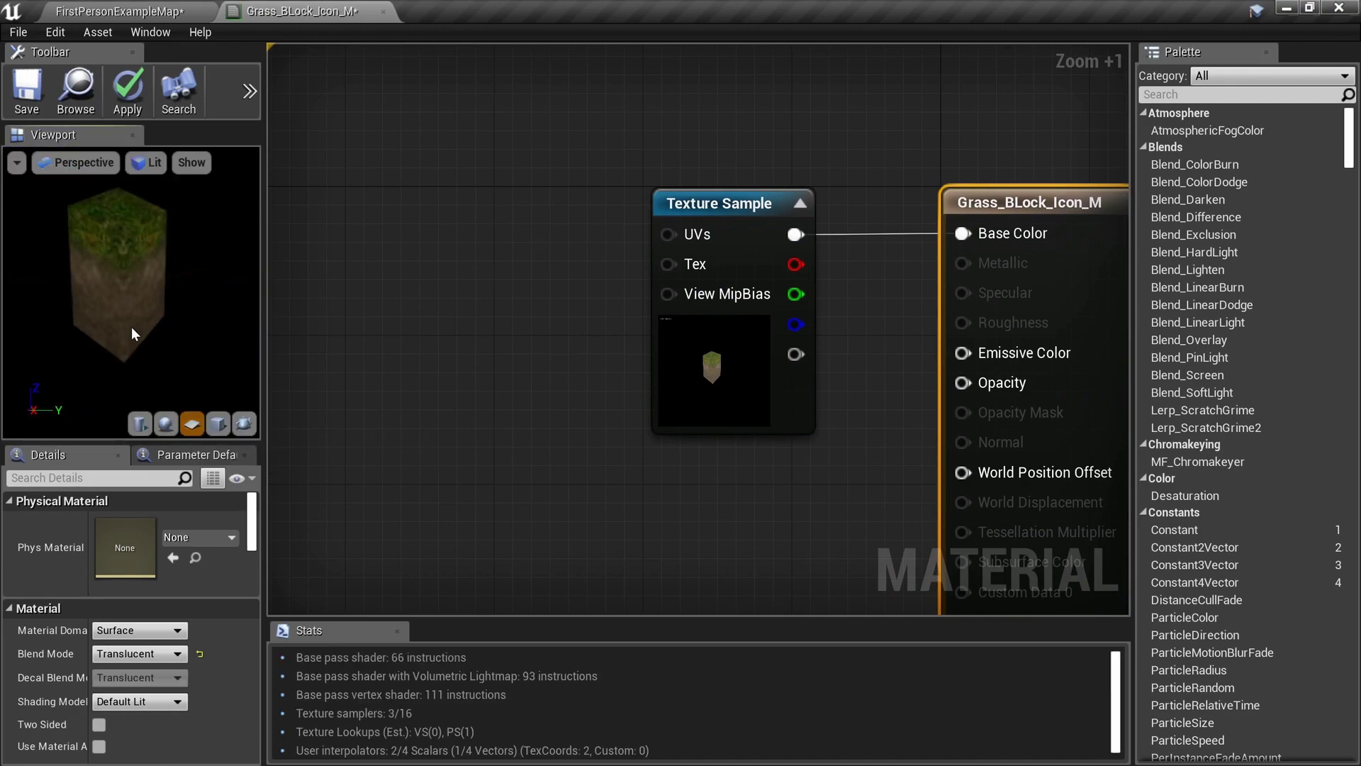
scroll(129, 326, down, 4)
mouse_move(129, 326)
mouse_down()
mouse_move(92, 326)
mouse_move(121, 327)
mouse_up()
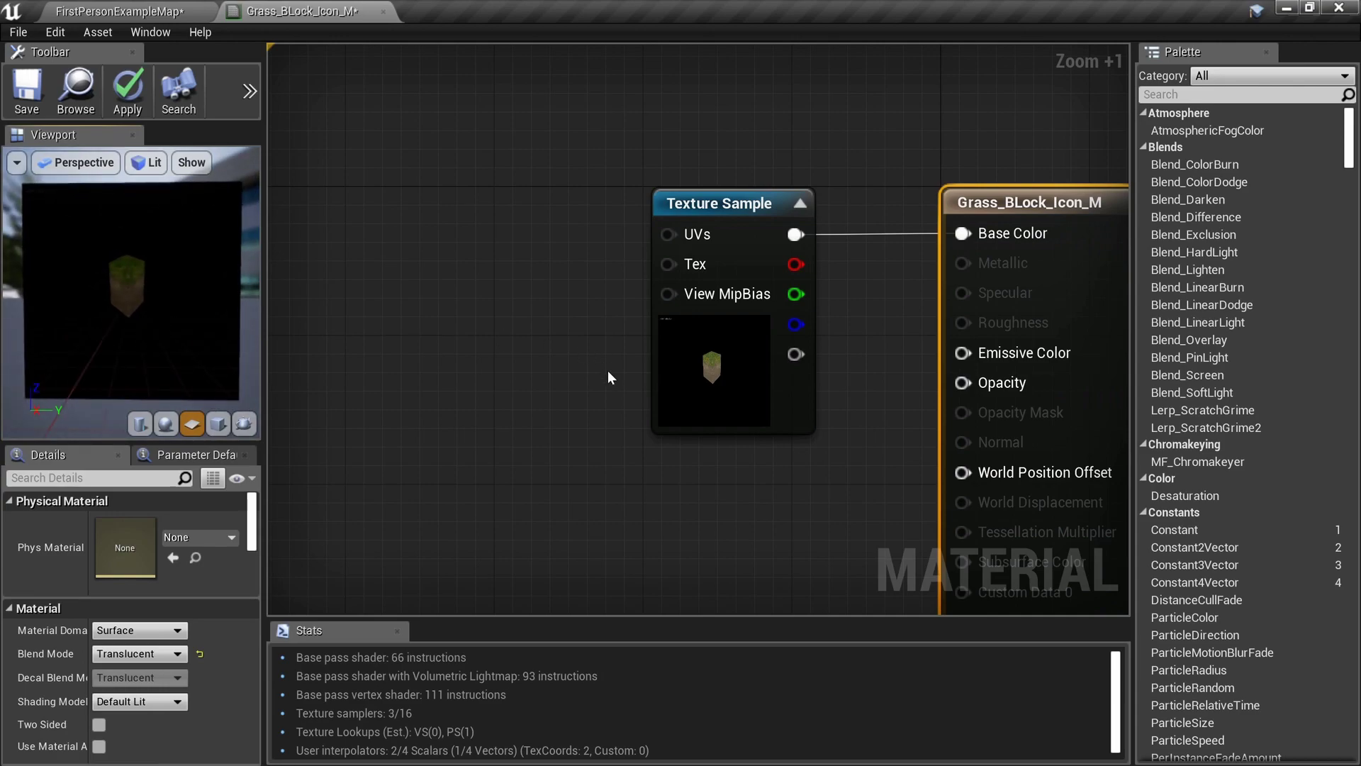
Move the Texture Sample away from the material output and add a TextureCoordinate node ahead of it.
drag(745, 376, 581, 393)
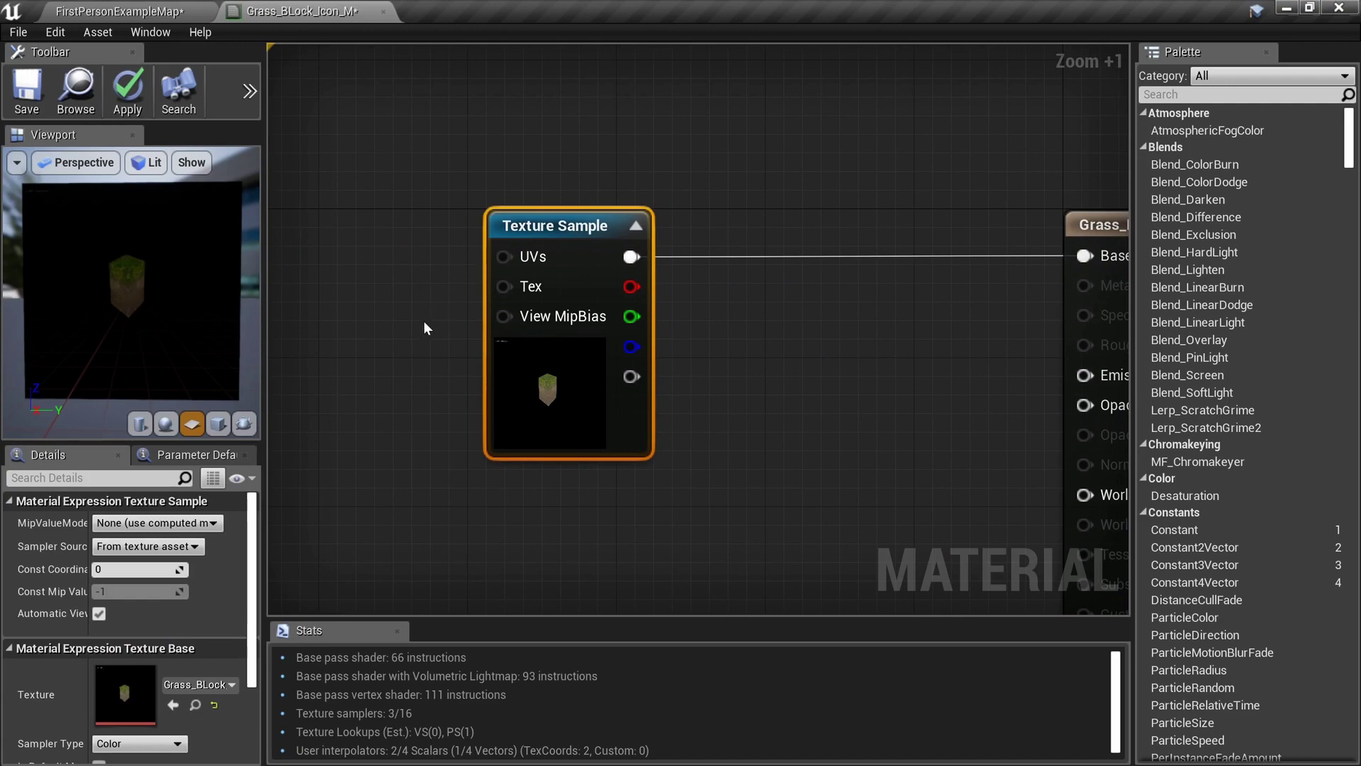
right_drag(594, 398, 803, 395)
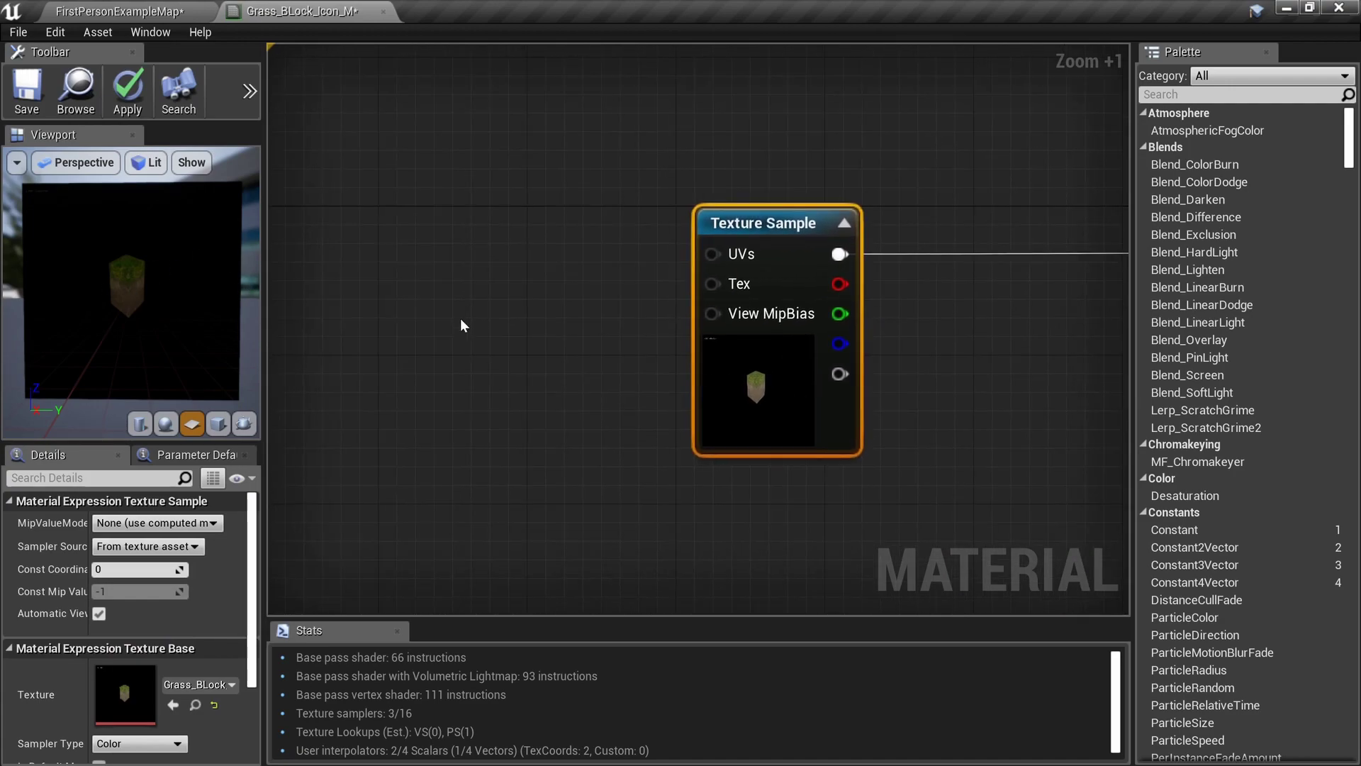
right_click(417, 291)
text(texcoord)
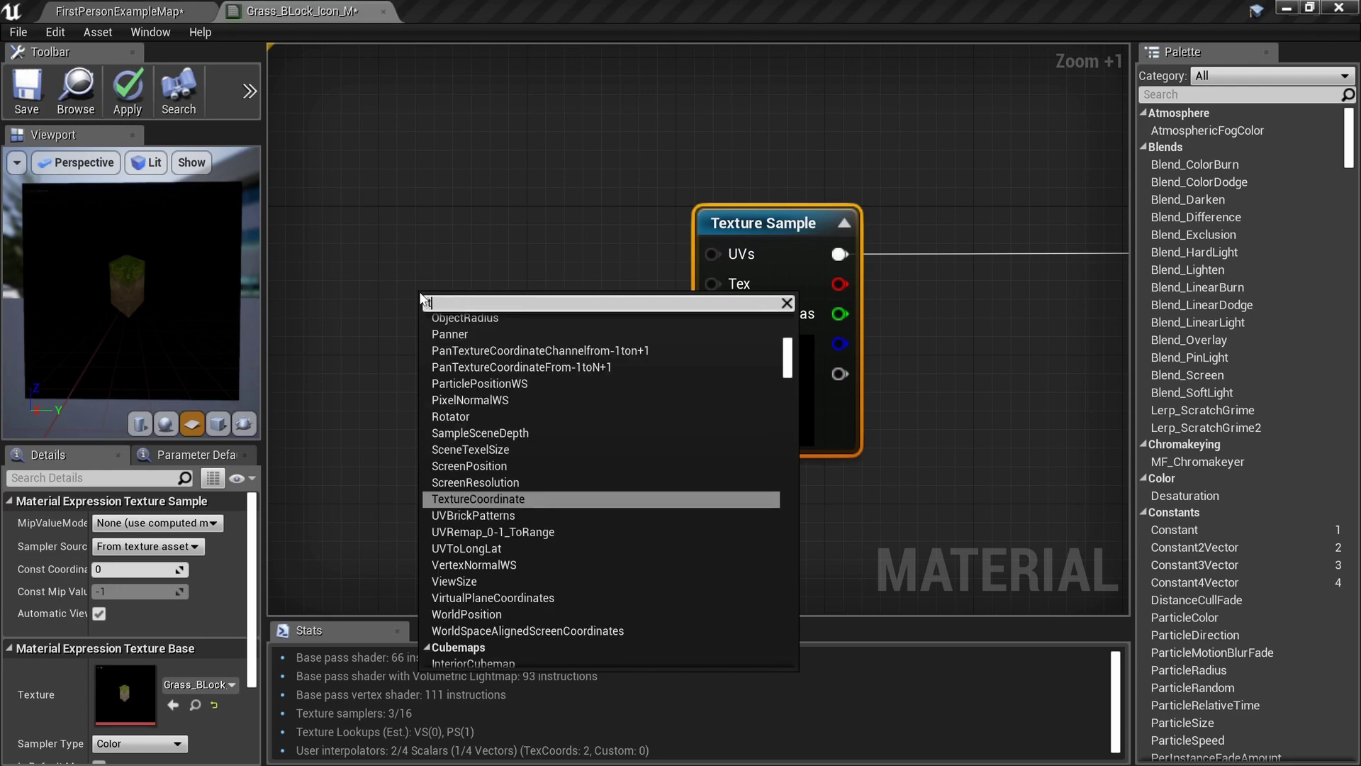
key(Return)
scroll(419, 292, up, 2)
drag(469, 311, 310, 277)
right_drag(309, 277, 507, 277)
scroll(510, 276, up, 3)
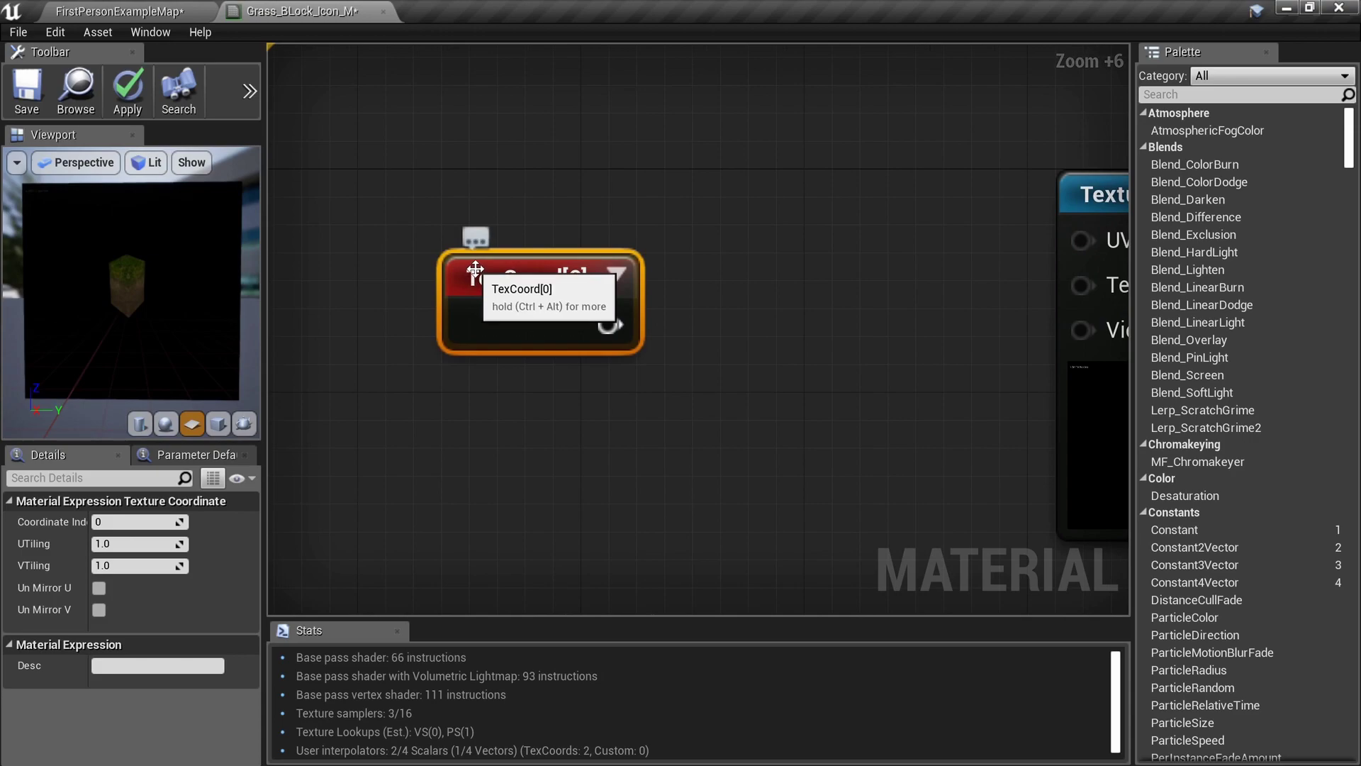
drag(555, 306, 469, 277)
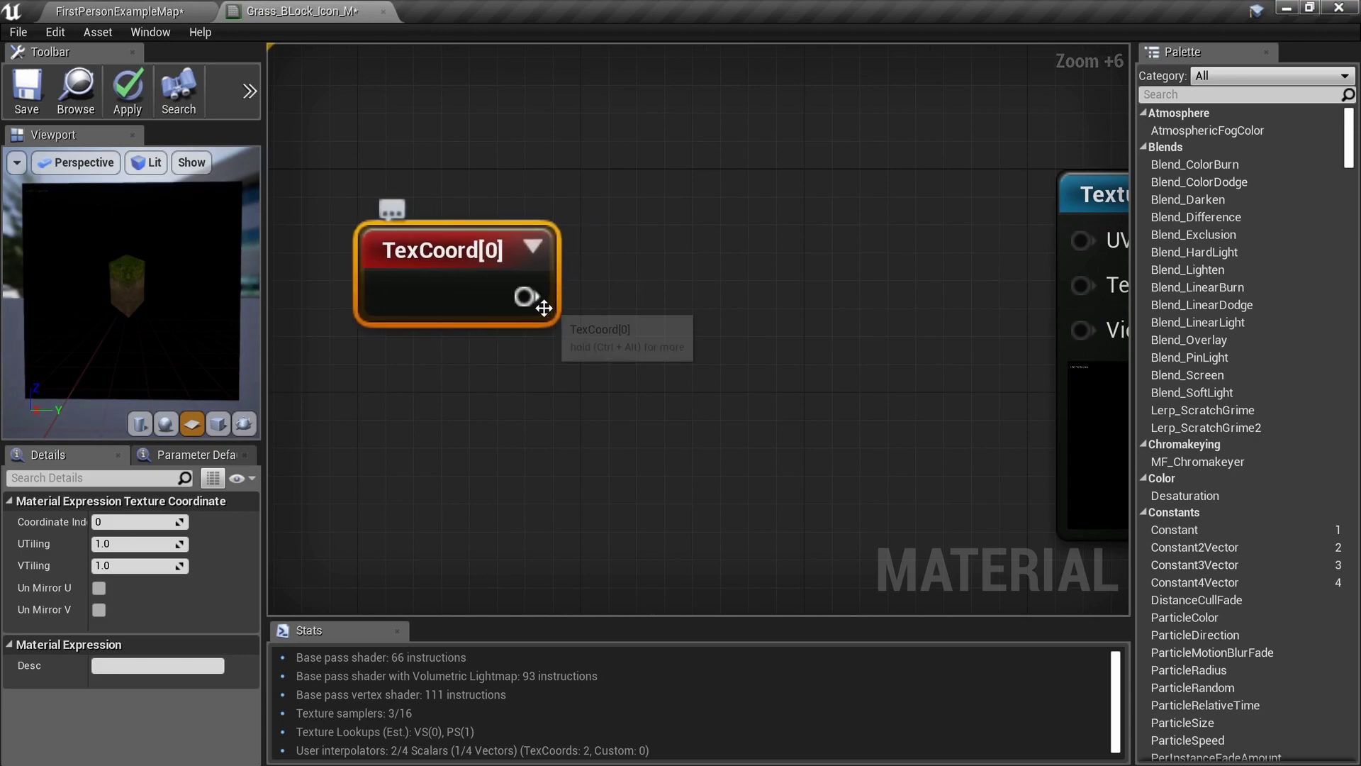
Add TexCoord and a new Constant2Vector together with an Add node, and connect the sum to the Texture Sample's UVs.
click(717, 275)
drag(525, 296, 744, 346)
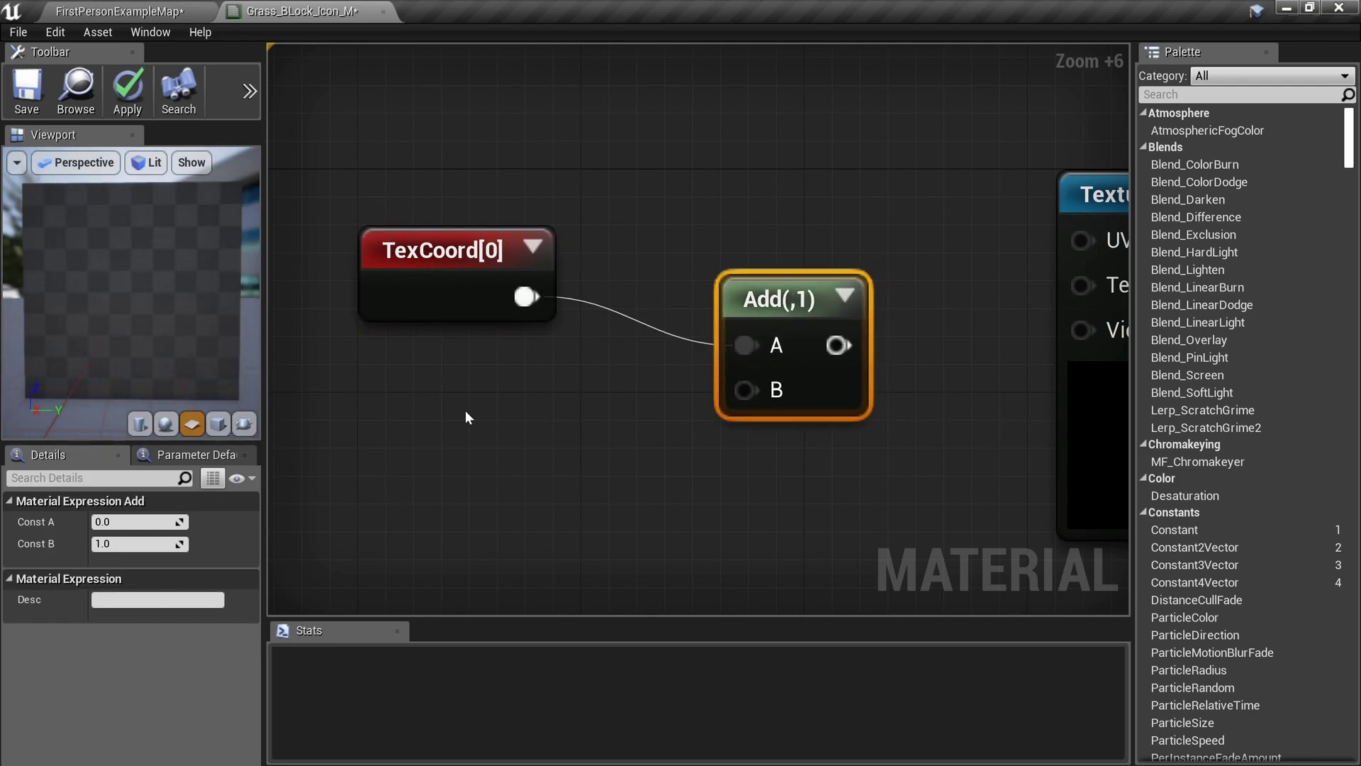
click(465, 407)
drag(542, 478, 744, 390)
drag(816, 345, 1079, 244)
right_drag(904, 364, 854, 358)
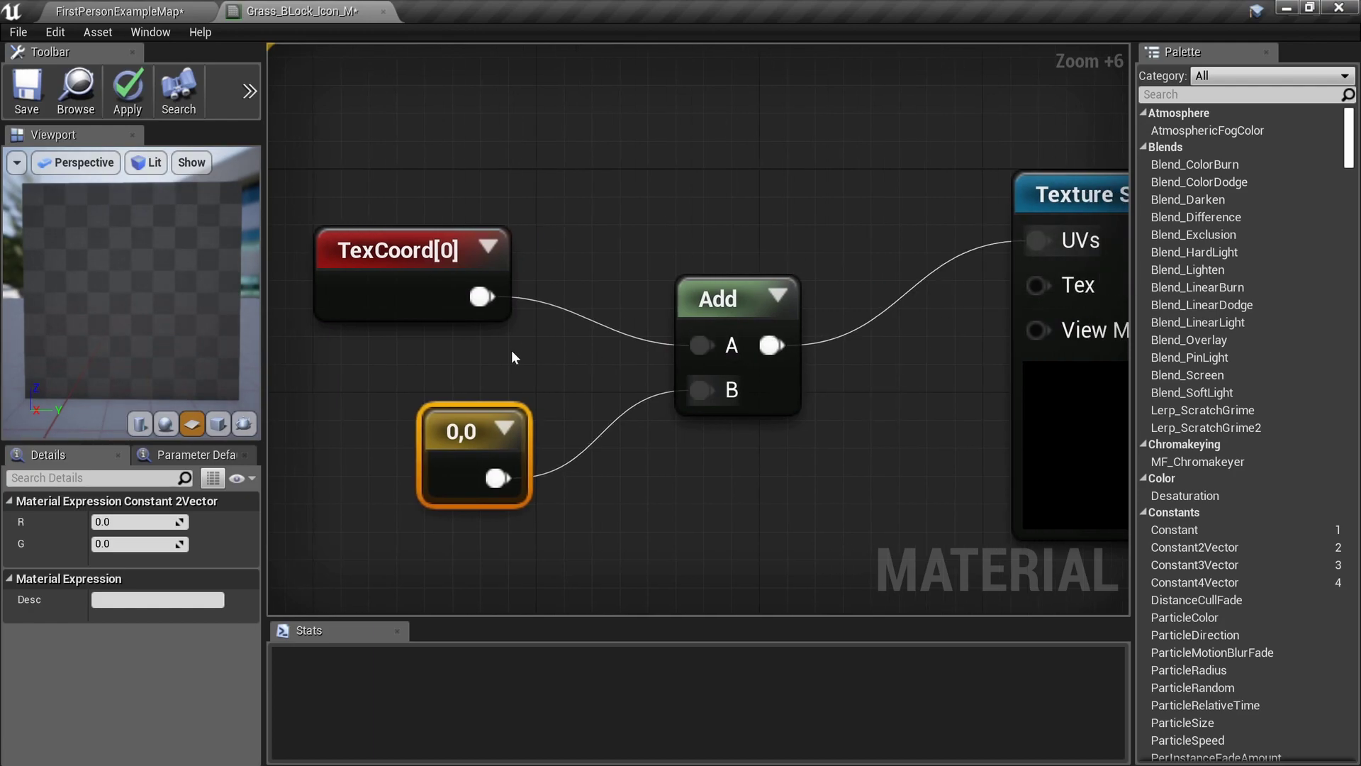
Set the TexCoord node's UTiling to 0.5 and check the Texture Sample preview.
click(398, 276)
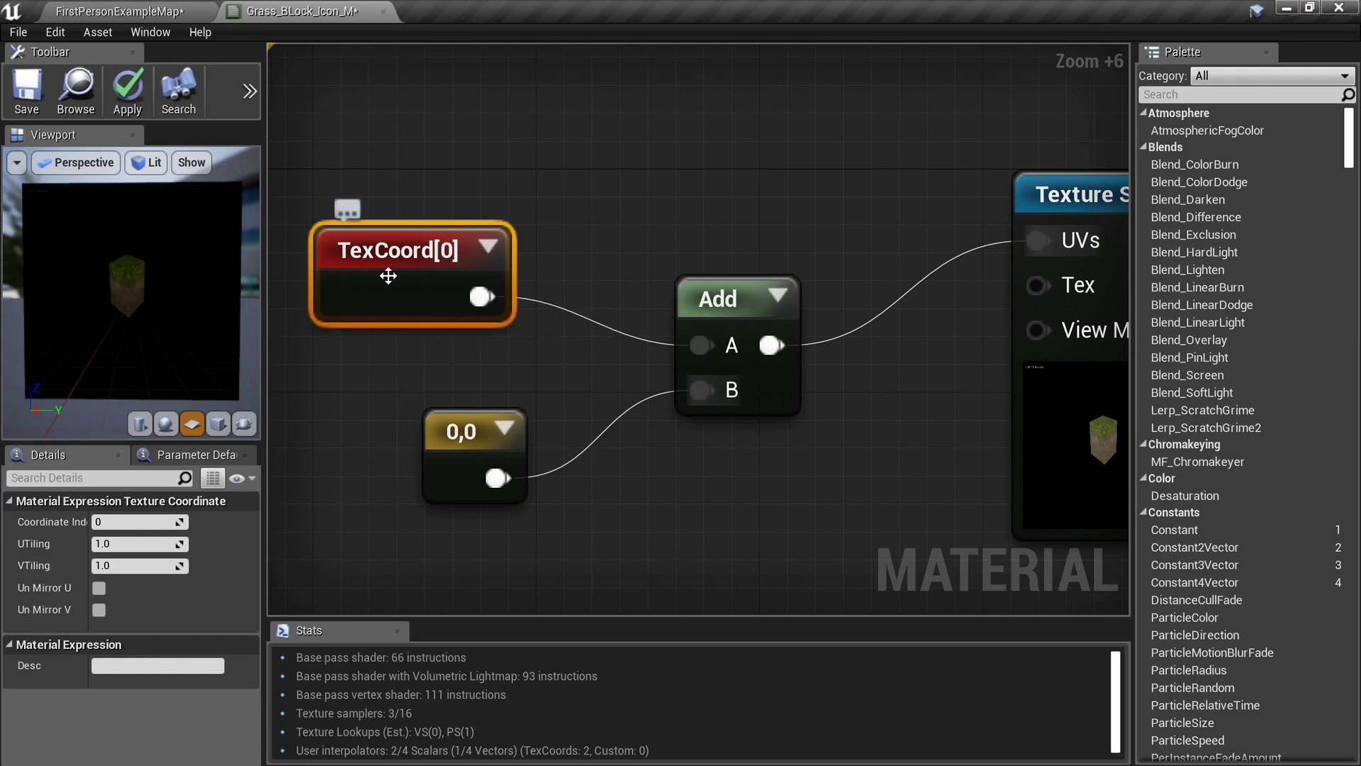
click(152, 544)
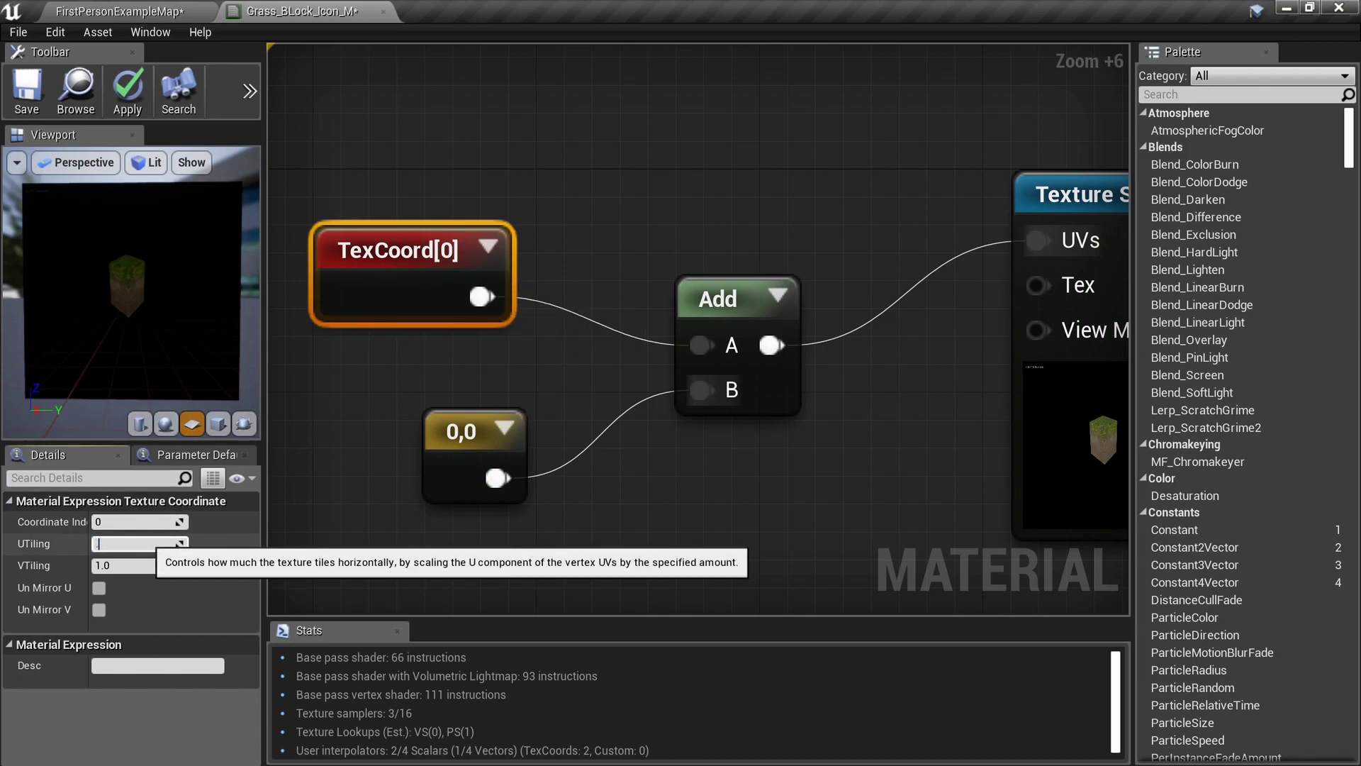
text(0.5)
right_drag(691, 416, 453, 386)
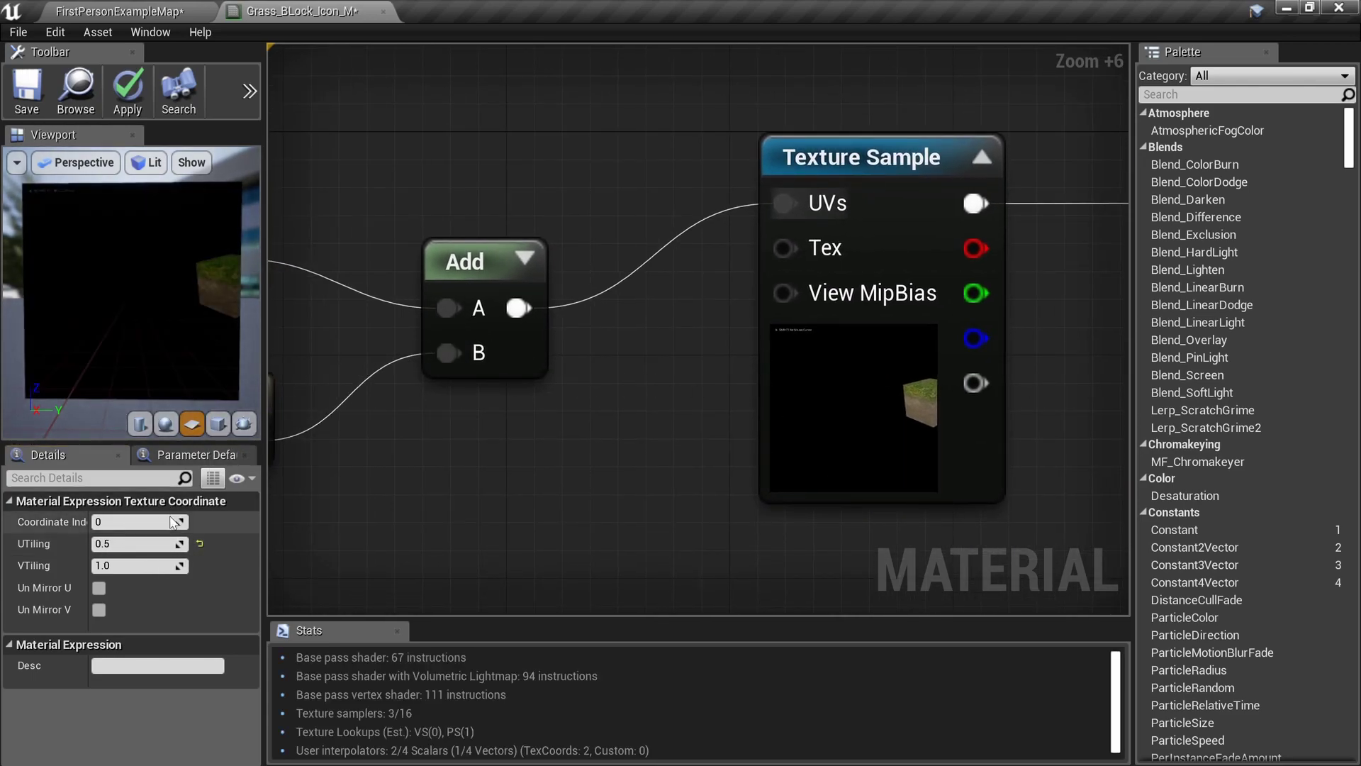
Try UTiling values of 0.7 and 0.6 on the TexCoord node.
click(126, 543)
text(.7)
key(Return)
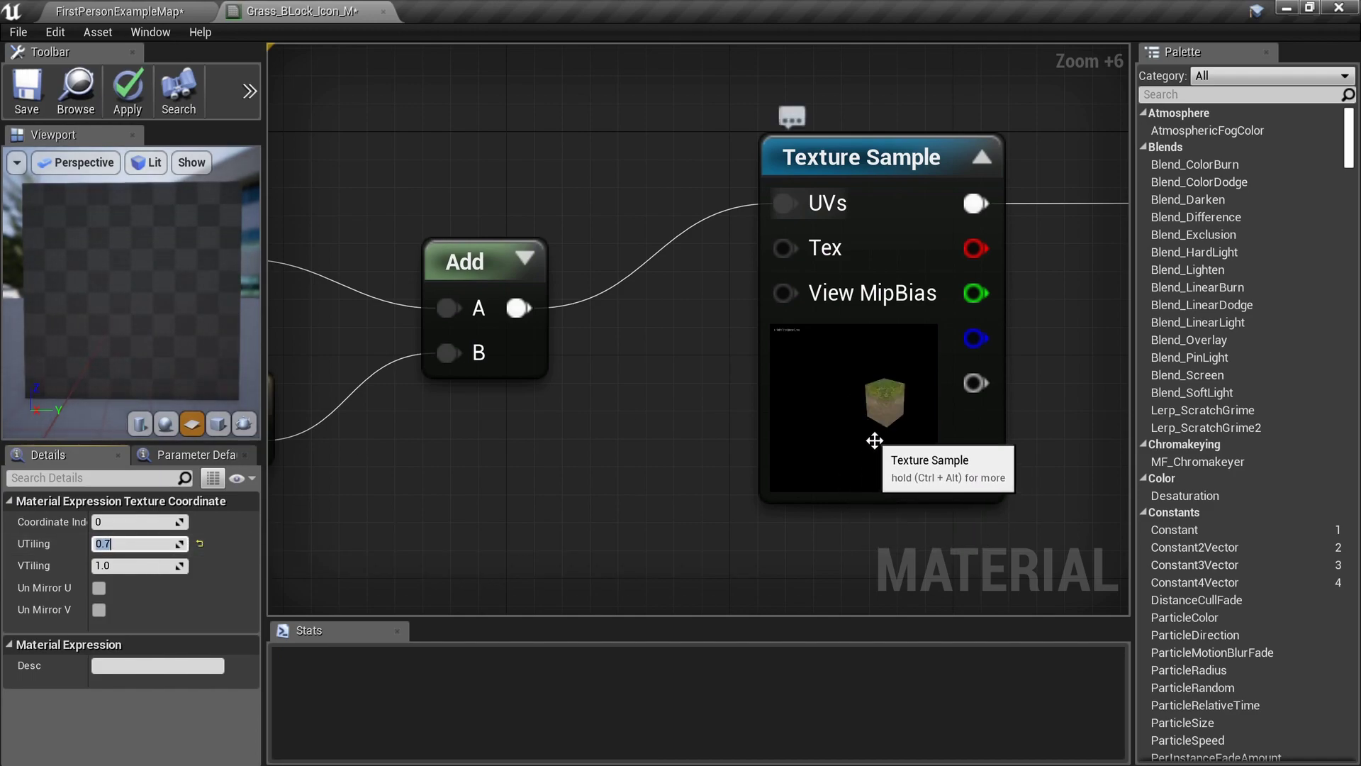
text(.)
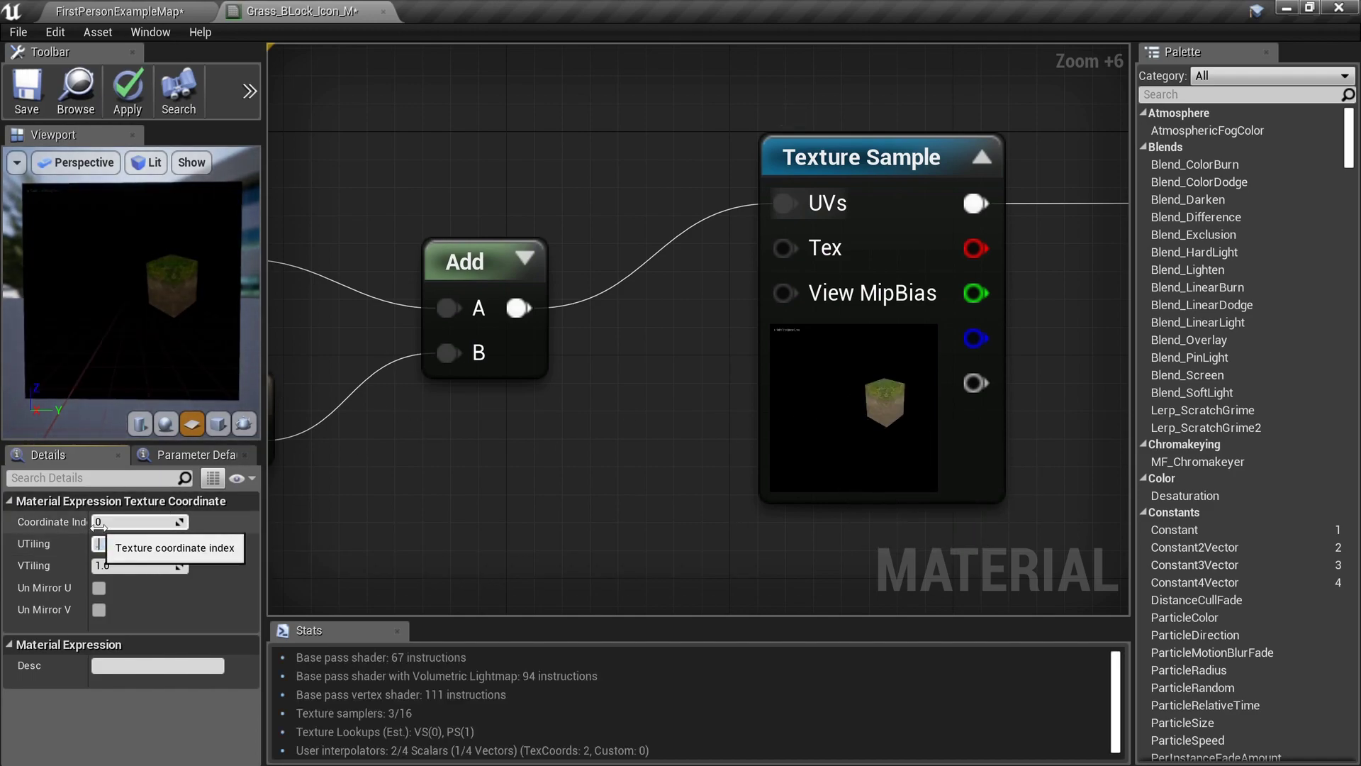
text(6)
key(Return)
Set both UTiling and VTiling of the TexCoord node to 0.5.
text(6)
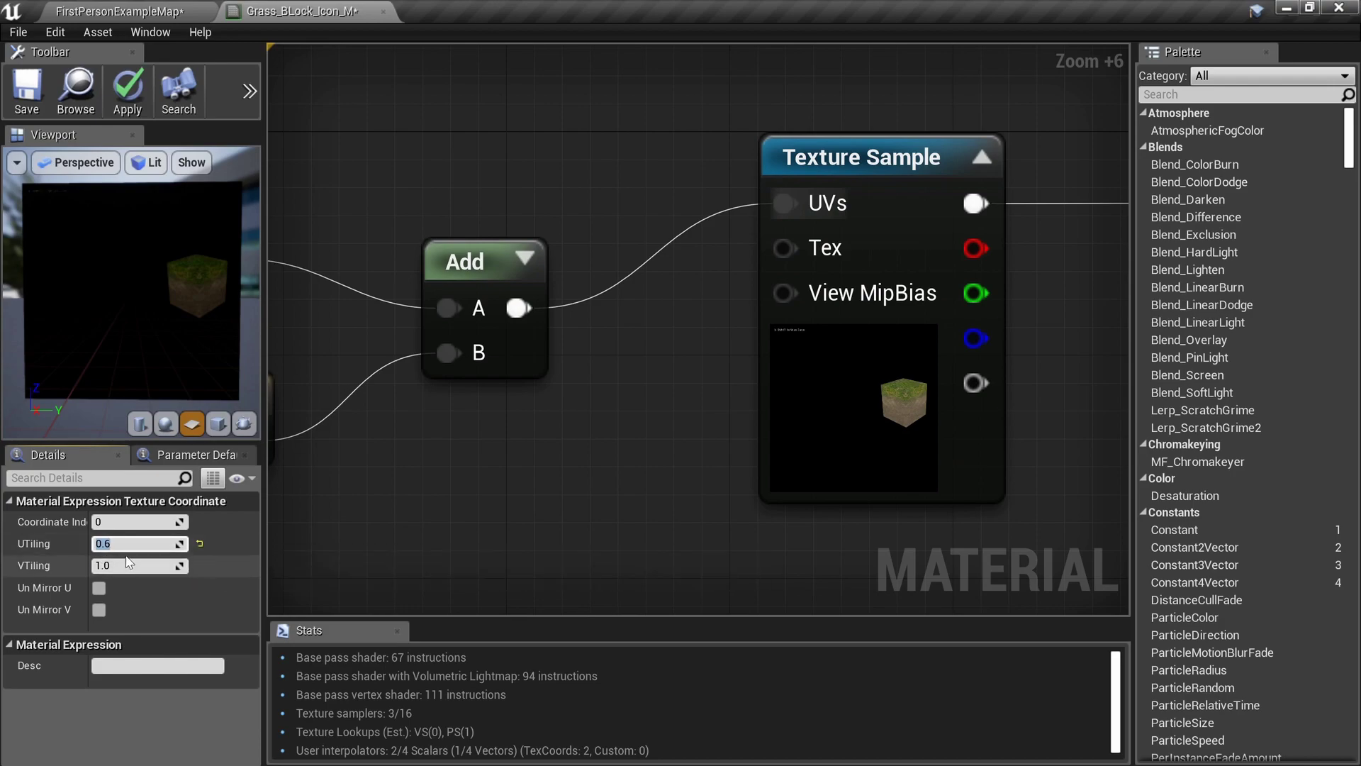
key(Return)
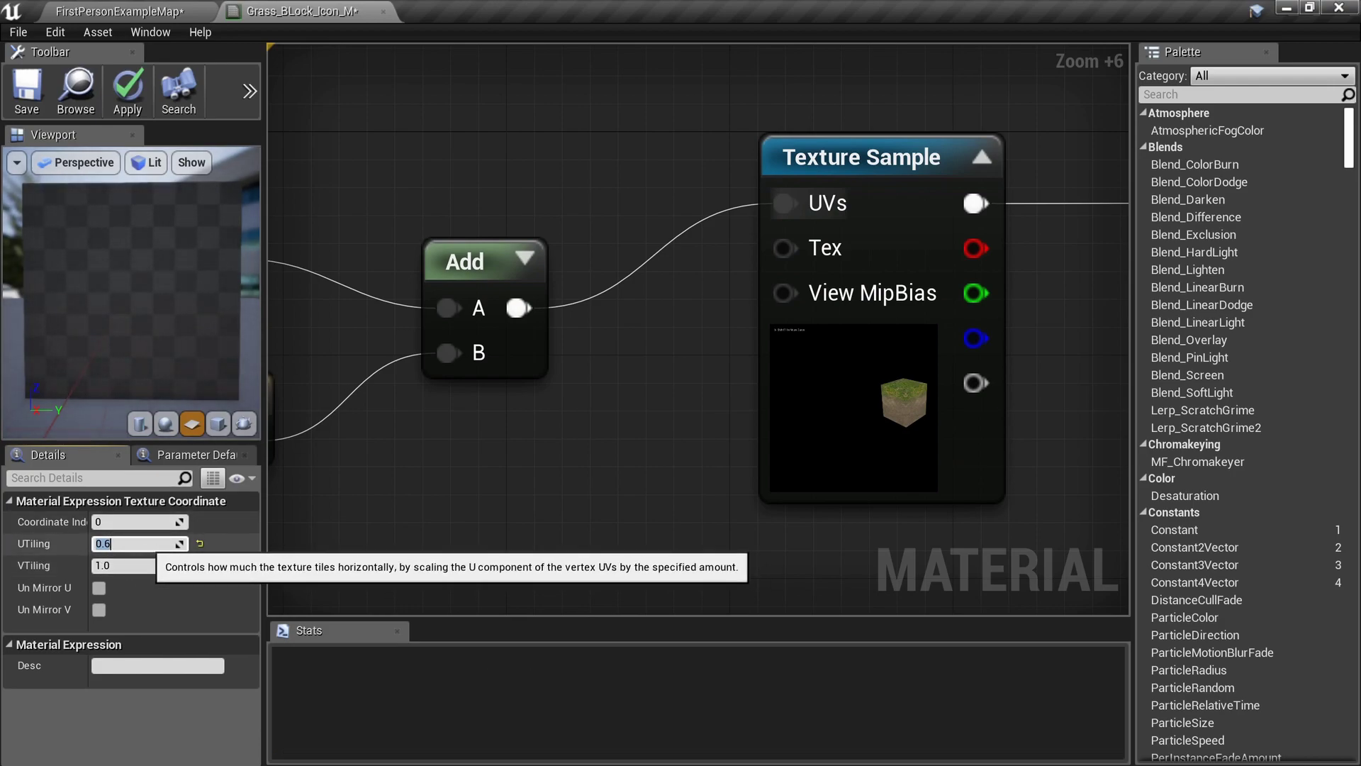
key(Tab)
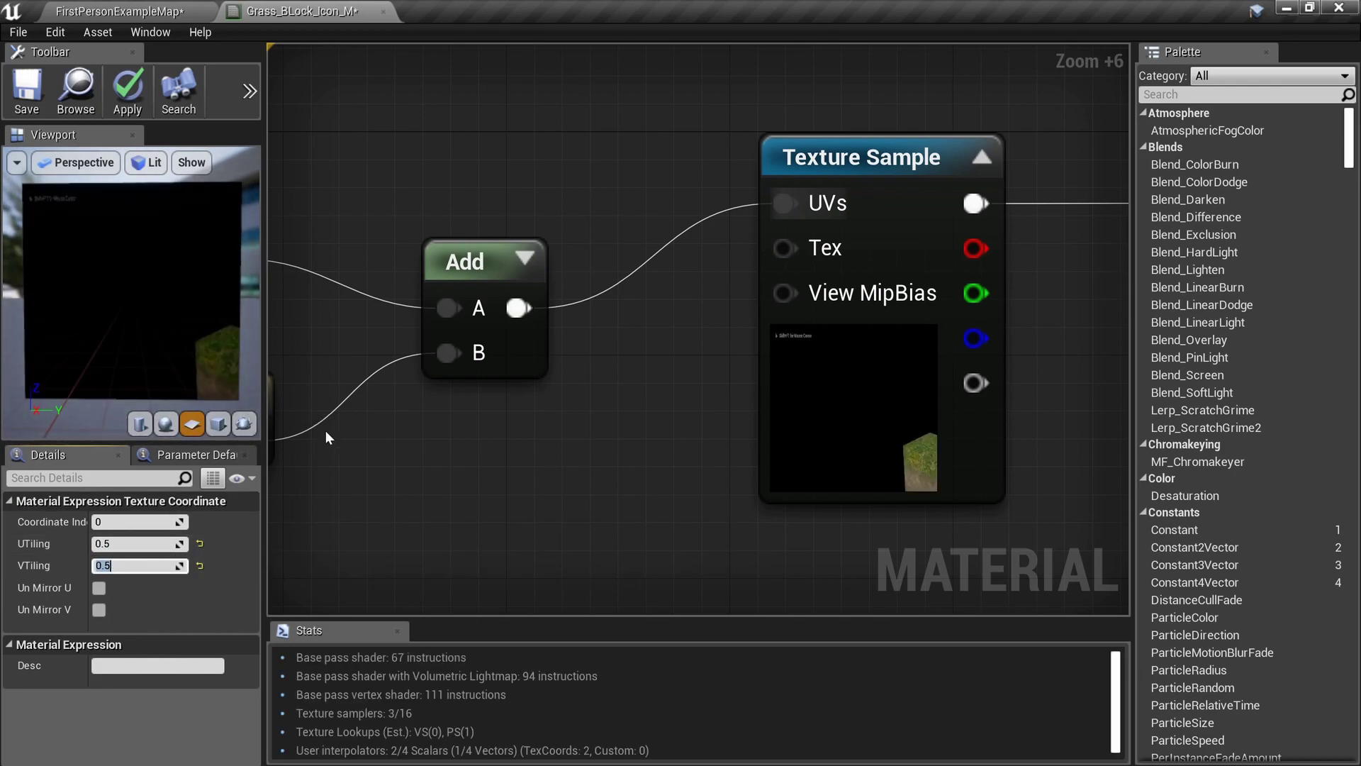
Try an R value of 0.5 on the Constant2Vector, and set both its R and G to 0.25.
right_drag(430, 441, 582, 432)
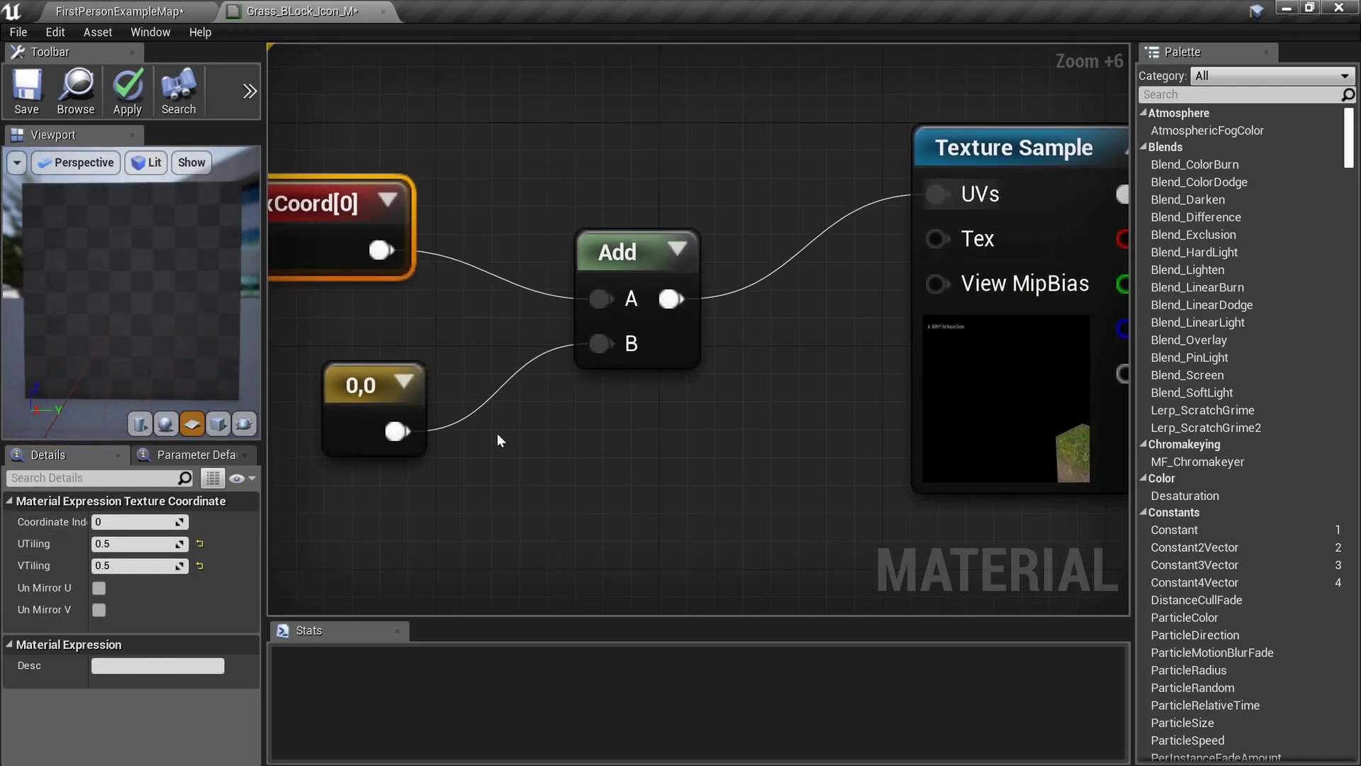
click(362, 386)
click(131, 521)
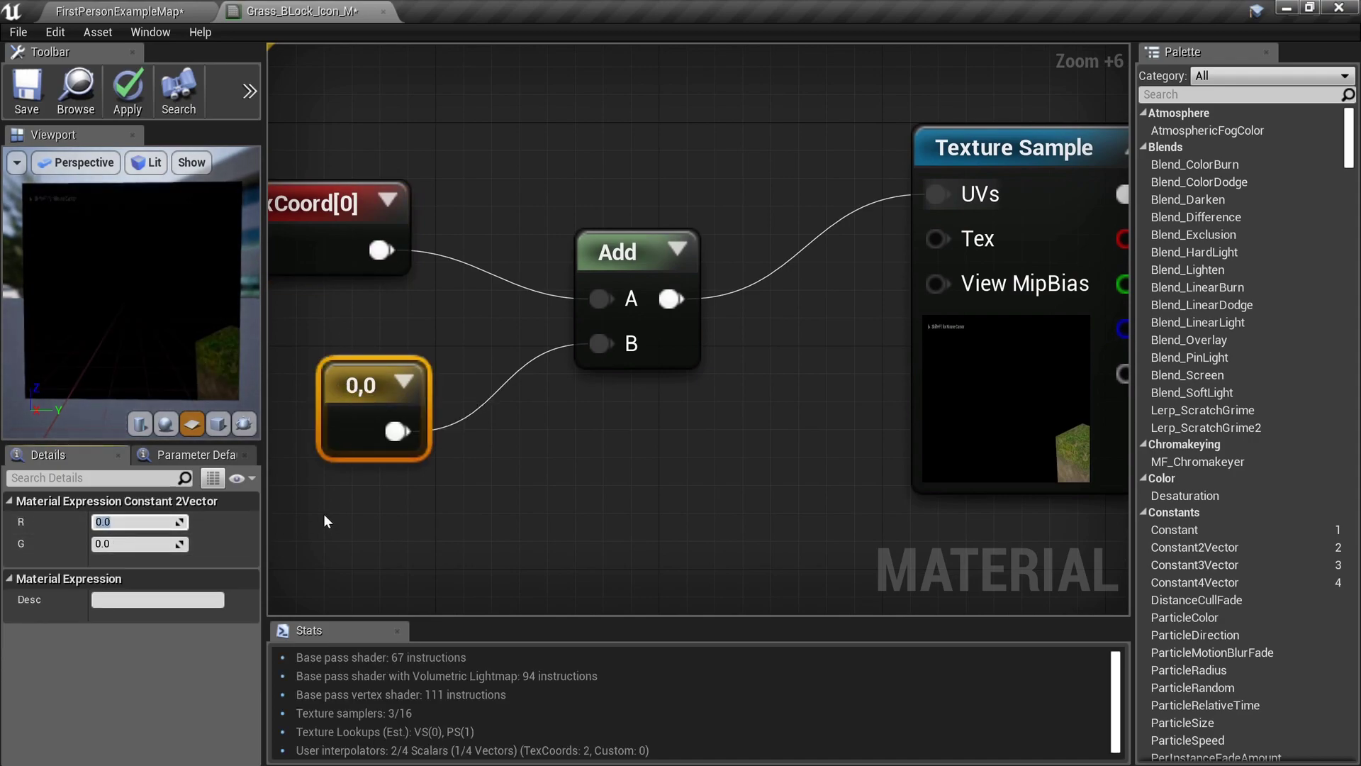
text(0.5)
key(Return)
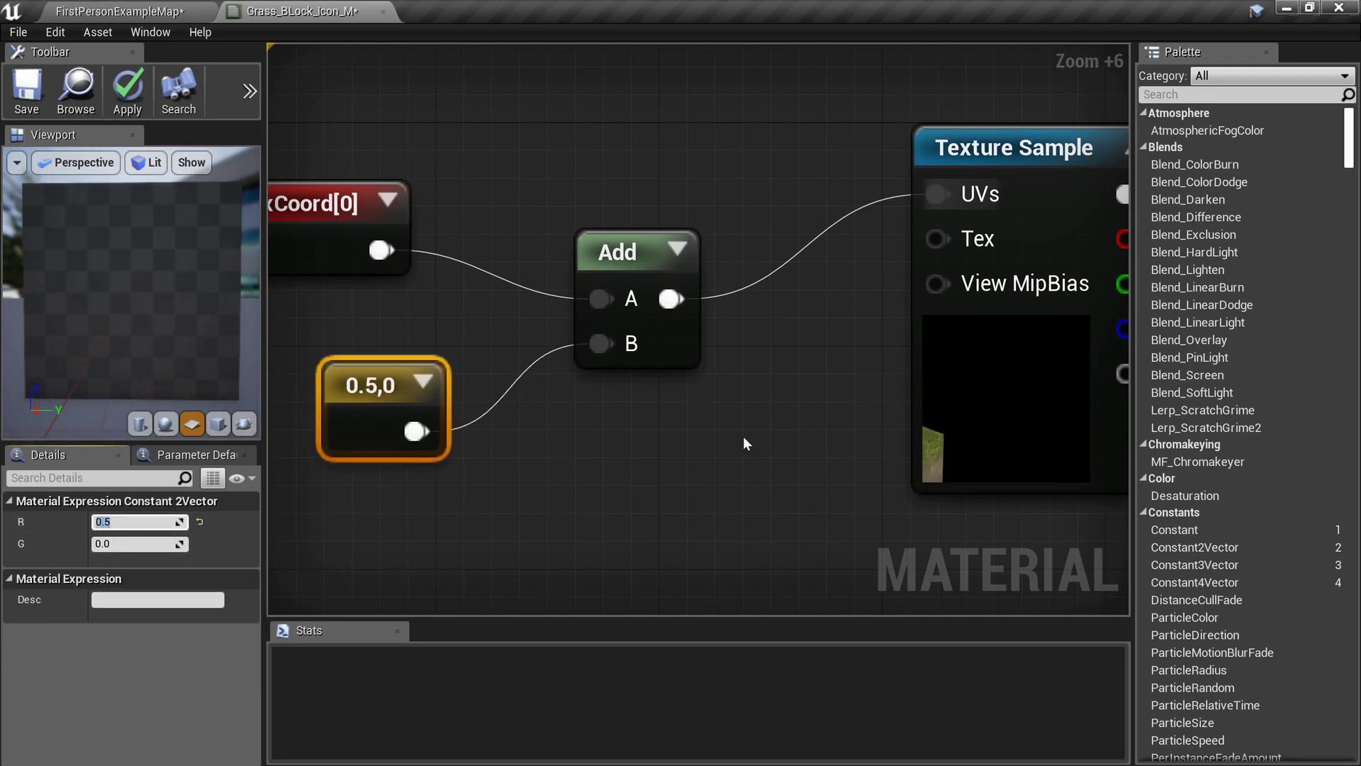
text(0.25)
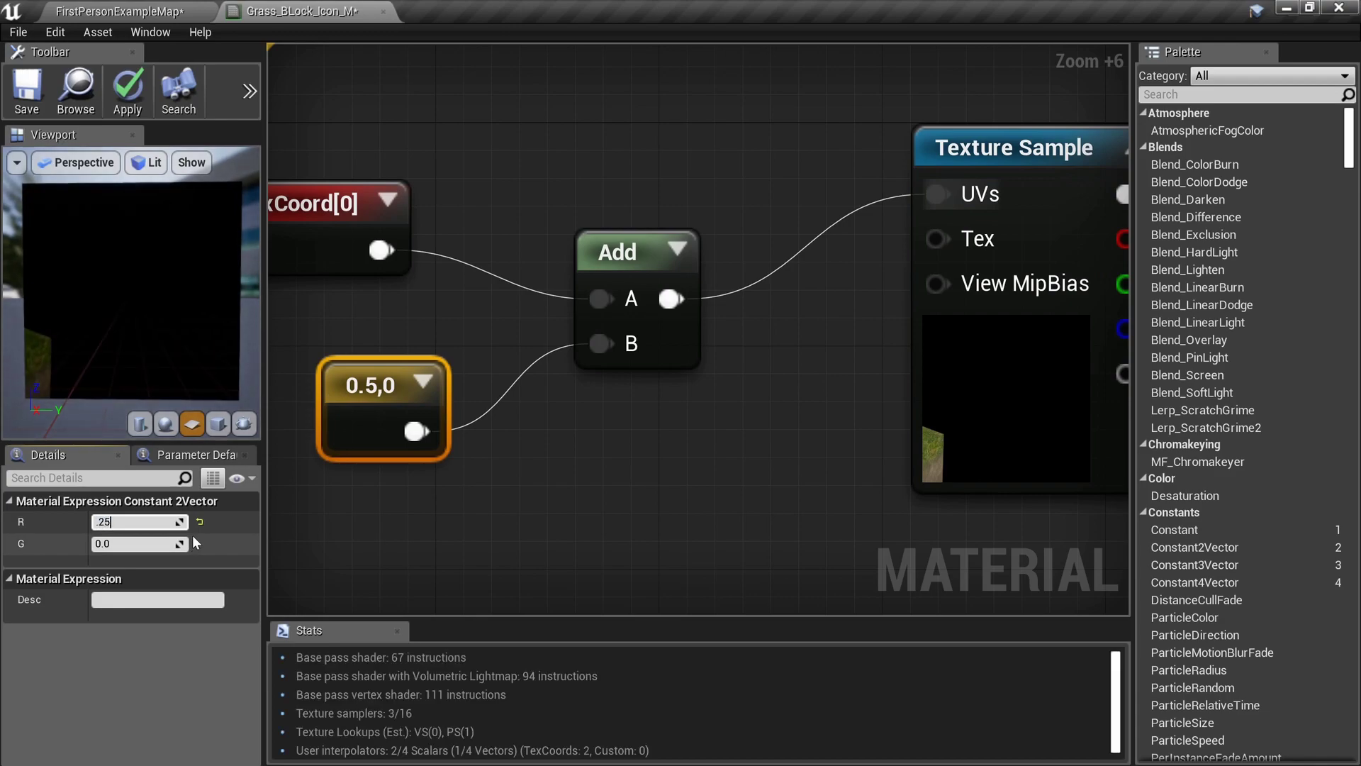
key(Return)
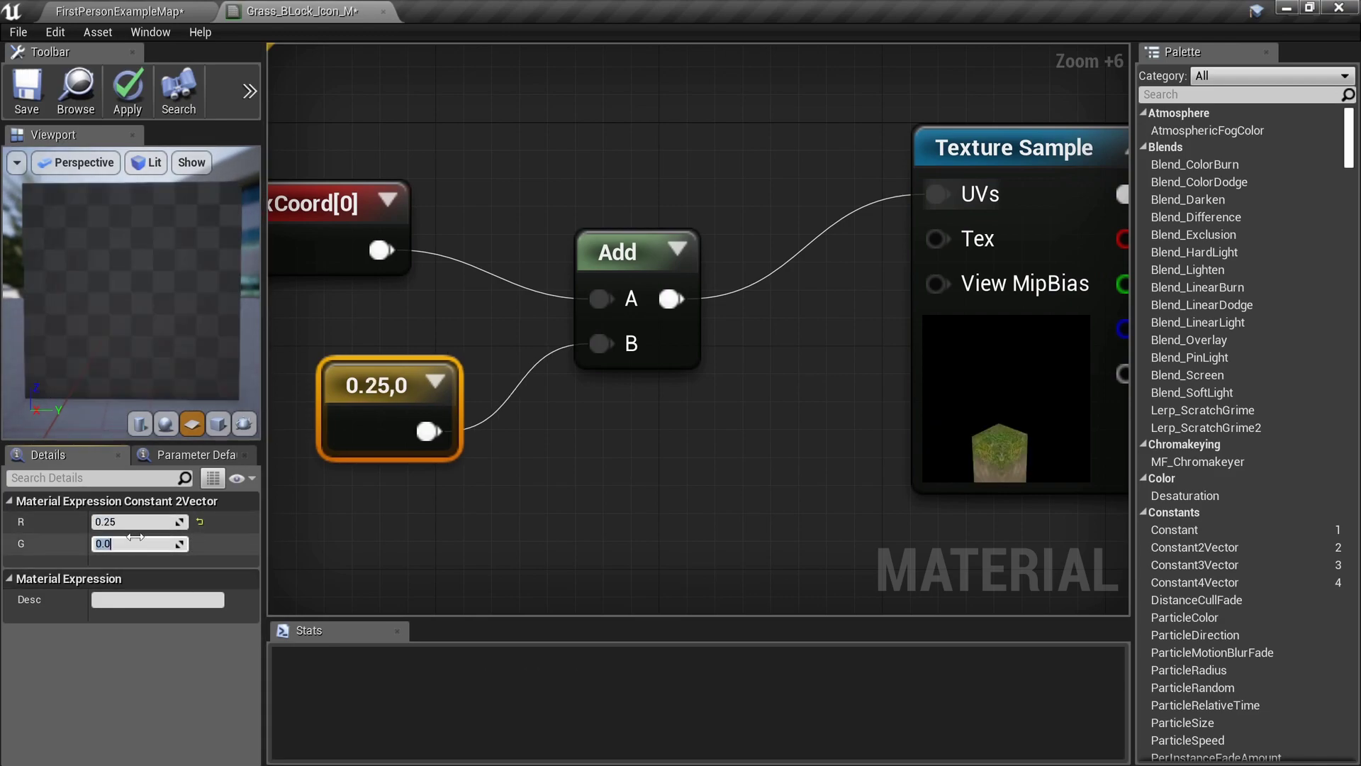
text(0.25)
key(Return)
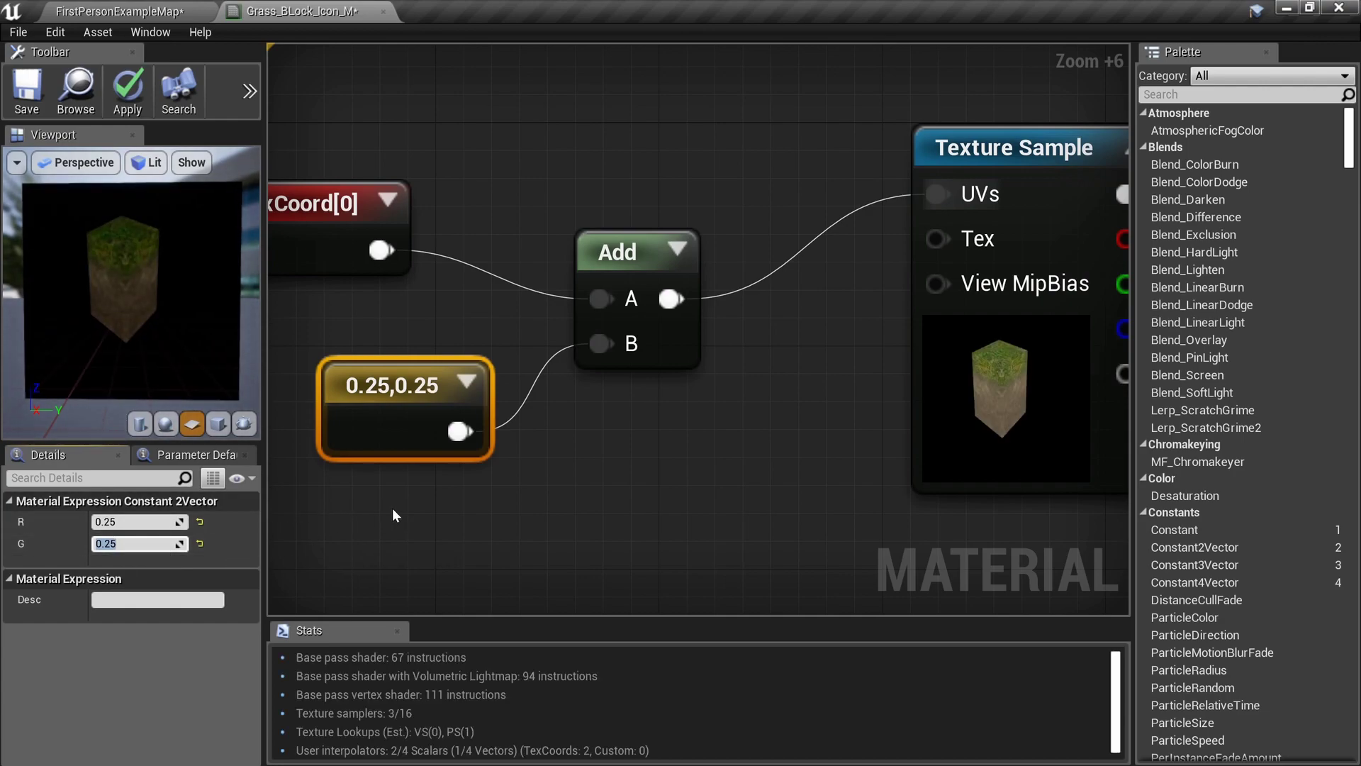
Set the TexCoord node's UTiling to 0.3 and check the Texture Sample preview.
right_drag(403, 394, 512, 436)
click(433, 290)
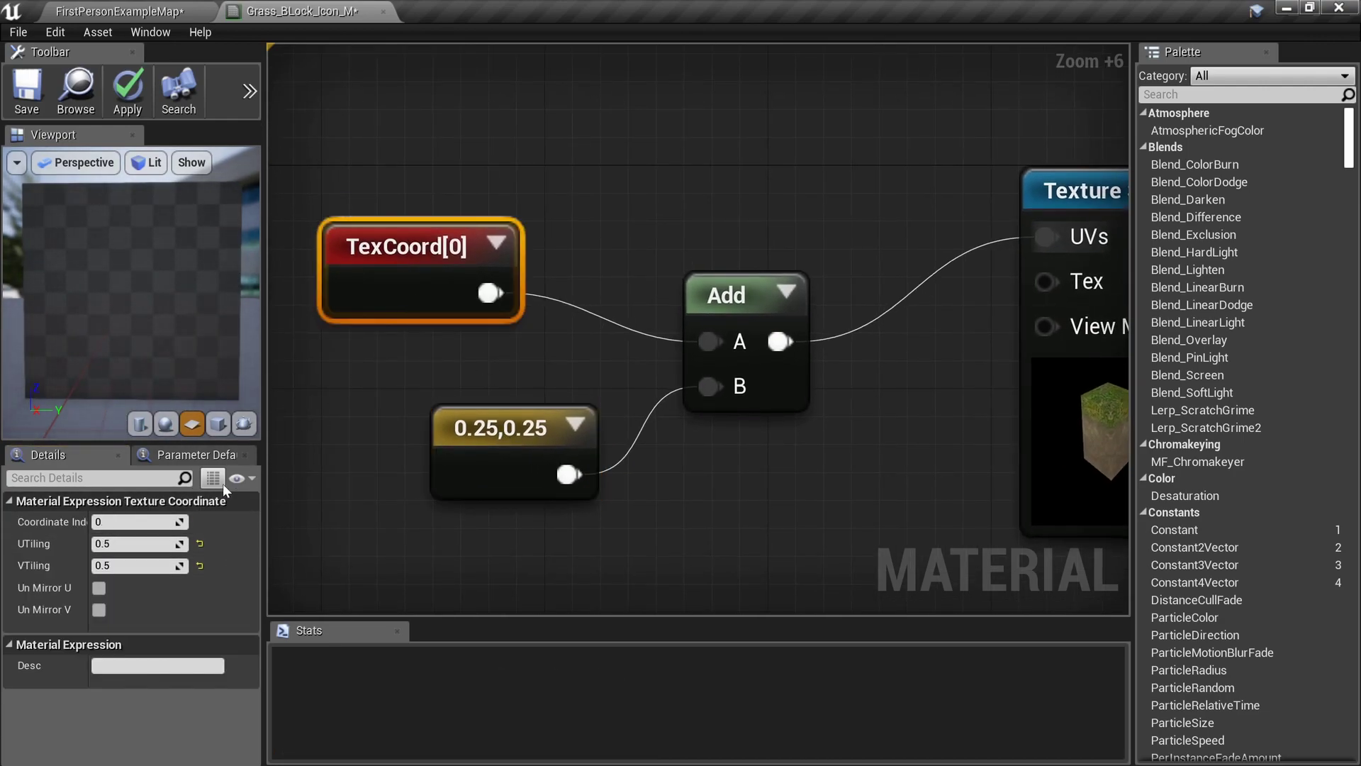
click(151, 542)
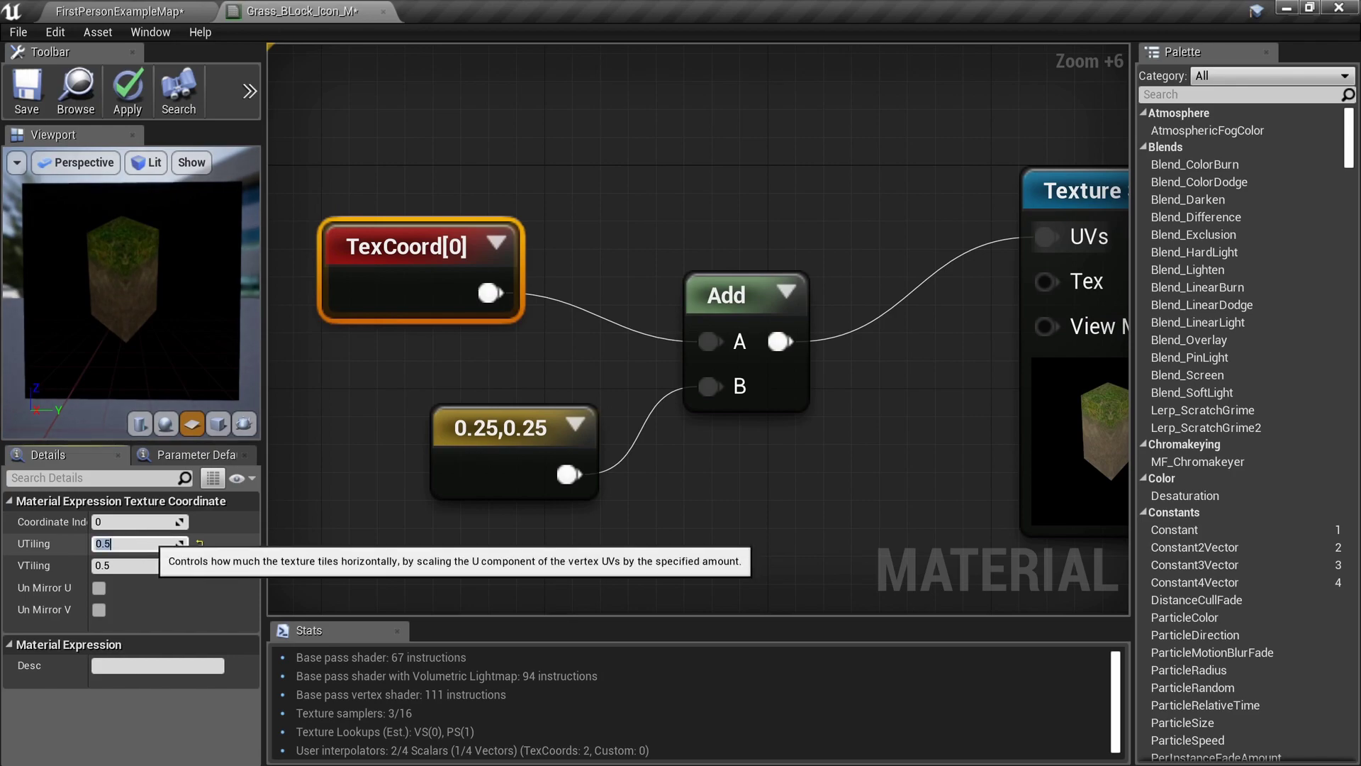
text(.3)
key(Return)
right_drag(749, 492, 514, 444)
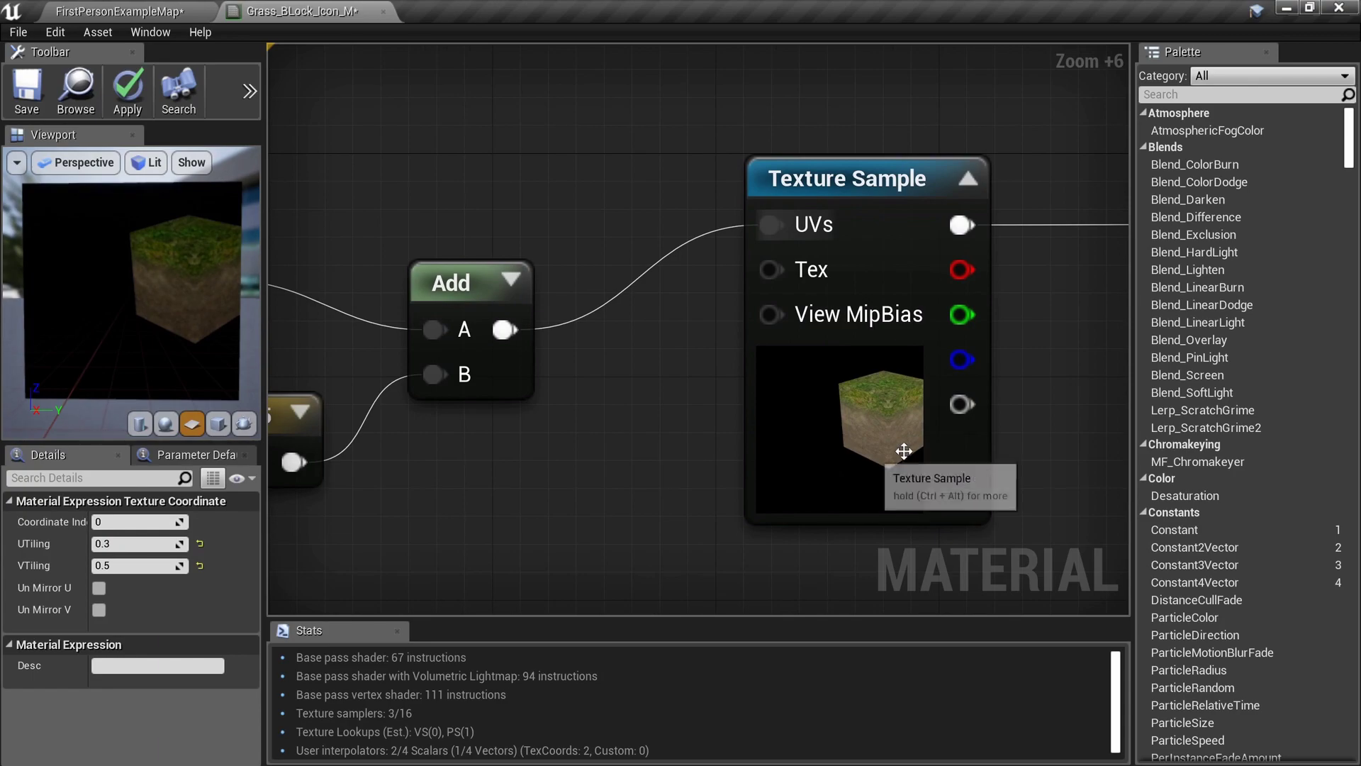
right_drag(685, 460, 984, 467)
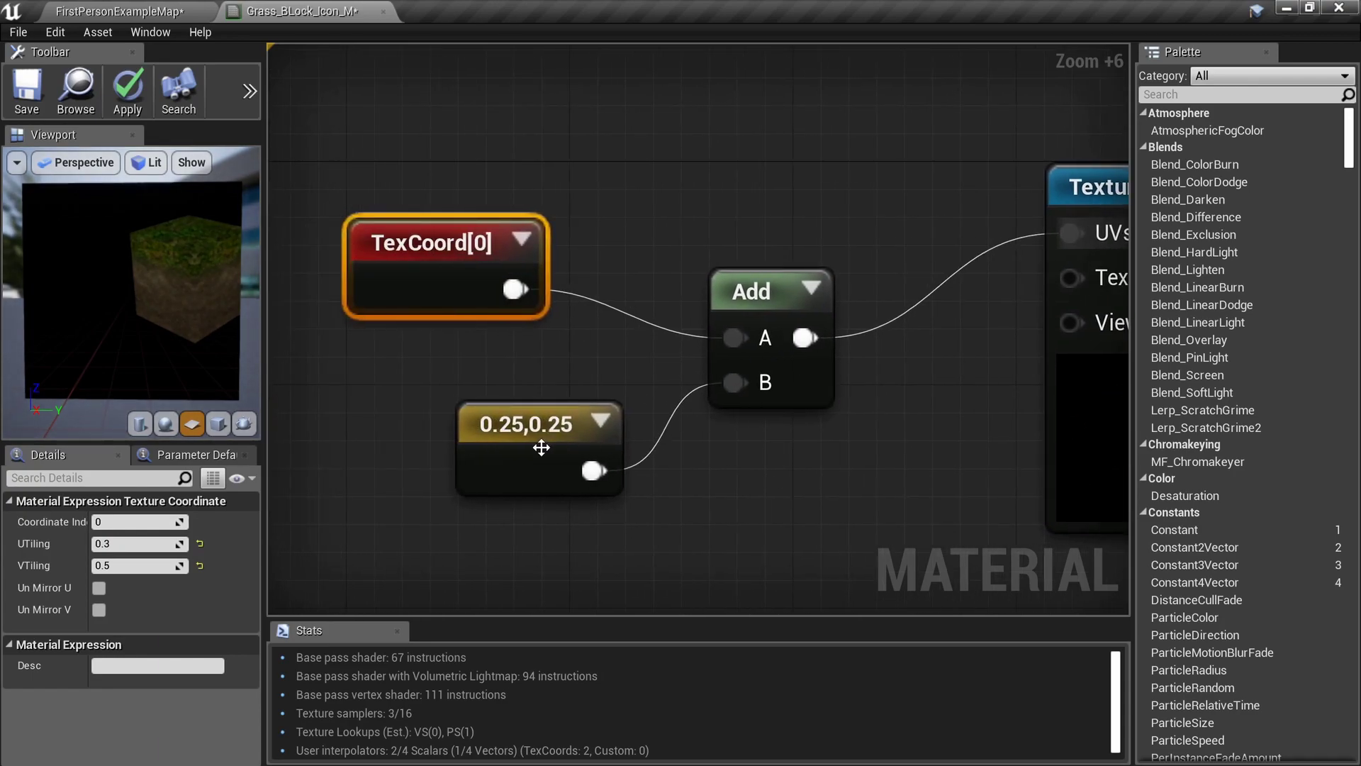
Adjust the Constant2Vector's R value through 0.2, 0.3 and 0.32, settling on 0.33.
click(541, 450)
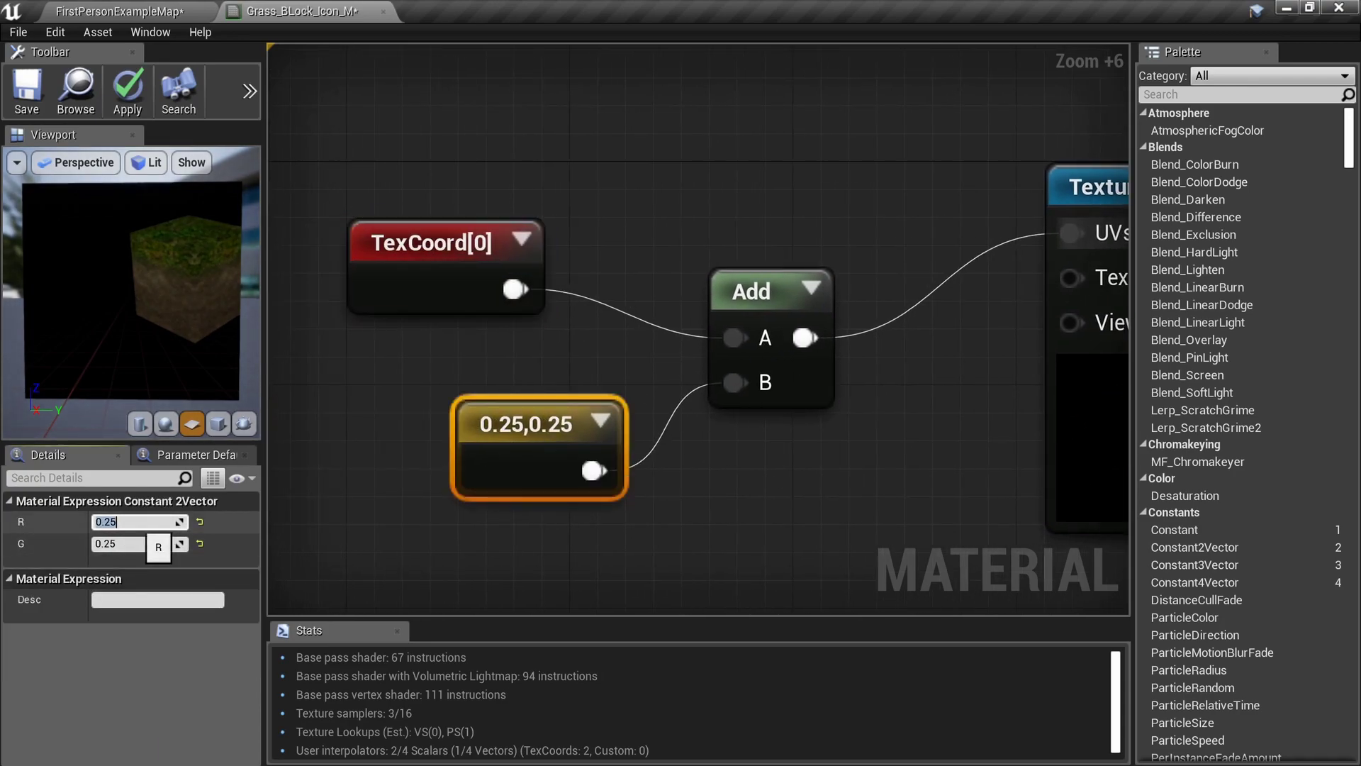
key(BackSpace)
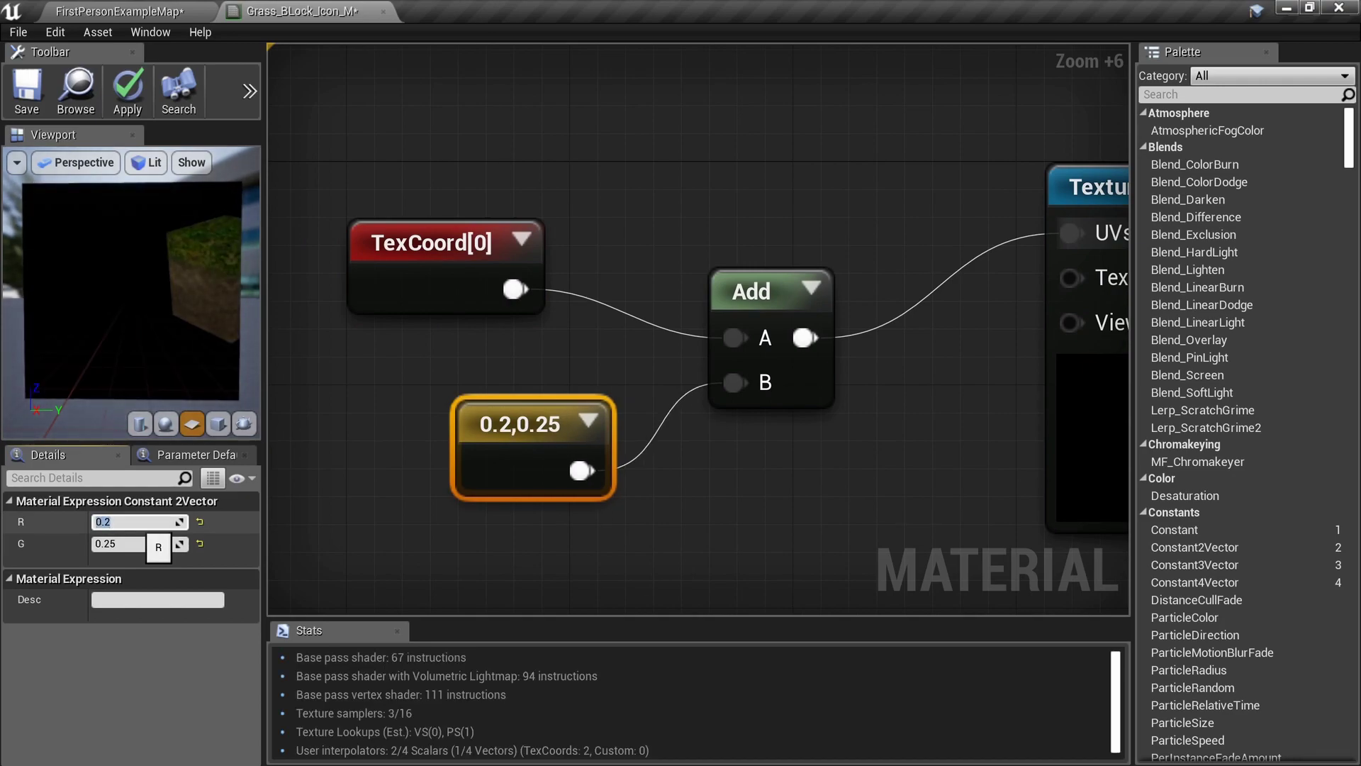
text(3)
key(Return)
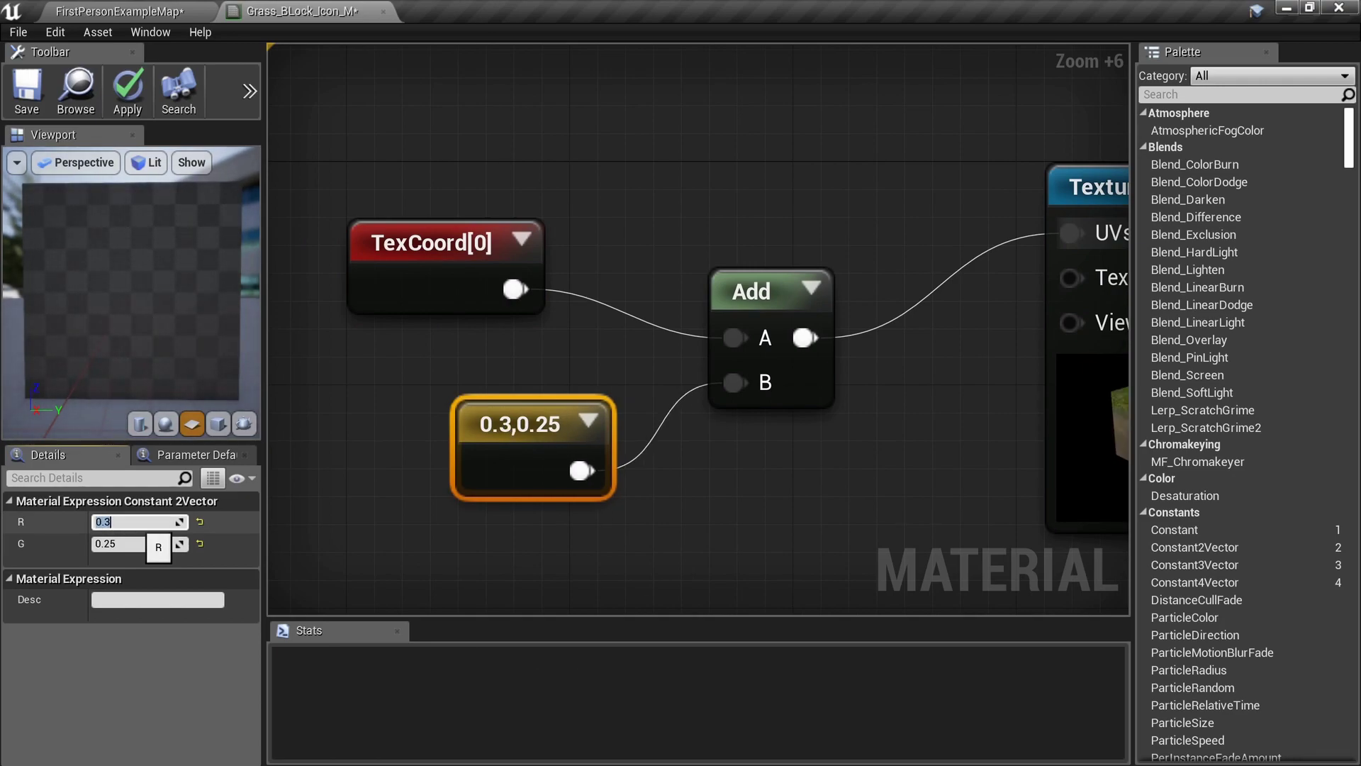
text(.3)
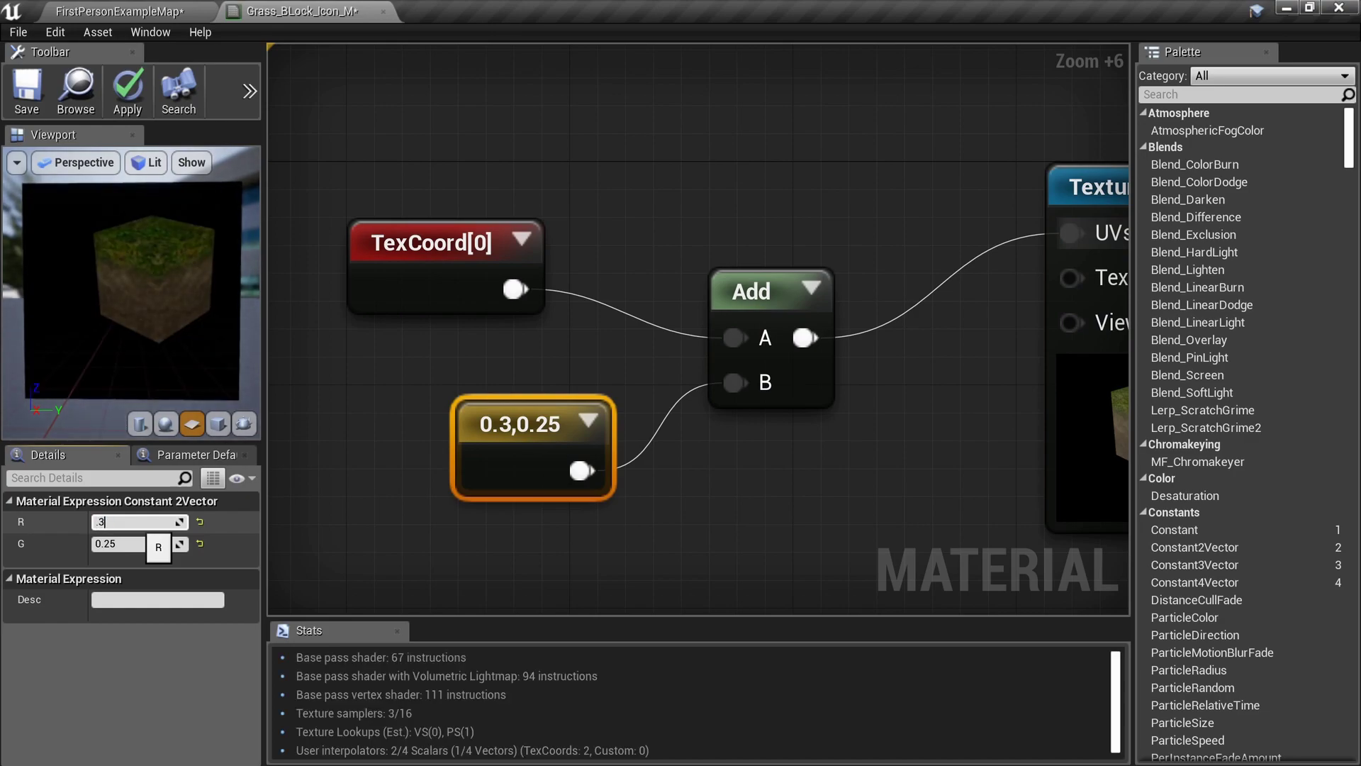
text(2)
key(Return)
right_drag(903, 436, 676, 444)
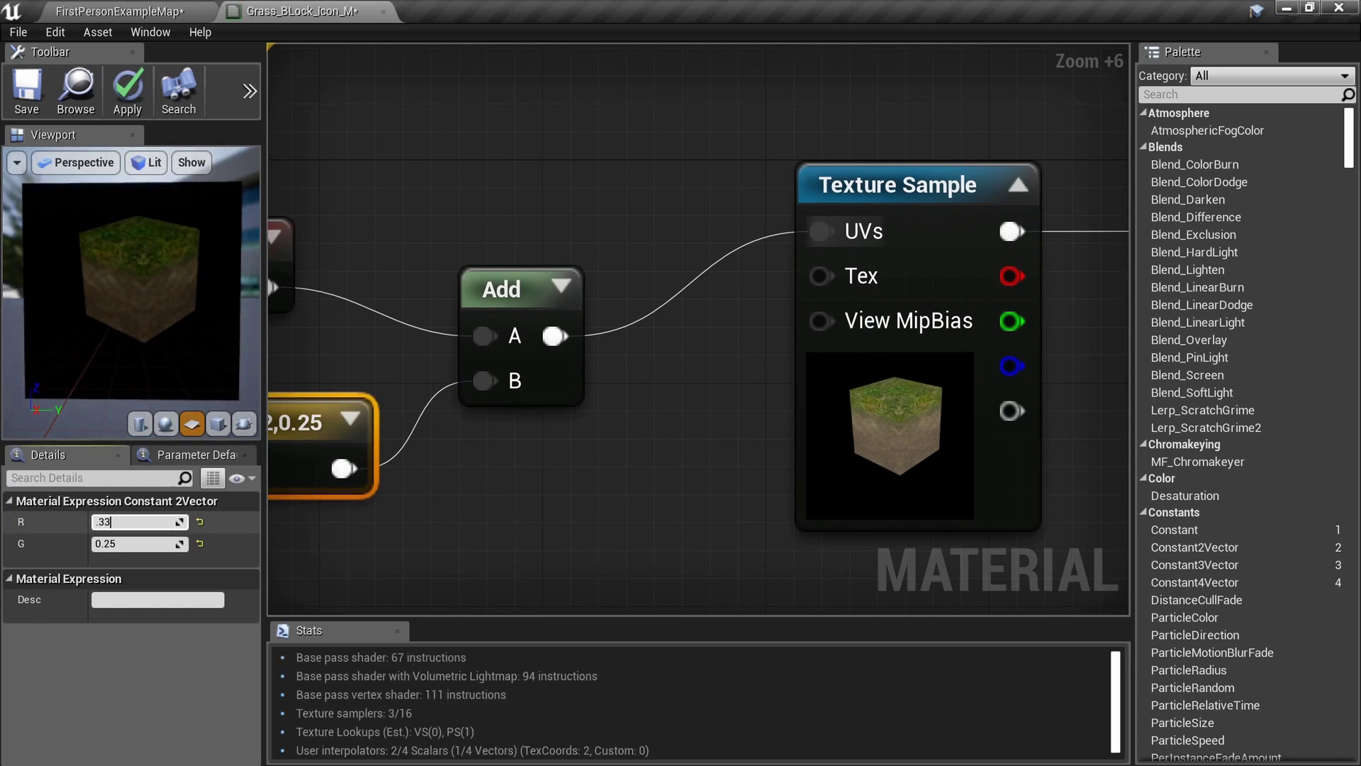
key(Return)
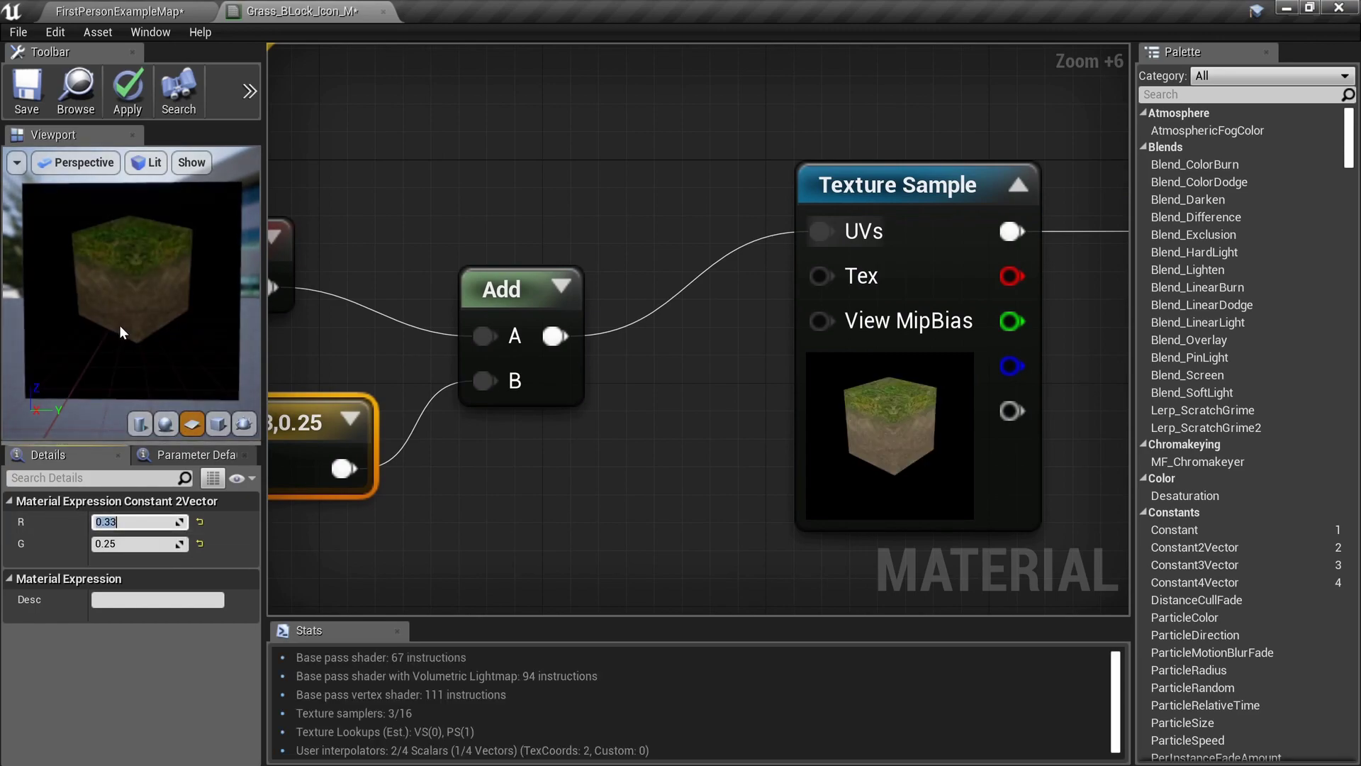
Try a G value of 0.23 on the Constant2Vector, settle on 0.22, and check the block's centring in the previews.
click(133, 544)
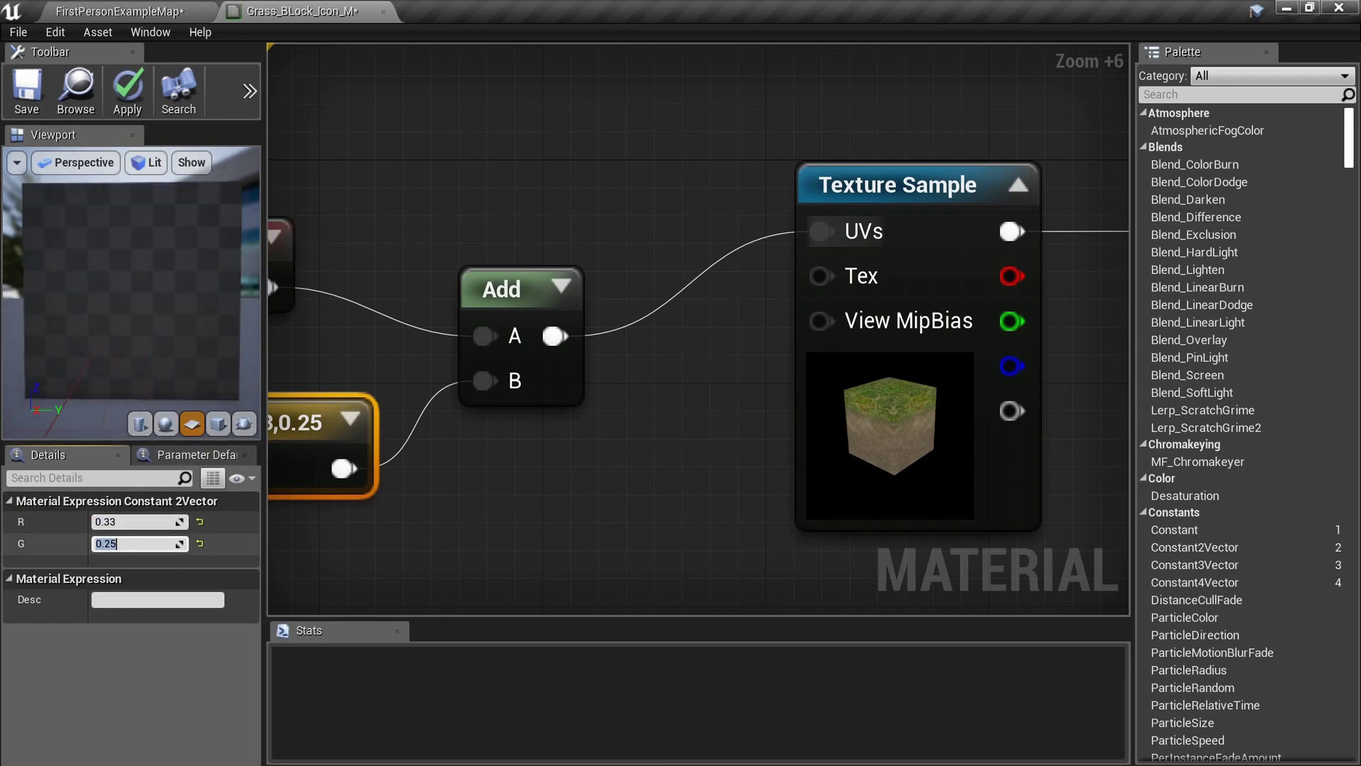
text(0.23)
key(Return)
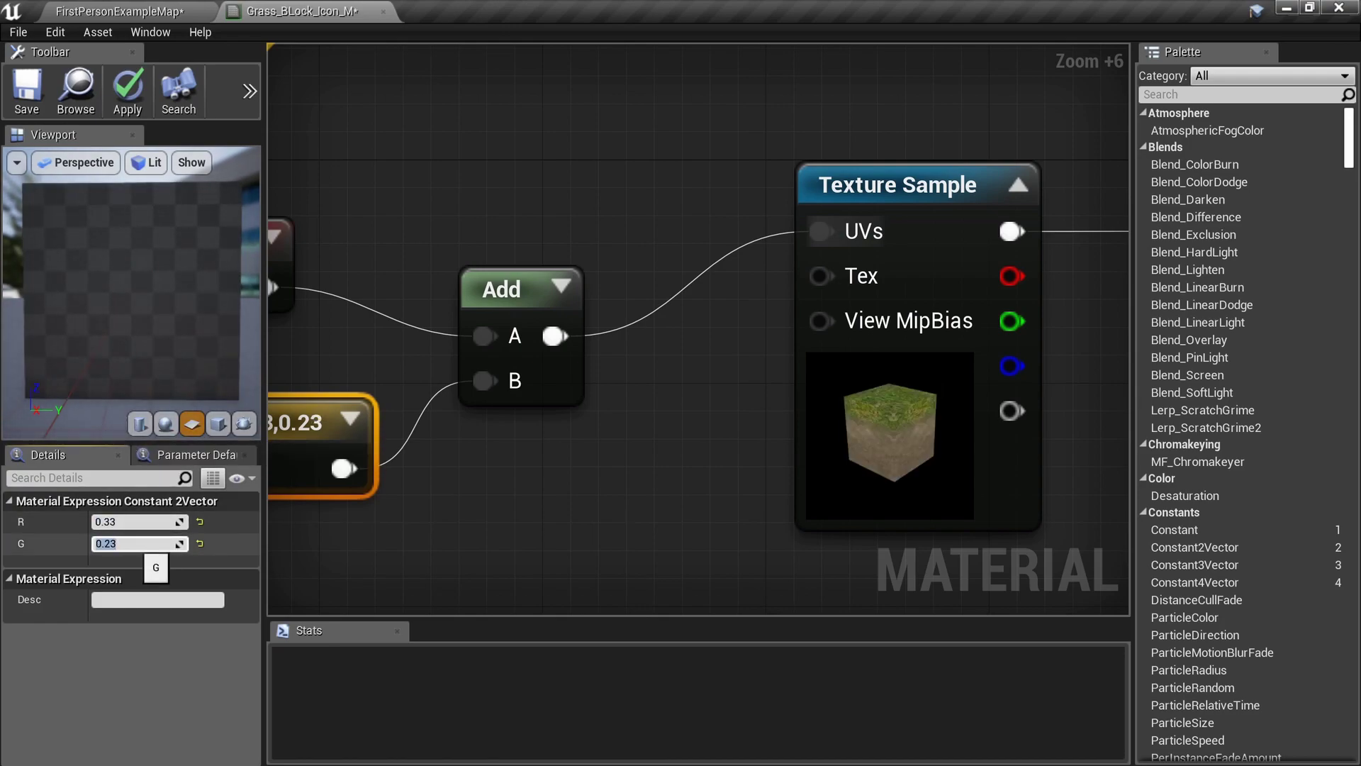
text(.2)
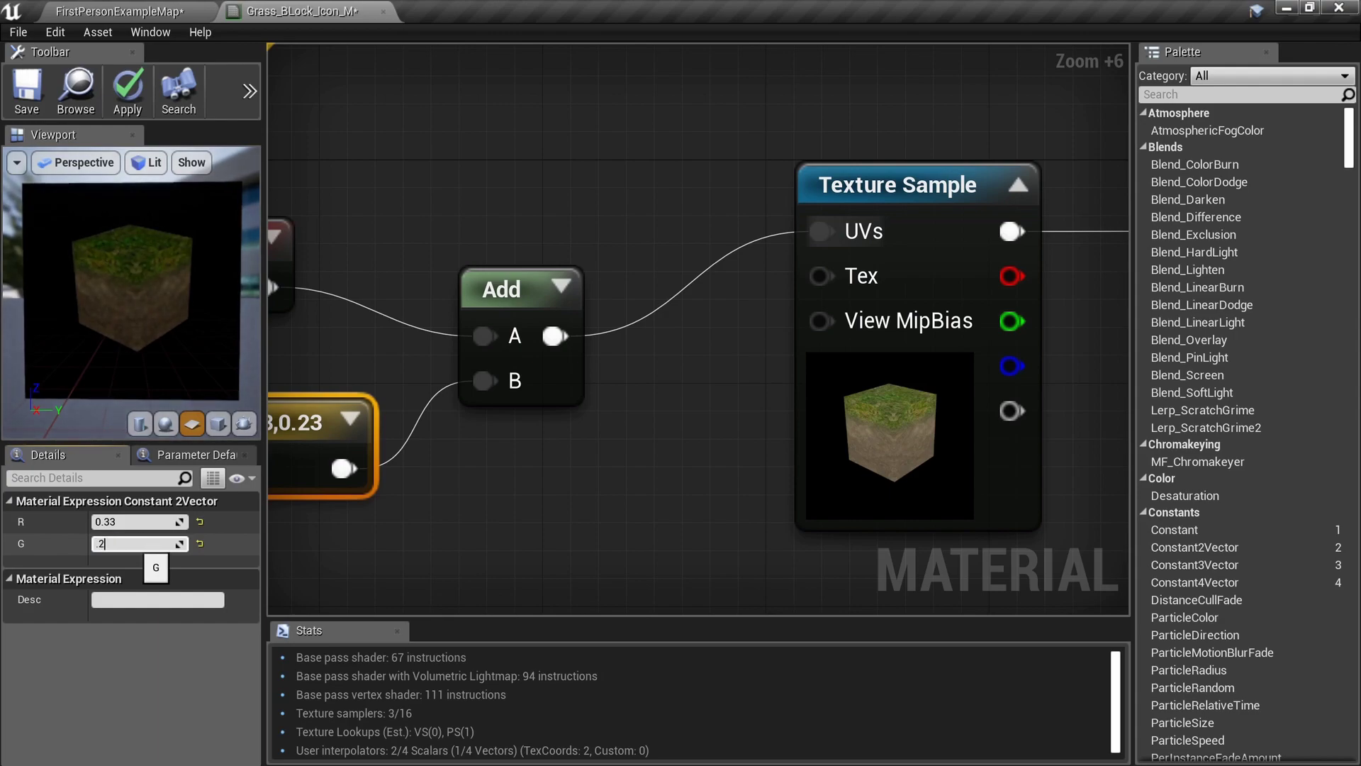
text(2)
key(Return)
right_drag(1031, 472, 893, 453)
scroll(893, 443, up, 1)
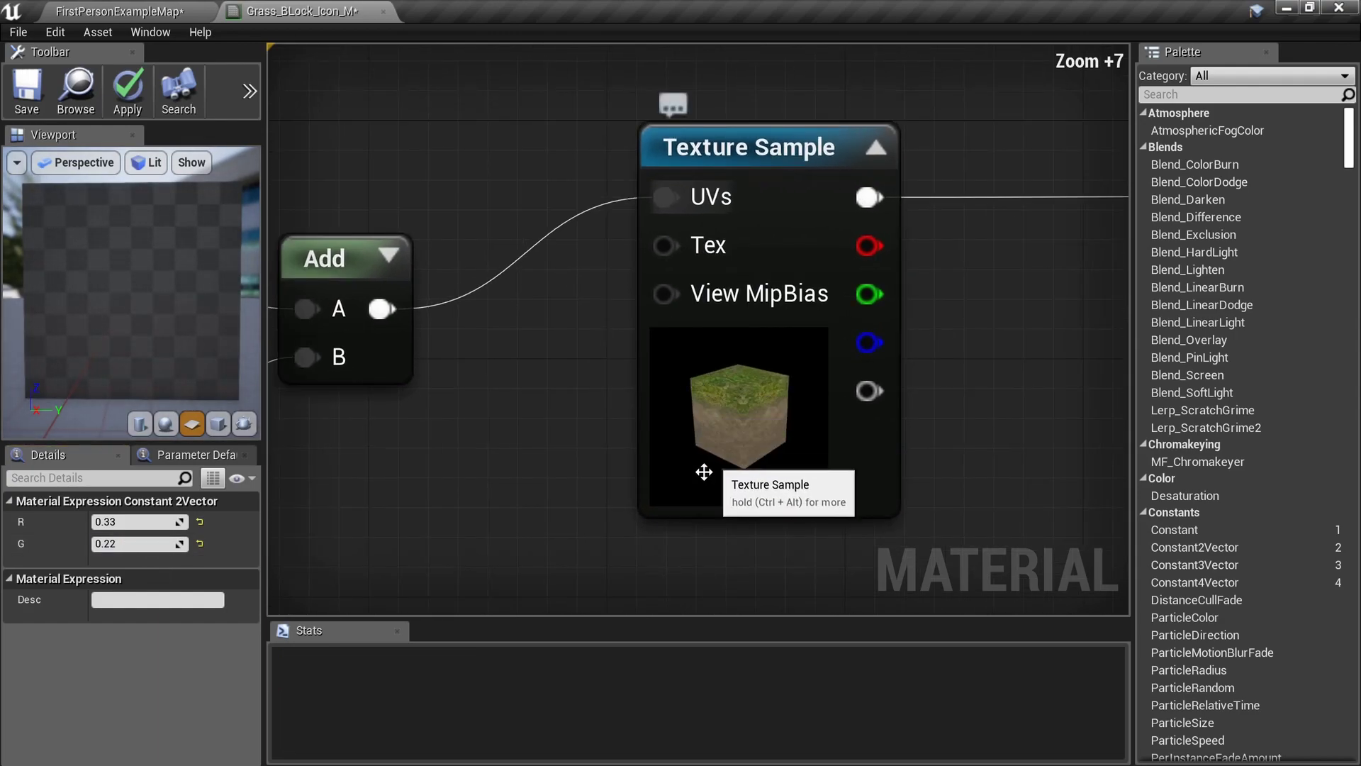
right_drag(529, 424, 695, 444)
scroll(415, 410, down, 2)
right_drag(415, 410, 554, 410)
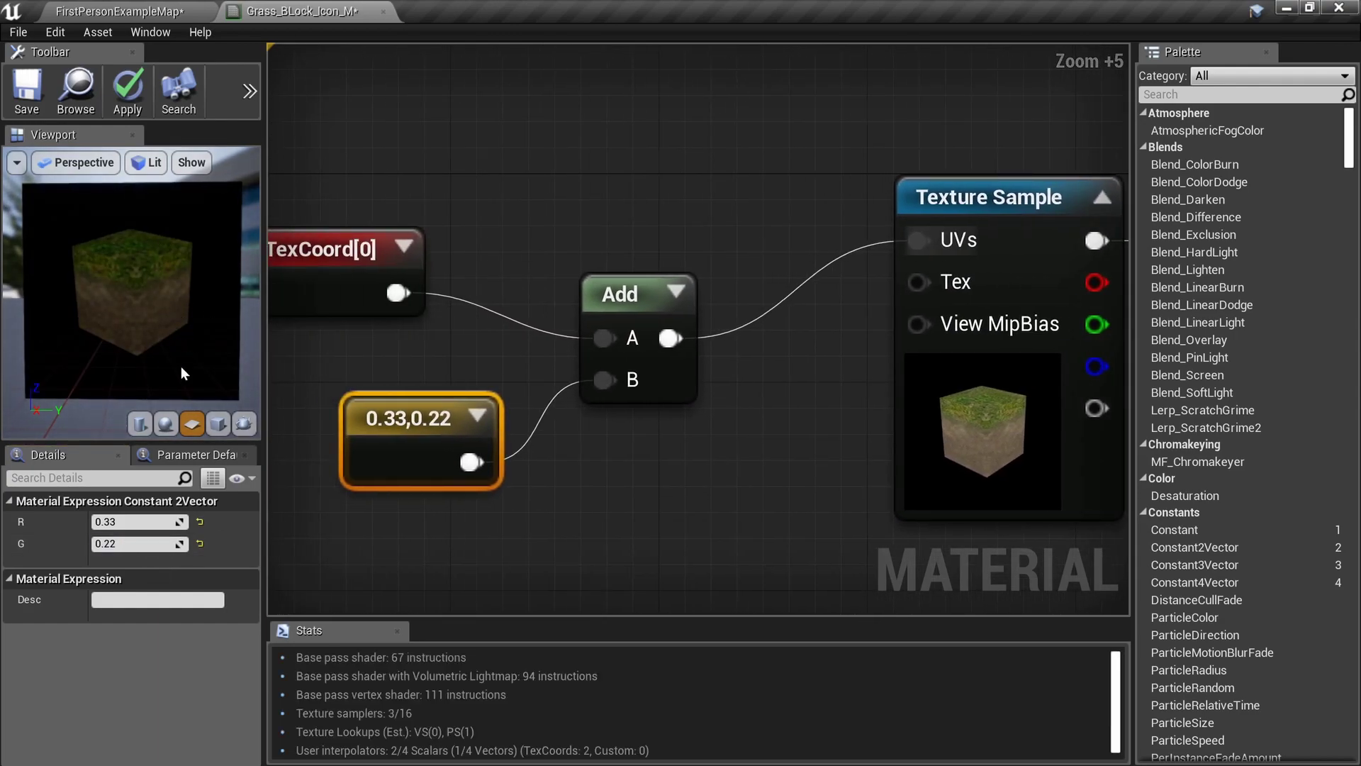
right_drag(429, 387, 479, 380)
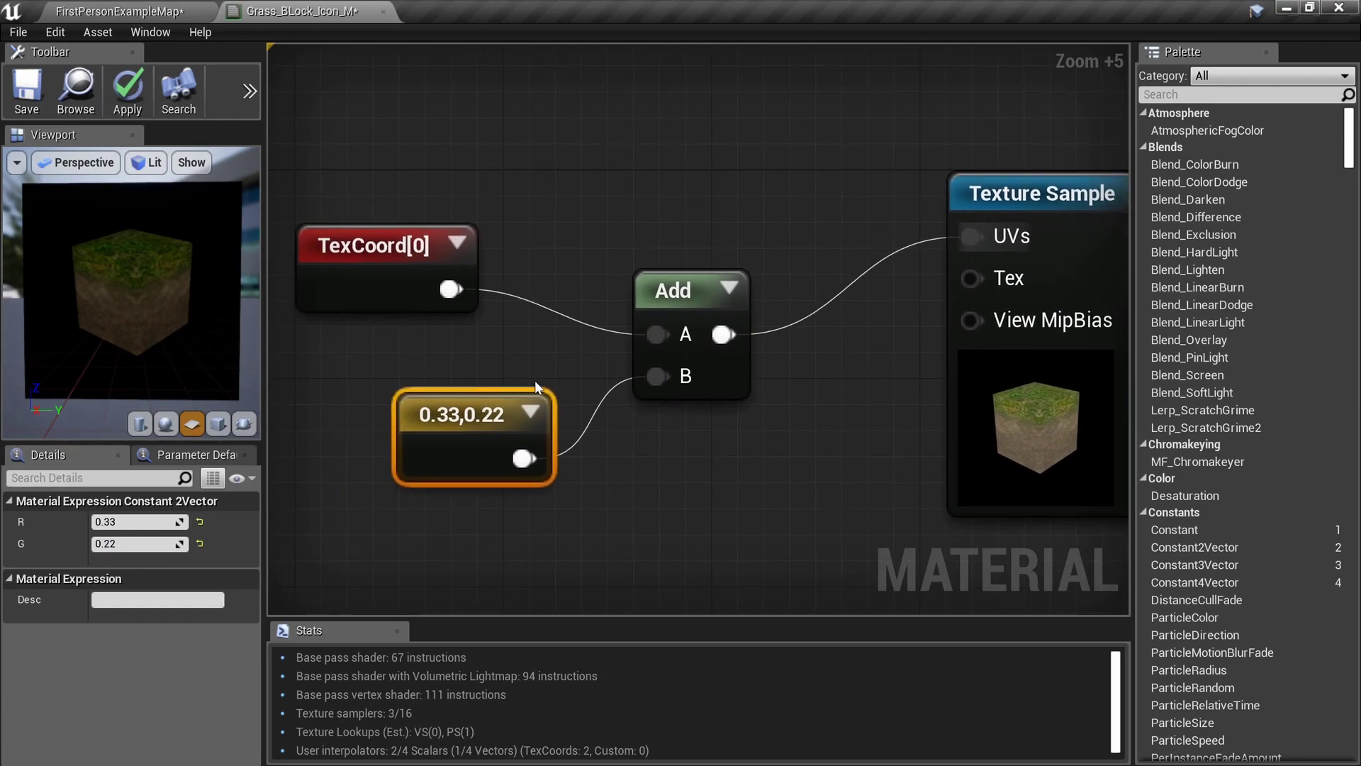
Open the Texture Sample's Grass_BLock_Icon texture and hide its red, green and blue channels, leaving only Alpha displayed.
scroll(419, 372, down, 5)
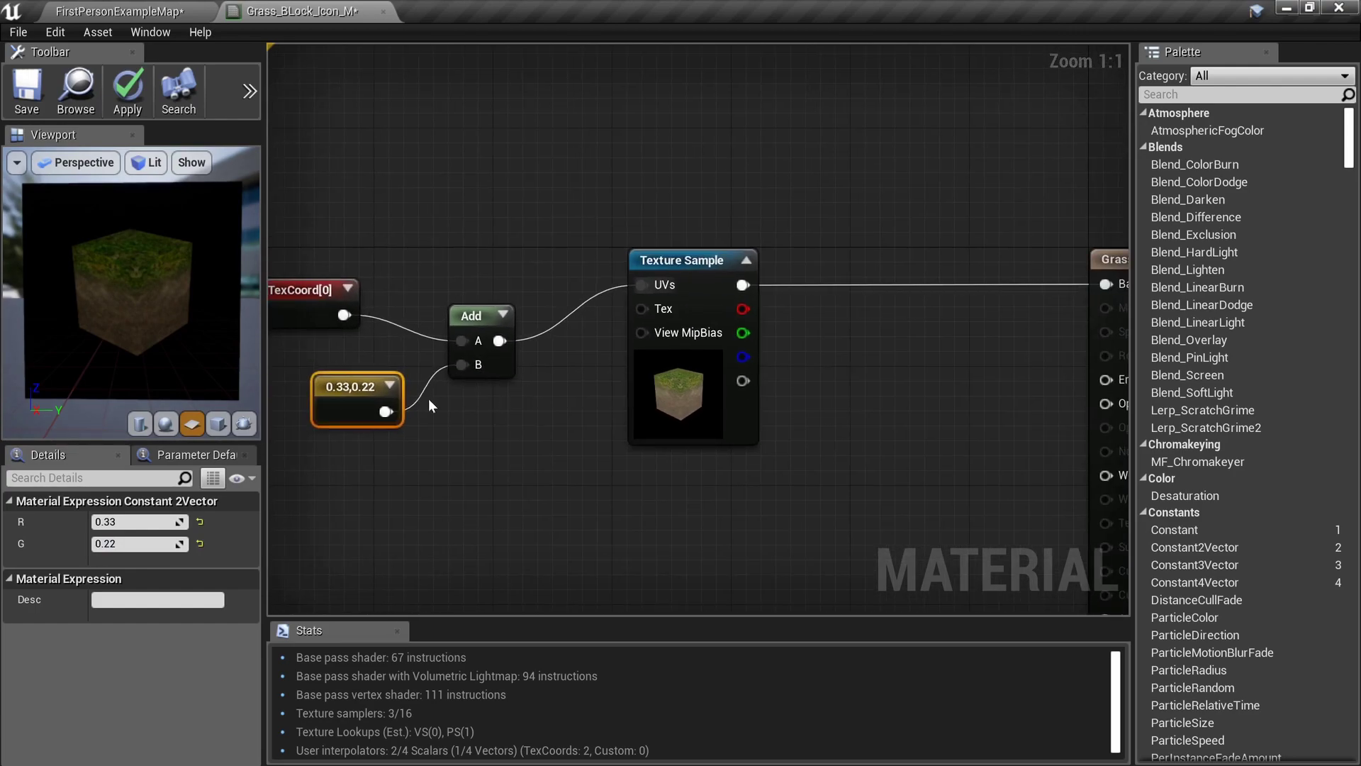
scroll(434, 341, up, 2)
right_drag(626, 404, 435, 397)
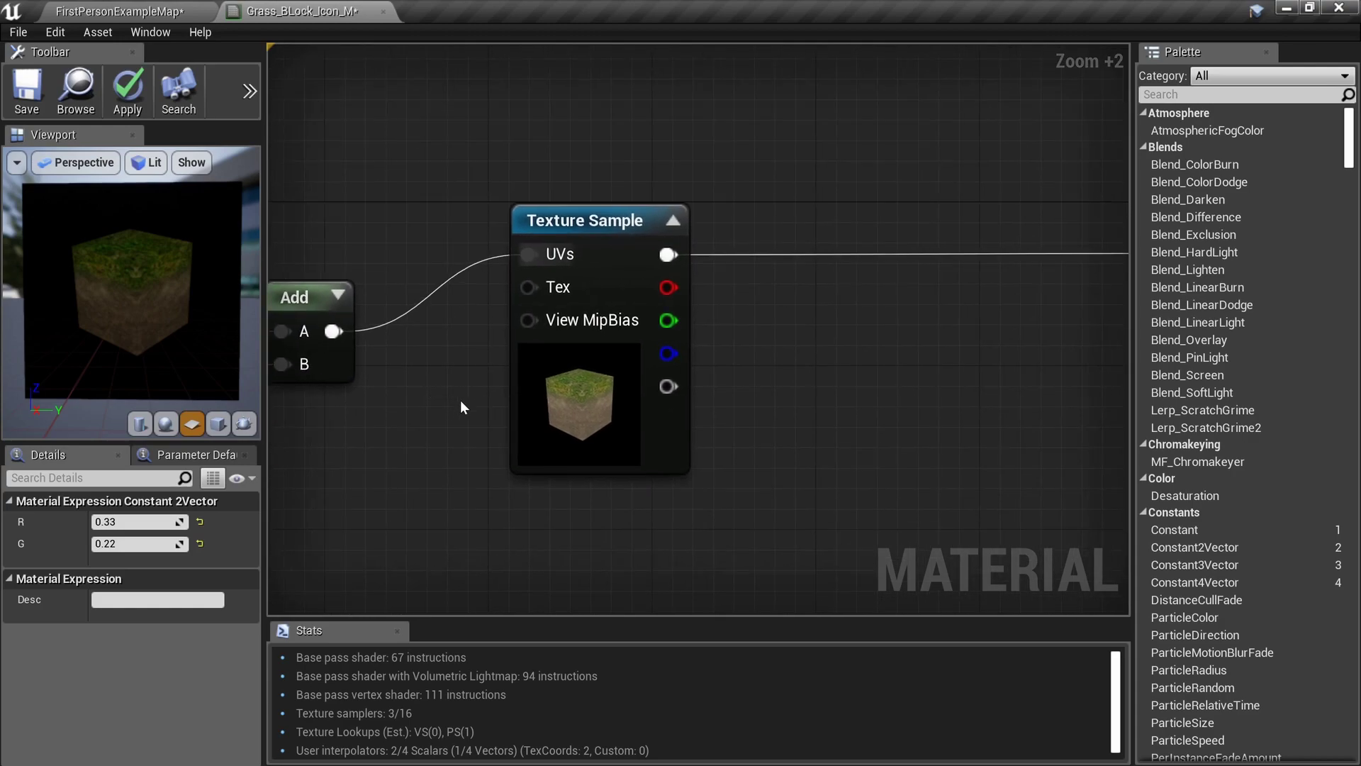
right_drag(666, 322, 541, 319)
right_drag(506, 397, 574, 397)
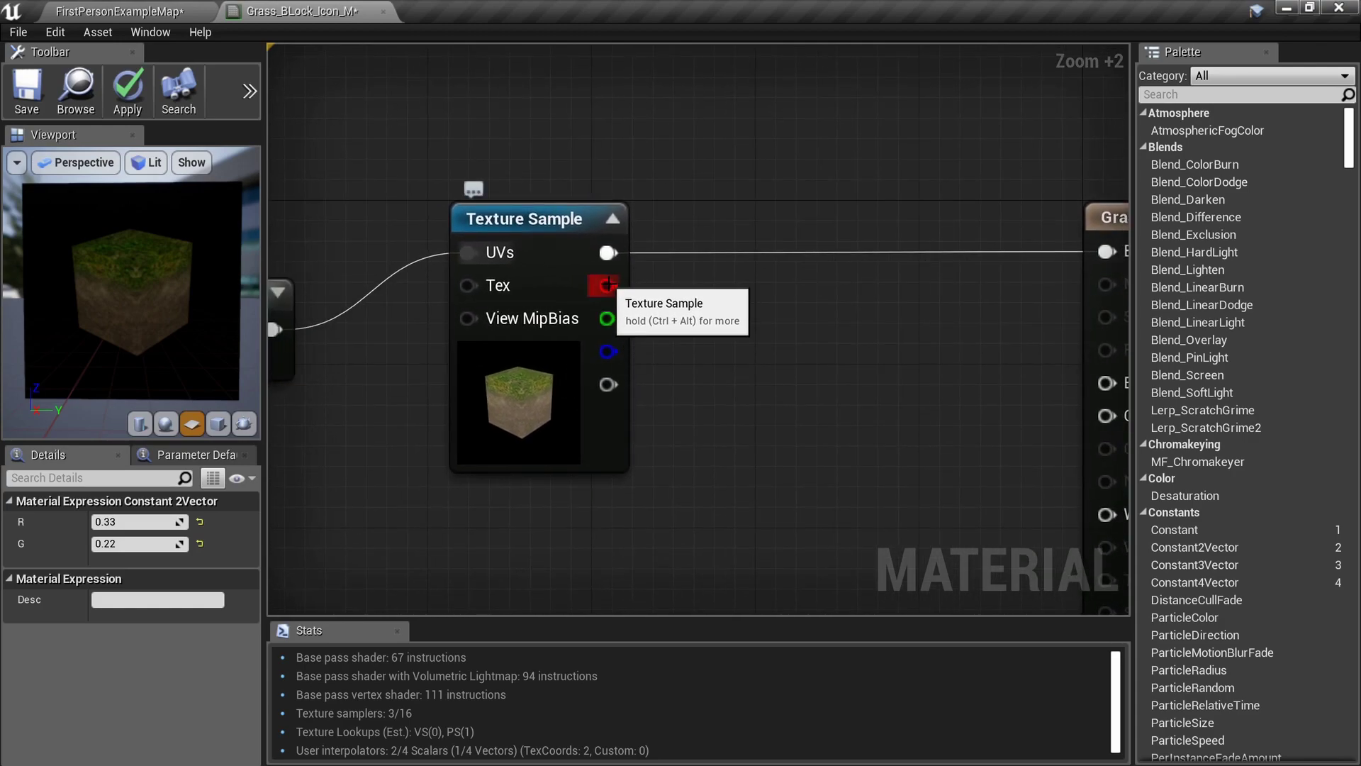
click(572, 288)
double_click(141, 700)
click(29, 119)
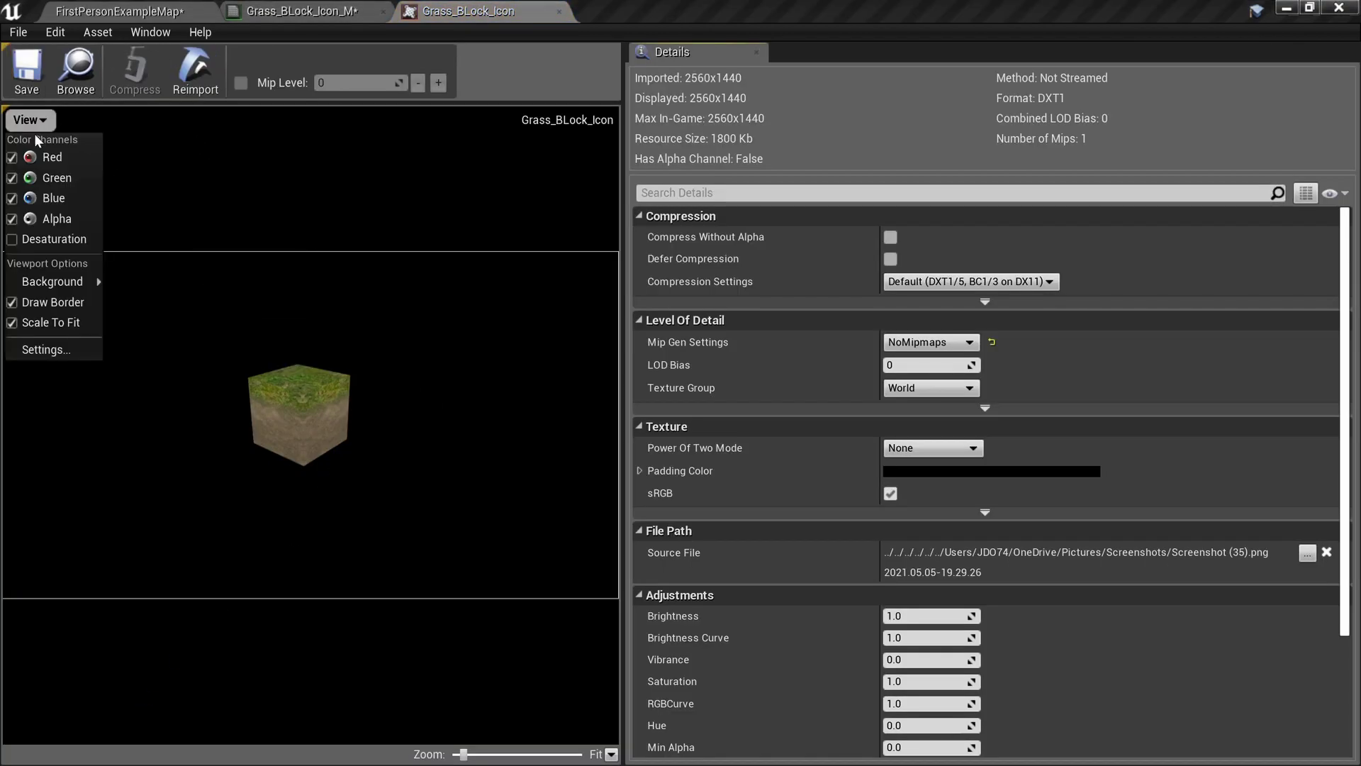
click(16, 157)
click(16, 178)
click(16, 198)
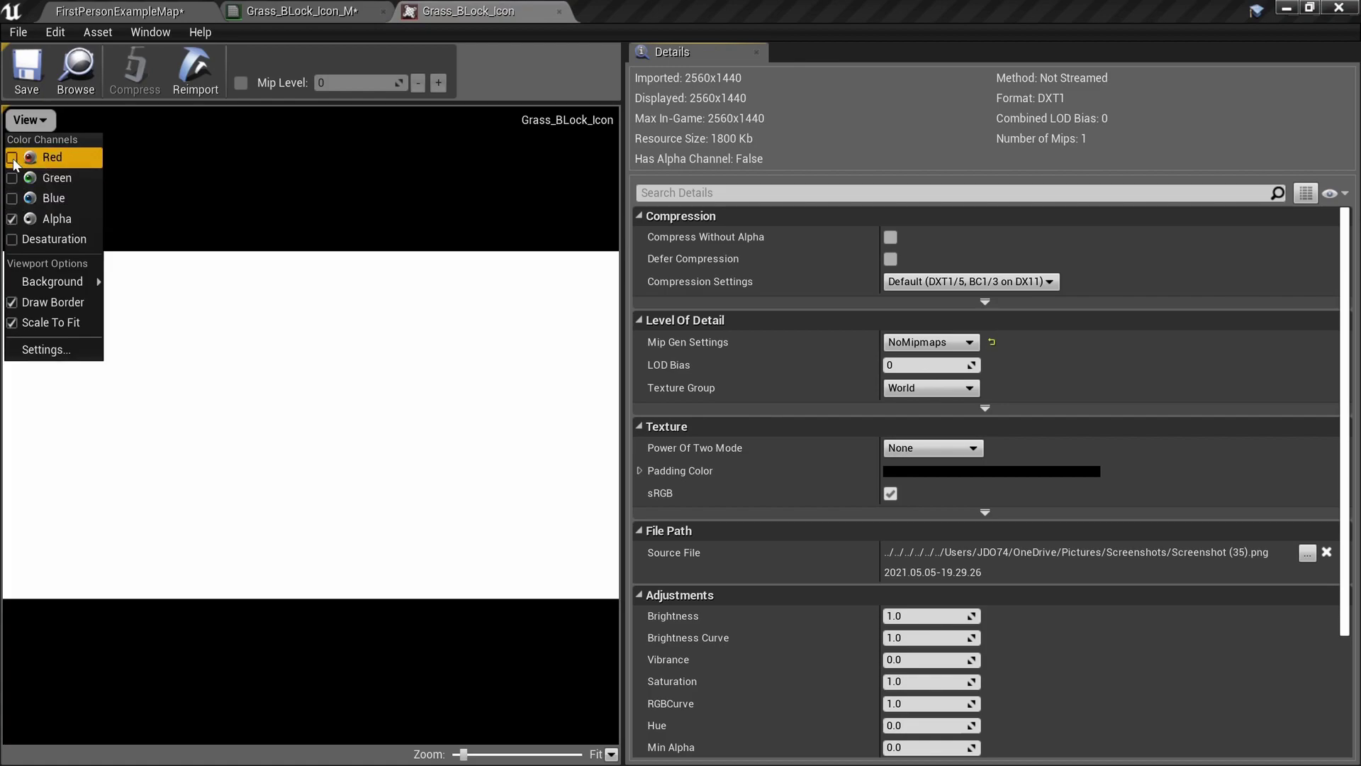
Toggle the texture's red, green and blue channels one at a time to compare them, and close the texture editor.
click(14, 158)
click(14, 158)
click(13, 179)
click(14, 179)
click(13, 200)
click(14, 198)
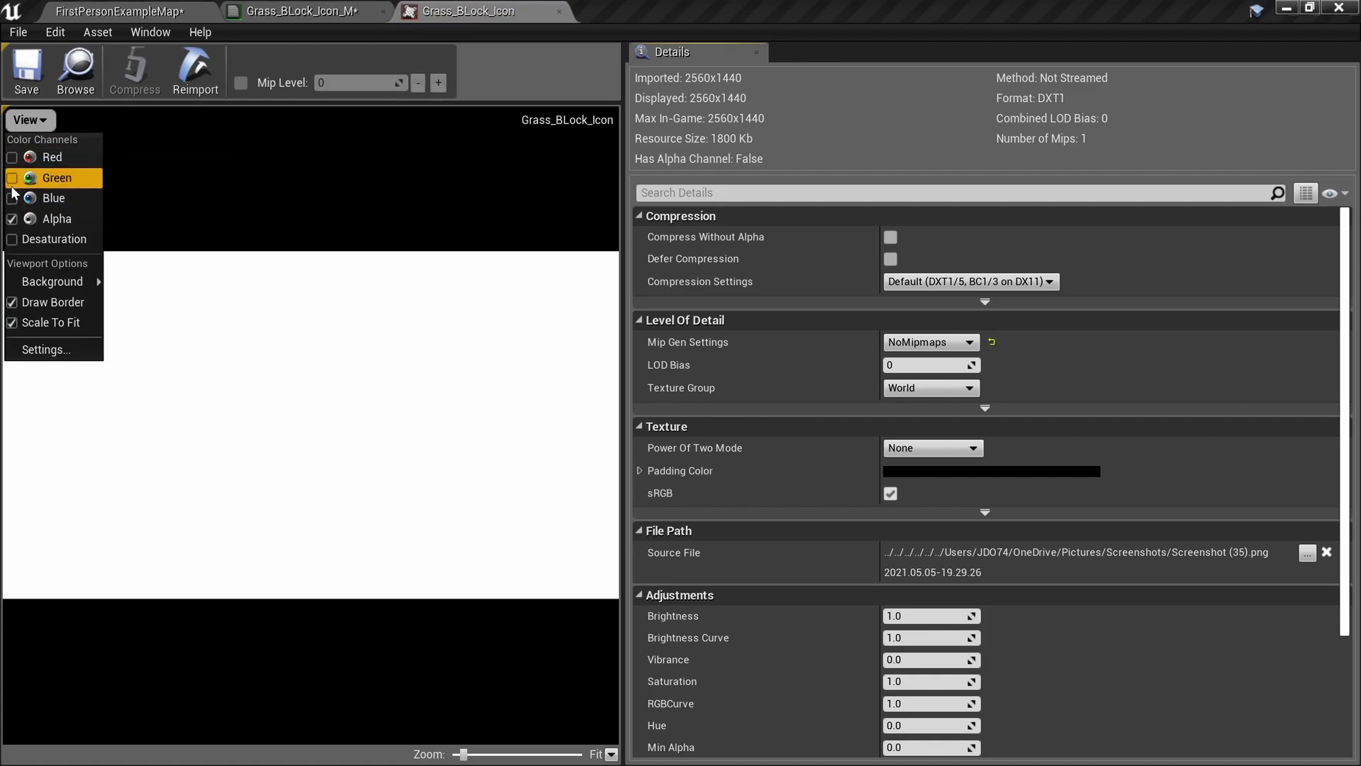
click(10, 180)
click(10, 181)
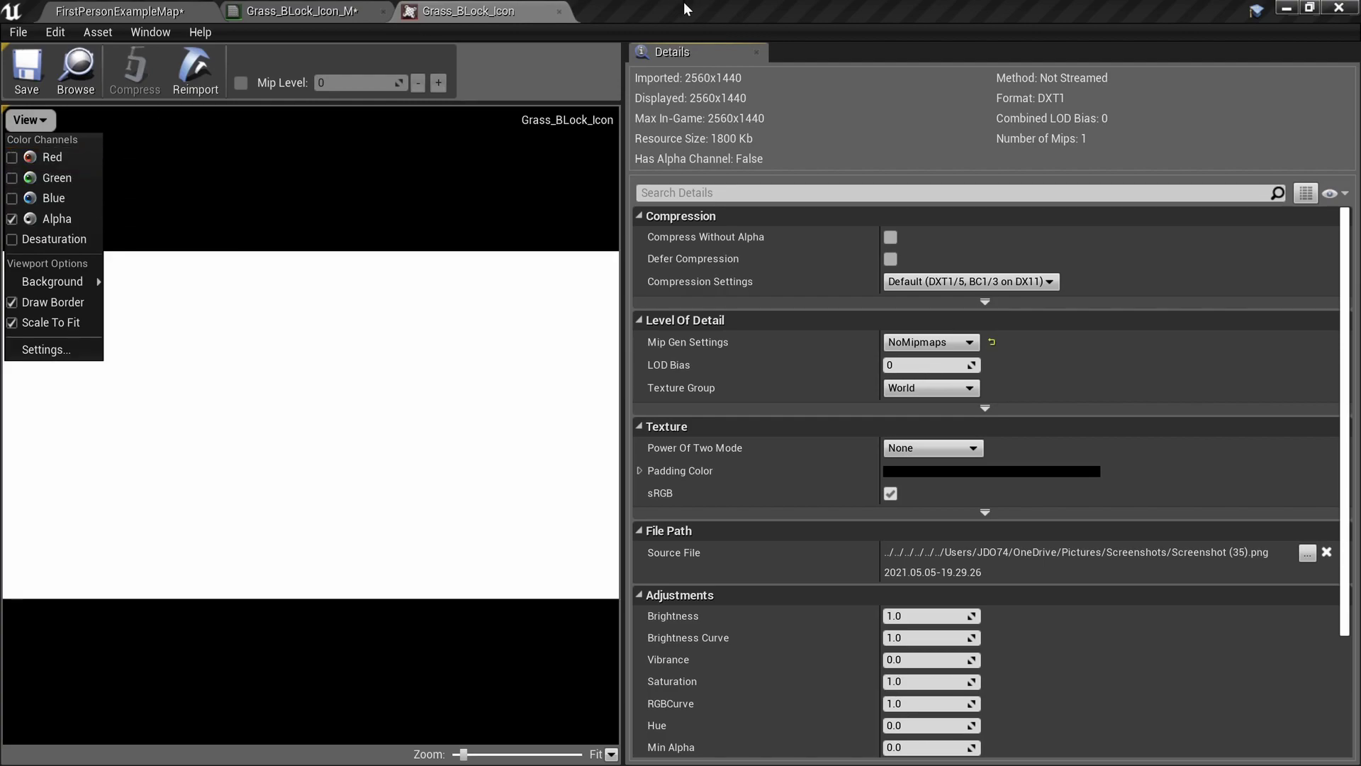
click(564, 17)
Select the Texture Sample node together with its UV nodes and move the group farther away from the material output node.
right_drag(753, 396, 899, 411)
scroll(904, 399, down, 3)
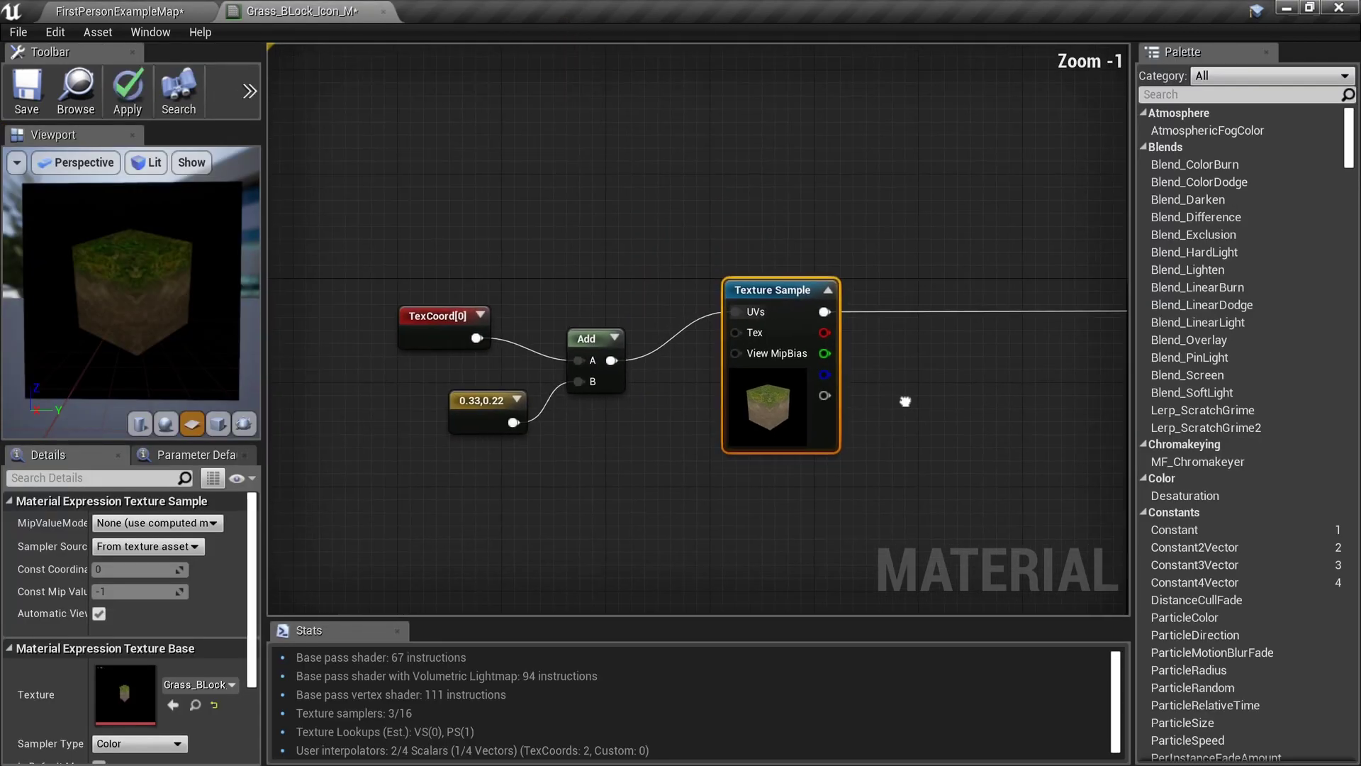
scroll(696, 392, up, 1)
scroll(196, 298, down, 3)
scroll(197, 297, up, 3)
scroll(105, 197, down, 2)
right_drag(699, 440, 502, 412)
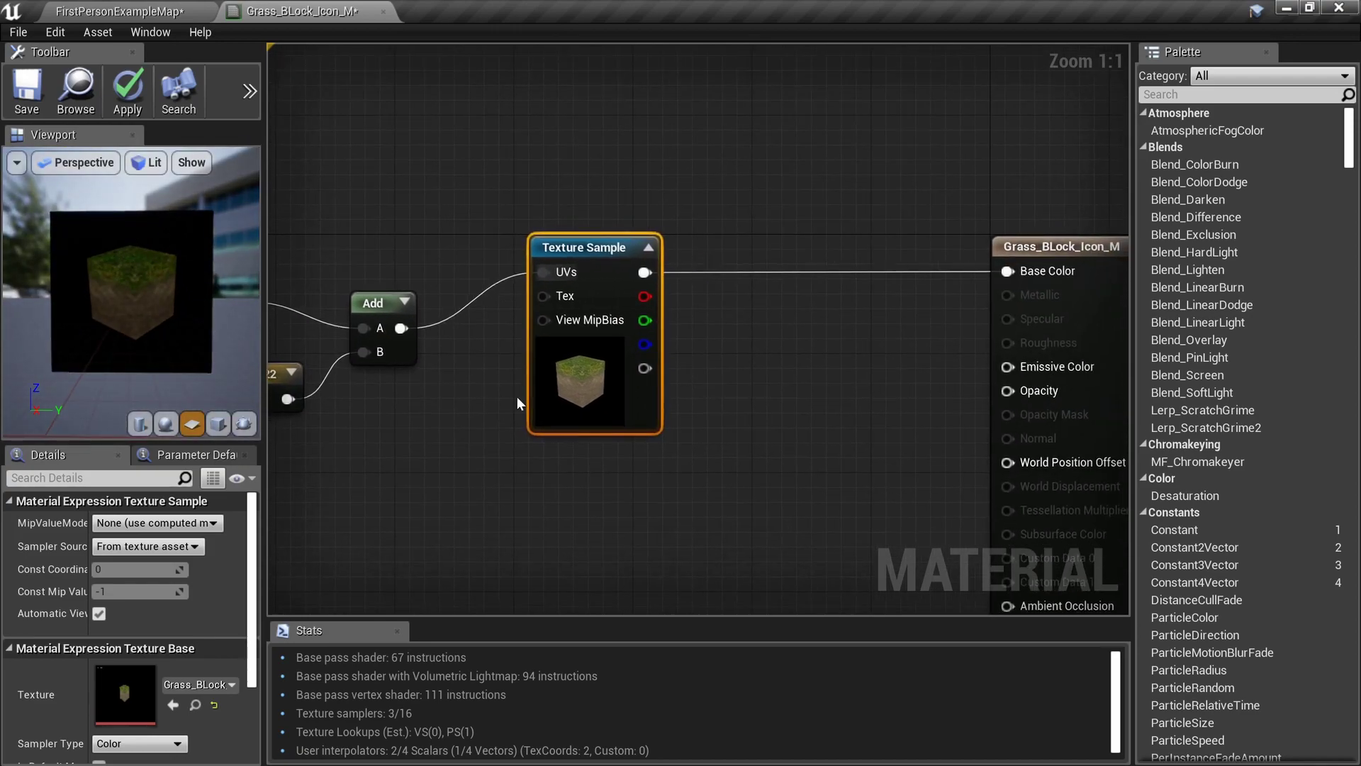
right_drag(619, 491, 768, 462)
drag(768, 462, 392, 216)
drag(743, 350, 607, 345)
Add a Ceil node fed by the Texture Sample's green channel and expand its preview.
scroll(691, 292, up, 2)
drag(647, 291, 821, 332)
text(ceil)
key(Return)
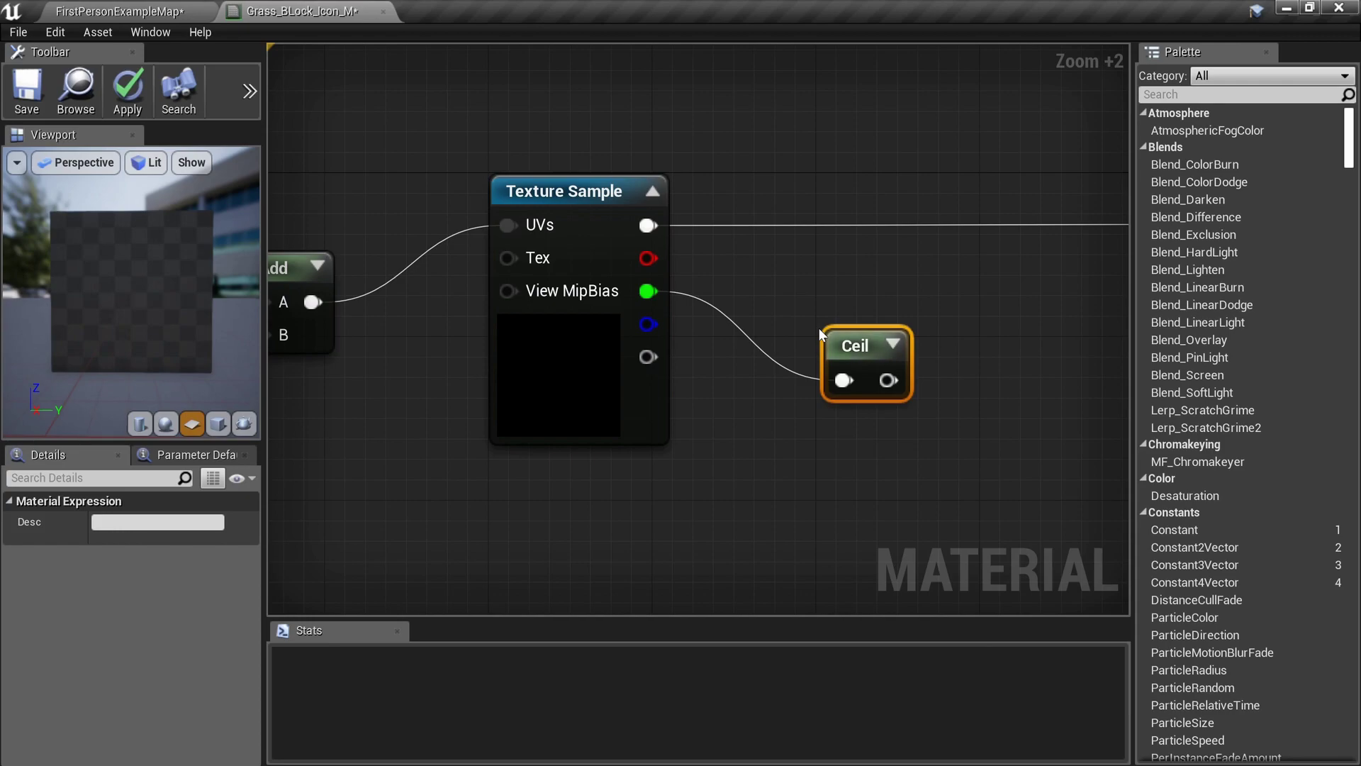
click(889, 344)
right_drag(956, 438, 839, 433)
scroll(839, 433, up, 5)
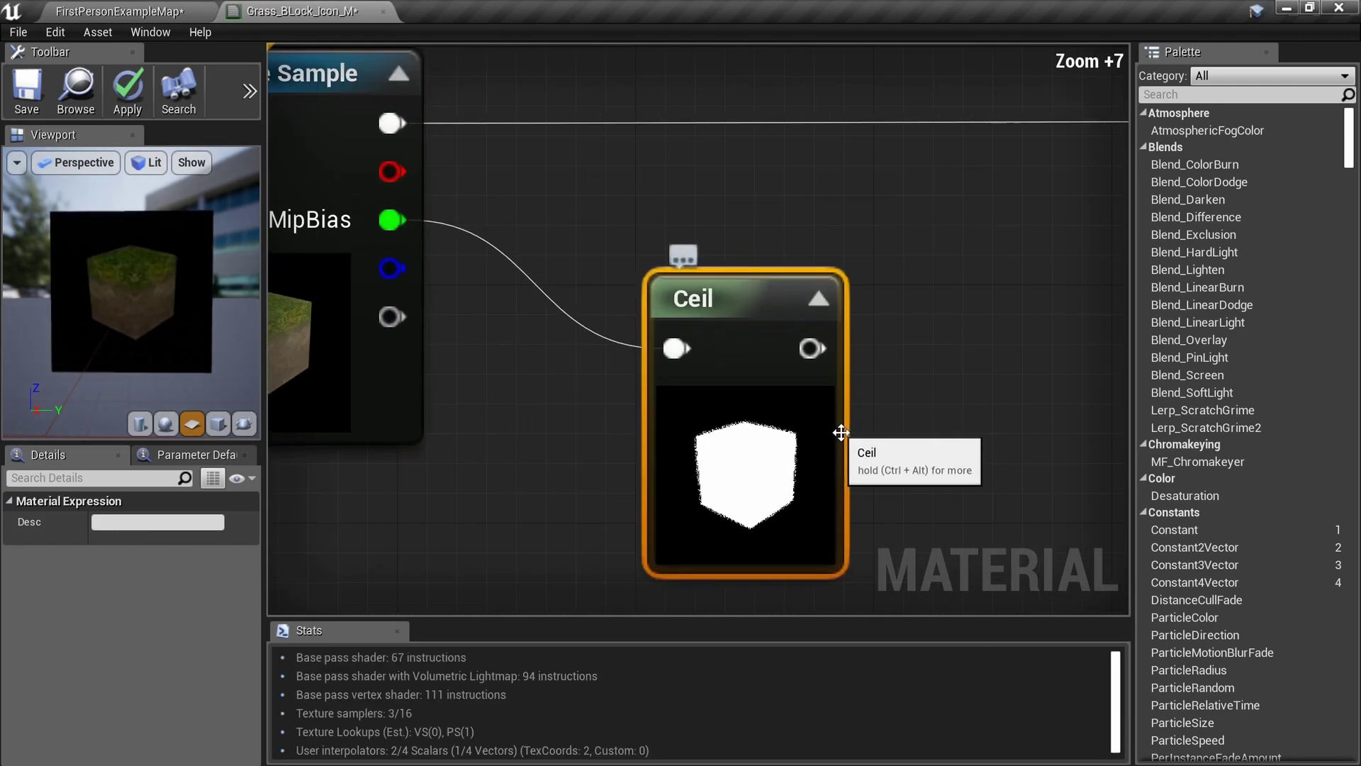
Connect the Ceil output to the material's Opacity input and inspect the block's edges up close in the material preview.
scroll(900, 370, down, 1)
right_drag(899, 368, 625, 361)
scroll(740, 390, down, 1)
drag(465, 355, 966, 365)
right_drag(665, 413, 889, 414)
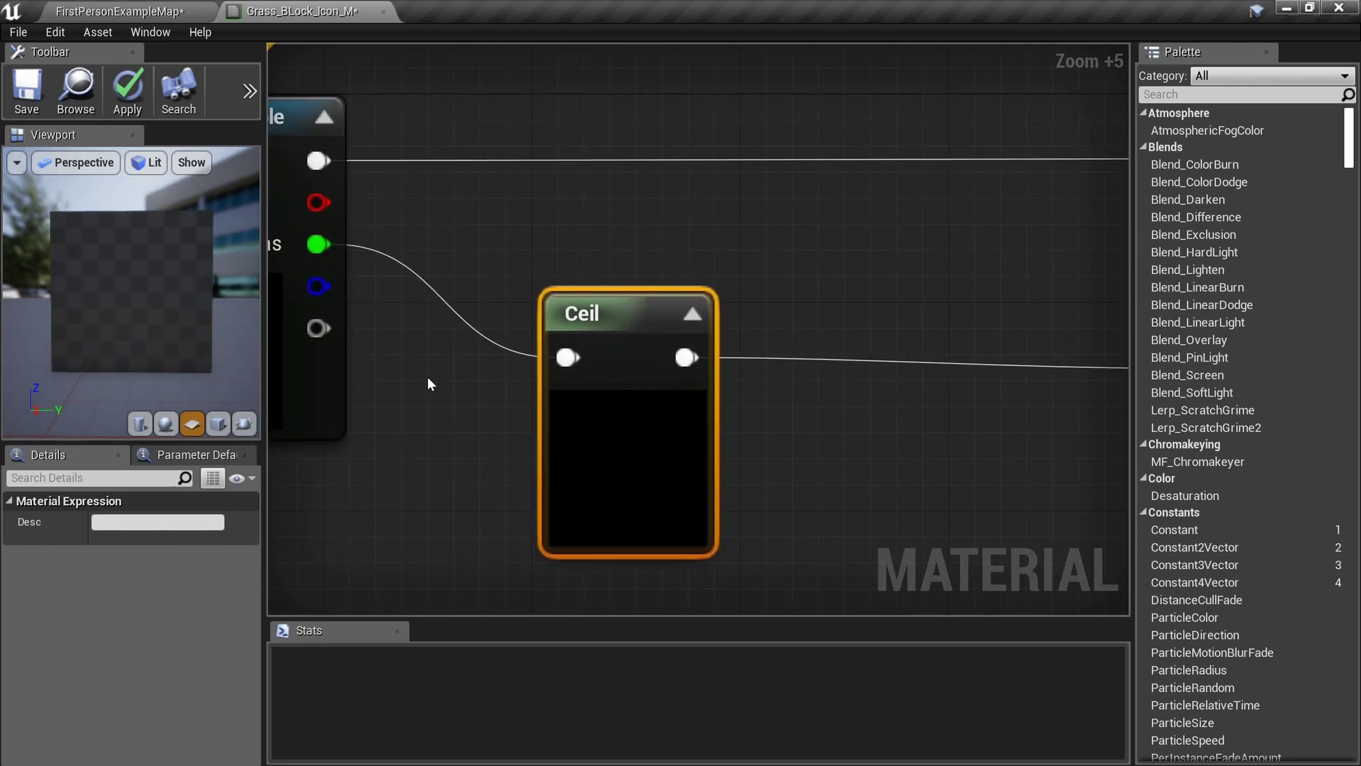
right_drag(428, 377, 653, 391)
scroll(132, 304, up, 5)
scroll(132, 304, down, 5)
scroll(133, 304, up, 3)
mouse_move(133, 304)
right_down()
mouse_move(133, 355)
mouse_move(133, 302)
right_up()
drag(133, 307, 113, 305)
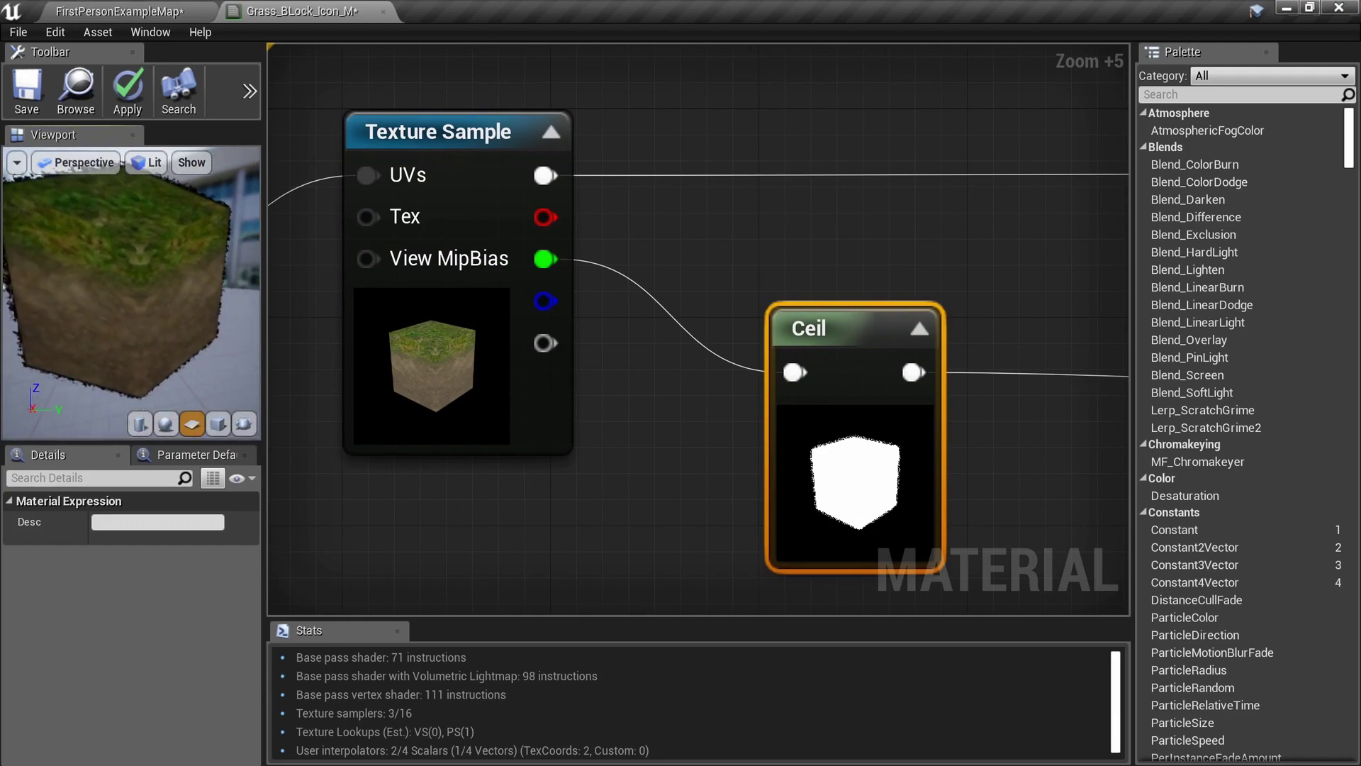
Widen the material preview to inspect the grass block's edges from several angles and distances, and narrow it again.
drag(262, 312, 464, 312)
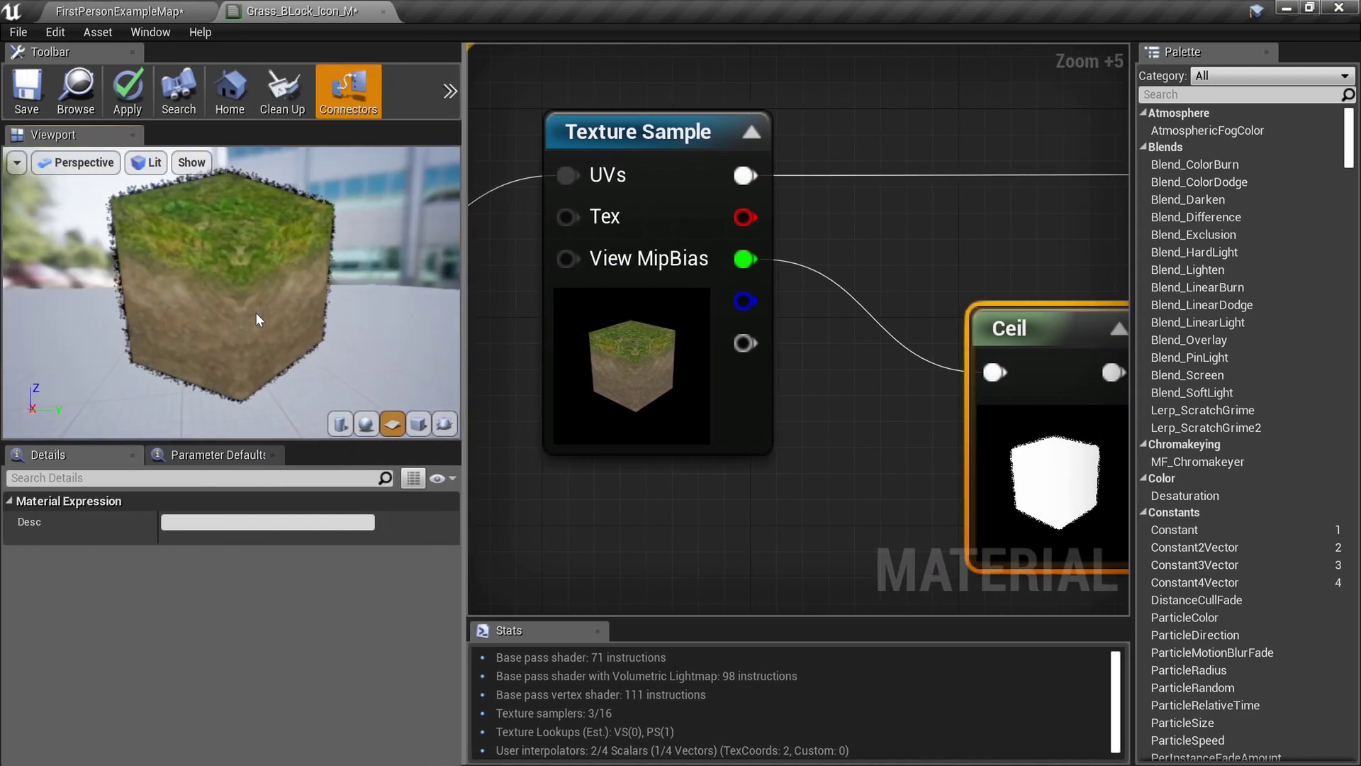
drag(255, 312, 287, 302)
drag(410, 335, 453, 355)
scroll(410, 334, down, 5)
scroll(409, 331, up, 2)
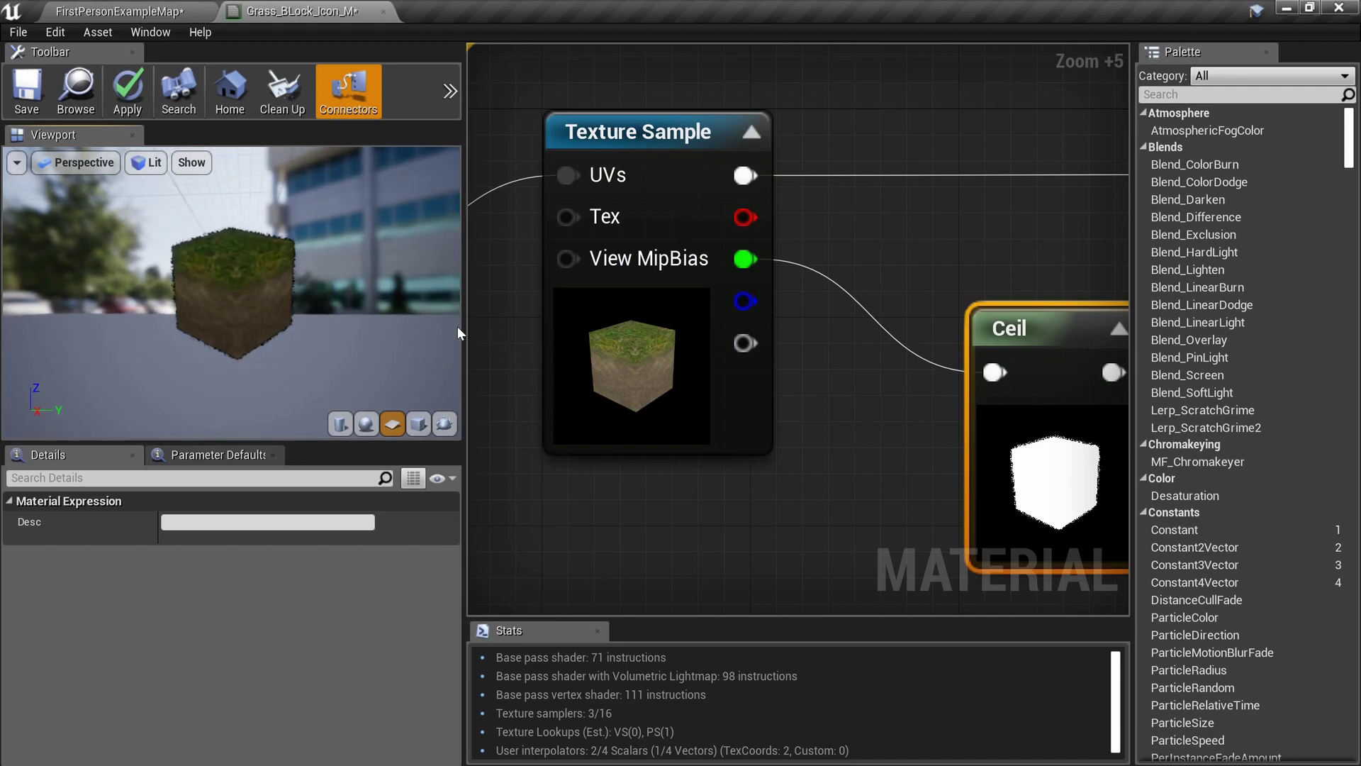
drag(464, 326, 299, 326)
scroll(538, 352, down, 6)
scroll(537, 352, down, 1)
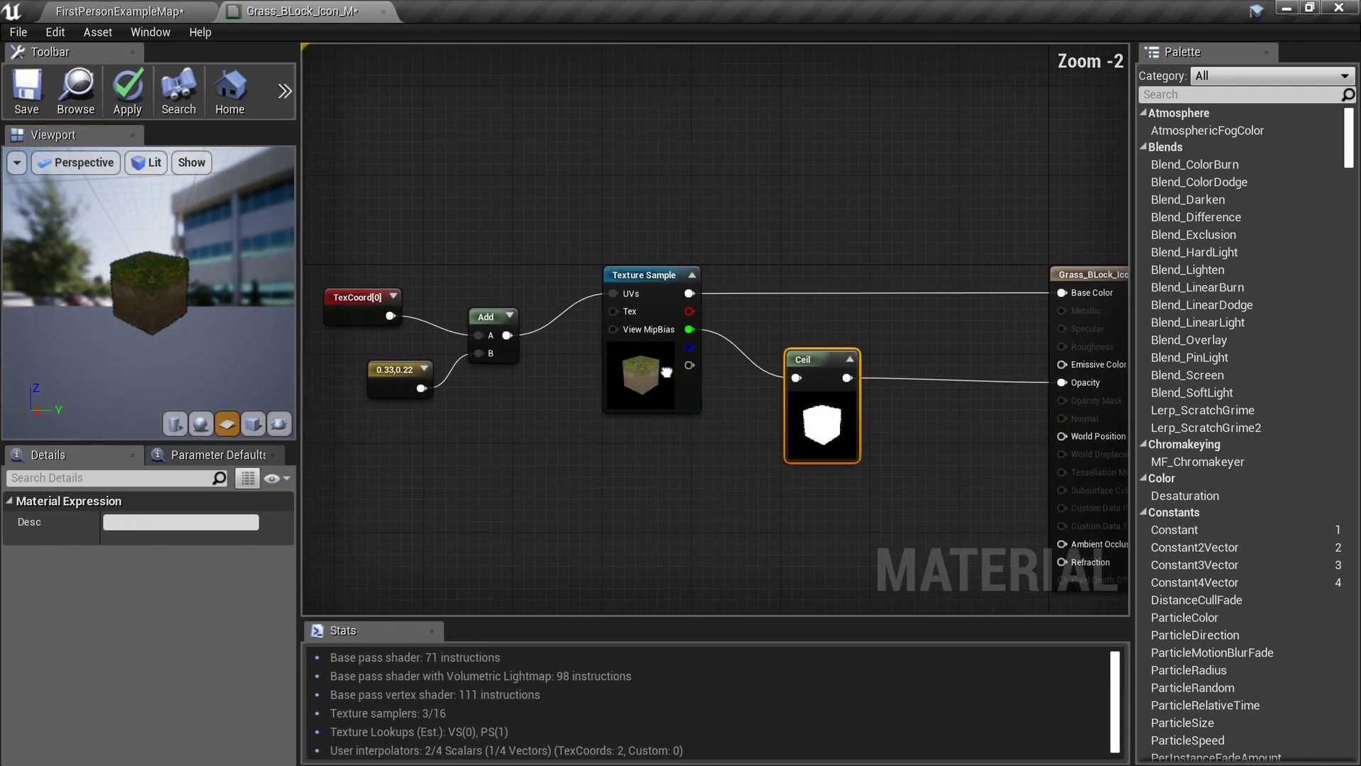
Compare the Texture Sample and Ceil node previews with the grass block's outline in the material preview, close up and from farther away.
scroll(670, 401, up, 4)
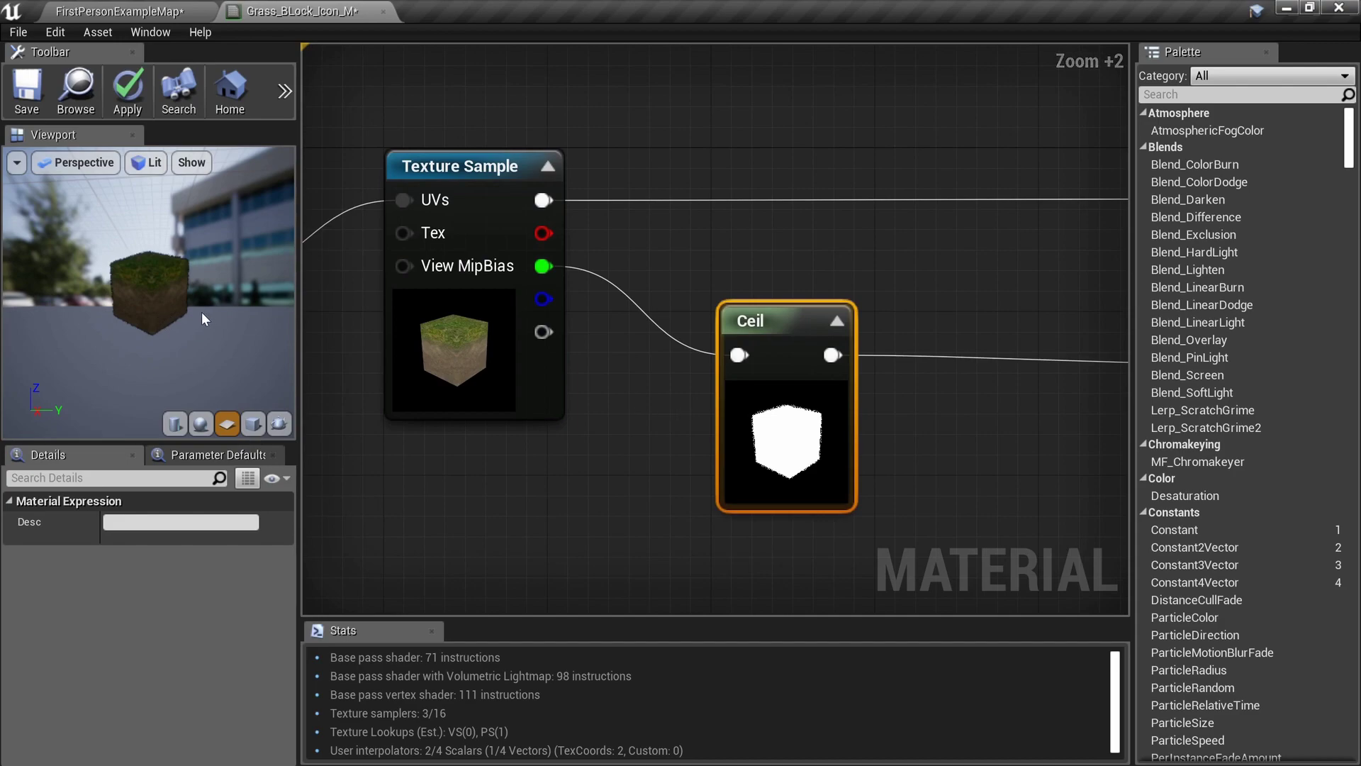
scroll(201, 312, up, 3)
right_drag(690, 360, 590, 360)
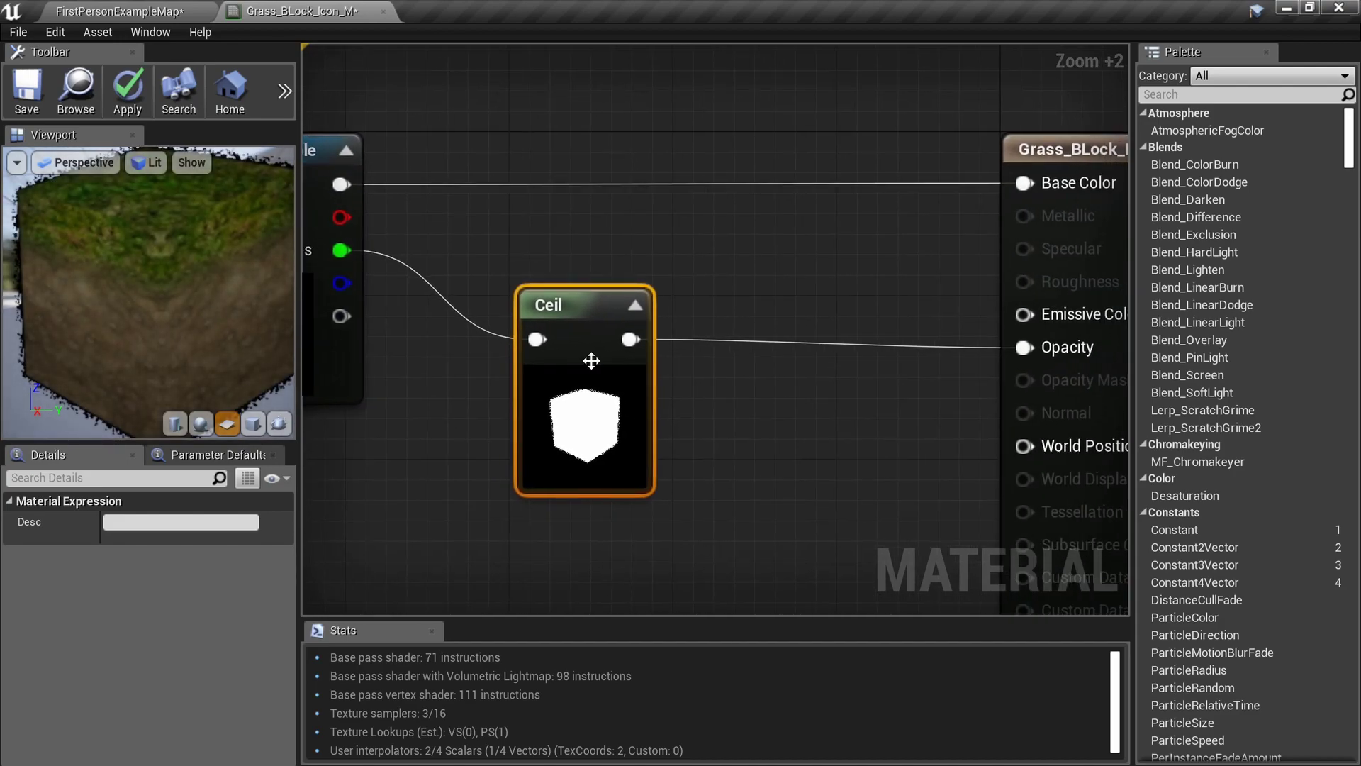
right_drag(425, 234, 591, 293)
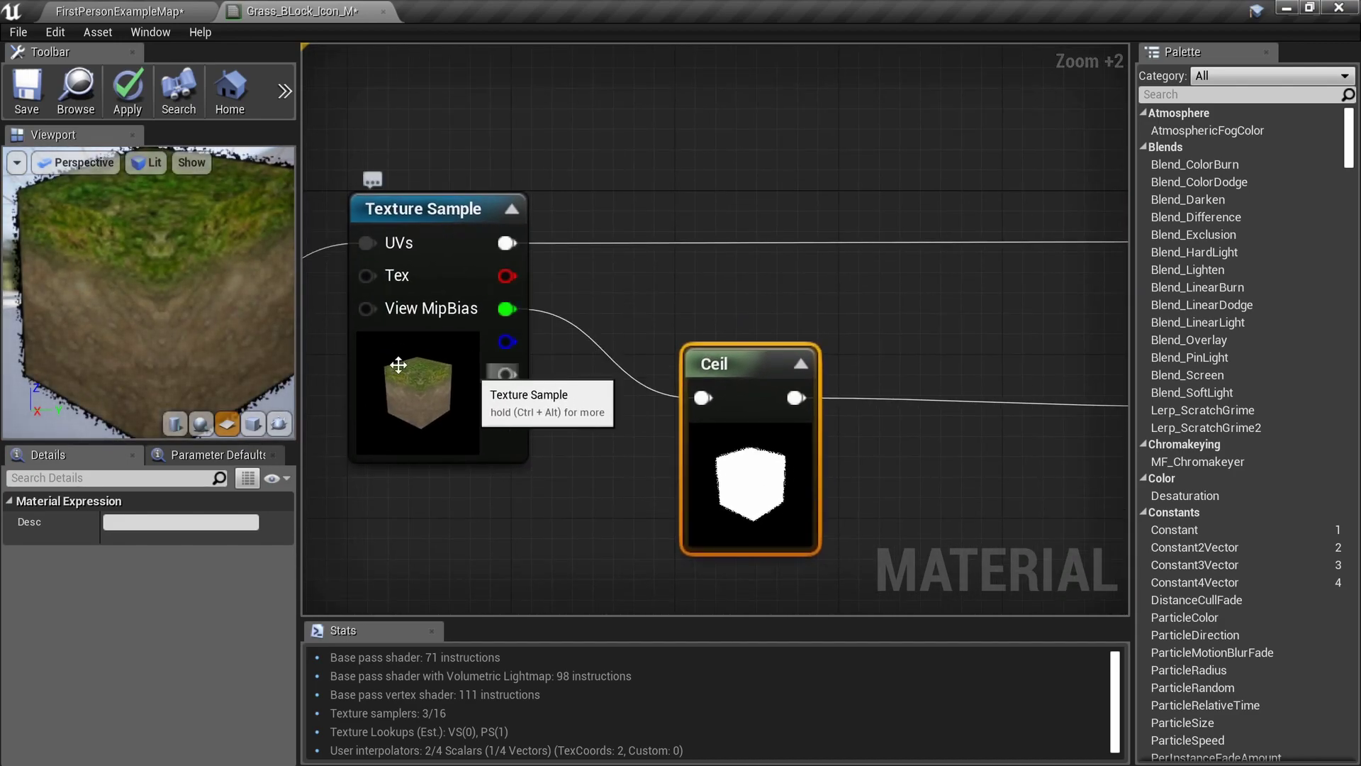
scroll(190, 299, down, 4)
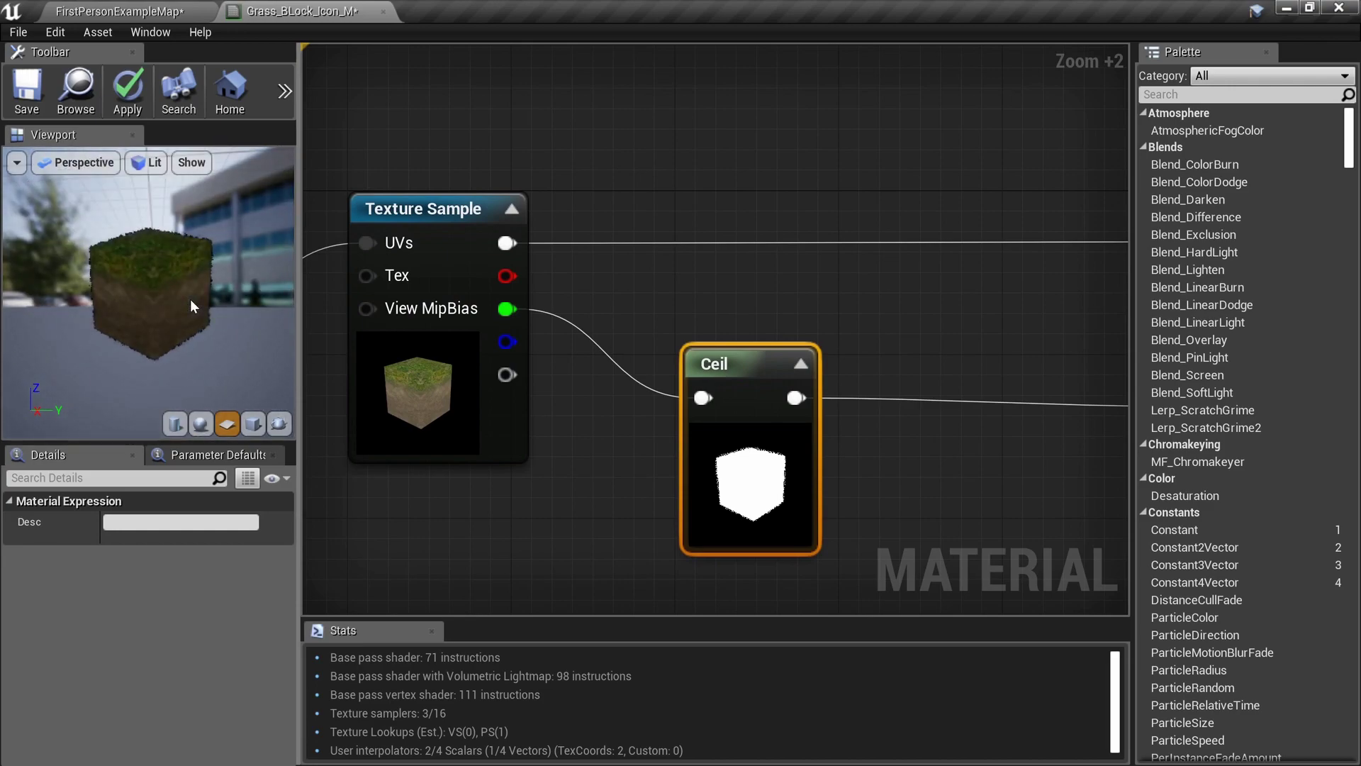
scroll(190, 300, up, 4)
right_drag(190, 299, 190, 270)
drag(80, 212, 84, 280)
scroll(79, 212, up, 4)
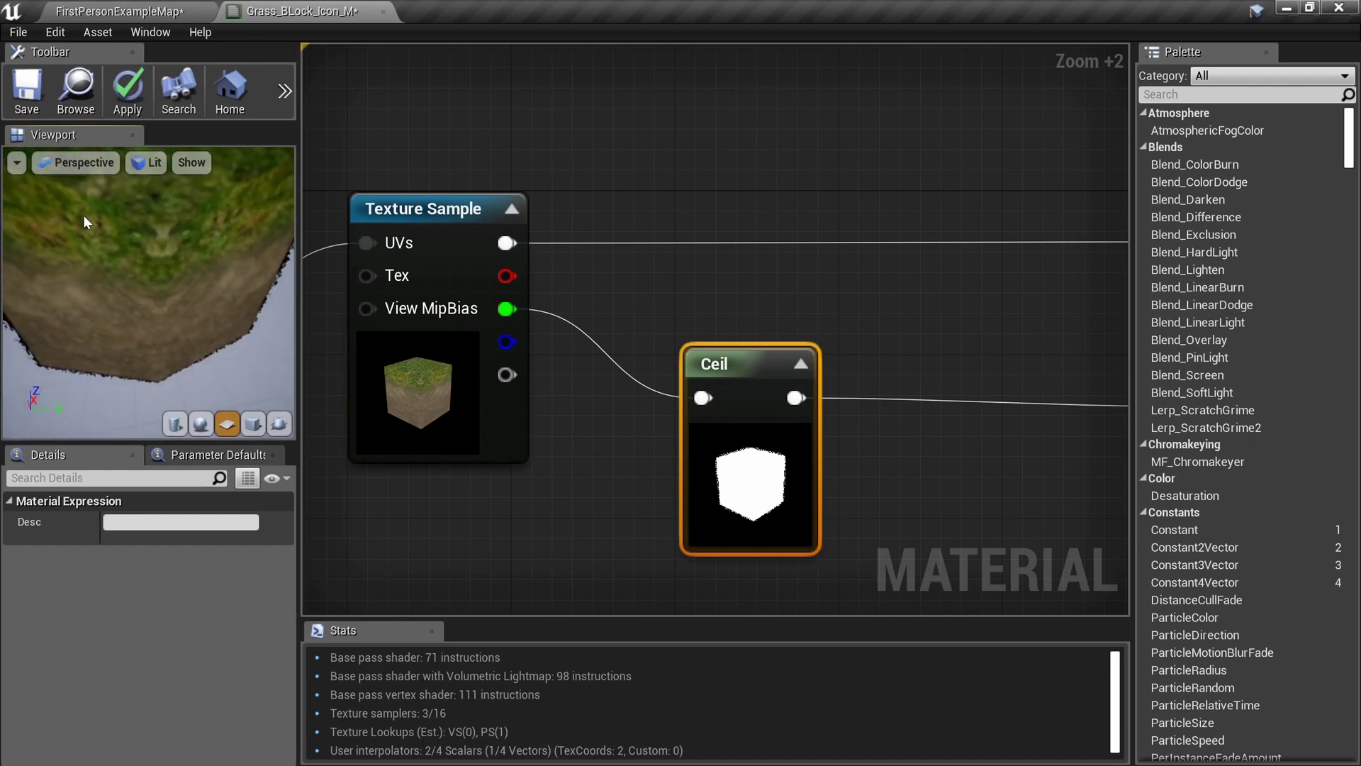
scroll(108, 242, up, 4)
scroll(105, 242, down, 7)
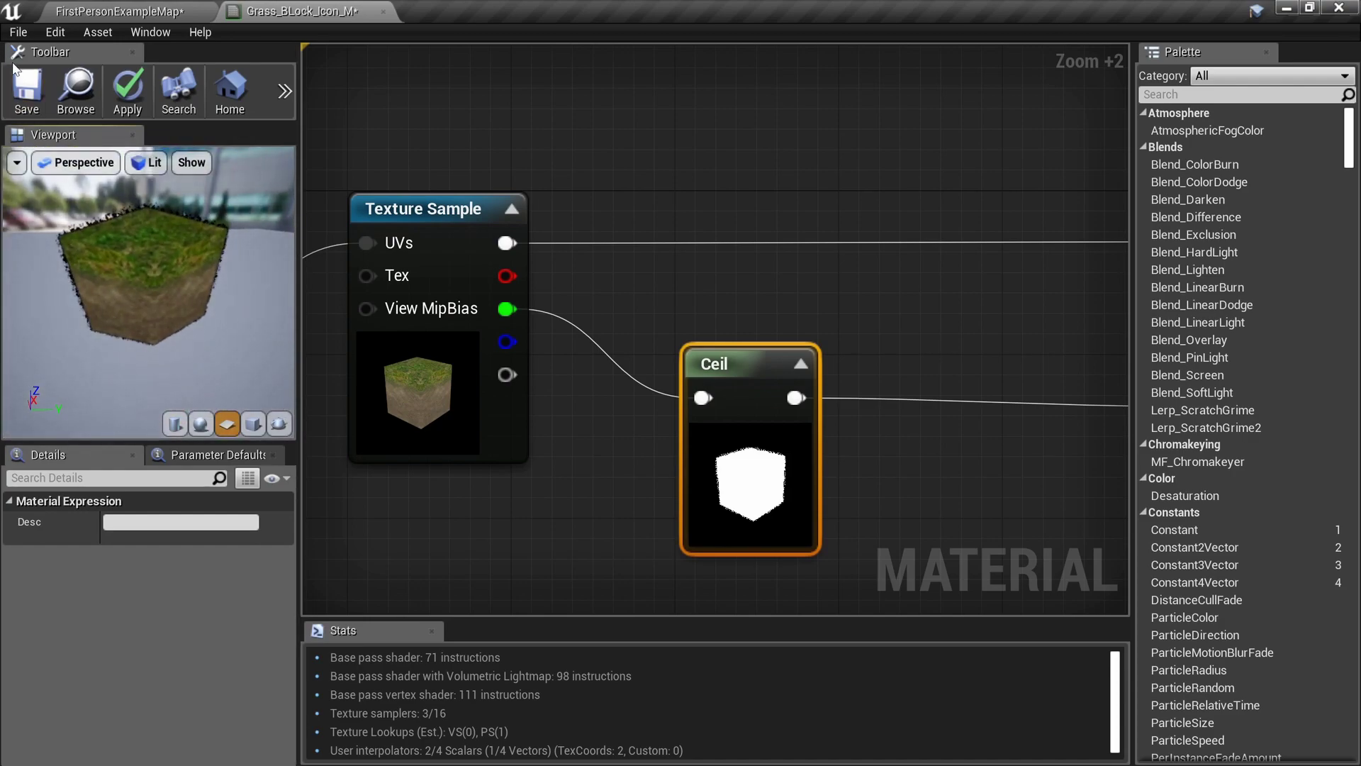
Save the grass icon material and open Toolbar_Widget from the UMG folder.
click(27, 83)
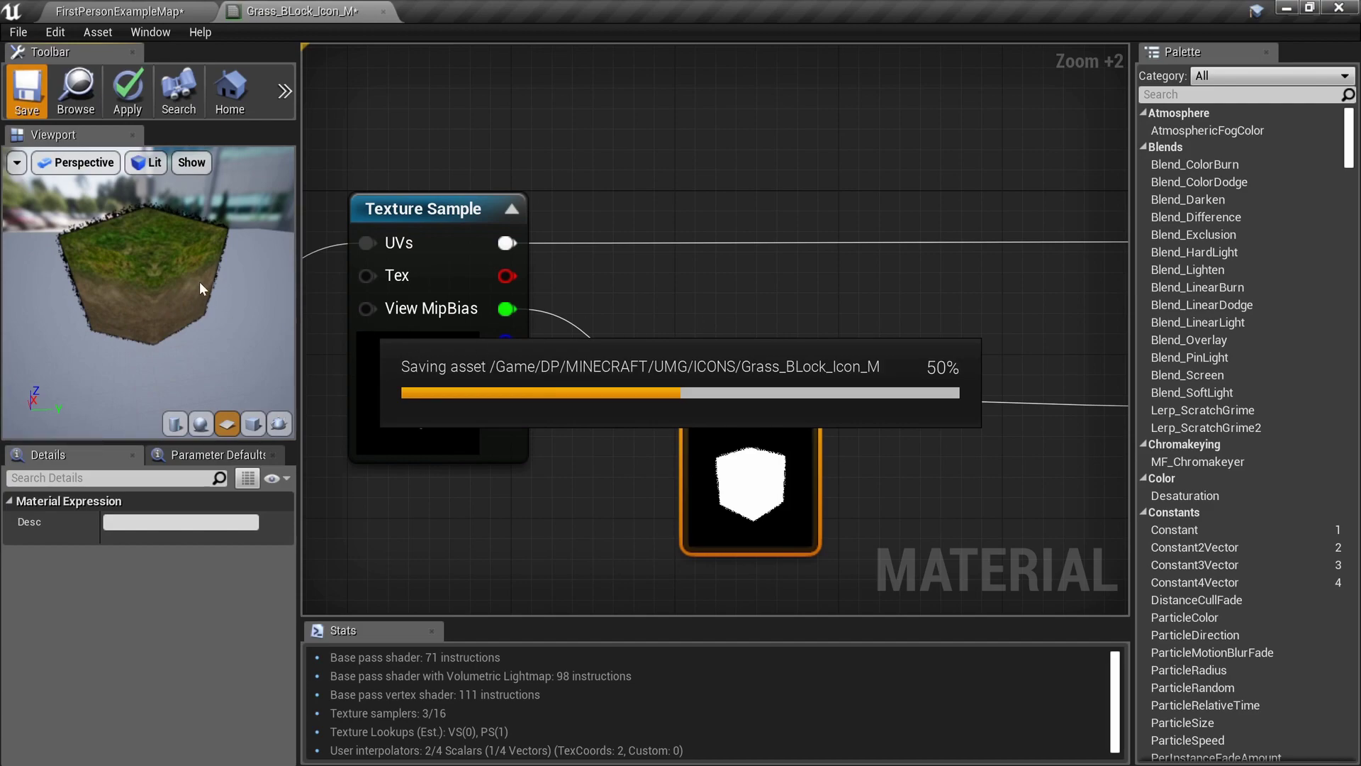
scroll(638, 298, down, 3)
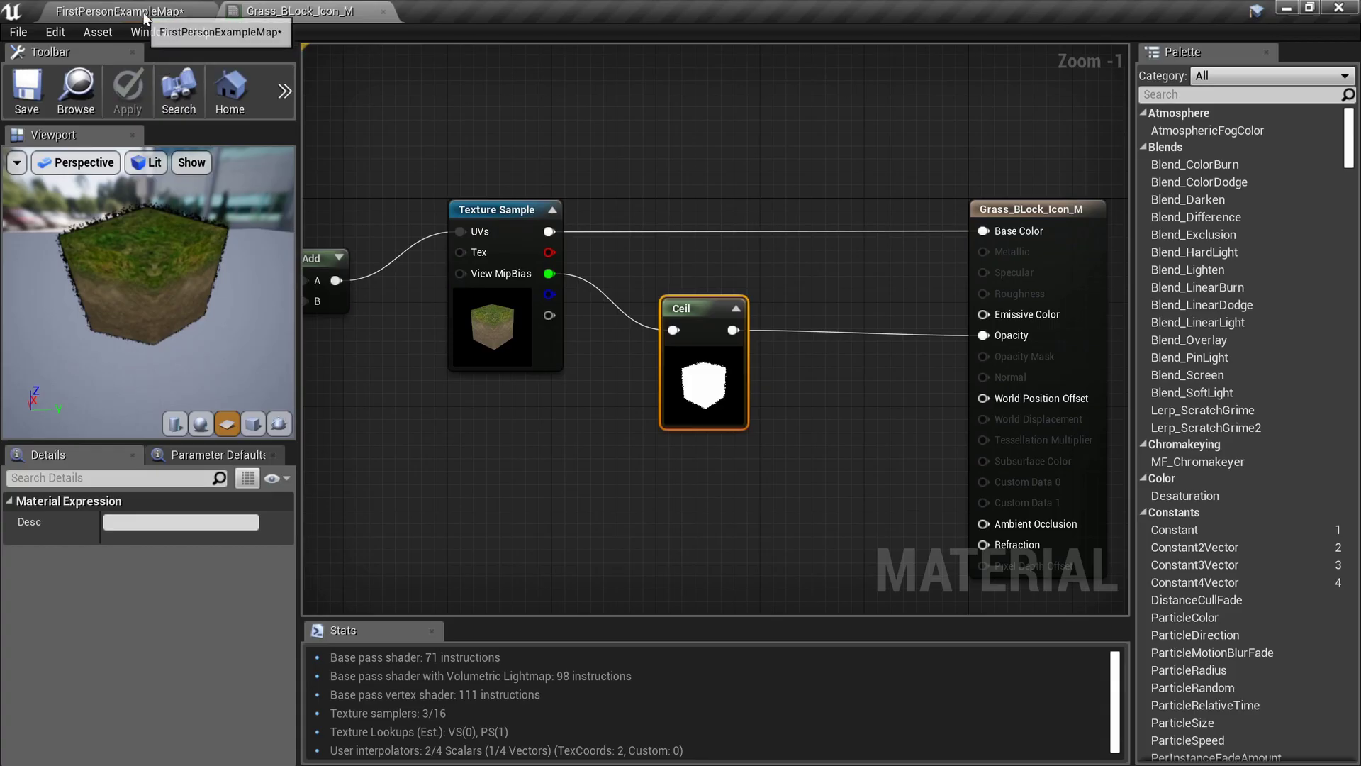
click(135, 12)
click(74, 536)
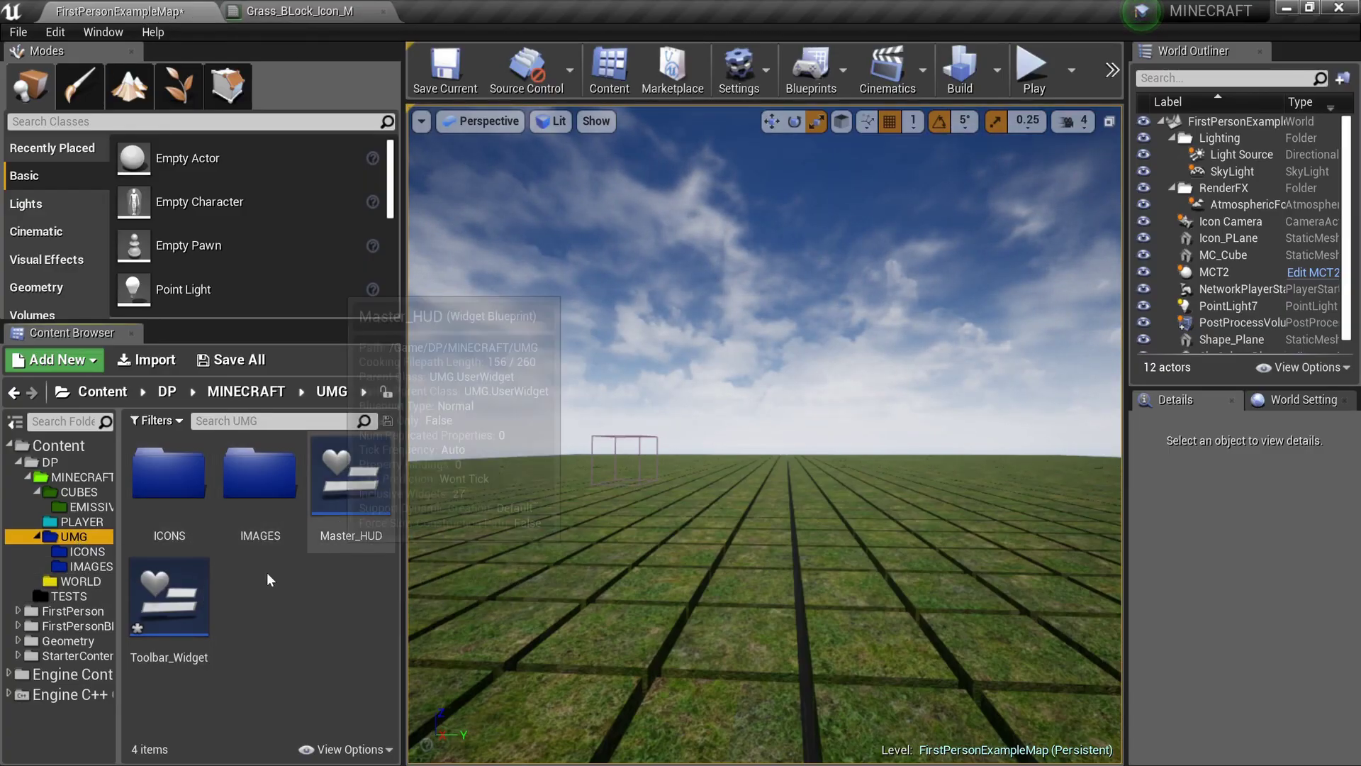
double_click(179, 633)
scroll(294, 246, up, 5)
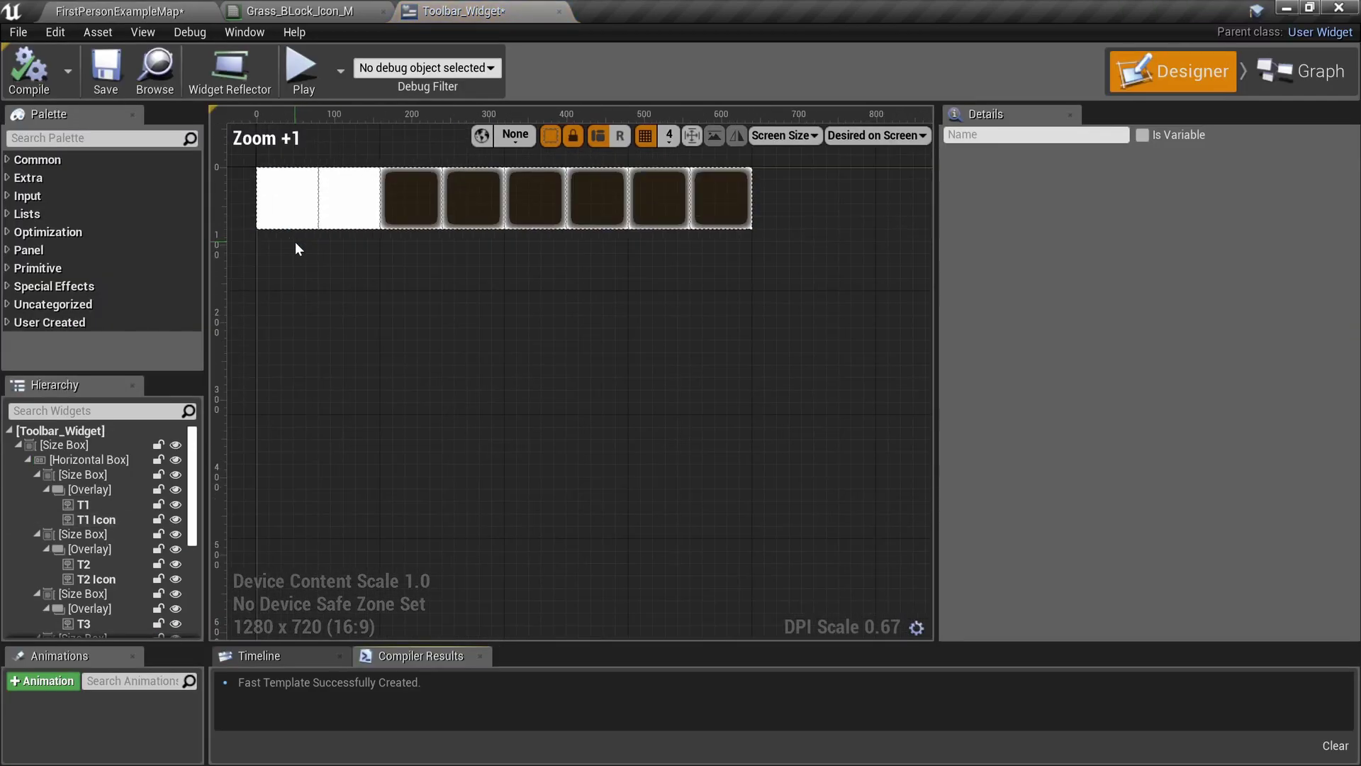
Assign the Grass_BLock_Icon_M material from the ICONS folder as the image of T1 Icon in the first toolbar slot.
click(287, 205)
click(121, 11)
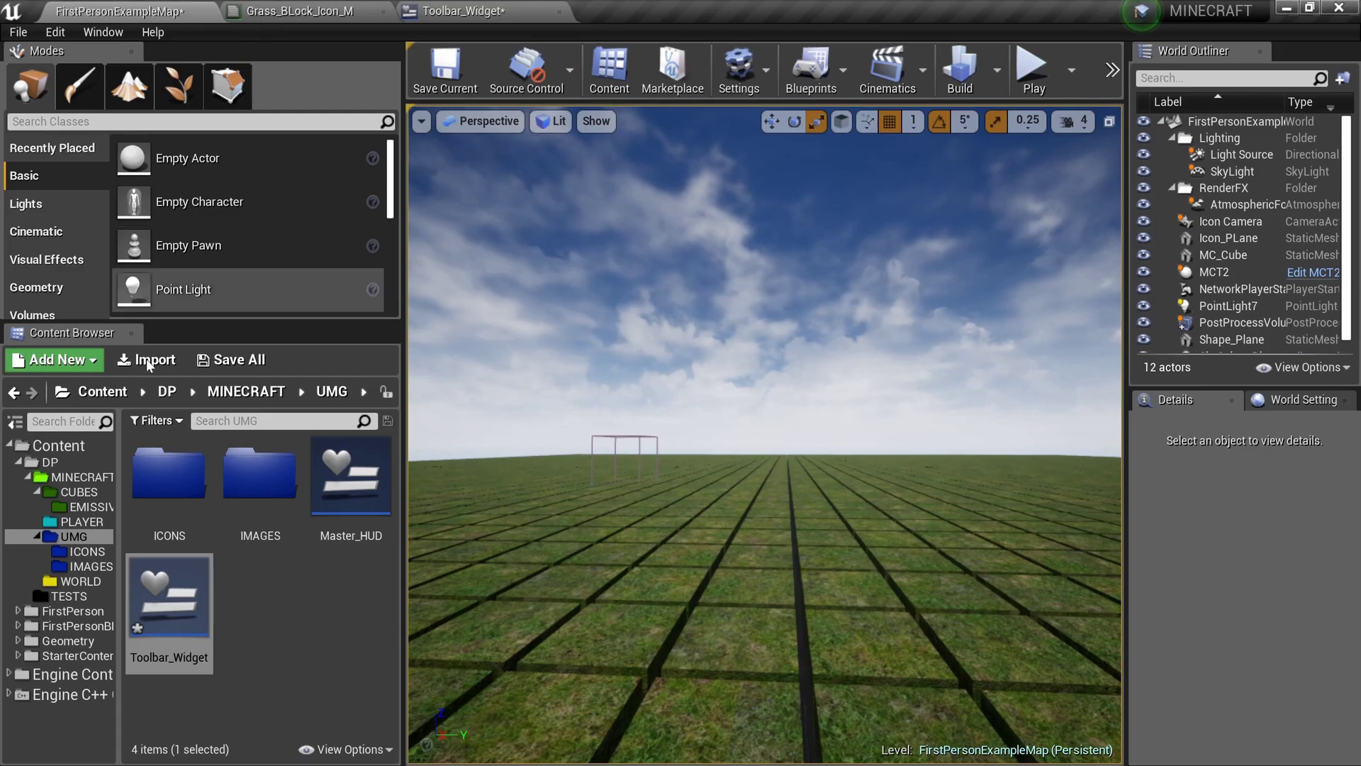
double_click(170, 475)
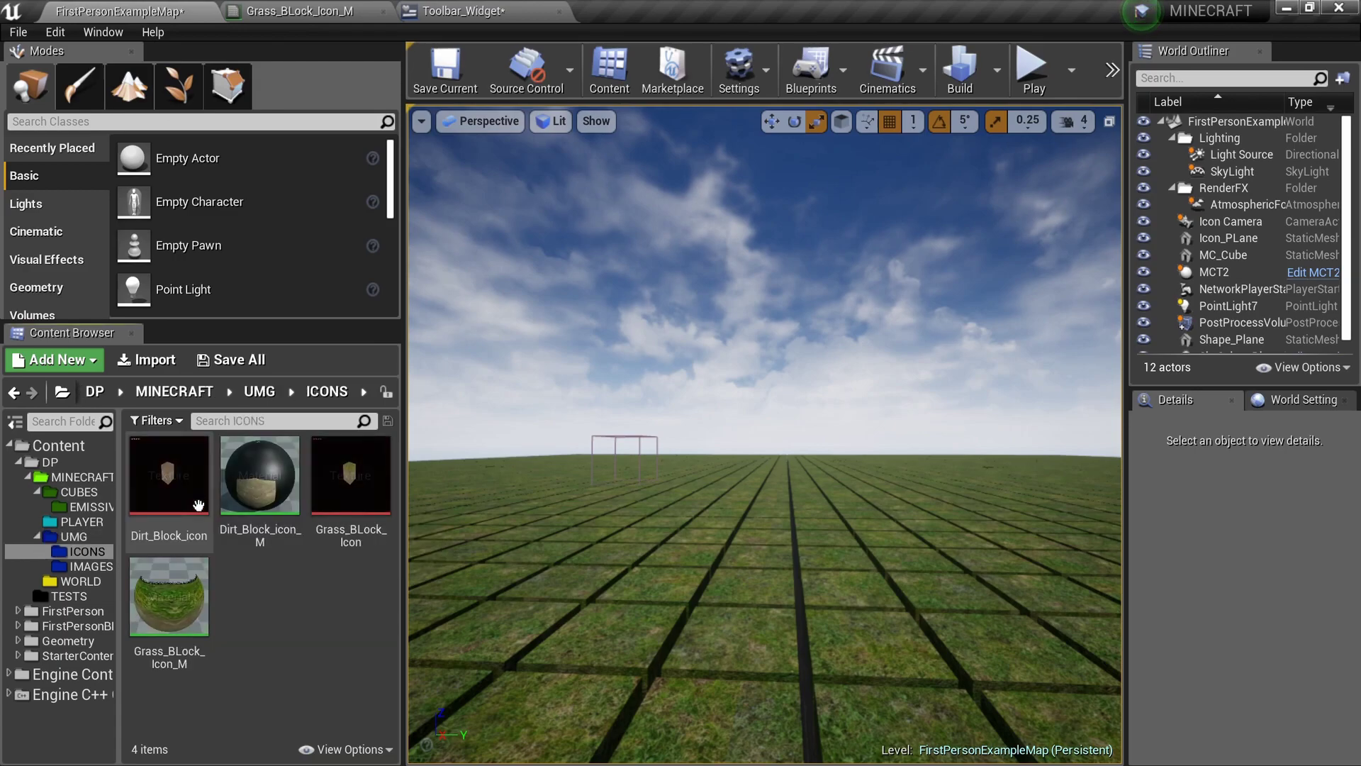
click(182, 638)
click(464, 11)
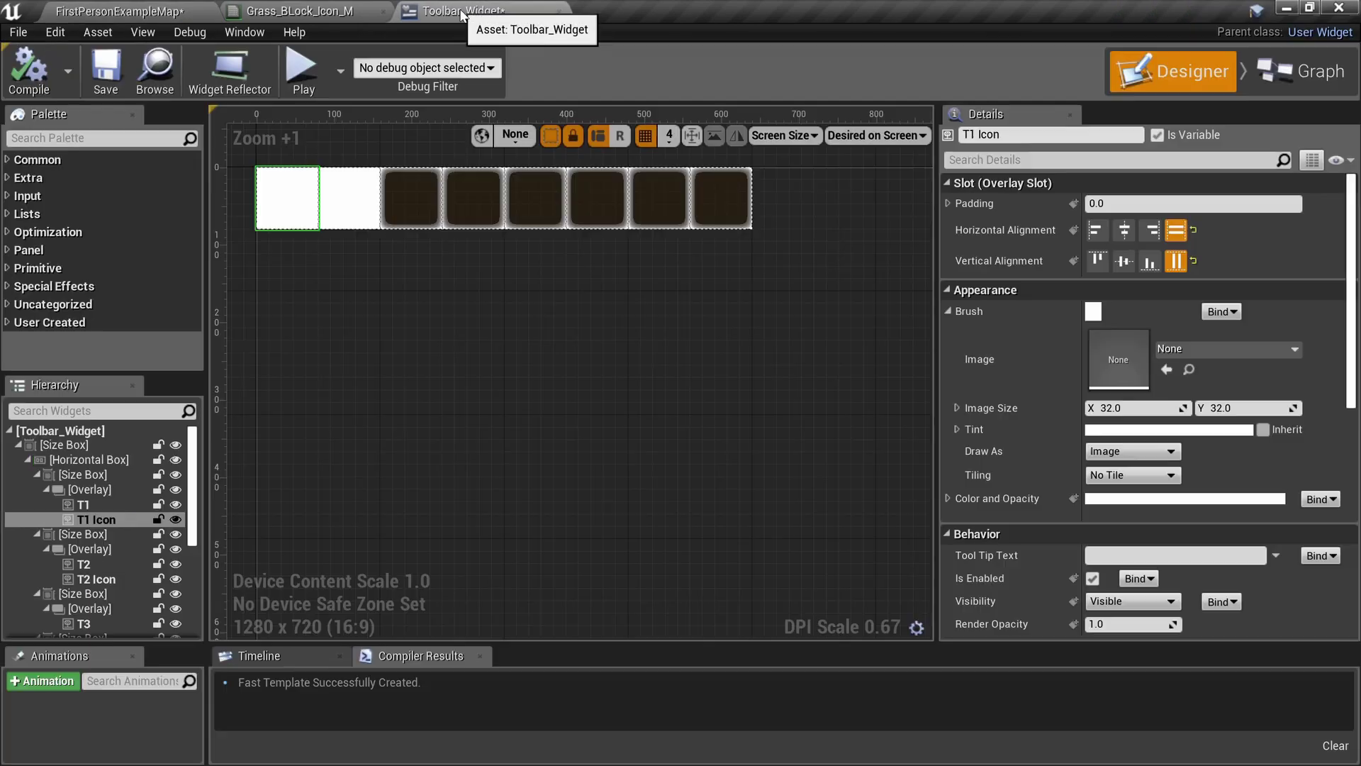
click(1165, 370)
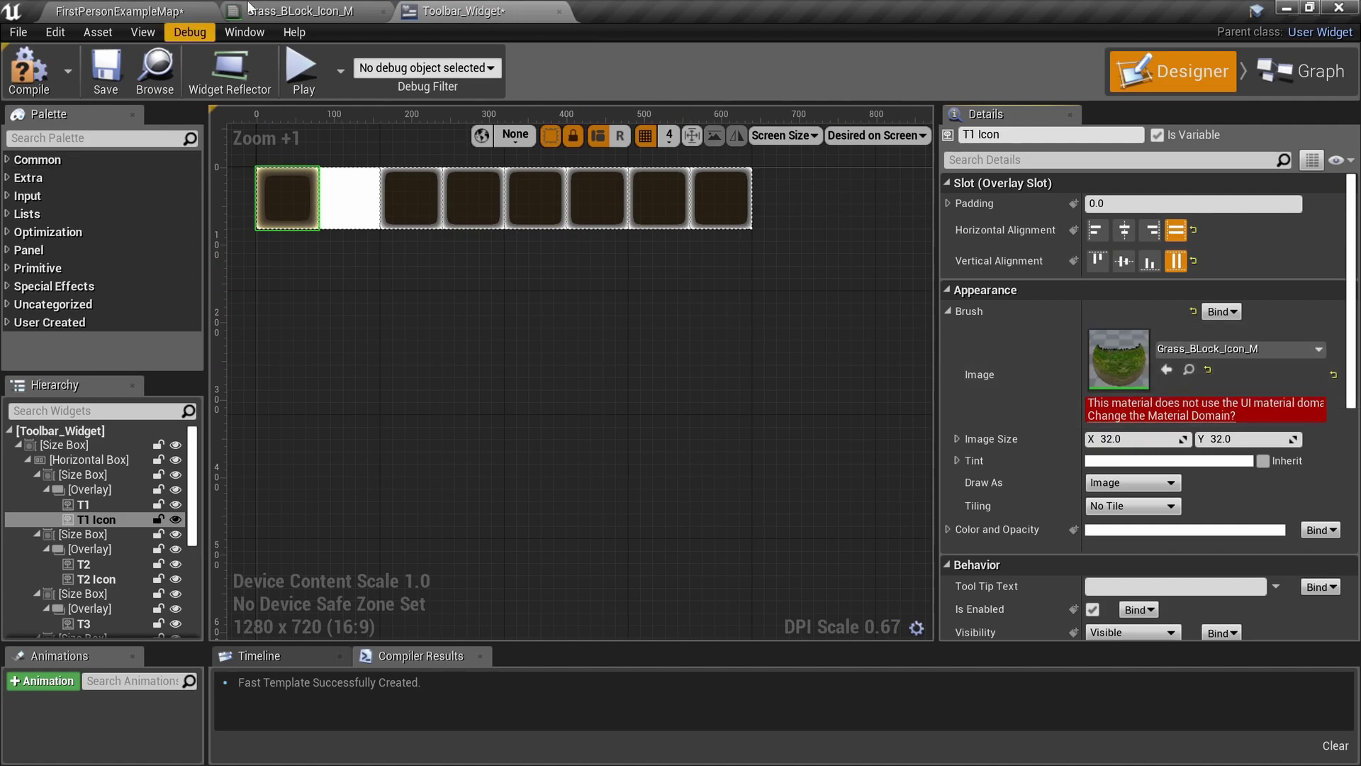
Set the Material Domain of Grass_BLock_Icon_M to User Interface.
click(300, 11)
click(1080, 280)
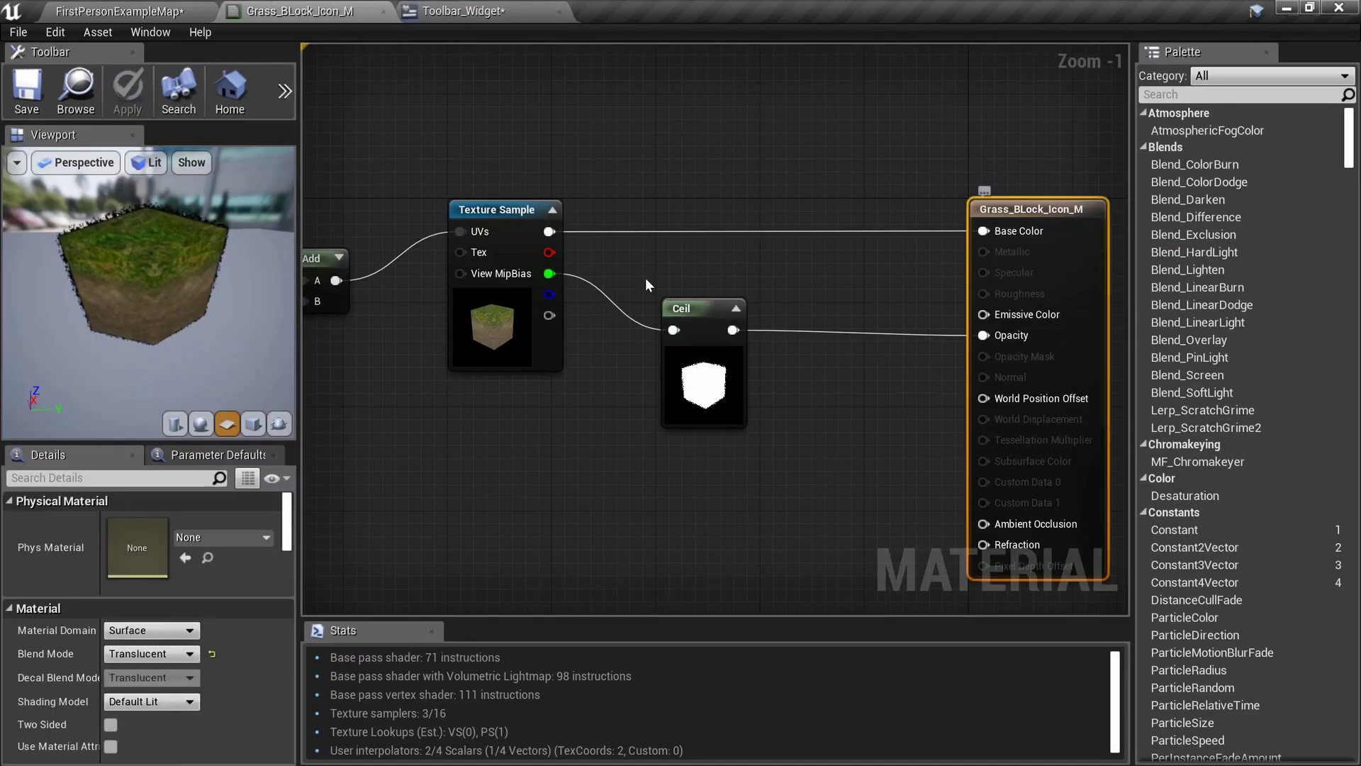
click(173, 630)
click(172, 630)
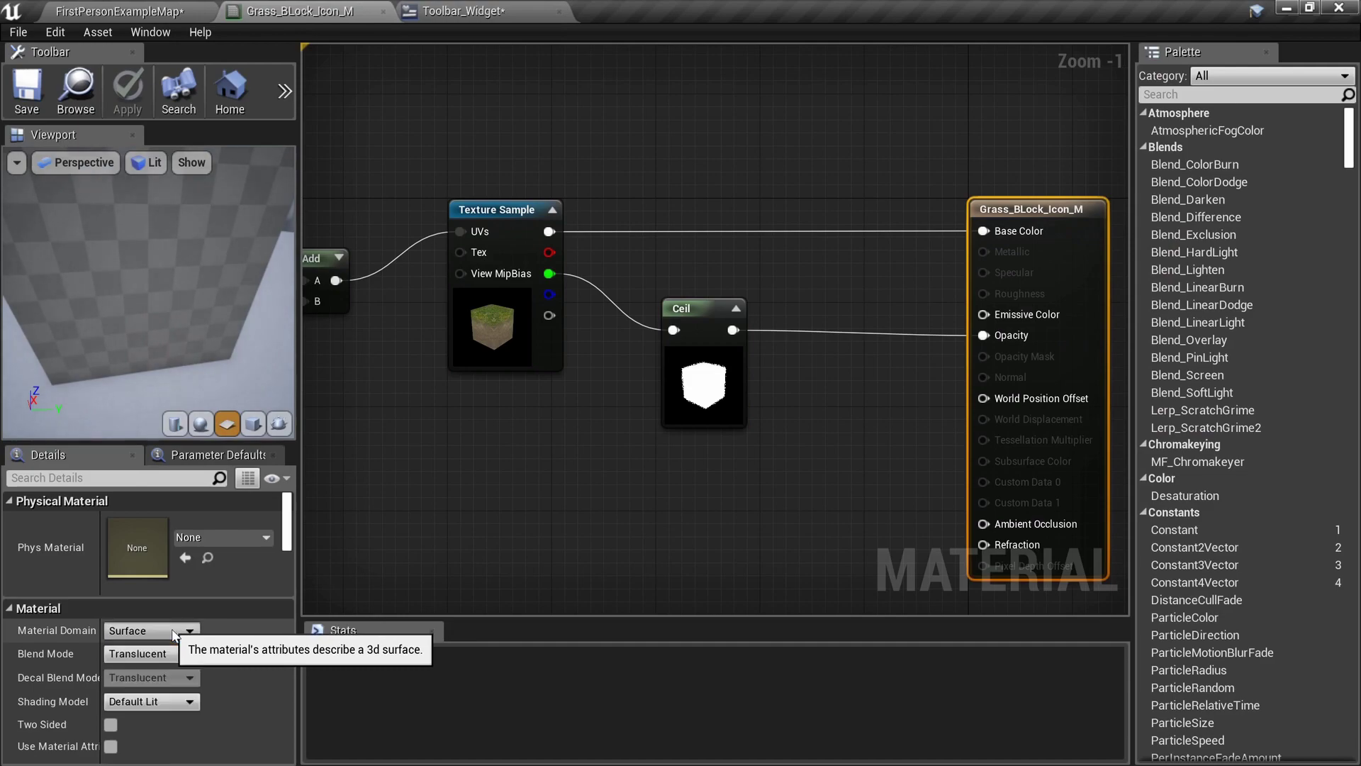
click(172, 632)
click(173, 704)
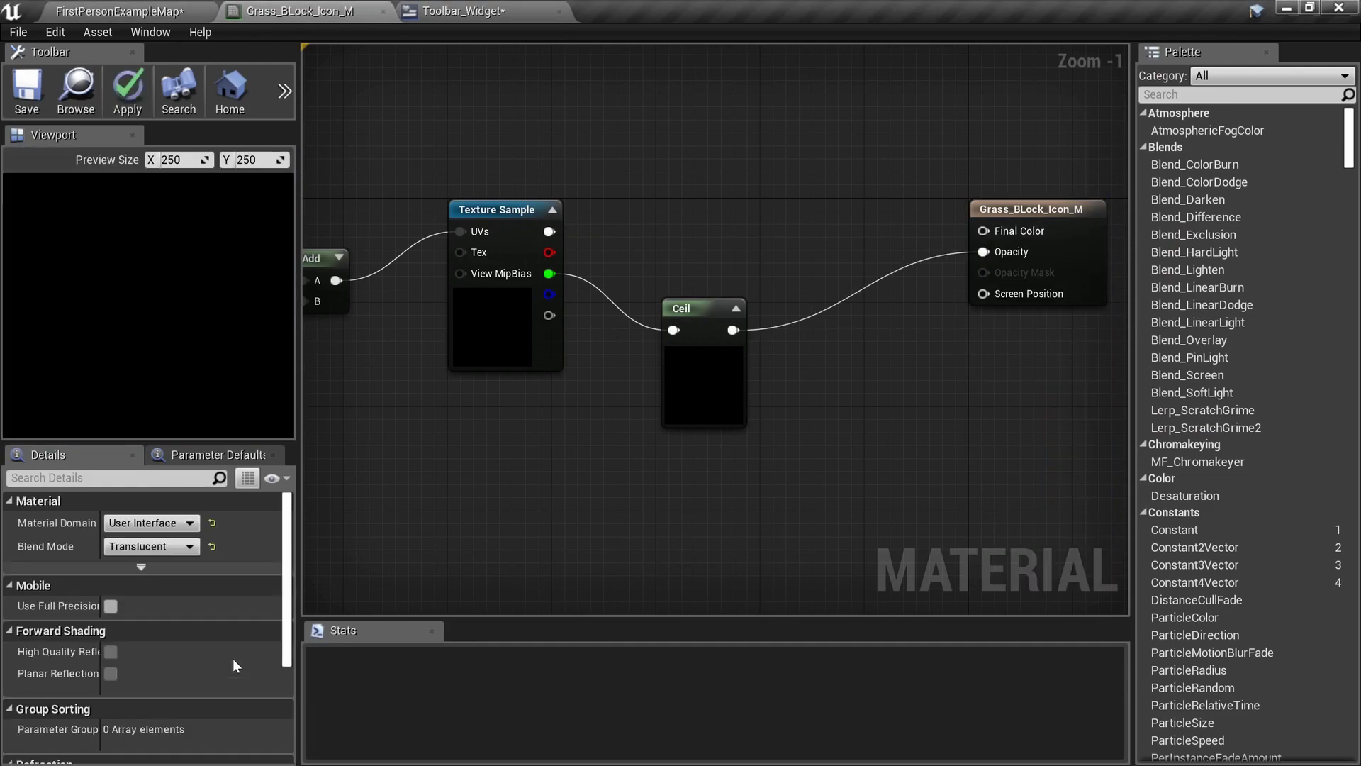
Connect the Texture Sample's RGB output to the grass icon material's Final Color input and save the material.
right_drag(814, 435, 804, 464)
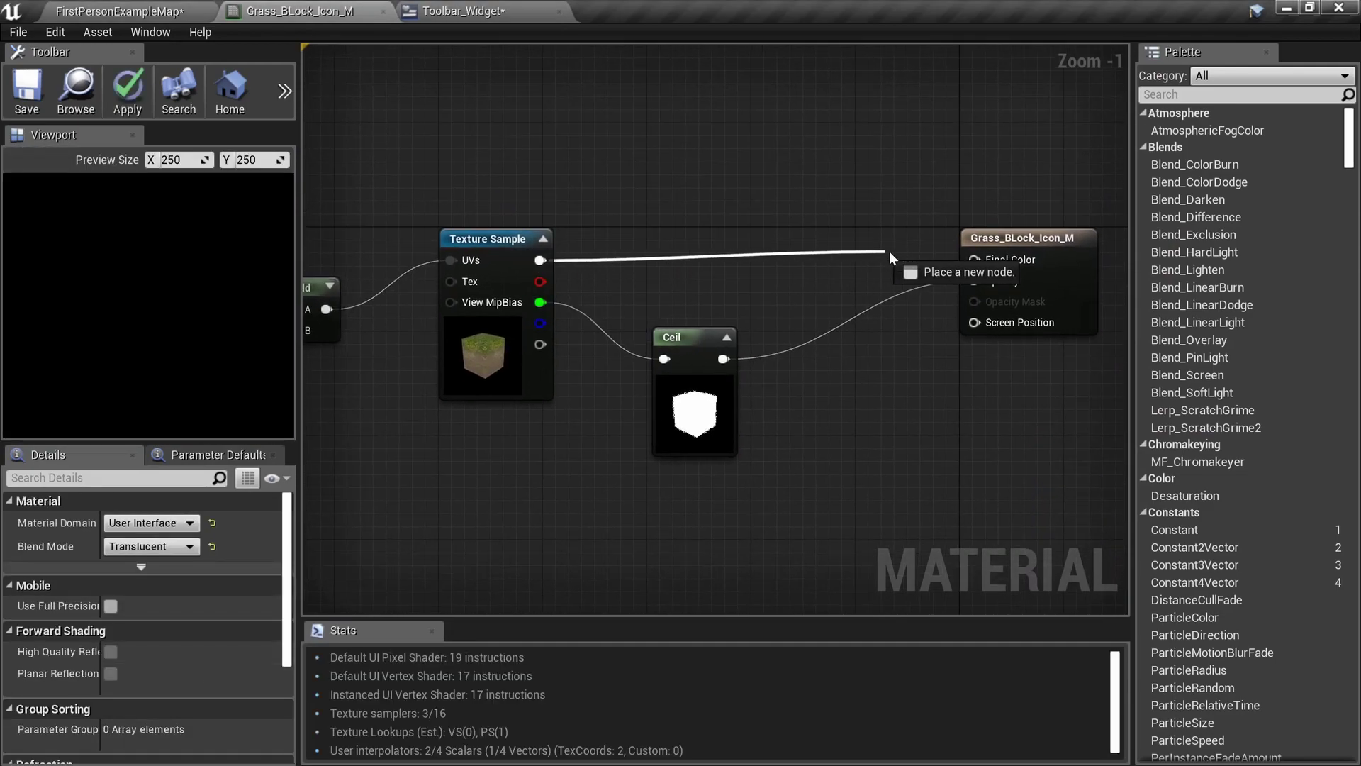
drag(971, 262, 974, 261)
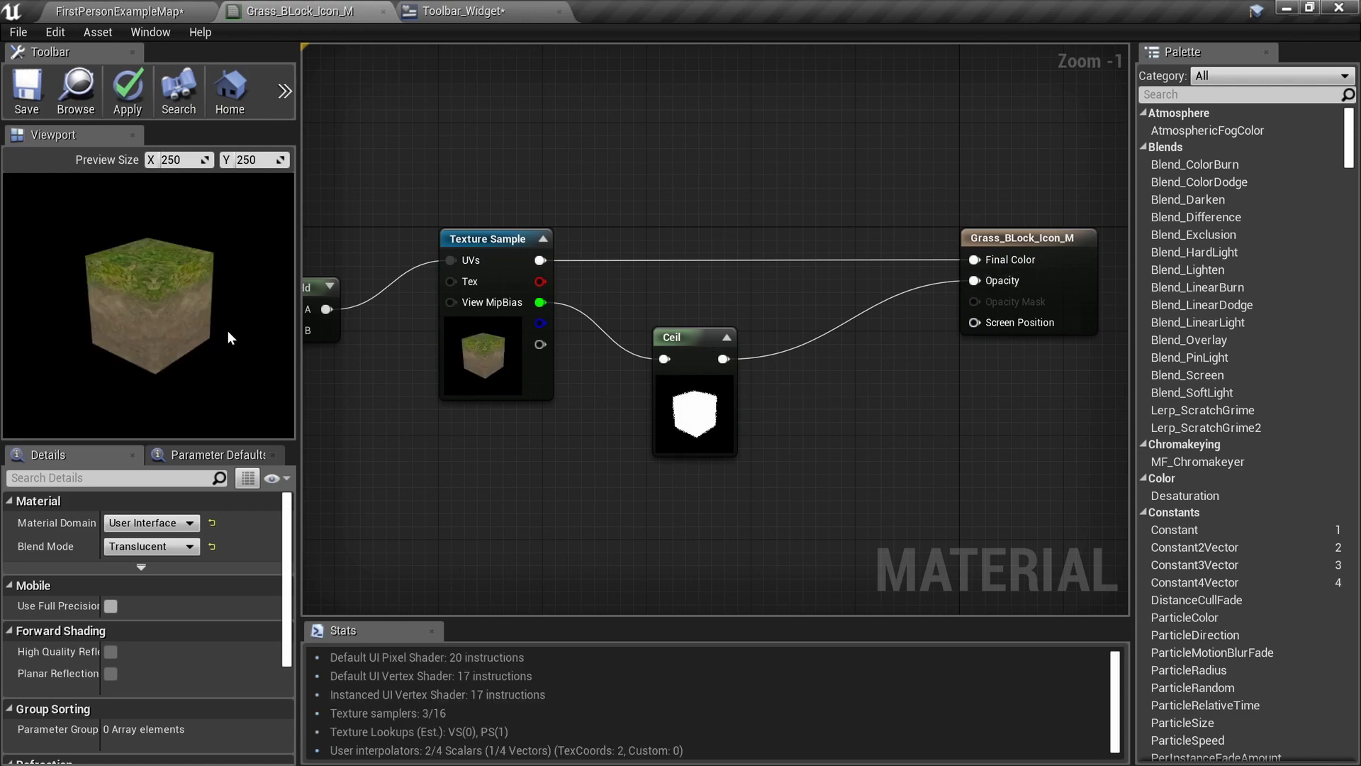
click(36, 87)
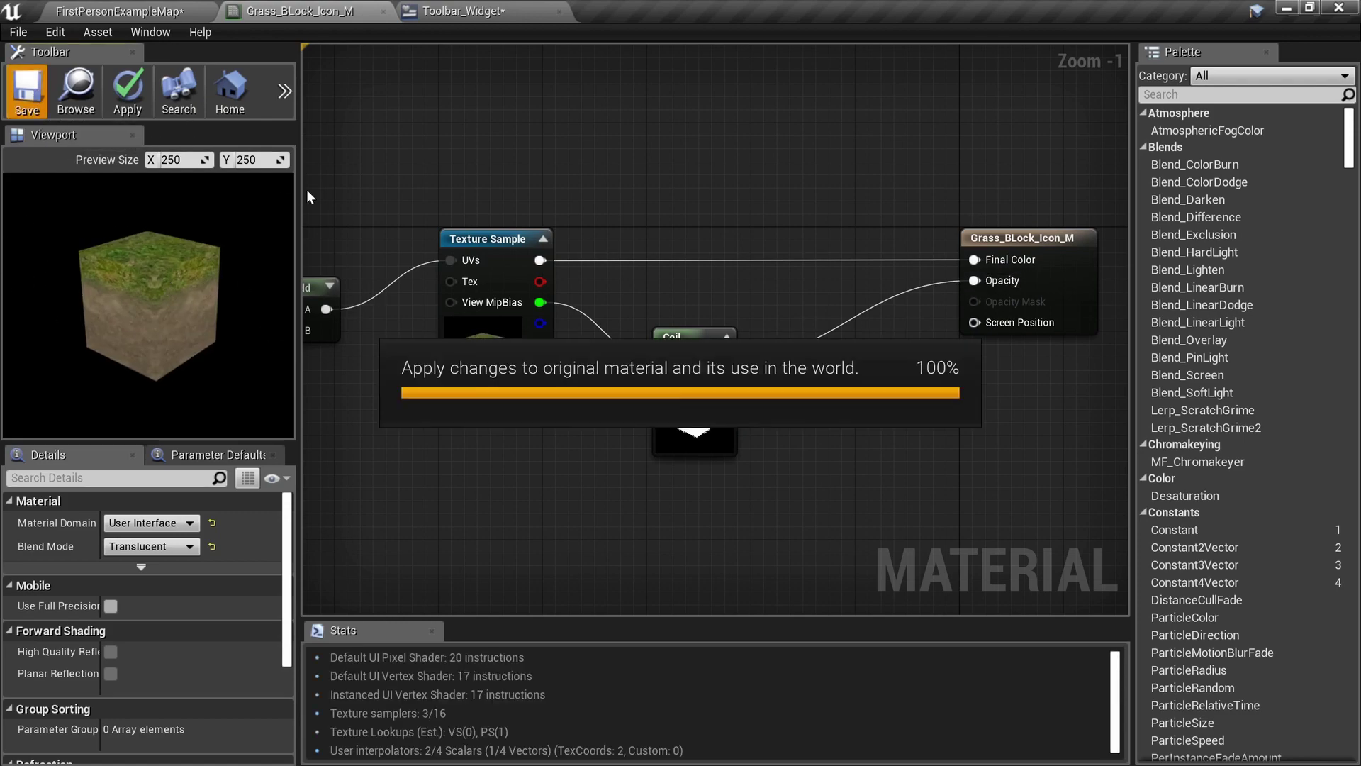
Inspect the grass block icon in the first slot of Toolbar_Widget, close up and from farther away.
click(479, 10)
right_drag(306, 317, 649, 489)
scroll(572, 409, up, 13)
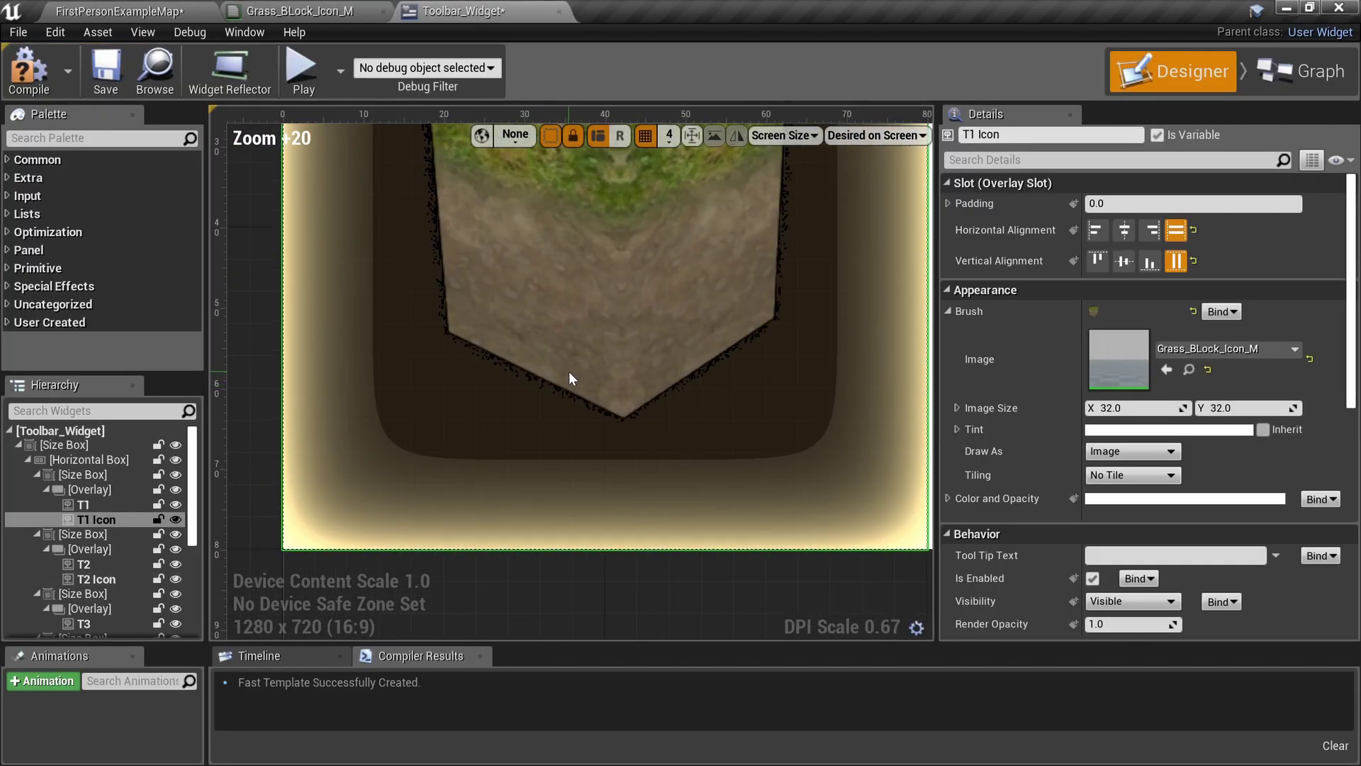
scroll(571, 378, down, 3)
right_drag(566, 374, 562, 404)
scroll(562, 409, up, 3)
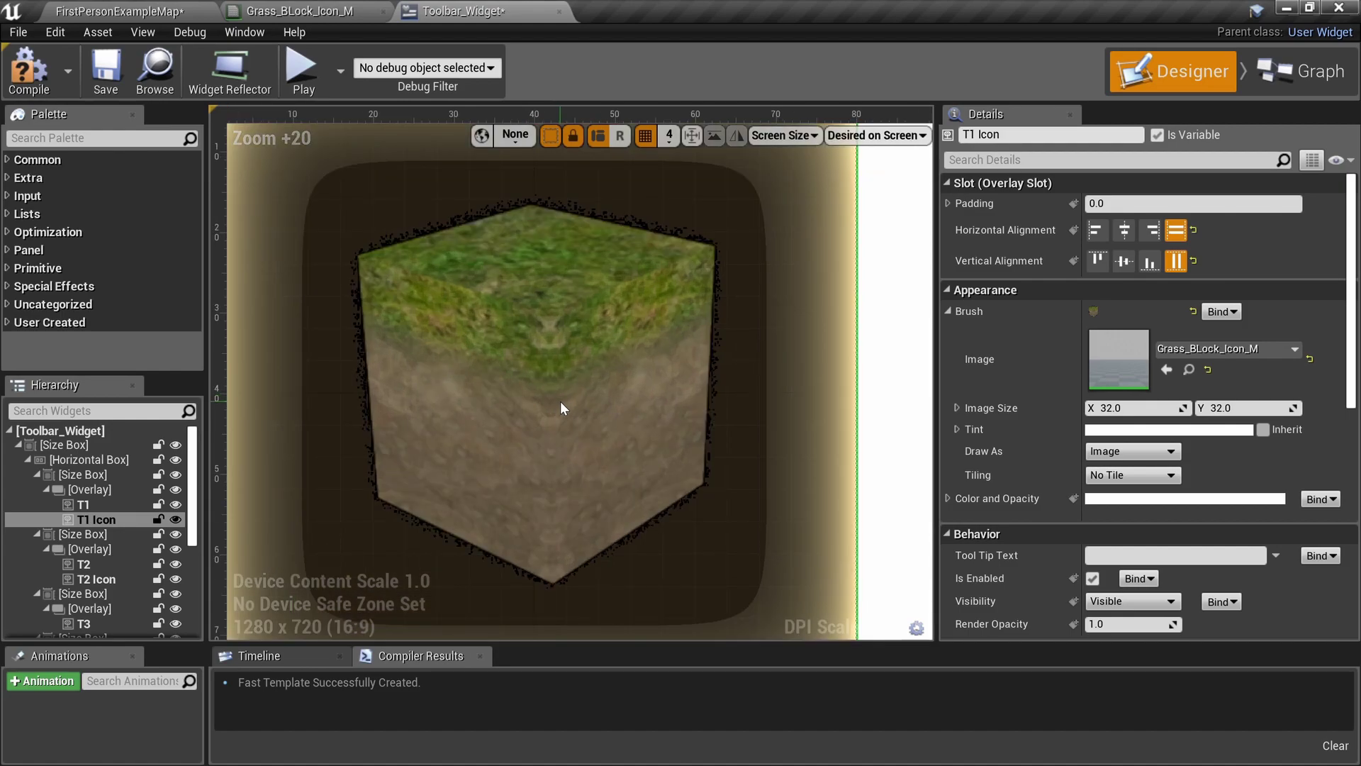
scroll(562, 403, down, 10)
scroll(563, 401, up, 3)
scroll(563, 404, down, 2)
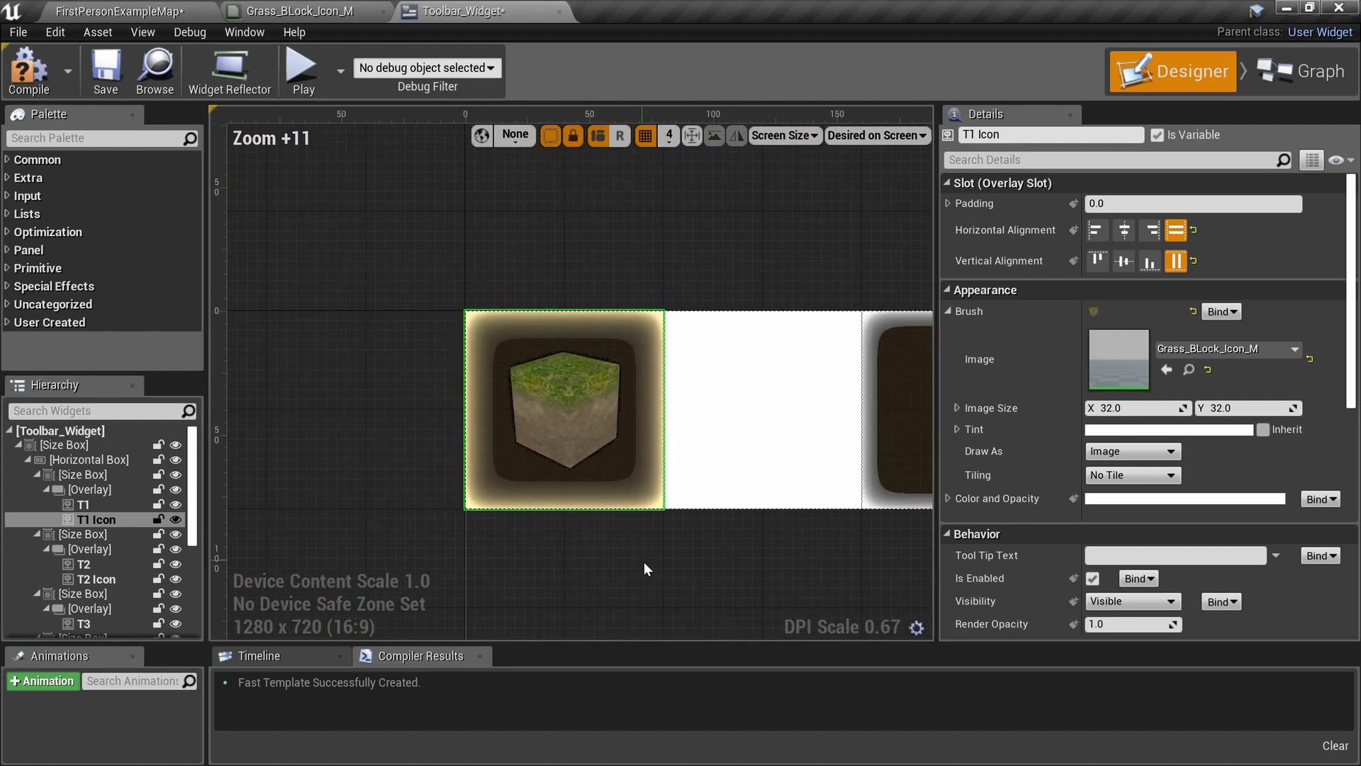
right_drag(644, 568, 555, 534)
Compile Toolbar_Widget and open the Dirt_Block_icon_M material from the ICONS folder.
click(28, 71)
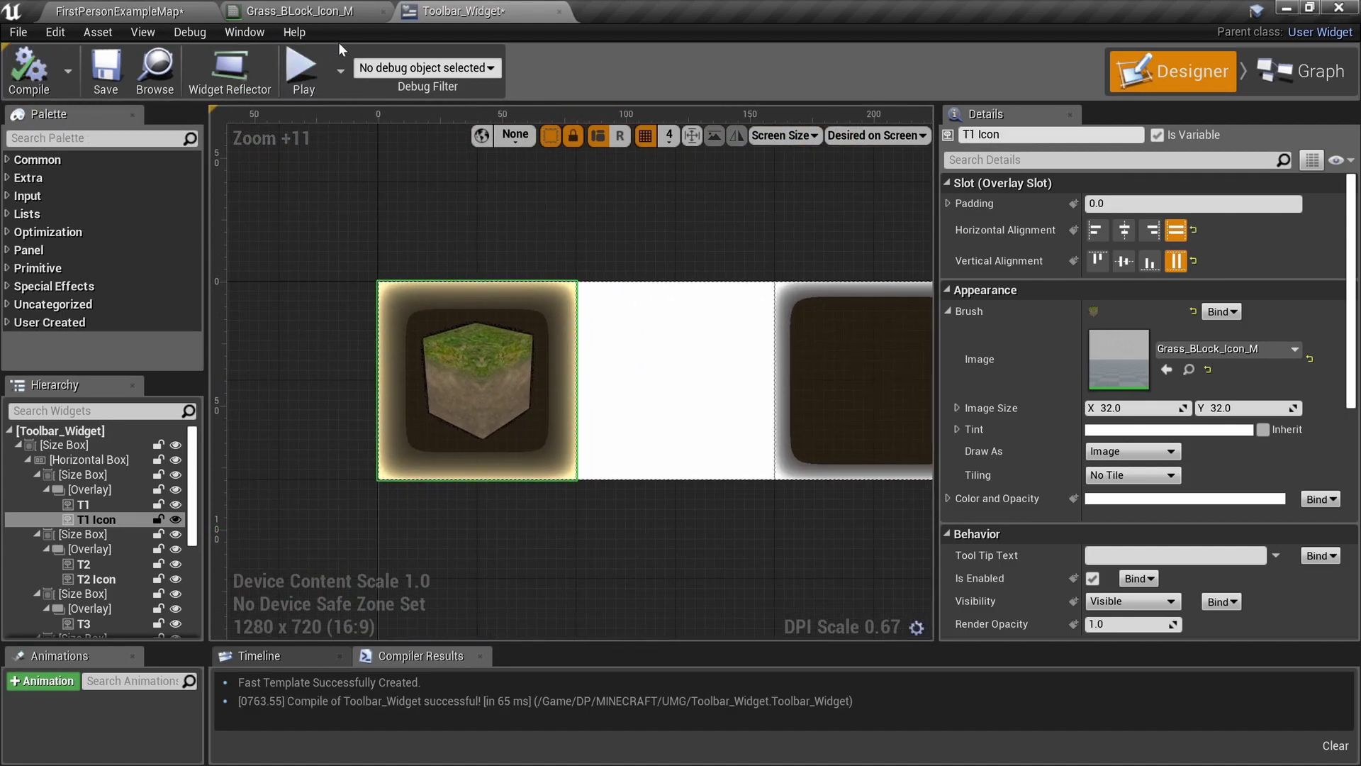
click(345, 9)
click(121, 11)
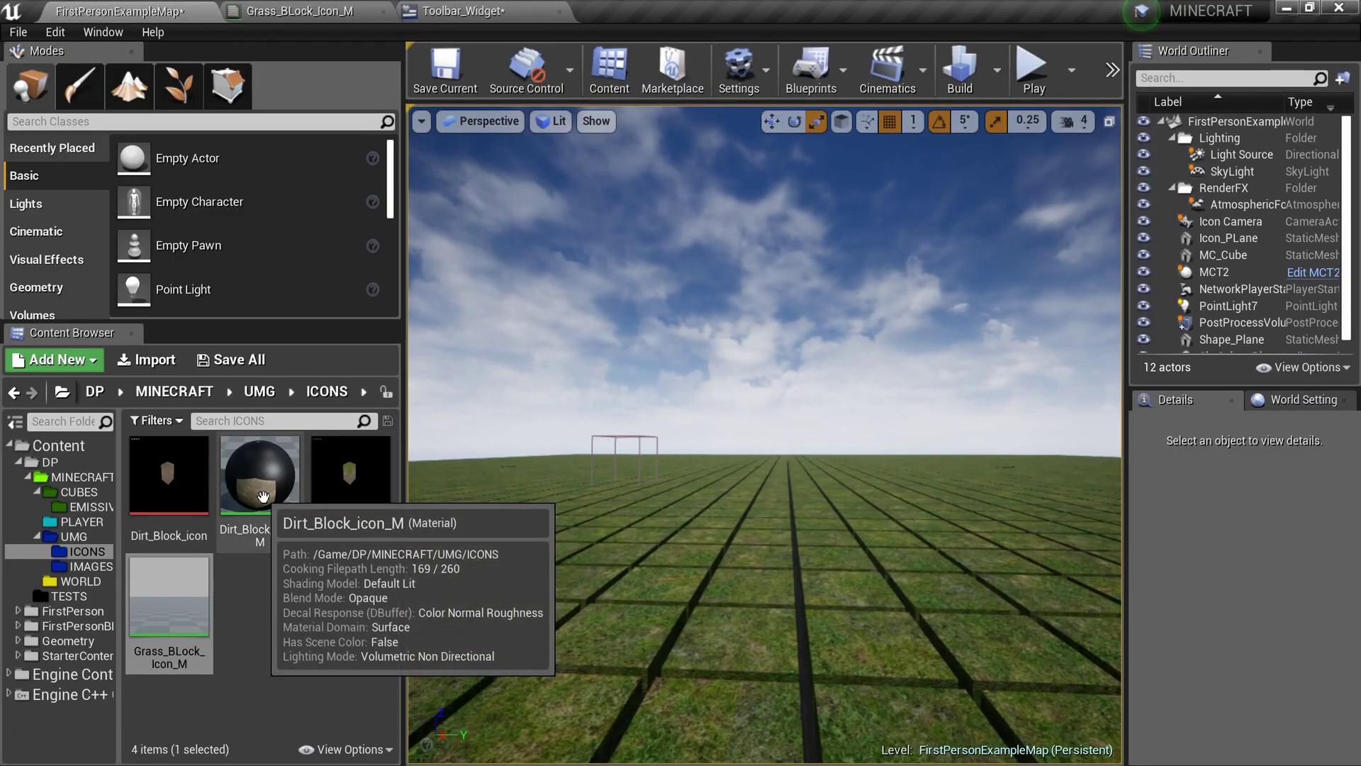
click(262, 495)
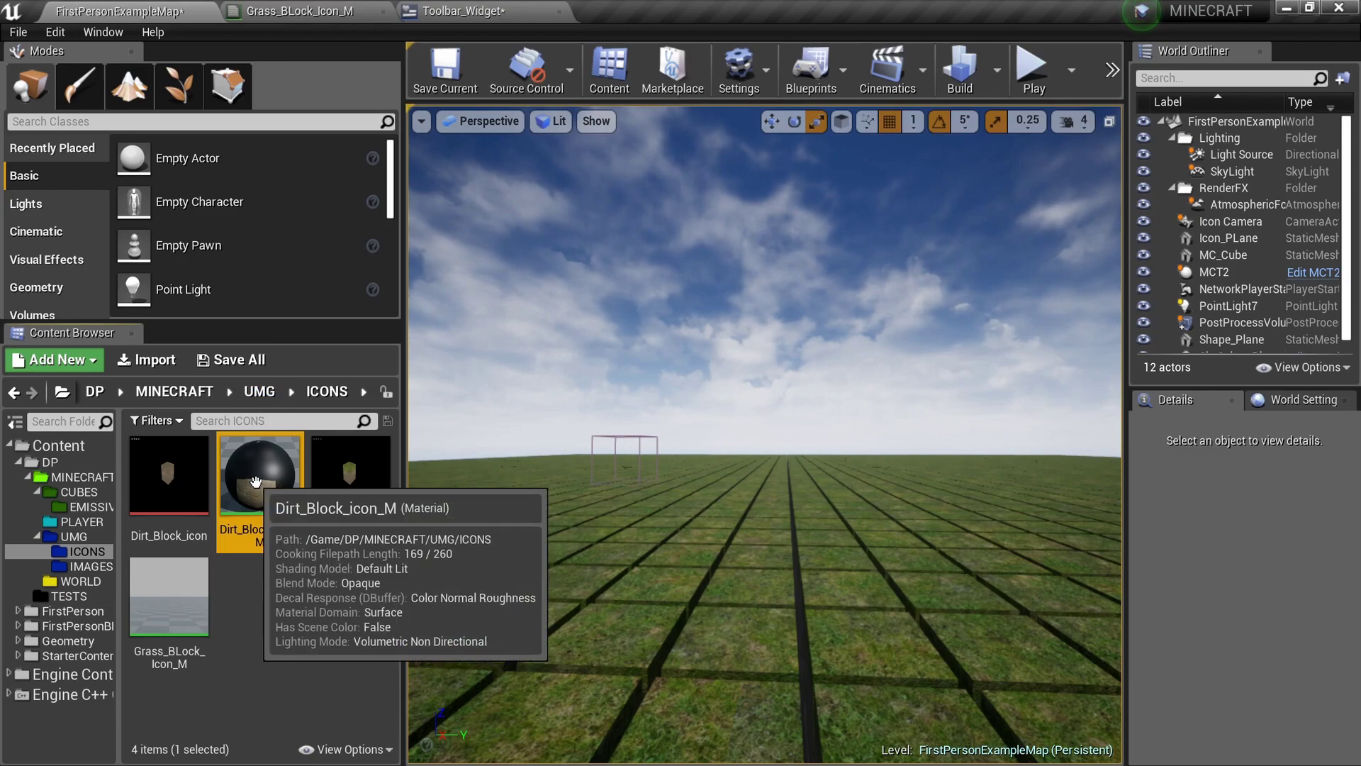
double_click(256, 481)
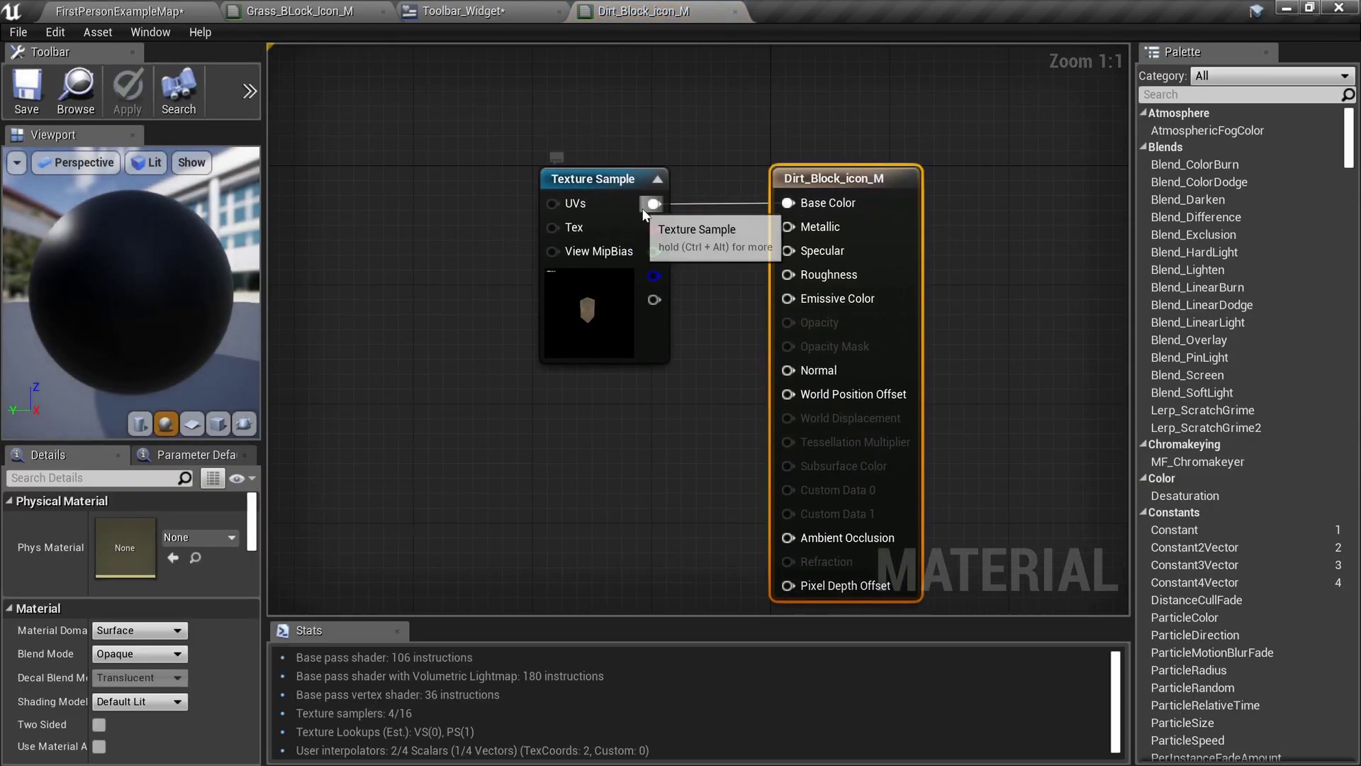
Disconnect the dirt Texture Sample from Base Color and move the node up, clear of the material's result node.
alt+click(647, 203)
scroll(656, 211, down, 3)
right_drag(656, 211, 656, 337)
drag(587, 348, 573, 200)
click(570, 212)
drag(606, 311, 580, 180)
Copy the TexCoord, 0.33,0.22 constant, Add, Texture Sample and Ceil nodes from Grass_BLock_Icon_M into Dirt_Block_icon_M.
click(510, 11)
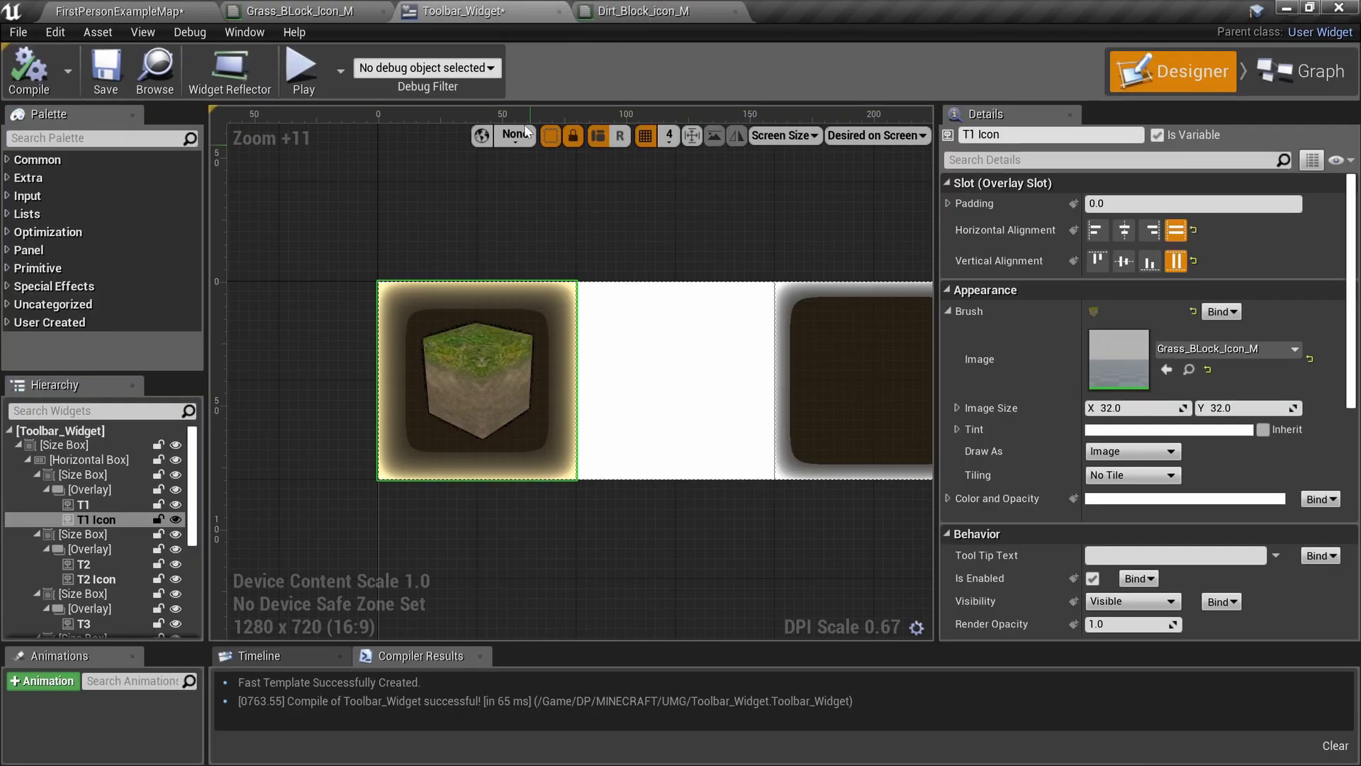
click(318, 13)
scroll(744, 419, down, 2)
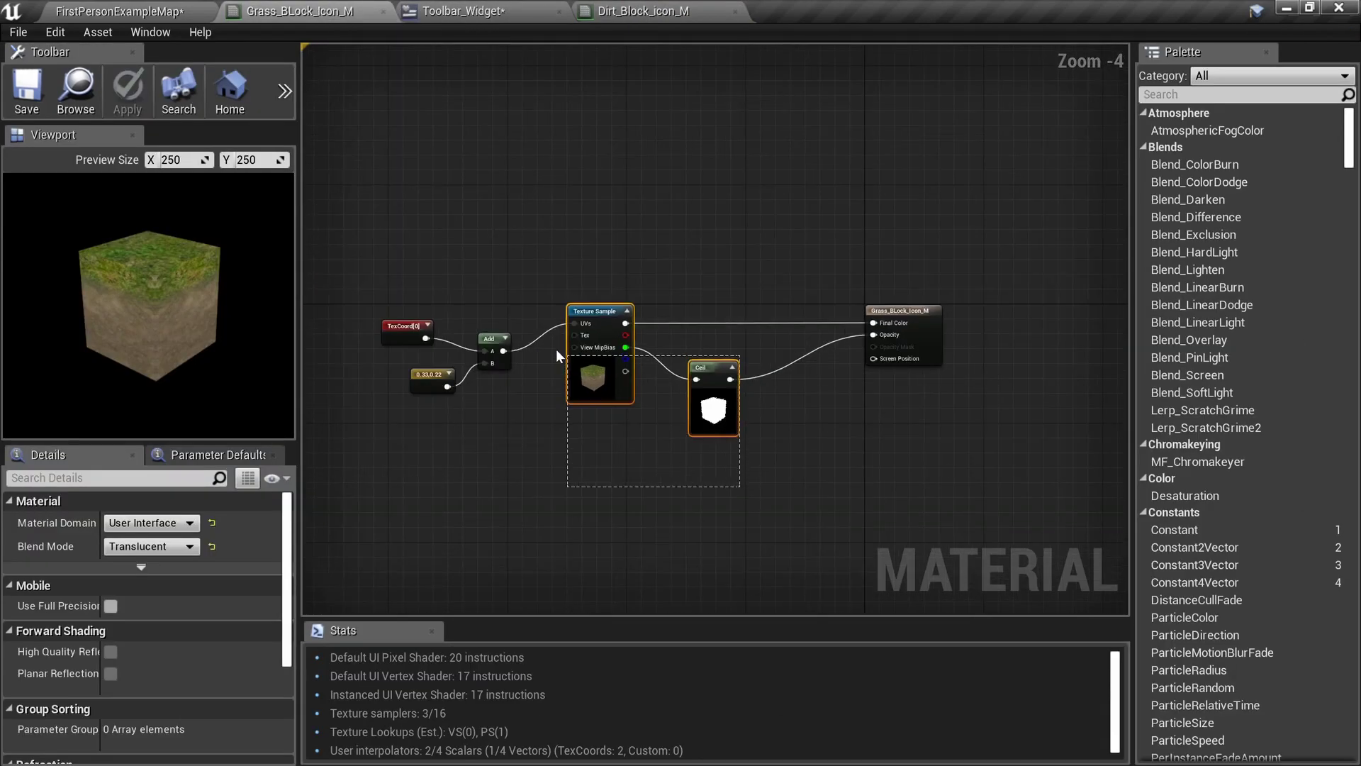
drag(408, 315, 406, 314)
click(504, 13)
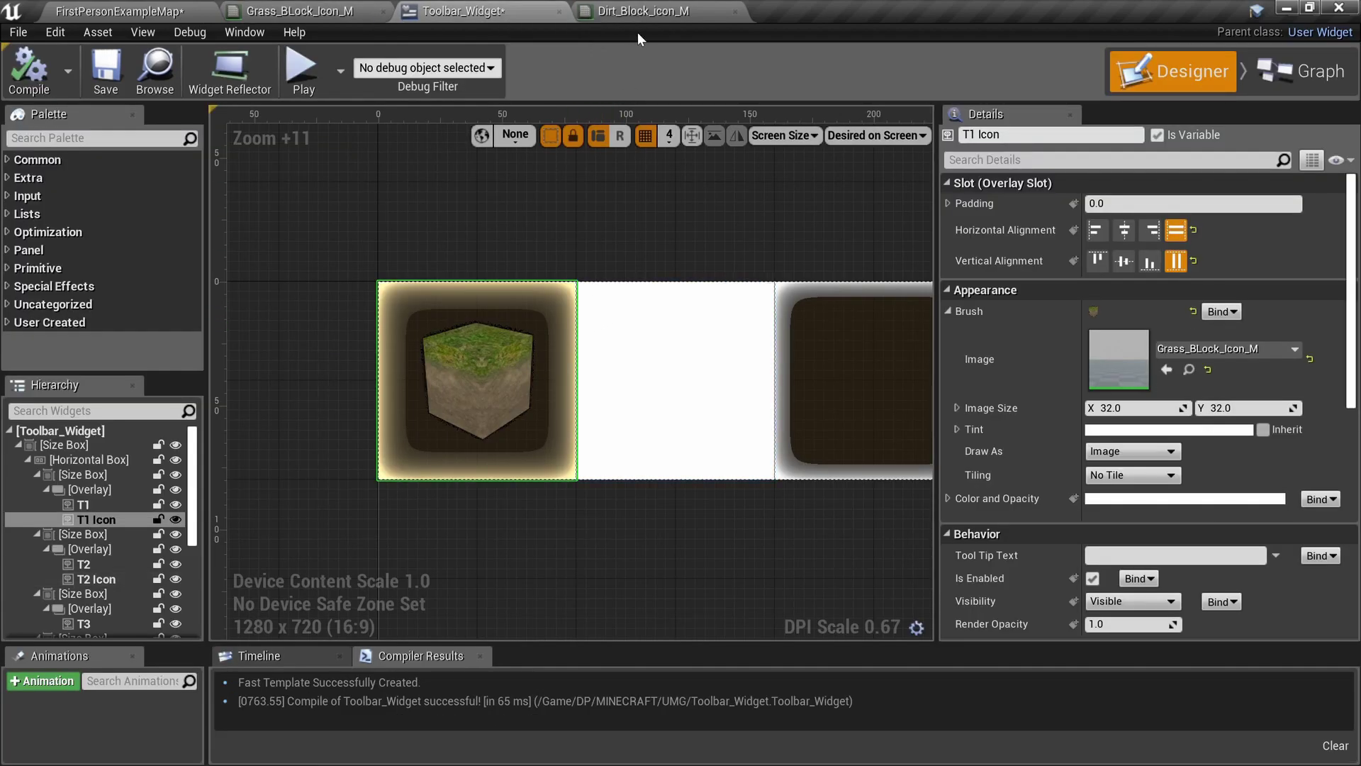
click(642, 12)
scroll(815, 305, down, 3)
scroll(709, 343, up, 2)
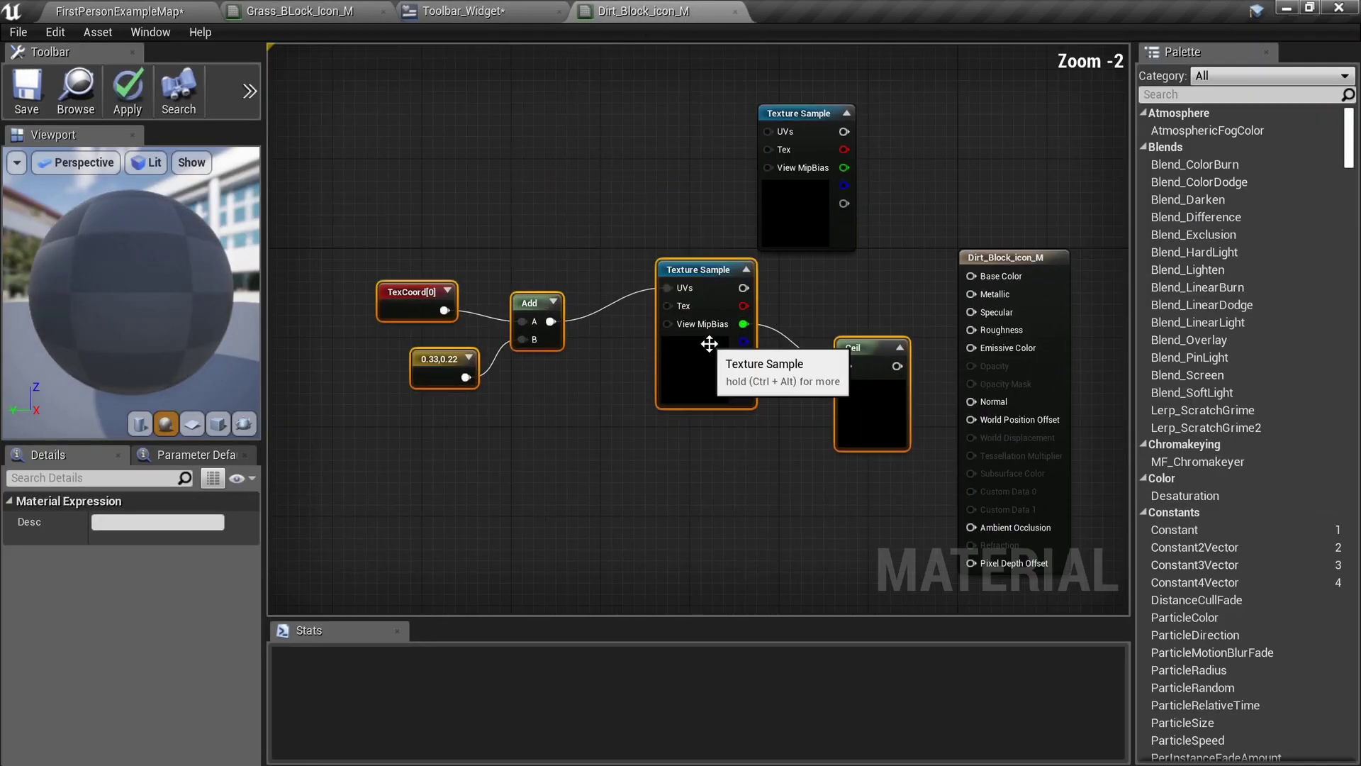
Delete the pasted grass Texture Sample node and move the dirt Texture Sample into its place between Add and Ceil.
click(703, 356)
key(Delete)
ctrl+scroll(702, 356, up, 3)
drag(819, 163, 574, 372)
Connect the Add output to the dirt Texture Sample's UVs and the sample's RGB output to the Ceil node.
scroll(519, 368, up, 2)
drag(436, 284, 581, 150)
right_drag(777, 273, 626, 270)
drag(581, 147, 876, 370)
Set the Material Domain of Dirt_Block_icon_M to User Interface.
right_drag(879, 425, 765, 418)
right_drag(1132, 291, 1021, 291)
click(1024, 238)
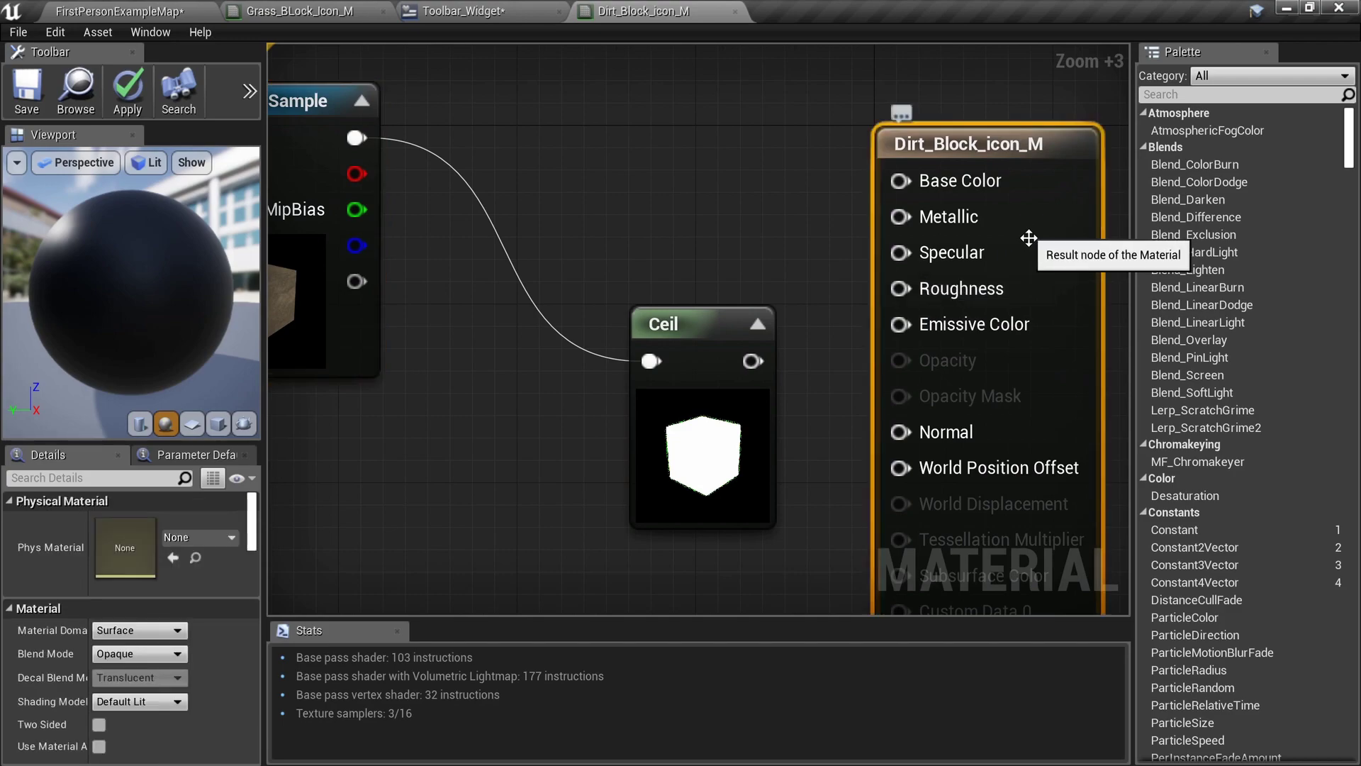
click(156, 628)
click(159, 700)
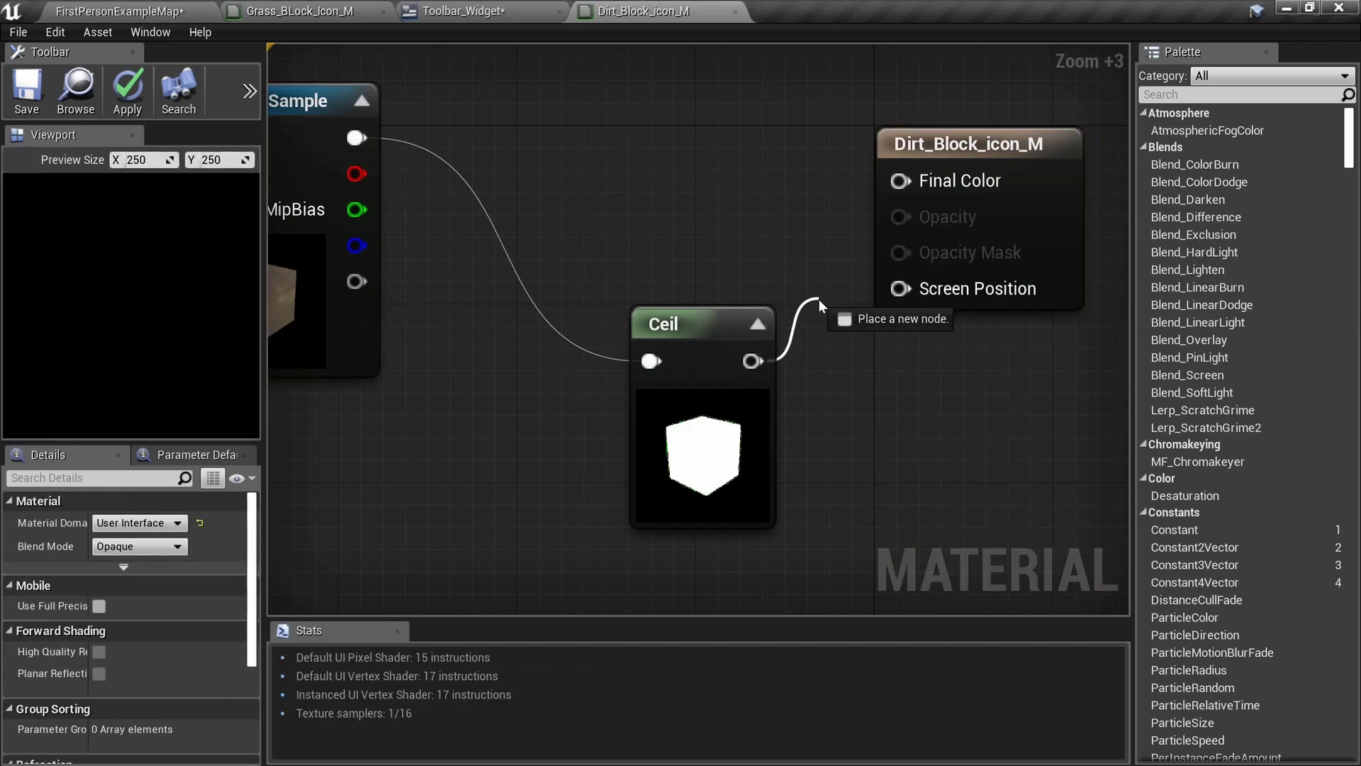
Set the dirt material's Blend Mode to Translucent and connect the Ceil output to Opacity.
drag(820, 306, 816, 311)
click(153, 546)
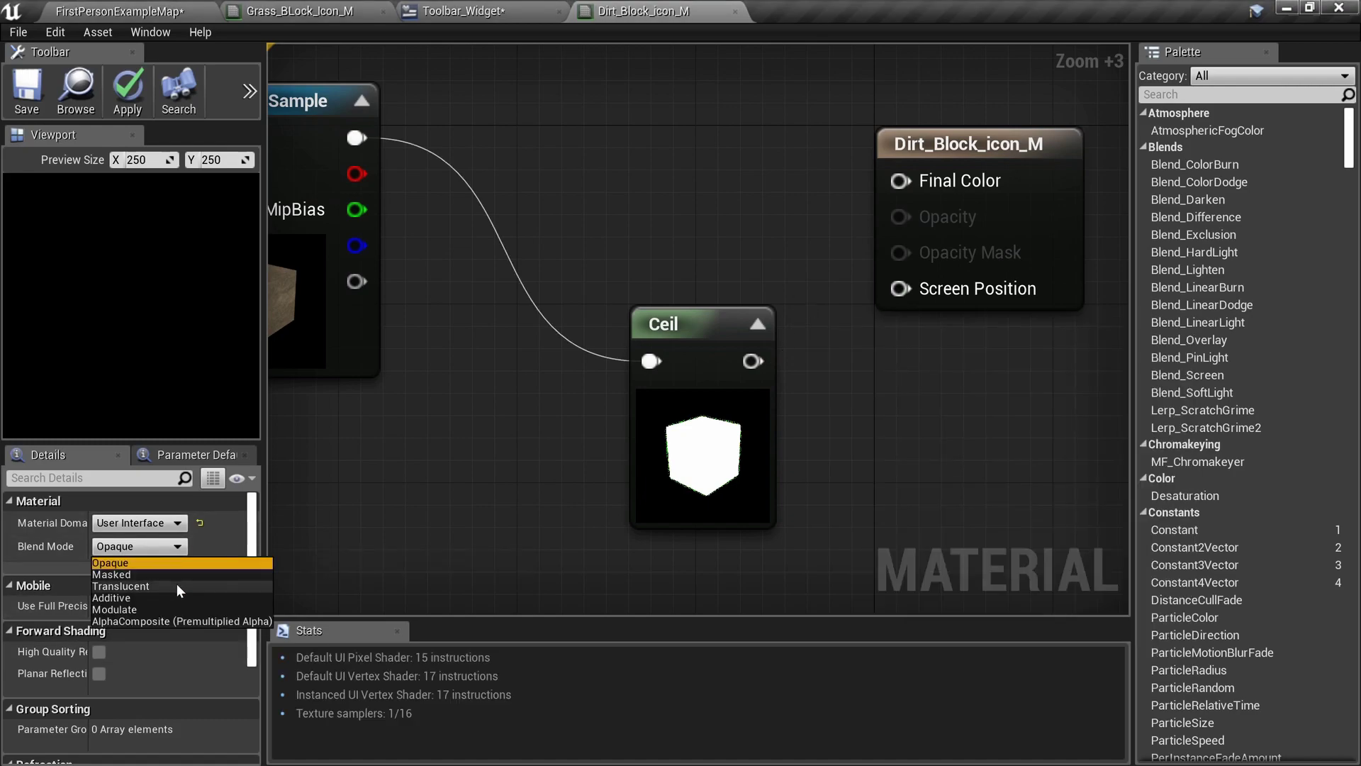
click(177, 584)
drag(903, 225, 900, 218)
right_drag(863, 209, 1005, 254)
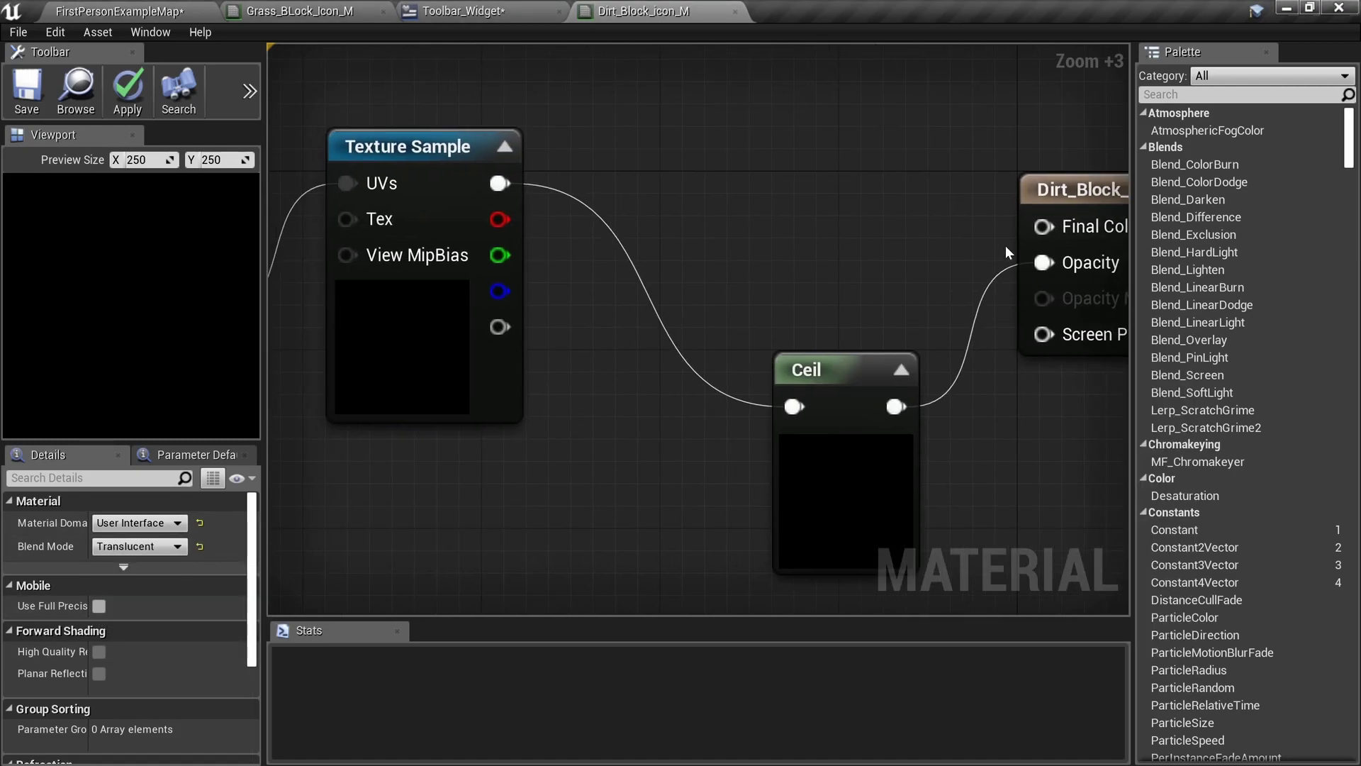
Connect the dirt Texture Sample's RGB output to Final Color and save the material.
drag(1042, 227, 499, 184)
right_drag(509, 257, 741, 289)
scroll(740, 362, down, 2)
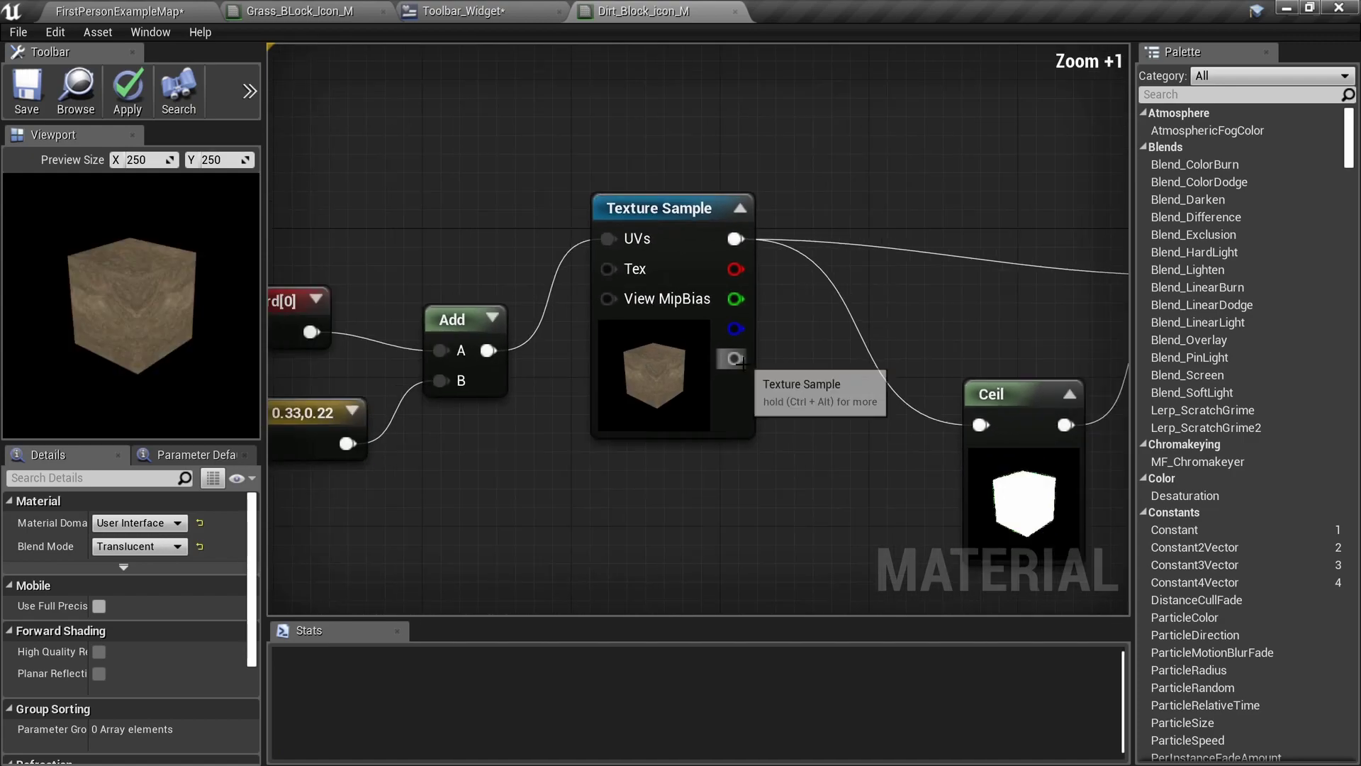
key(ctrl+s)
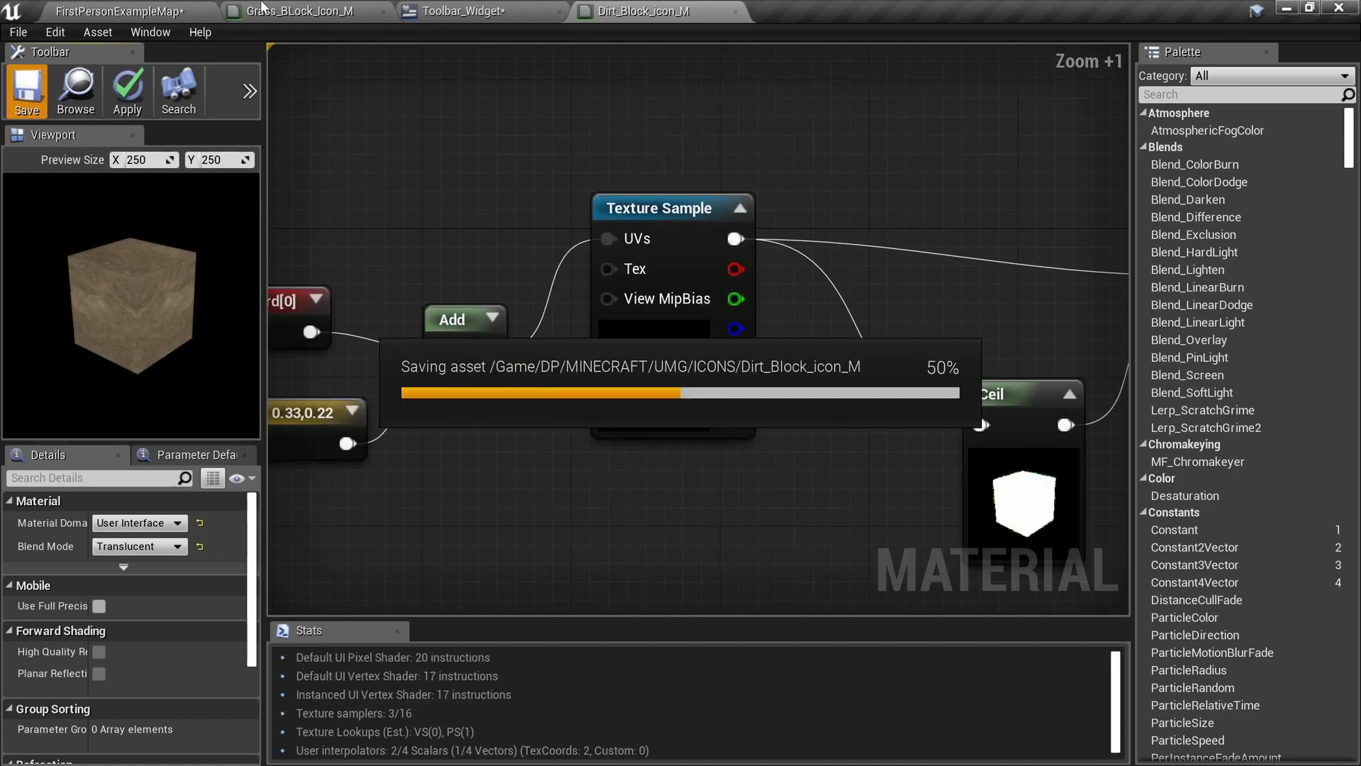
Assign the Dirt_Block_icon_M material as the image of T2 Icon in the toolbar widget's second slot.
click(202, 10)
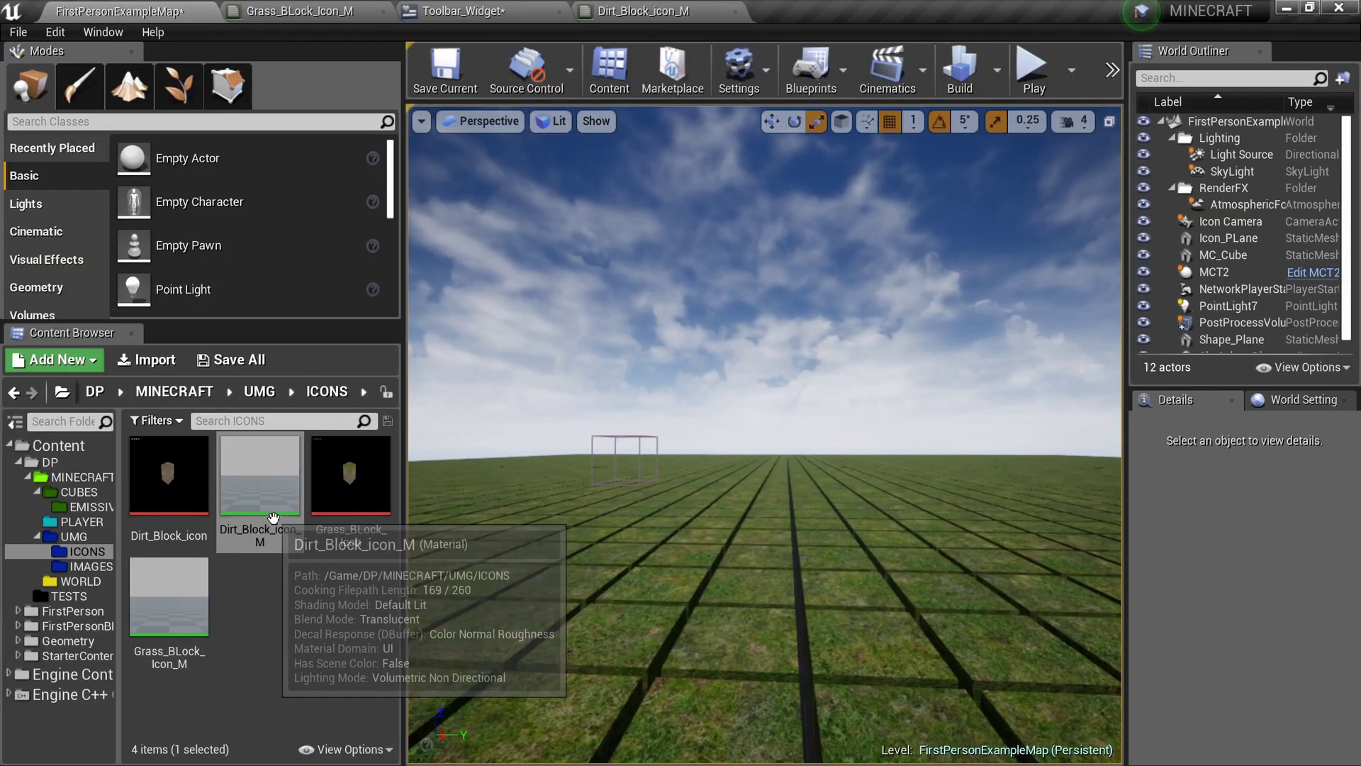
click(258, 517)
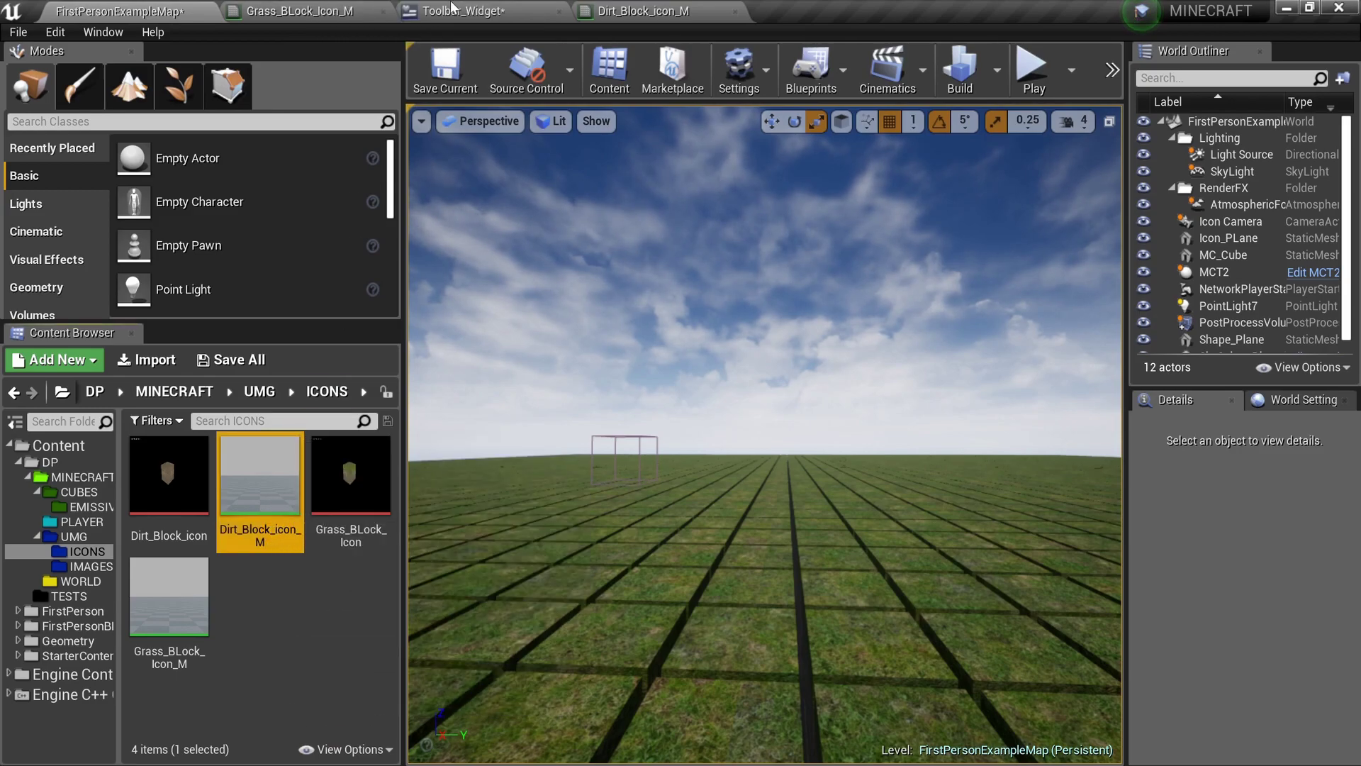
click(298, 11)
click(472, 11)
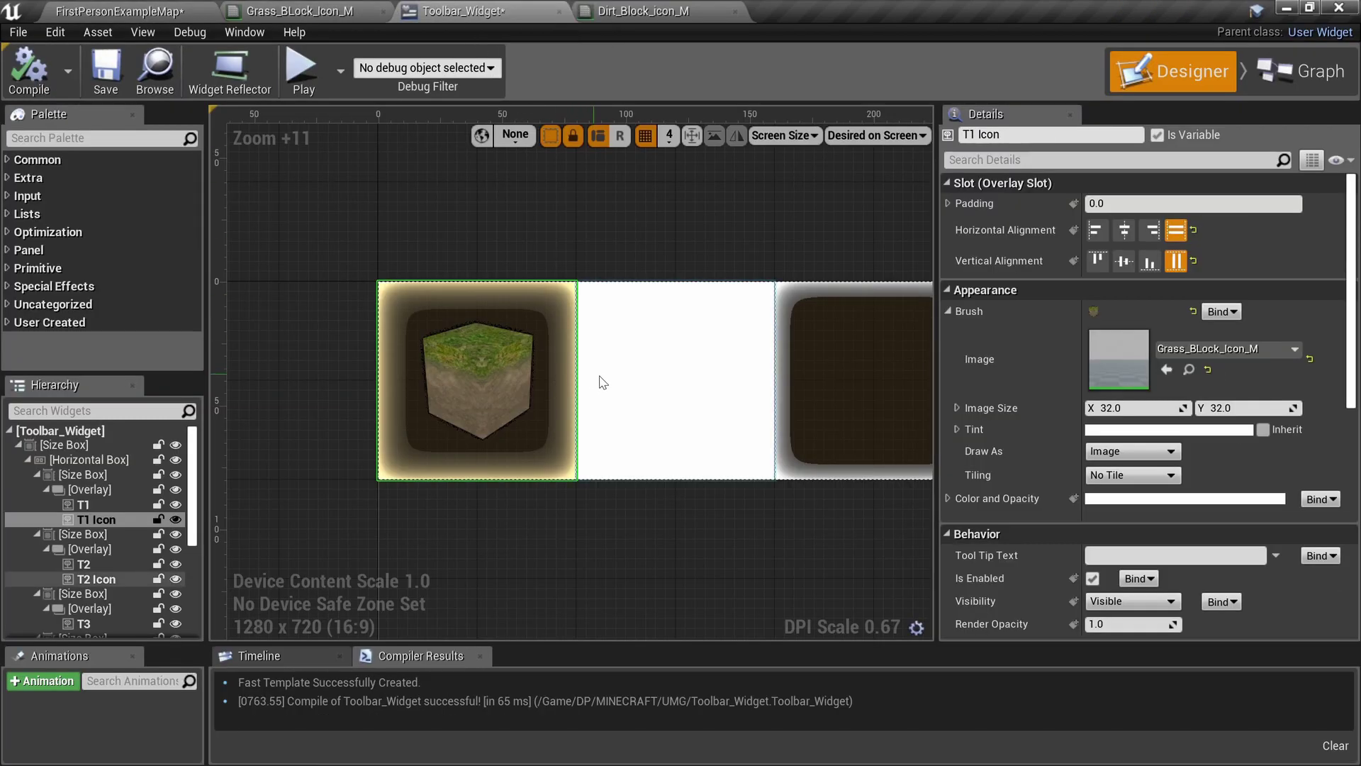
click(1168, 372)
scroll(616, 413, down, 1)
click(666, 248)
scroll(703, 409, down, 3)
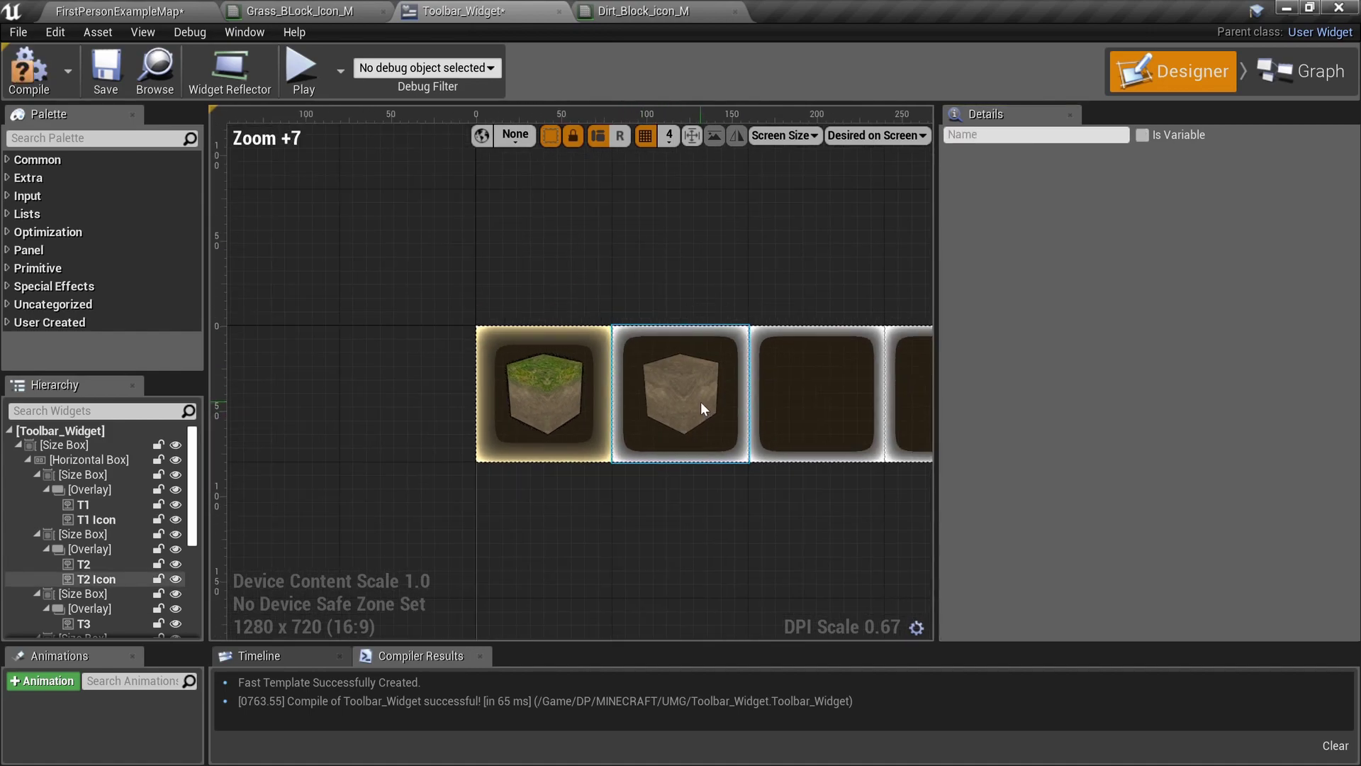
Examine the edges and centring of the grass and dirt icons in the first two toolbar slots up close.
right_drag(705, 506, 616, 473)
scroll(615, 472, up, 12)
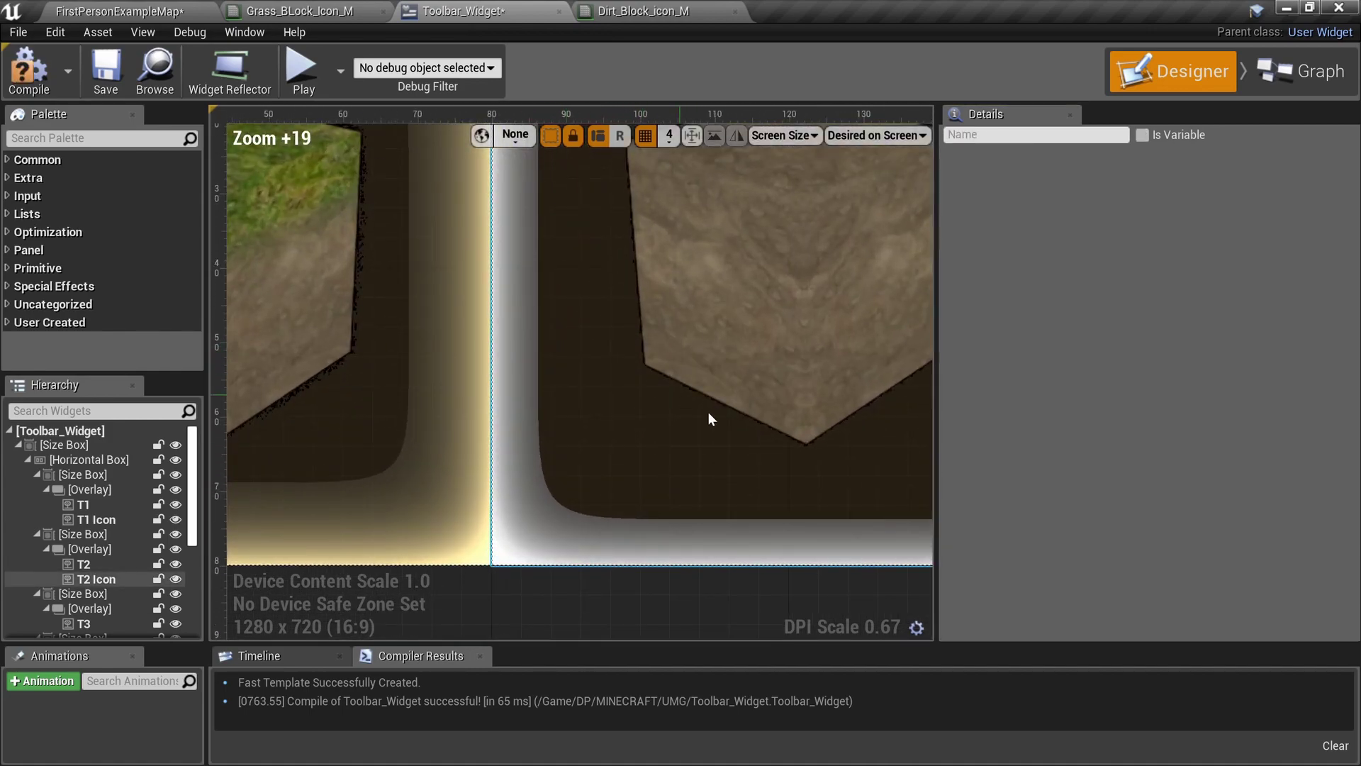
scroll(709, 415, down, 2)
right_drag(712, 411, 585, 430)
right_drag(283, 376, 739, 372)
scroll(570, 349, up, 3)
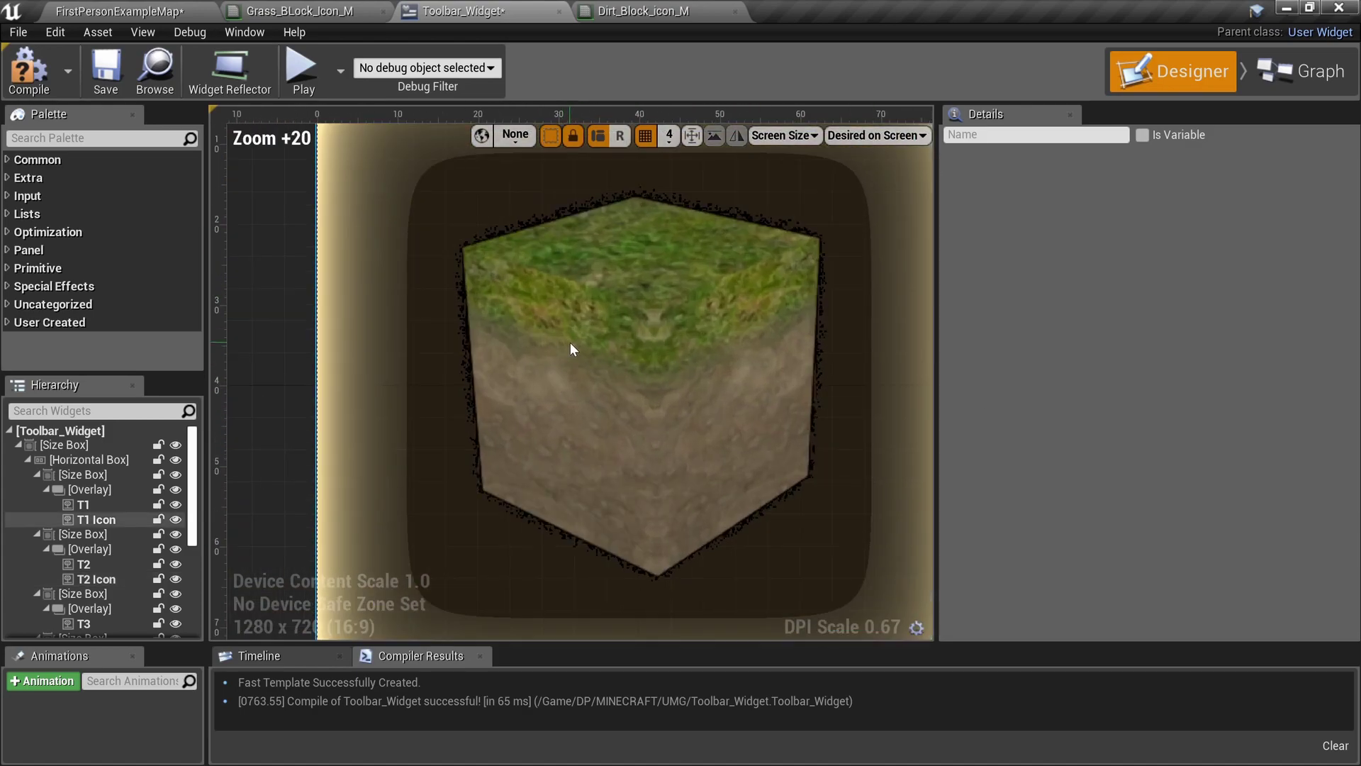
right_drag(645, 392, 365, 374)
scroll(365, 374, down, 5)
scroll(404, 364, down, 5)
scroll(448, 437, up, 3)
Play the level full-screen, walk around and switch between toolbar slots to check the icons in game.
click(141, 11)
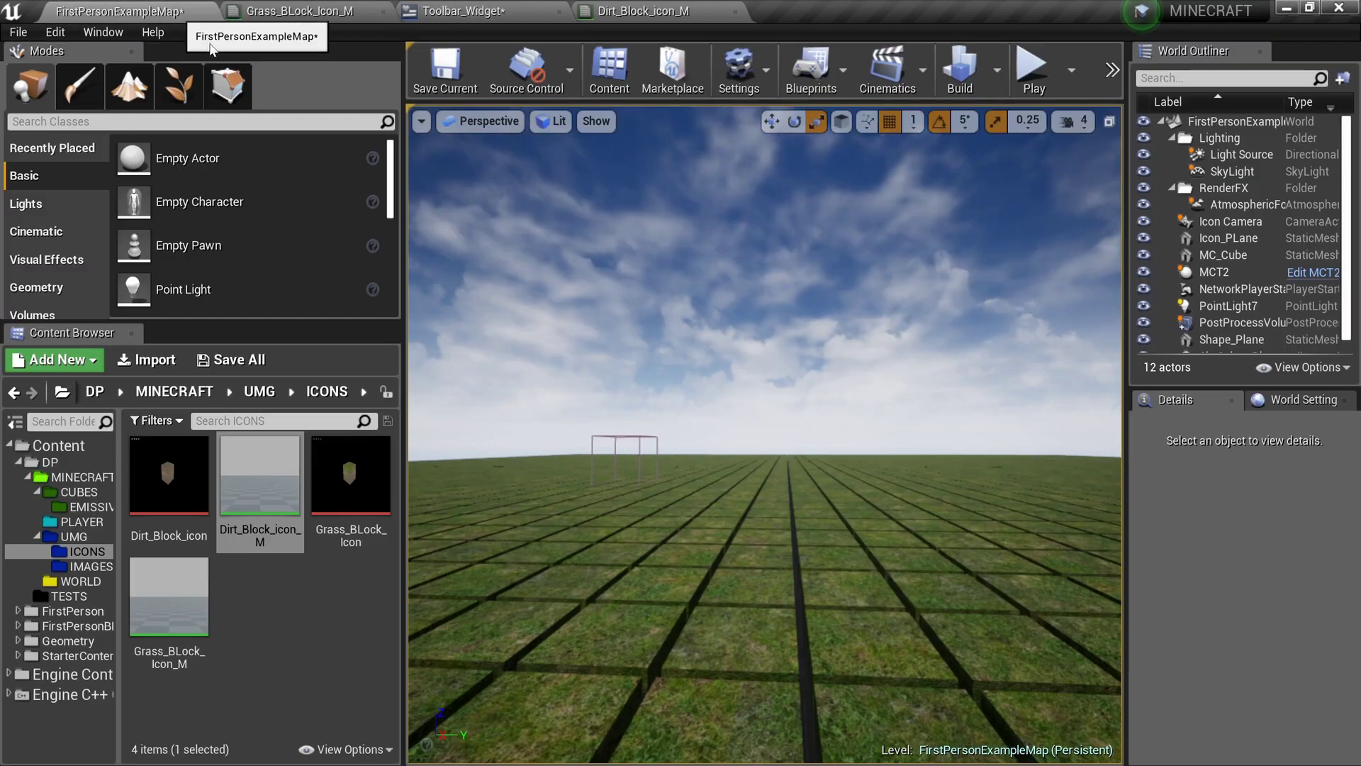
key(F11)
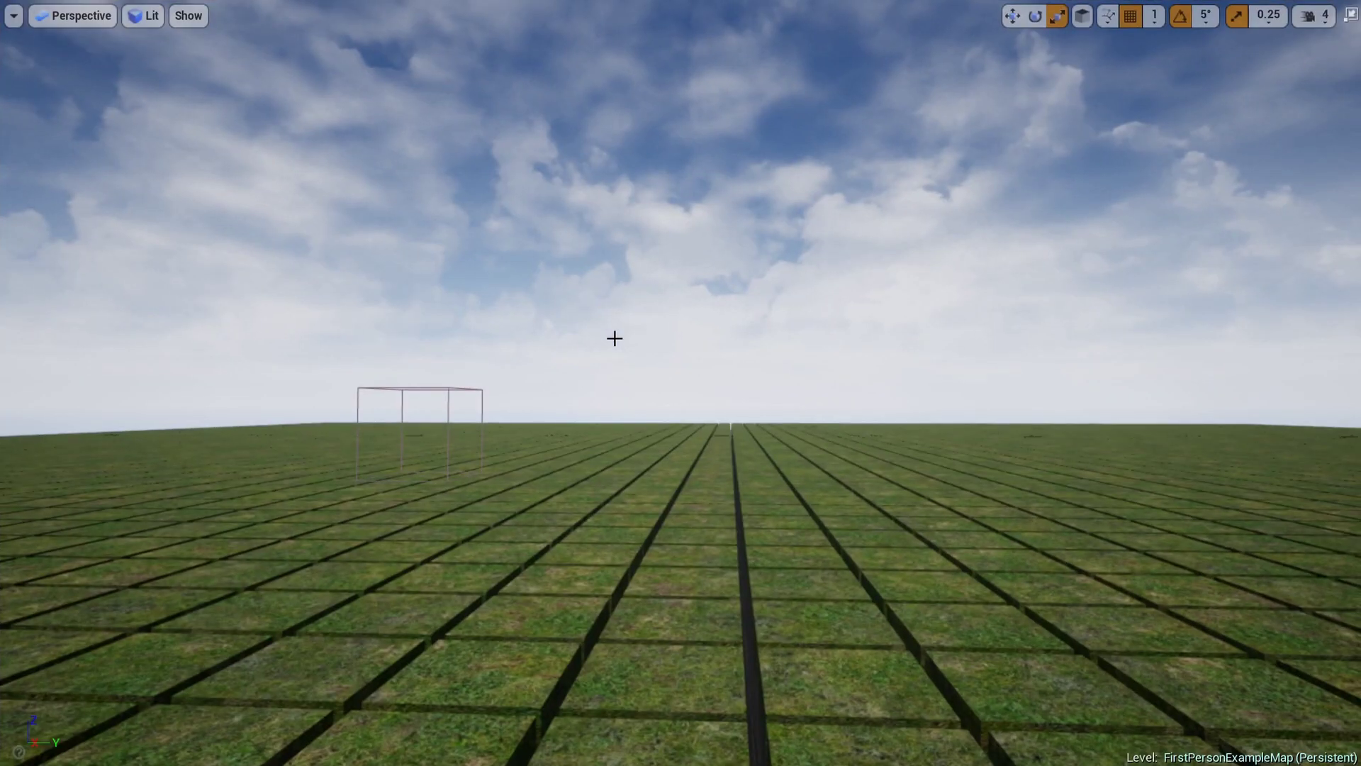
key(alt+p)
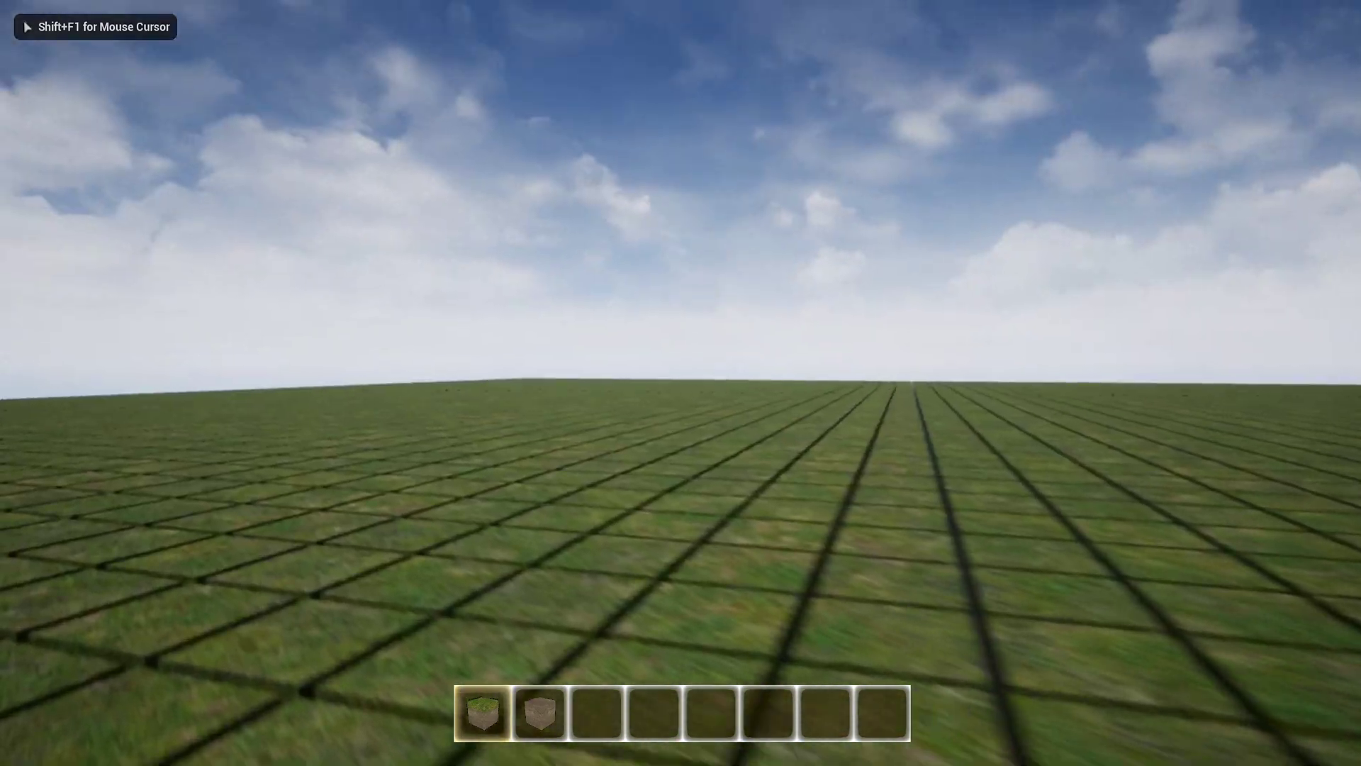
key(1)
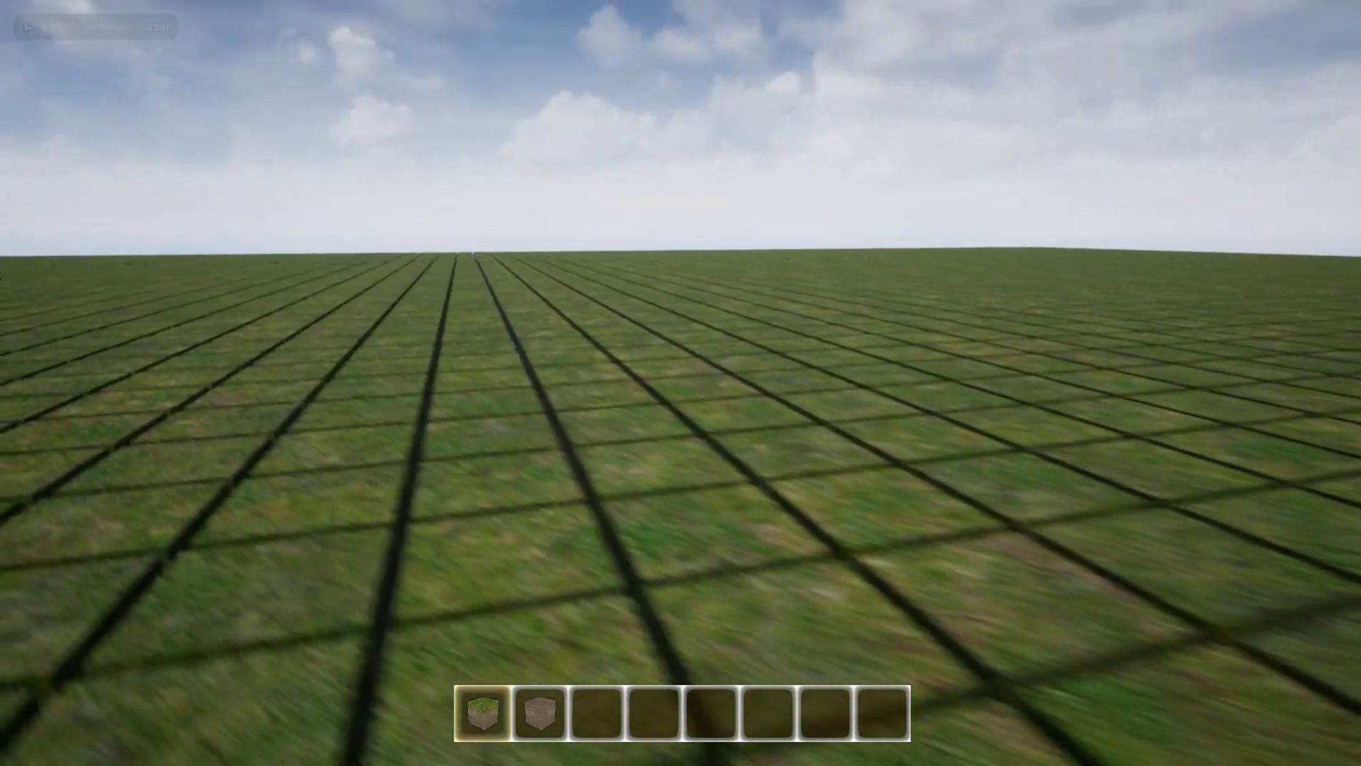
key(w)
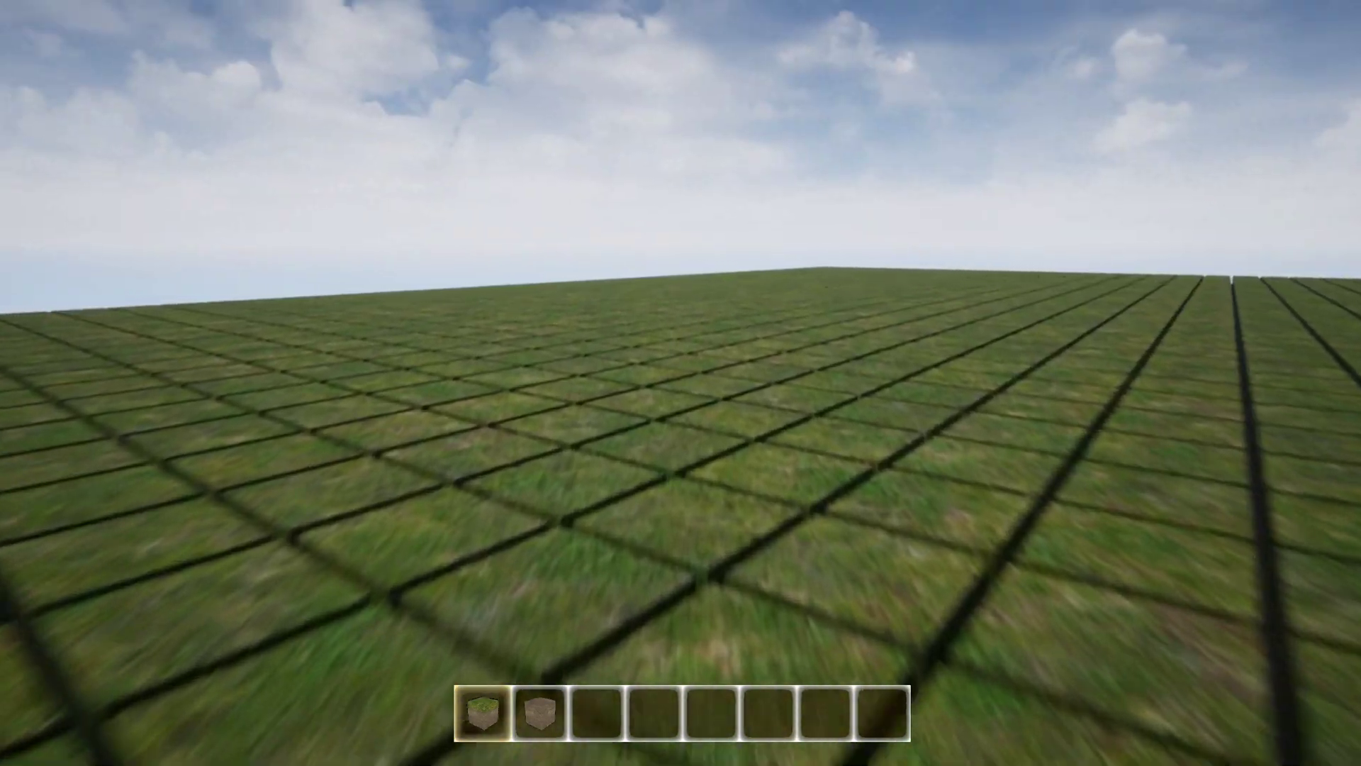
click(681, 382)
key(2)
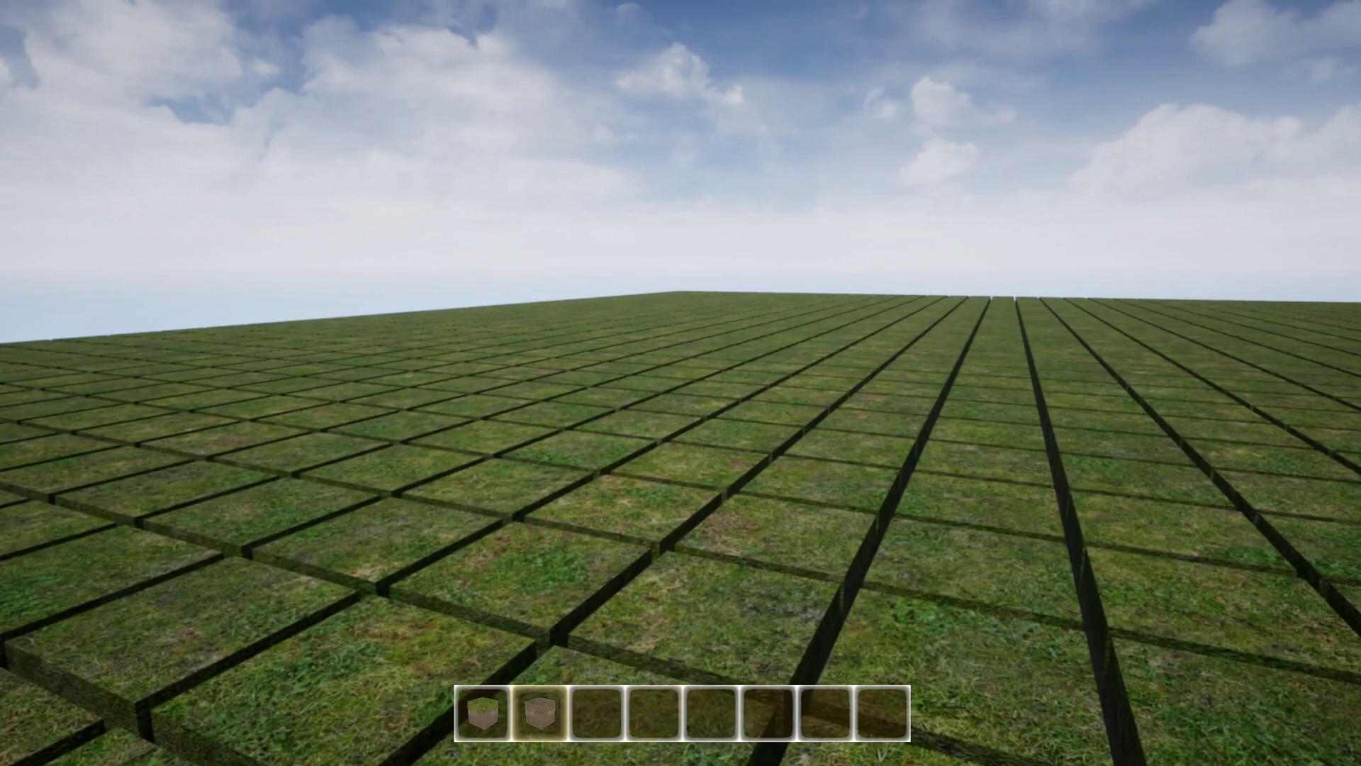
key(w)
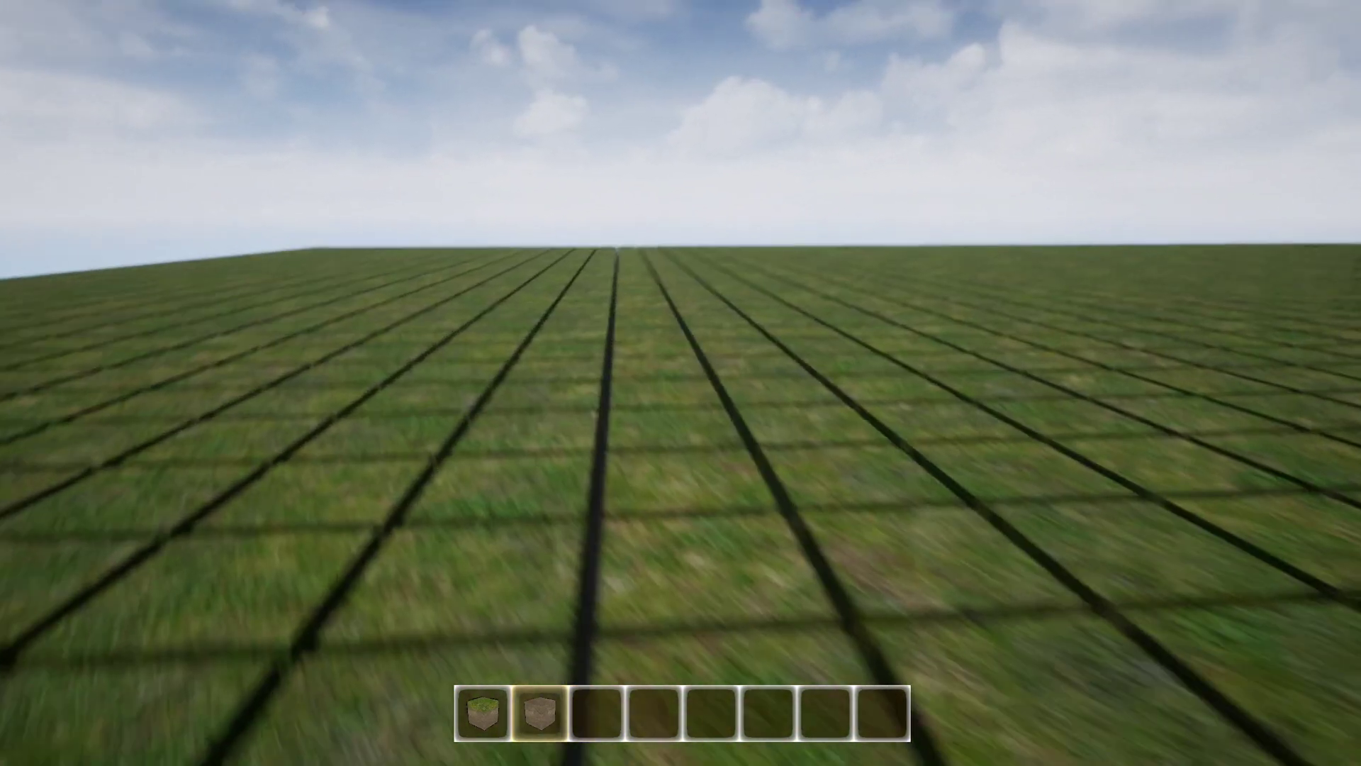
key(3)
key(2)
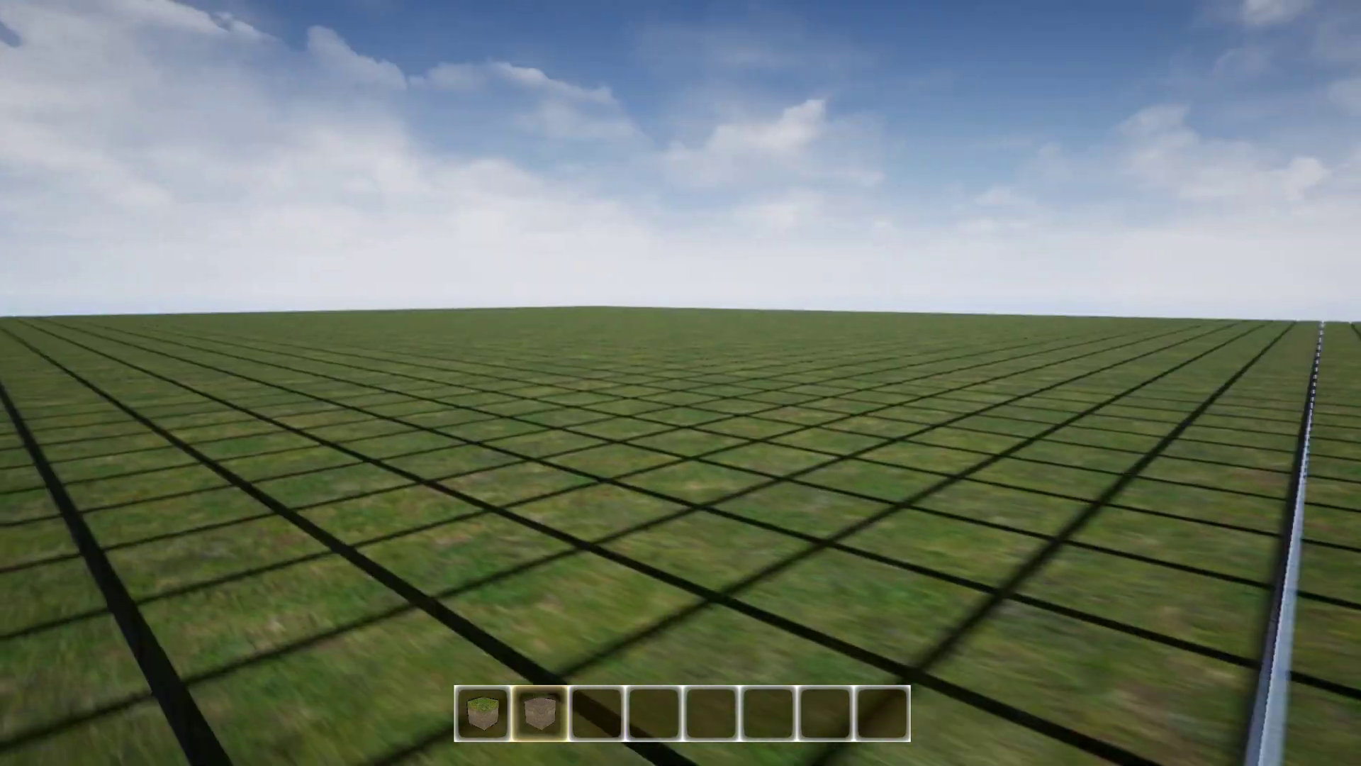
key(1)
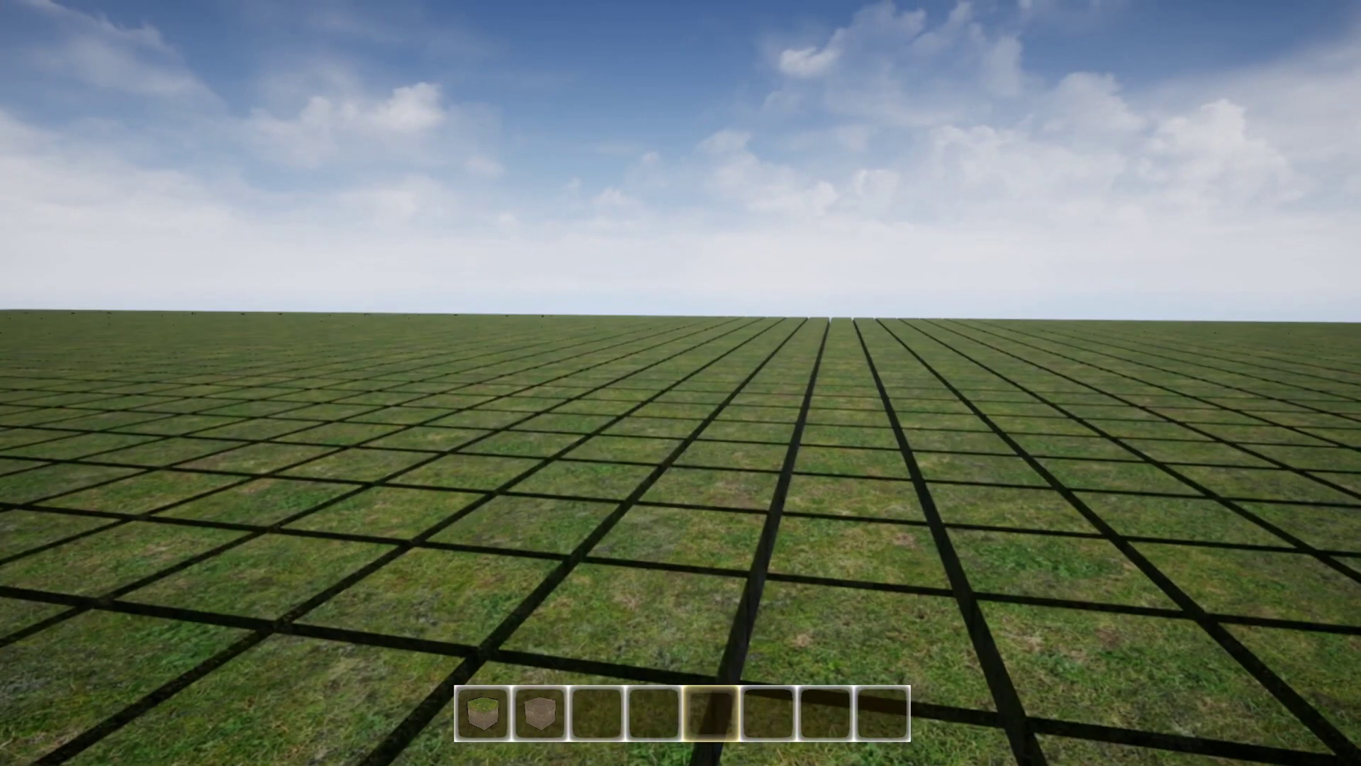
key(Escape)
Fly to the dirt cube in front of the black icon backdrop and examine the icon capture setup.
right_drag(1239, 504, 1214, 555)
key(q)
key(s)
key(a)
key(w)
key(w)
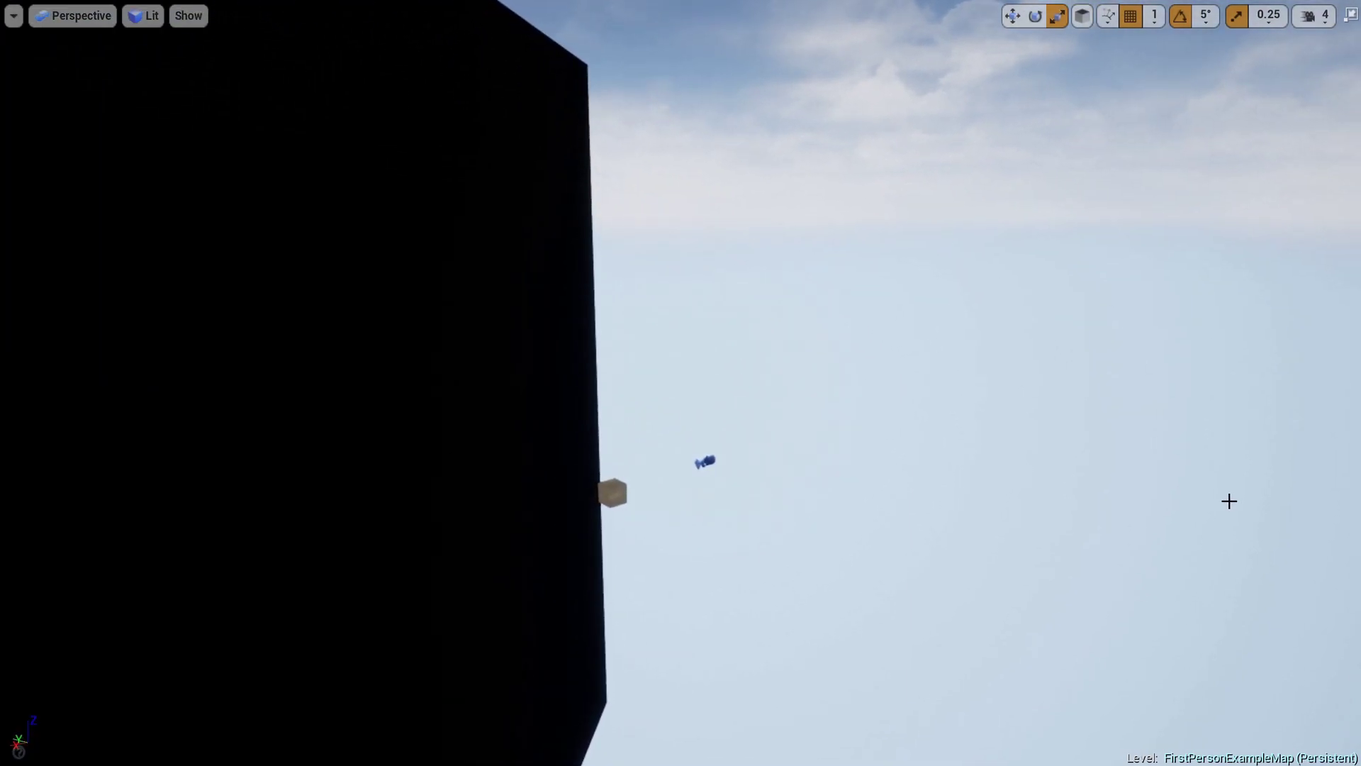
right_drag(1229, 501, 1222, 500)
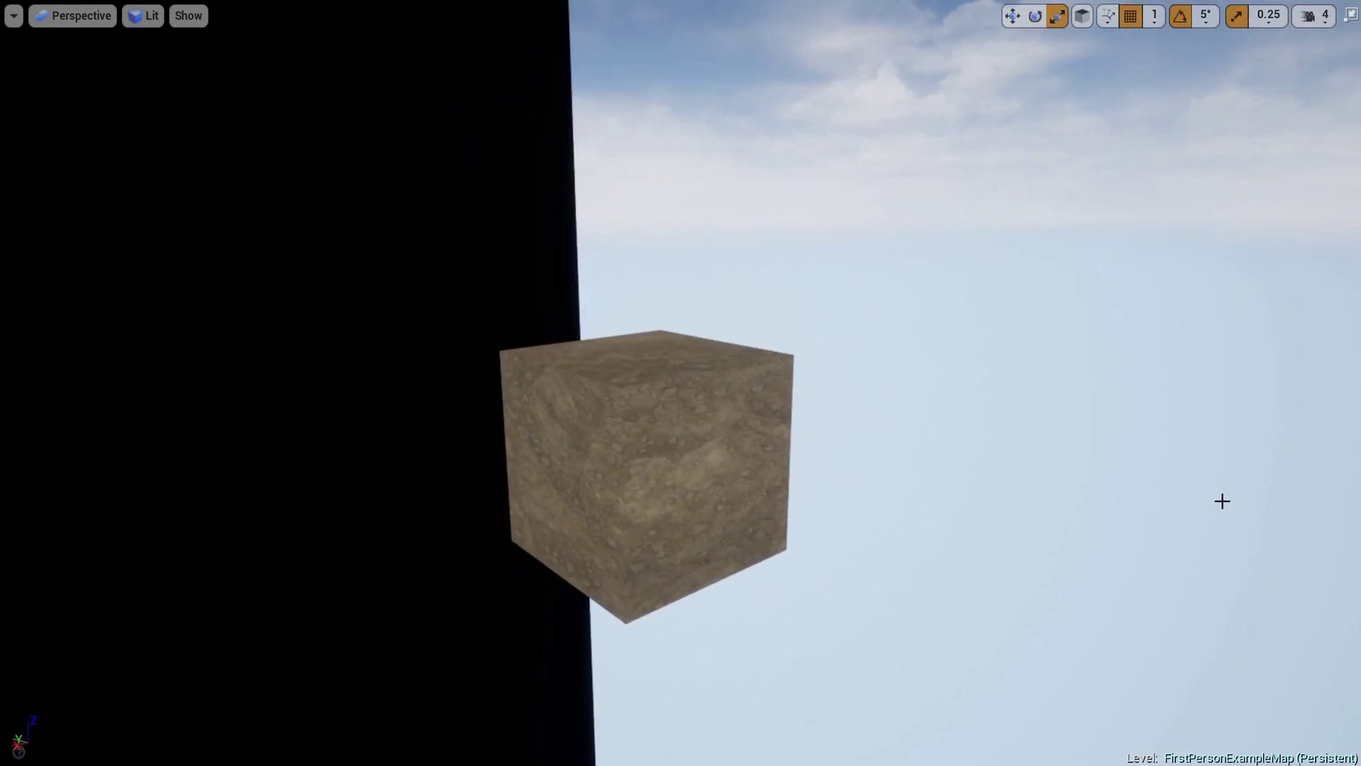
key(F11)
Open the Level Blueprint, look over its graph and return to the level.
click(811, 75)
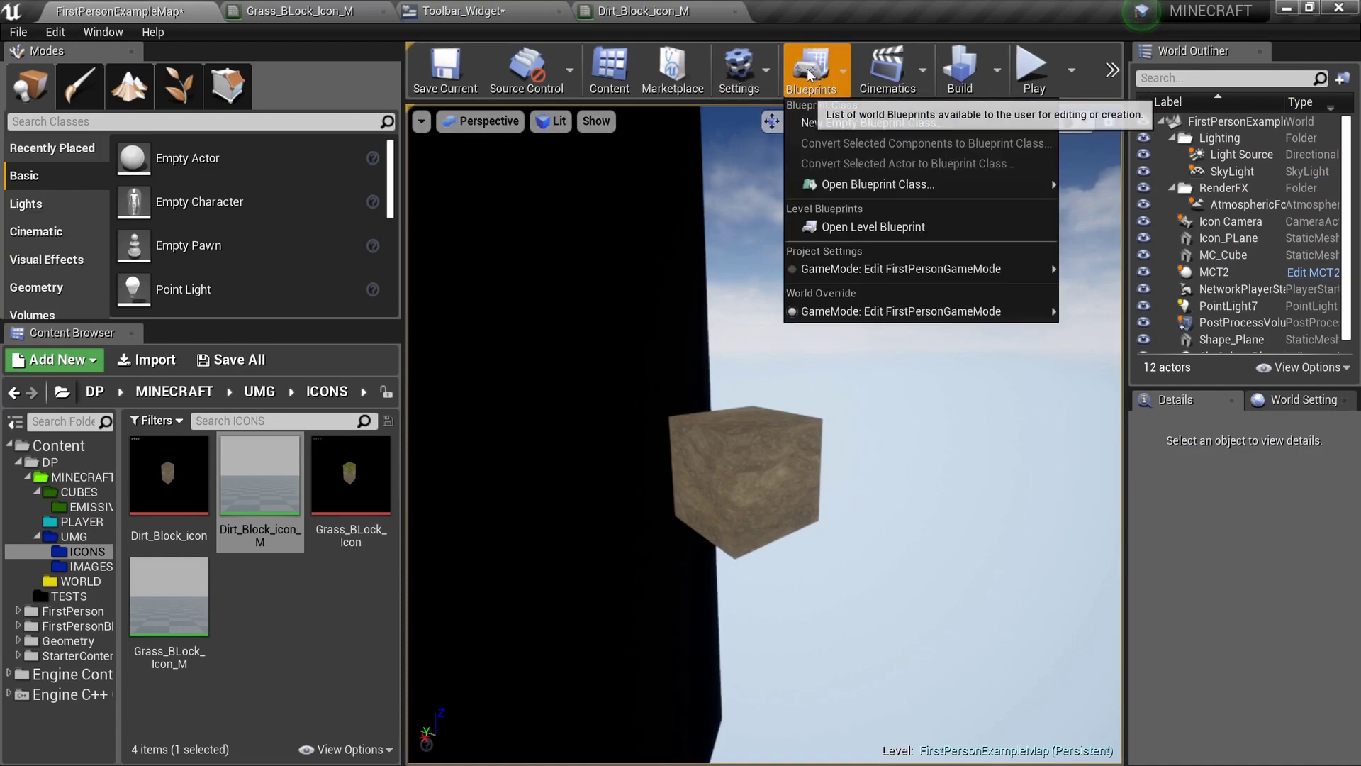
click(879, 222)
drag(891, 316, 785, 316)
click(129, 12)
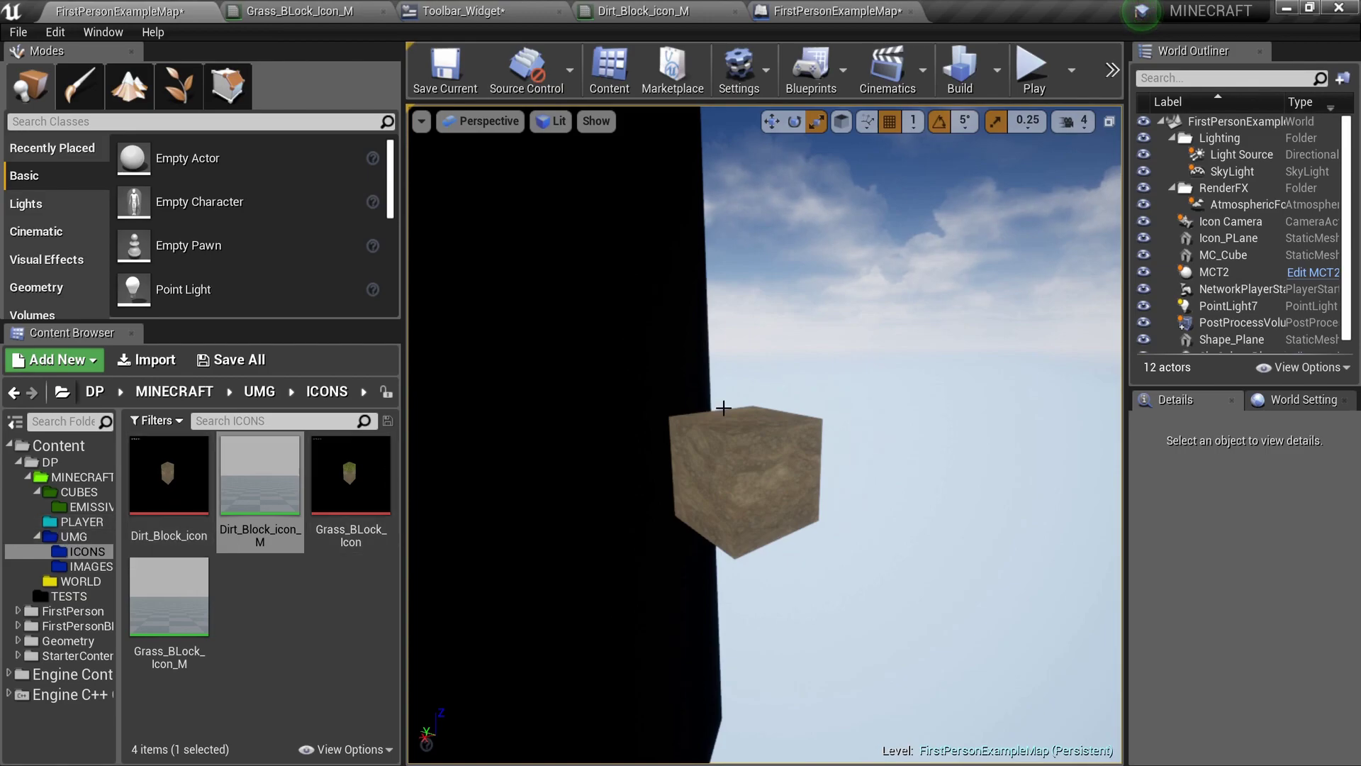
Play the level full-screen again to check the starting view, and end the play session.
click(884, 368)
key(F11)
key(alt+p)
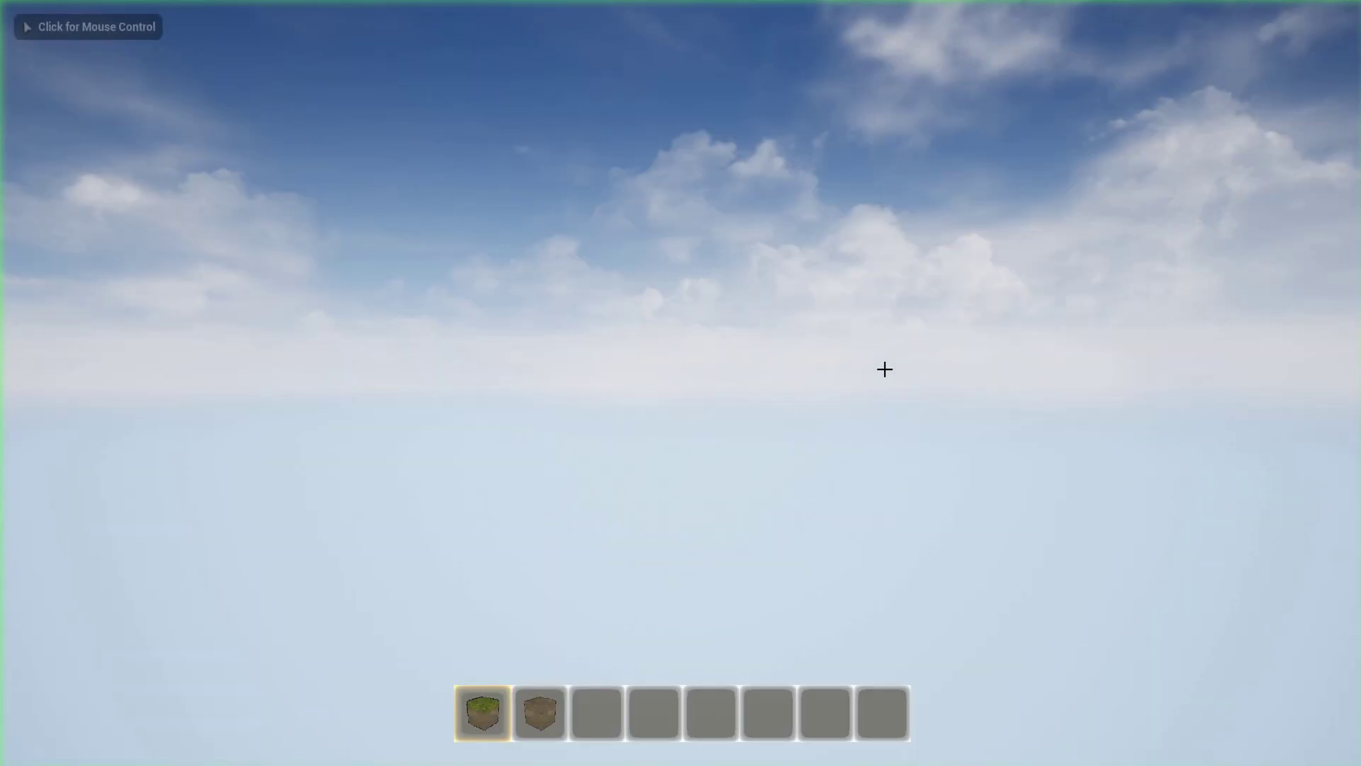
click(884, 369)
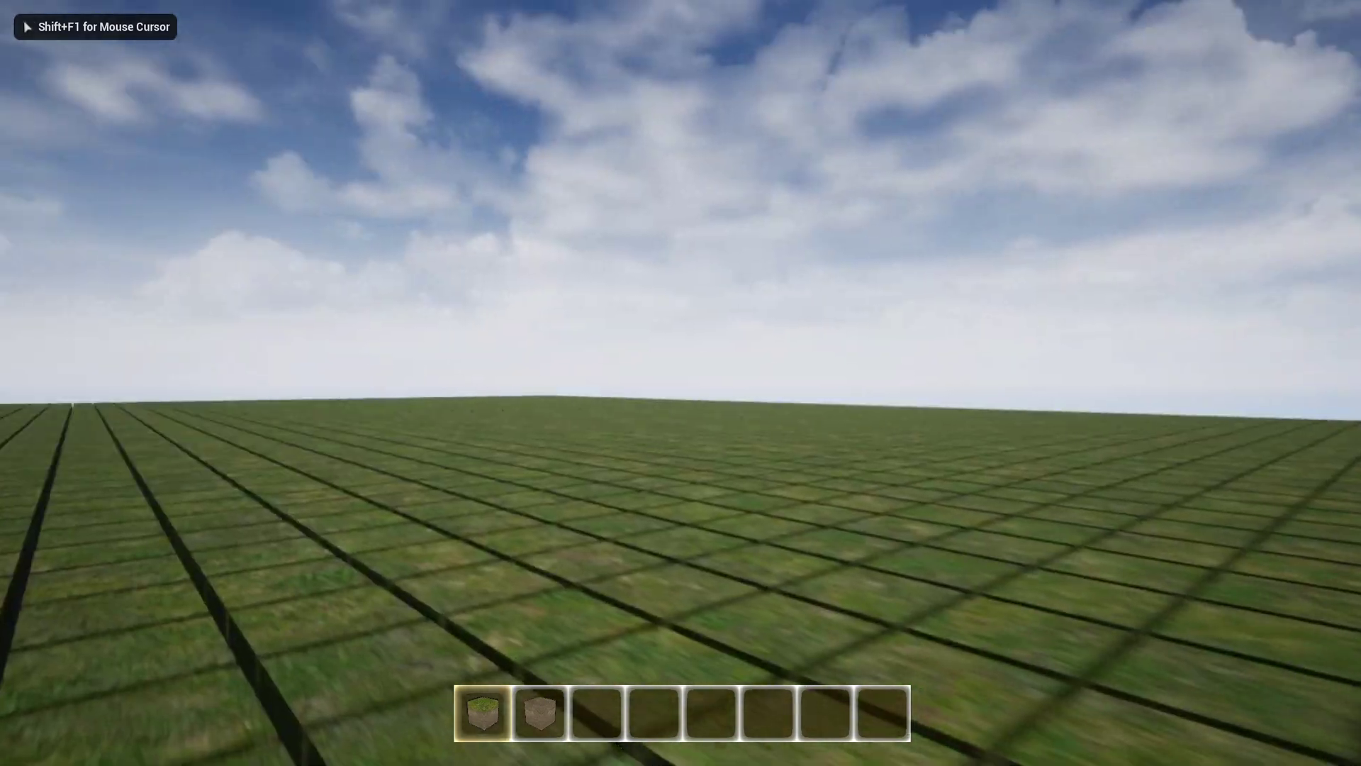
key(Escape)
key(F11)
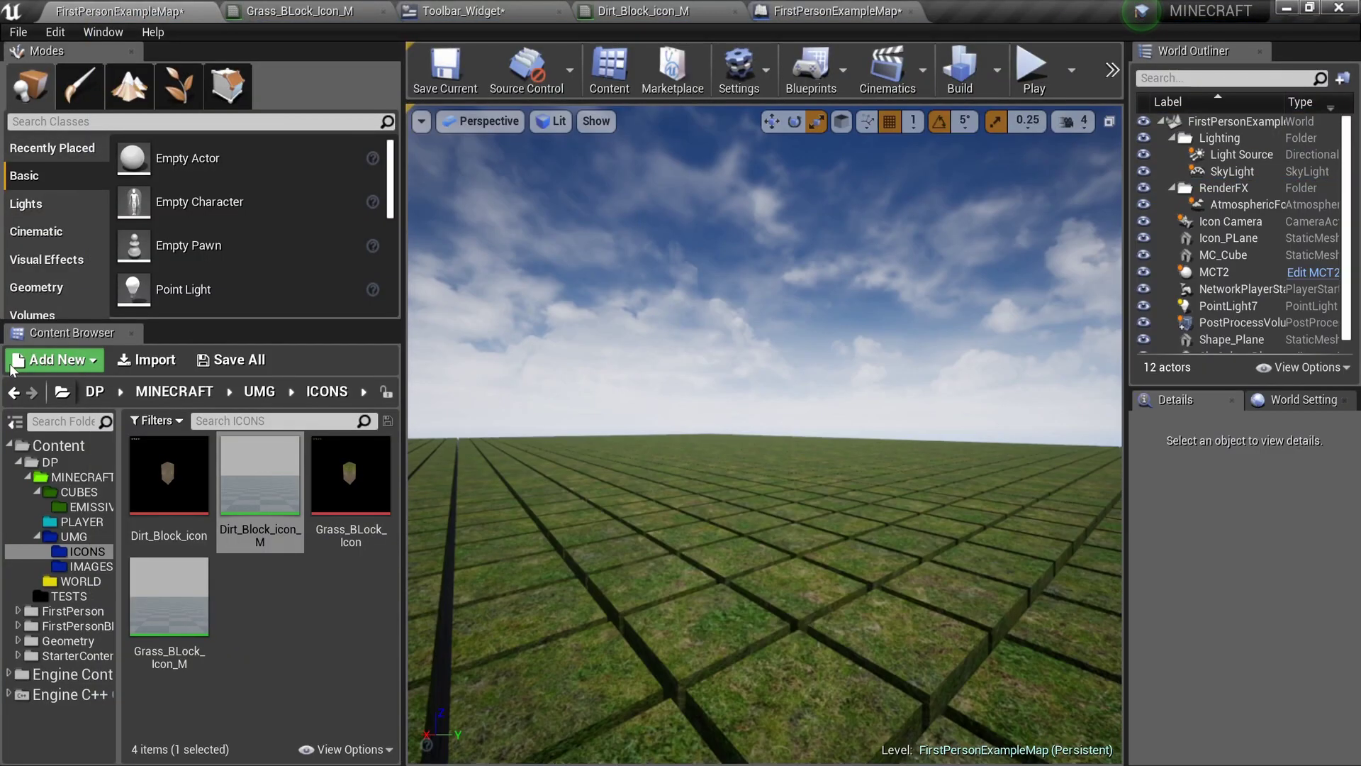
Shrink the asset thumbnails in the ICONS folder so all four assets fit in one row.
ctrl+scroll(201, 507, down, 3)
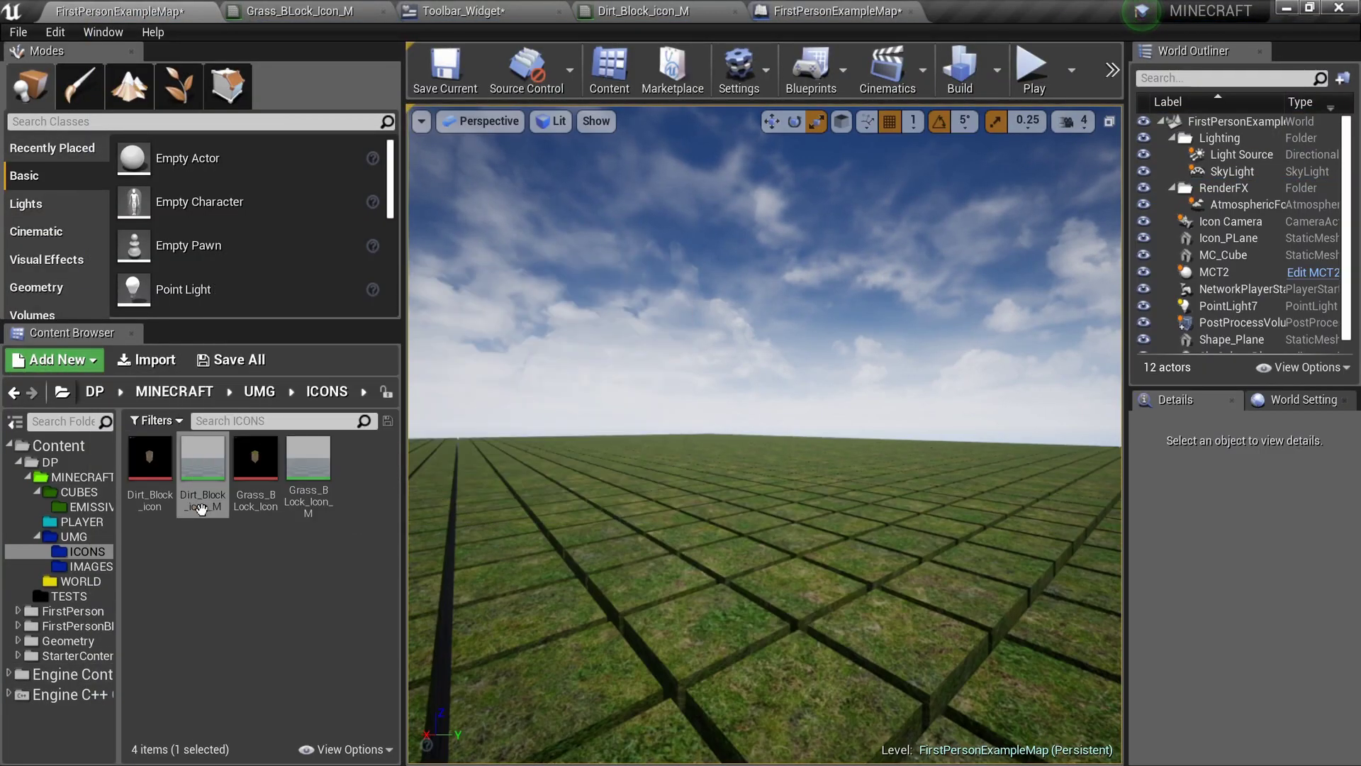
ctrl+scroll(212, 512, up, 1)
click(84, 551)
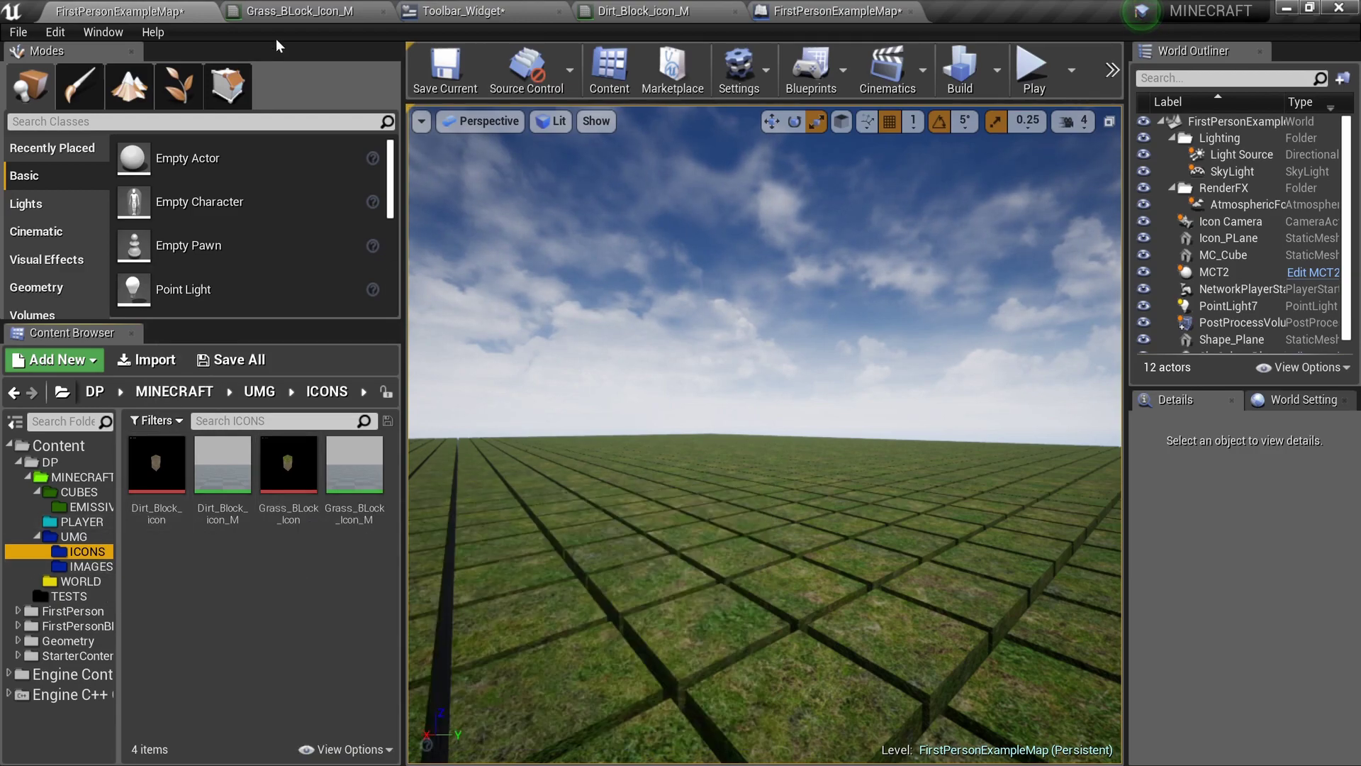
Try the raw Dirt_Block_icon texture as T2 Icon's image for comparison, and undo the change.
click(462, 10)
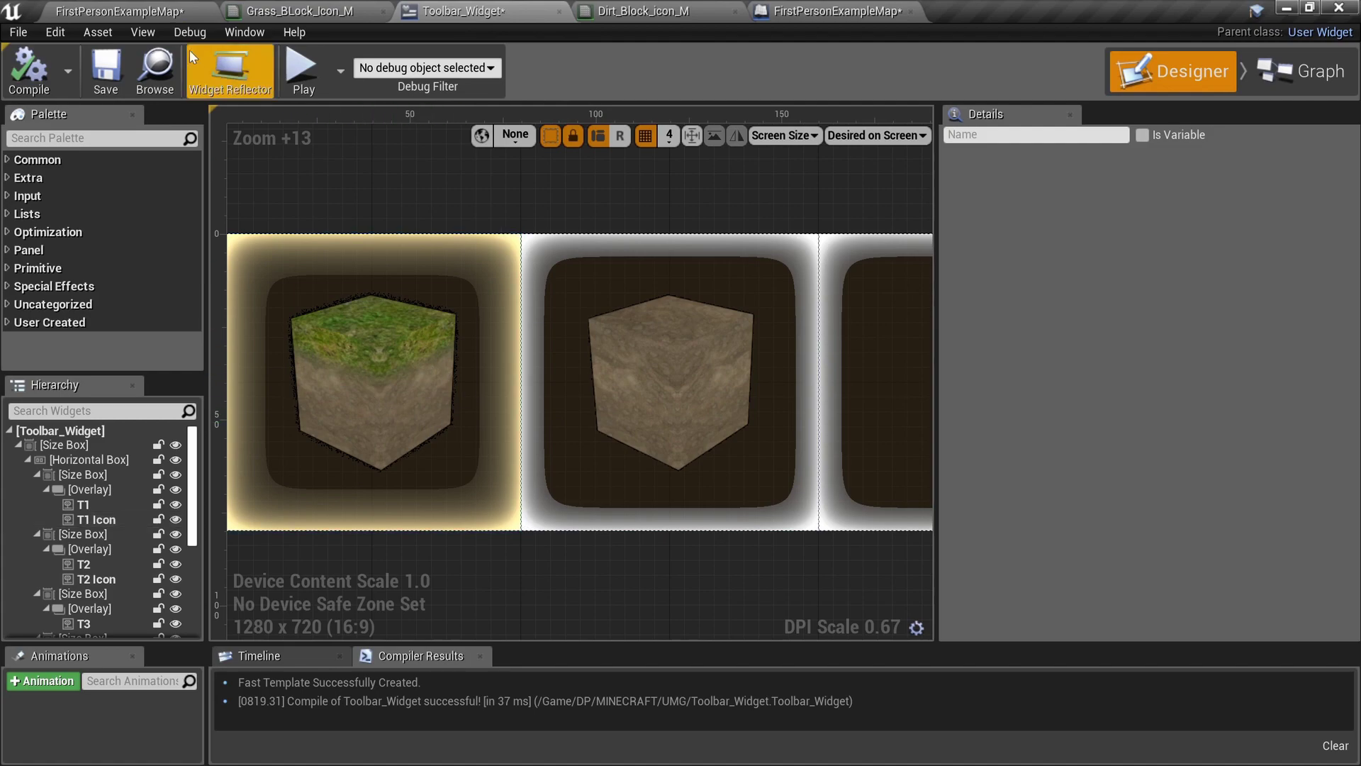
click(138, 11)
click(174, 480)
click(354, 11)
click(452, 11)
click(622, 351)
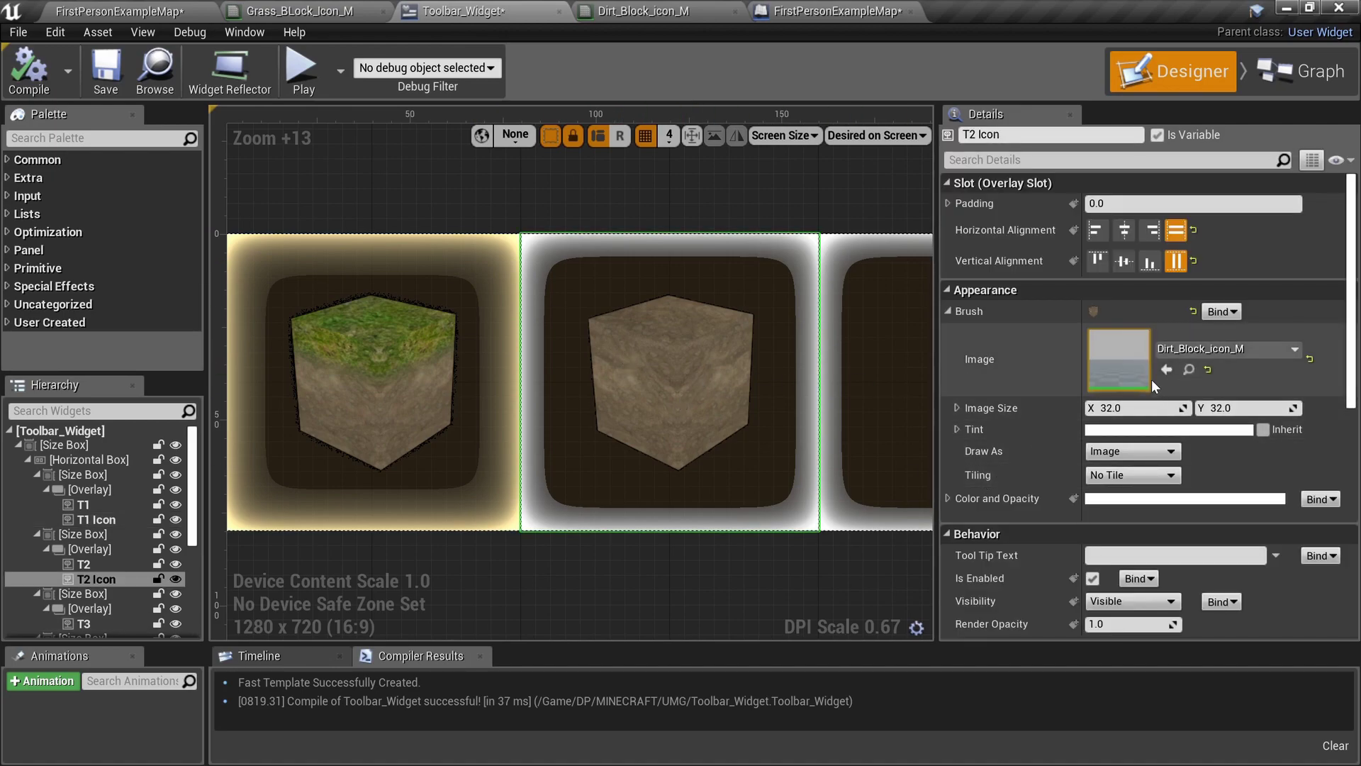
click(1166, 369)
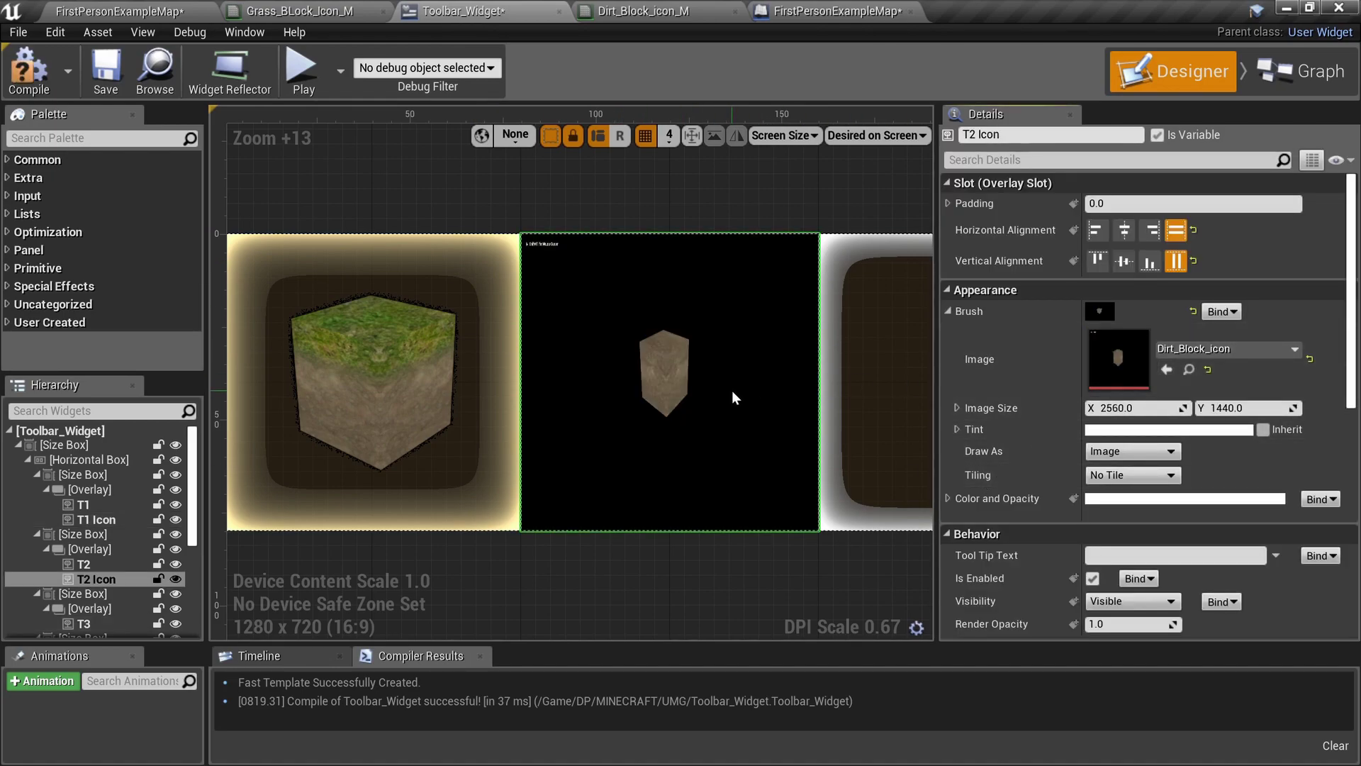
key(ctrl+z)
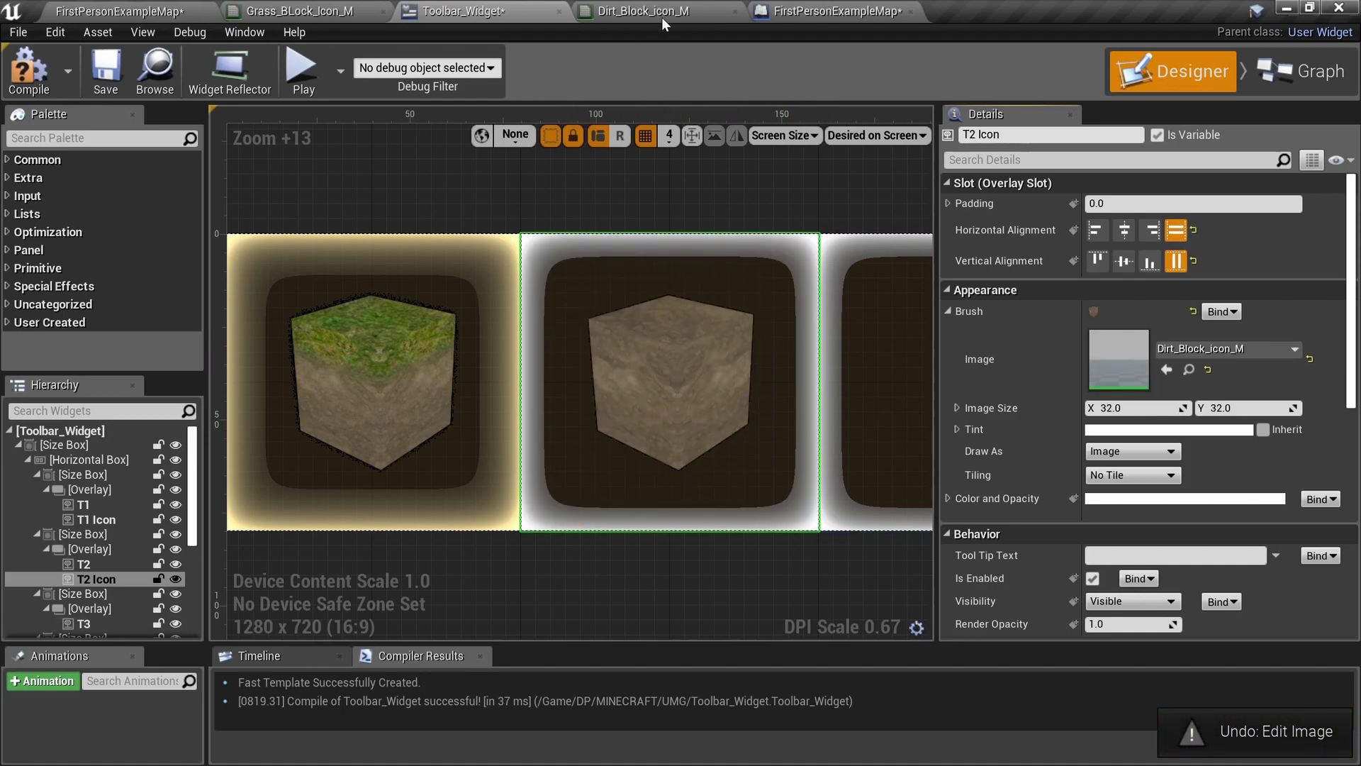
Select the TexCoord node in Dirt_Block_icon_M and examine its tiling settings and the connected UV offset nodes.
click(666, 15)
scroll(457, 293, up, 6)
drag(331, 225, 631, 423)
right_drag(618, 440, 483, 380)
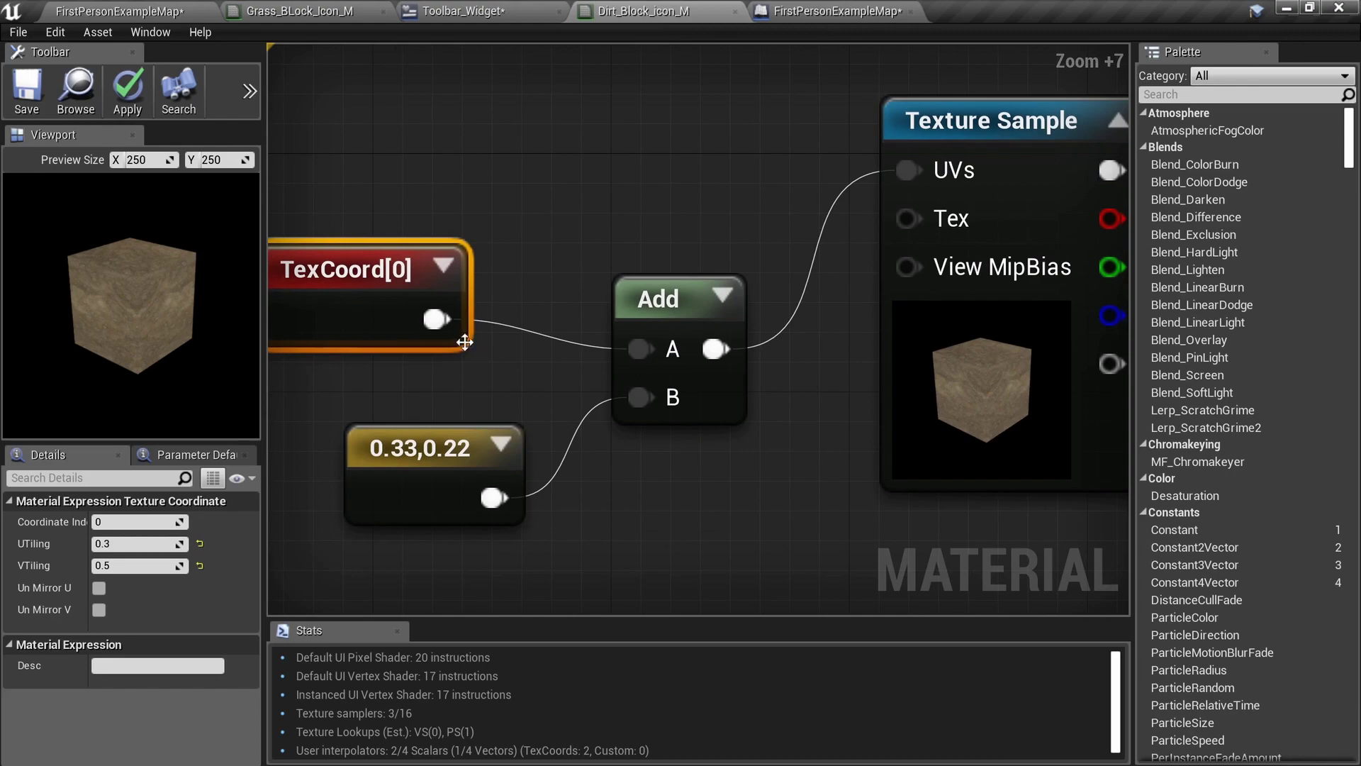
Examine how the TexCoord, 0.33,0.22 offset, Add, Texture Sample and Ceil nodes are linked in Dirt_Block_icon_M.
right_drag(424, 512, 501, 483)
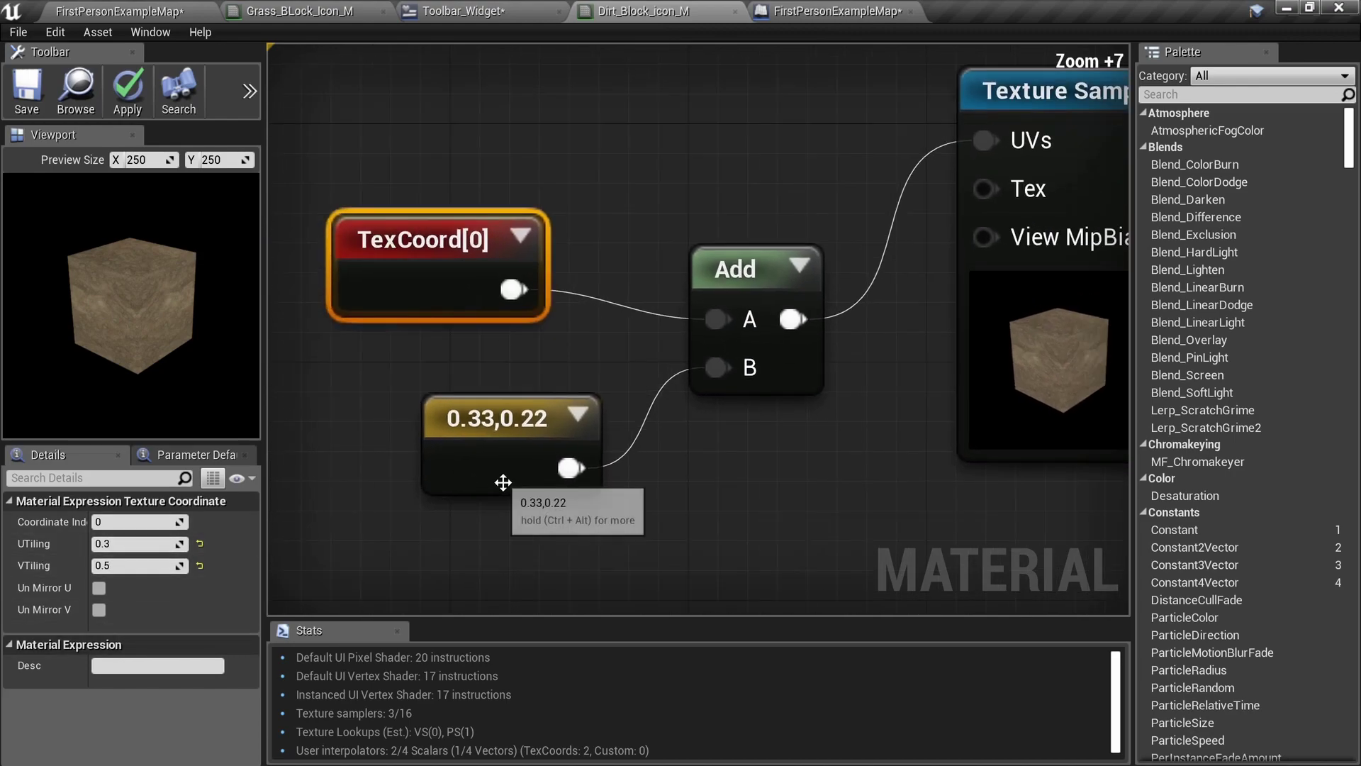
right_drag(616, 491, 493, 485)
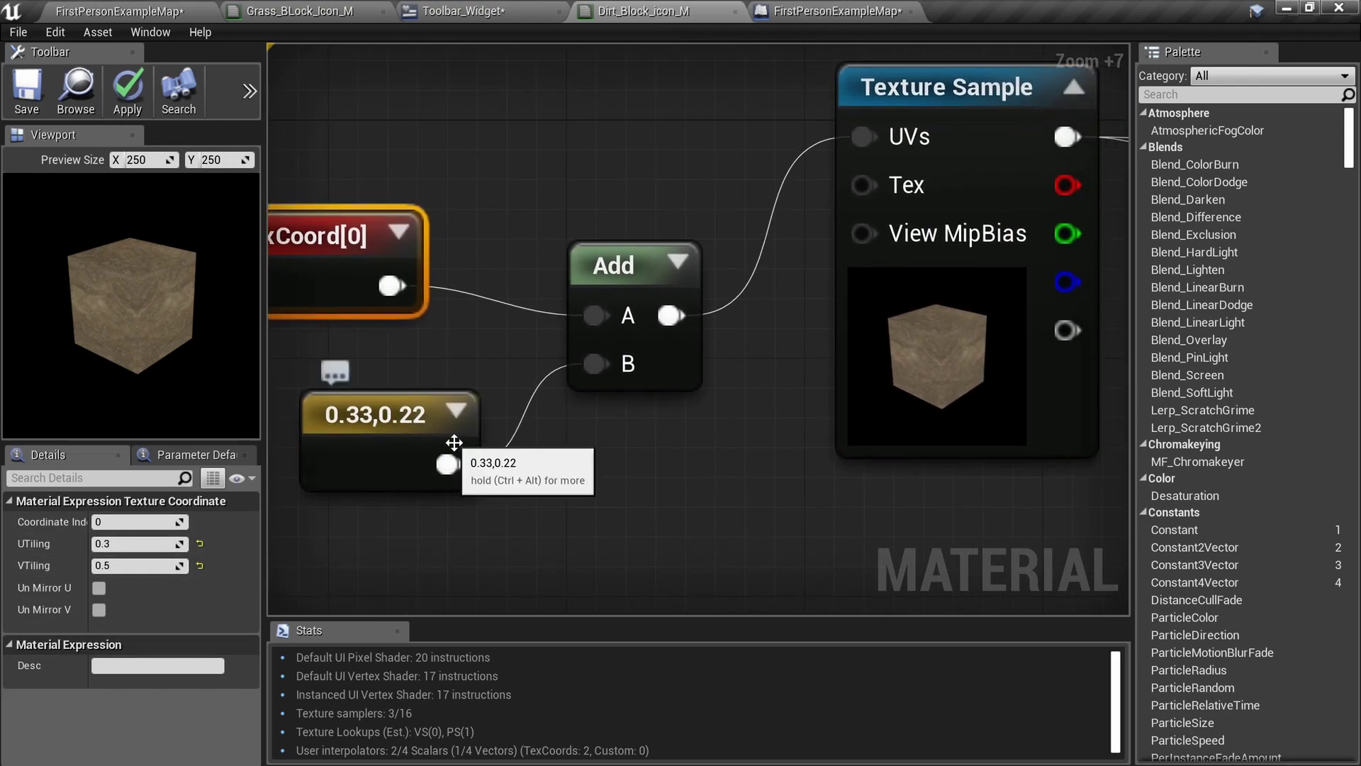
right_drag(595, 487, 388, 500)
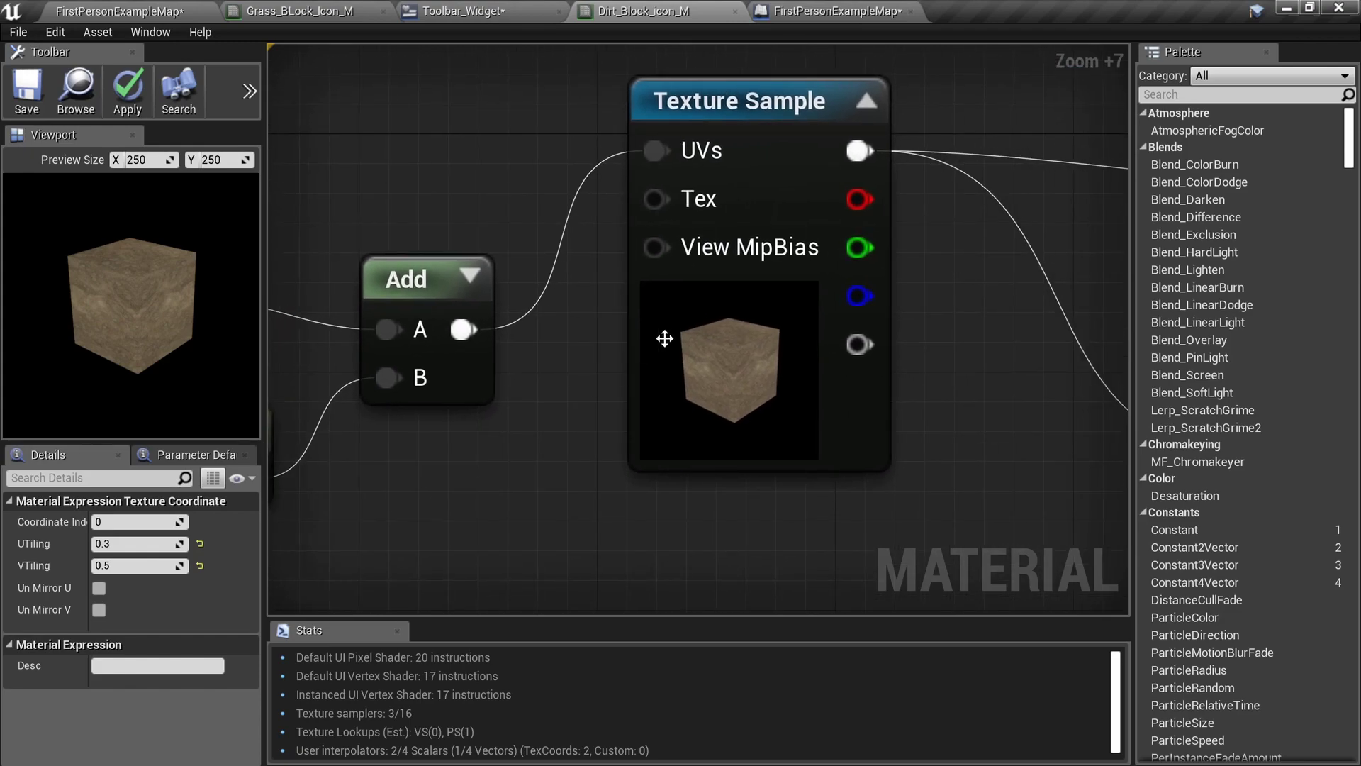
right_drag(756, 431, 598, 398)
scroll(559, 389, down, 7)
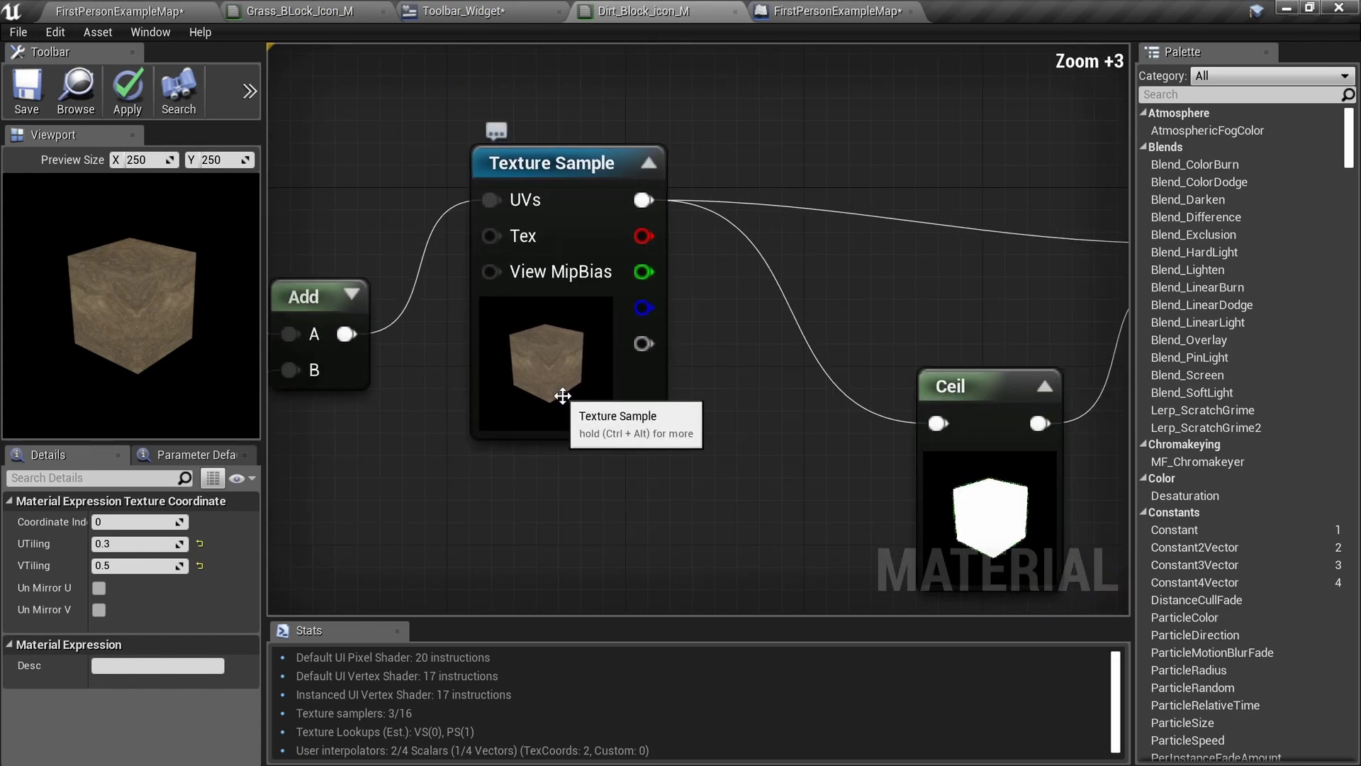
scroll(634, 335, up, 4)
right_drag(497, 375, 1054, 386)
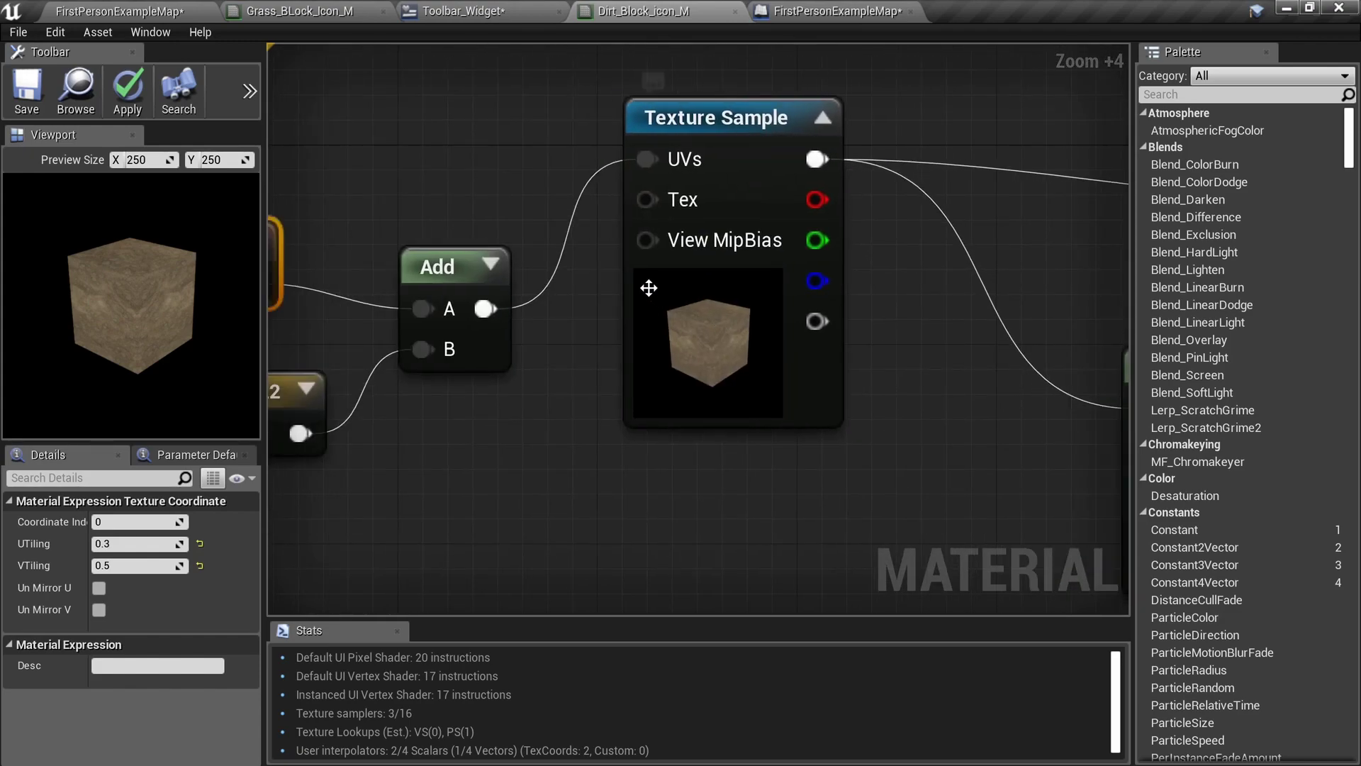
scroll(650, 288, up, 2)
right_drag(489, 367, 588, 353)
scroll(418, 213, up, 1)
scroll(498, 258, down, 2)
Open the Dirt_Block_icon texture from the ICONS folder and inspect the whole uncropped image.
click(64, 10)
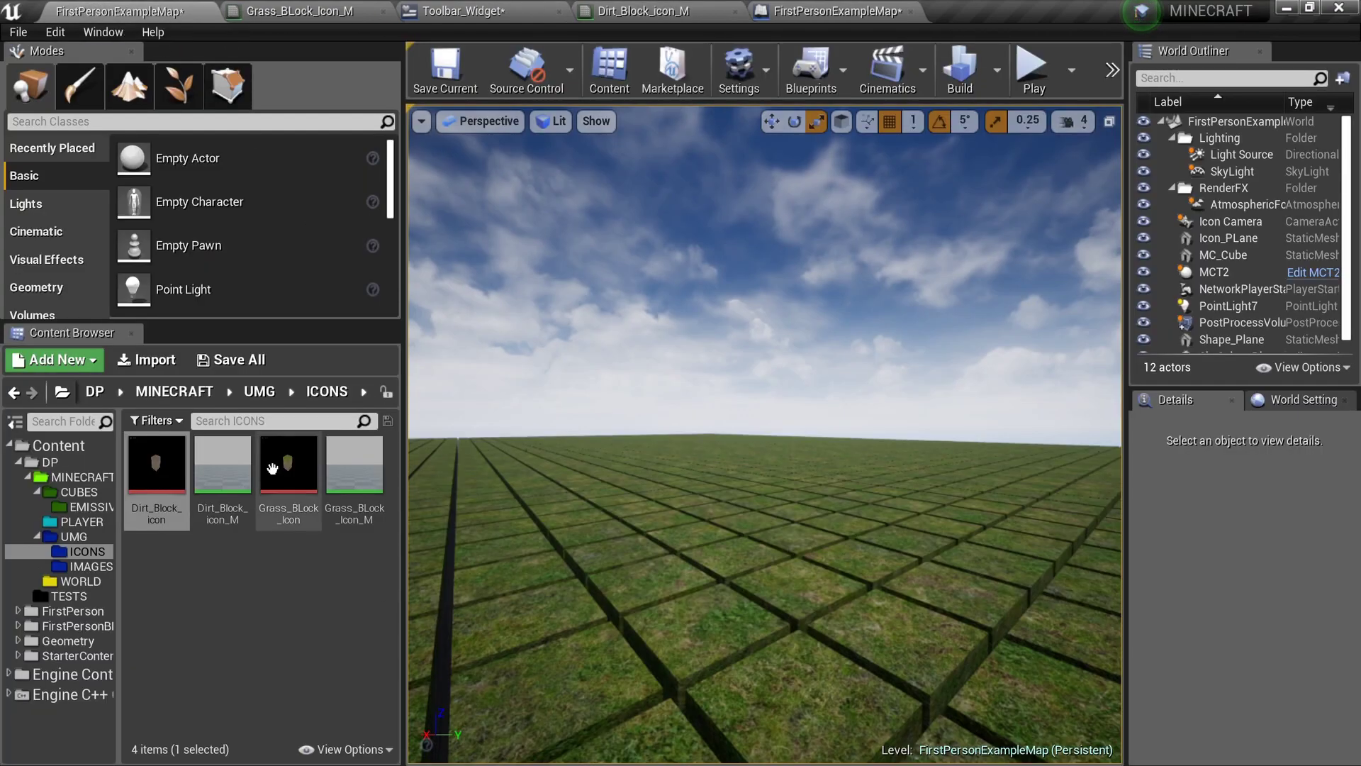
double_click(255, 455)
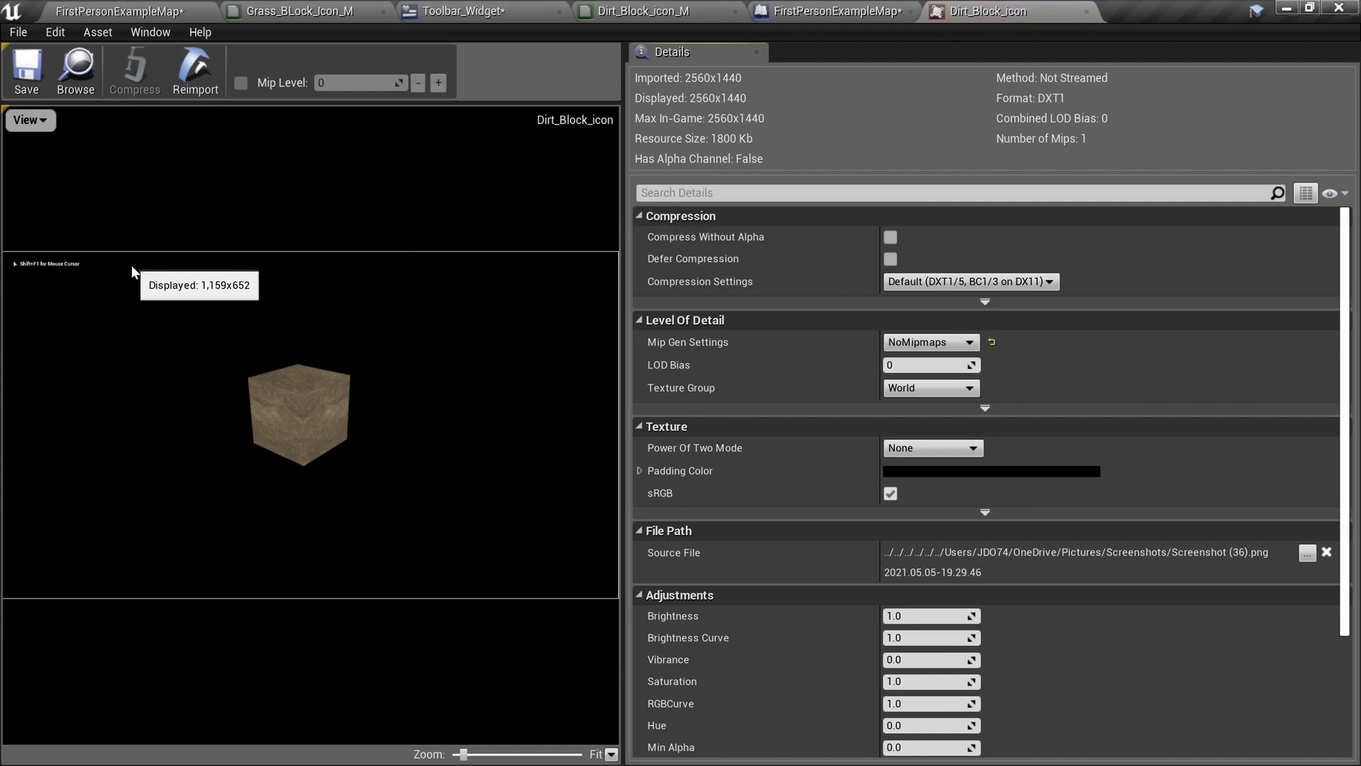
scroll(128, 265, up, 3)
scroll(118, 265, down, 3)
scroll(116, 258, up, 1)
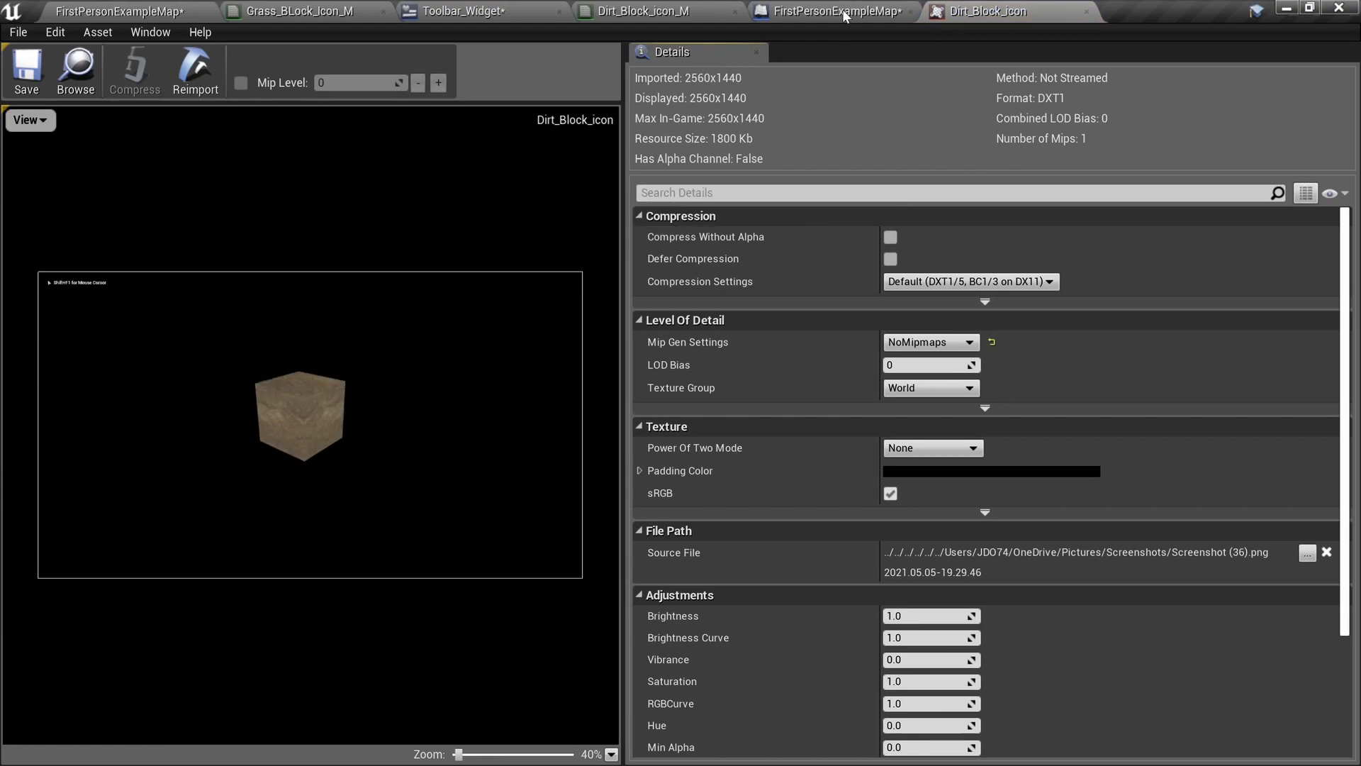
In Dirt_Block_icon_M, break the TexCoord link to Add and the Add link to the Texture Sample UVs, and view the Ceil preview.
click(692, 11)
scroll(333, 312, up, 2)
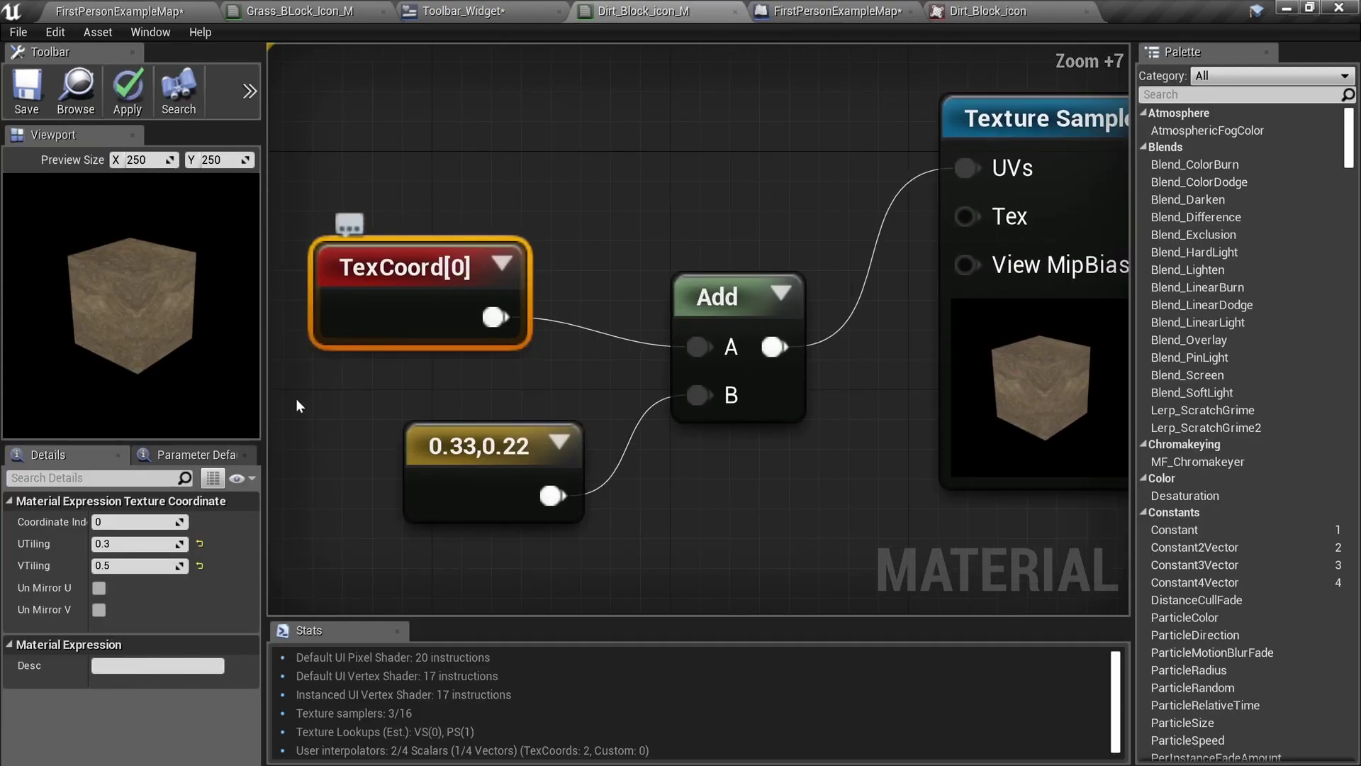
click(128, 545)
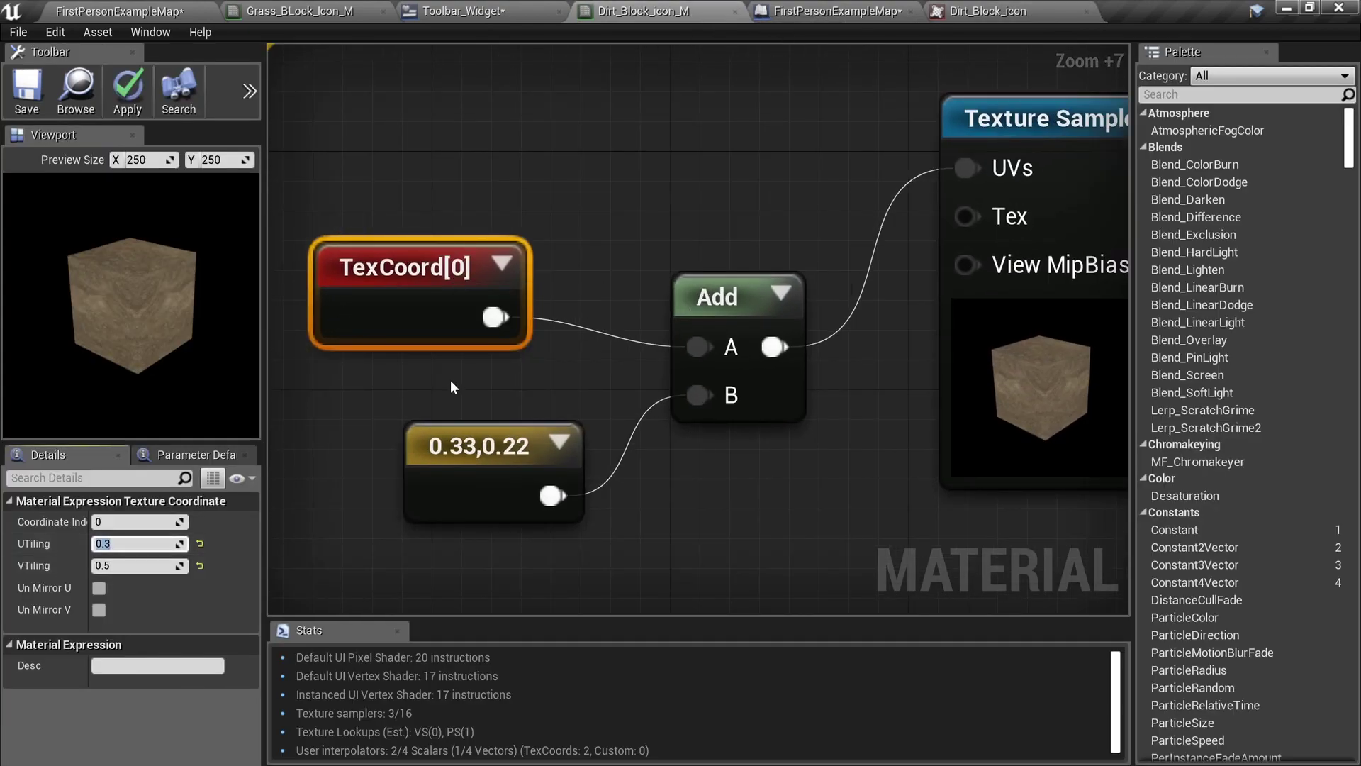
alt+click(509, 316)
right_drag(714, 359, 473, 359)
alt+click(555, 345)
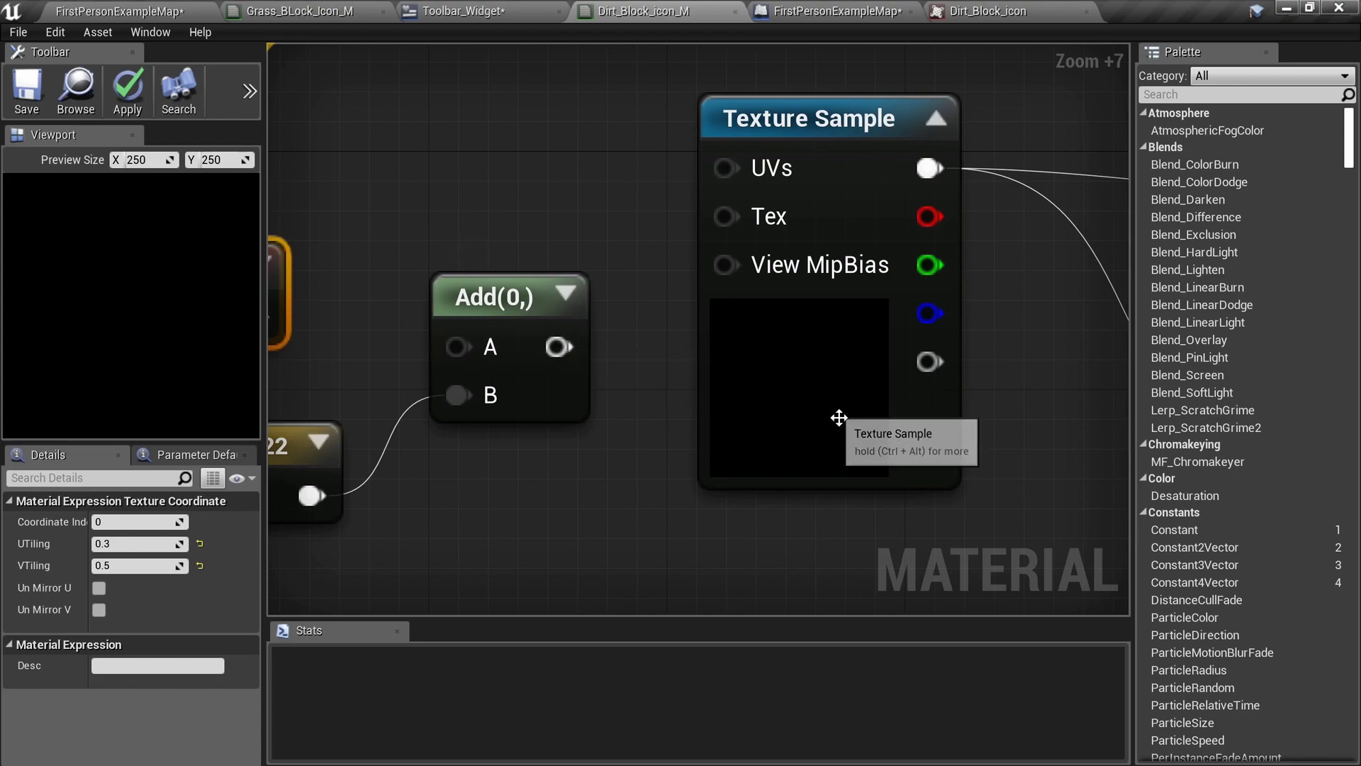
right_drag(761, 342, 705, 338)
right_drag(1113, 494, 542, 330)
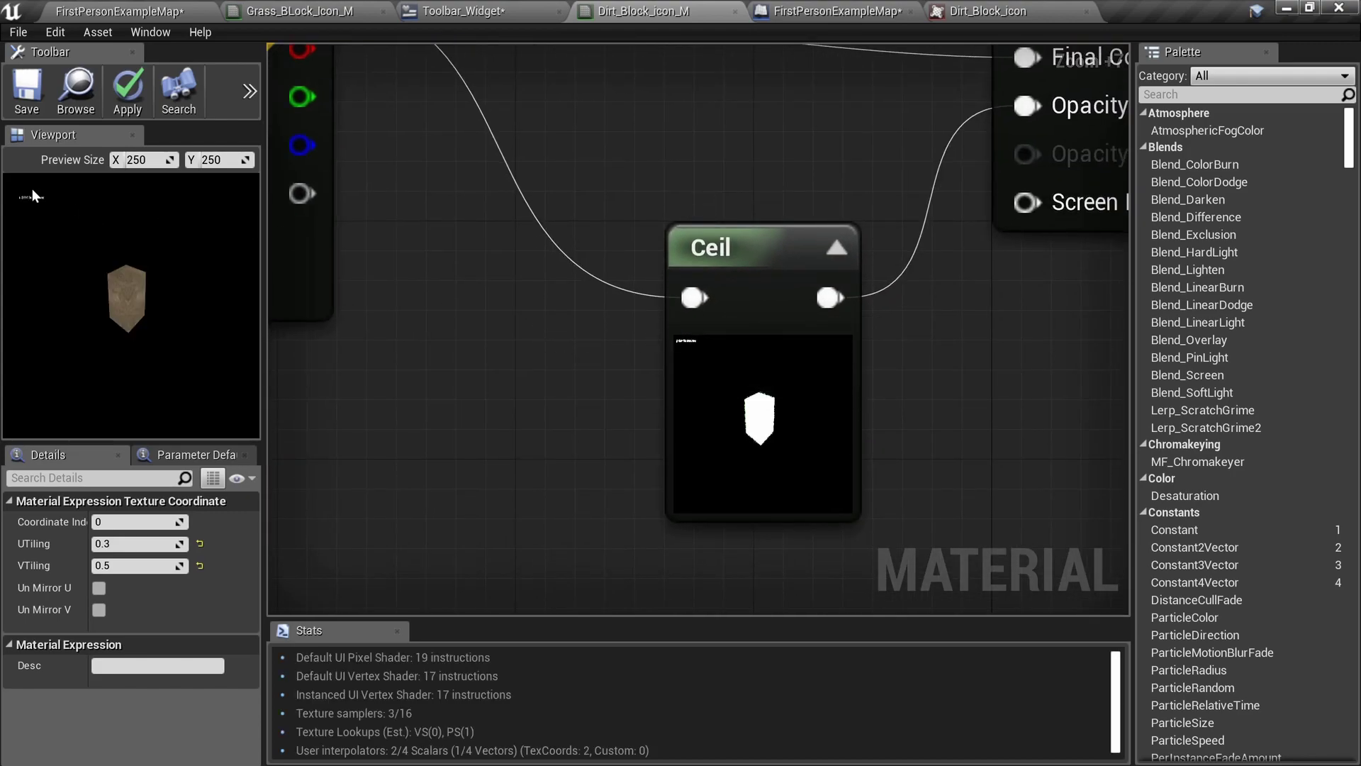
Reconnect TexCoord to Add's A input and Add's output to the Texture Sample UVs, and save the material.
right_drag(390, 299, 911, 423)
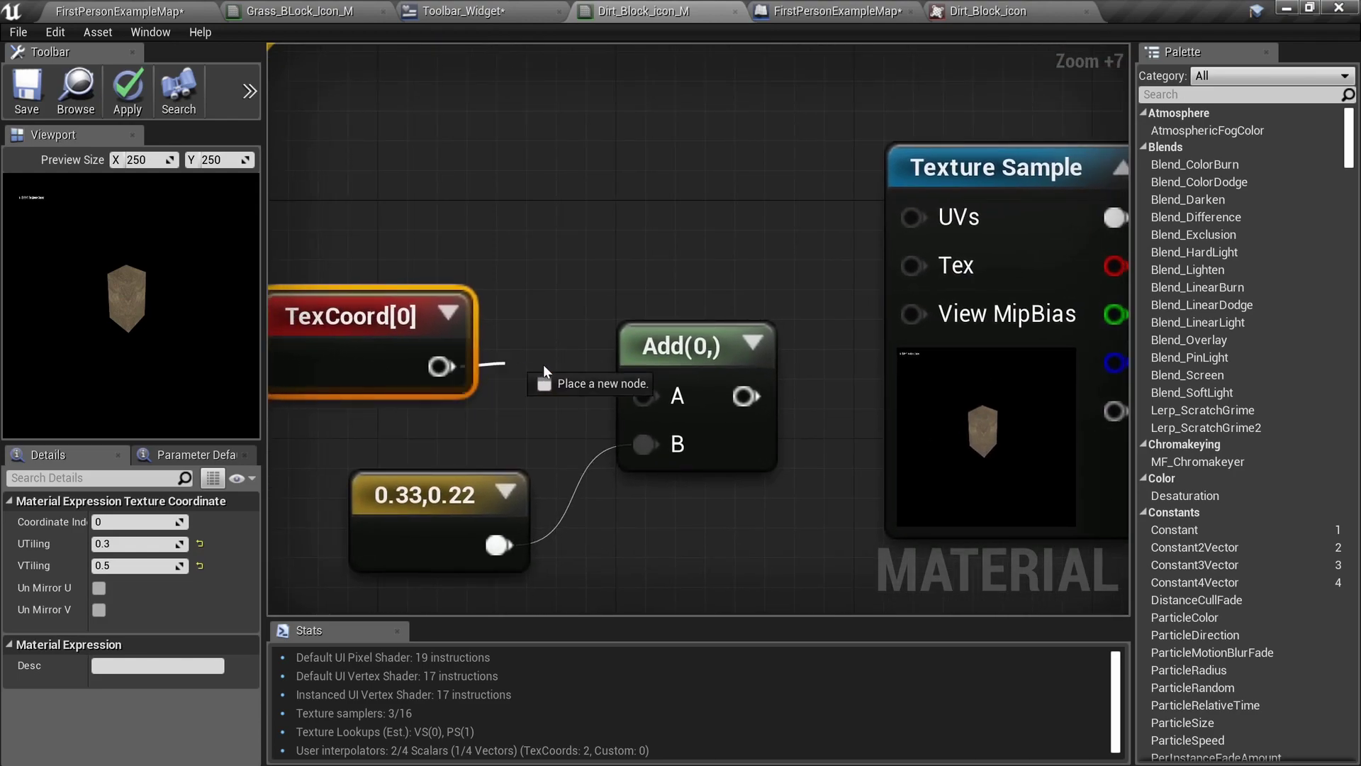
drag(653, 390, 652, 395)
drag(720, 396, 914, 217)
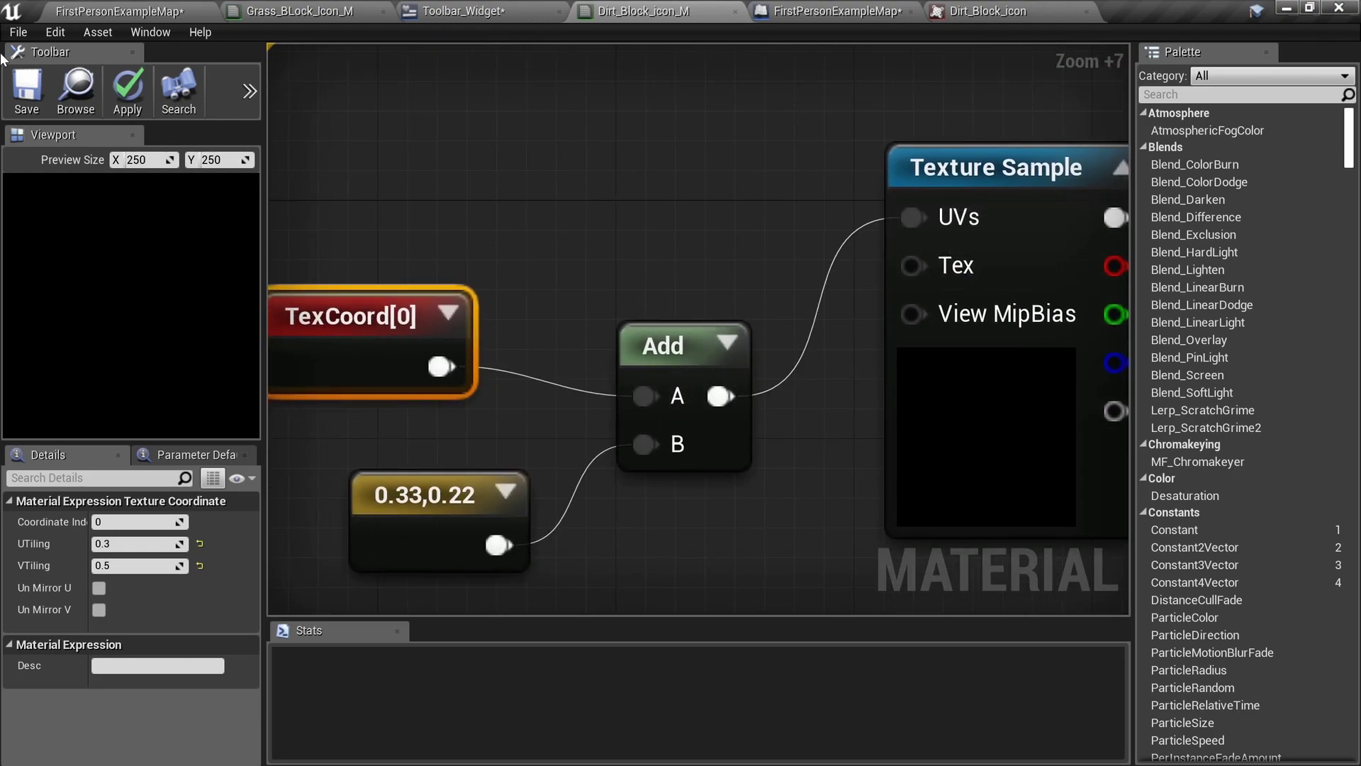
click(21, 89)
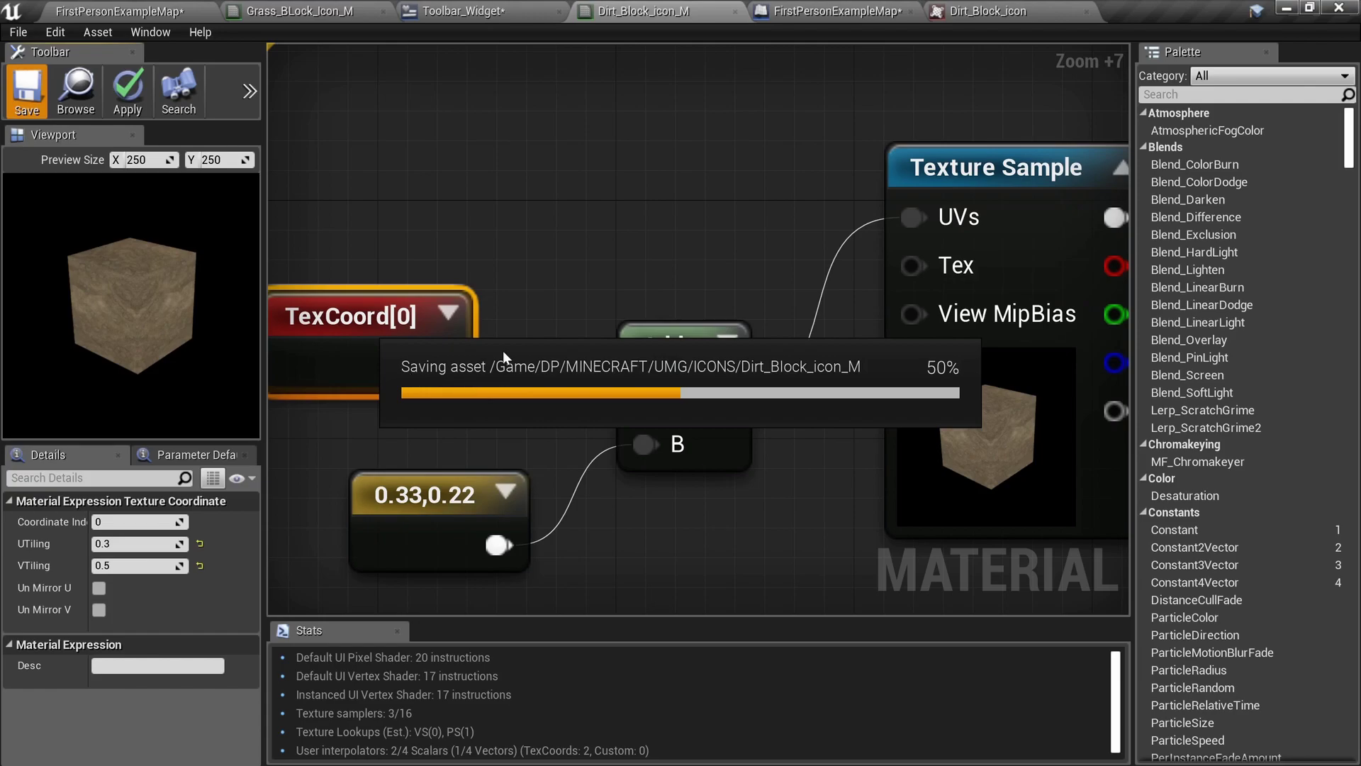
scroll(547, 330, down, 9)
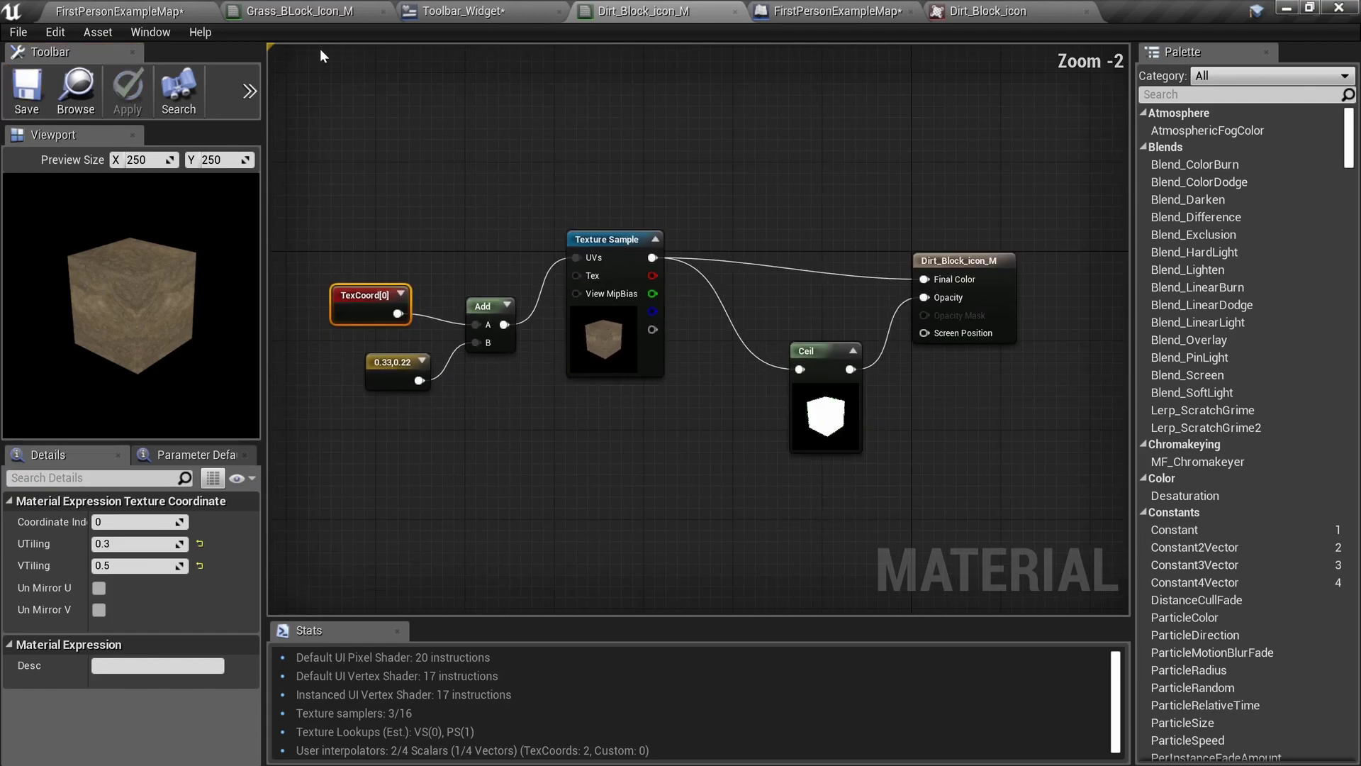
Play the level full-screen, walk around to check the toolbar's grass and dirt icons, and end the play session.
click(135, 11)
key(F11)
key(alt+p)
key(w)
key(a)
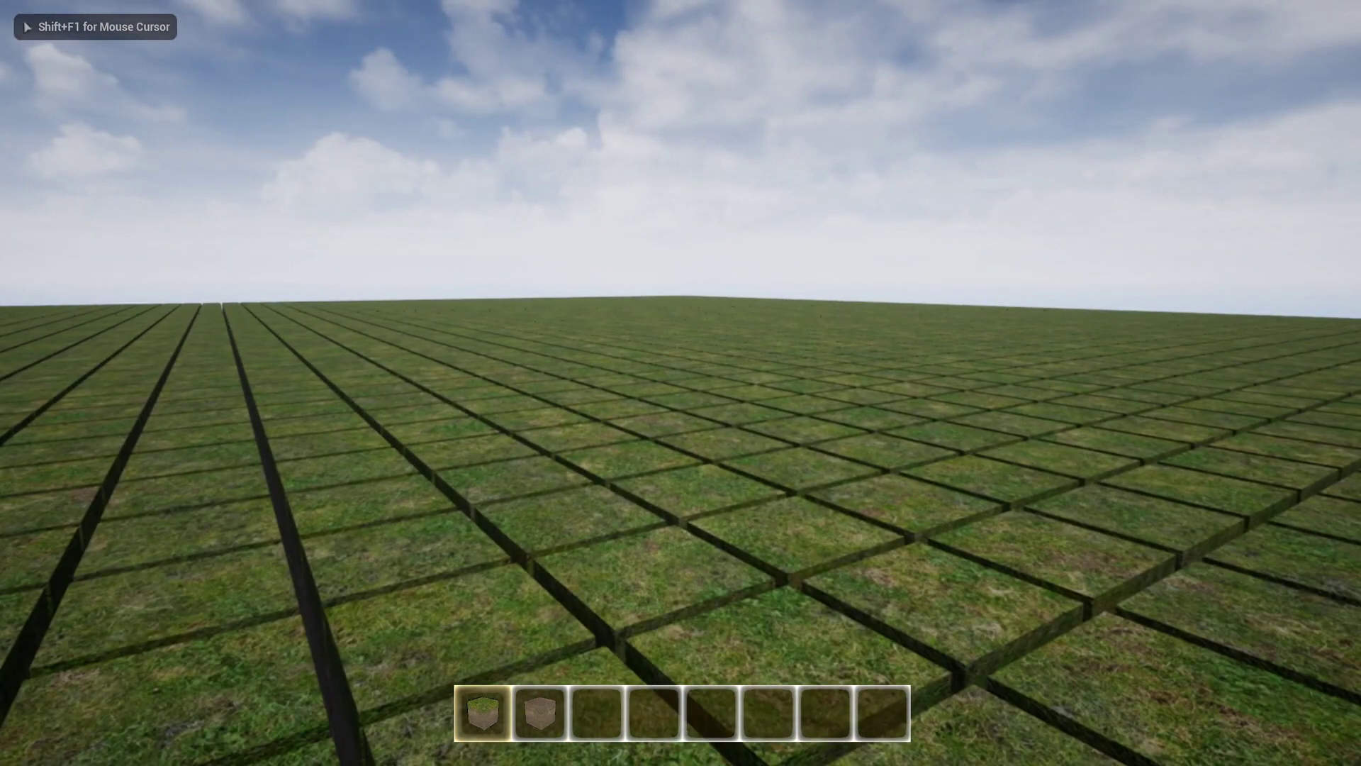
key(w)
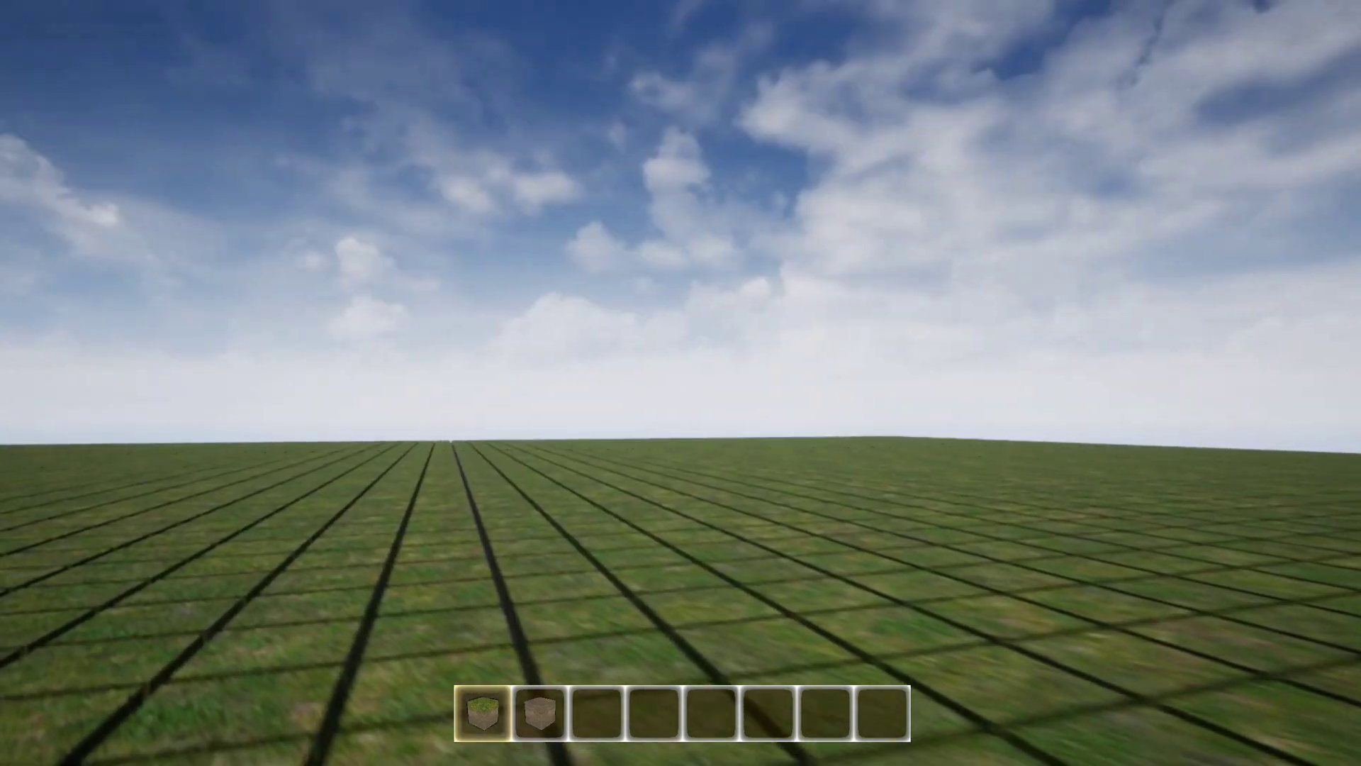
key(w)
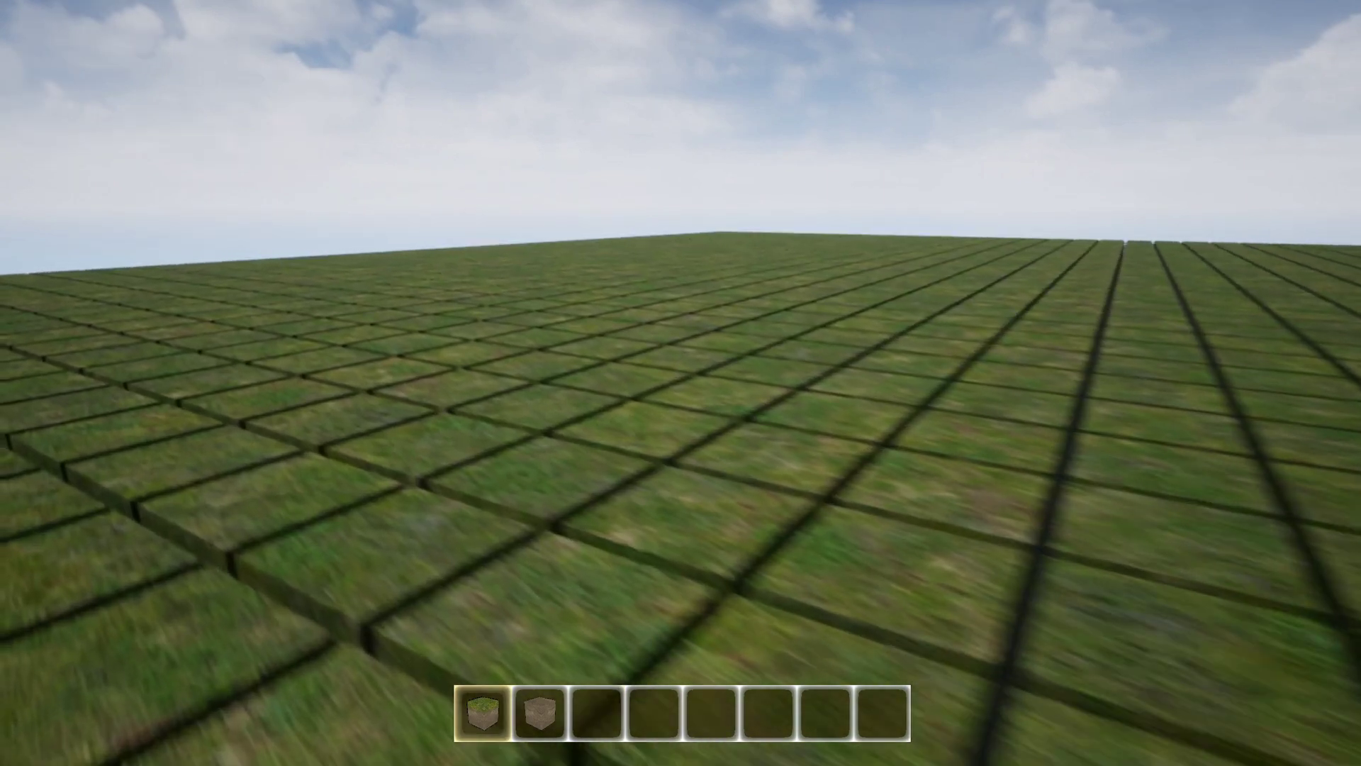
key(shift+F1)
key(F11)
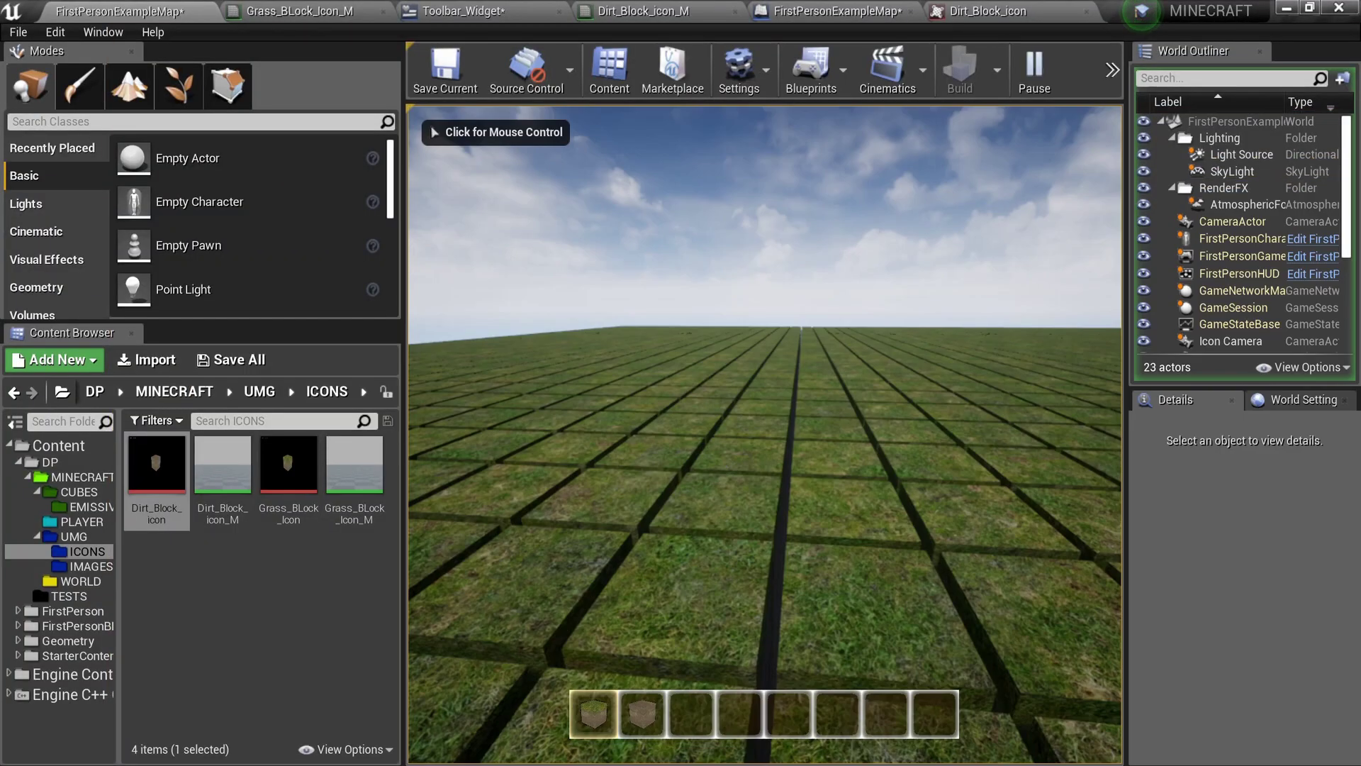
key(Escape)
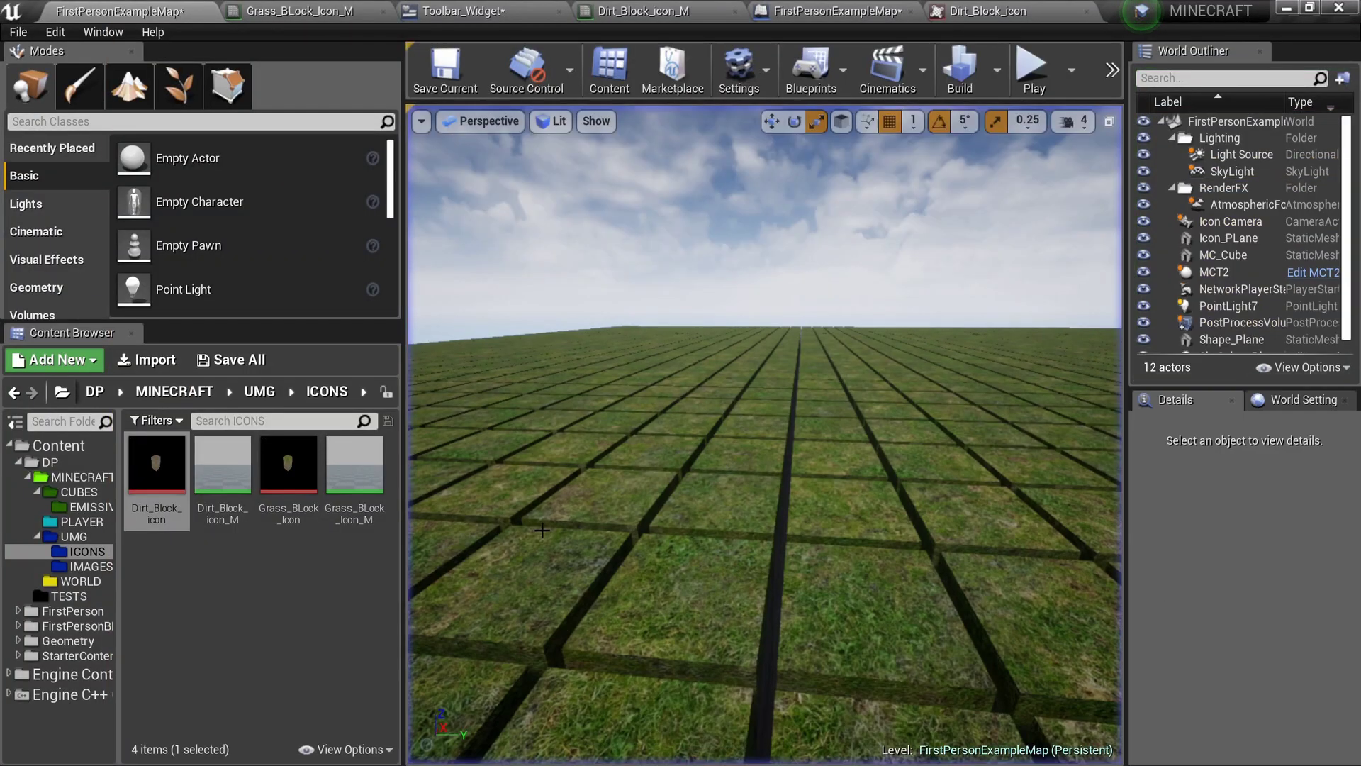
Review the two icon slots in Toolbar_Widget and compare them with the Dirt_Block_icon_M node graph.
click(433, 17)
scroll(491, 292, down, 8)
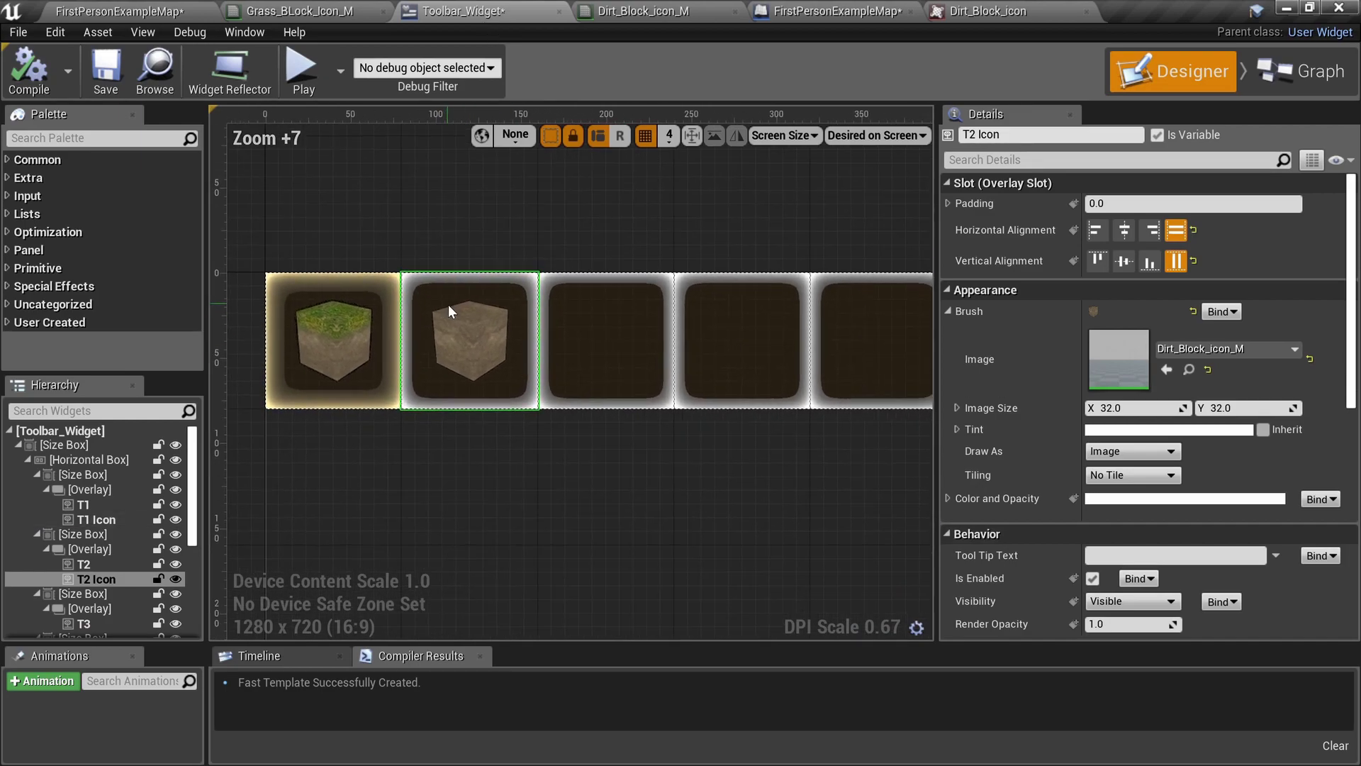
right_drag(618, 451, 553, 427)
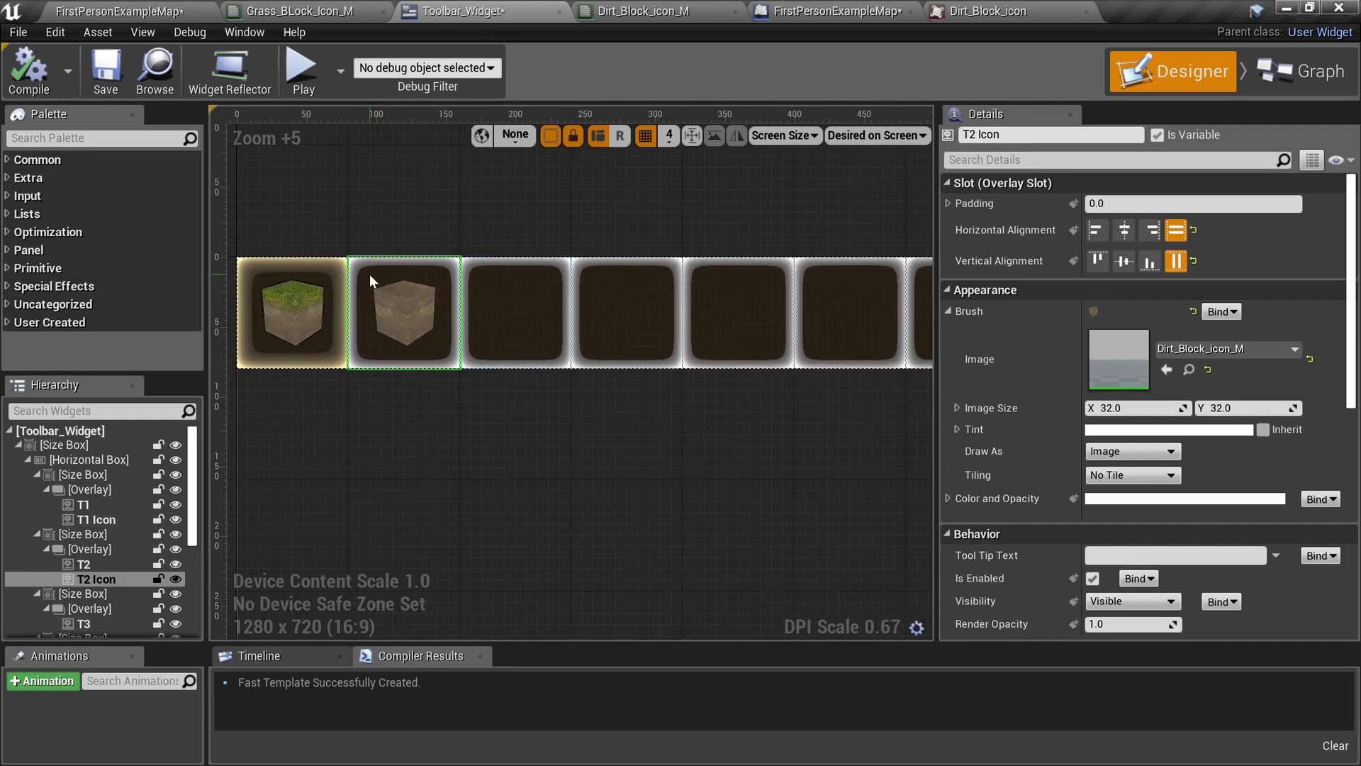
click(654, 15)
scroll(451, 293, up, 4)
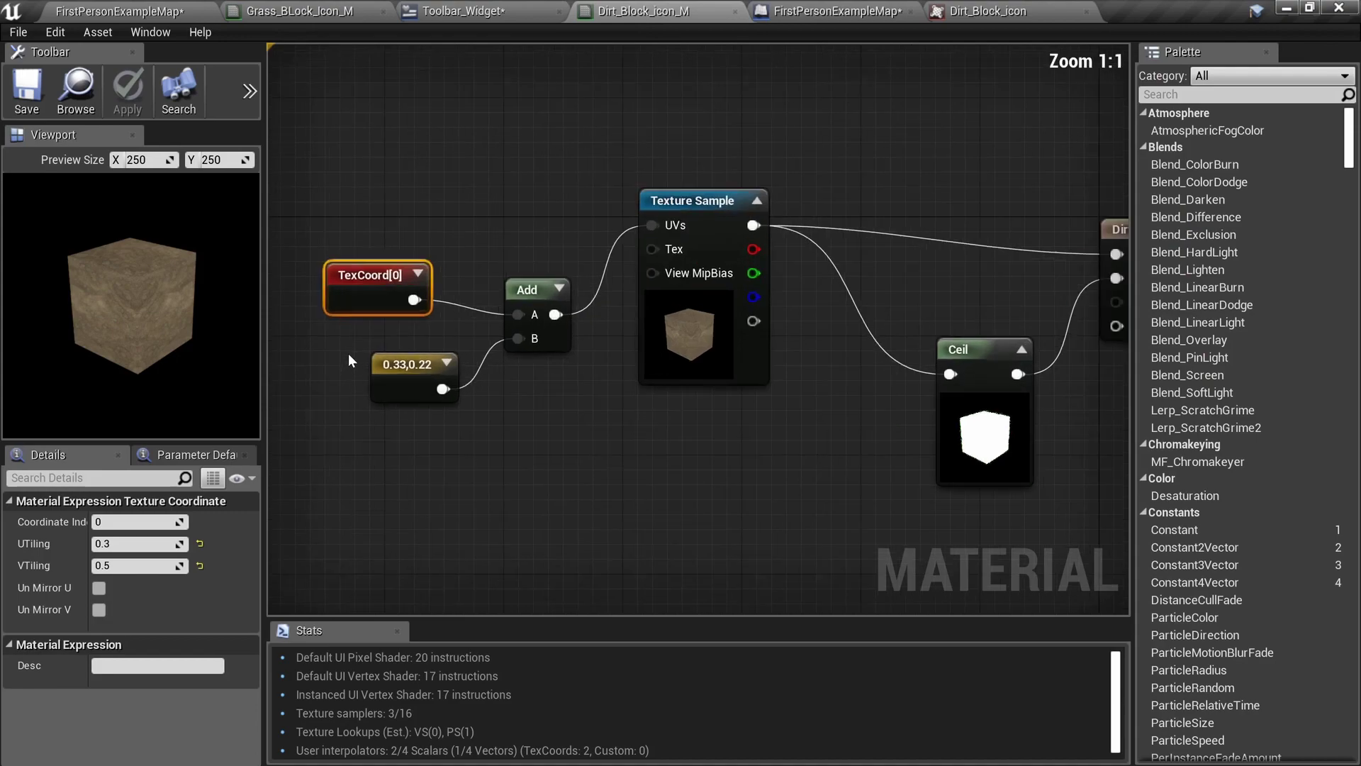
scroll(908, 388, up, 2)
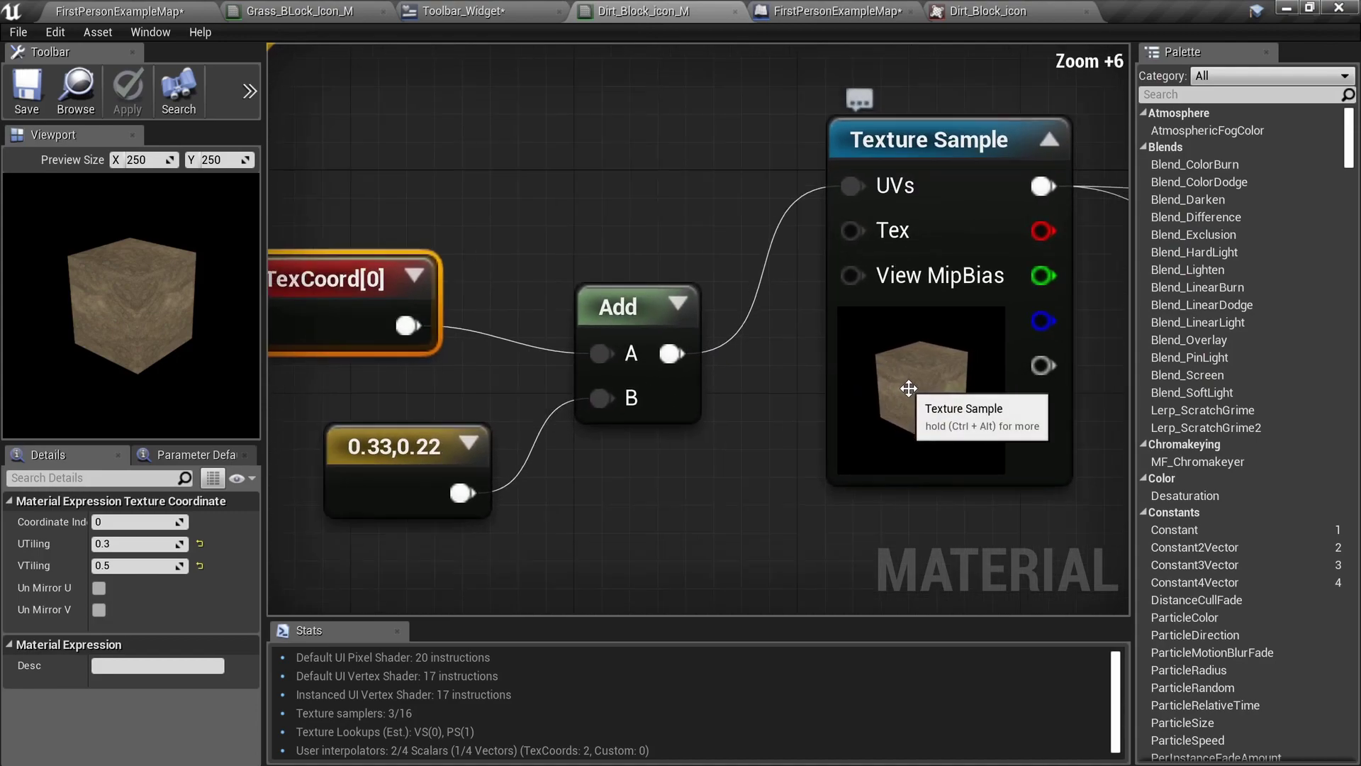
scroll(908, 388, down, 3)
right_drag(930, 297, 823, 285)
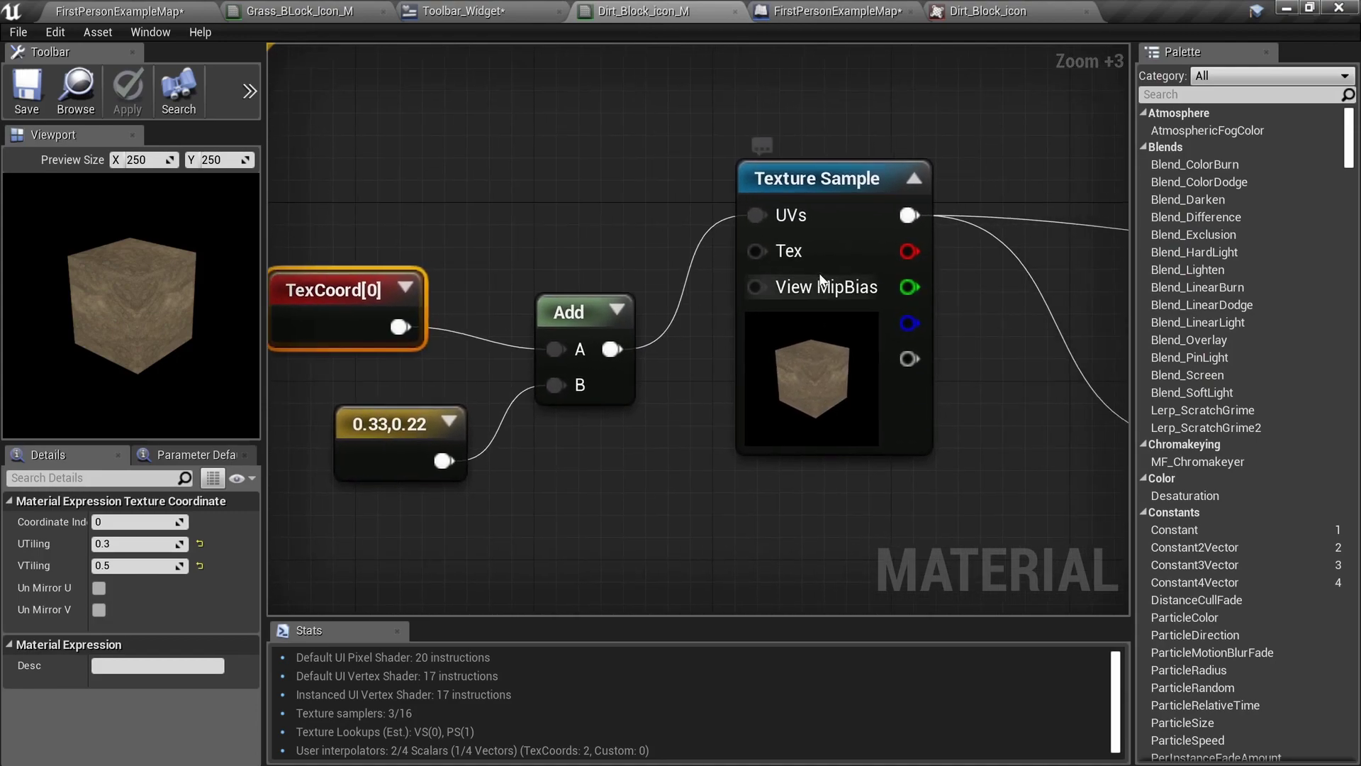
Inspect MC_Cube and the Icon Camera preview in the level, and view the captured screenshots in the Import dialog without importing any.
click(819, 6)
click(180, 7)
right_drag(764, 397, 957, 450)
click(774, 374)
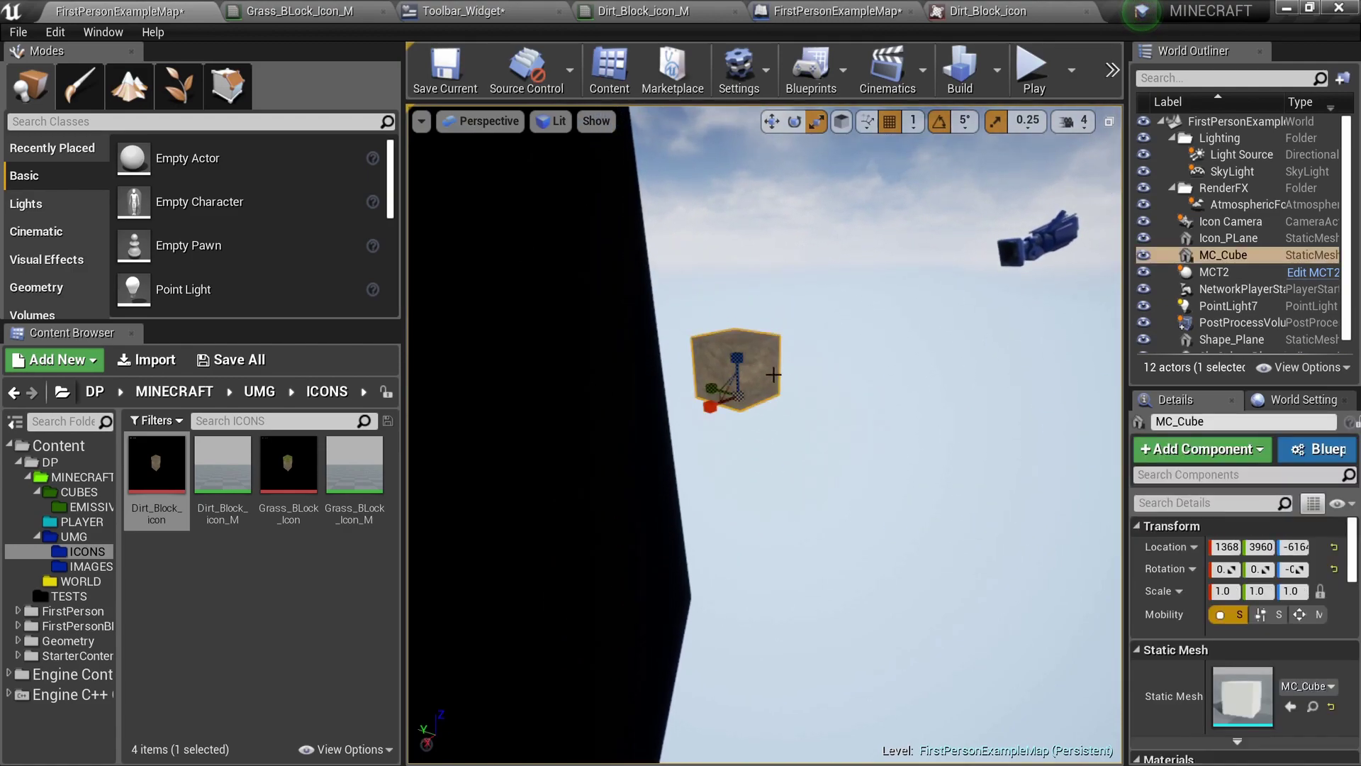
click(1037, 239)
key(w)
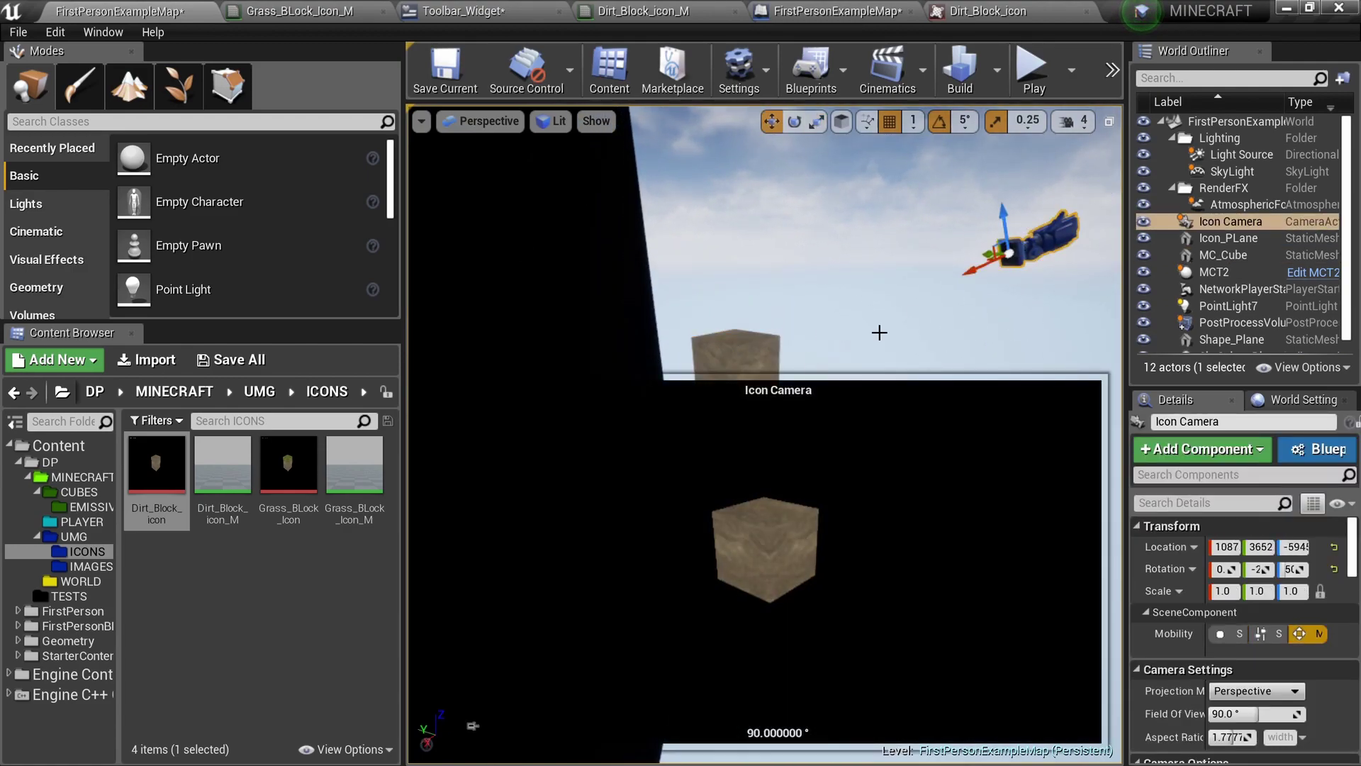
right_drag(771, 297, 738, 326)
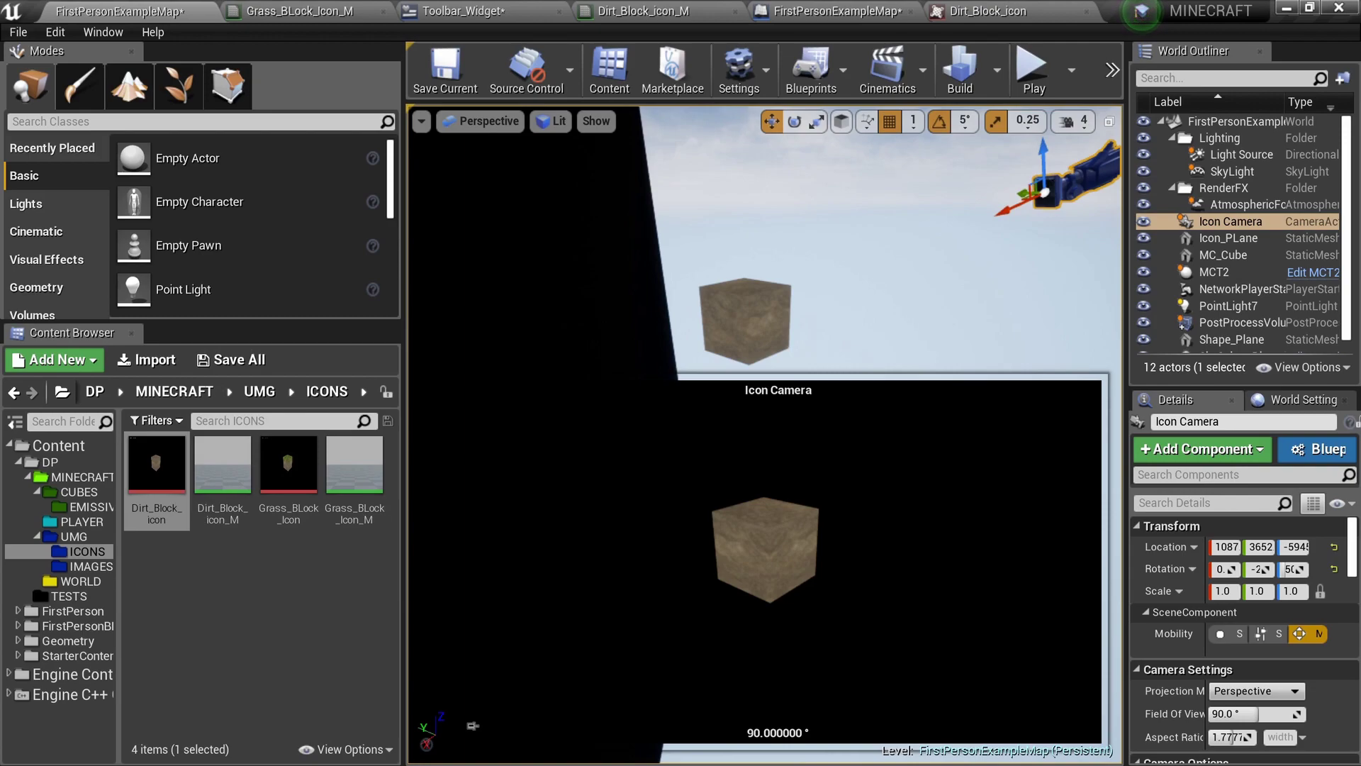
right_drag(803, 257, 878, 266)
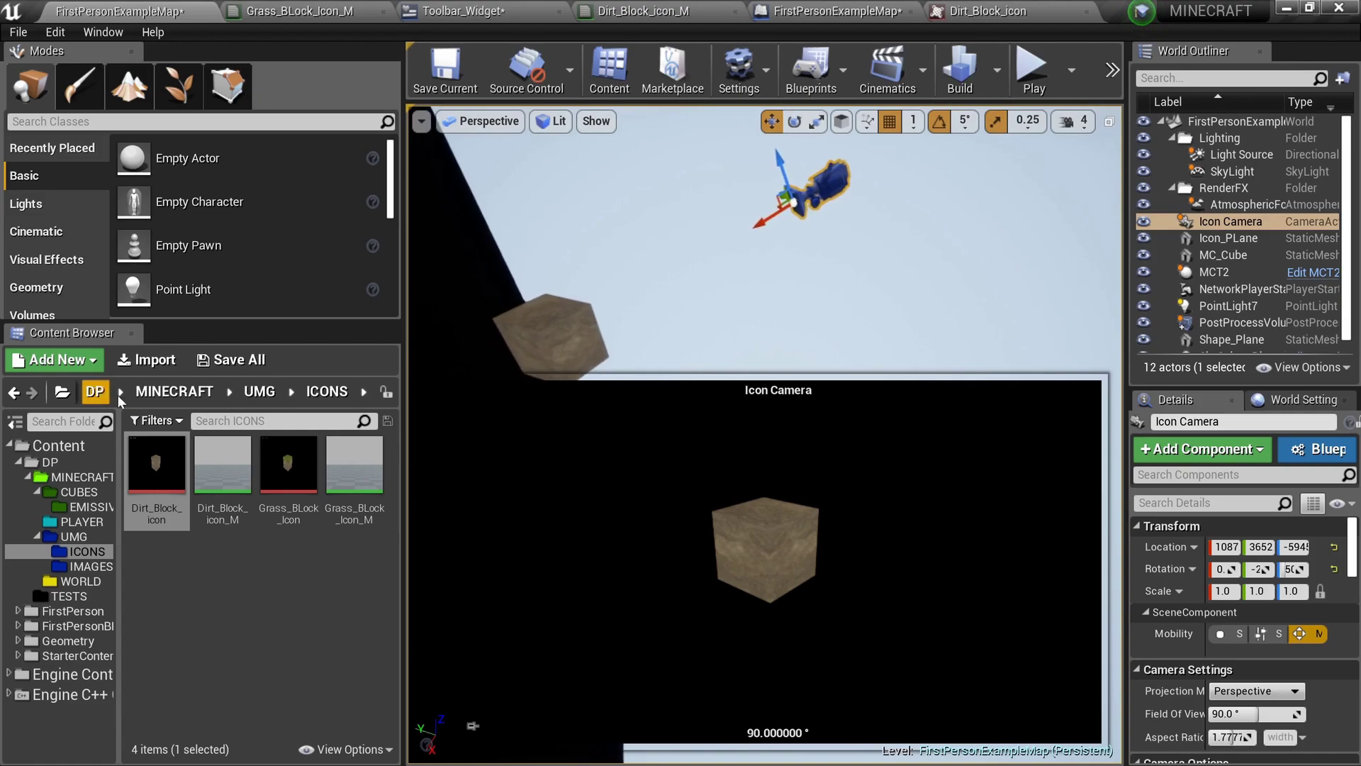
click(164, 374)
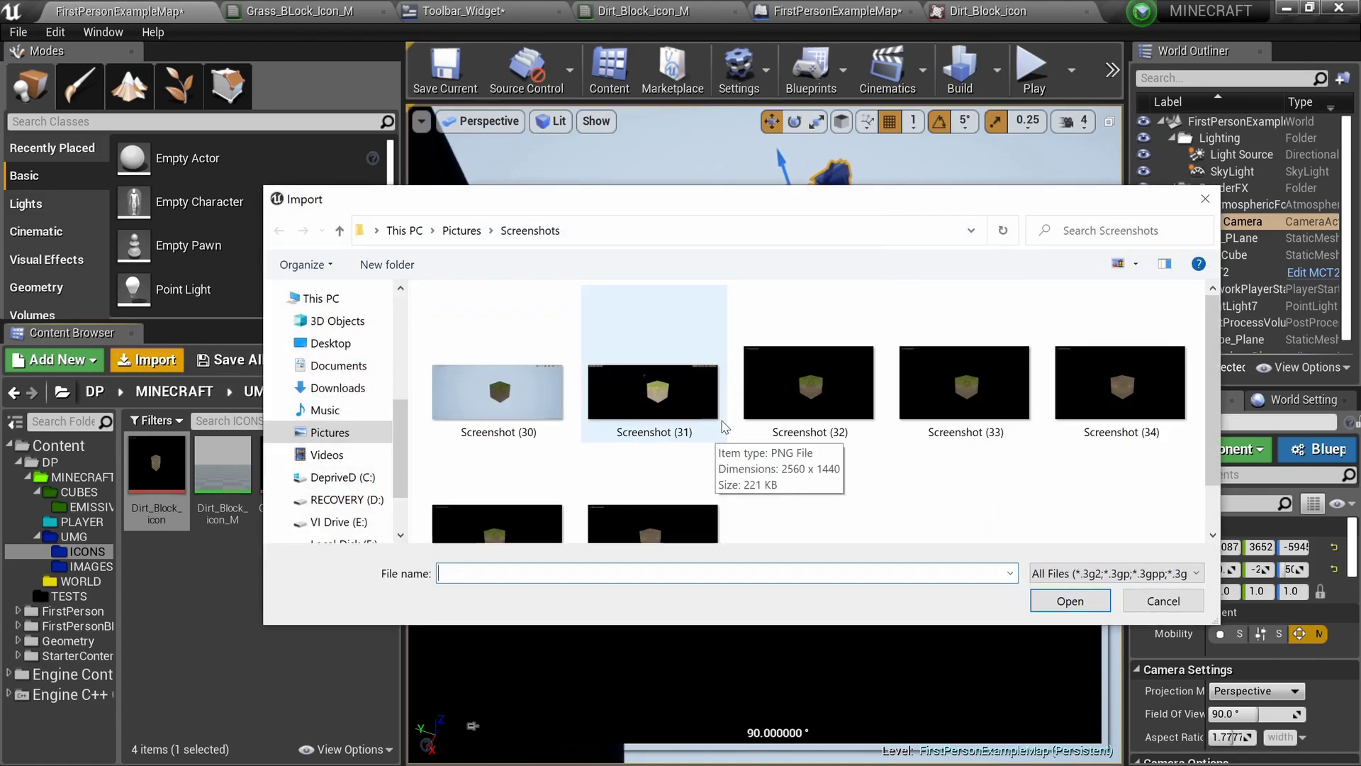
click(1205, 208)
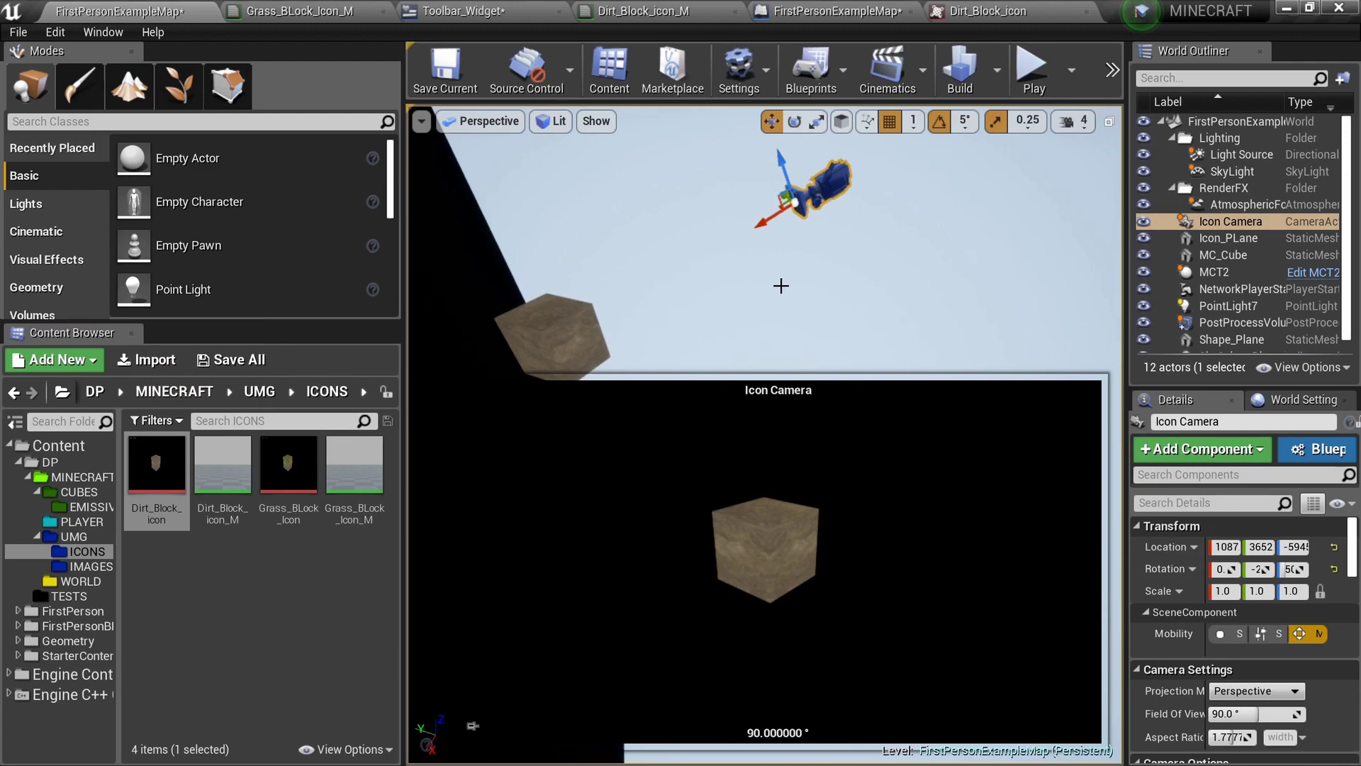
Fly around the level in the full-screen viewport to view the grass and dirt block terrain, and restore the editor layout.
key(s)
right_drag(771, 217, 220, 198)
click(689, 246)
key(F11)
key(w)
key(e)
key(s)
key(d)
key(w)
key(d)
key(s)
key(s)
key(w)
key(d)
key(e)
key(s)
key(q)
key(w)
right_drag(858, 723, 1163, 652)
right_drag(681, 383, 298, 284)
key(e)
key(e)
right_drag(691, 227, 651, 246)
key(s)
key(w)
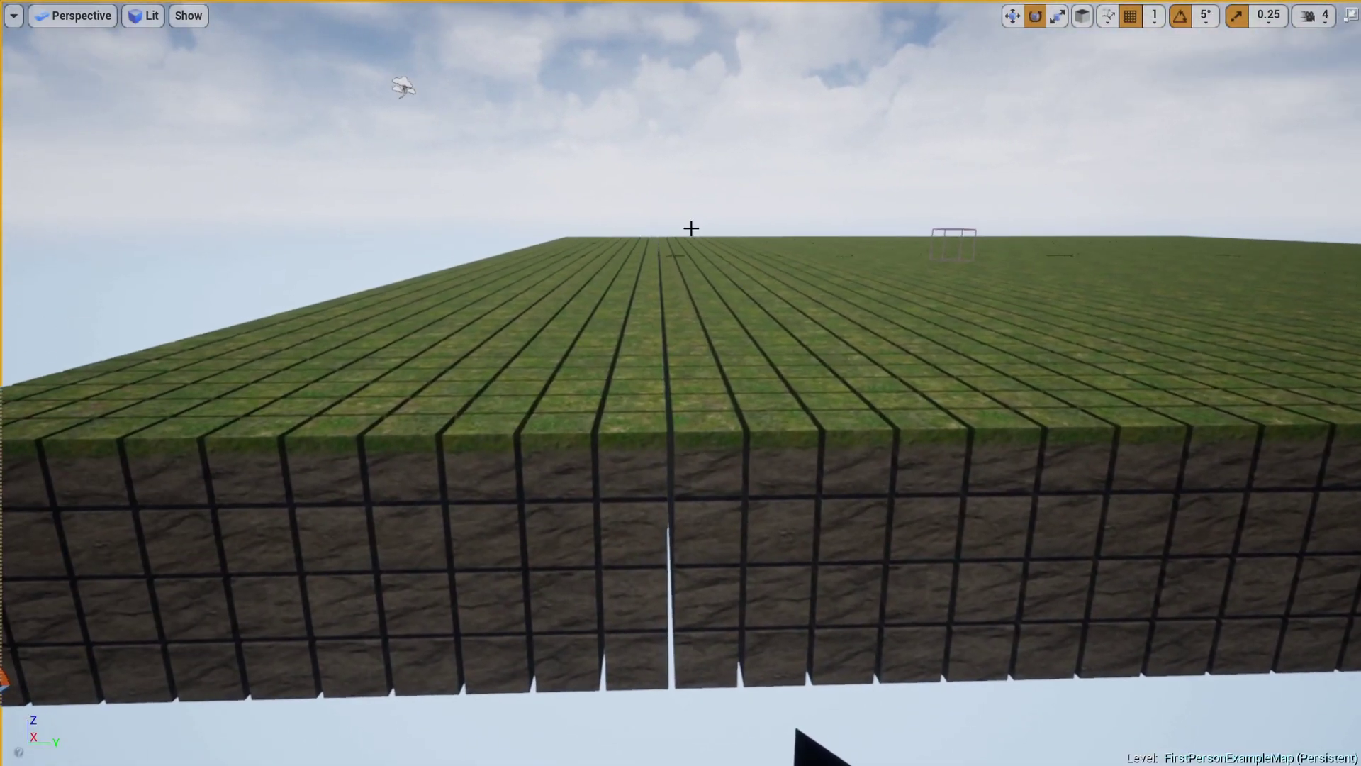
key(F11)
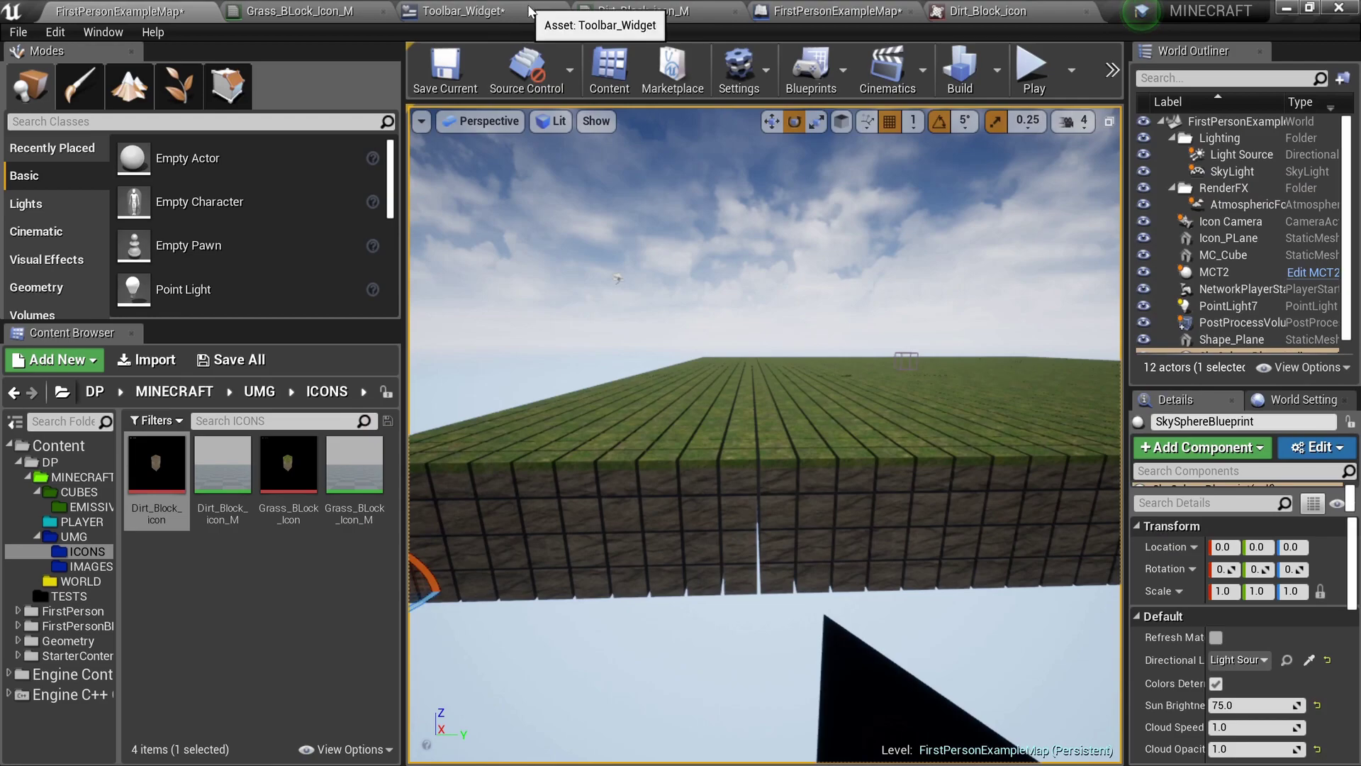
Open the FirstPersonExampleMap level blueprint to view its Event BeginPlay node and Icon Shot group.
click(629, 14)
click(629, 14)
click(802, 8)
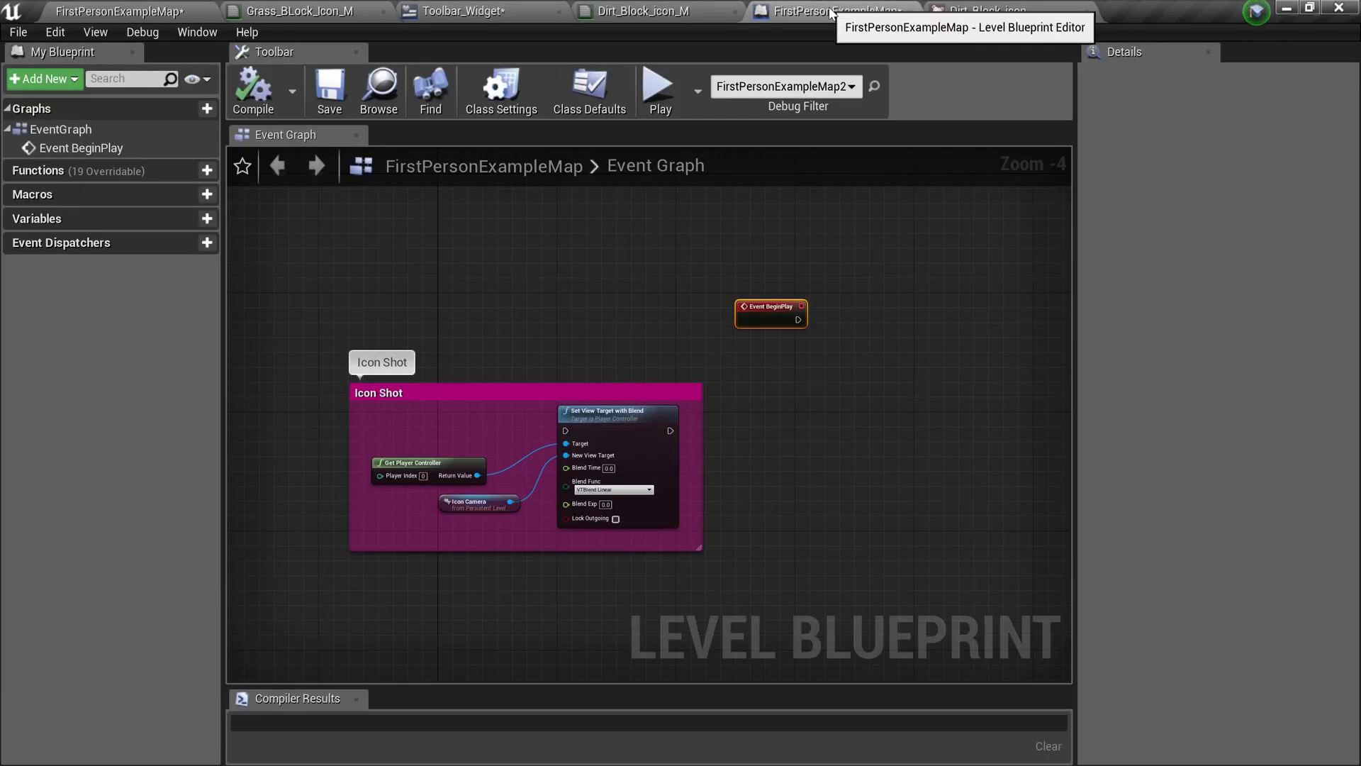
Examine the dirt block icon in the T2 Icon slot of Toolbar_Widget up close.
click(615, 13)
click(464, 12)
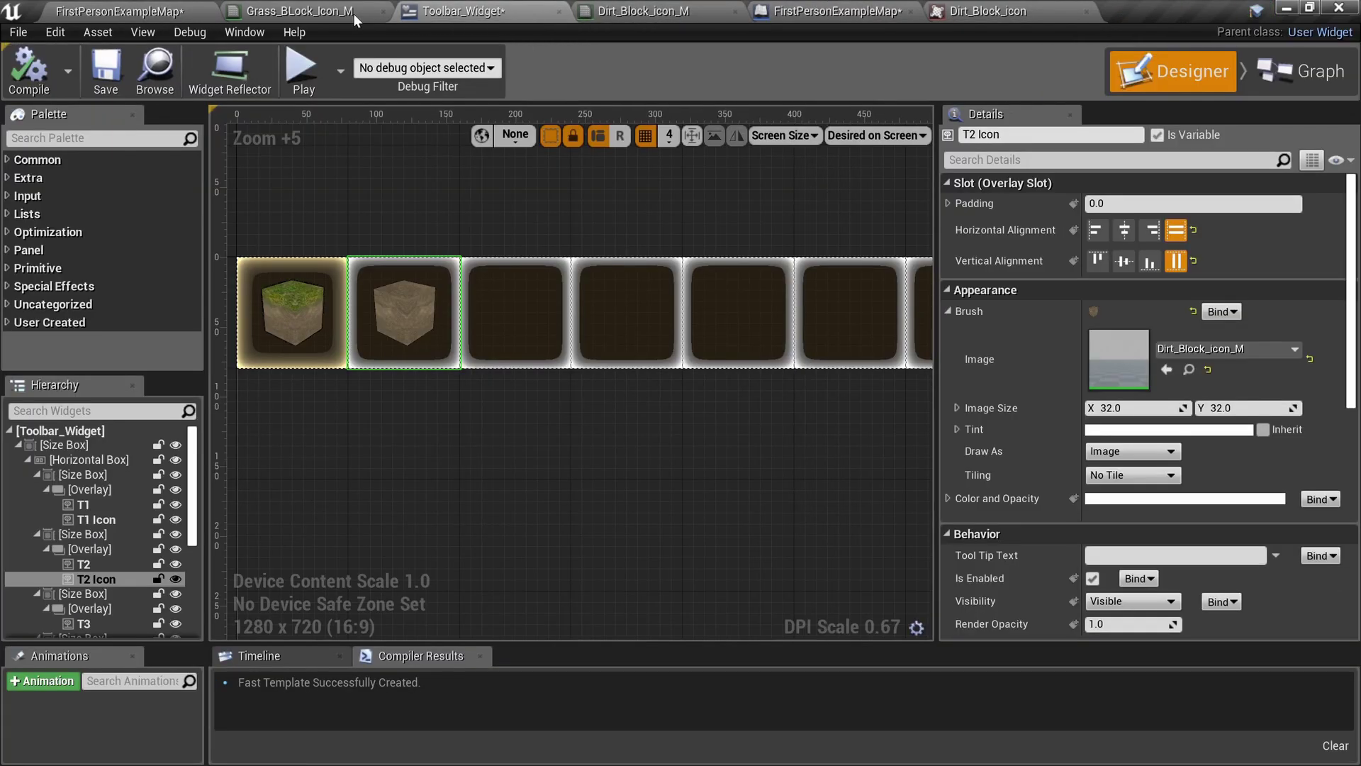
scroll(380, 296, up, 8)
scroll(380, 296, up, 4)
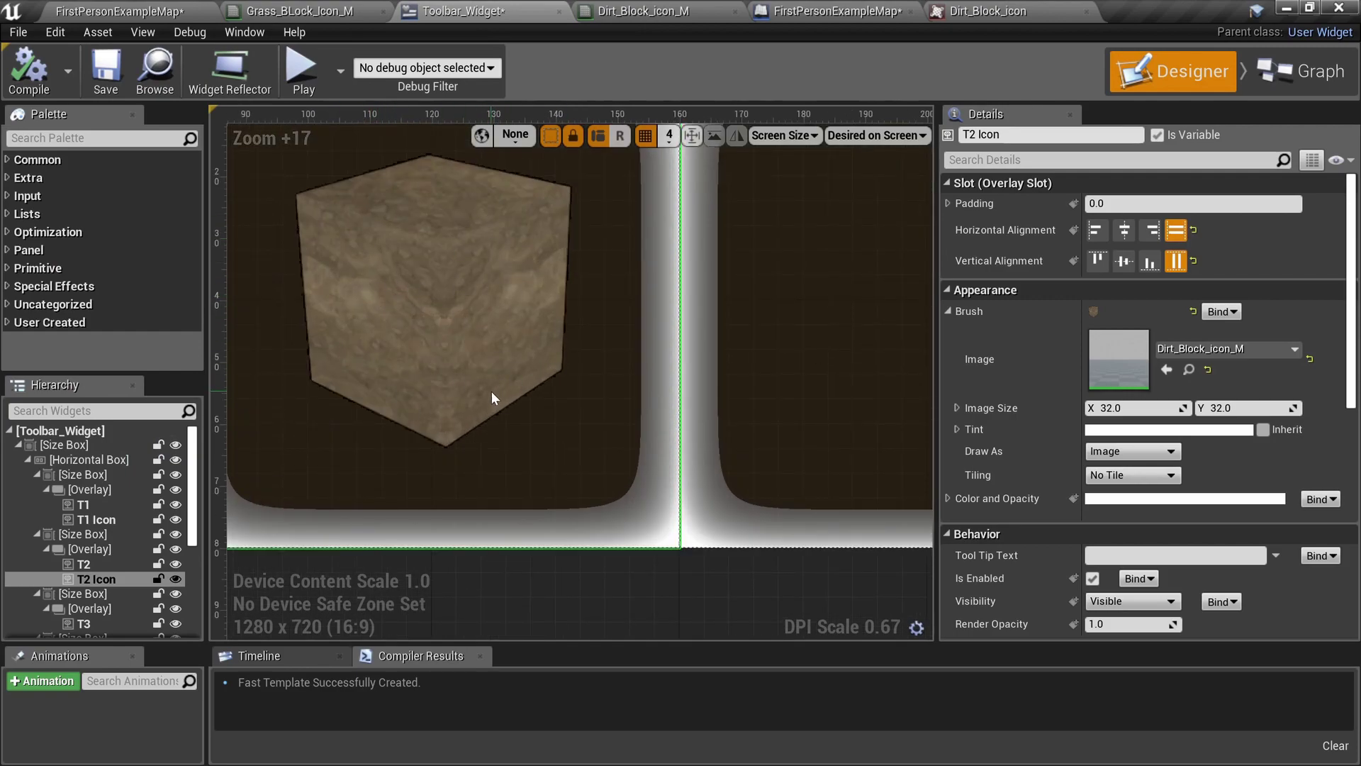
scroll(336, 351, up, 3)
right_drag(474, 405, 622, 488)
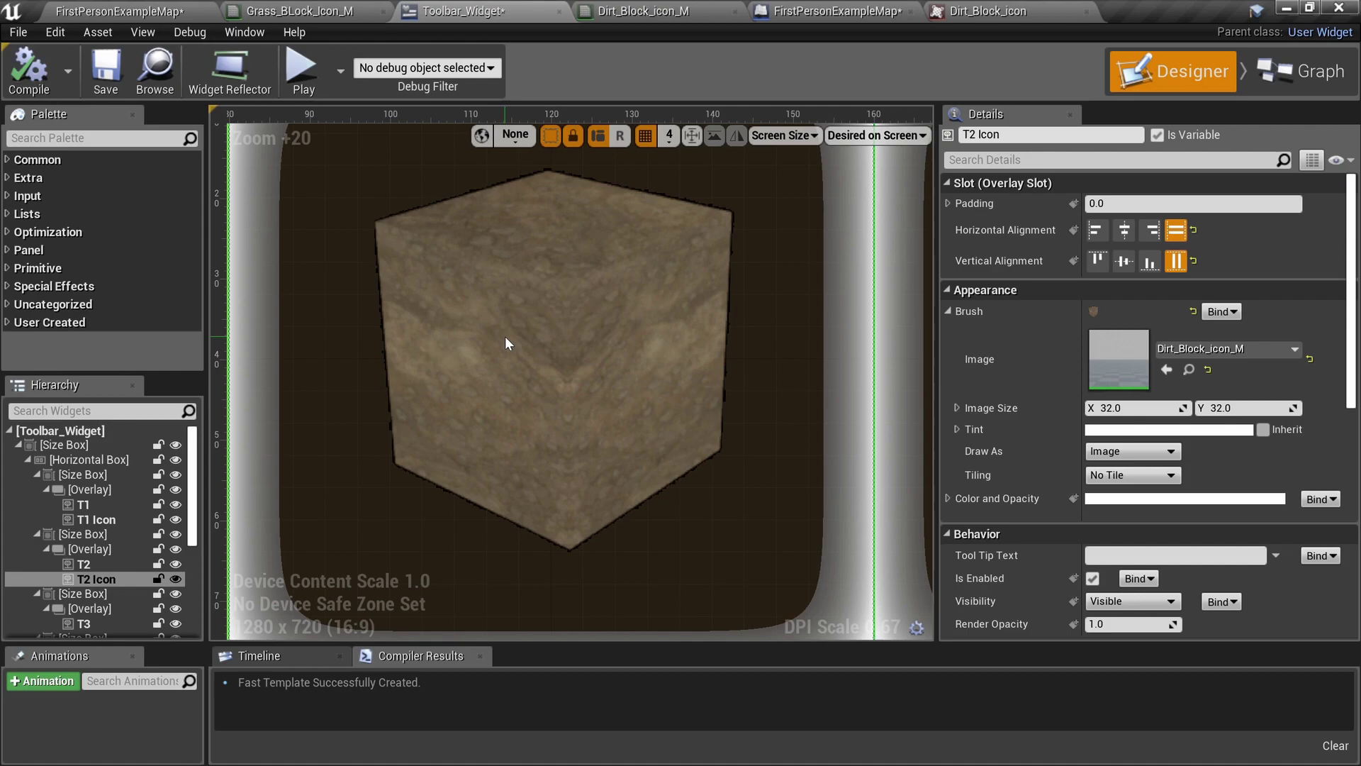
right_drag(505, 339, 607, 379)
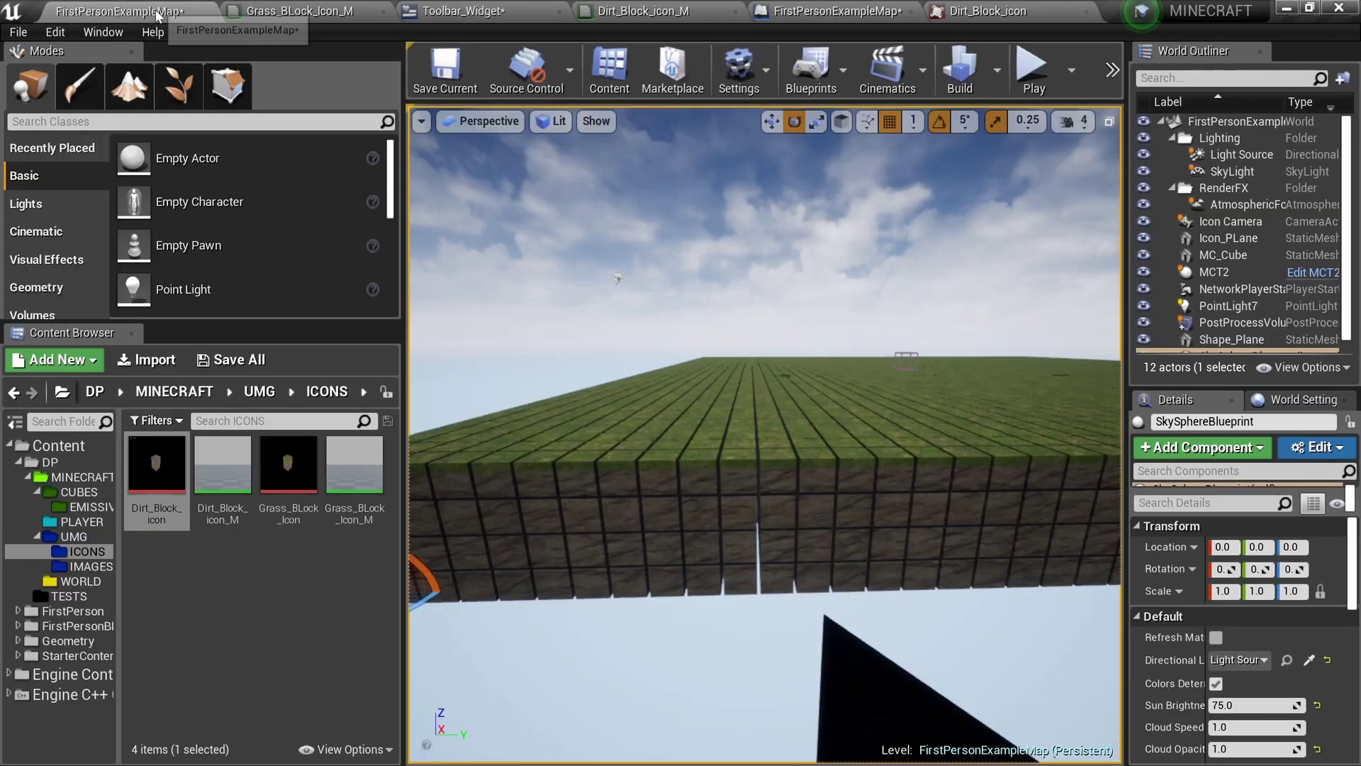
Play the level full-screen to check the grass and dirt icons in the in-game toolbar, and stop the play session.
click(608, 359)
key(F11)
key(alt+p)
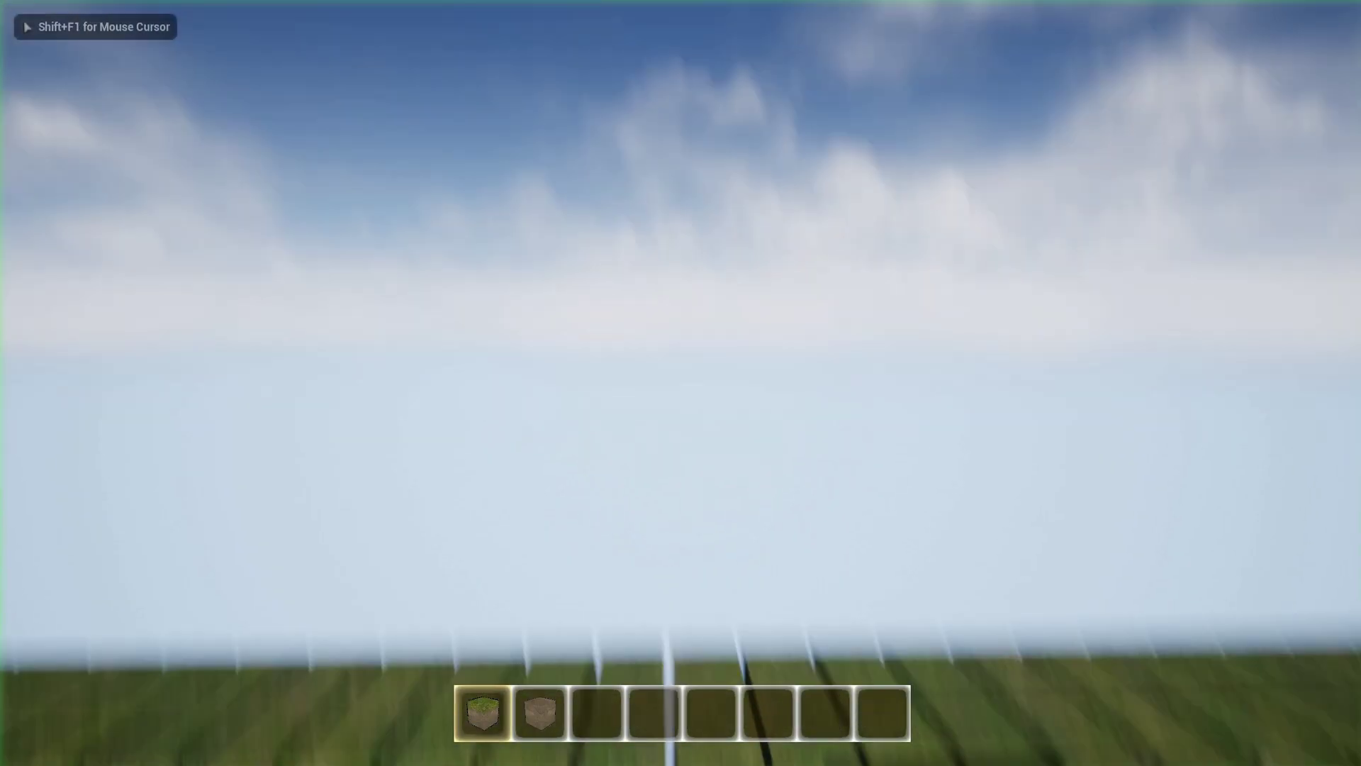
key(w)
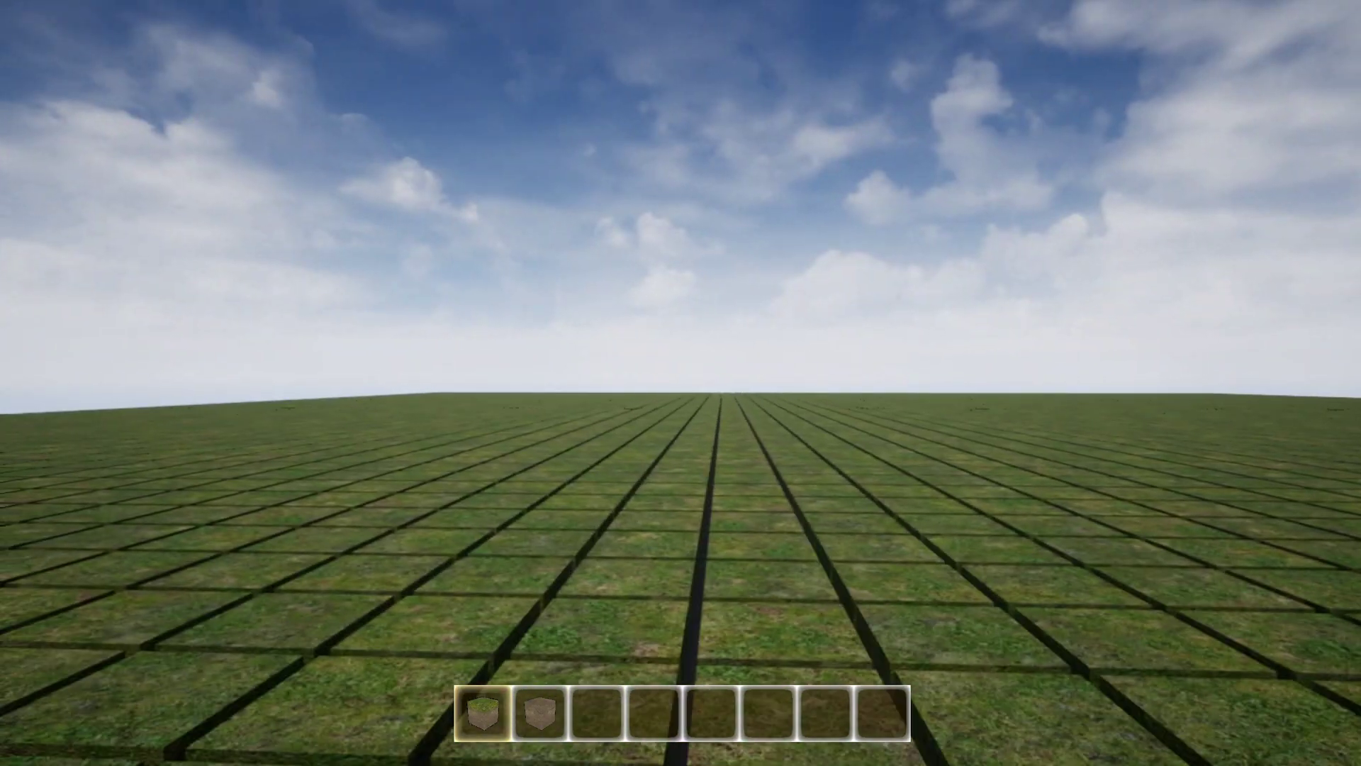
key(F11)
key(shift+F1)
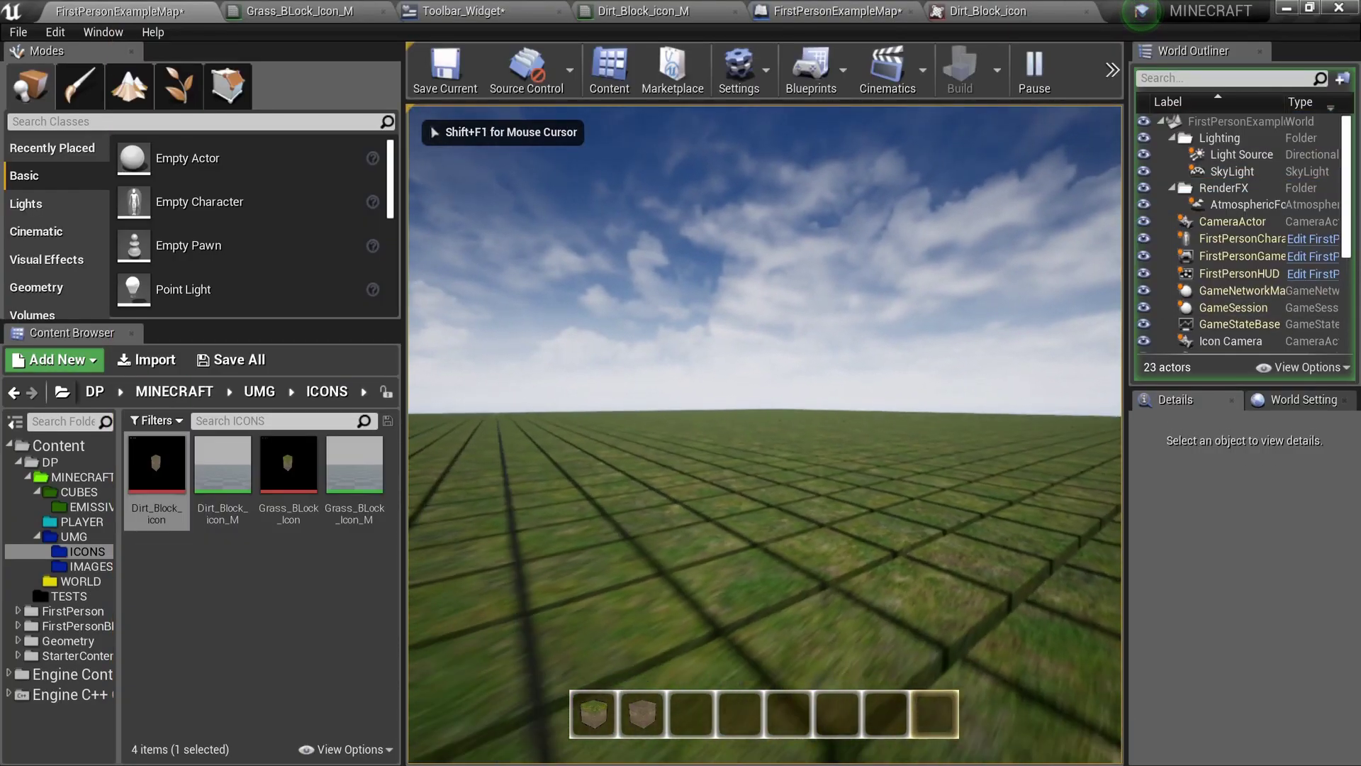
key(Escape)
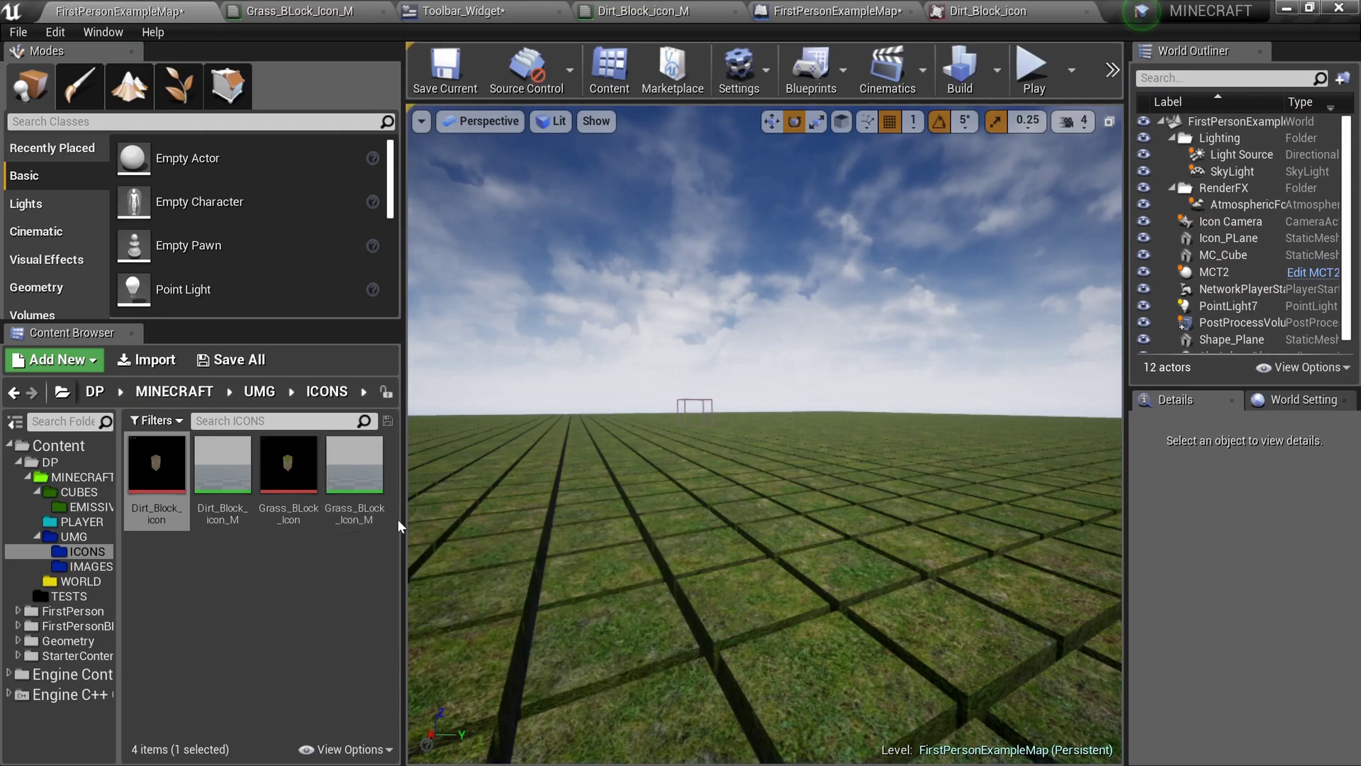
Widen the level viewport and fly around the edges of the terrain to inspect its grass and dirt blocks.
drag(401, 527, 138, 527)
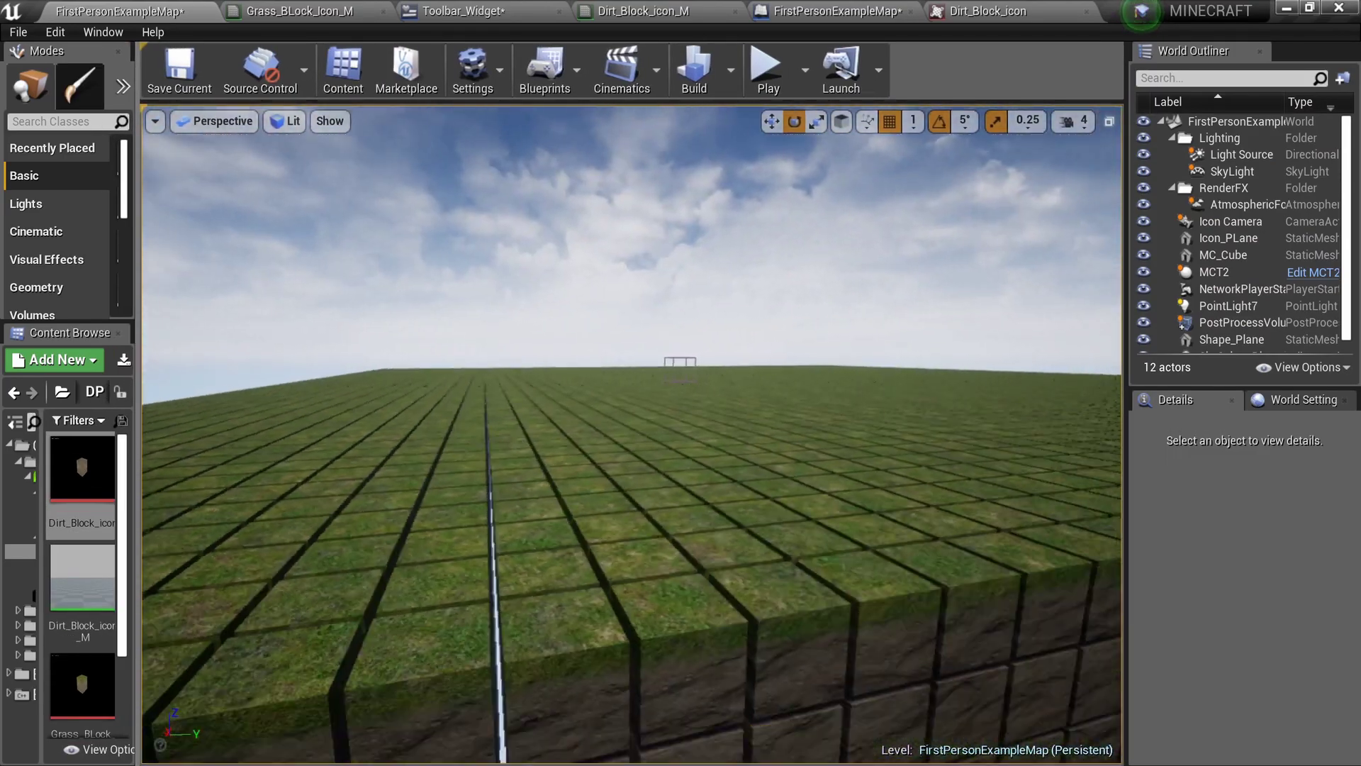
key(q)
right_drag(631, 434, 588, 426)
key(e)
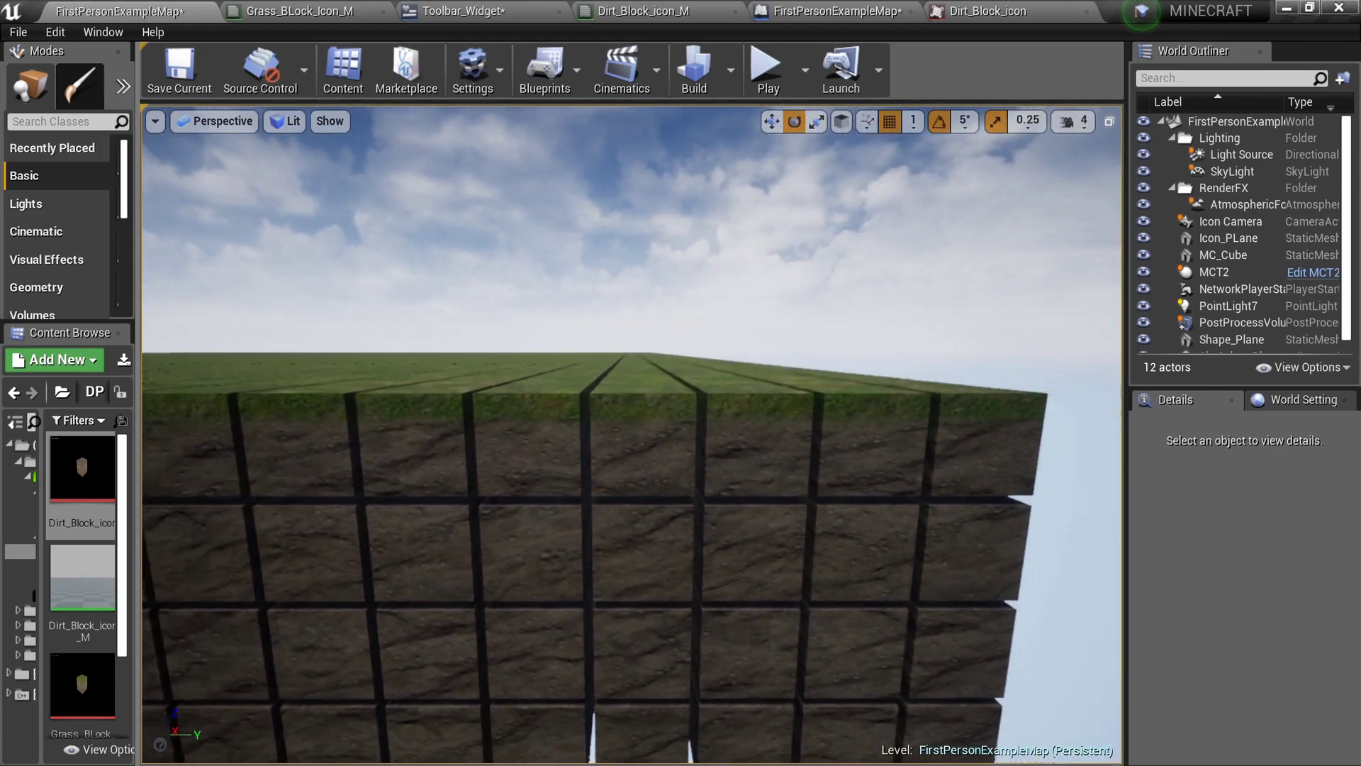
mouse_move(631, 433)
right_down()
mouse_move(631, 410)
mouse_move(631, 459)
right_up()
key(s)
key(q)
key(w)
key(e)
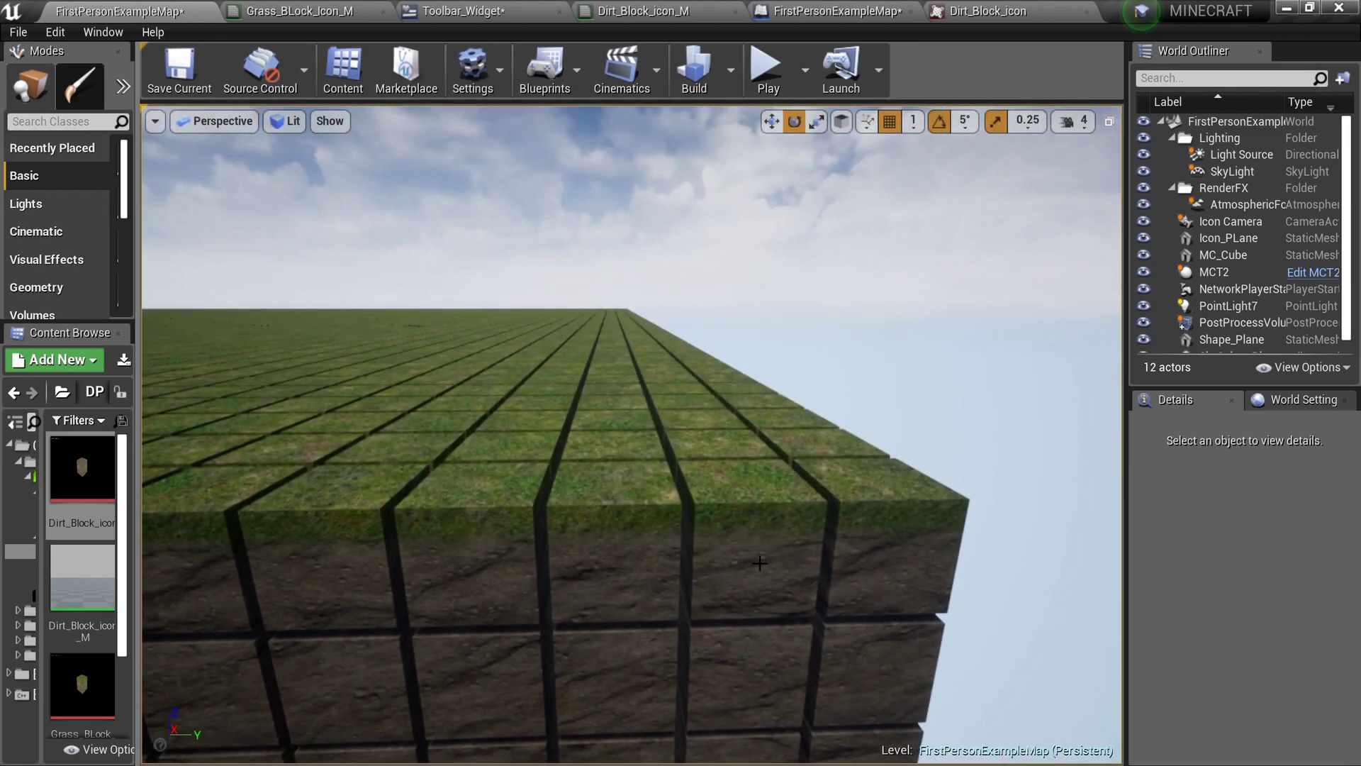
right_drag(759, 562, 737, 577)
key(q)
key(s)
key(e)
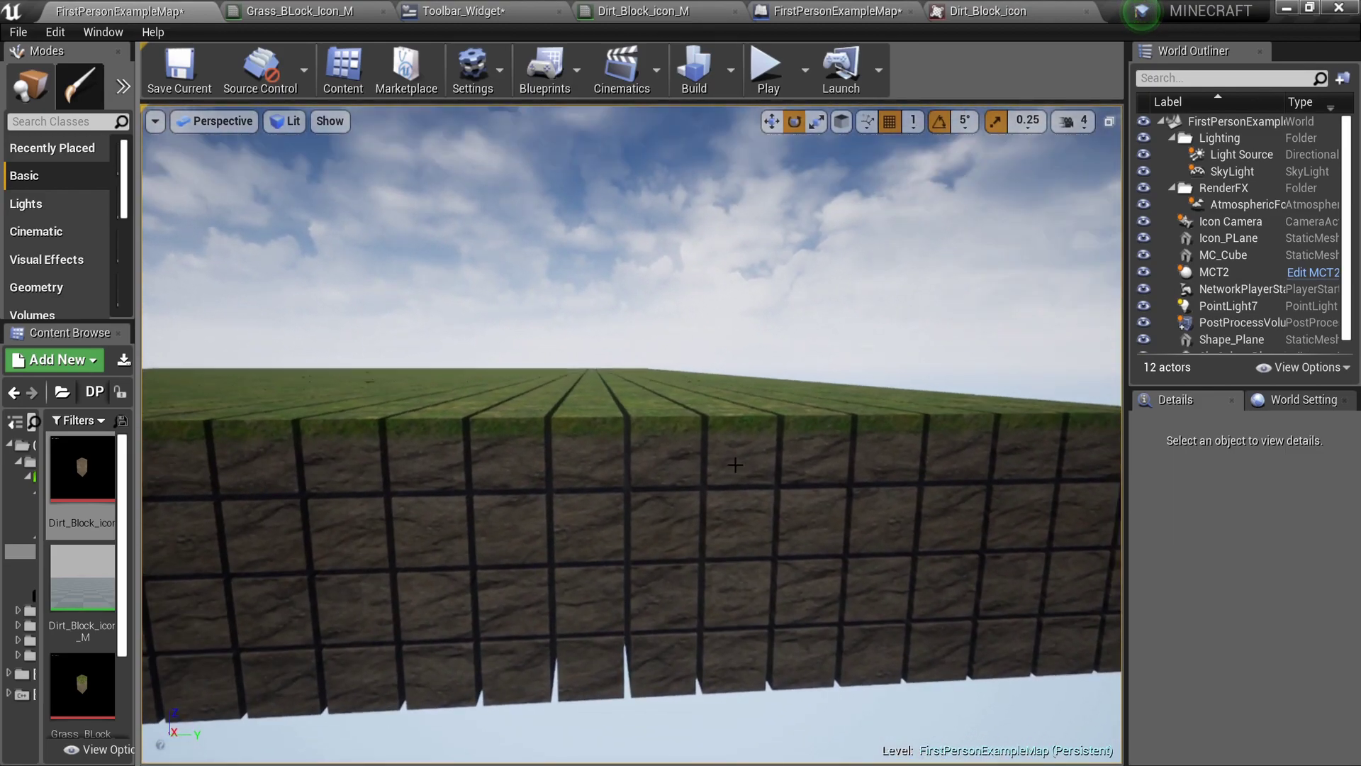
mouse_move(735, 464)
right_down()
mouse_move(735, 415)
mouse_move(735, 450)
mouse_move(756, 461)
right_up()
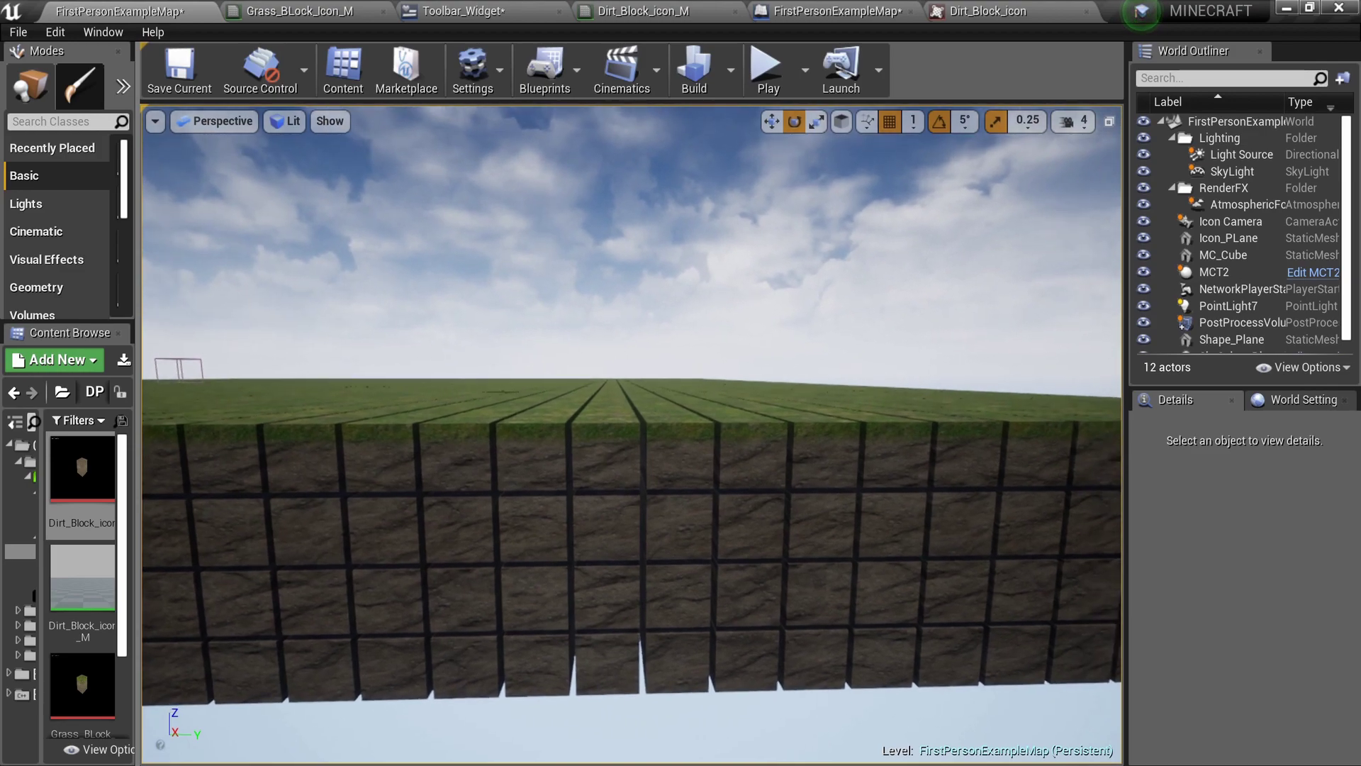
right_drag(756, 461, 735, 476)
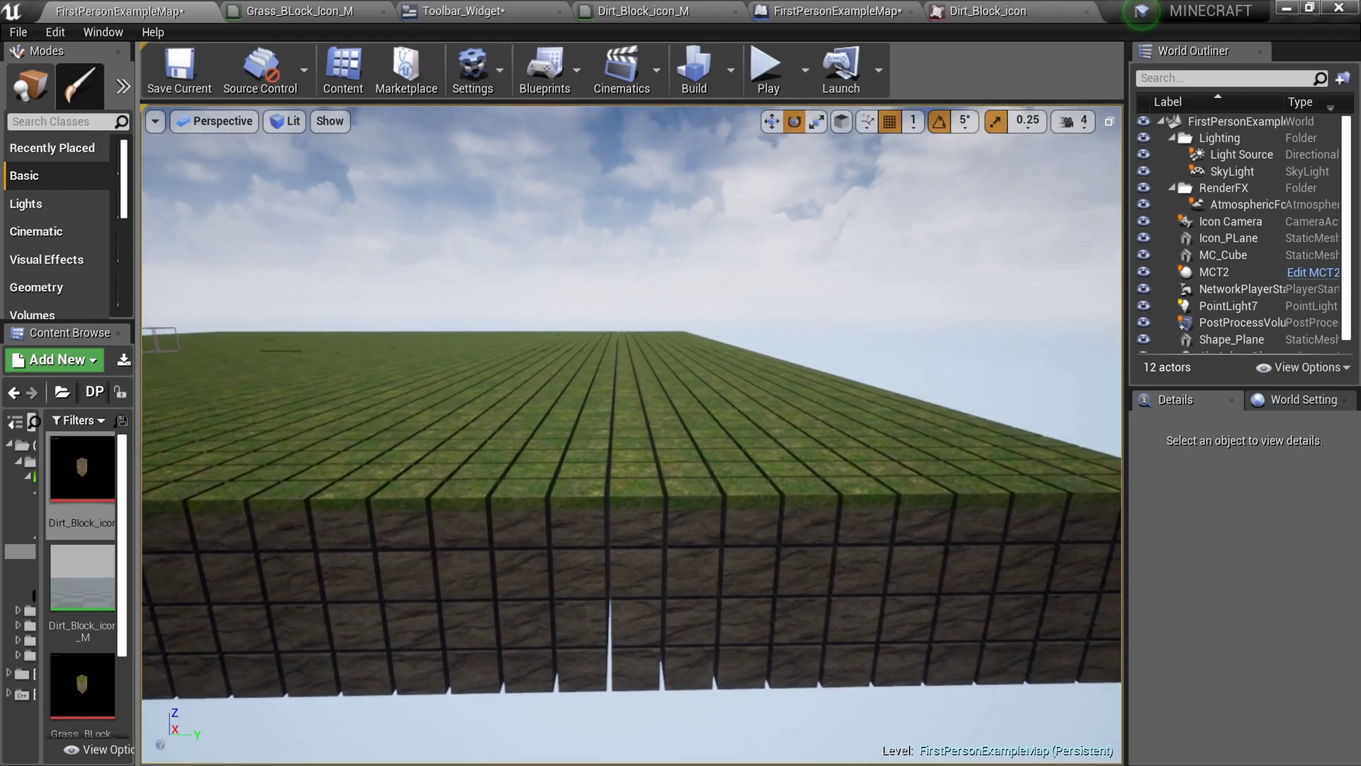
right_drag(630, 434, 631, 397)
right_drag(767, 442, 767, 442)
key(a)
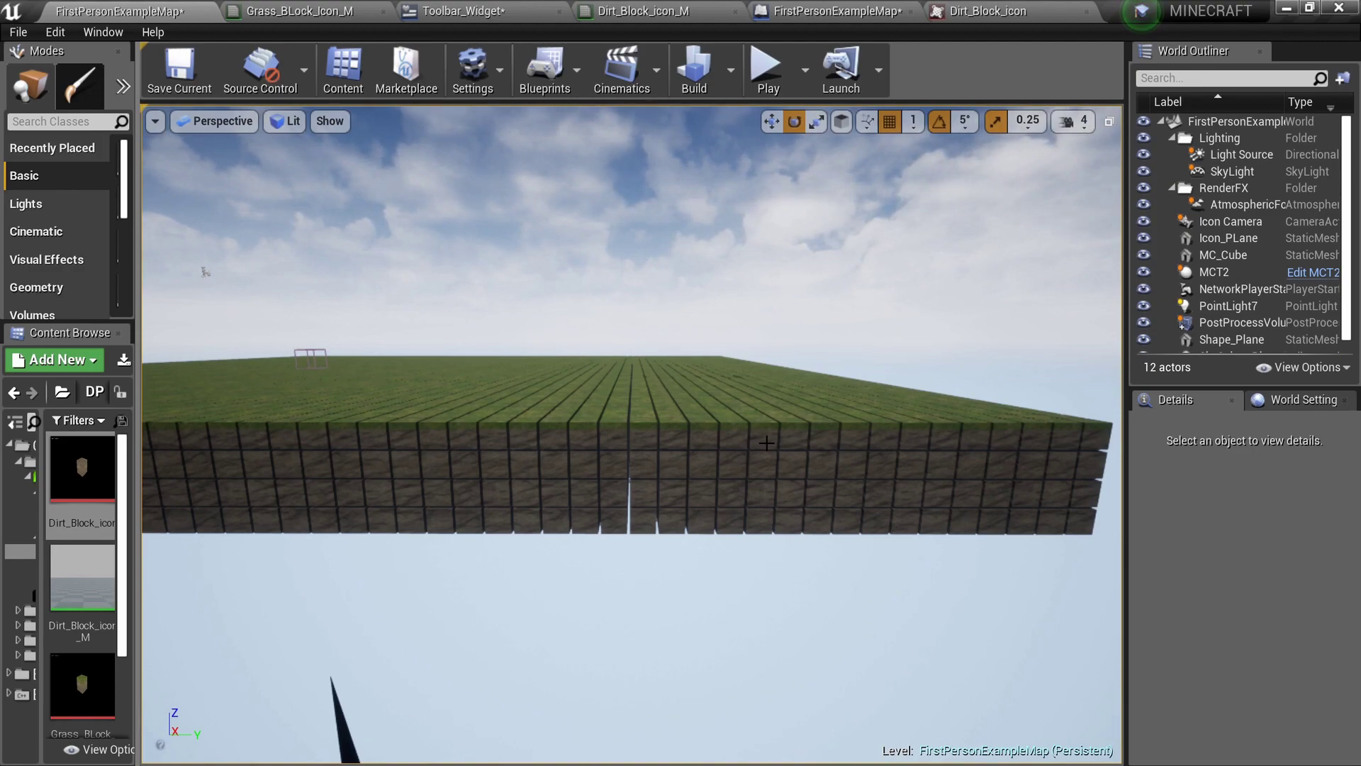
key(a)
right_drag(767, 445, 921, 493)
right_drag(681, 404, 660, 393)
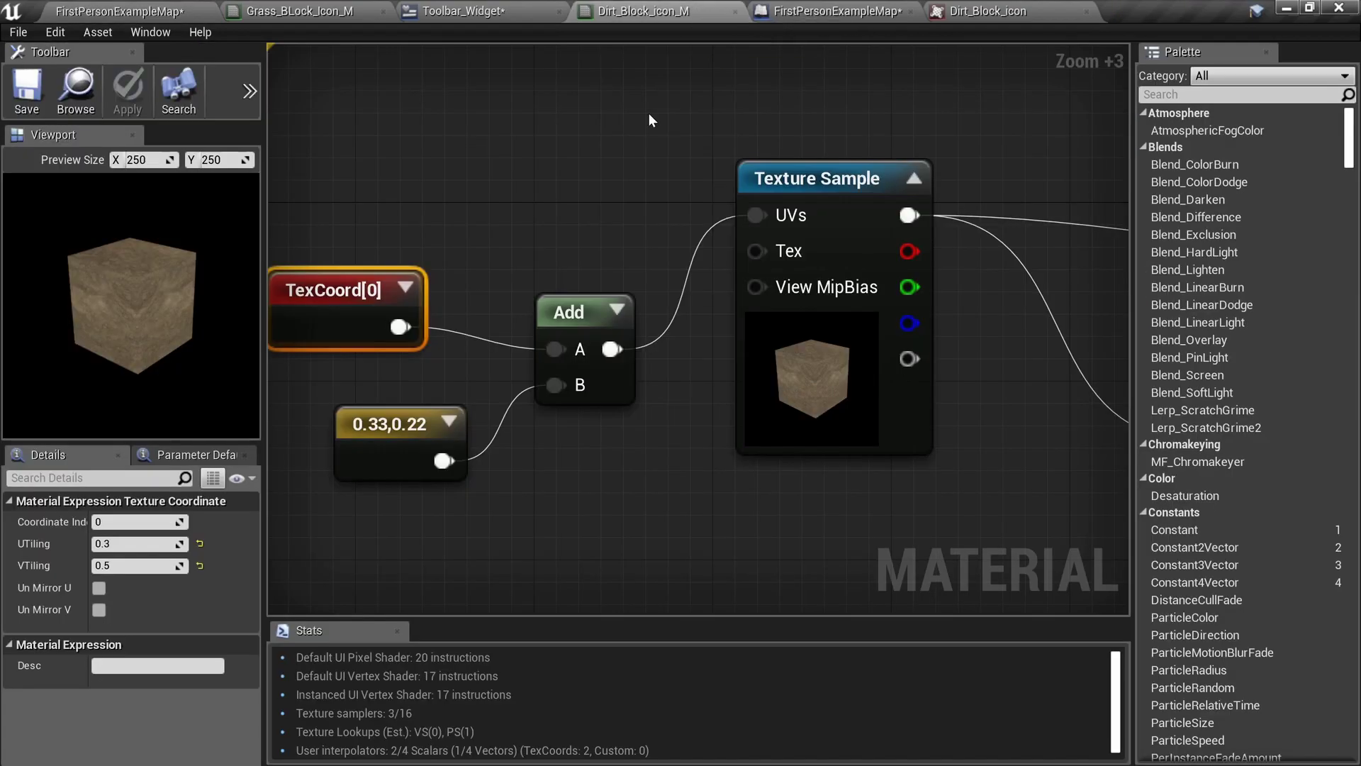
Review the TexCoord, 0.33,0.22 constant and Add nodes in Dirt_Block_icon_M, and return to the level to view the whole block terrain.
drag(402, 151, 764, 508)
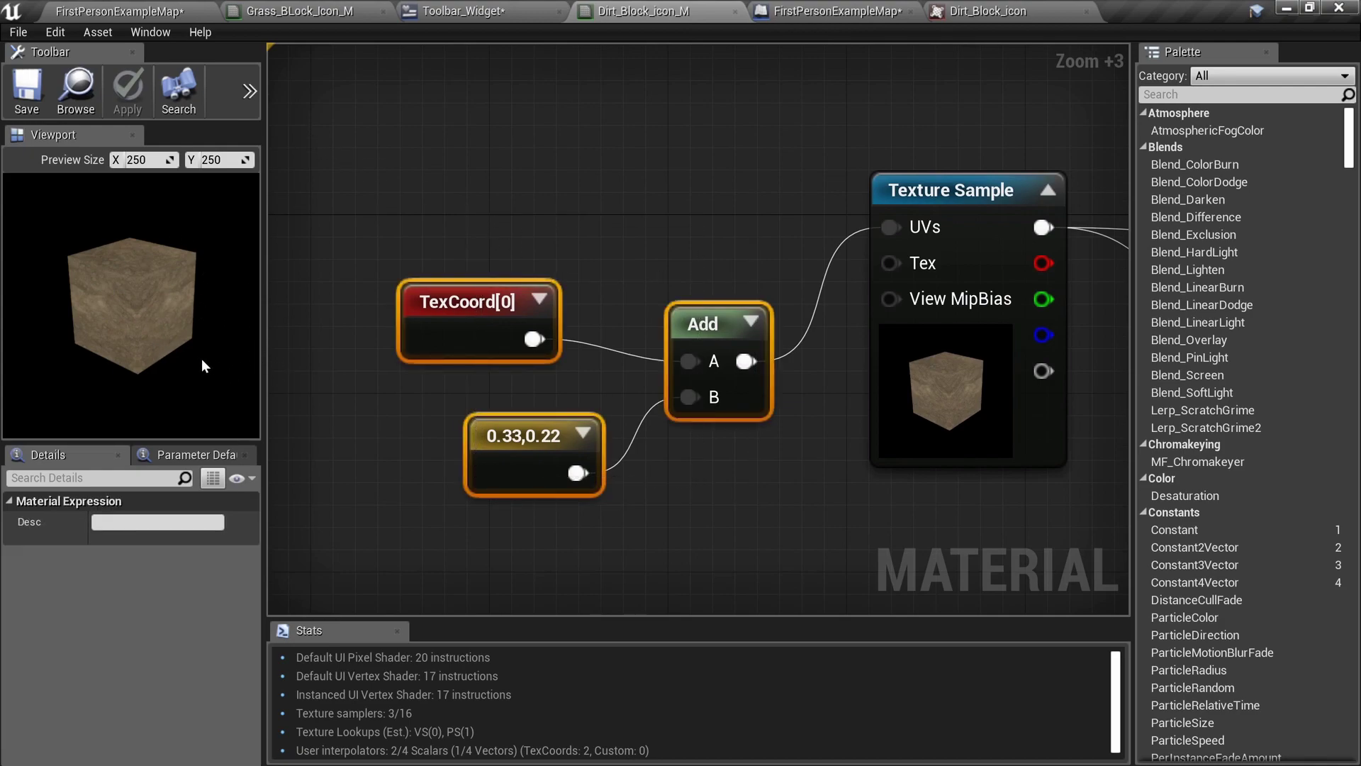
click(159, 11)
key(s)
right_drag(735, 290, 900, 326)
key(a)
right_drag(695, 311, 728, 296)
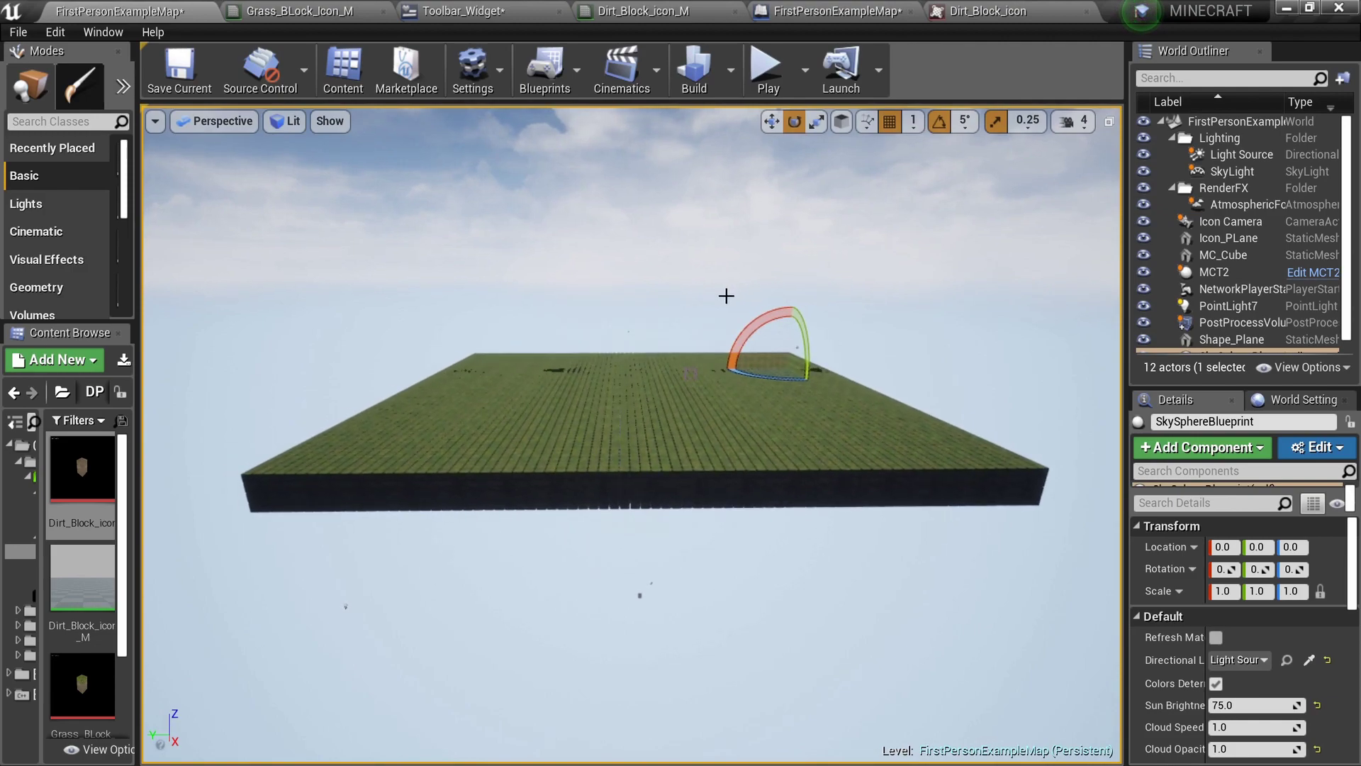